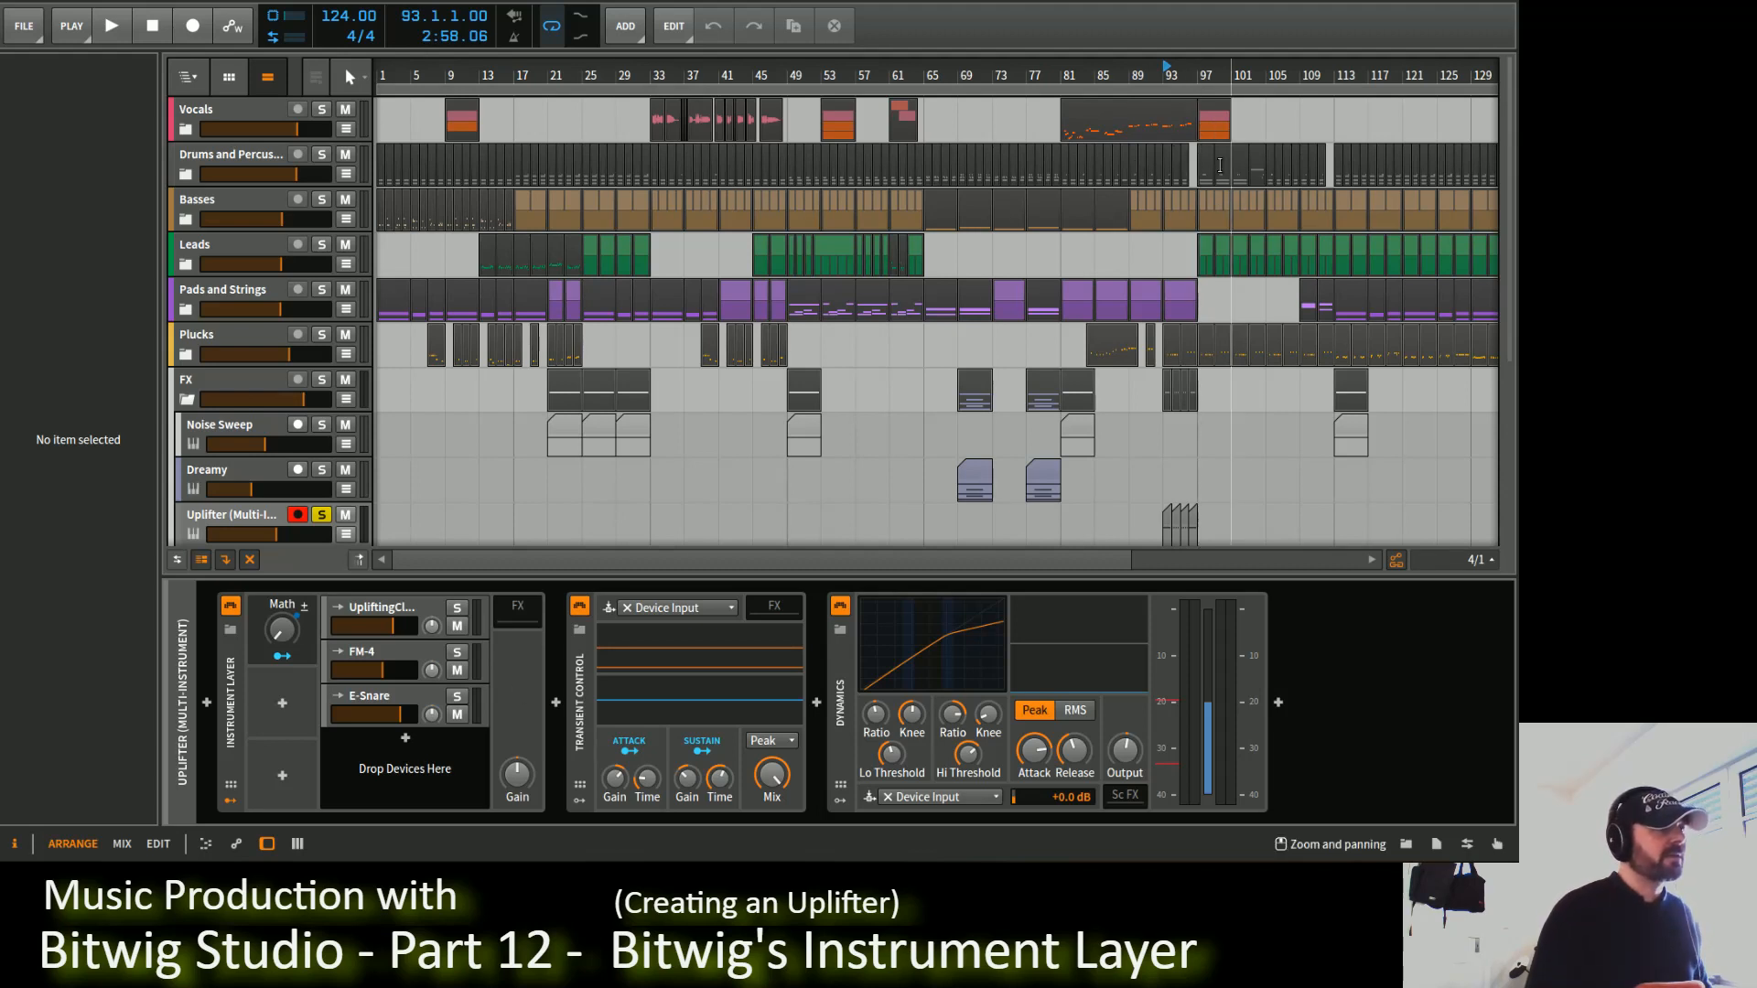
Step: Play the Uplifter track soloed, and again with its solo off in the full arrangement from bar 89
{"action": "left_click", "coordinate": [125, 37]}
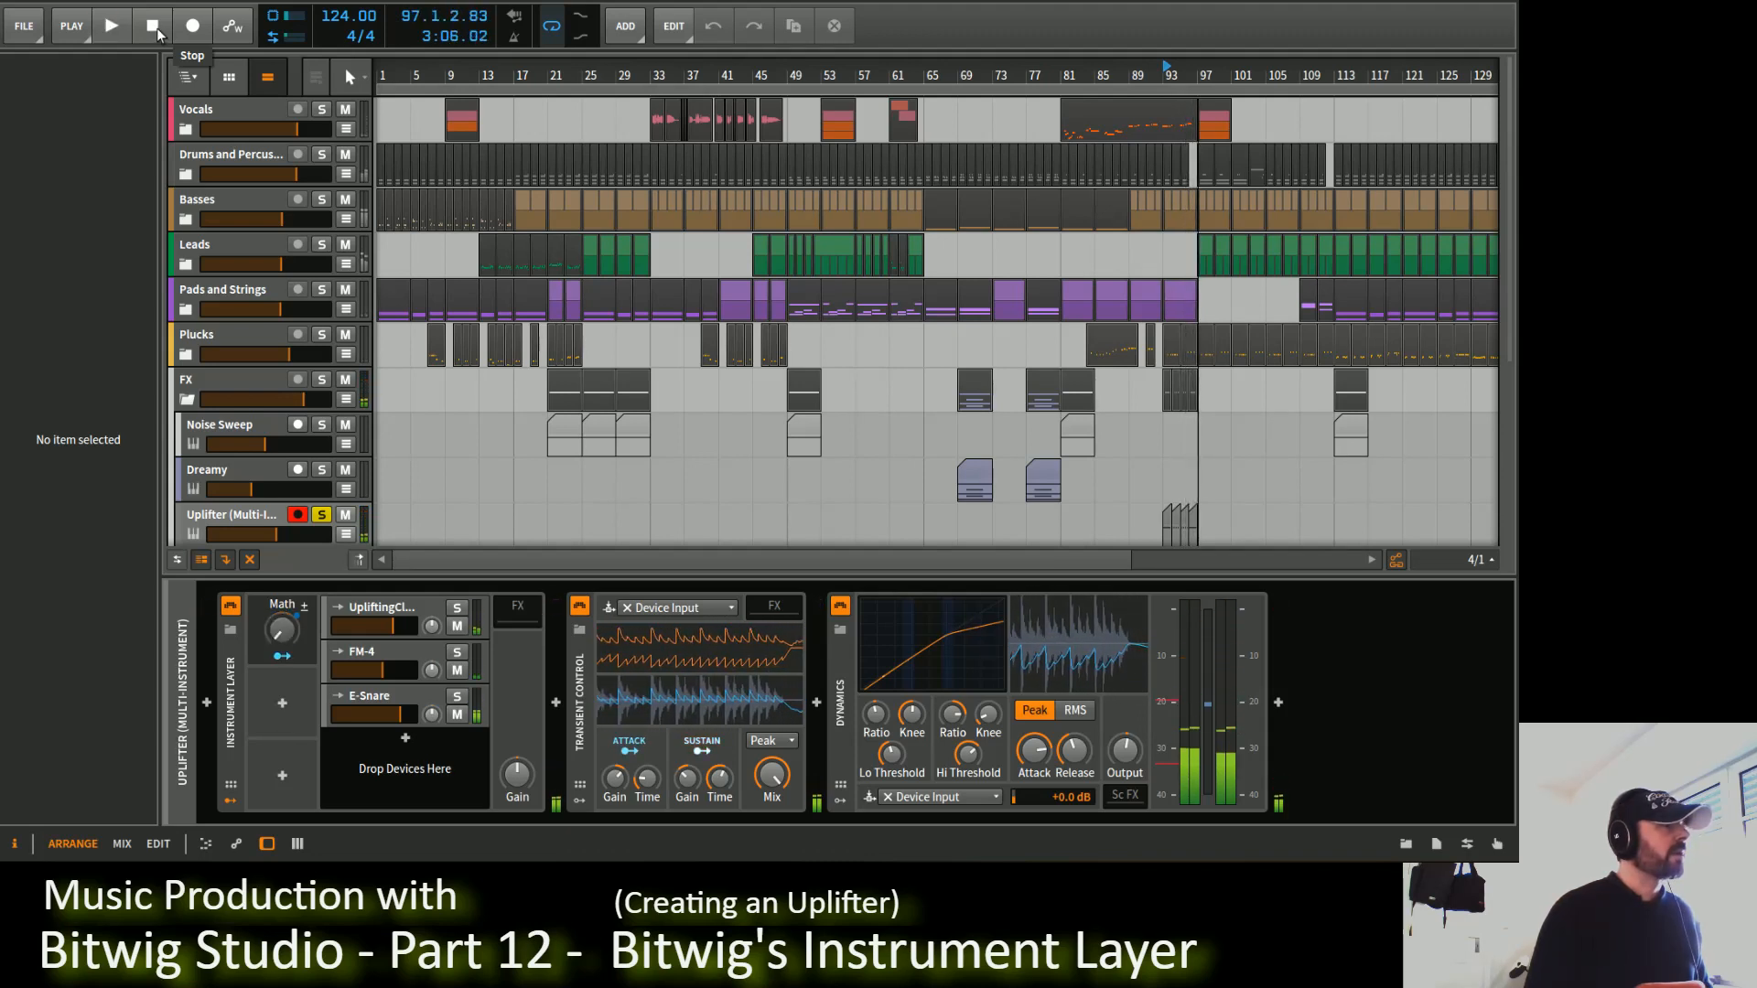
{"action": "left_click", "coordinate": [152, 26]}
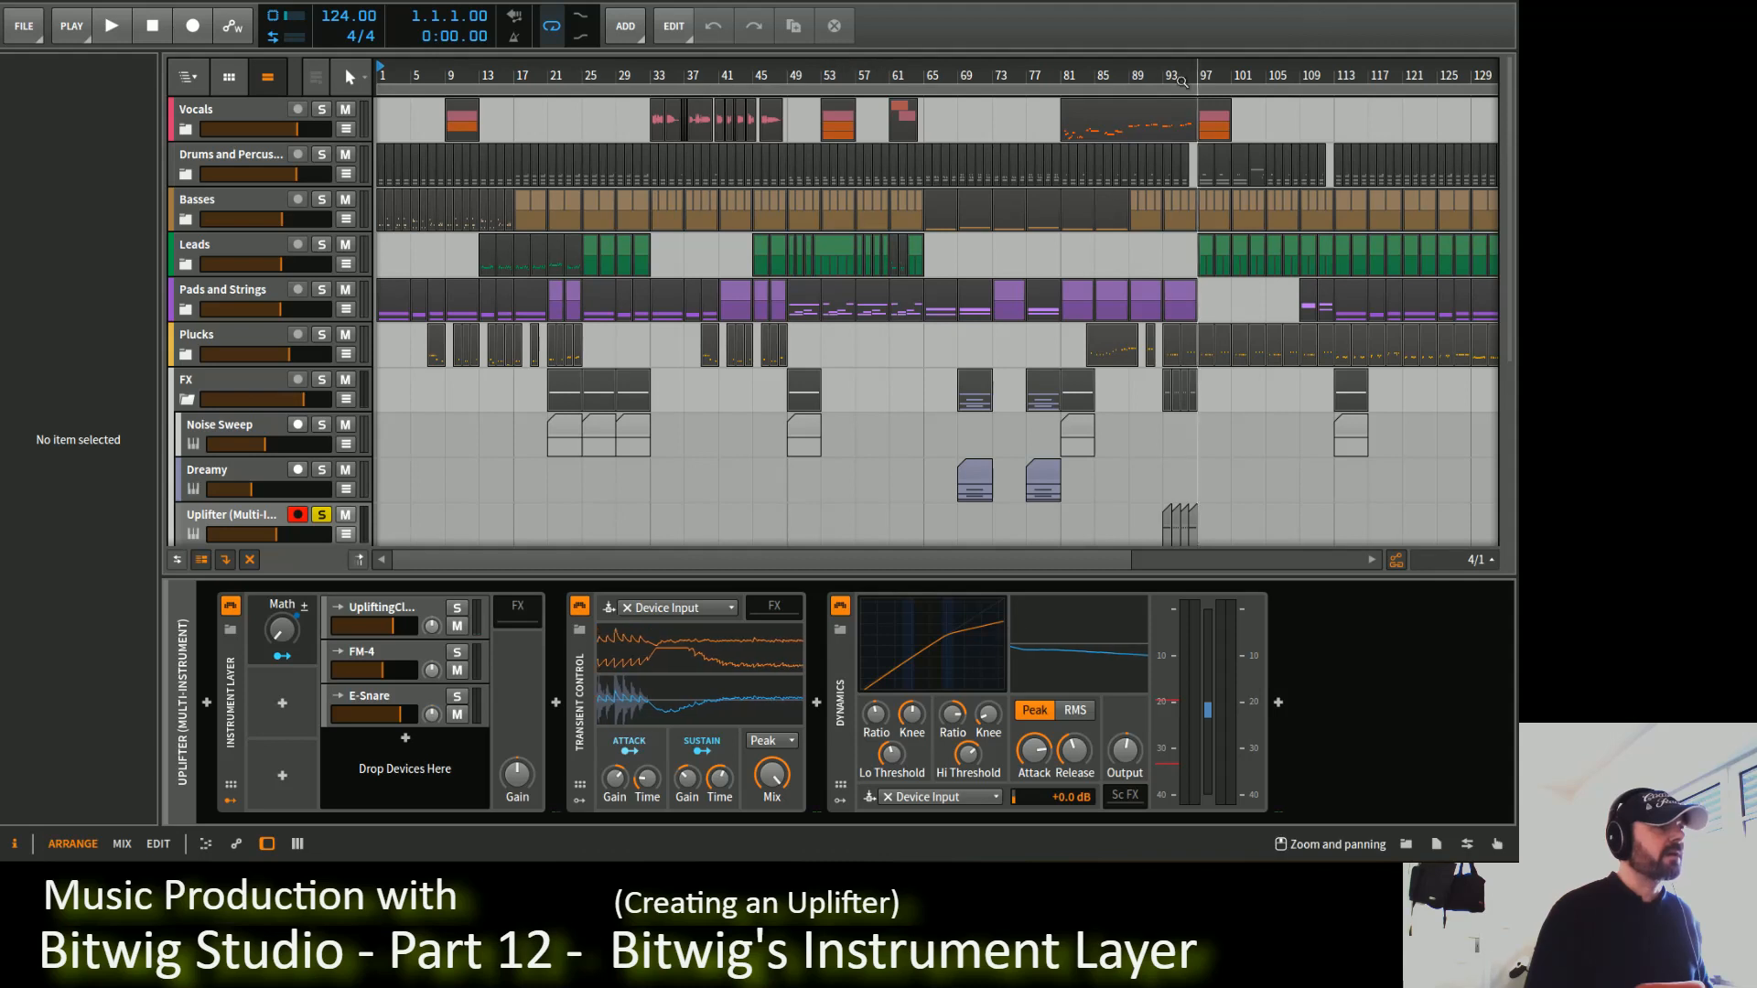
{"action": "left_click", "coordinate": [1140, 70]}
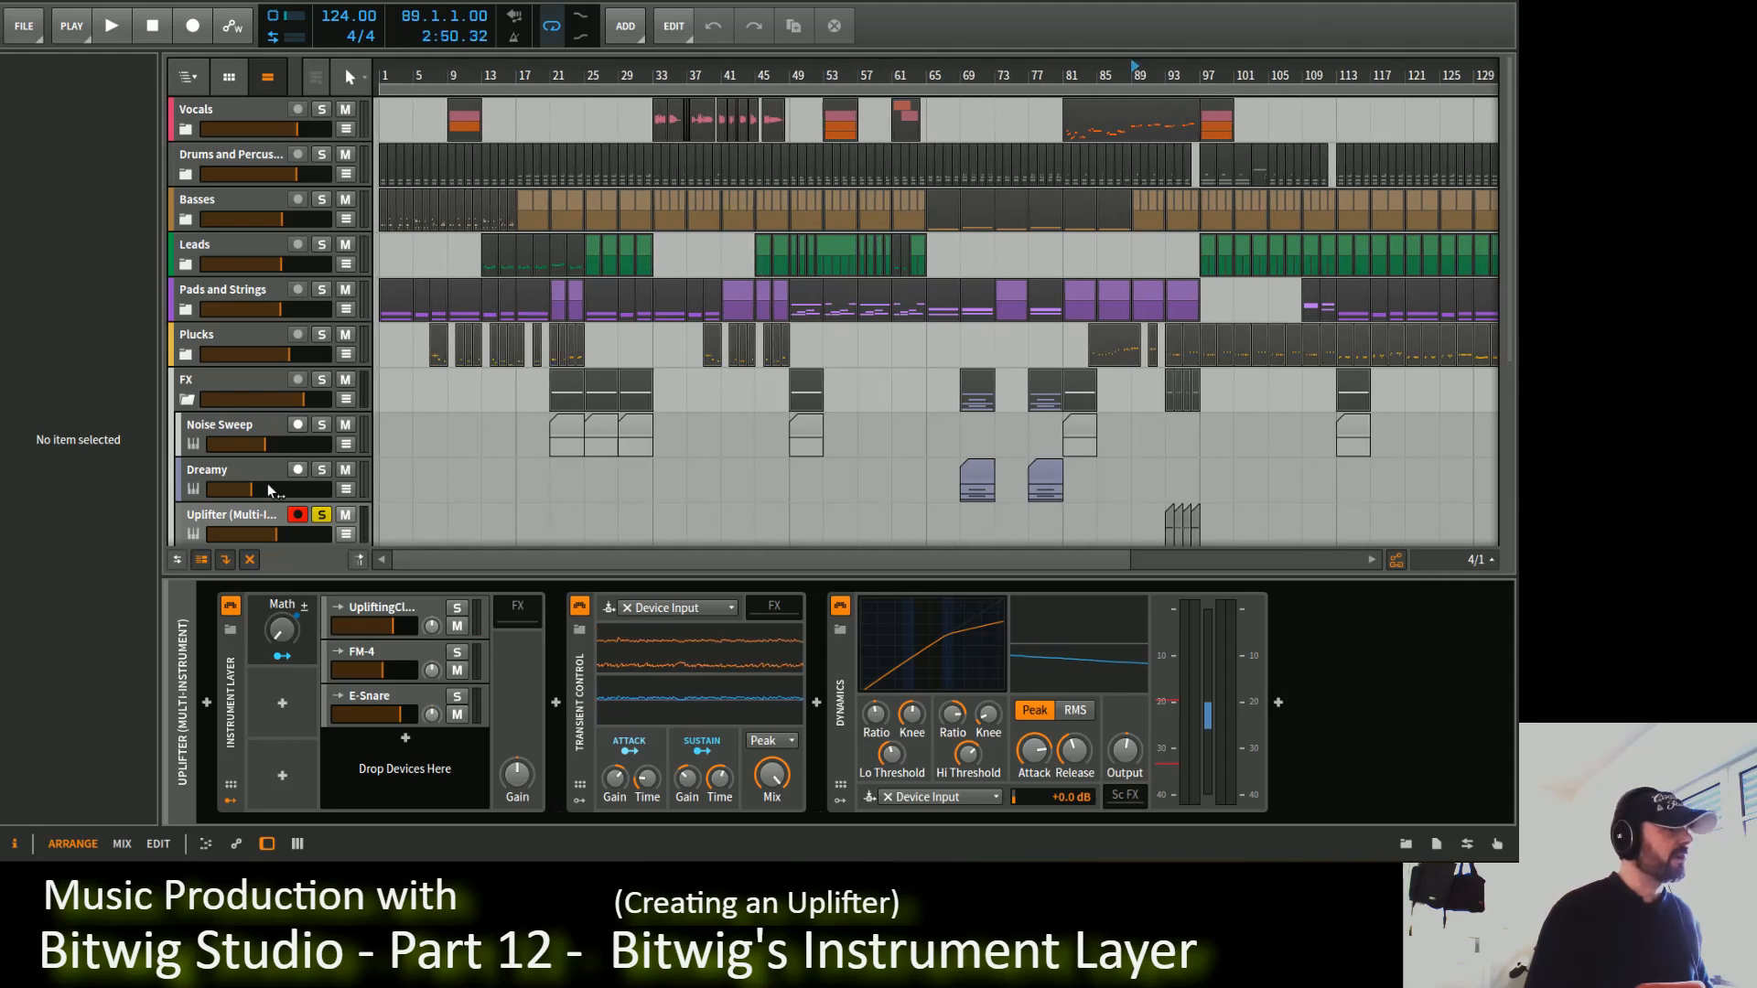
{"action": "left_click", "coordinate": [322, 515]}
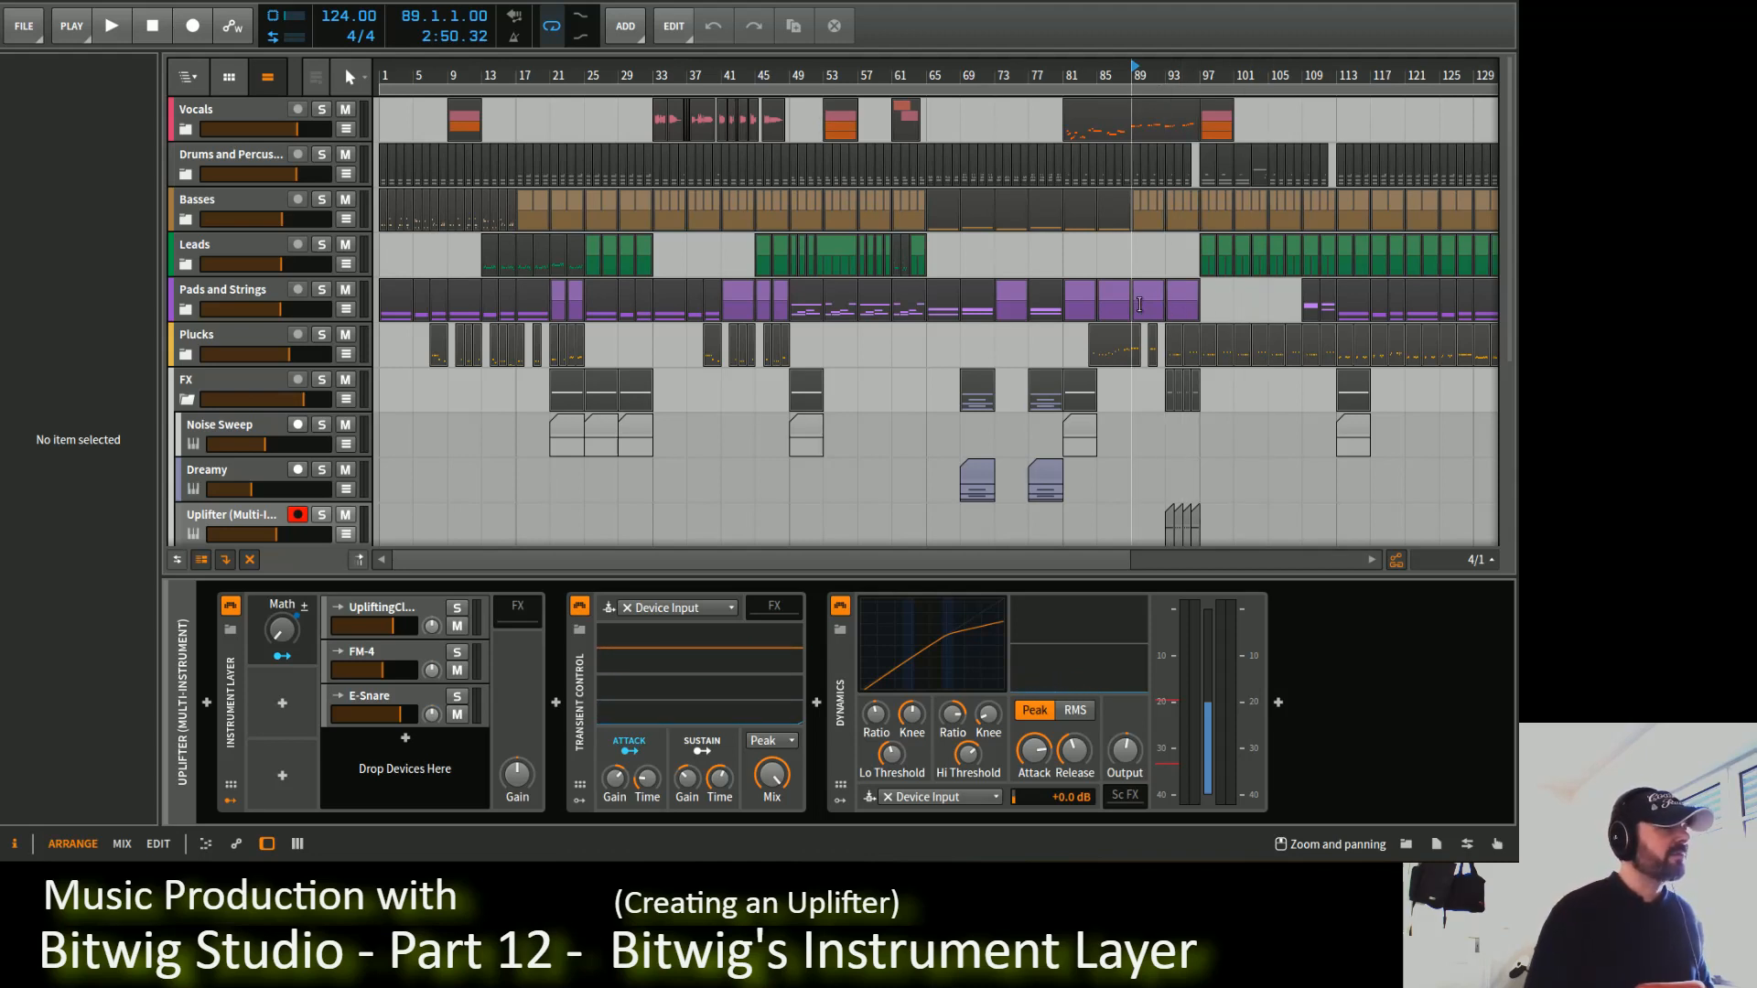
{"action": "key", "text": "space"}
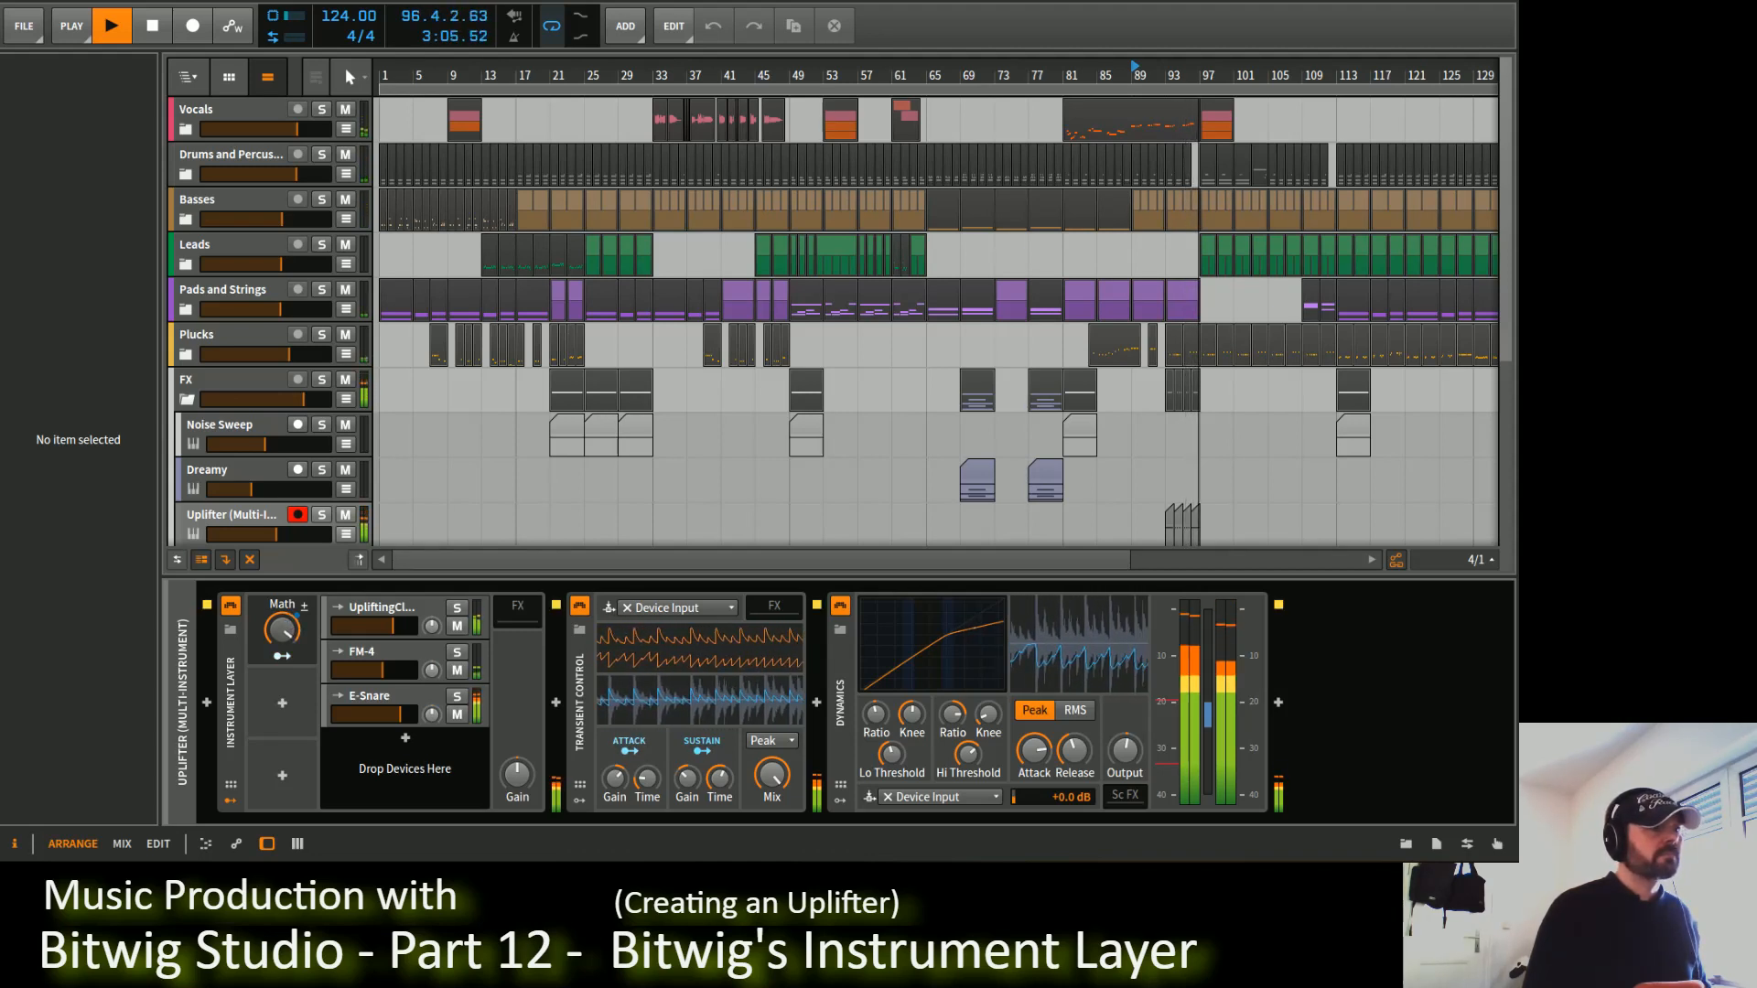
{"action": "key", "text": "space"}
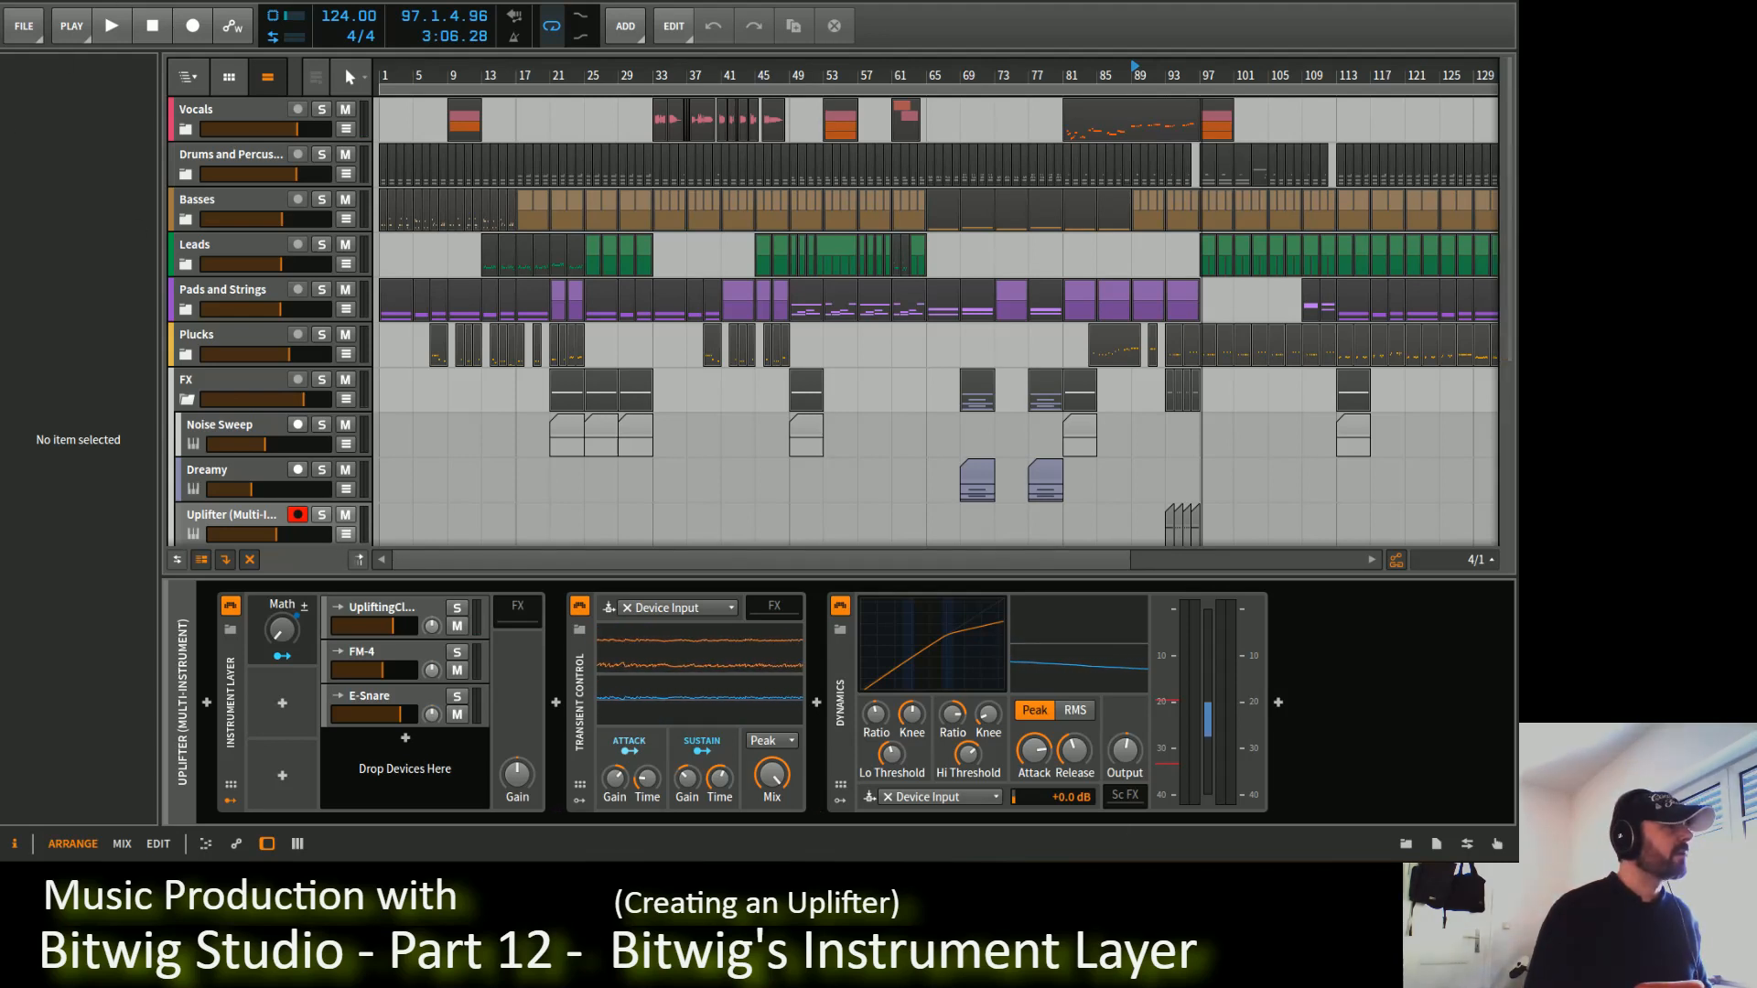
Step: Close the current project, start a new one and delete its default instrument, audio and effect tracks
{"action": "key", "text": "ctrl+w"}
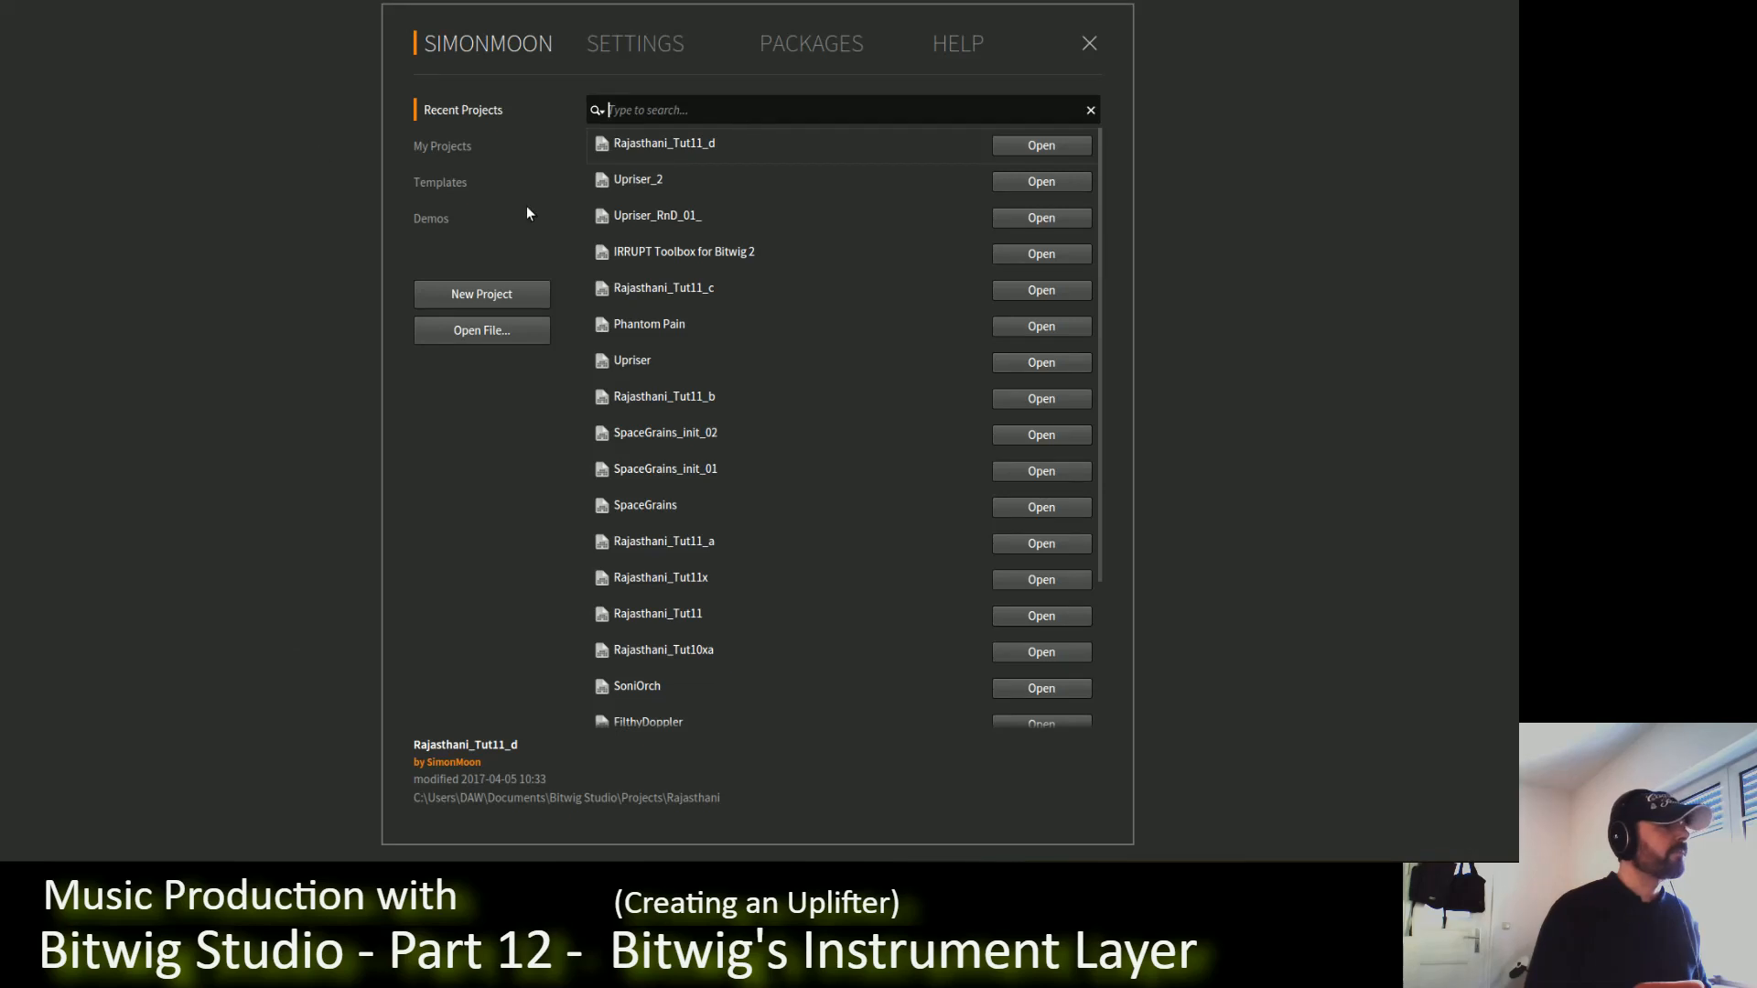
{"action": "left_click", "coordinate": [499, 294]}
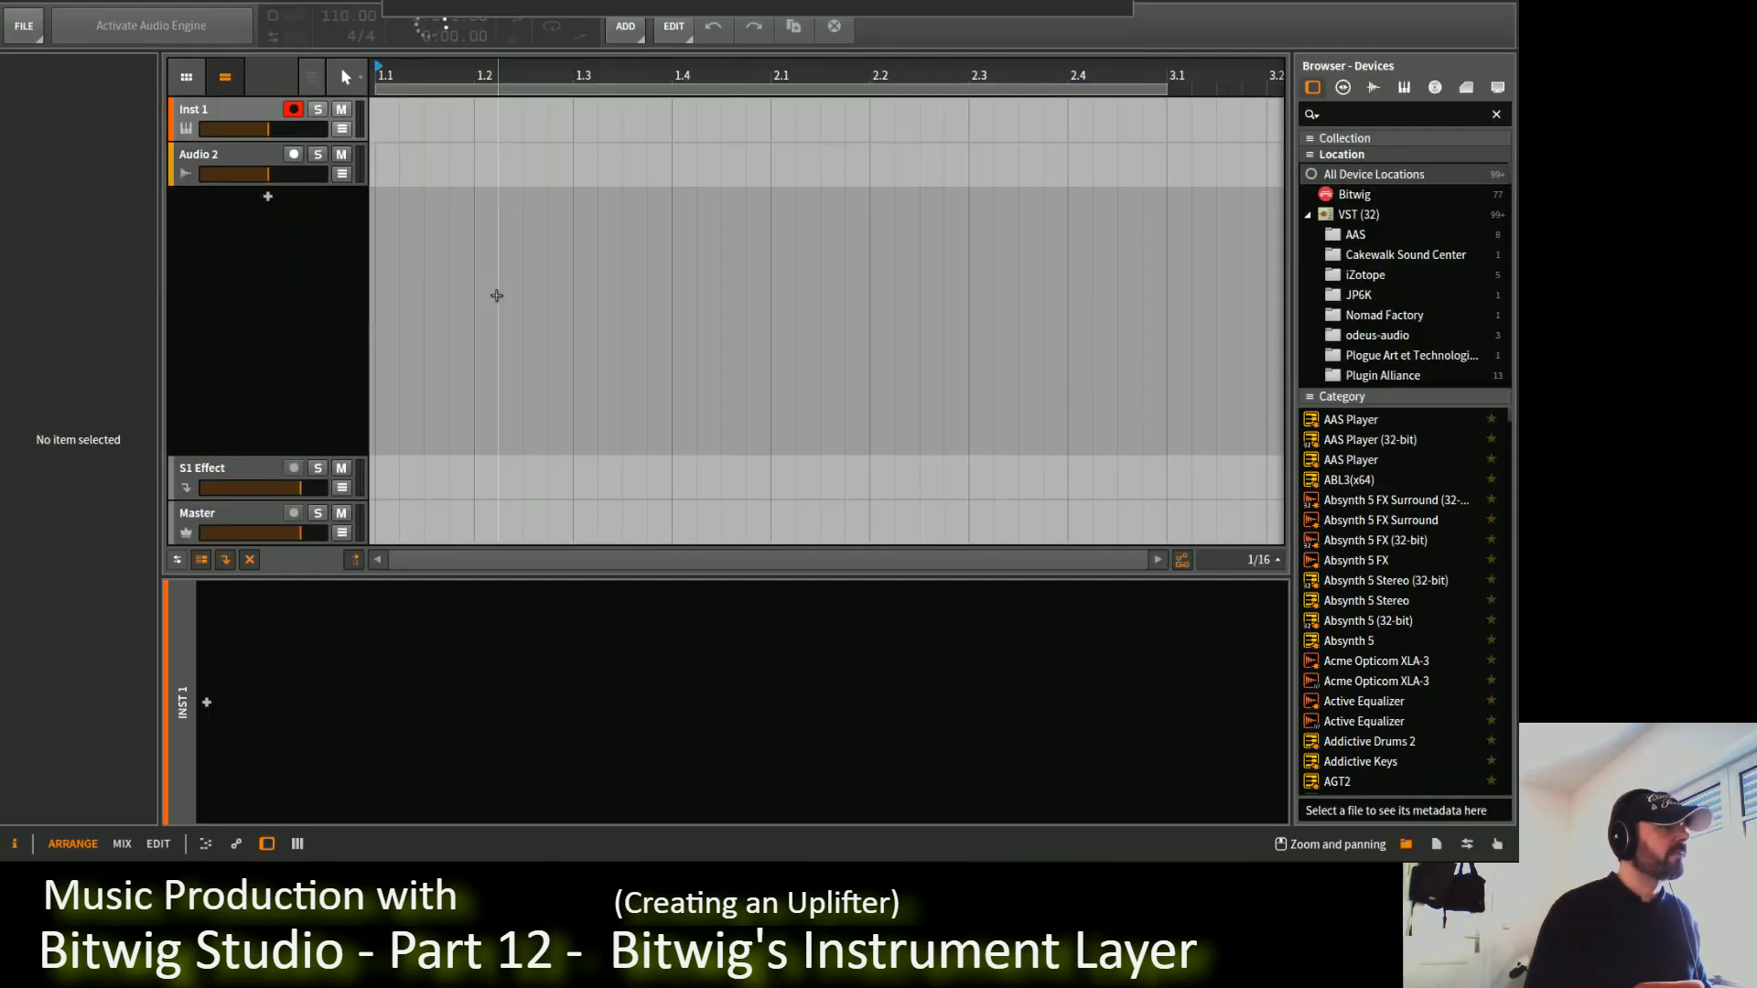
{"action": "left_click", "coordinate": [266, 109]}
{"action": "left_click", "coordinate": [280, 467], "text": "shift"}
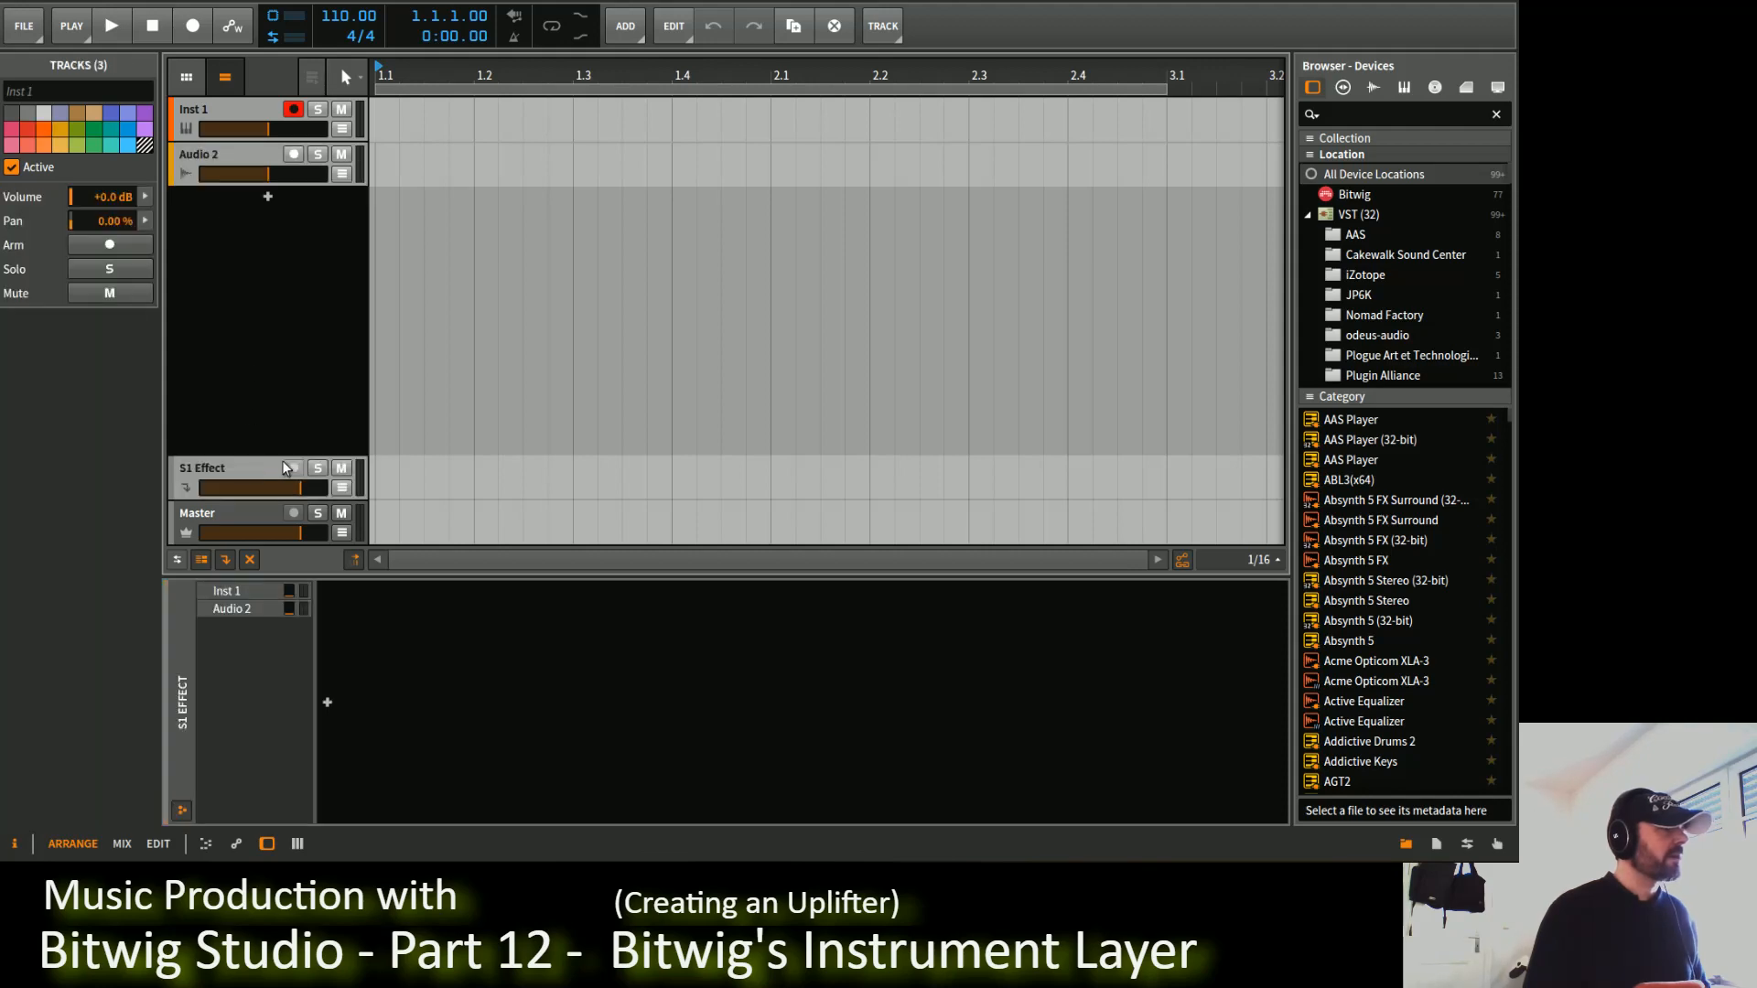
{"action": "key", "text": "Delete"}
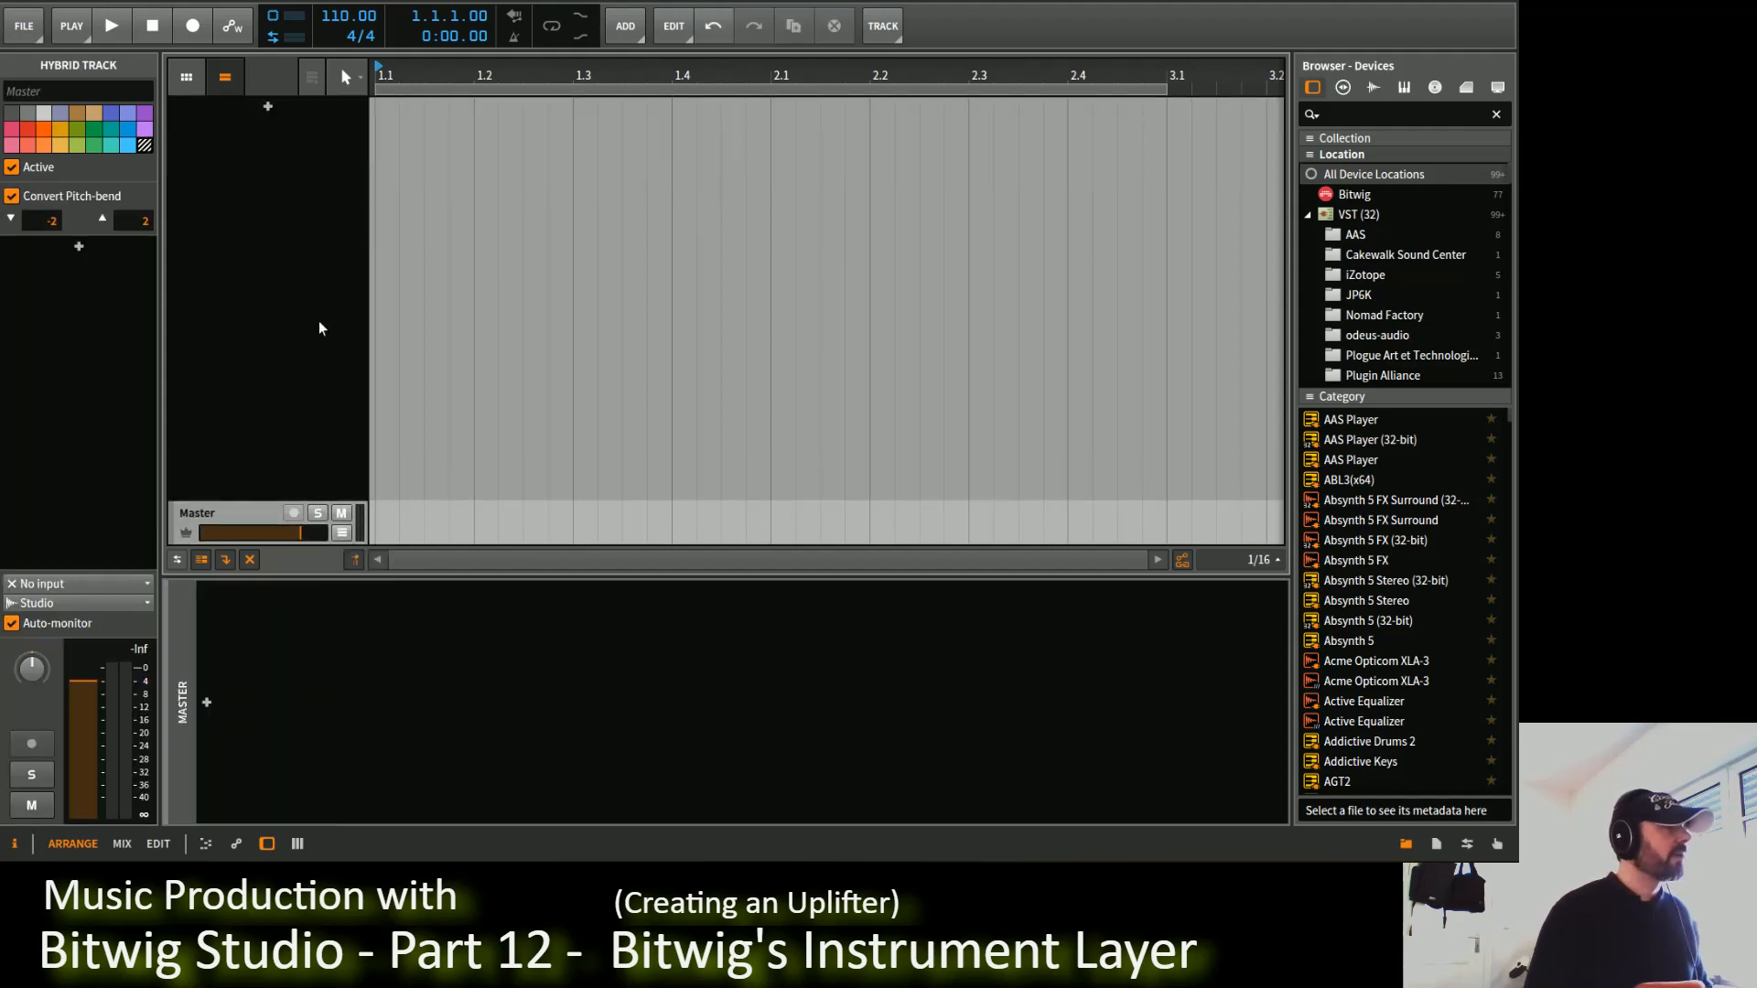
{"action": "left_click", "coordinate": [268, 107]}
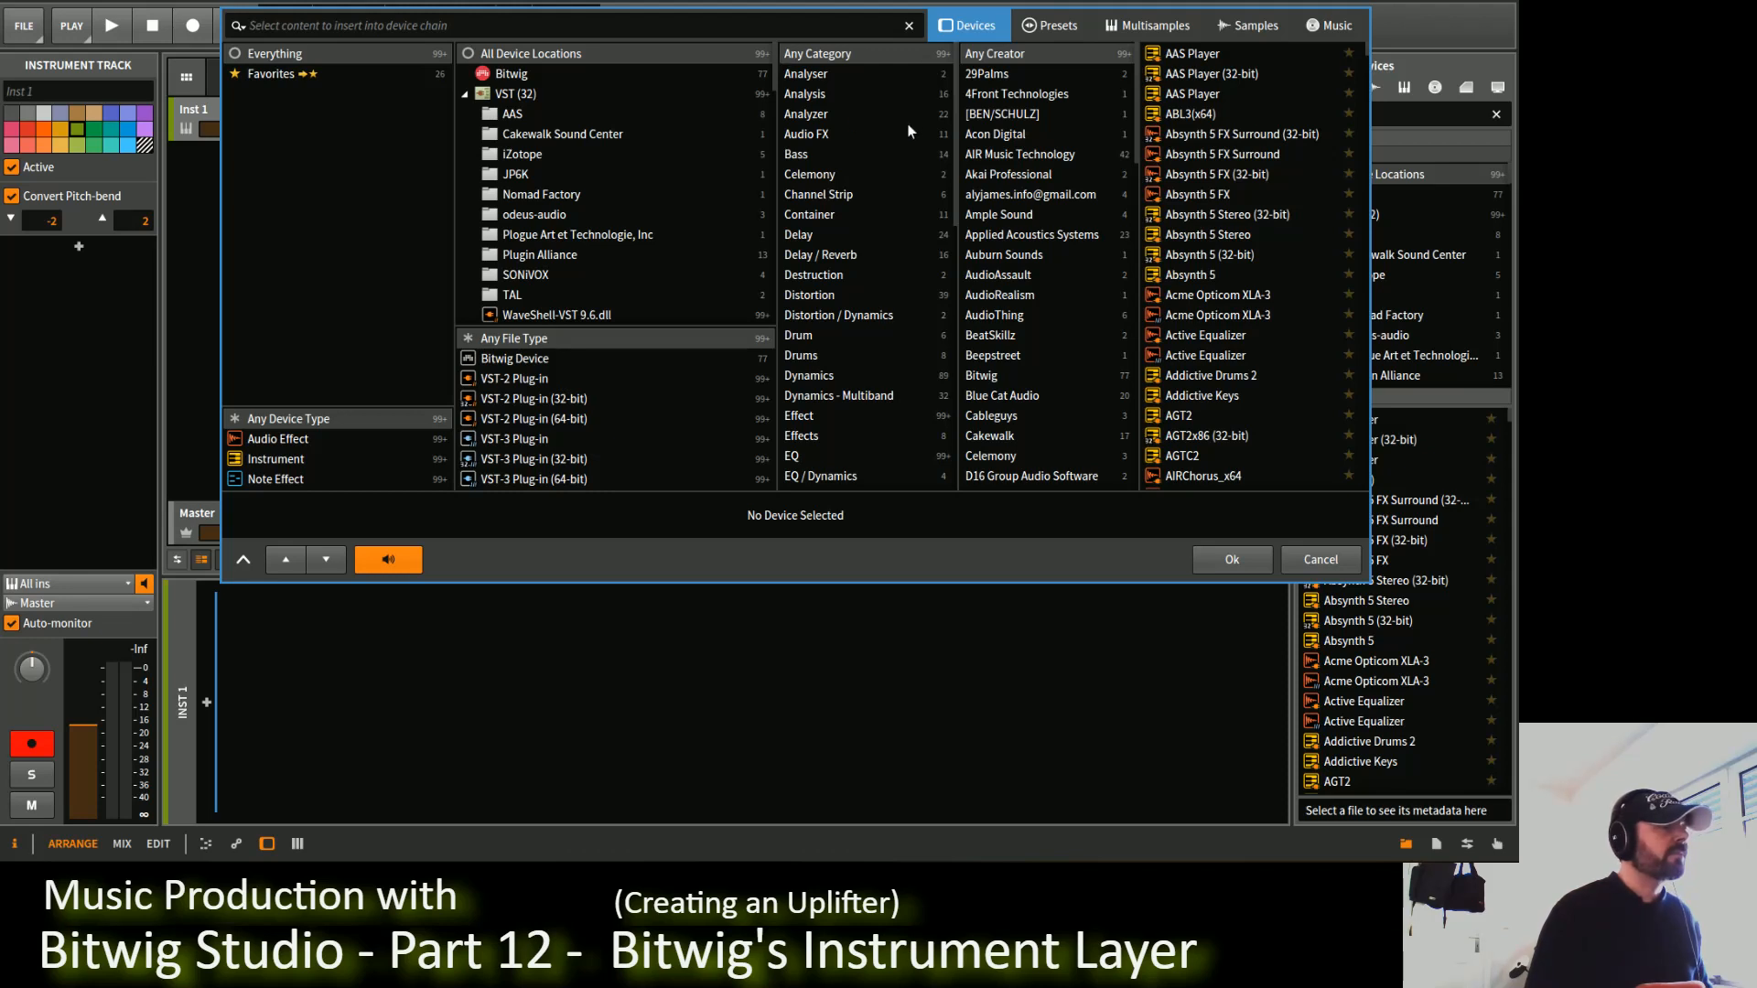
{"action": "type", "text": "intr"}
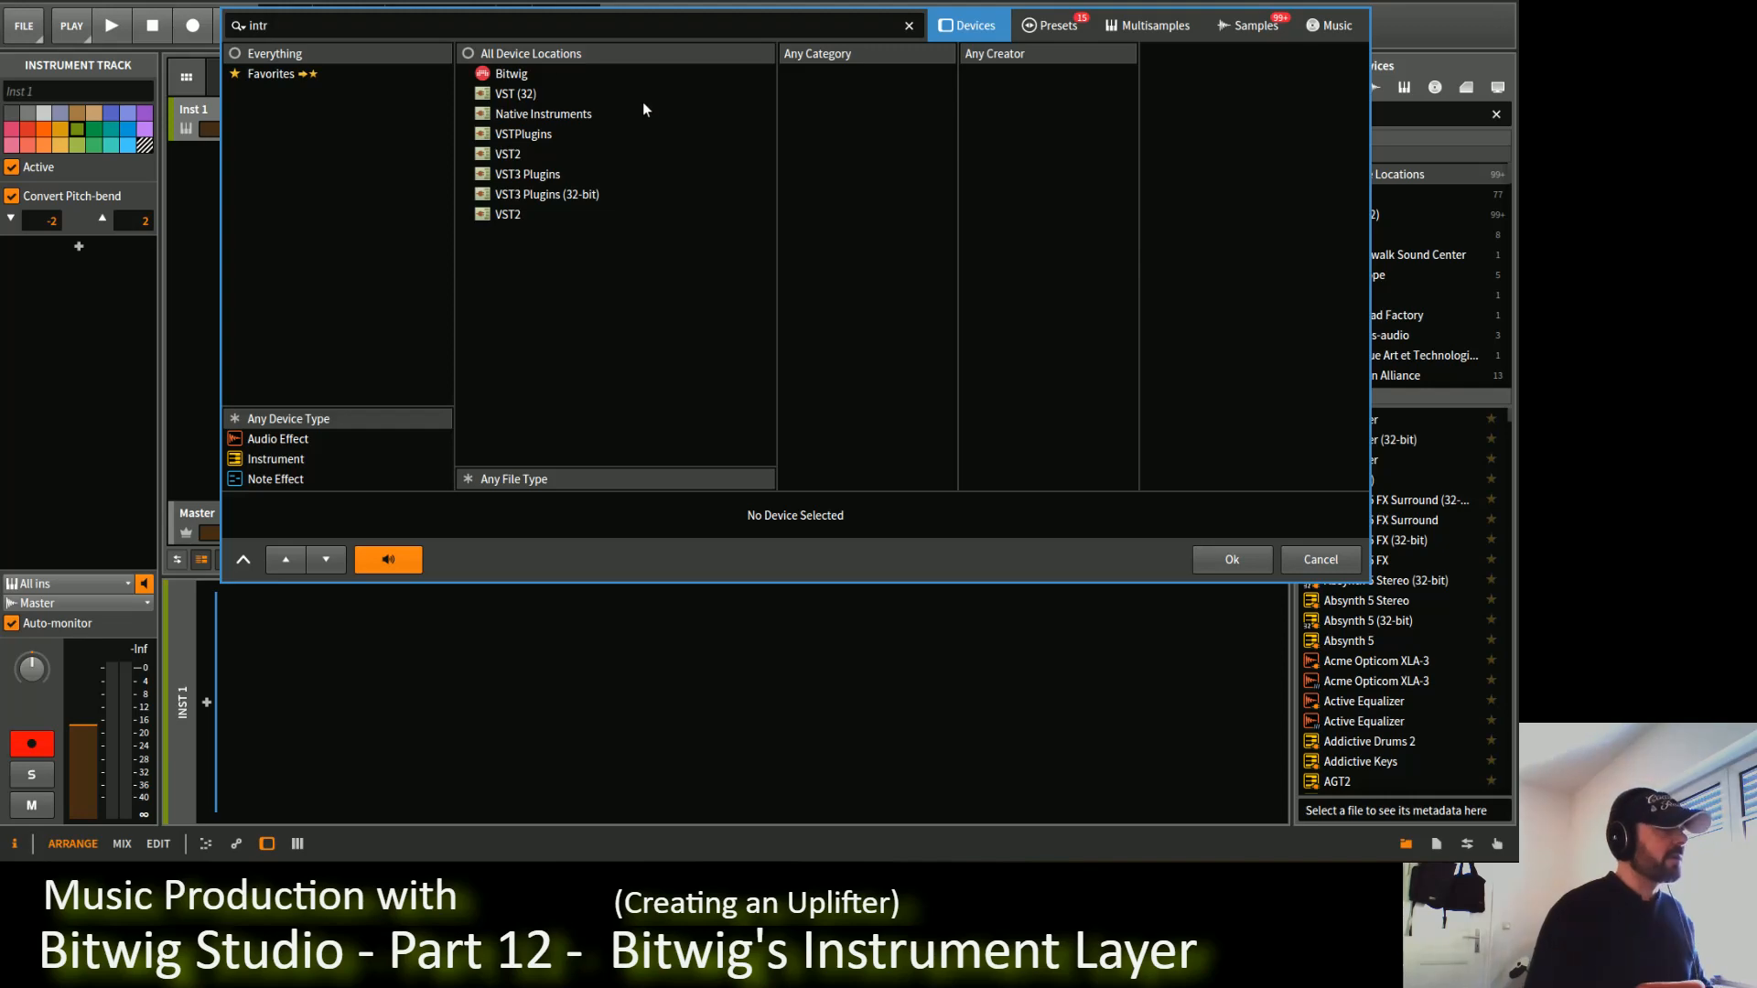
{"action": "left_click", "coordinate": [1321, 559]}
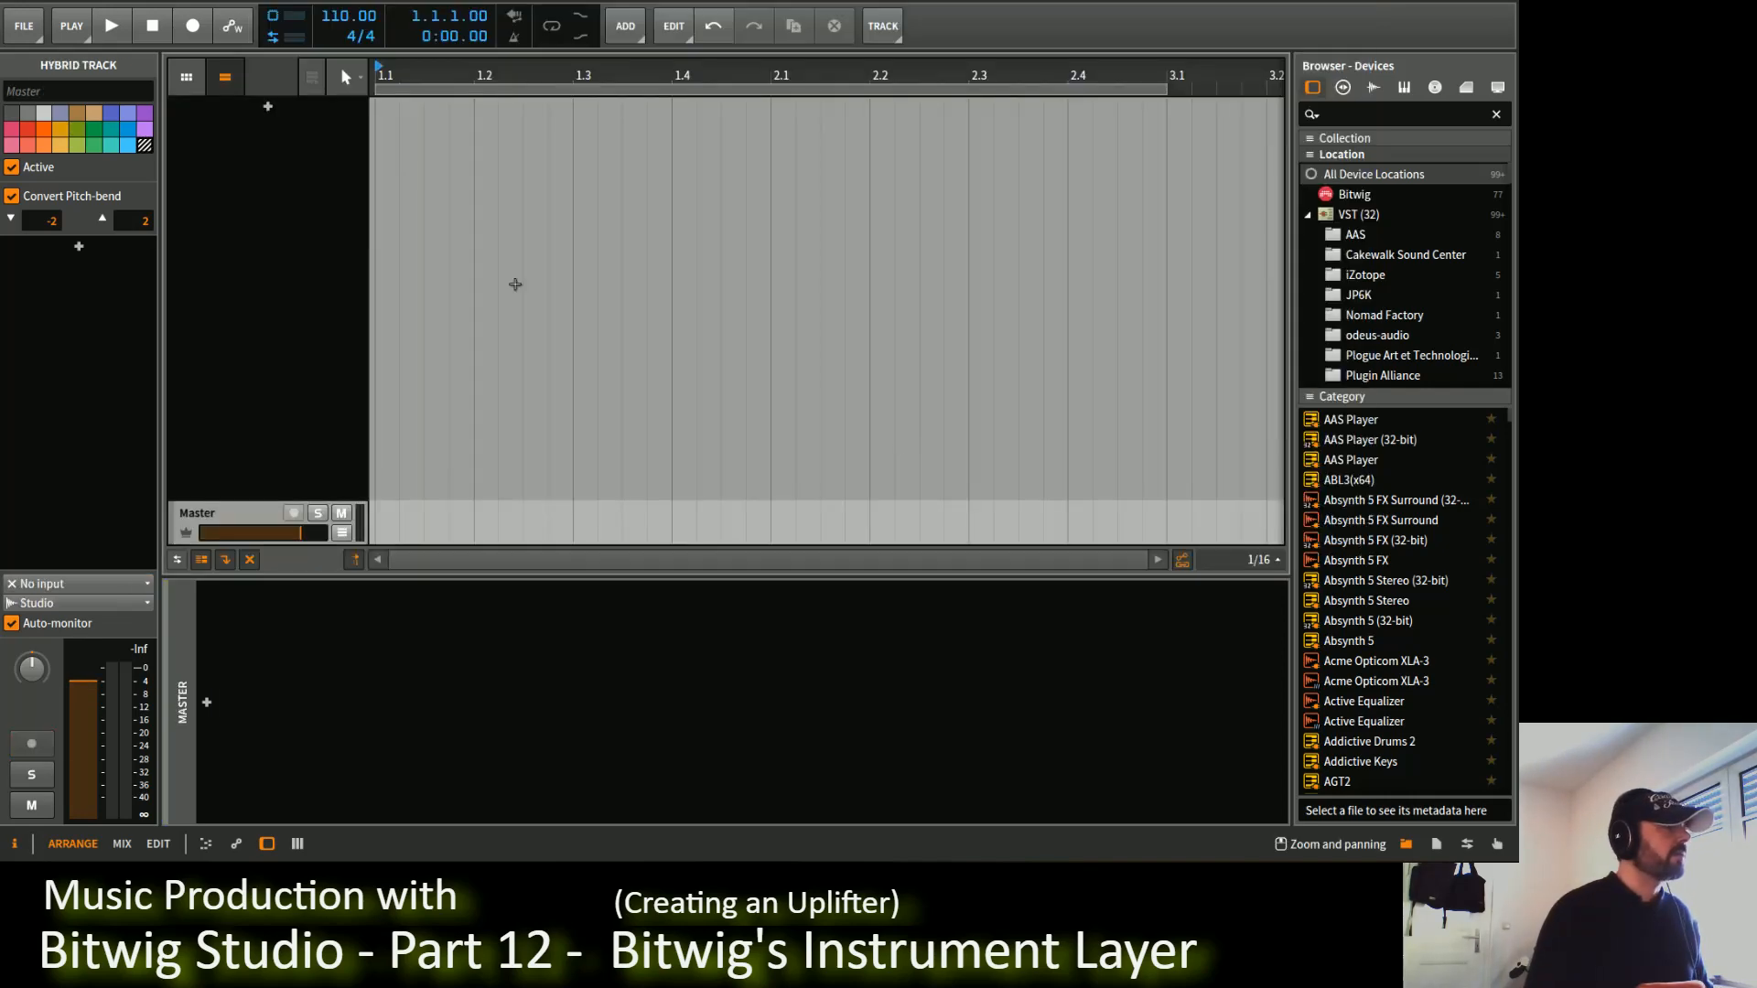
Step: Add an instrument track and insert Bitwig's Instrument Layer device on it
{"action": "left_click", "coordinate": [267, 107]}
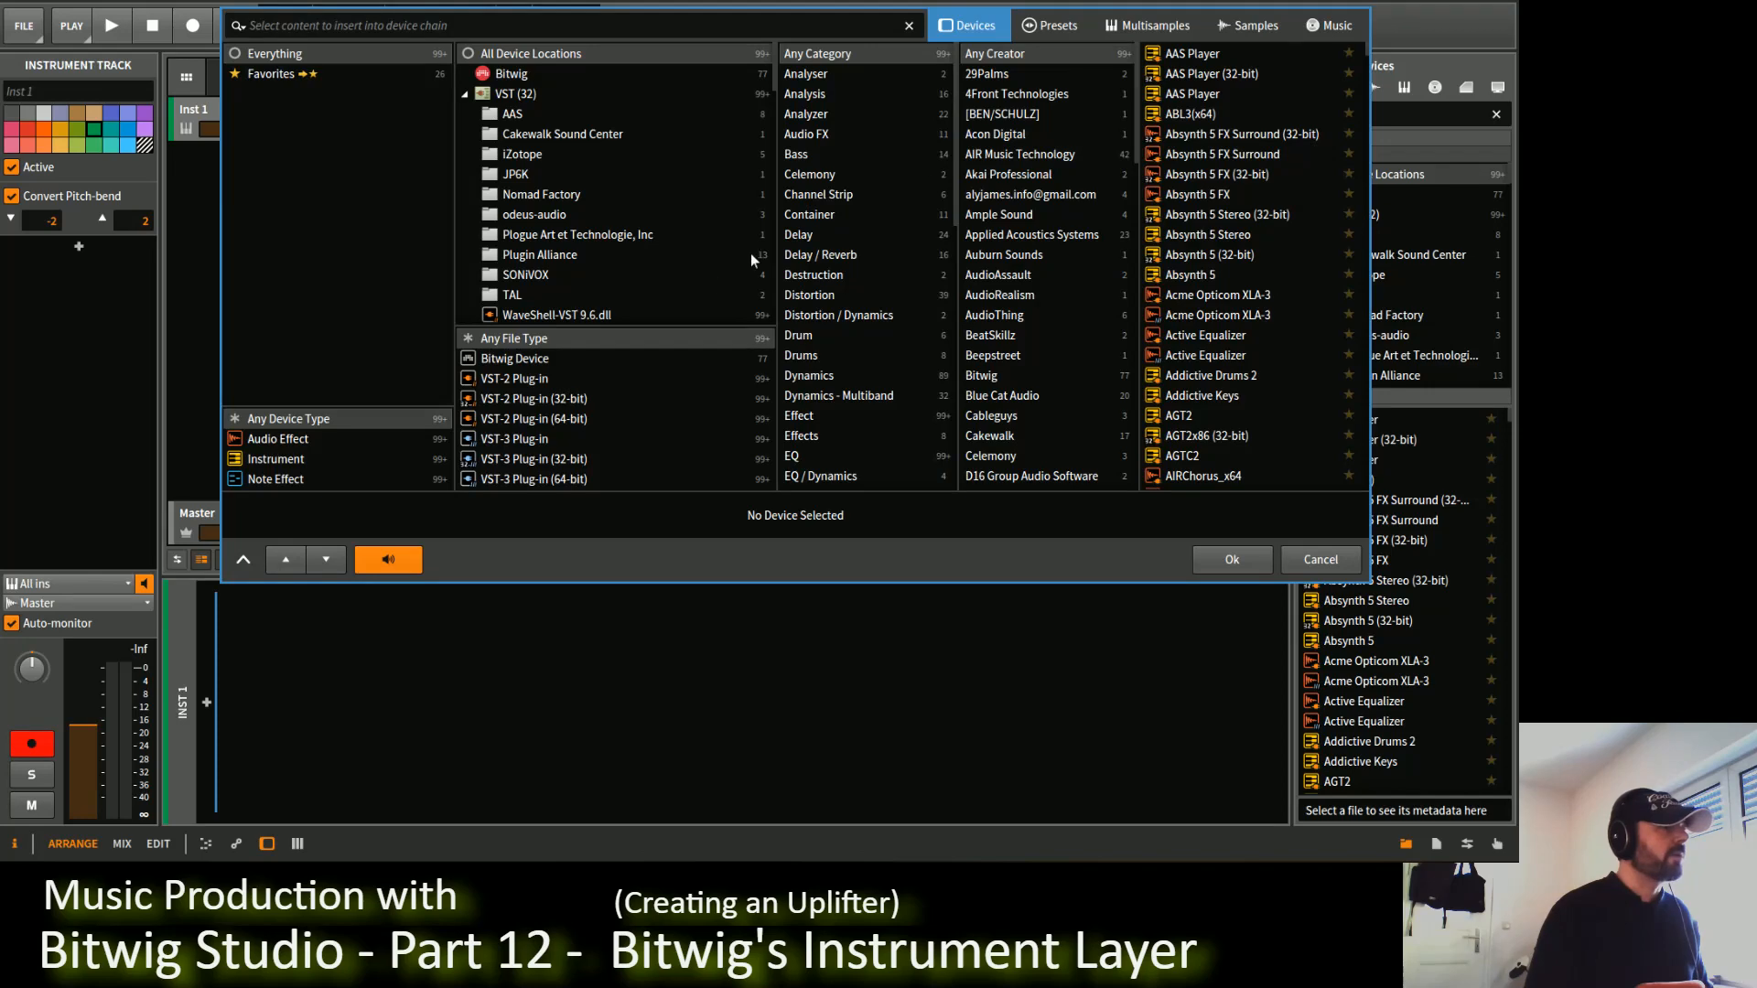
{"action": "left_click", "coordinate": [1011, 377]}
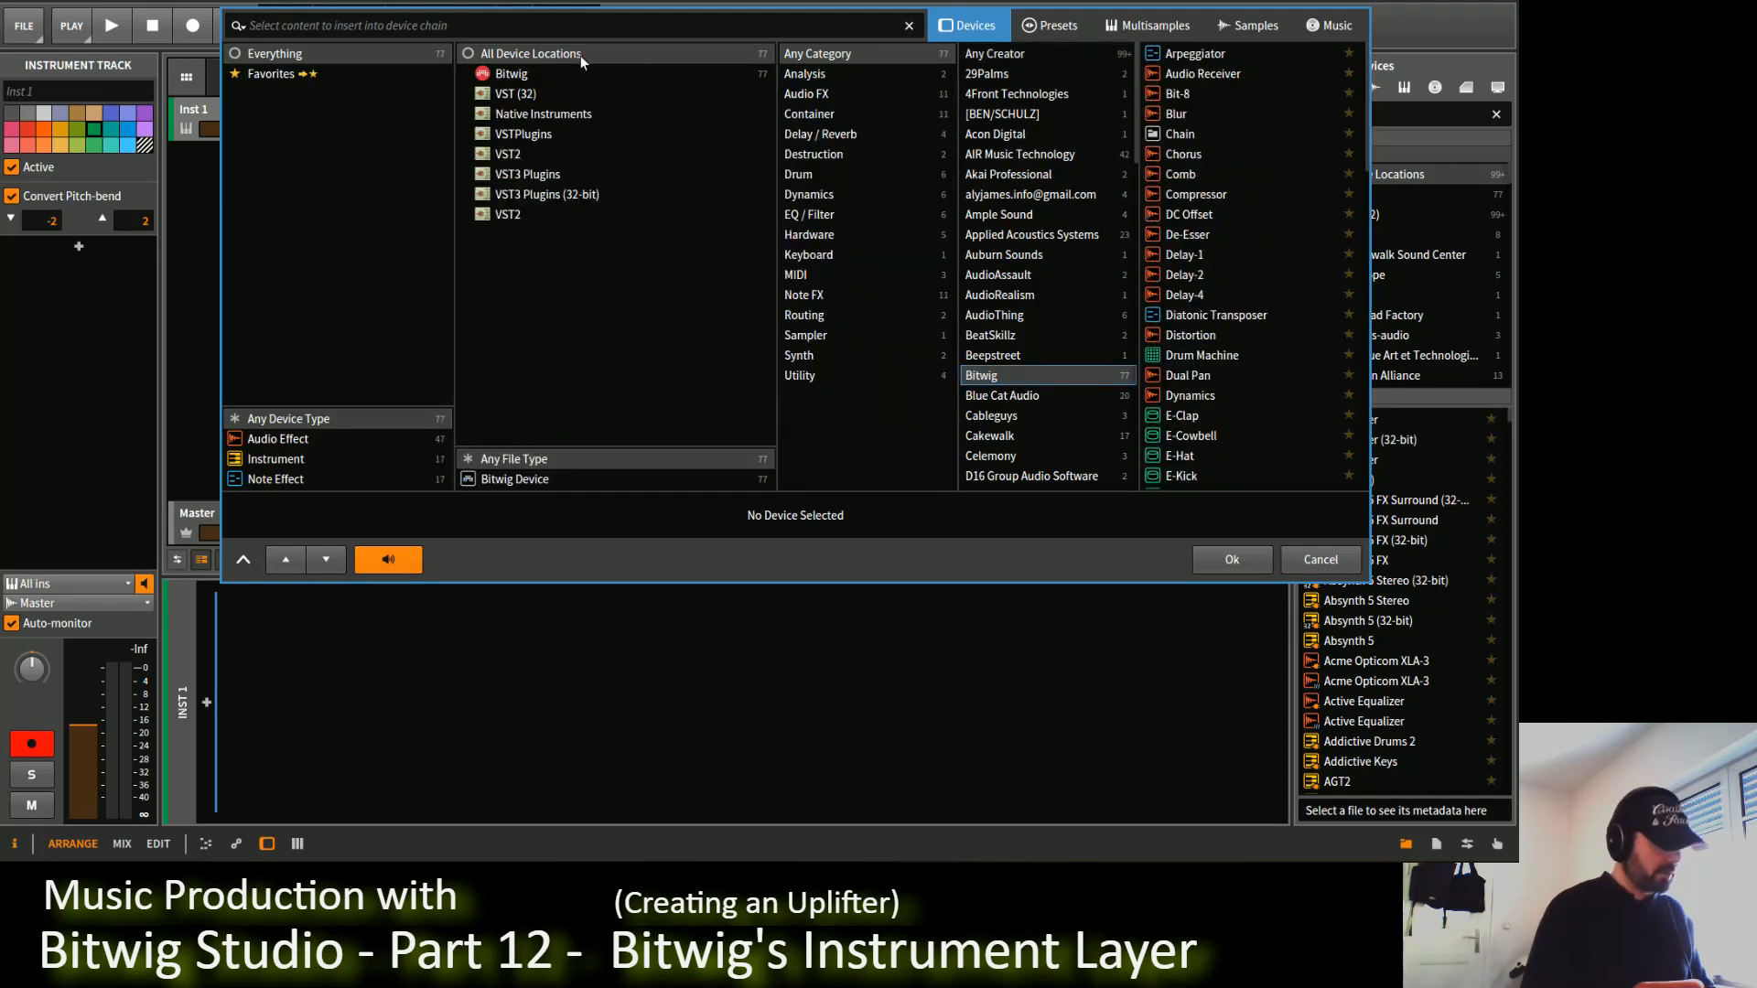
{"action": "type", "text": "instr"}
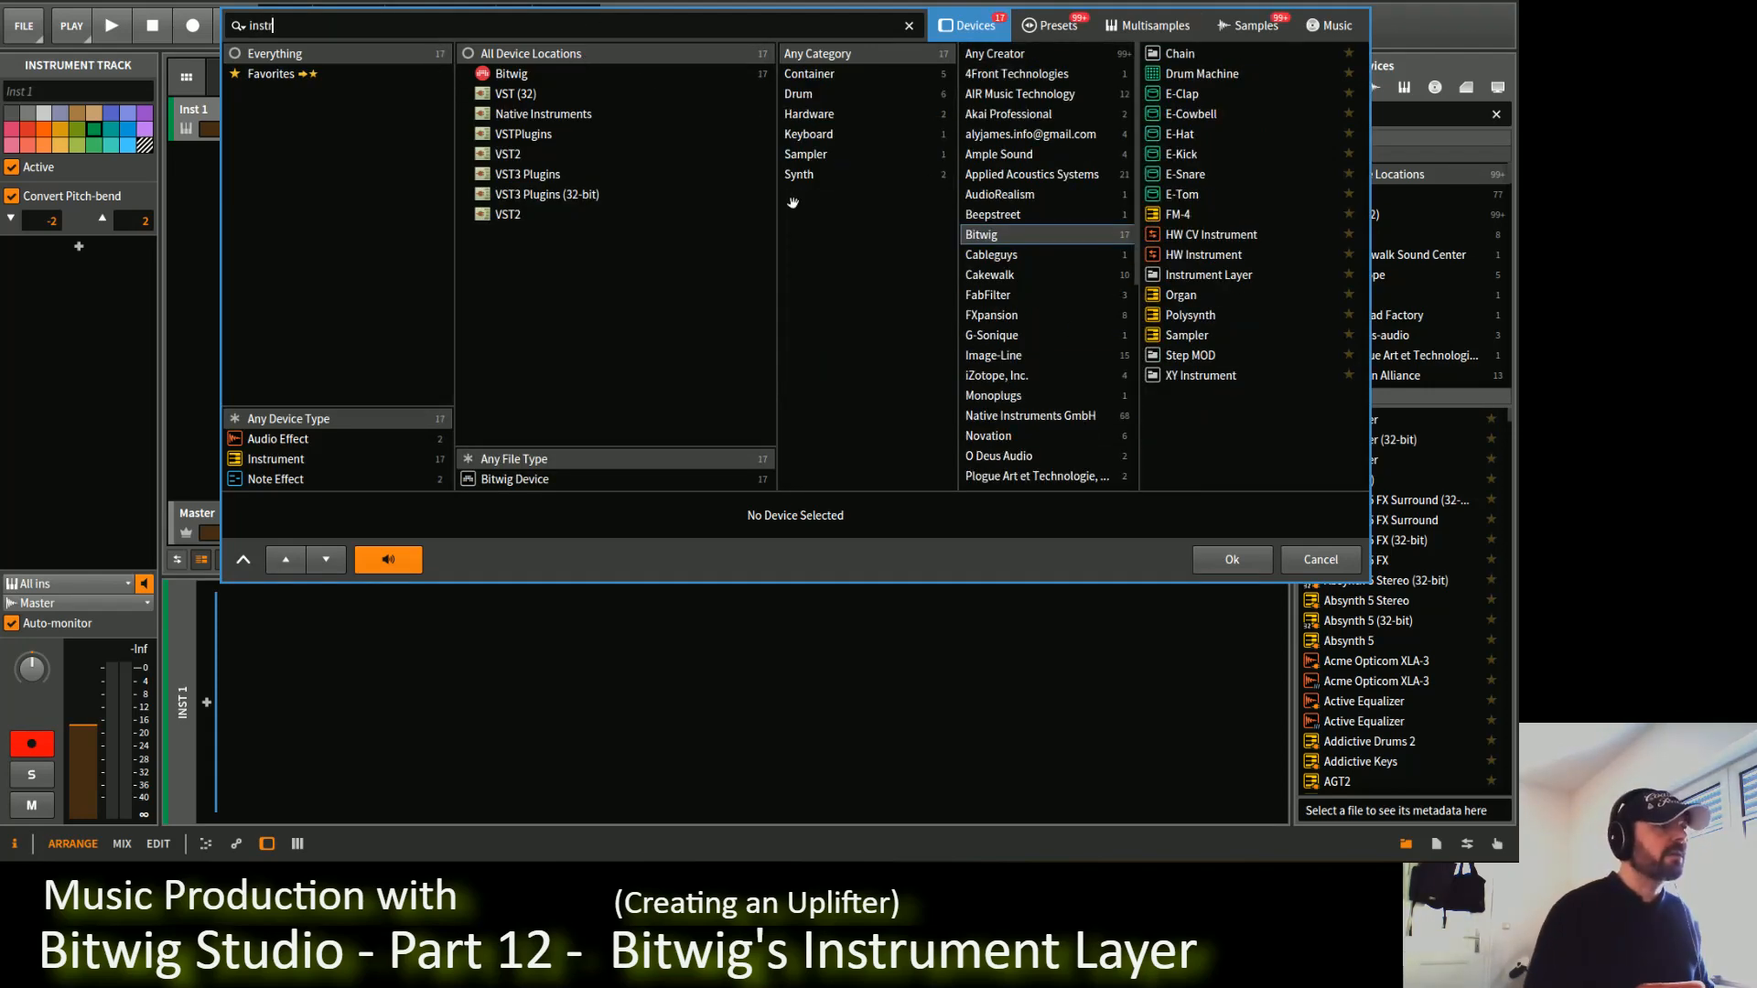
{"action": "double_click", "coordinate": [1215, 275]}
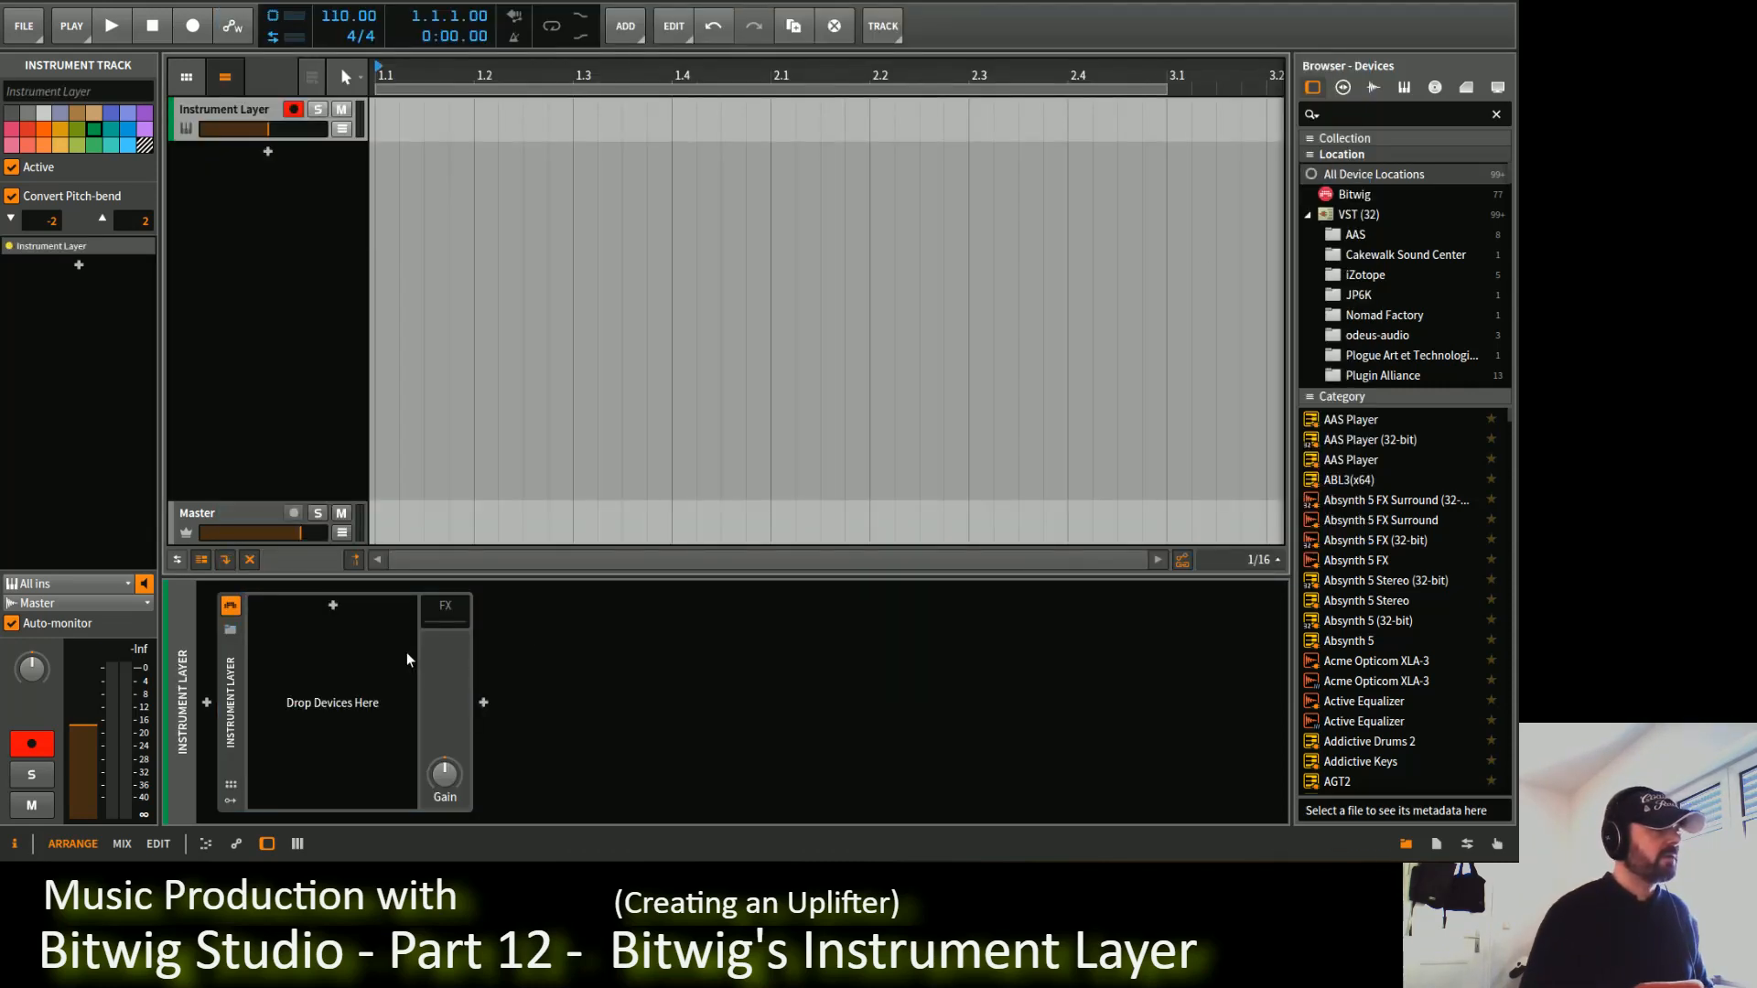
Step: Add a first layer with the FM-4 synth inside the Instrument Layer
{"action": "left_click", "coordinate": [333, 605]}
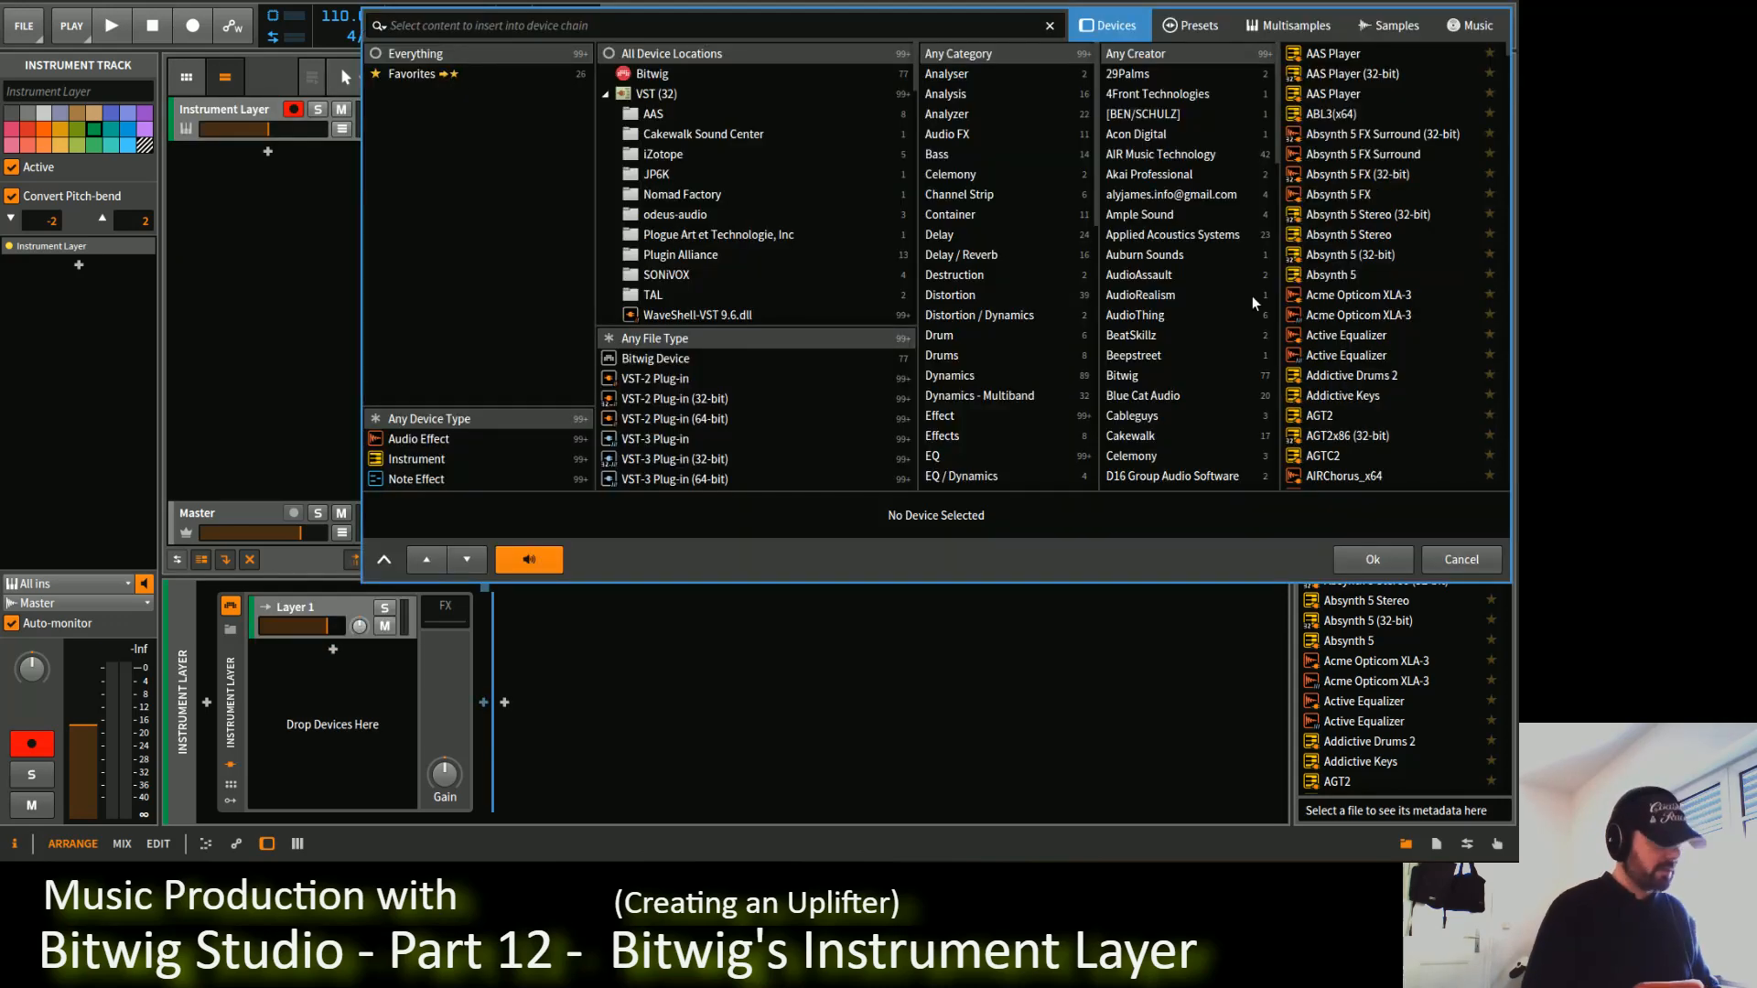
{"action": "type", "text": "fm"}
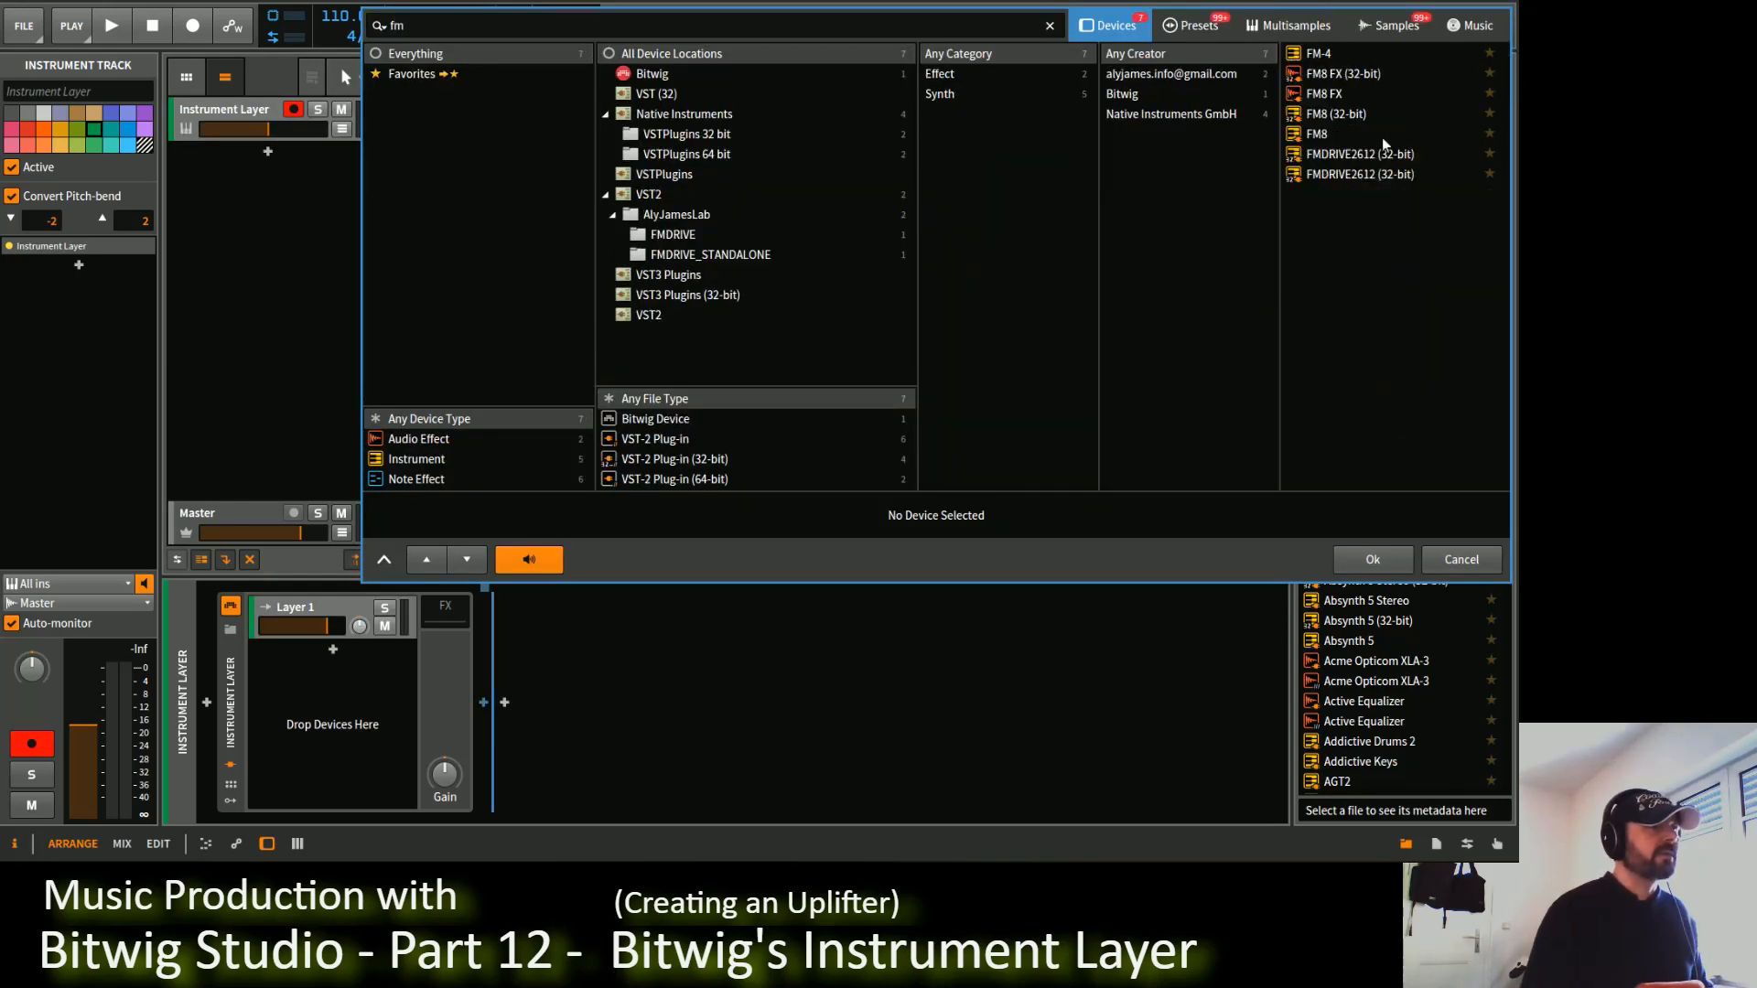
{"action": "double_click", "coordinate": [1332, 55]}
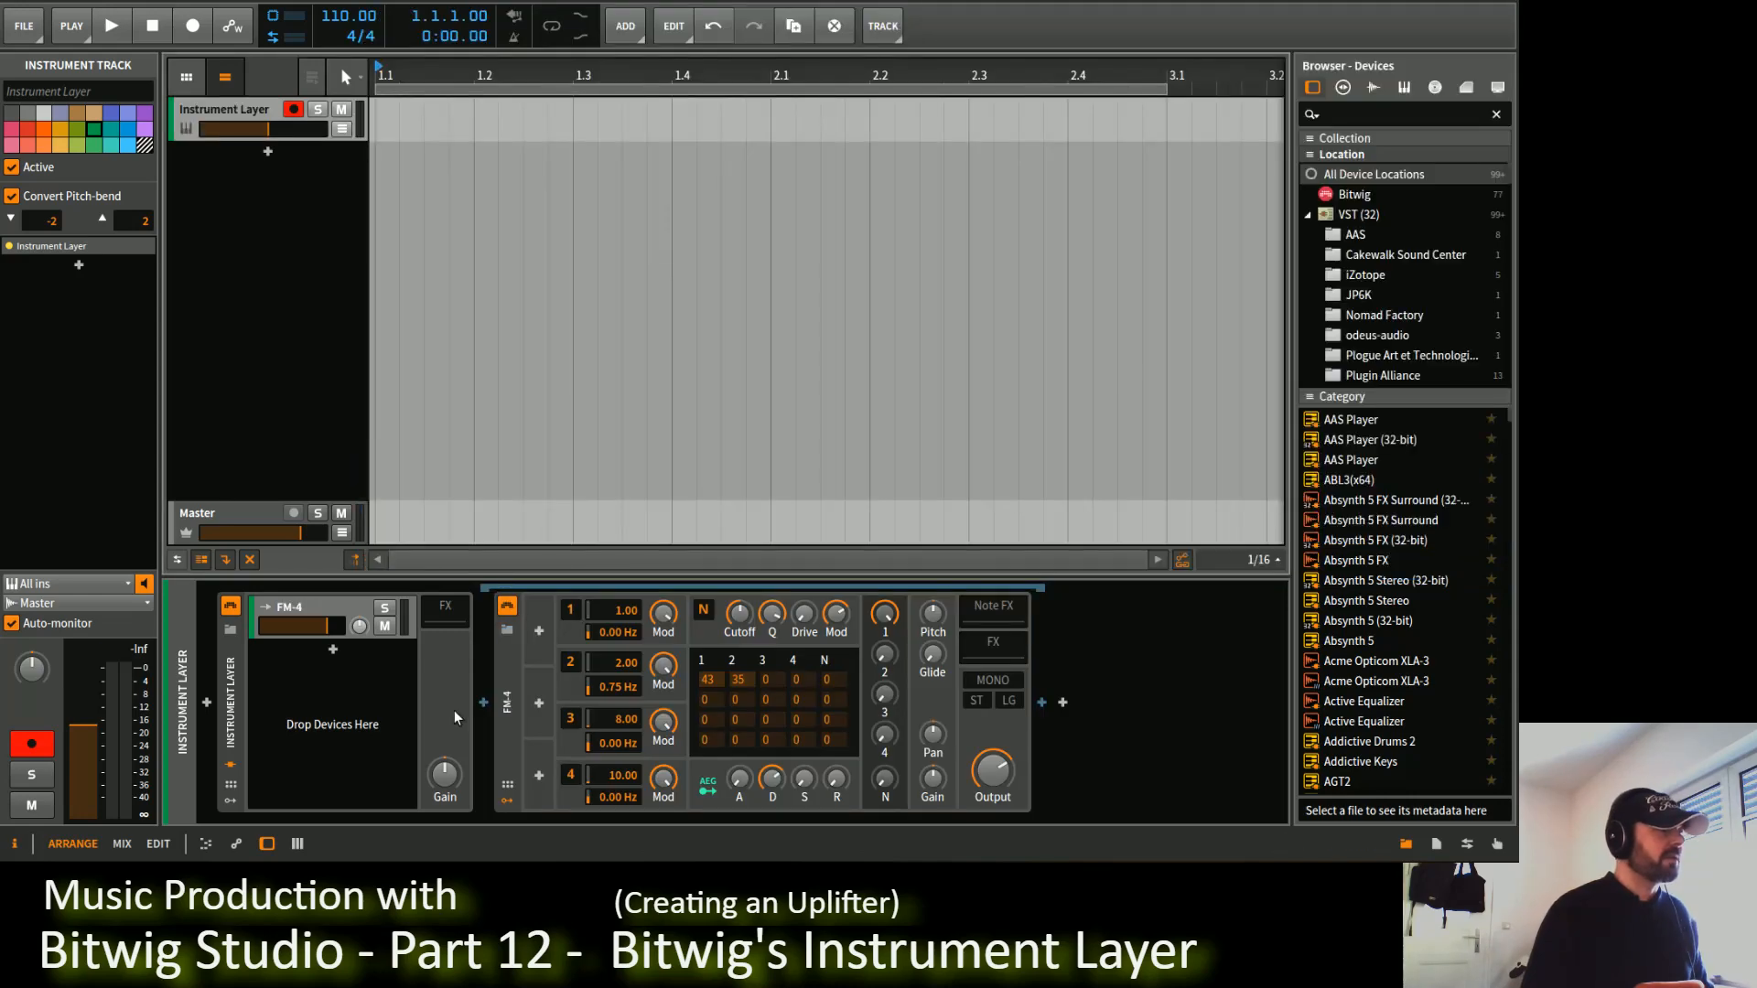
Step: Add a second layer with the E-Snare device inside the Instrument Layer
{"action": "left_click", "coordinate": [333, 649]}
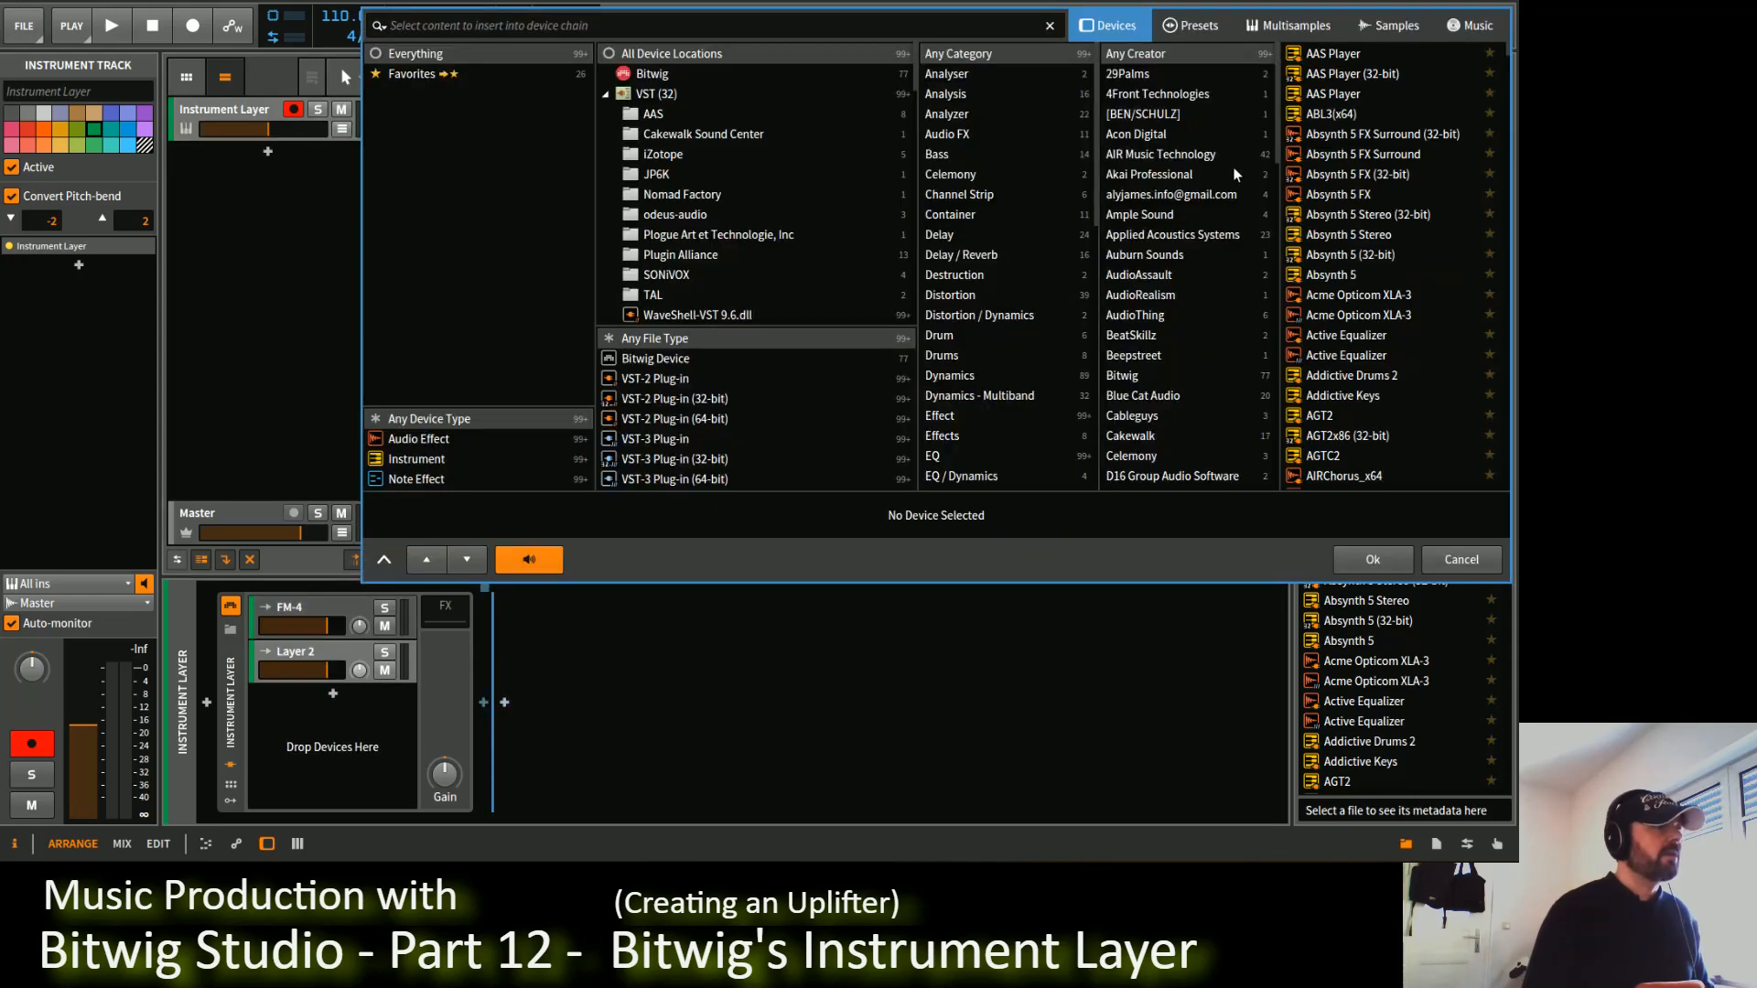
{"action": "type", "text": "snare"}
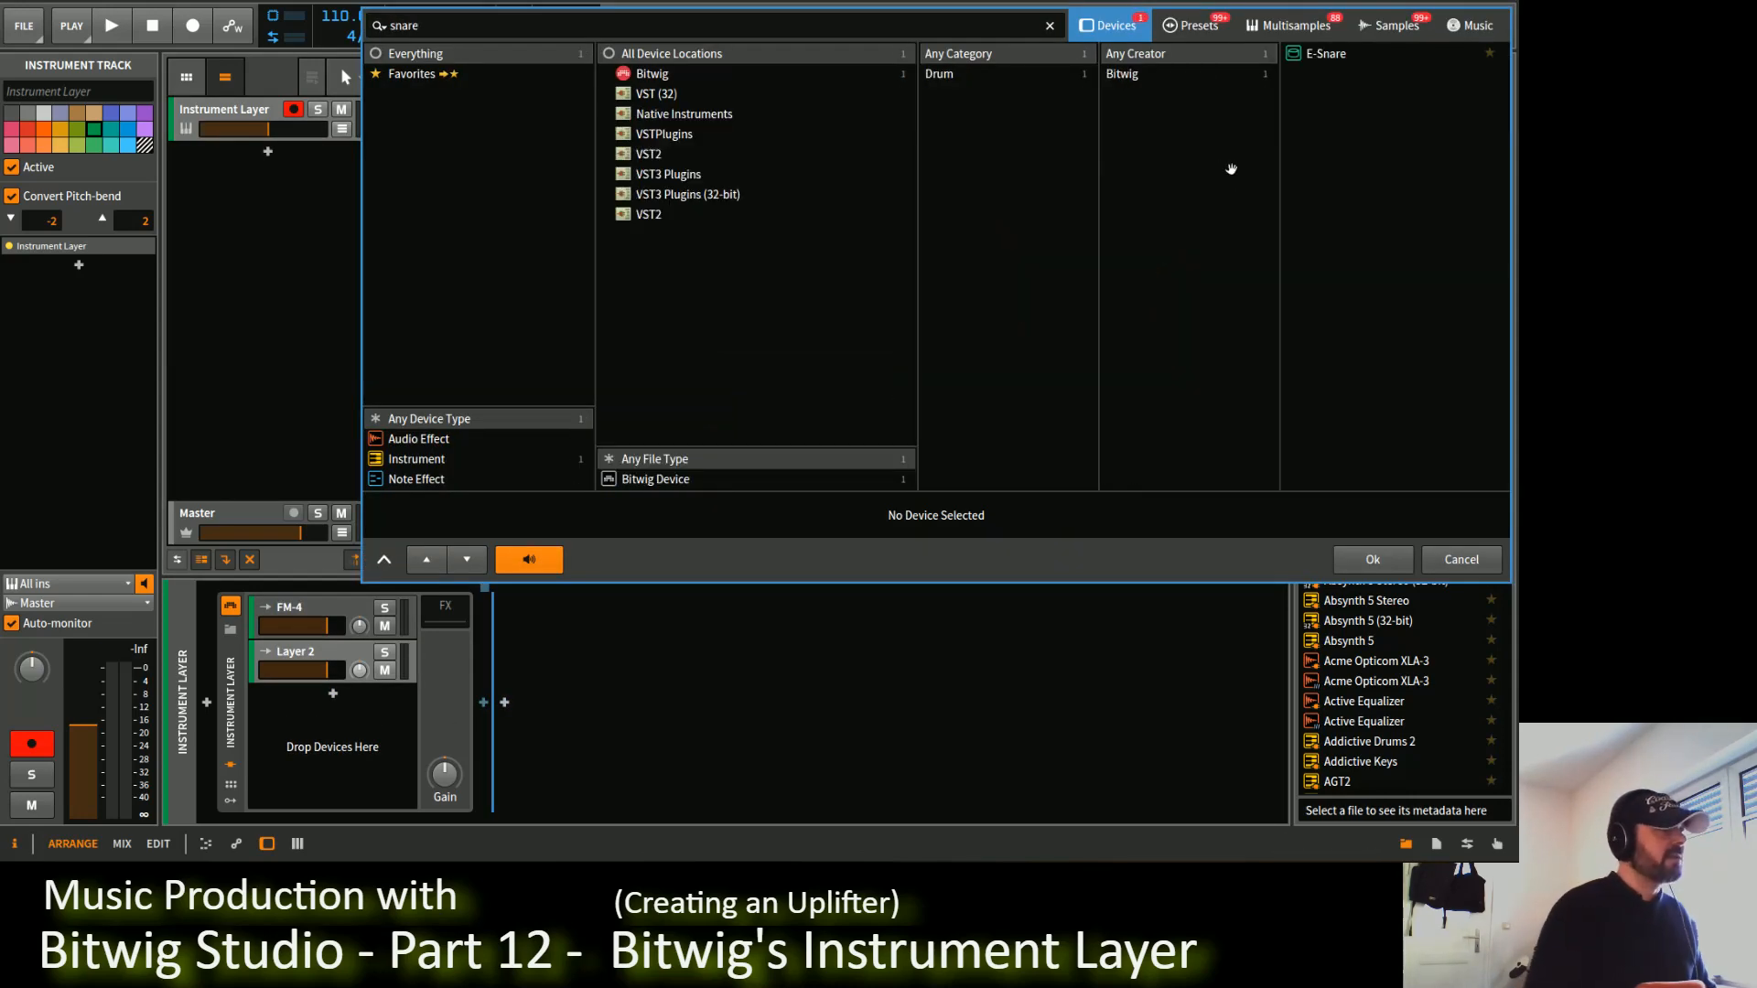
{"action": "left_click", "coordinate": [1326, 54]}
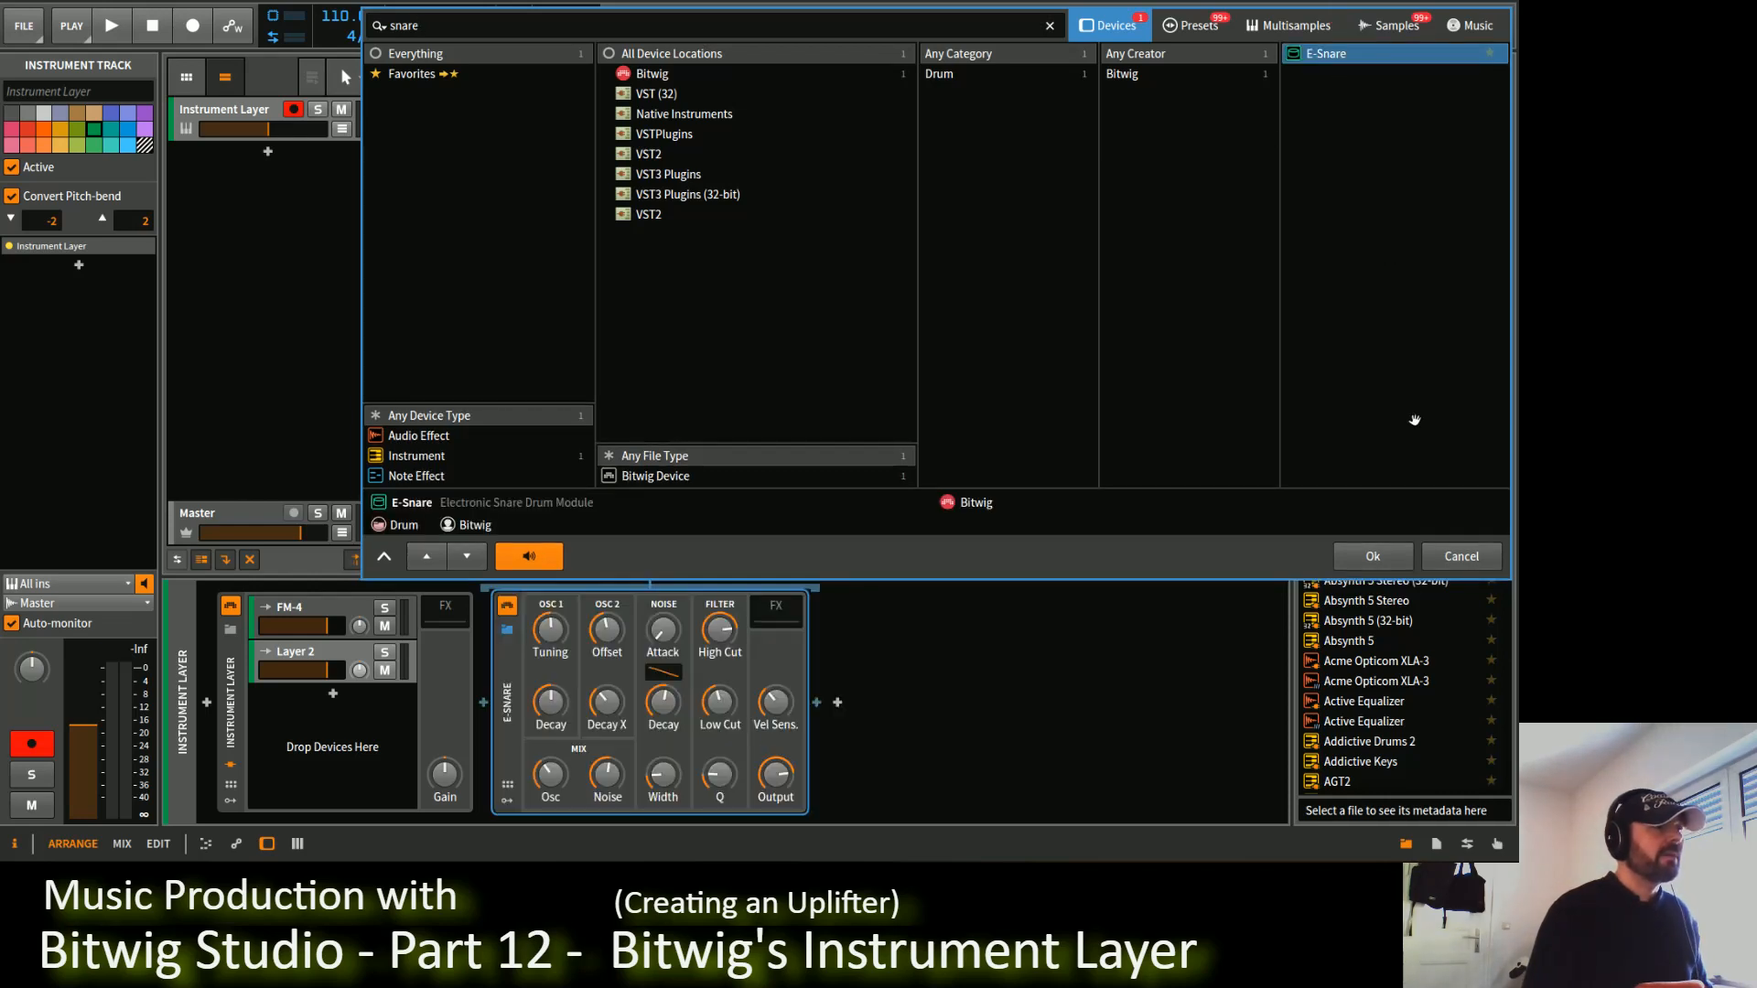
{"action": "left_click", "coordinate": [1390, 562]}
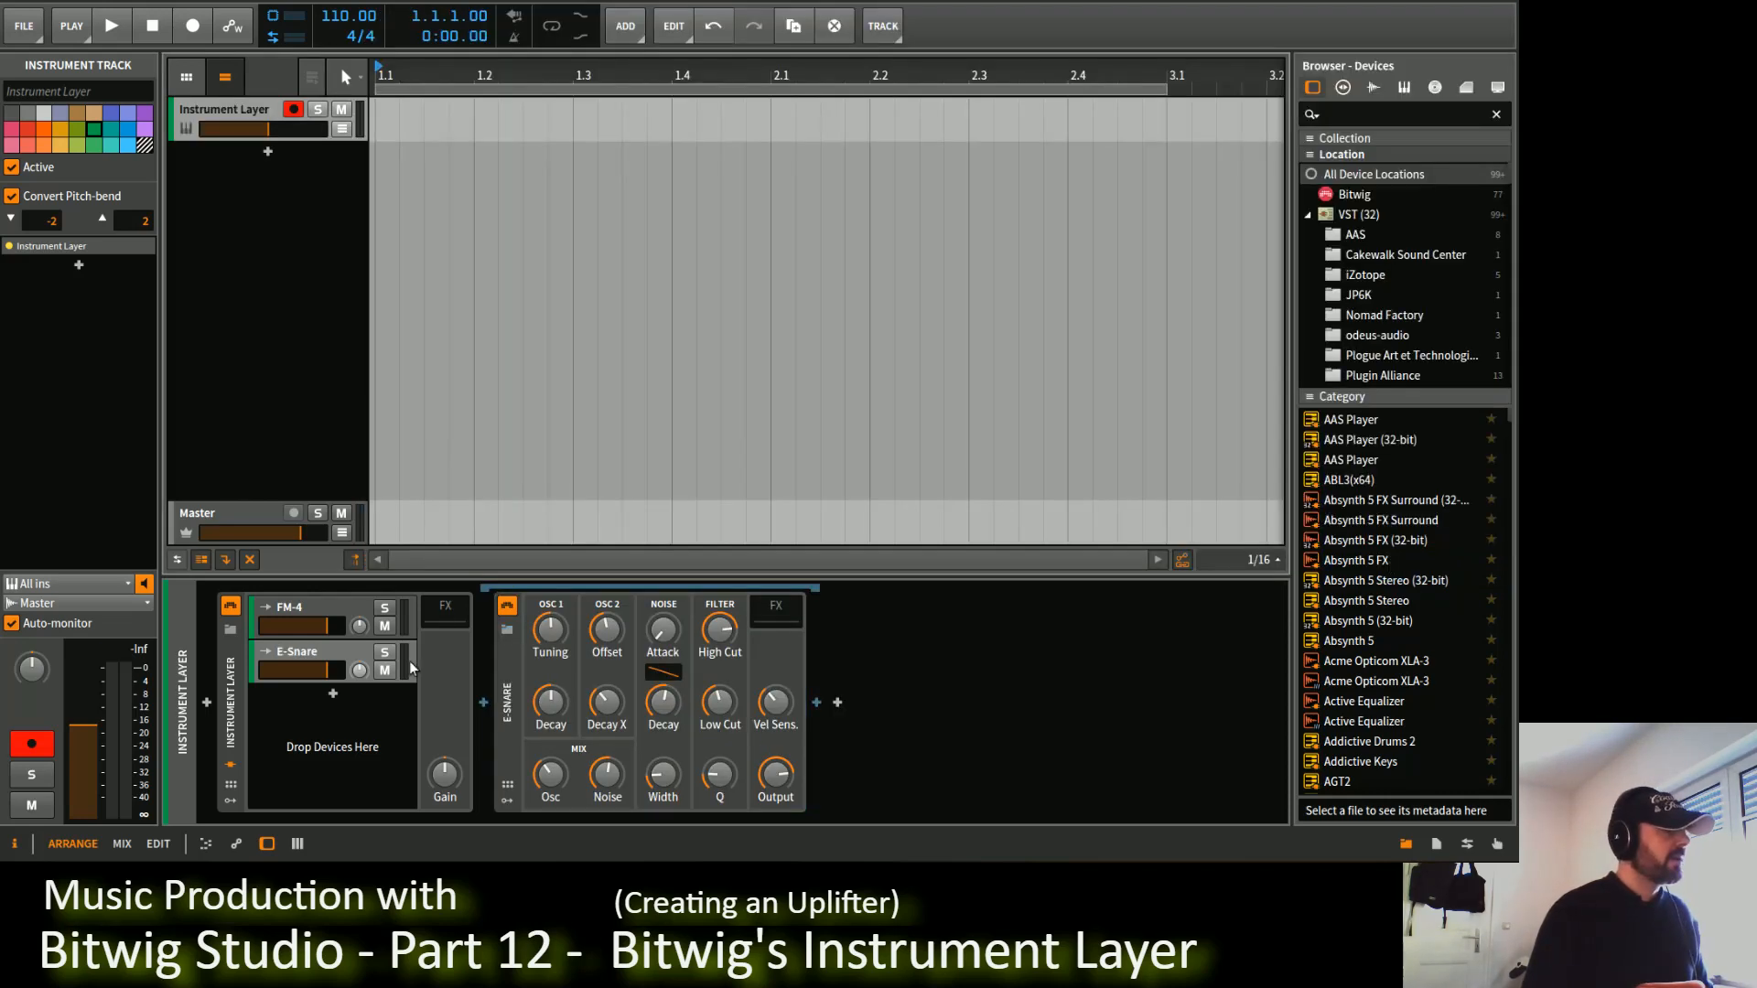
Step: Audition the FM-4 and E-Snare layers by soloing E-Snare alone and both layers together, and clear the solos
{"action": "left_click", "coordinate": [323, 609]}
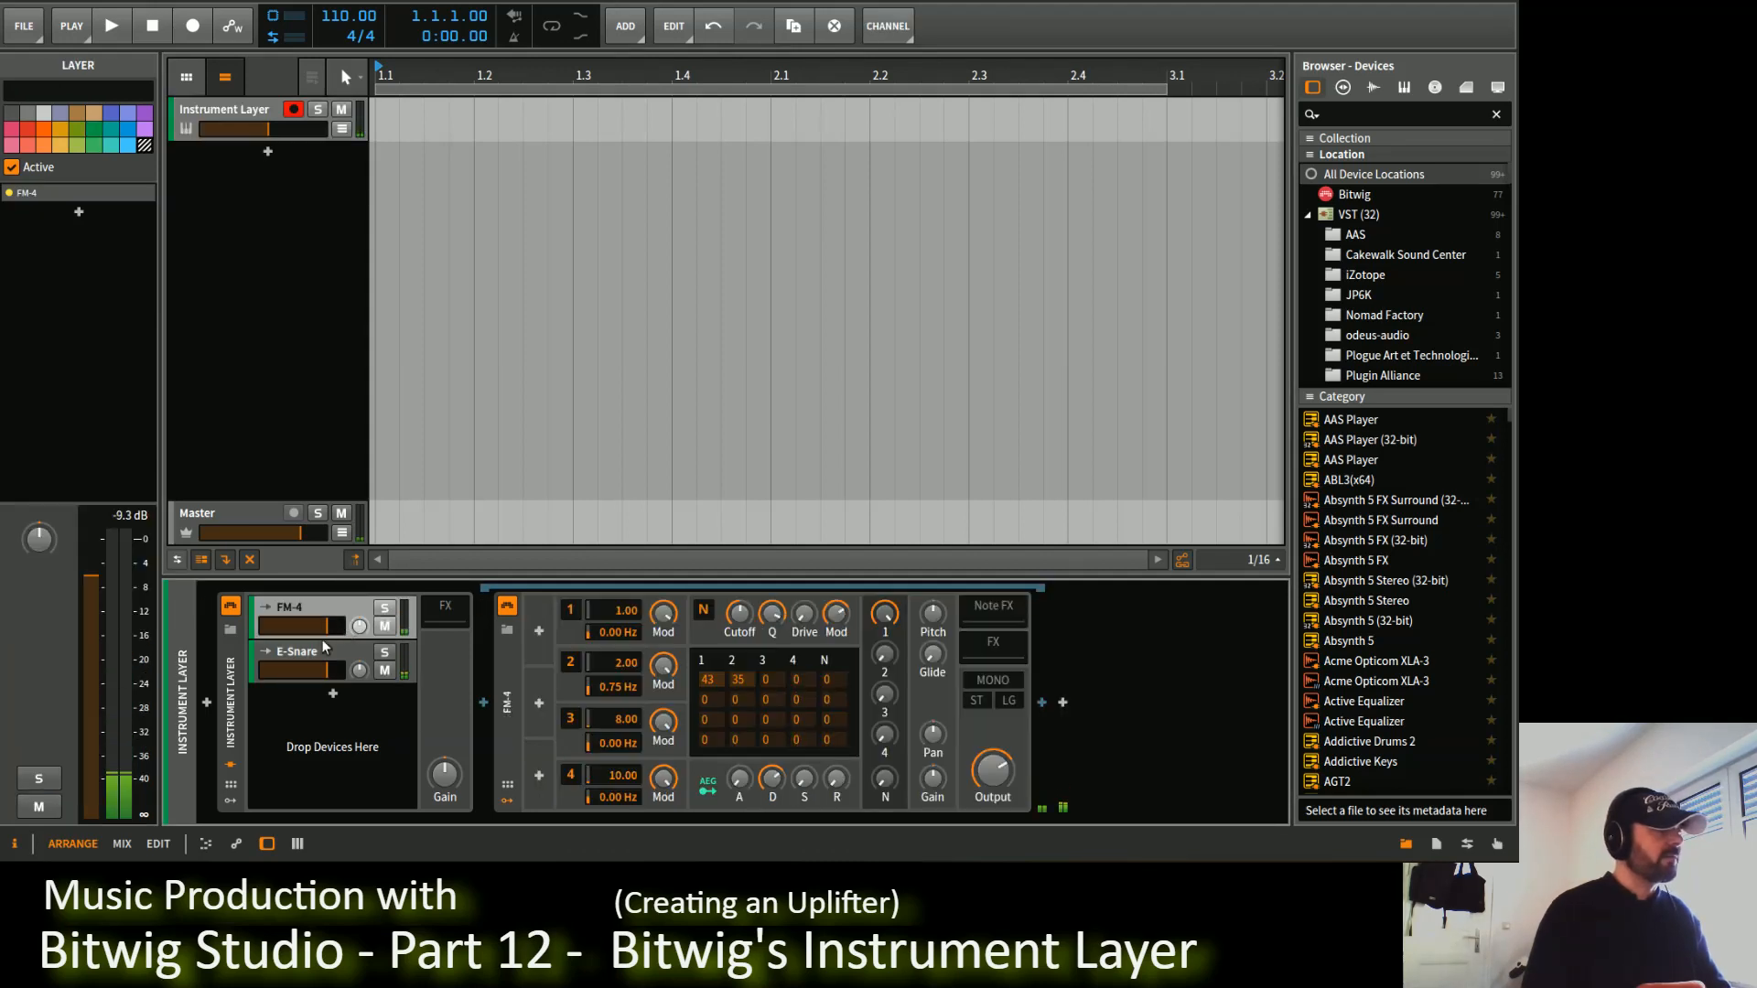
{"action": "left_click", "coordinate": [319, 655]}
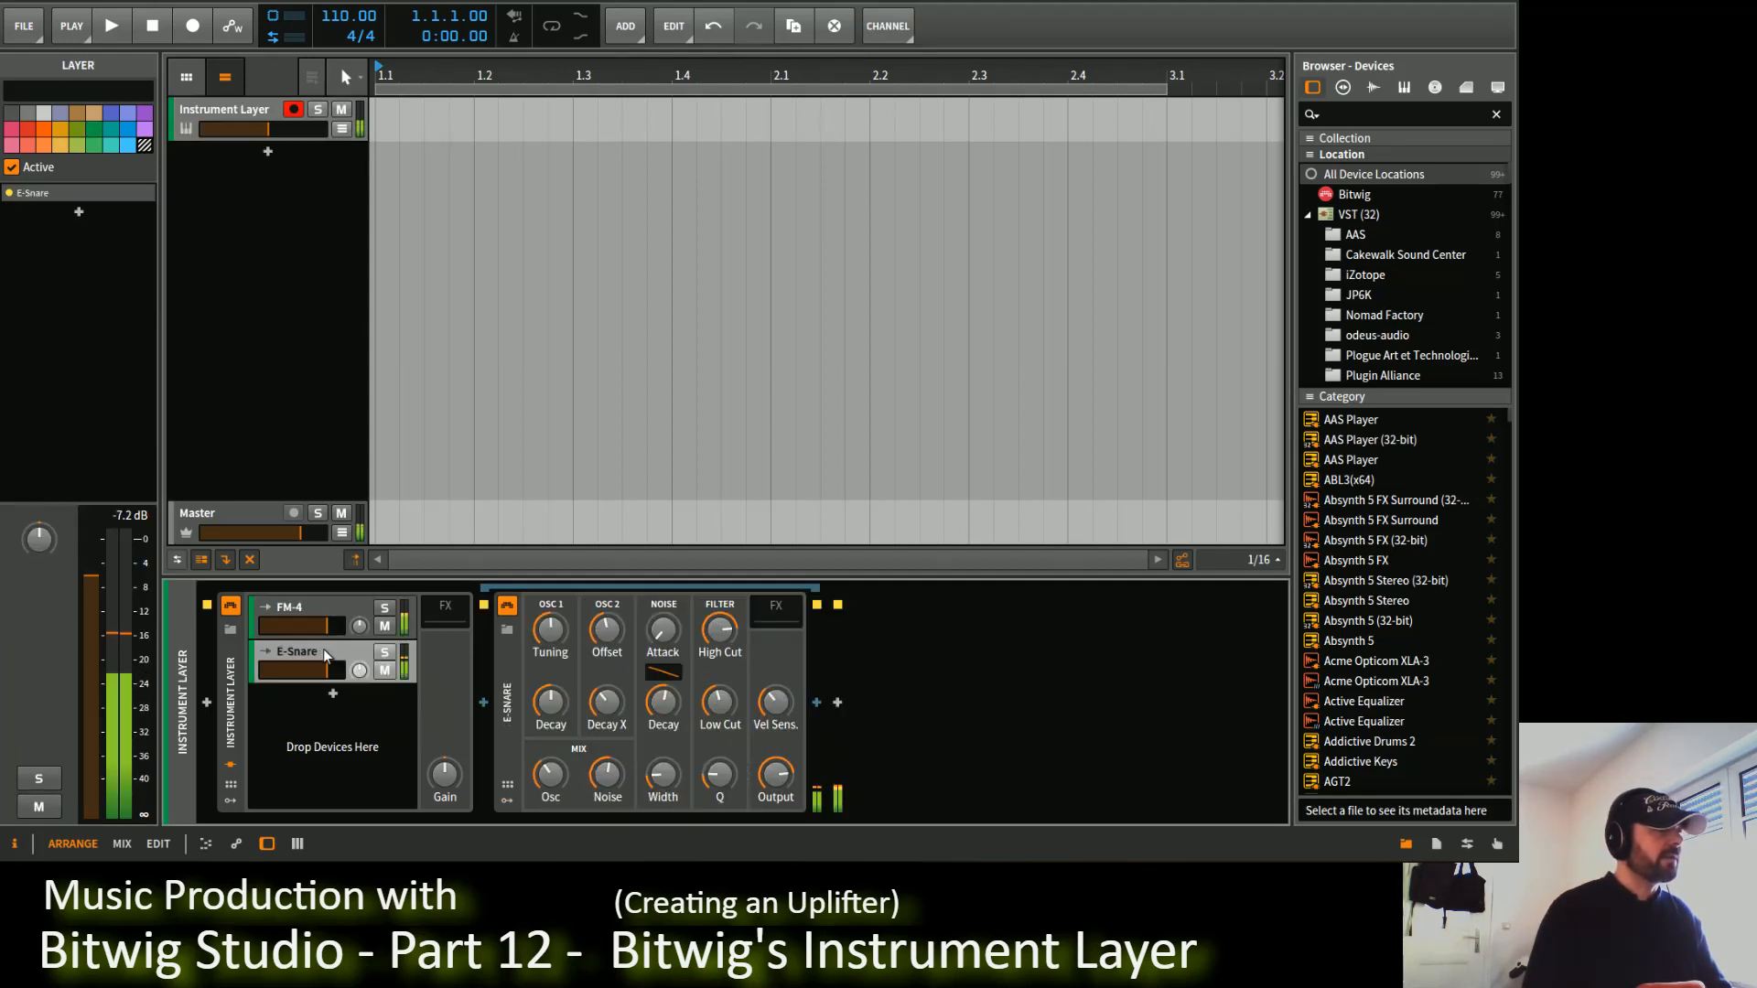
{"action": "left_click", "coordinate": [385, 655]}
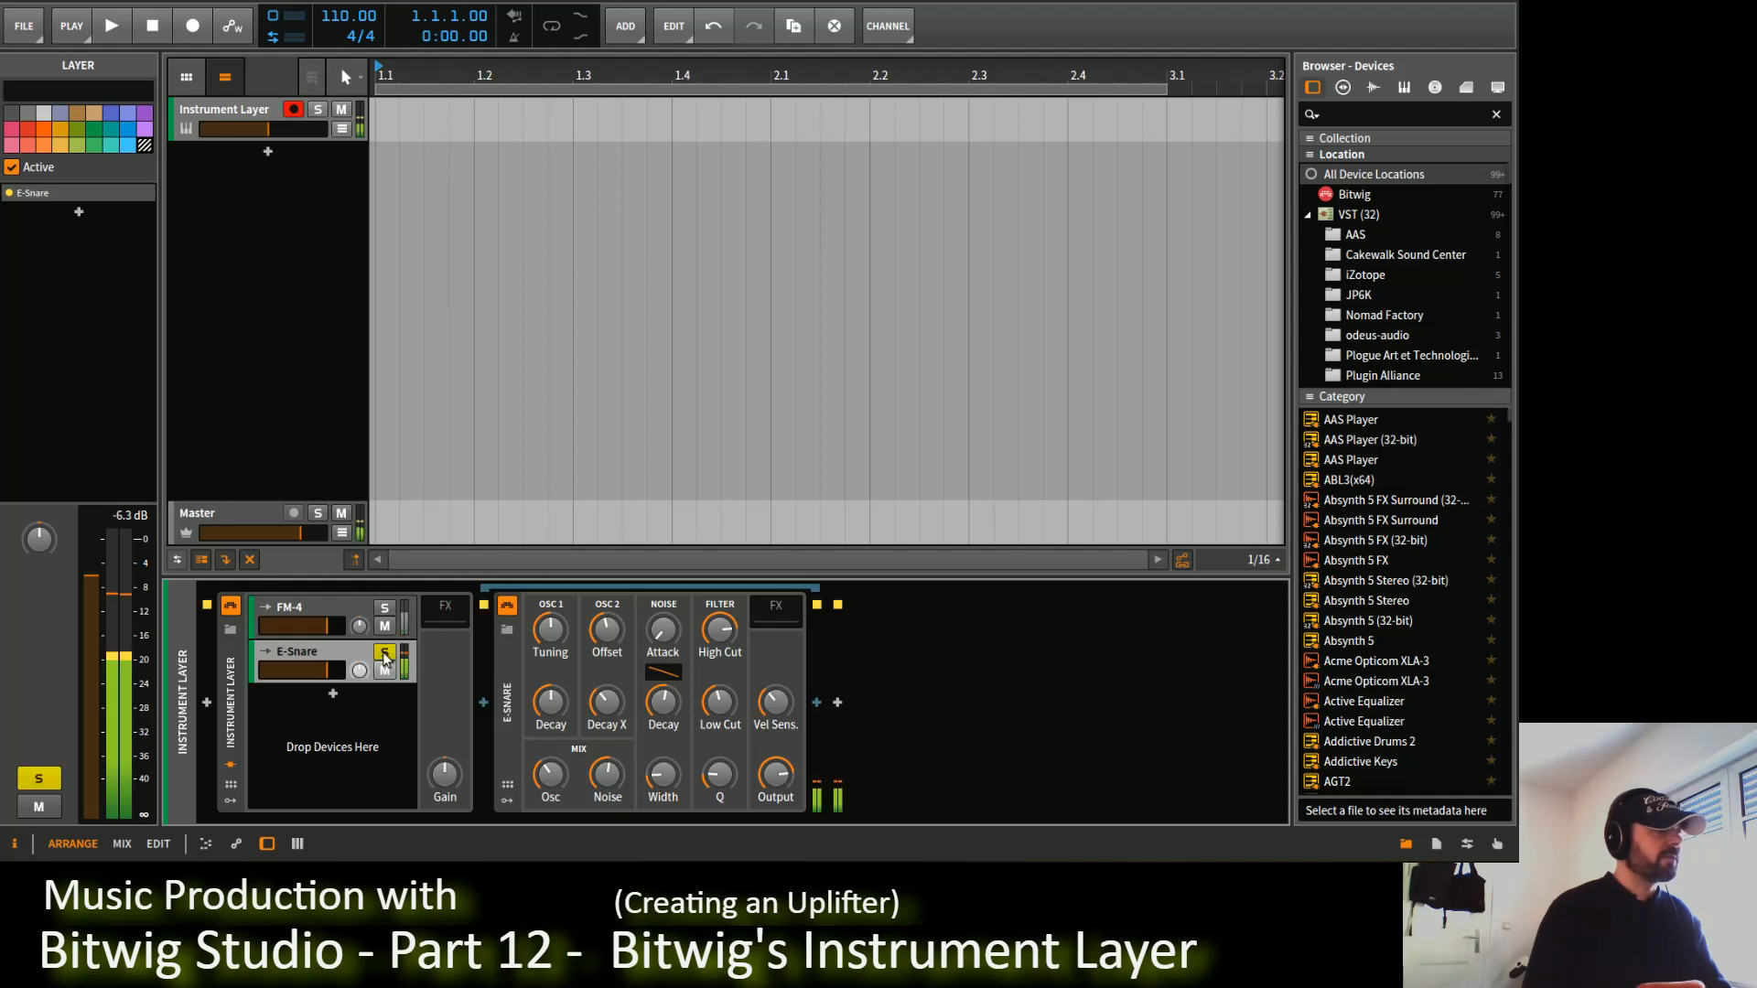
{"action": "left_click", "coordinate": [384, 608]}
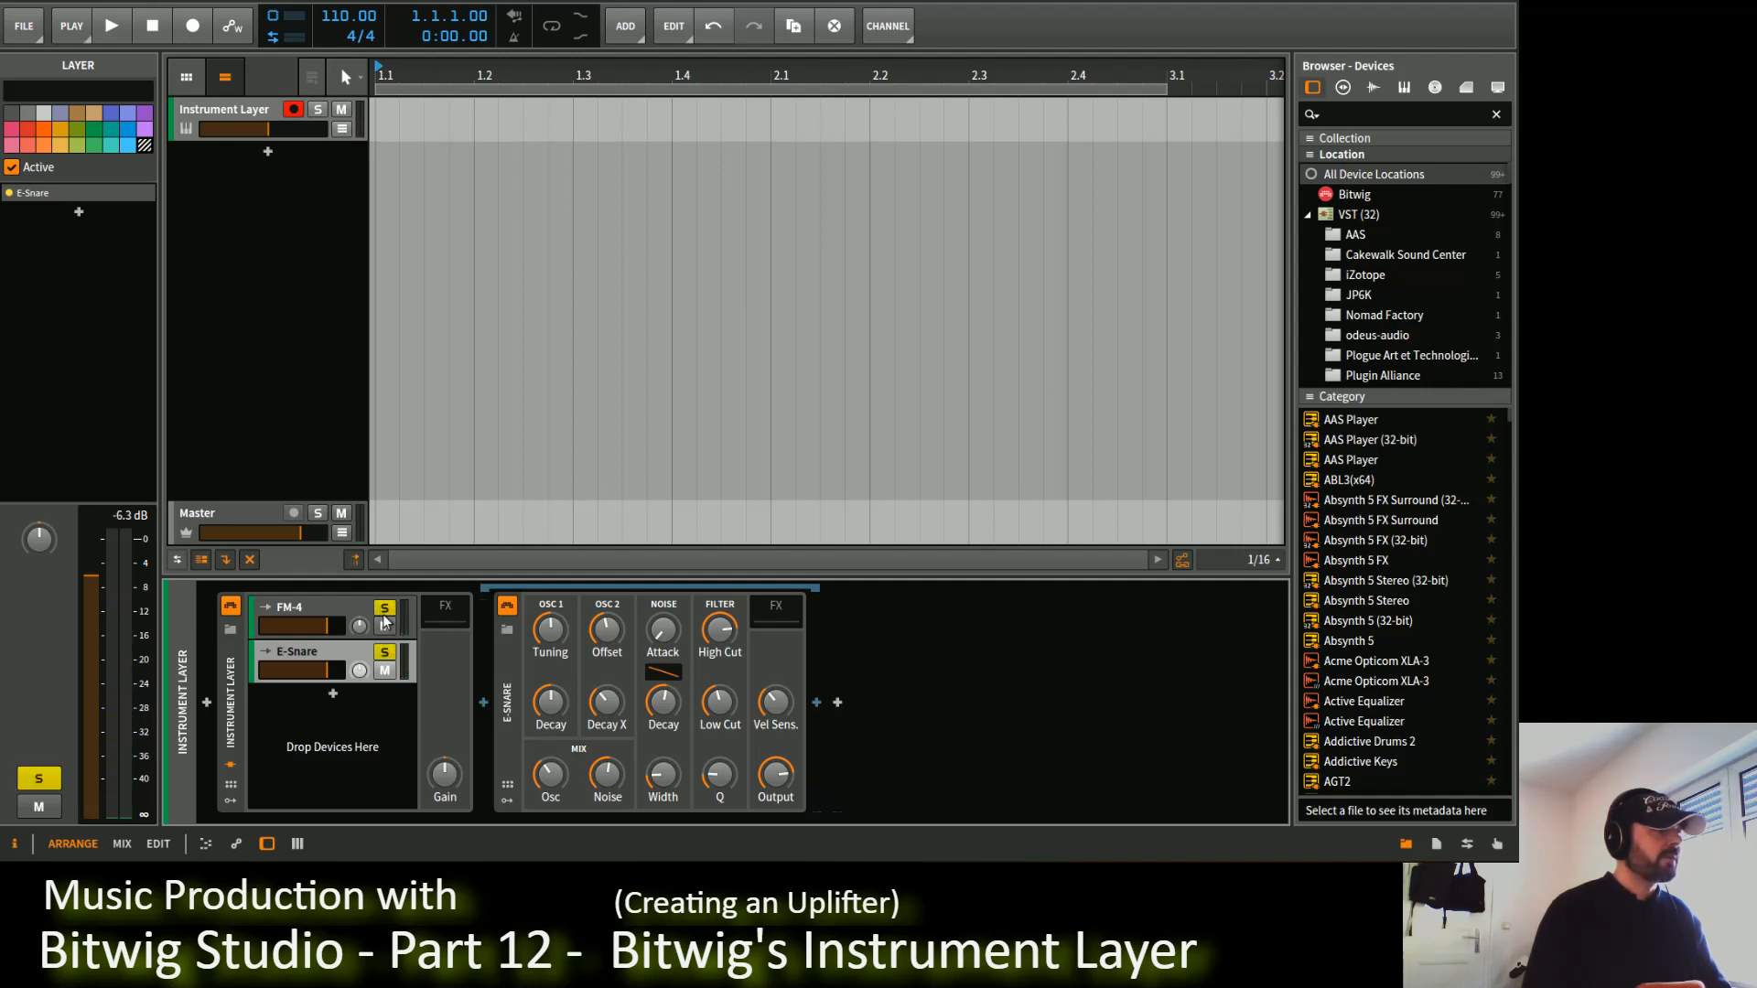
{"action": "left_click", "coordinate": [385, 655], "text": "ctrl"}
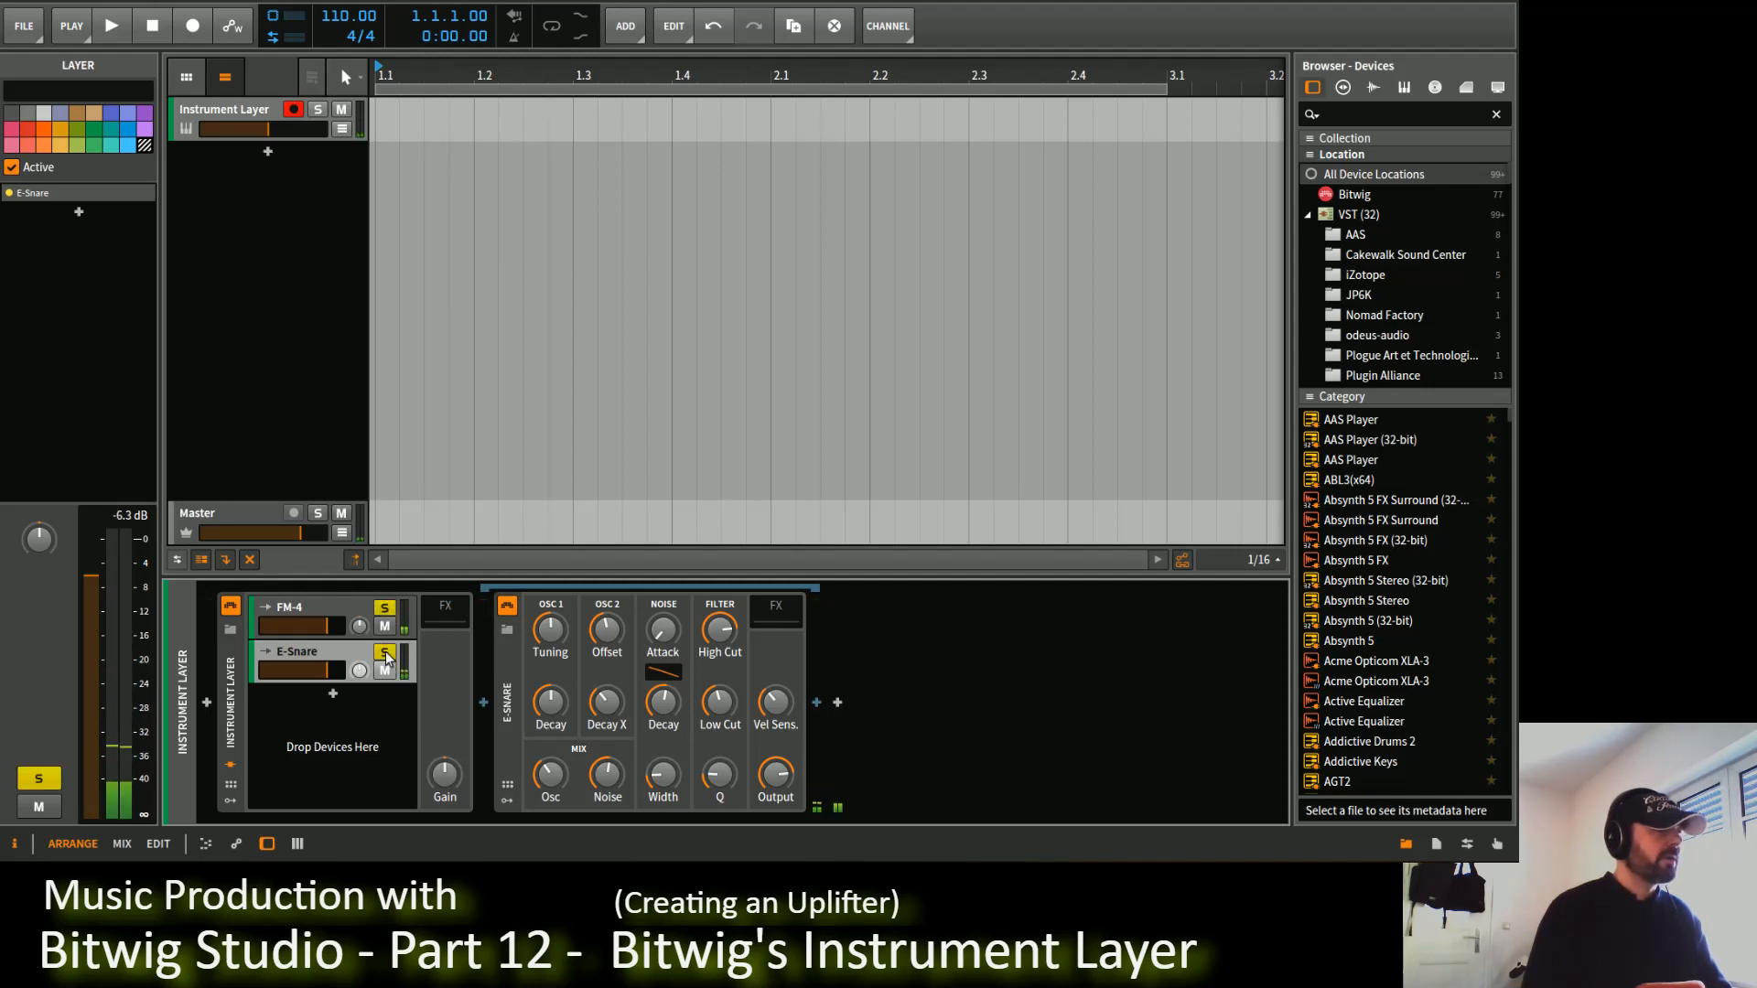
{"action": "left_click", "coordinate": [385, 655]}
{"action": "left_click", "coordinate": [385, 610]}
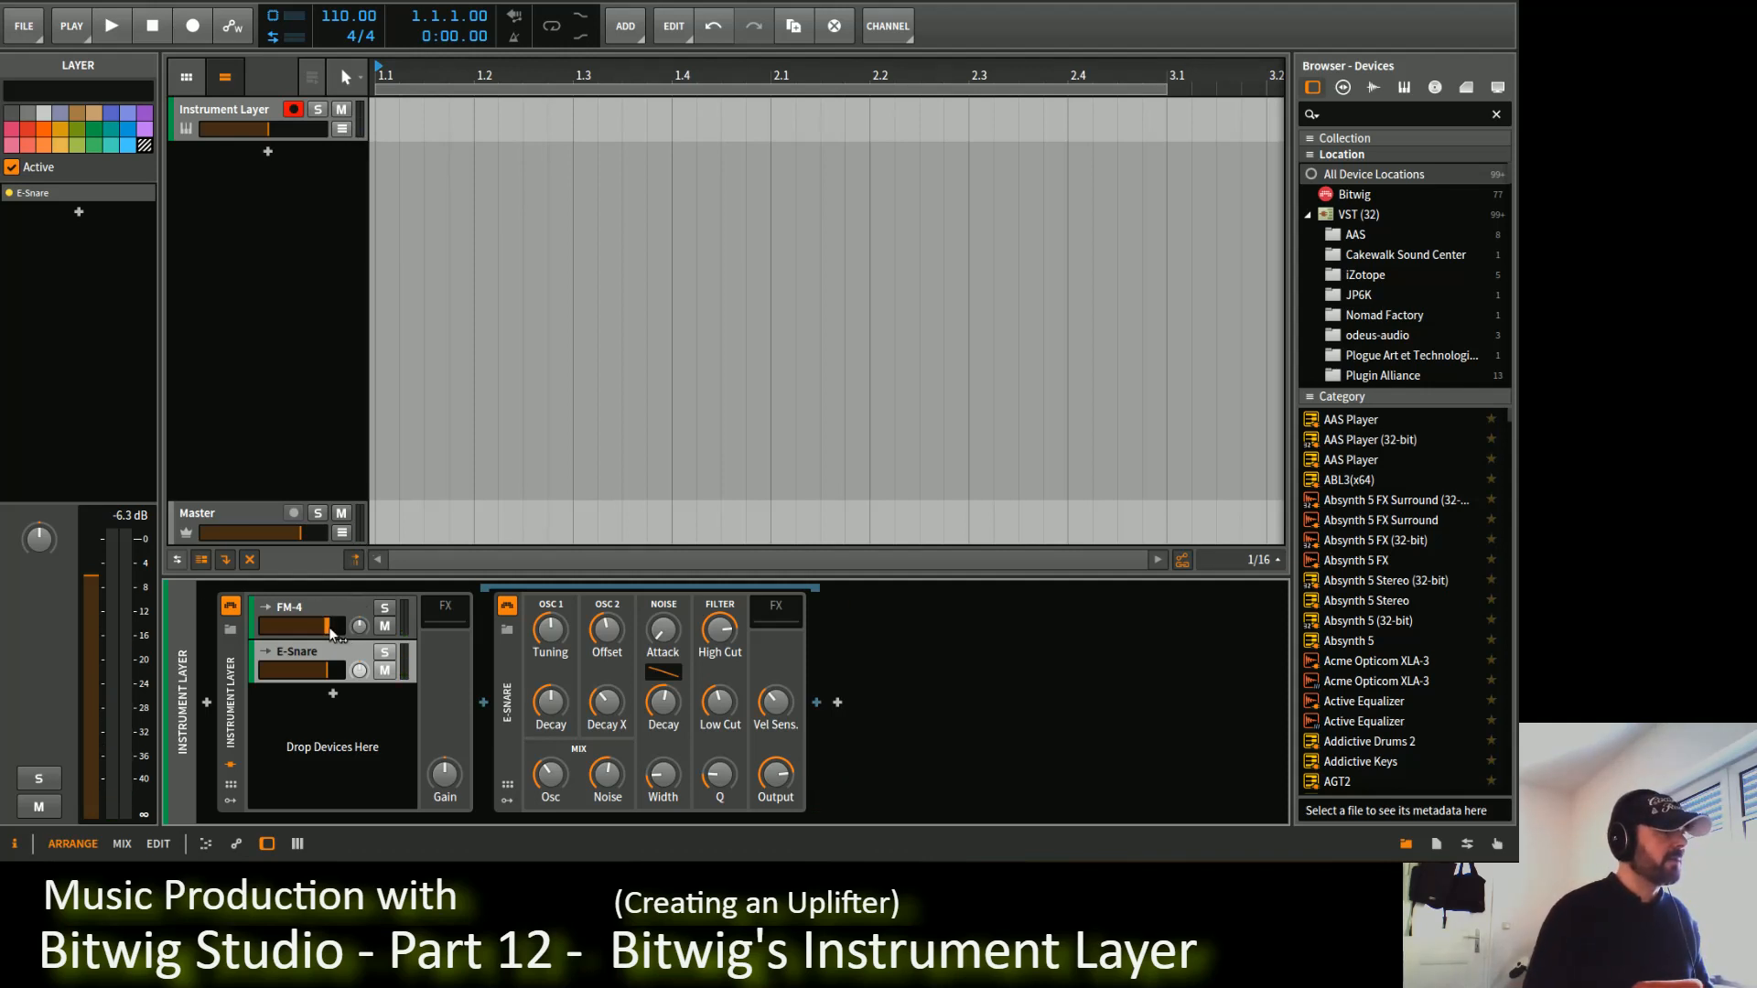
Step: Solo and select the FM-4 layer, and add a Macro modulator to the first modulator slot of the Instrument Layer
{"action": "left_click", "coordinate": [384, 611]}
{"action": "left_click", "coordinate": [340, 611]}
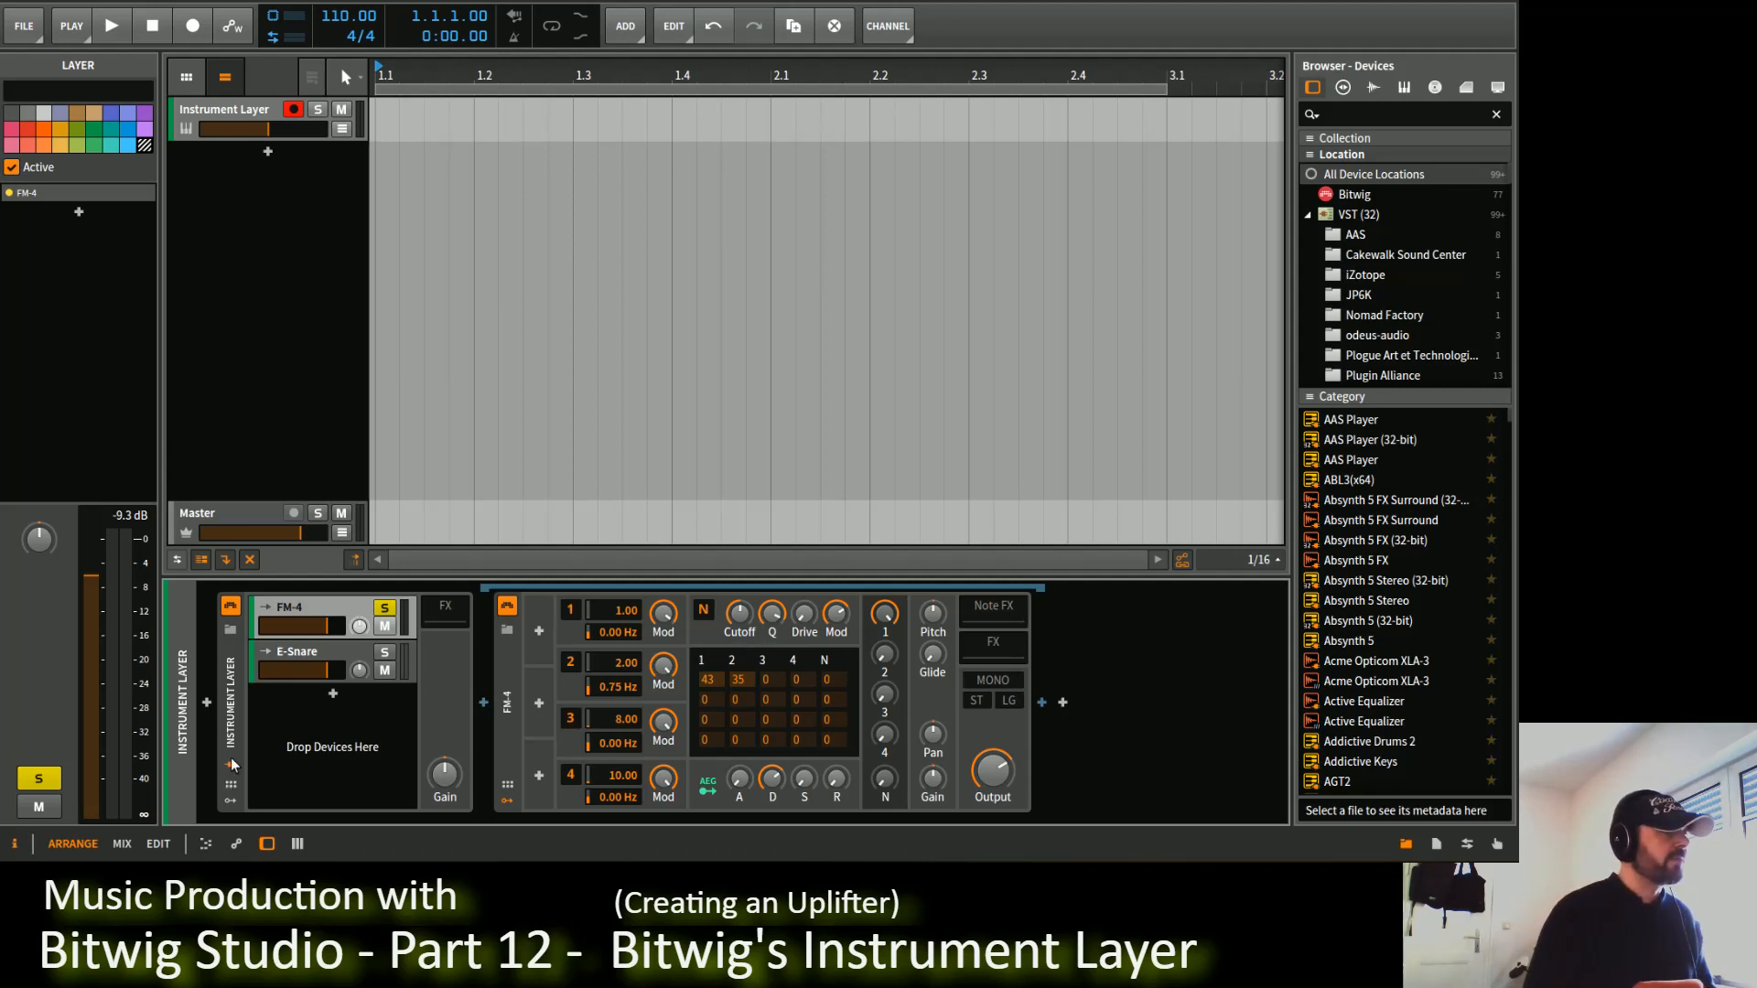
{"action": "left_click", "coordinate": [229, 800]}
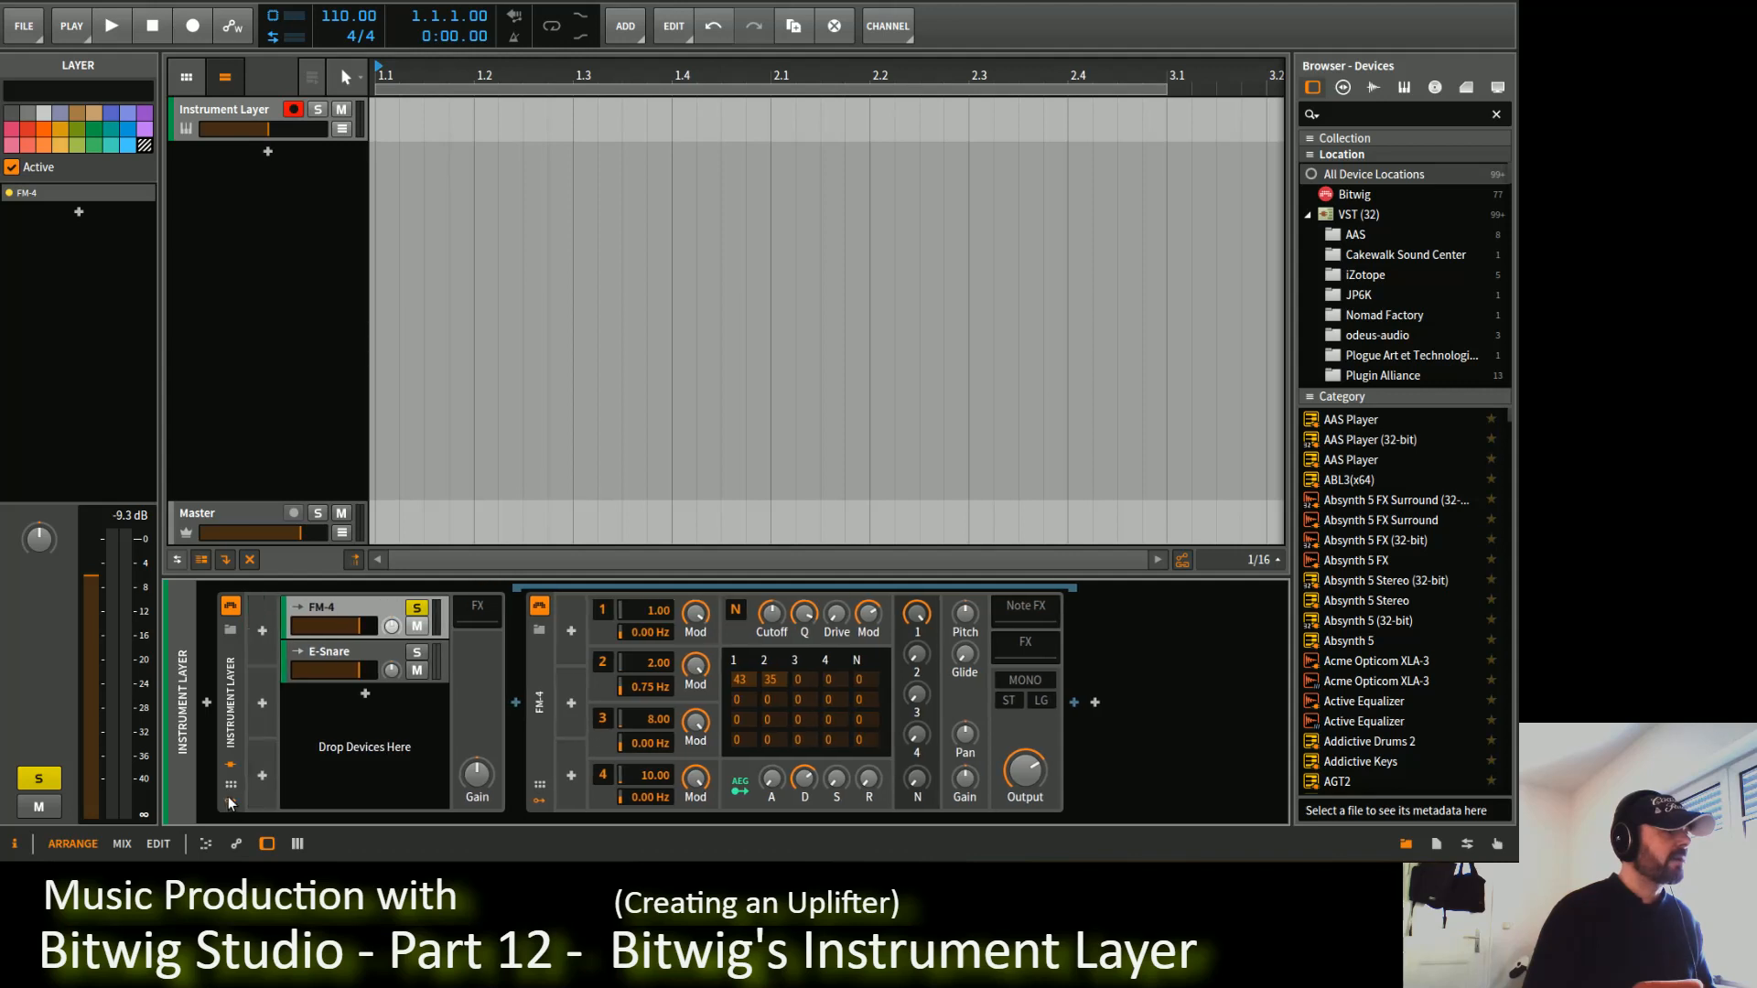
{"action": "left_click", "coordinate": [263, 631]}
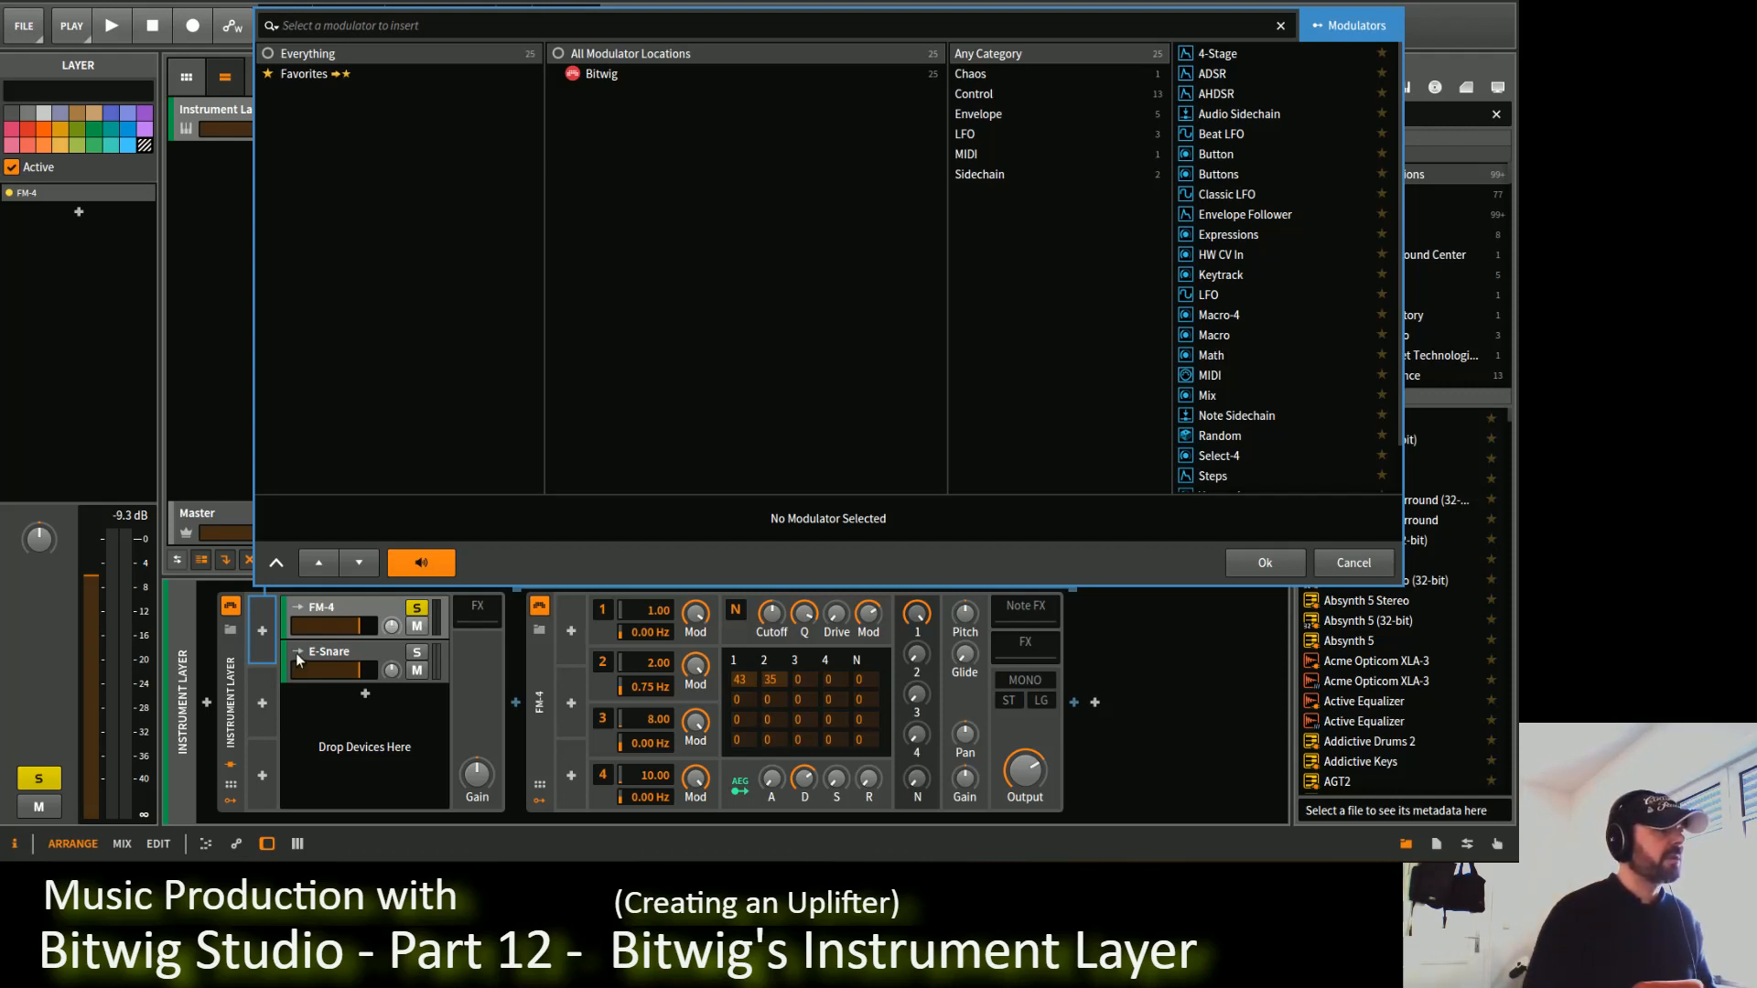
{"action": "left_click", "coordinate": [1219, 337]}
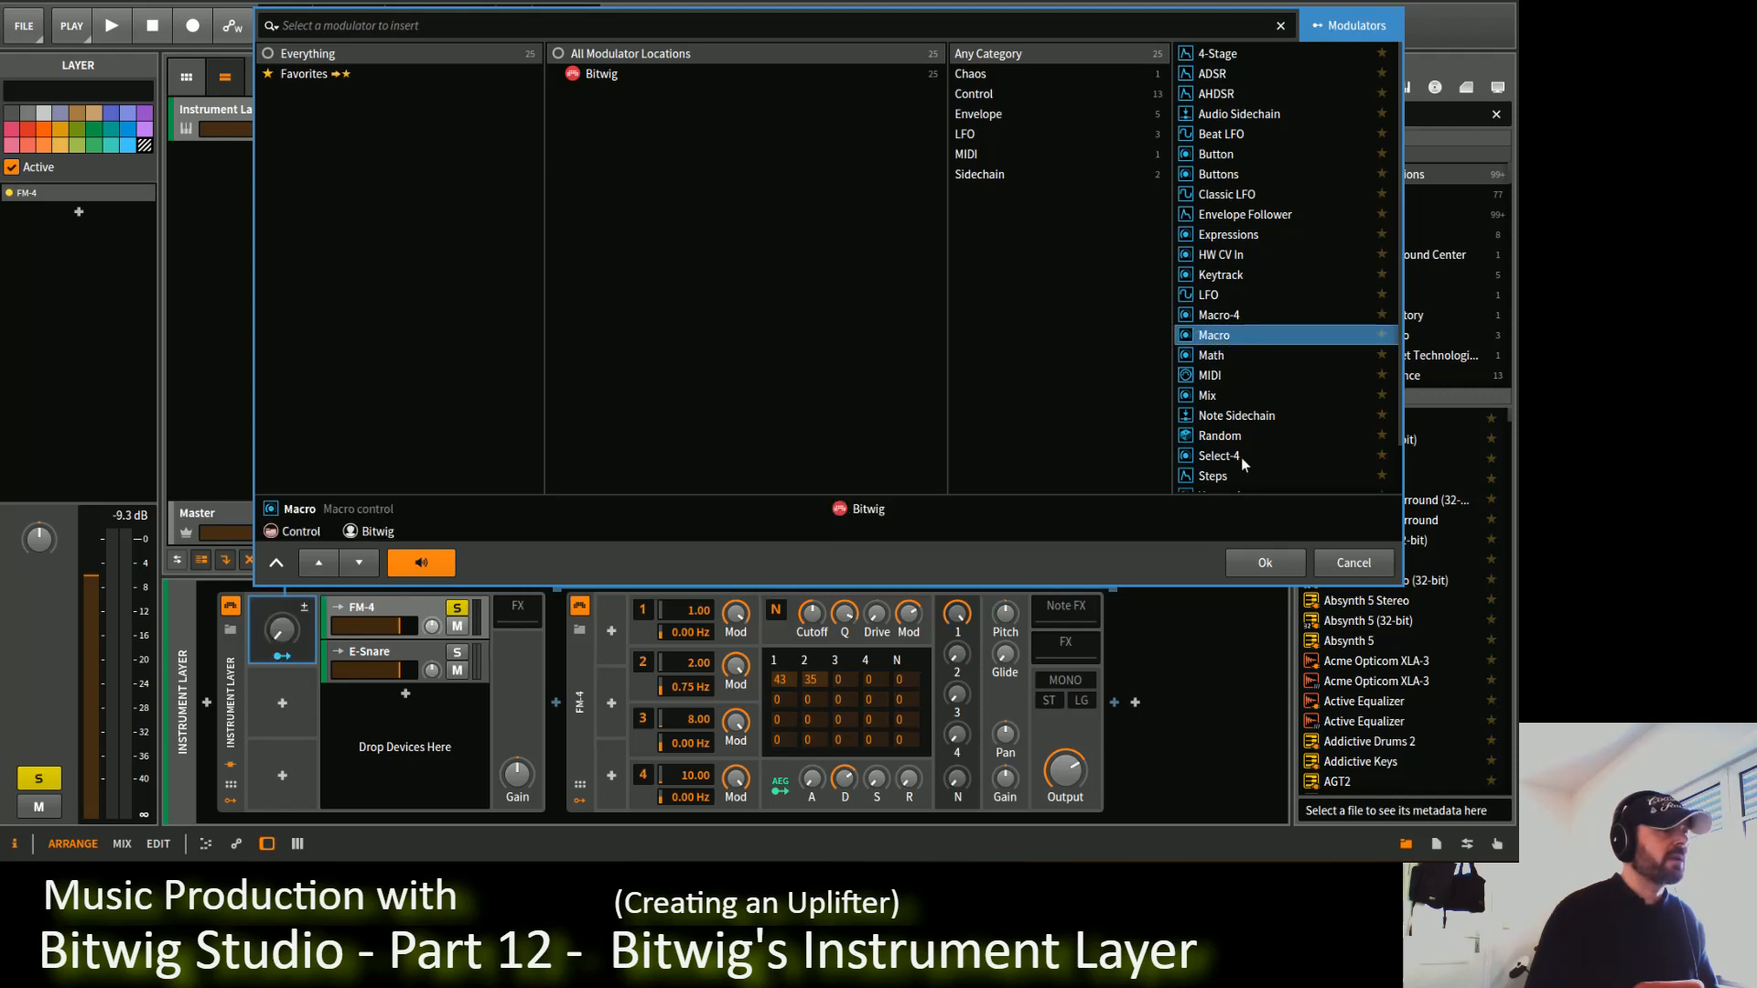
{"action": "left_click", "coordinate": [1265, 563]}
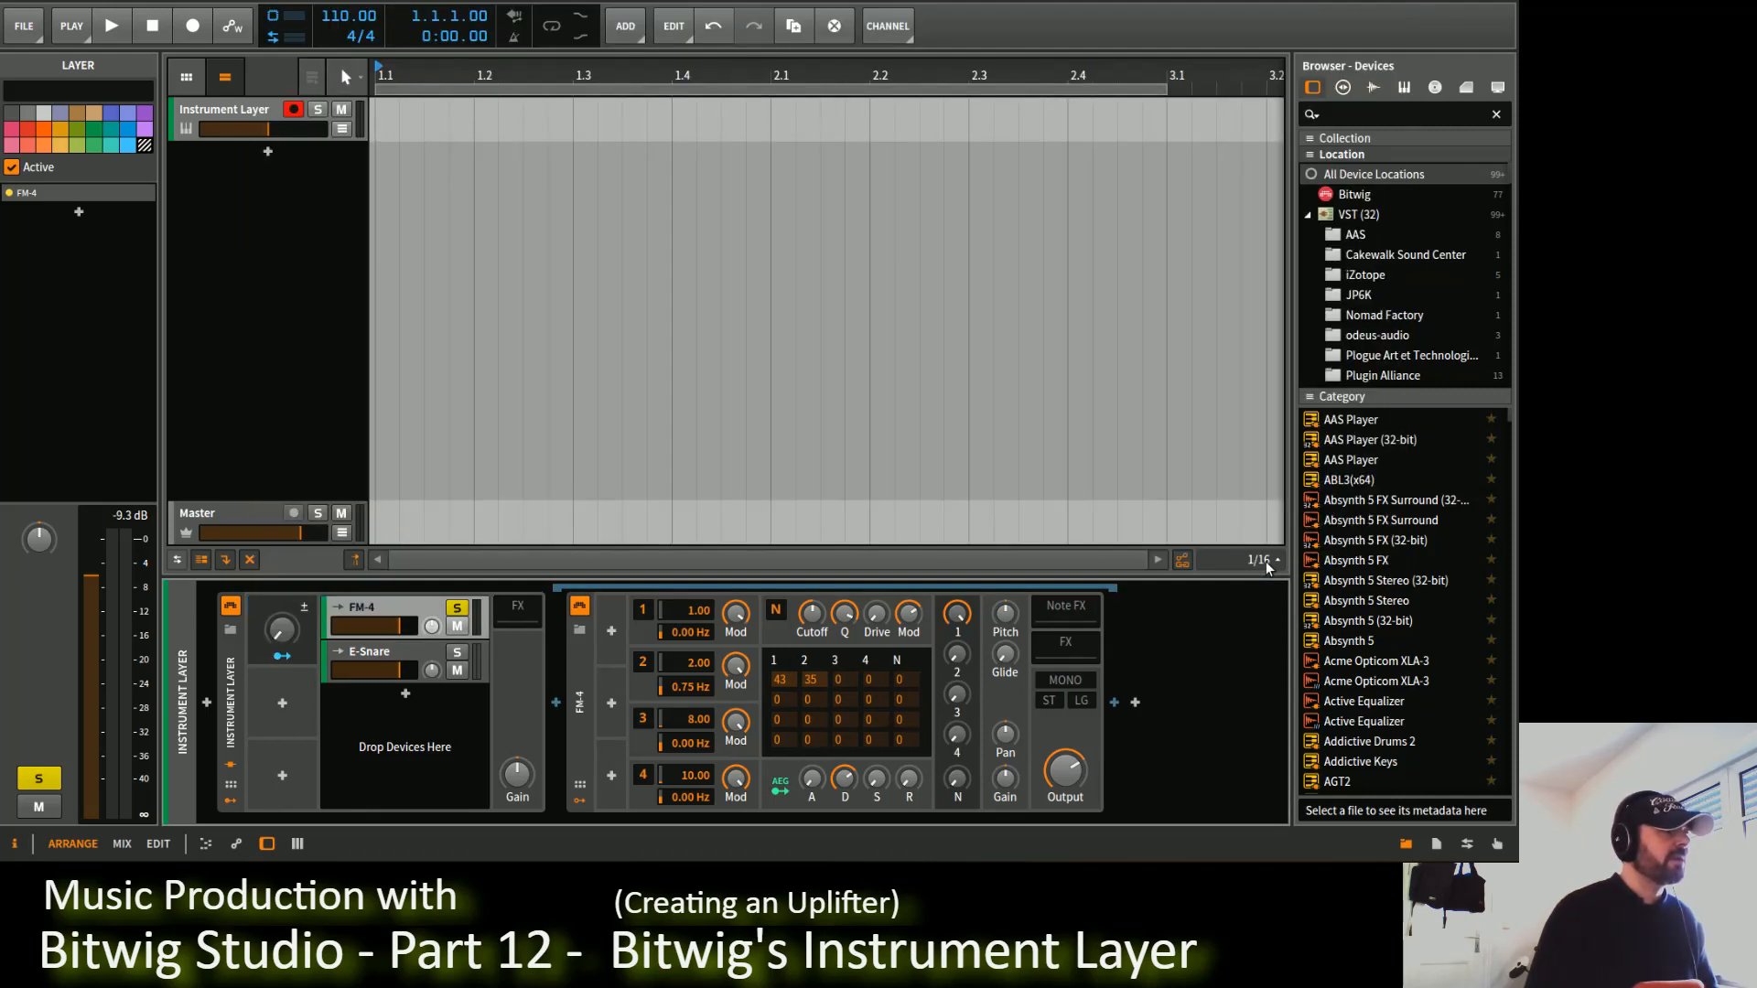
Step: Rename the Macro modulator in the first slot of the Instrument Layer to Intensity
{"action": "left_click", "coordinate": [279, 609]}
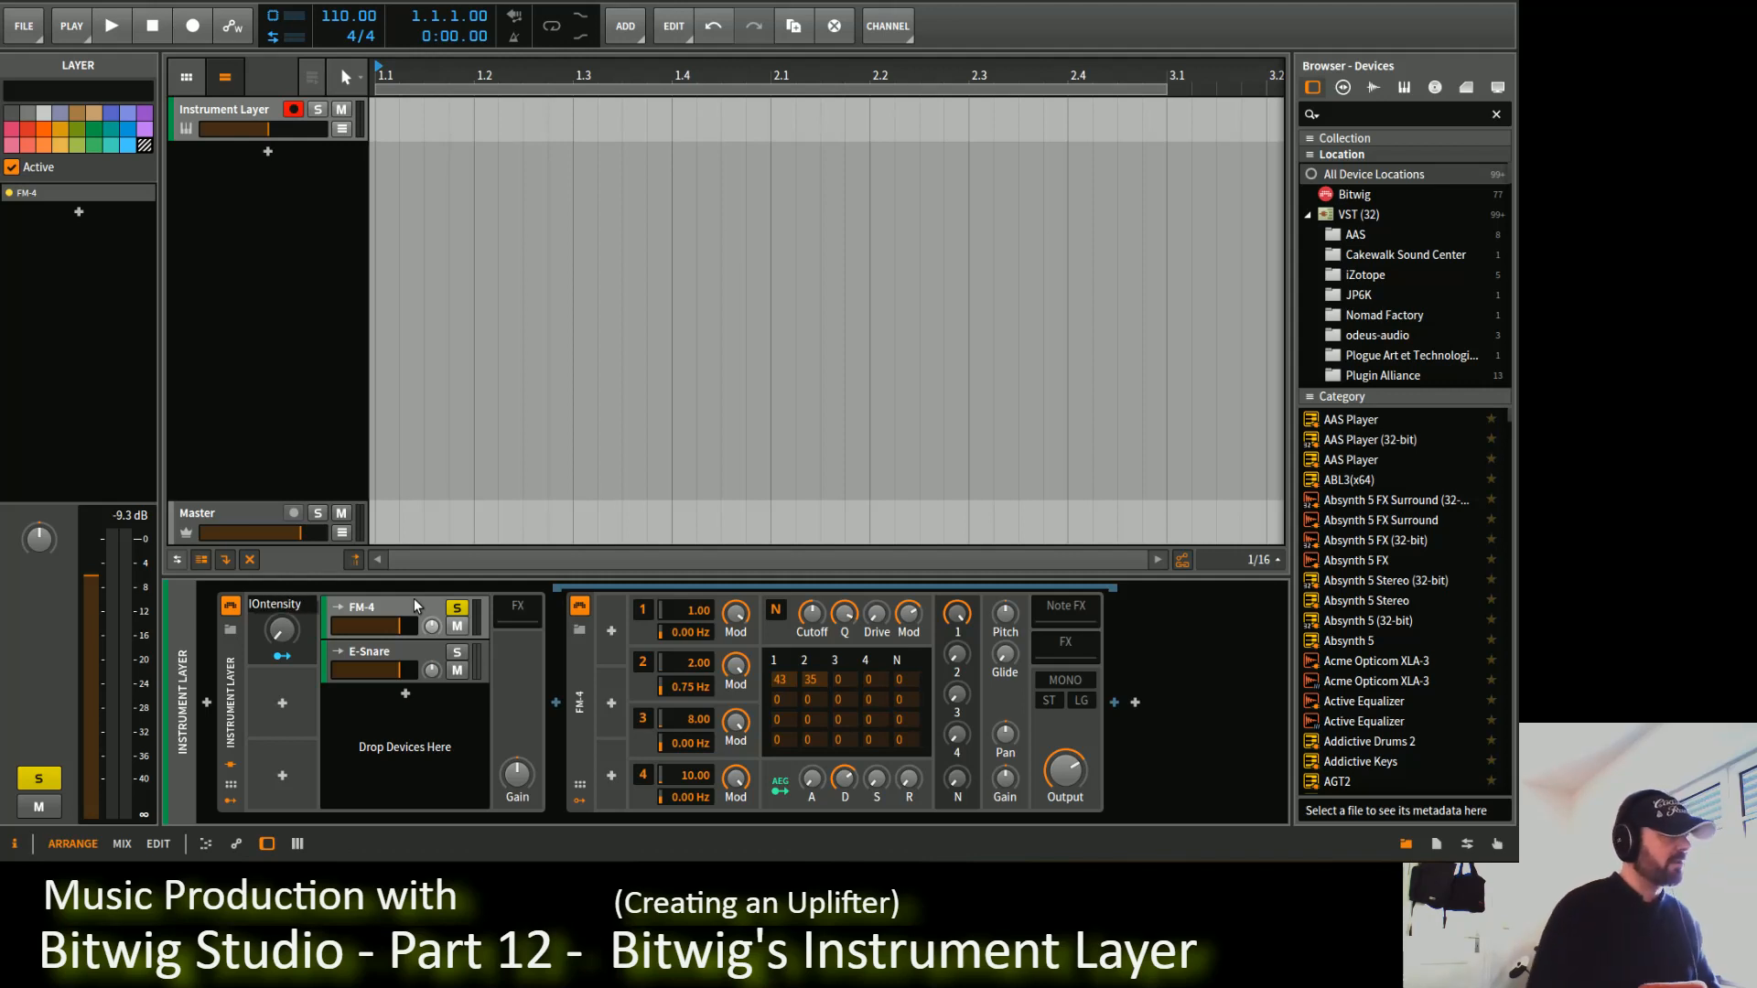
{"action": "left_click", "coordinate": [414, 606]}
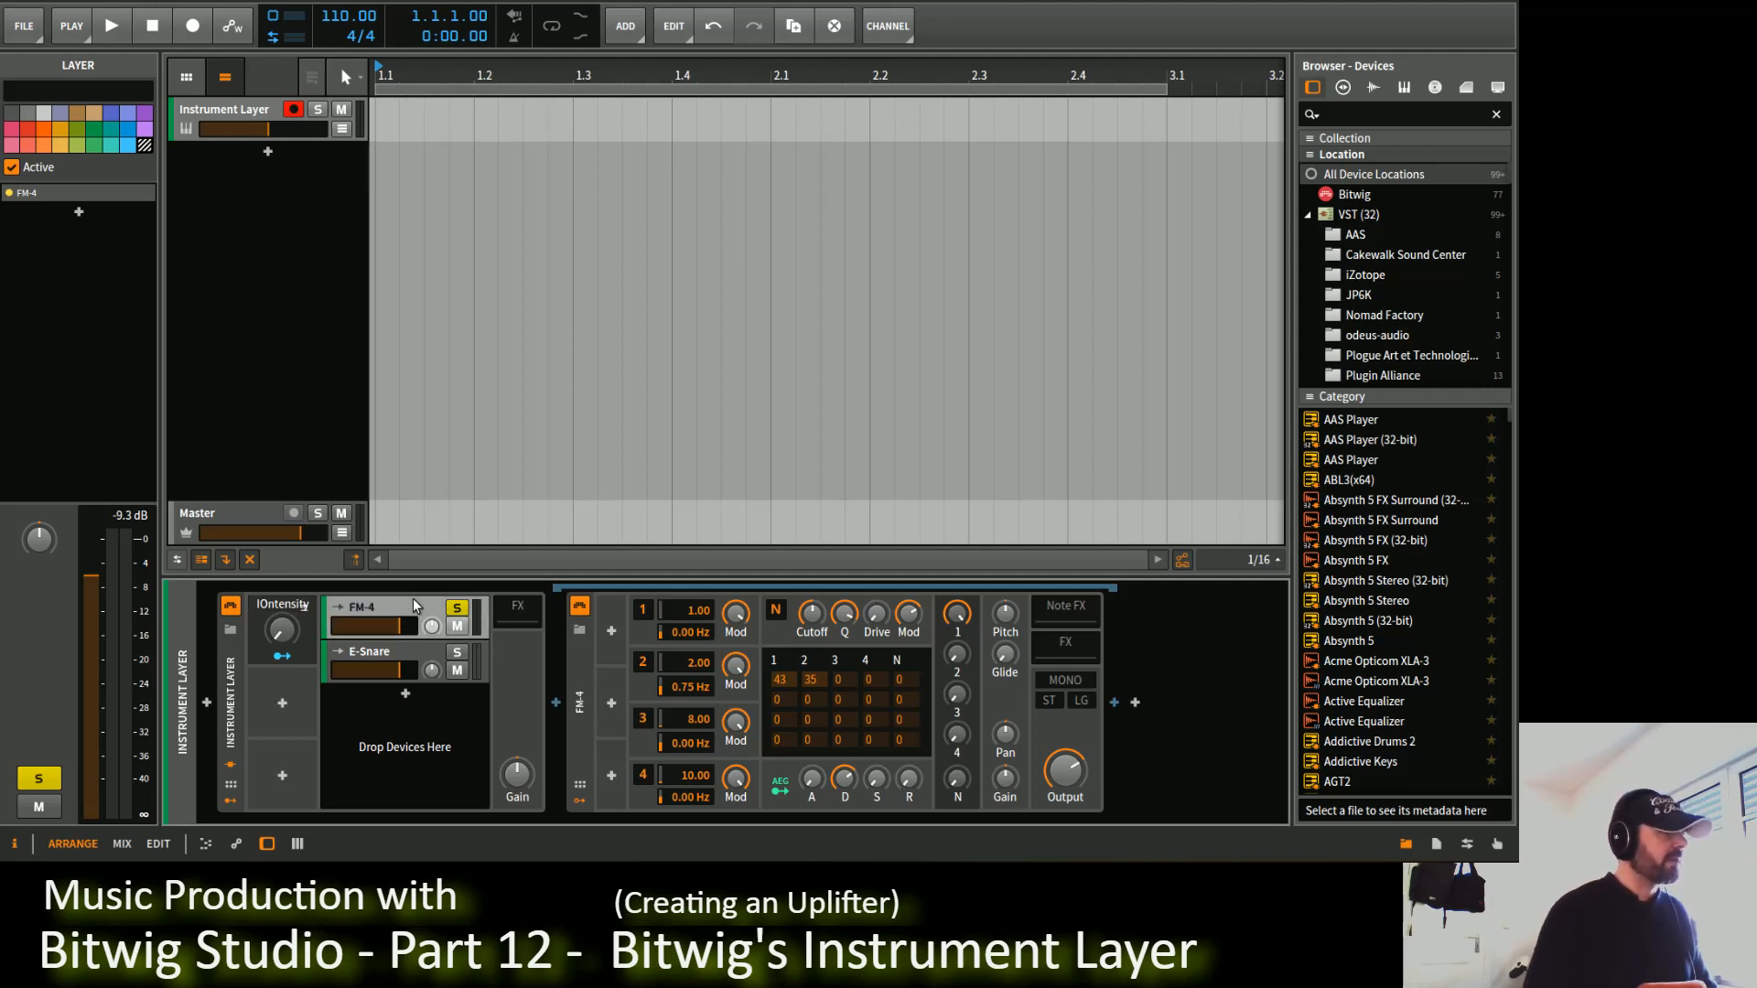
{"action": "double_click", "coordinate": [263, 604]}
{"action": "left_click", "coordinate": [262, 604]}
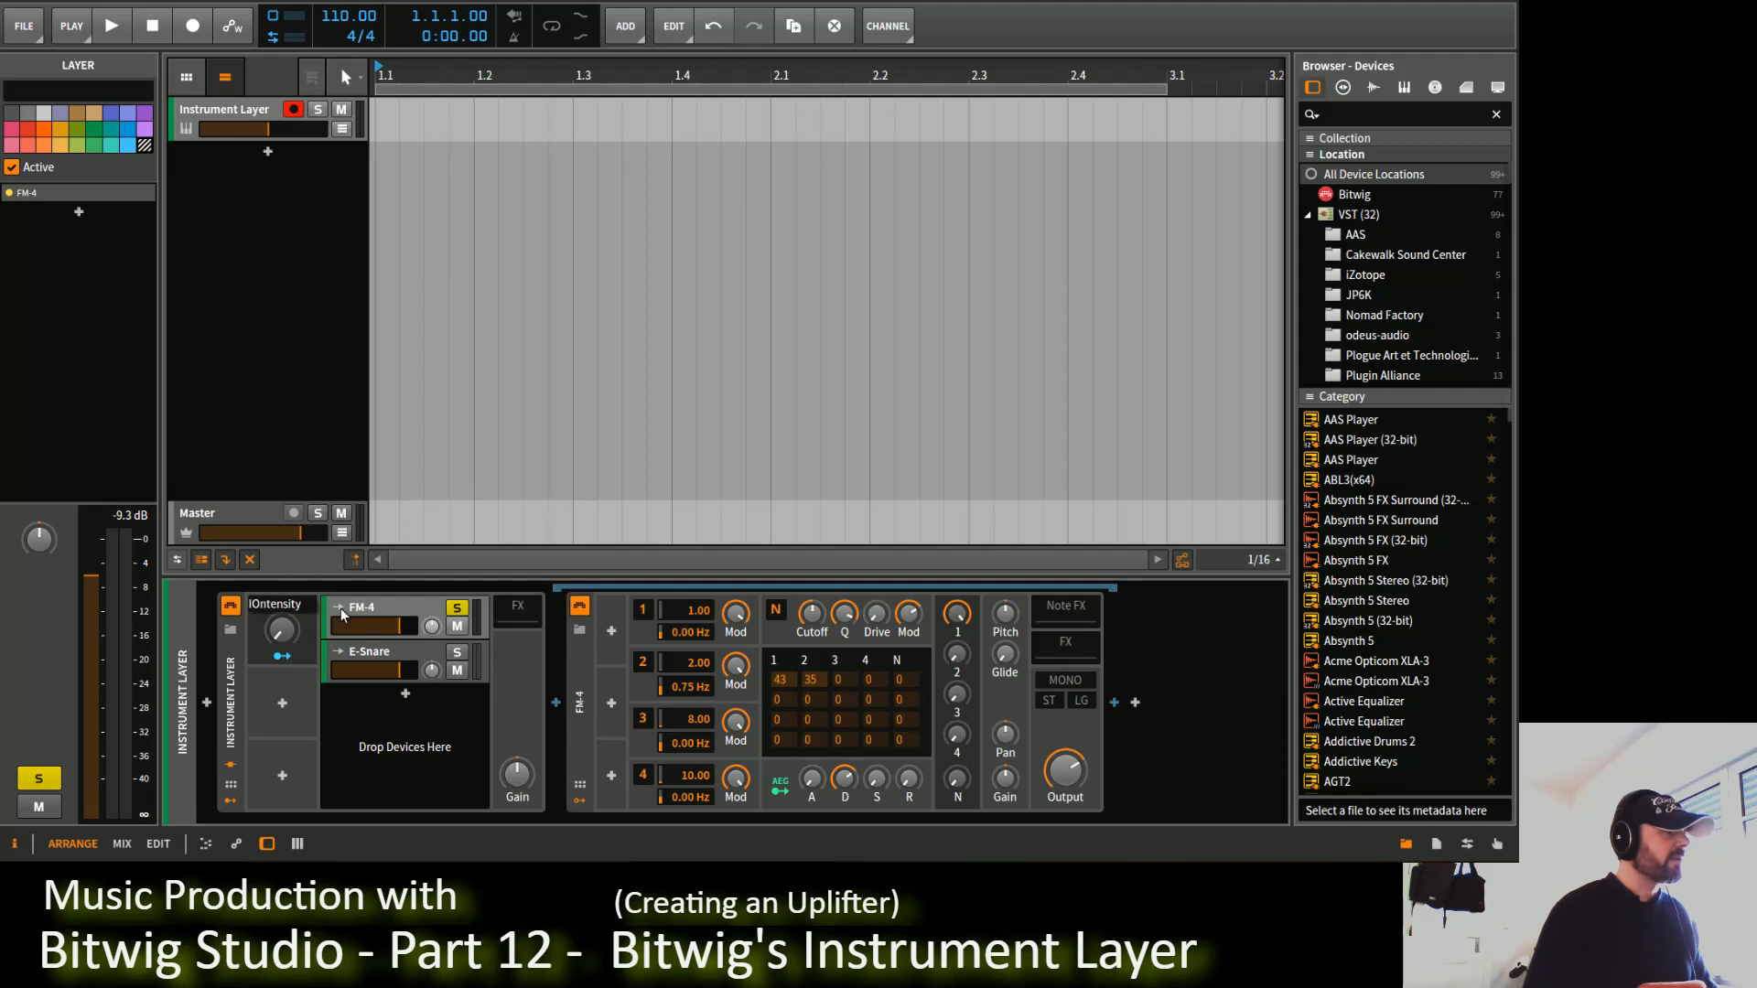
{"action": "key", "text": "BackSpace"}
{"action": "key", "text": "Return"}
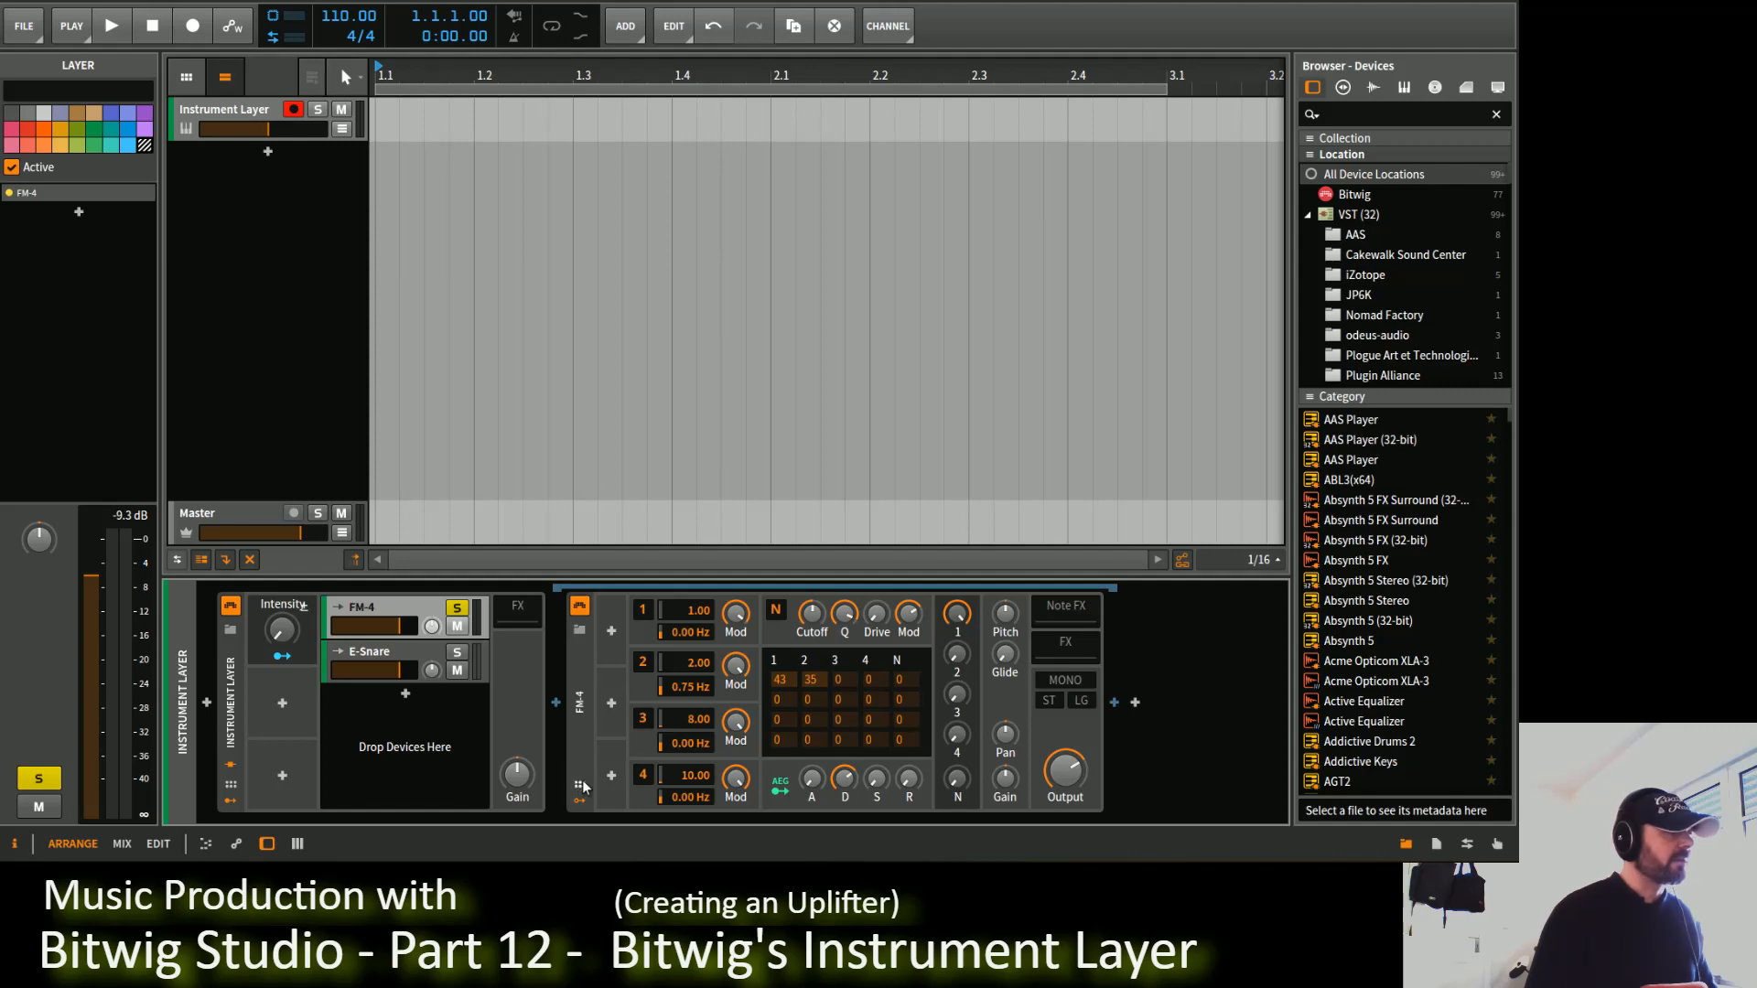
Step: Load the UpliftingClank preset from the FM-4 presets into the FM-4 layer
{"action": "left_click", "coordinate": [580, 631]}
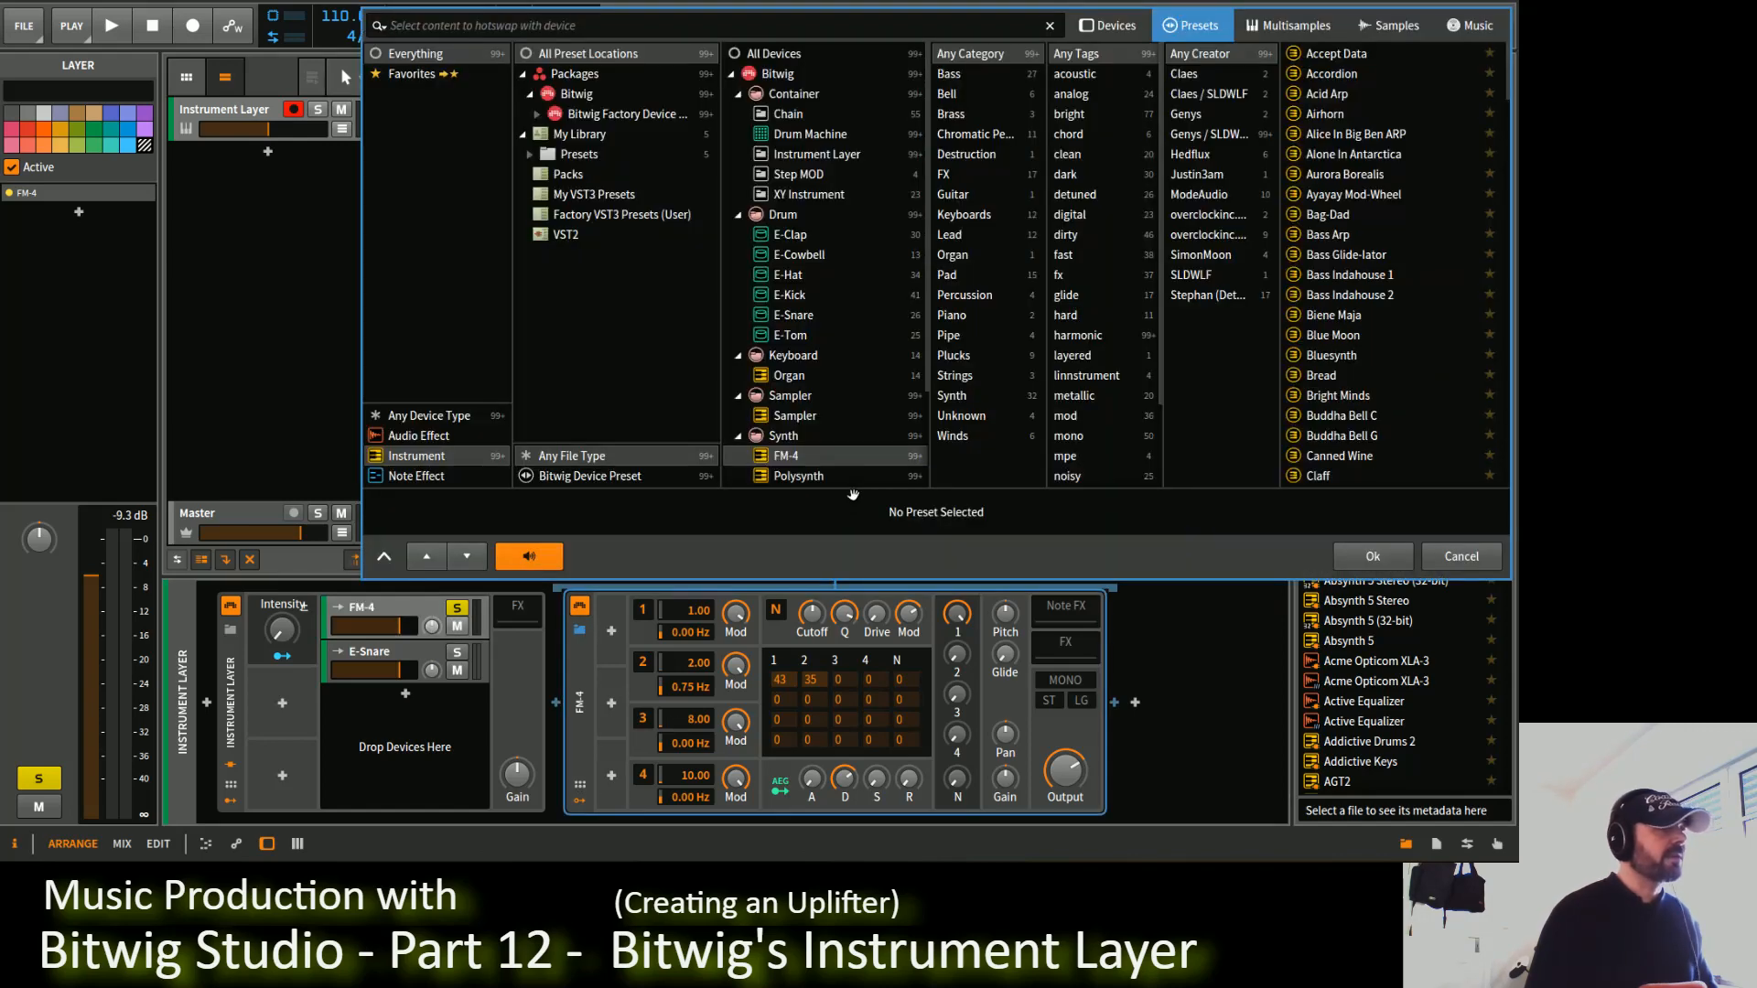
{"action": "left_click_drag", "start_coordinate": [1501, 100], "coordinate": [1502, 444]}
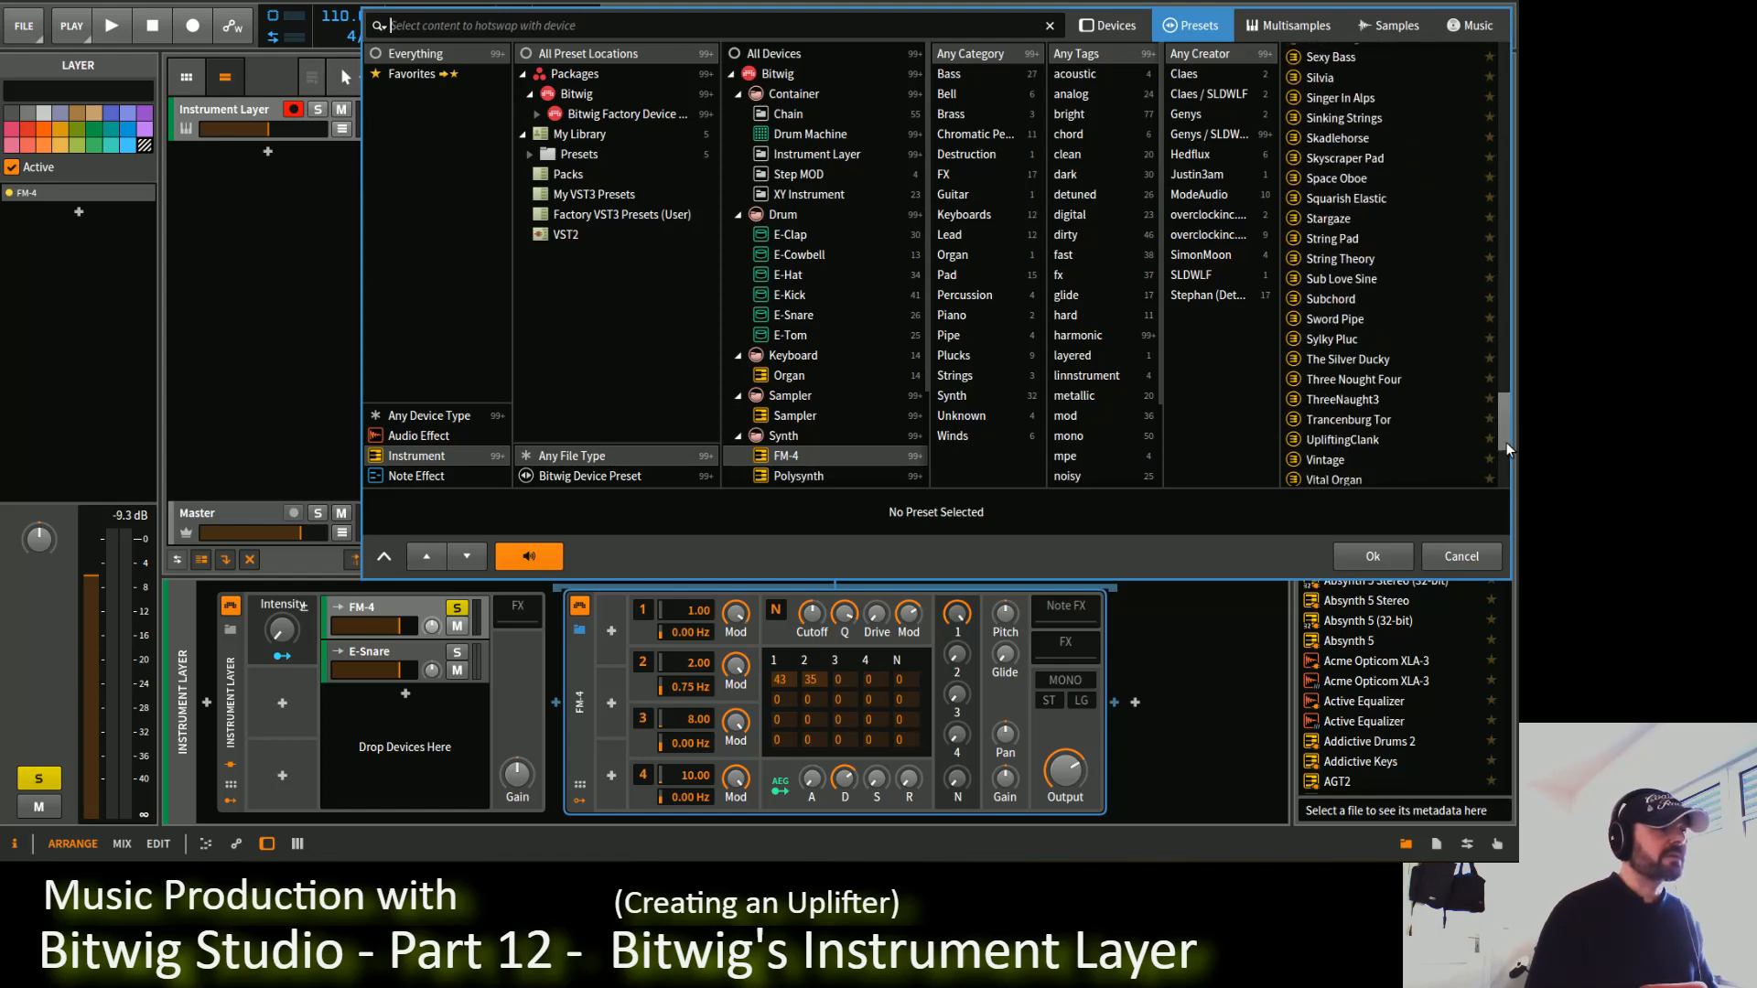
{"action": "left_click", "coordinate": [1377, 440]}
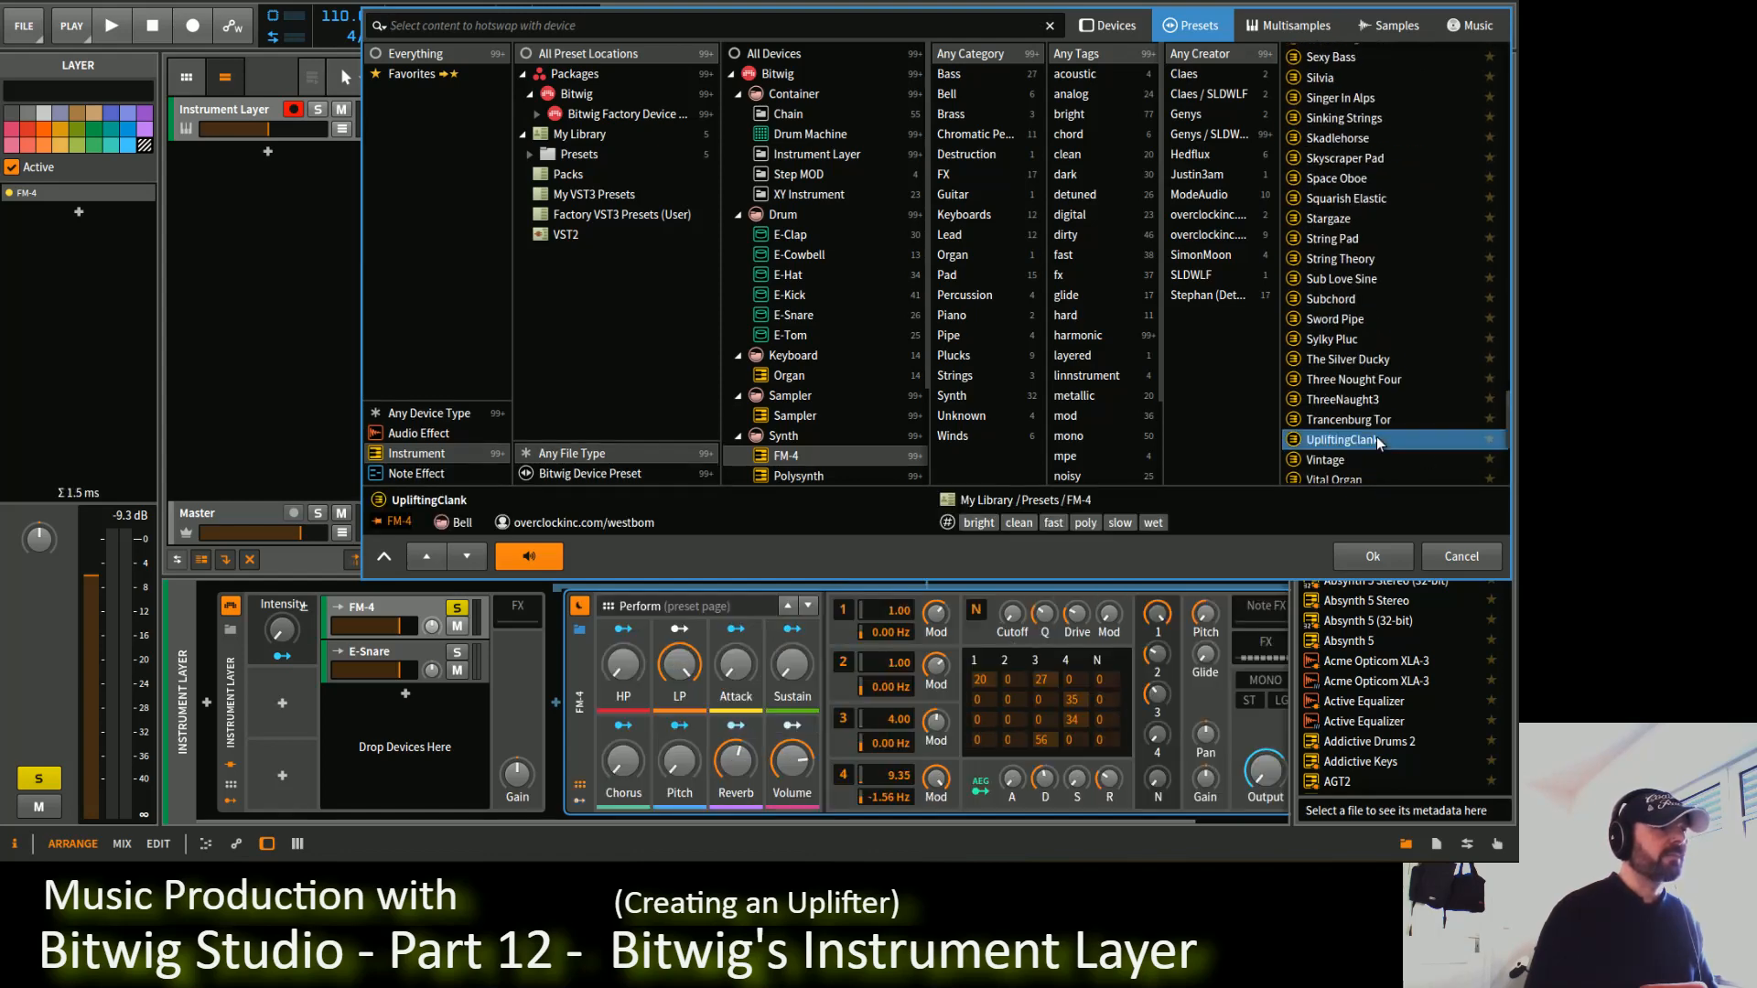
{"action": "left_click", "coordinate": [1375, 556]}
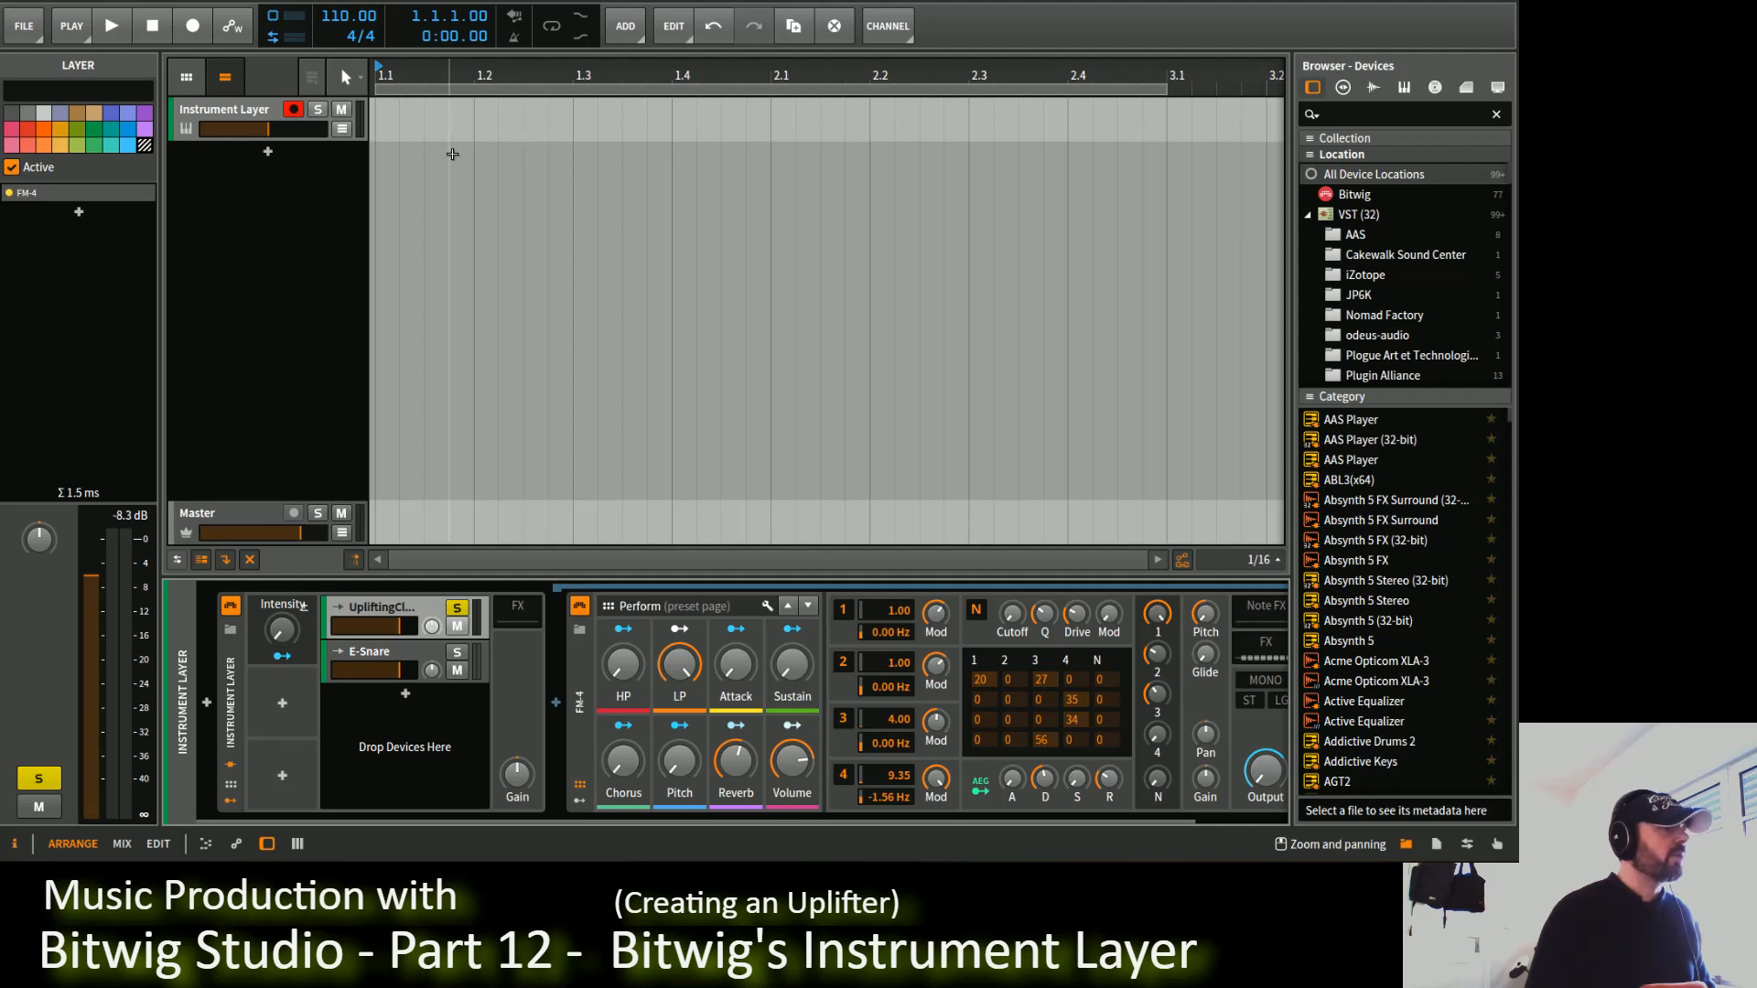
Step: Create a one-bar clip at bar 1 of the Instrument Layer track and enable arranger looping from bar 1 to bar 5
{"action": "double_click", "coordinate": [381, 119]}
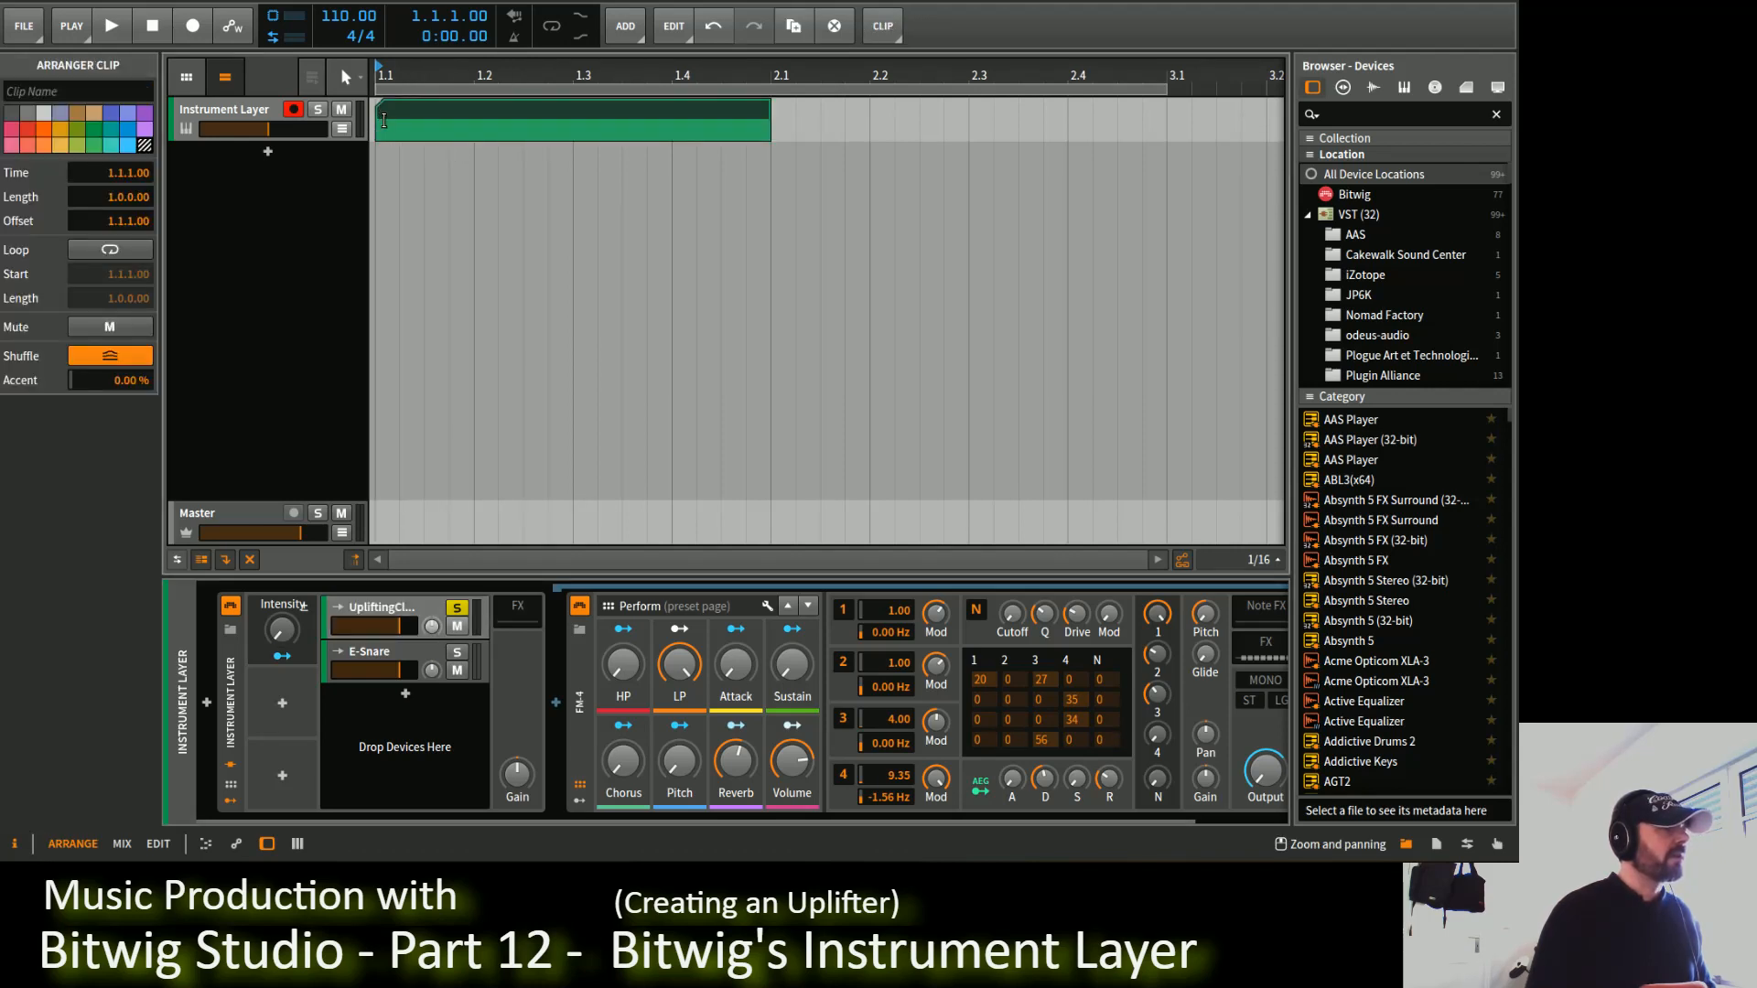
{"action": "scroll", "coordinate": [914, 160], "scroll_direction": "down", "scroll_amount": 2}
{"action": "scroll", "coordinate": [781, 87], "scroll_direction": "down", "scroll_amount": 1}
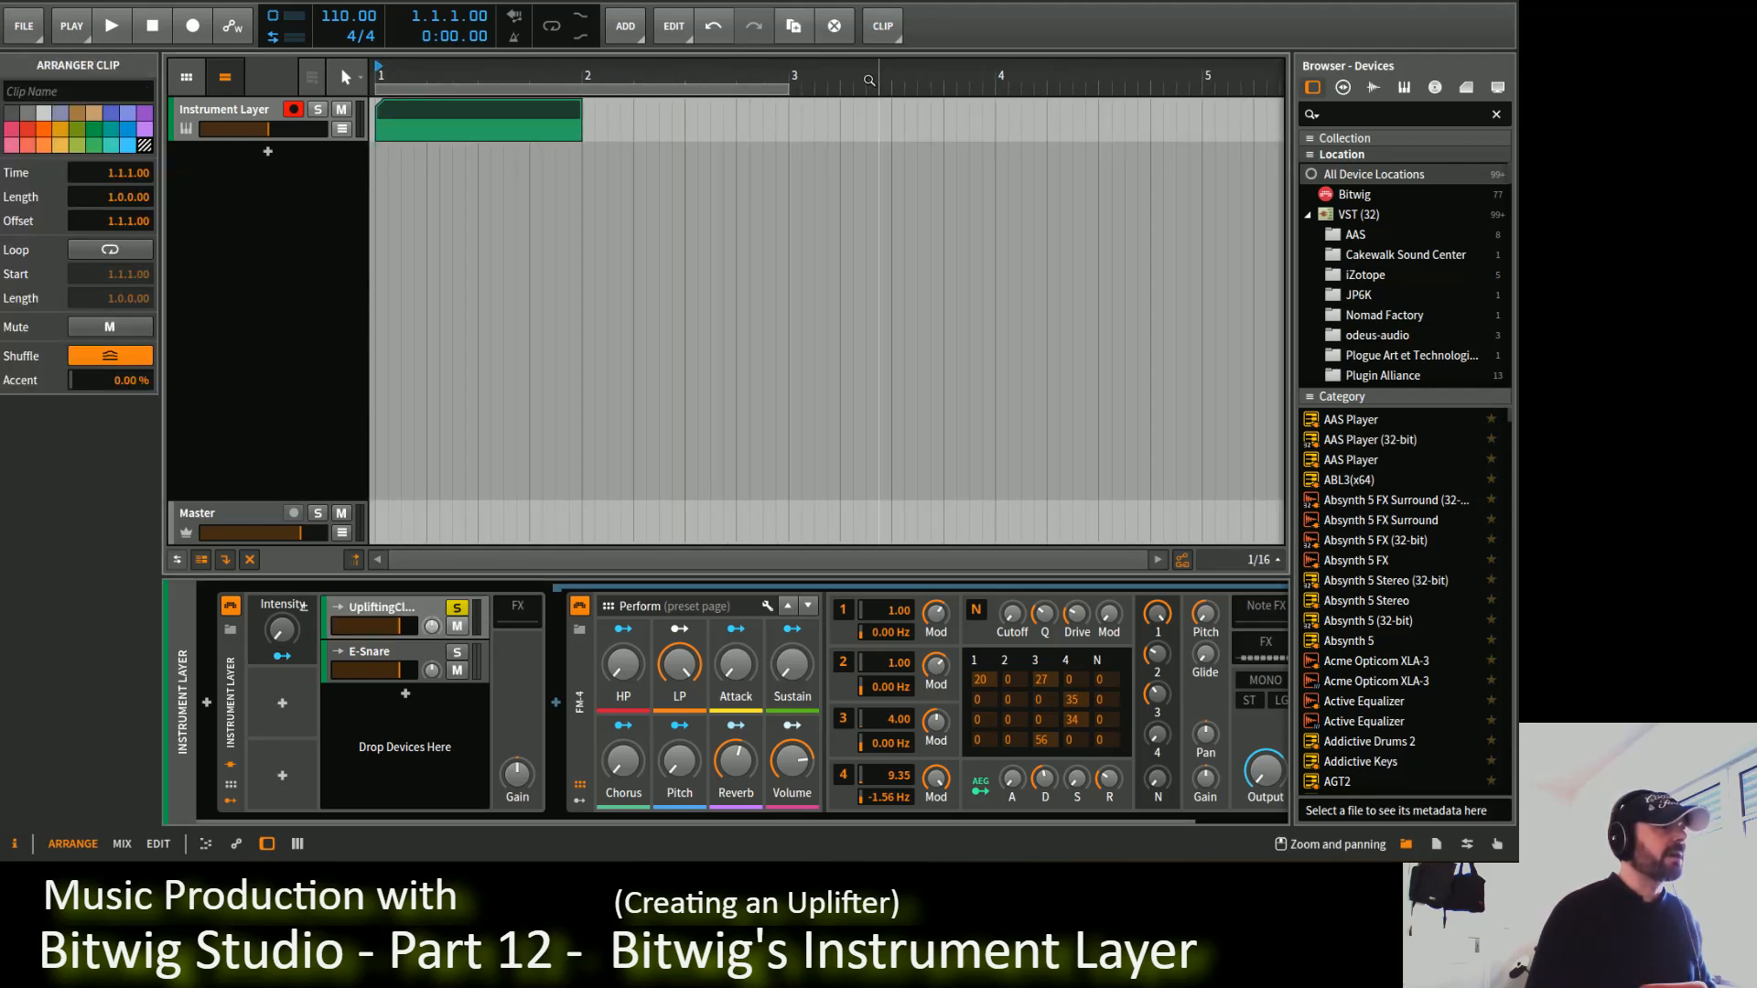
{"action": "left_click_drag", "start_coordinate": [789, 87], "coordinate": [1206, 79]}
{"action": "left_click", "coordinate": [443, 109]}
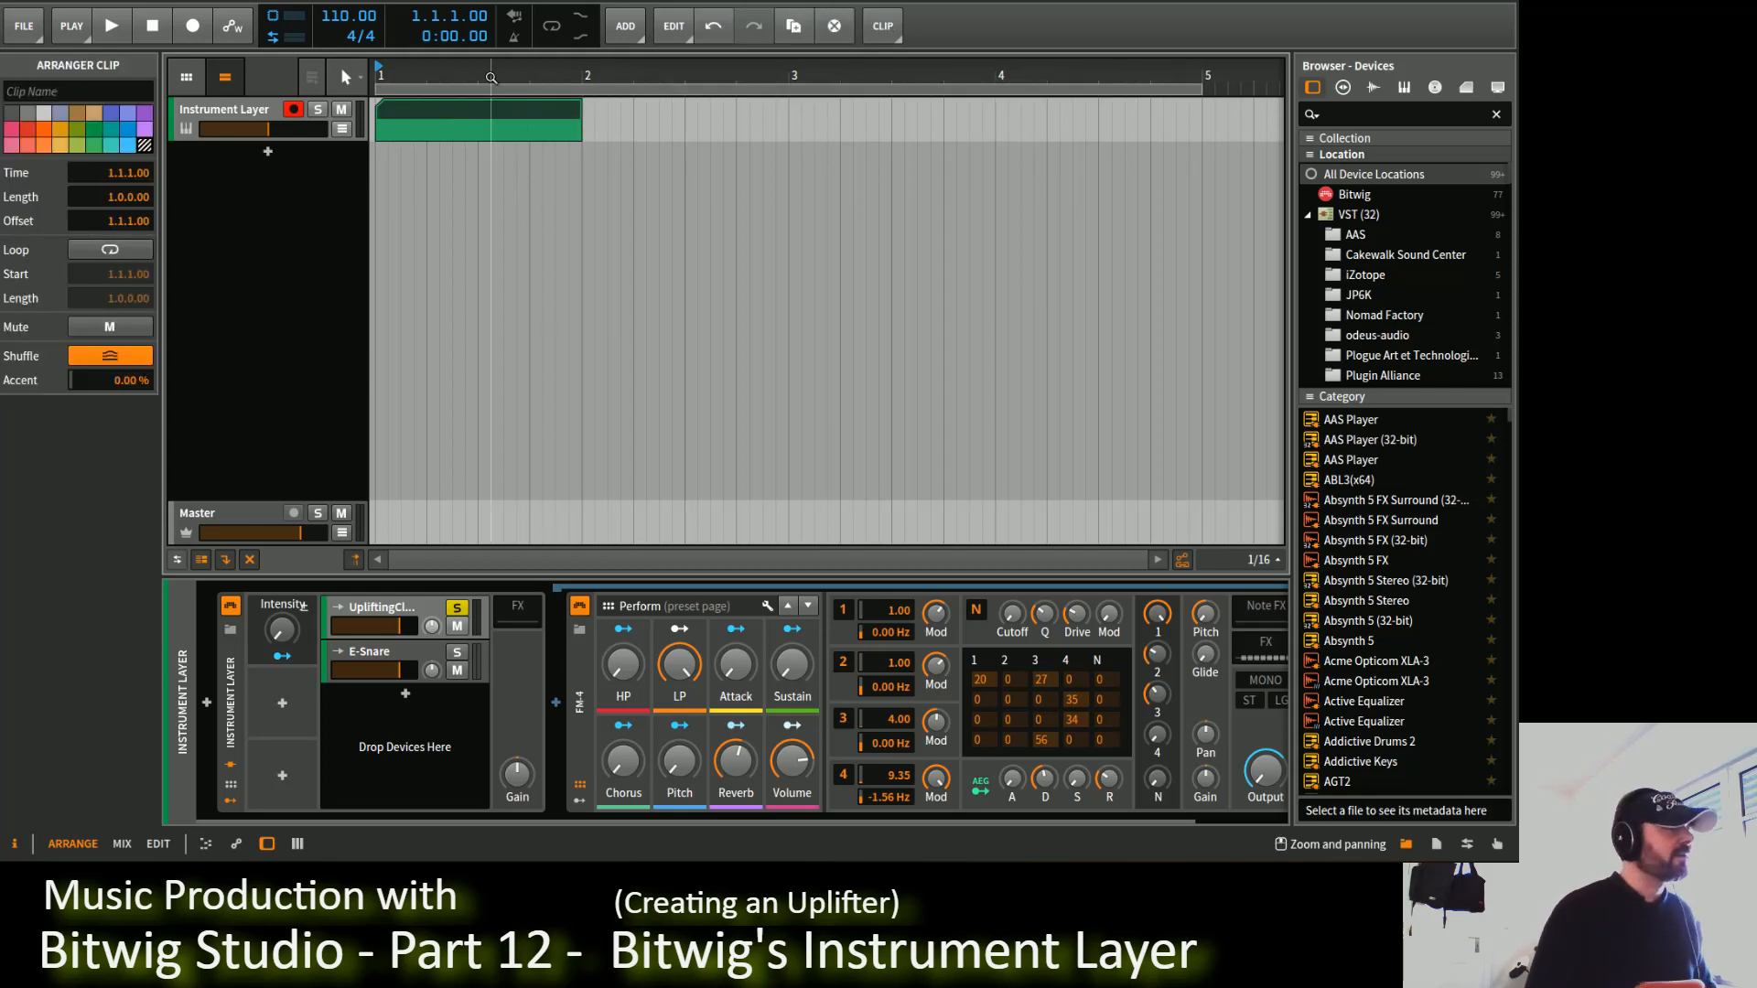
{"action": "left_click", "coordinate": [548, 25]}
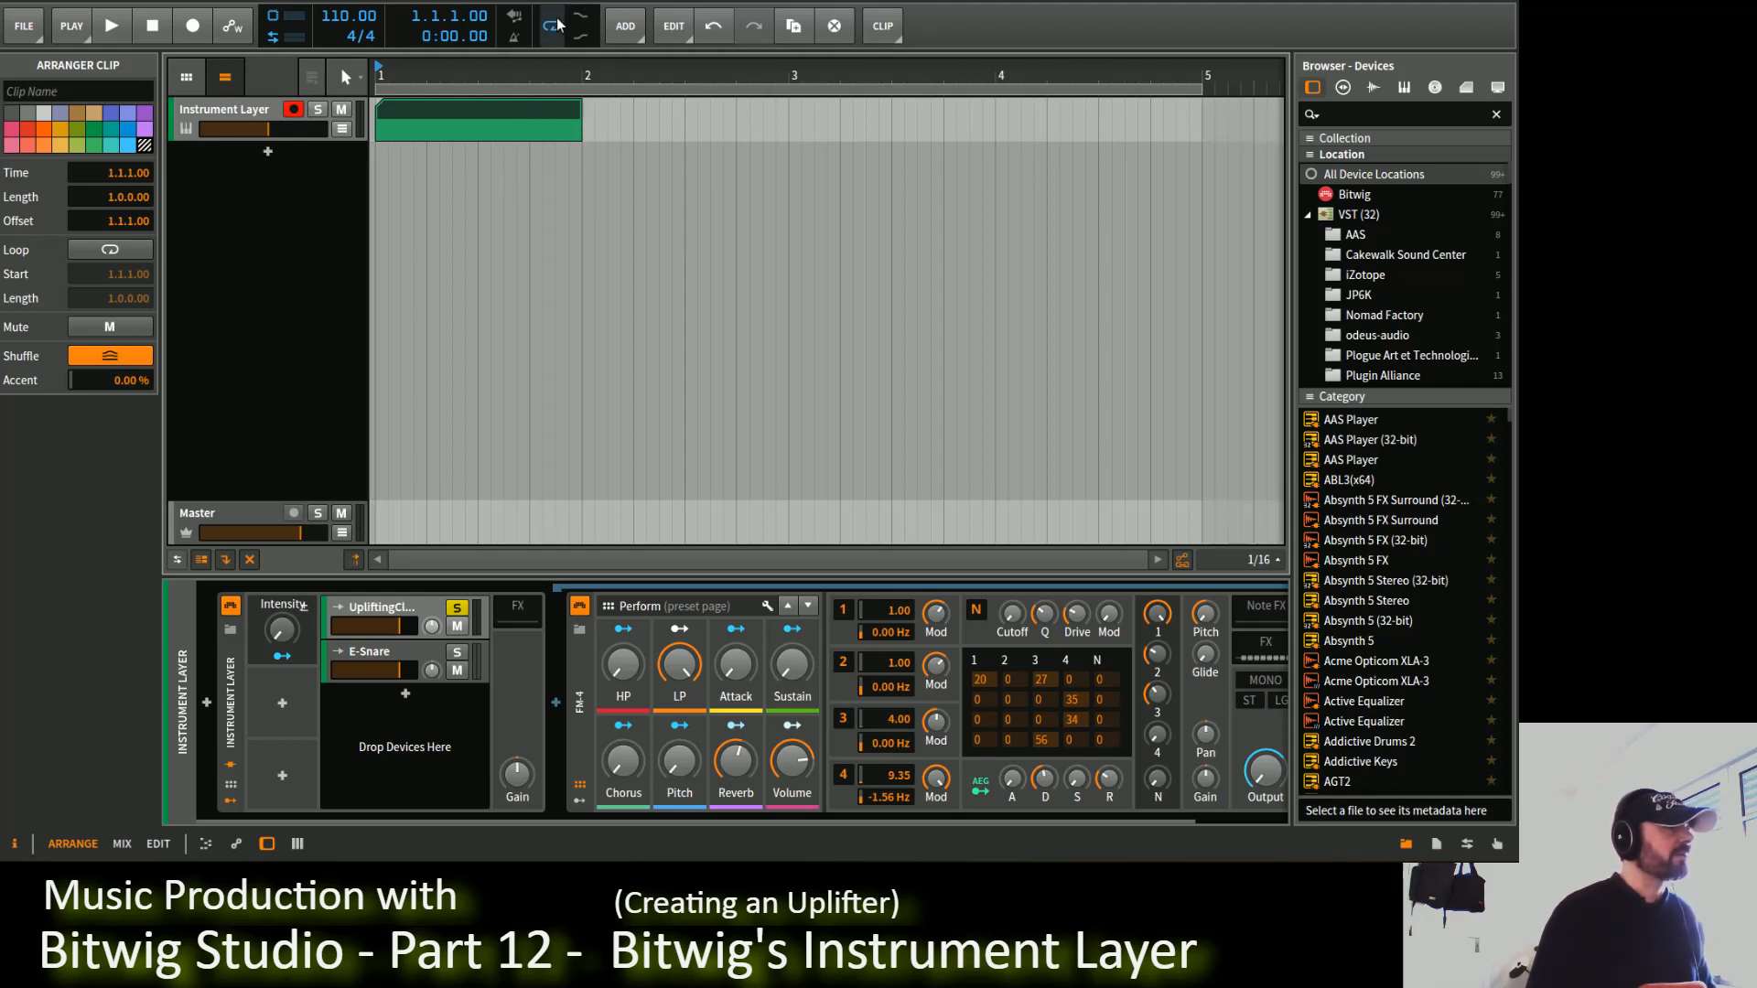
Step: Fill the Instrument Layer clip with five D3 notes, each two sixteenths long and spaced three sixteenths apart
{"action": "double_click", "coordinate": [479, 119]}
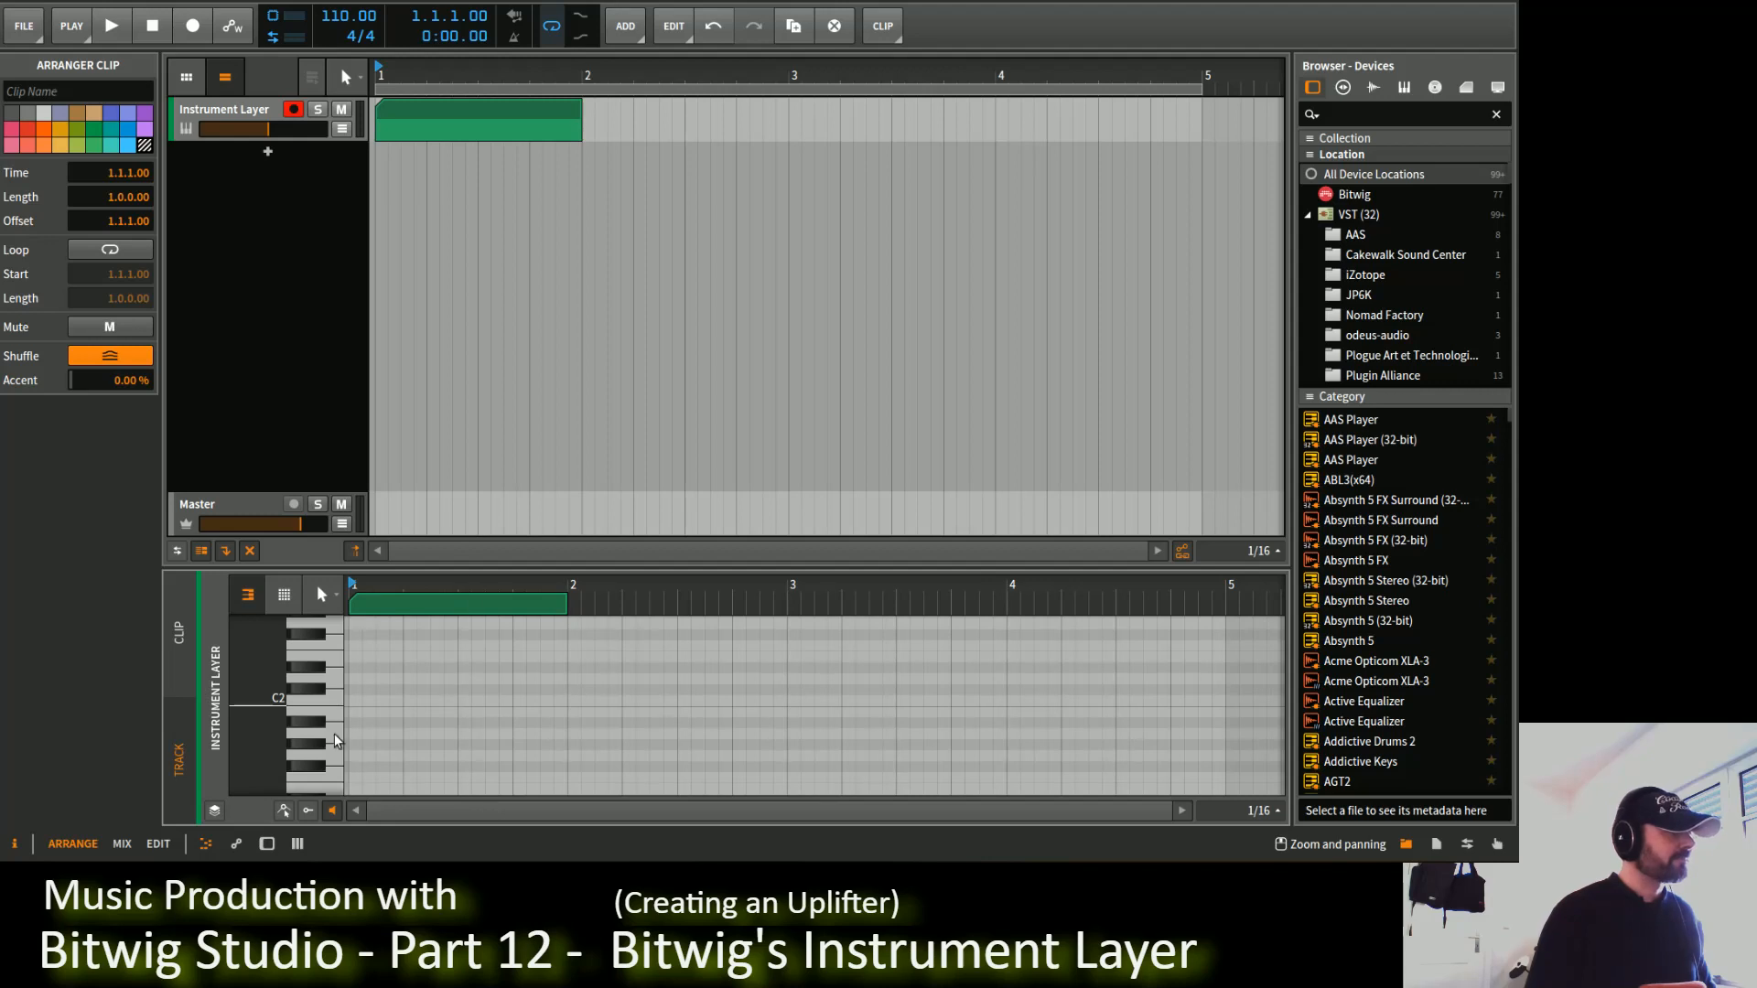
{"action": "scroll", "coordinate": [338, 723], "scroll_direction": "up", "scroll_amount": 3}
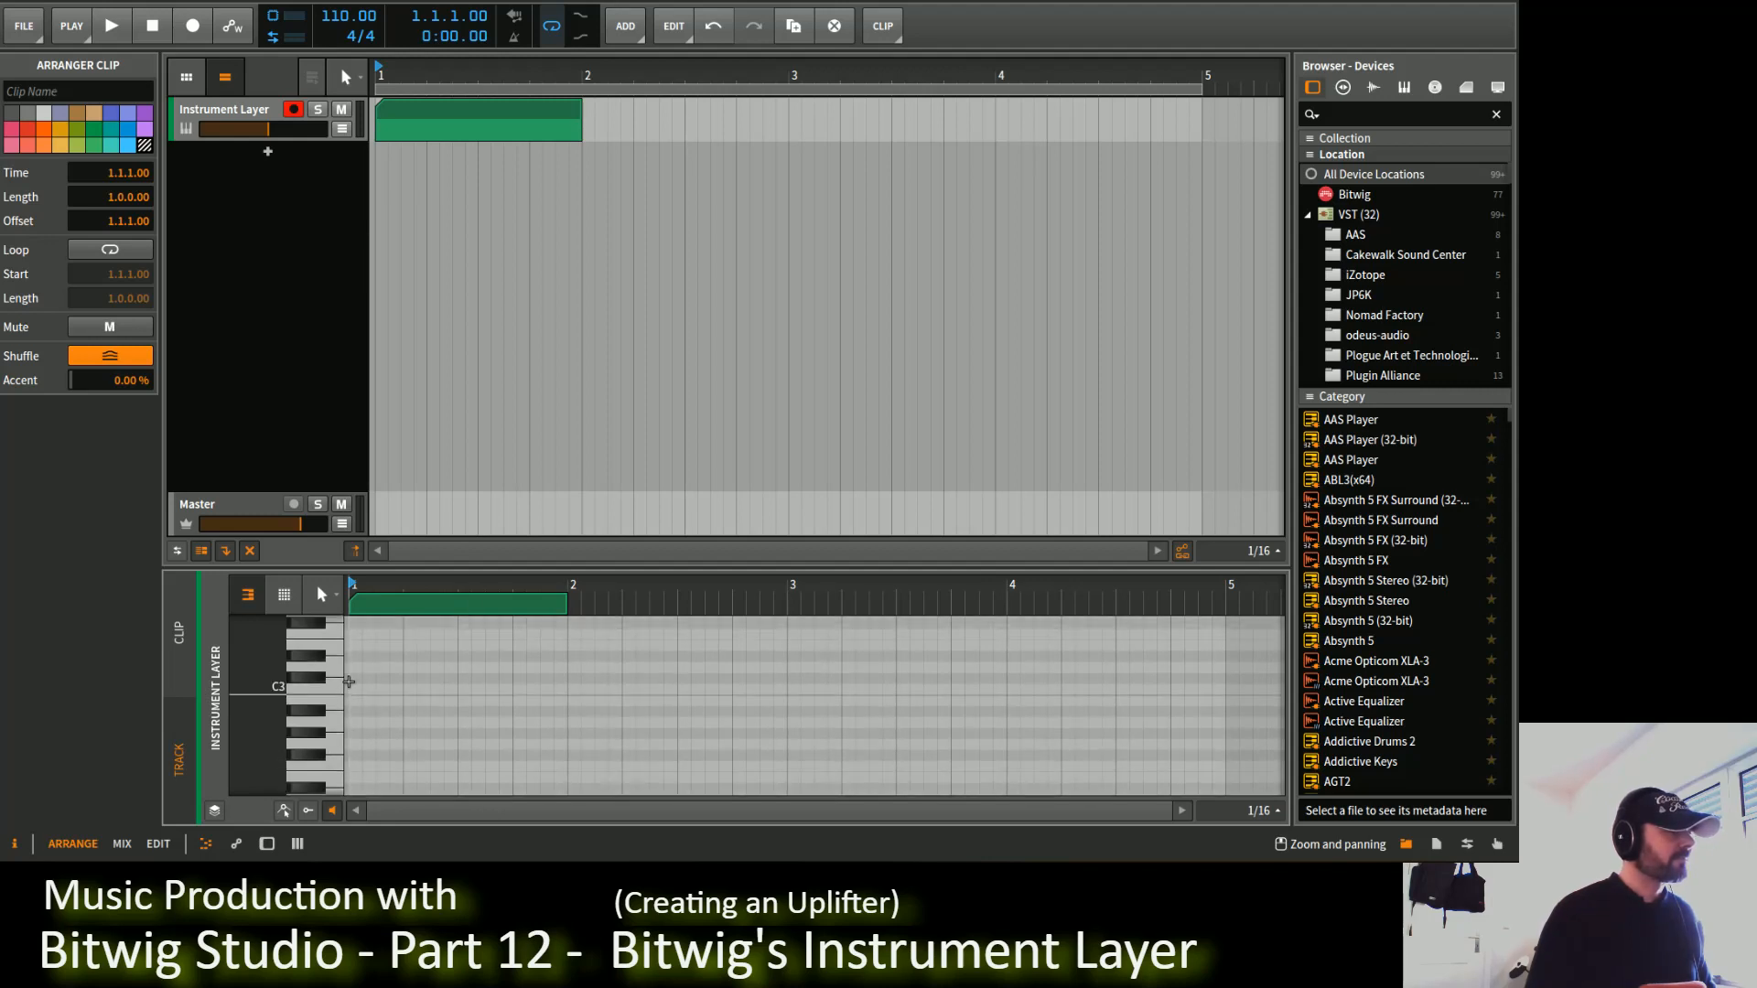
{"action": "double_click", "coordinate": [355, 668]}
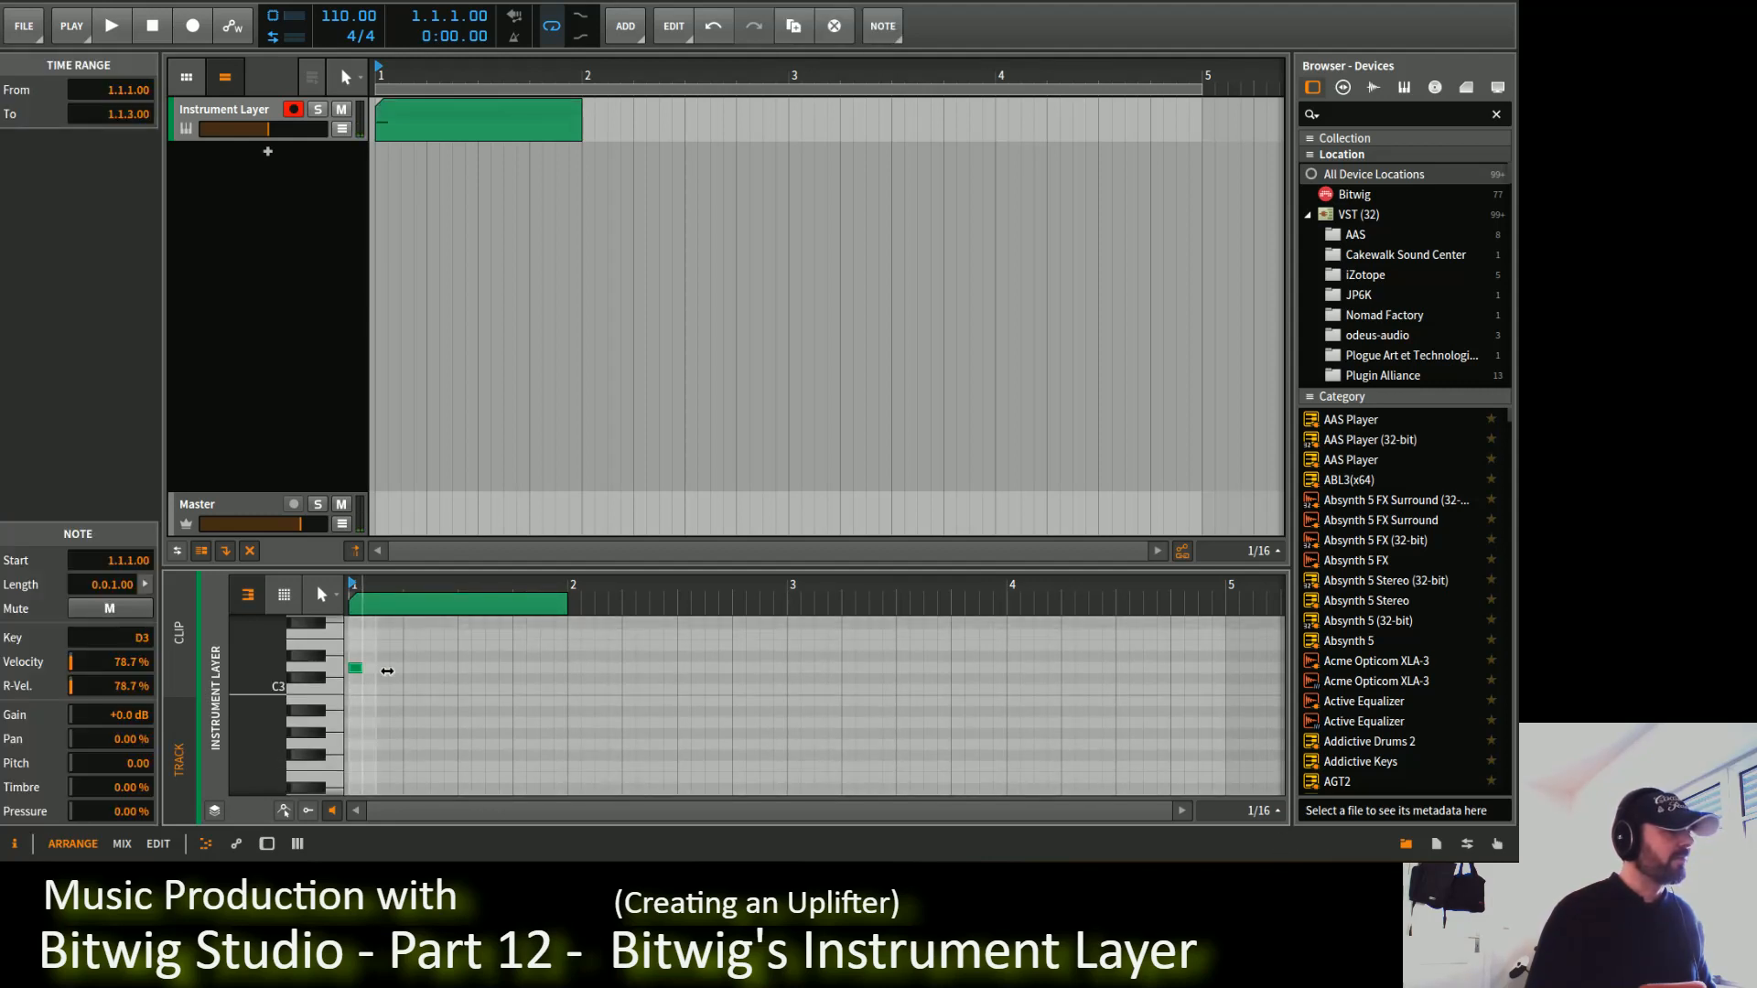
{"action": "left_click_drag", "start_coordinate": [387, 672], "coordinate": [486, 675]}
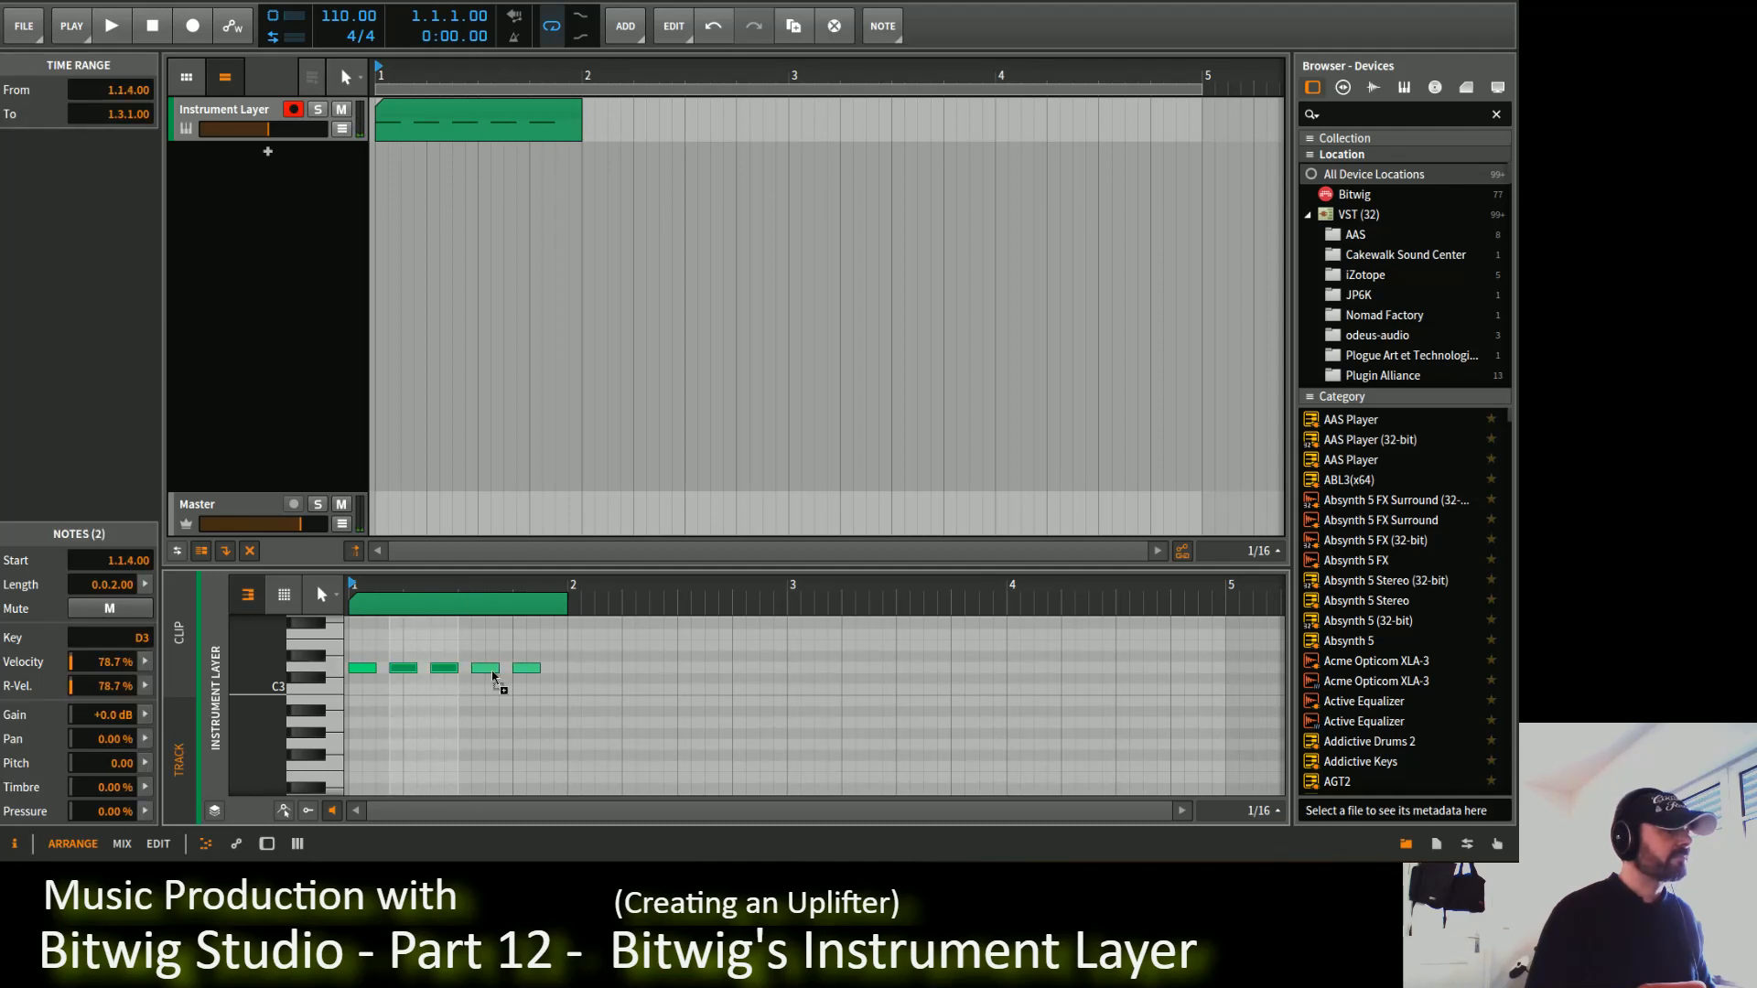
Step: Duplicate the one-bar Instrument Layer clip three times to fill the four-bar loop
{"action": "left_click", "coordinate": [524, 109]}
{"action": "key", "text": "ctrl+d"}
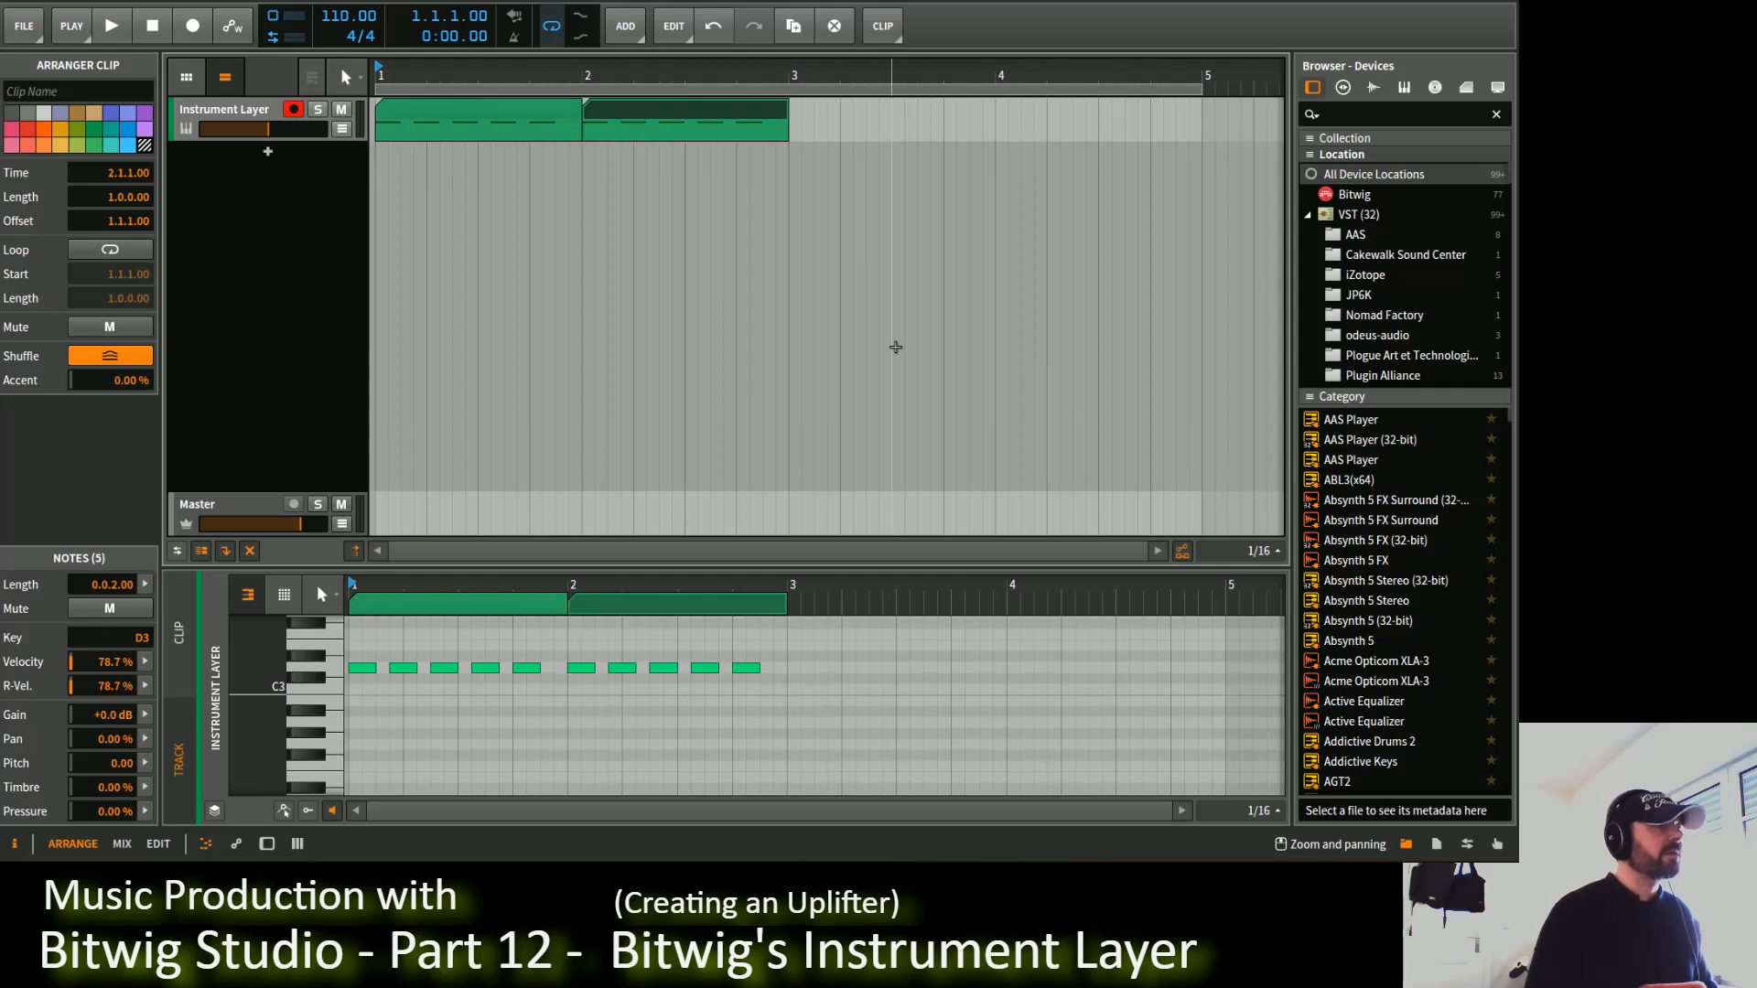
{"action": "key", "text": "ctrl+d"}
{"action": "key", "text": "ctrl+d"}
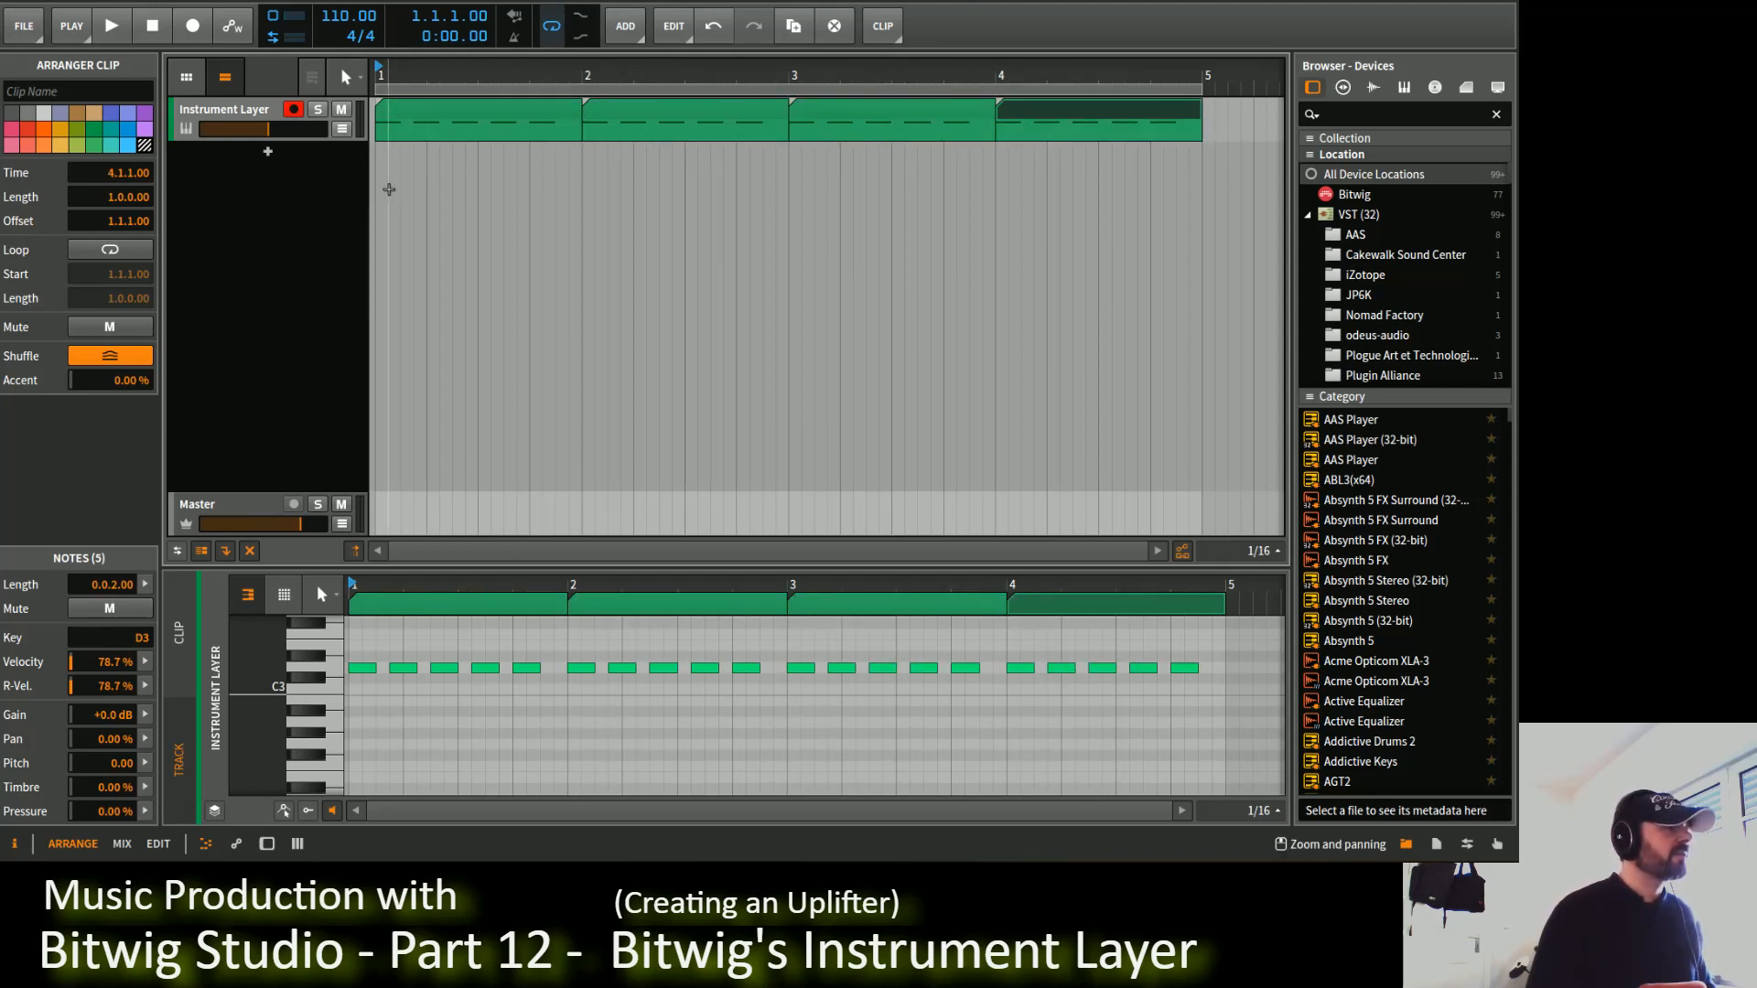
Step: Add a new instrument track with the E-Kick device below the Instrument Layer track
{"action": "double_click", "coordinate": [268, 156]}
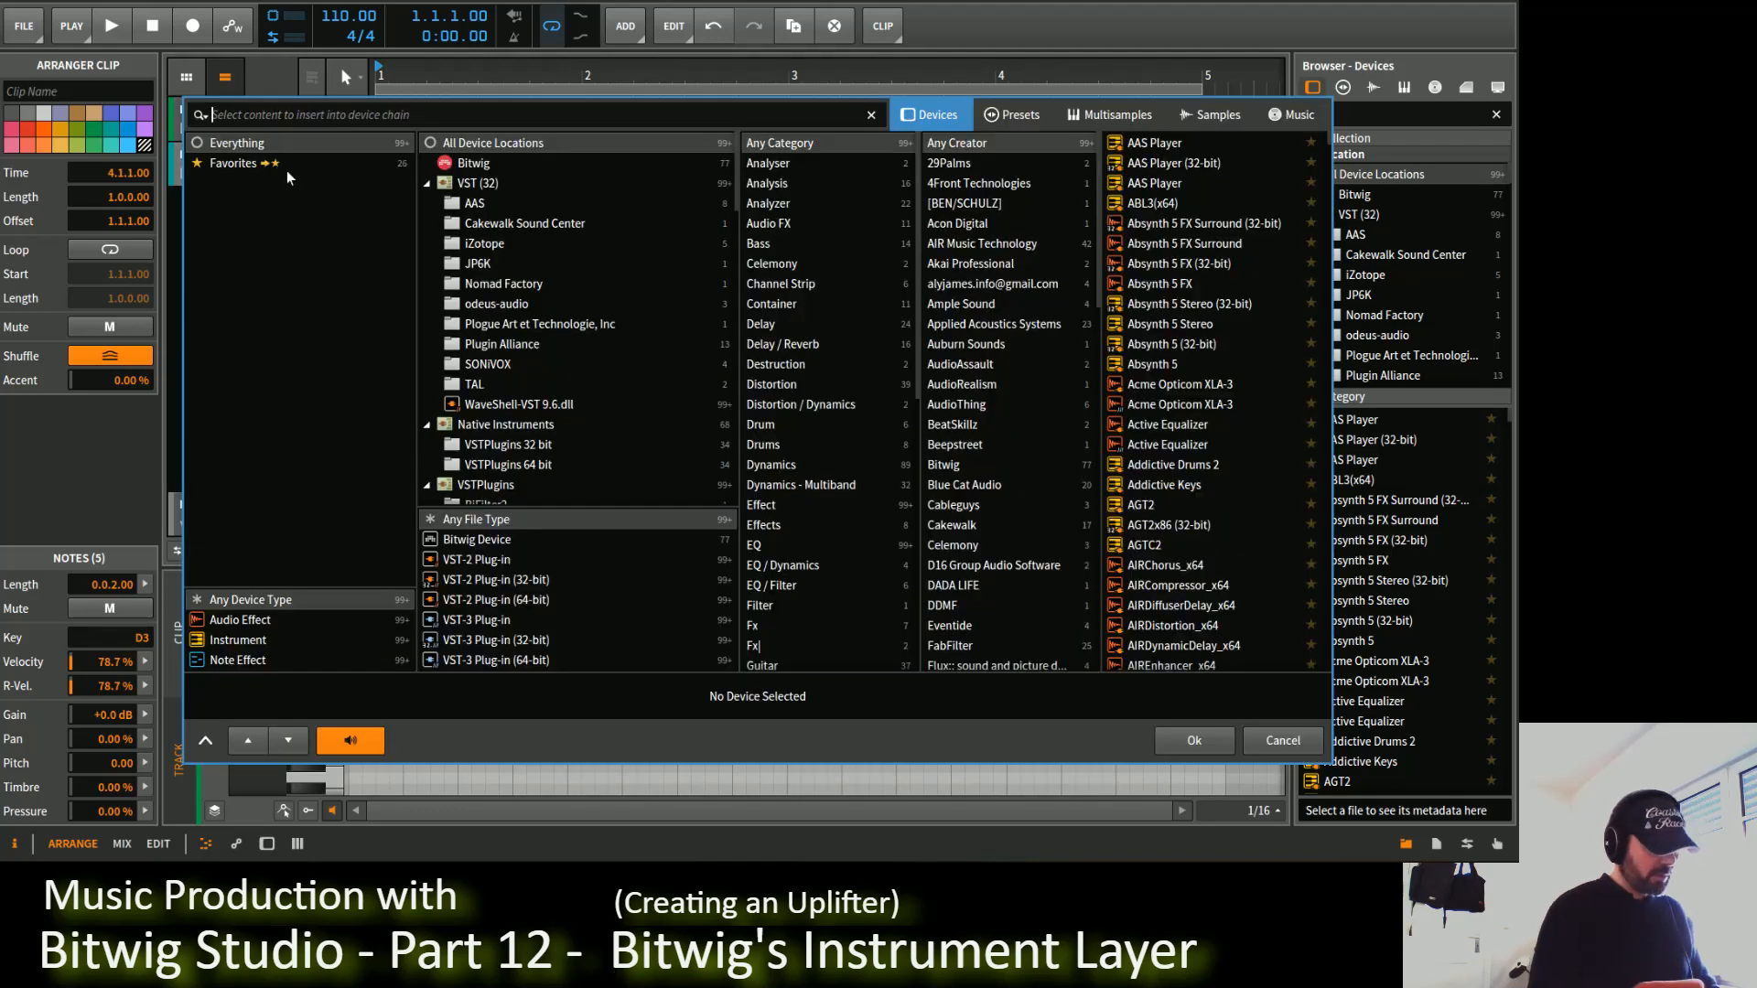
{"action": "type", "text": "kick"}
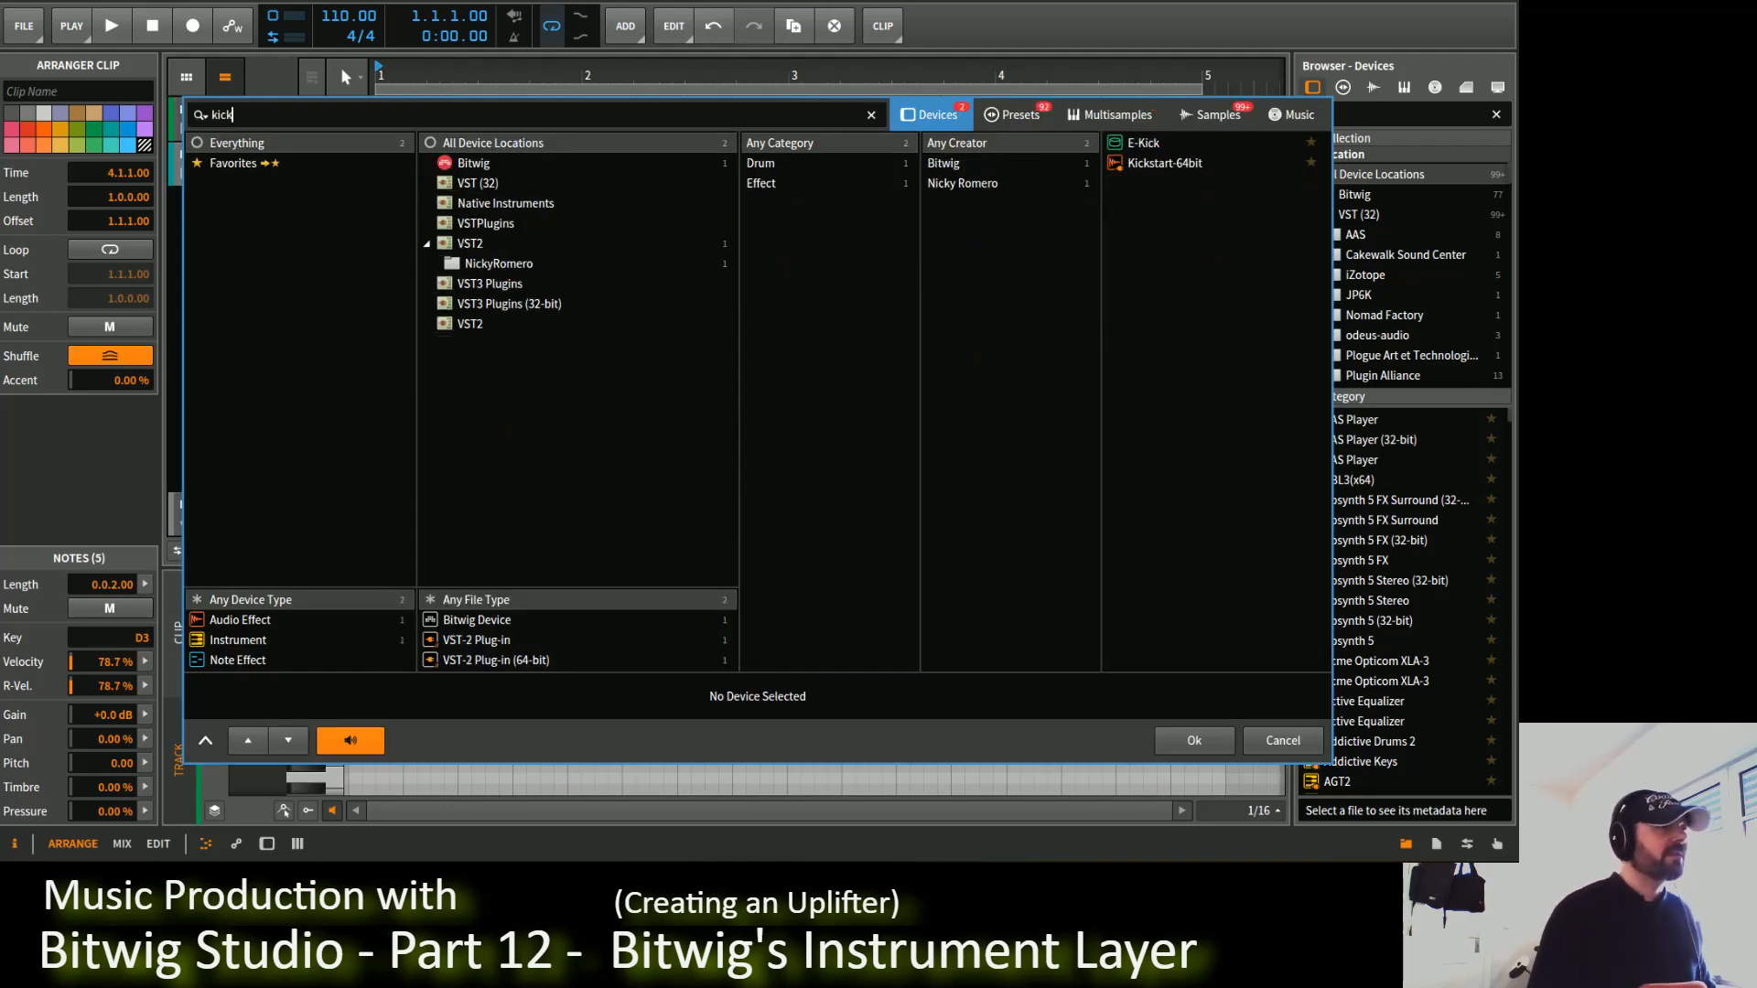
{"action": "double_click", "coordinate": [1144, 143]}
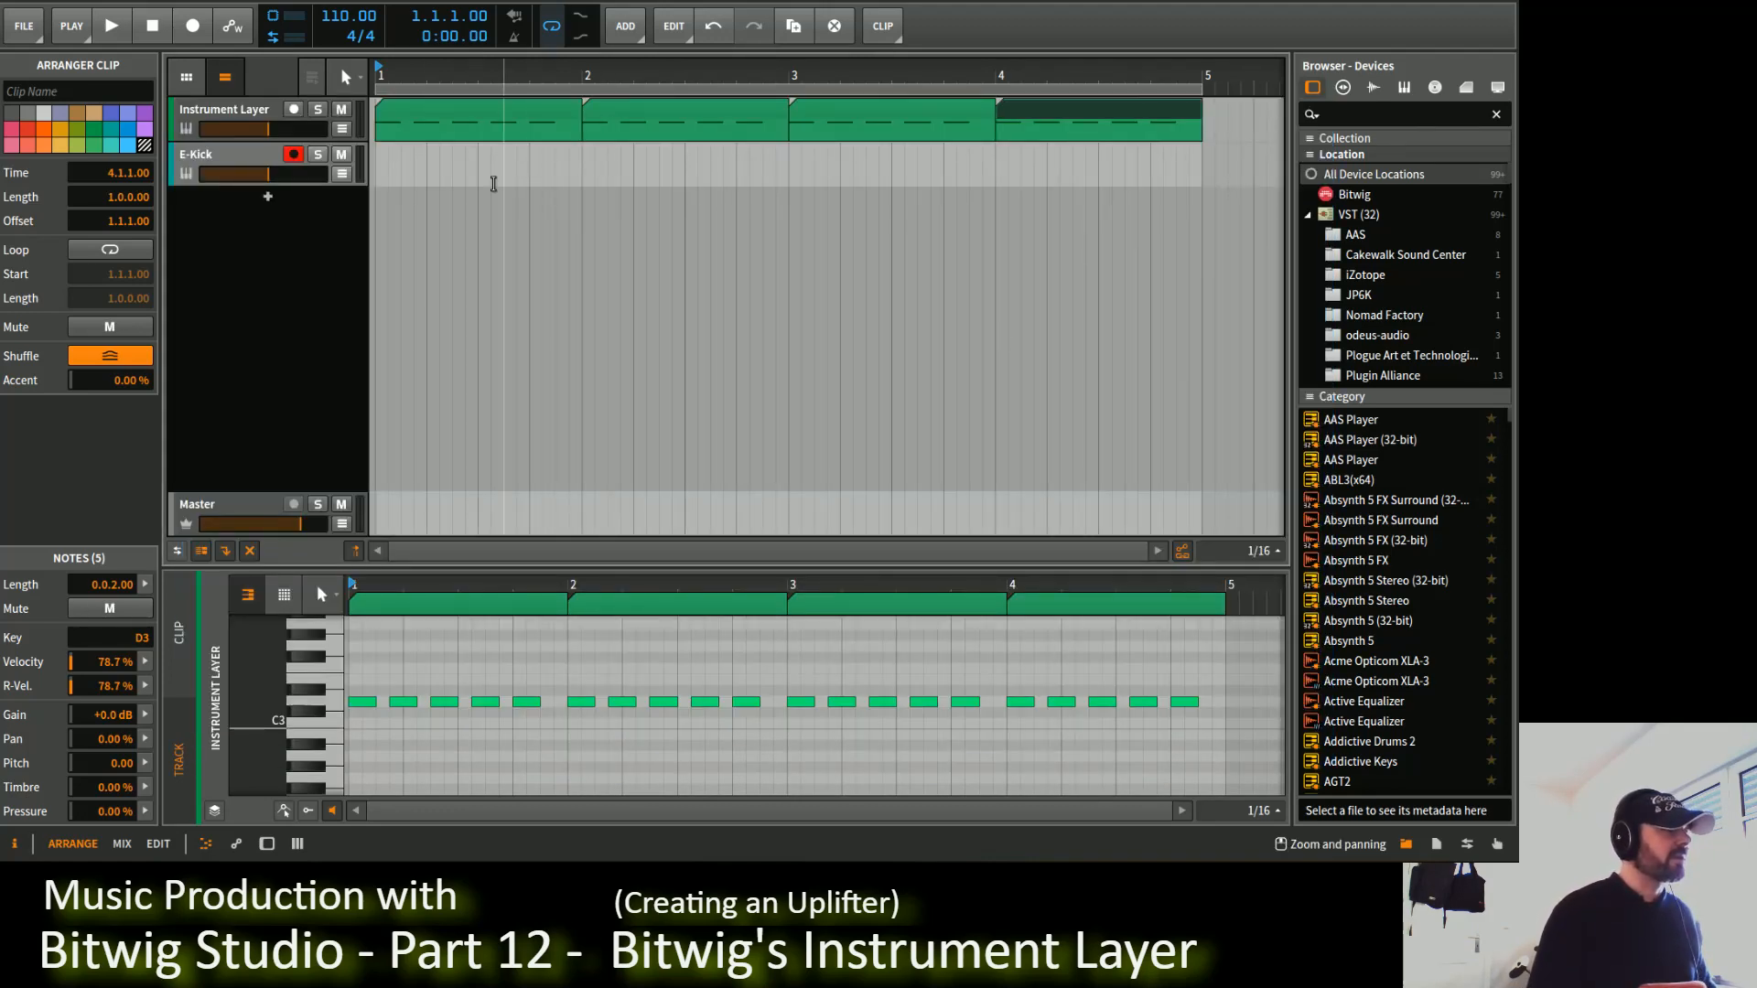
Step: Create a one-bar clip at bar 1 of the E-Kick track and fill it with four quarter-note D2 hits
{"action": "double_click", "coordinate": [404, 161]}
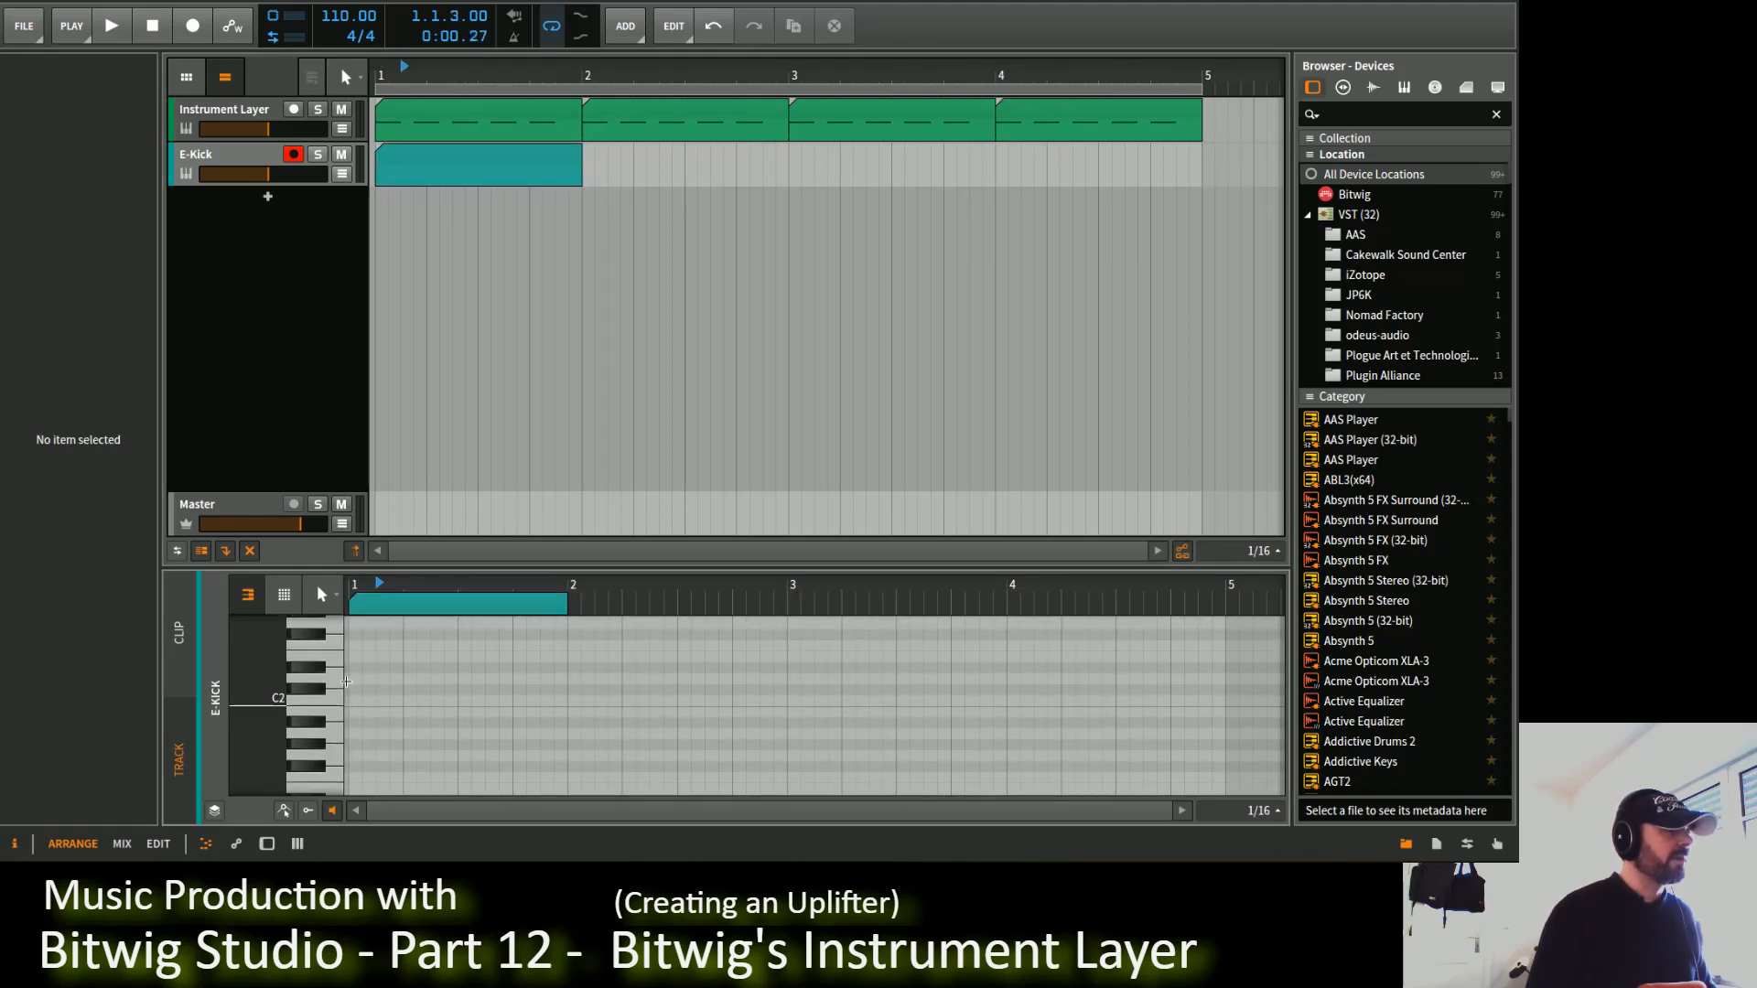
{"action": "double_click", "coordinate": [354, 680]}
{"action": "mouse_move", "coordinate": [362, 681]}
{"action": "left_mouse_down"}
{"action": "mouse_move", "coordinate": [433, 688]}
{"action": "mouse_move", "coordinate": [377, 695]}
{"action": "left_mouse_up"}
{"action": "key", "text": "ctrl+d"}
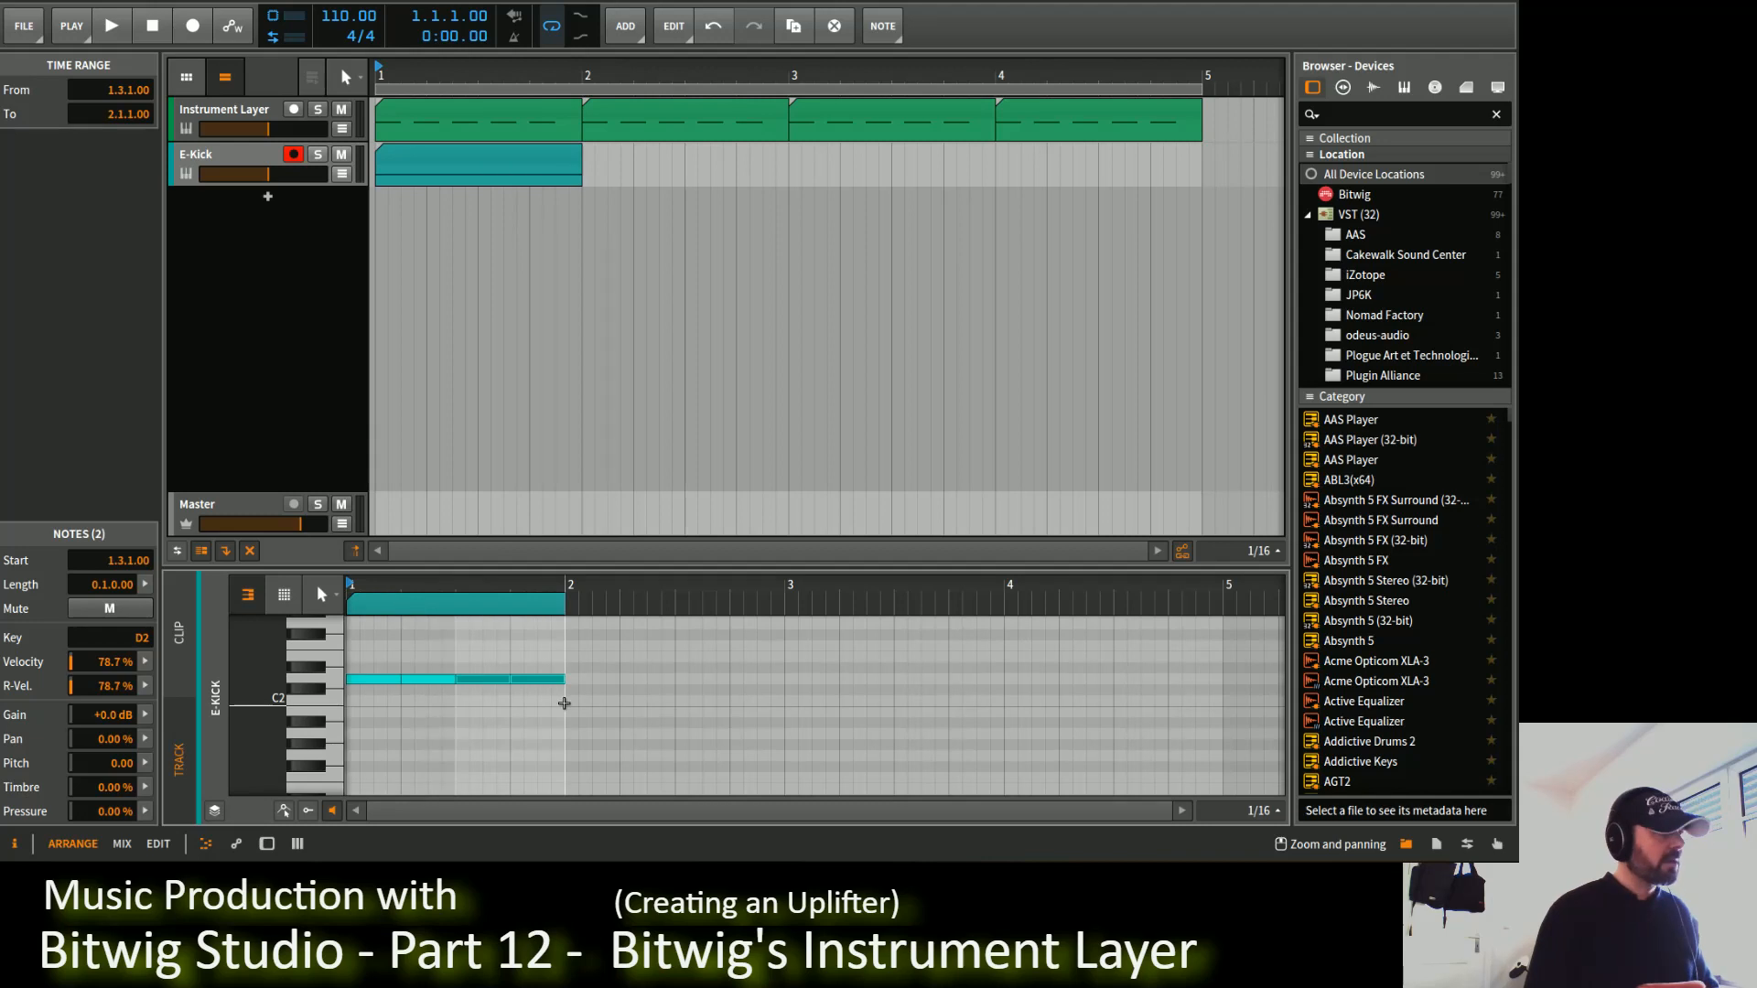
Step: Duplicate the one-bar E-Kick clip three times so the kick runs through all four bars
{"action": "left_click", "coordinate": [475, 161]}
{"action": "key", "text": "ctrl+d"}
{"action": "key", "text": "ctrl+d"}
{"action": "key", "text": "ctrl+d"}
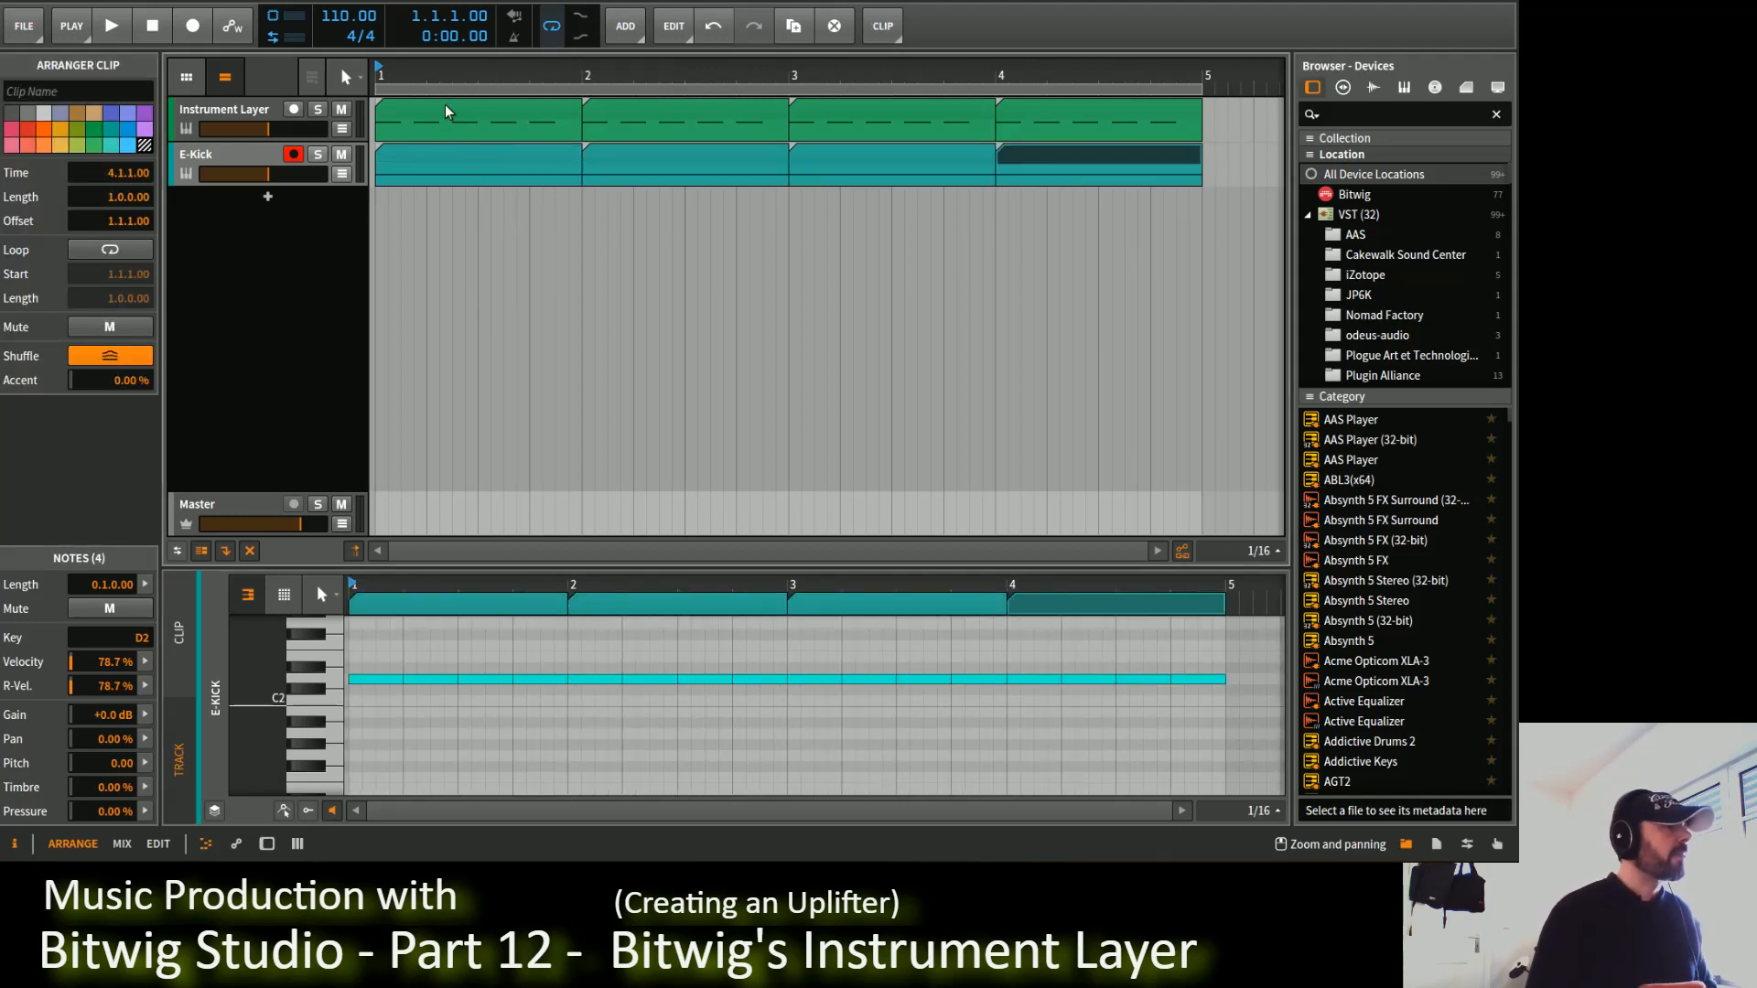
Step: Play back the kick and uplifter pattern briefly, and move the Instrument Layer track below the E-Kick track
{"action": "key", "text": "space"}
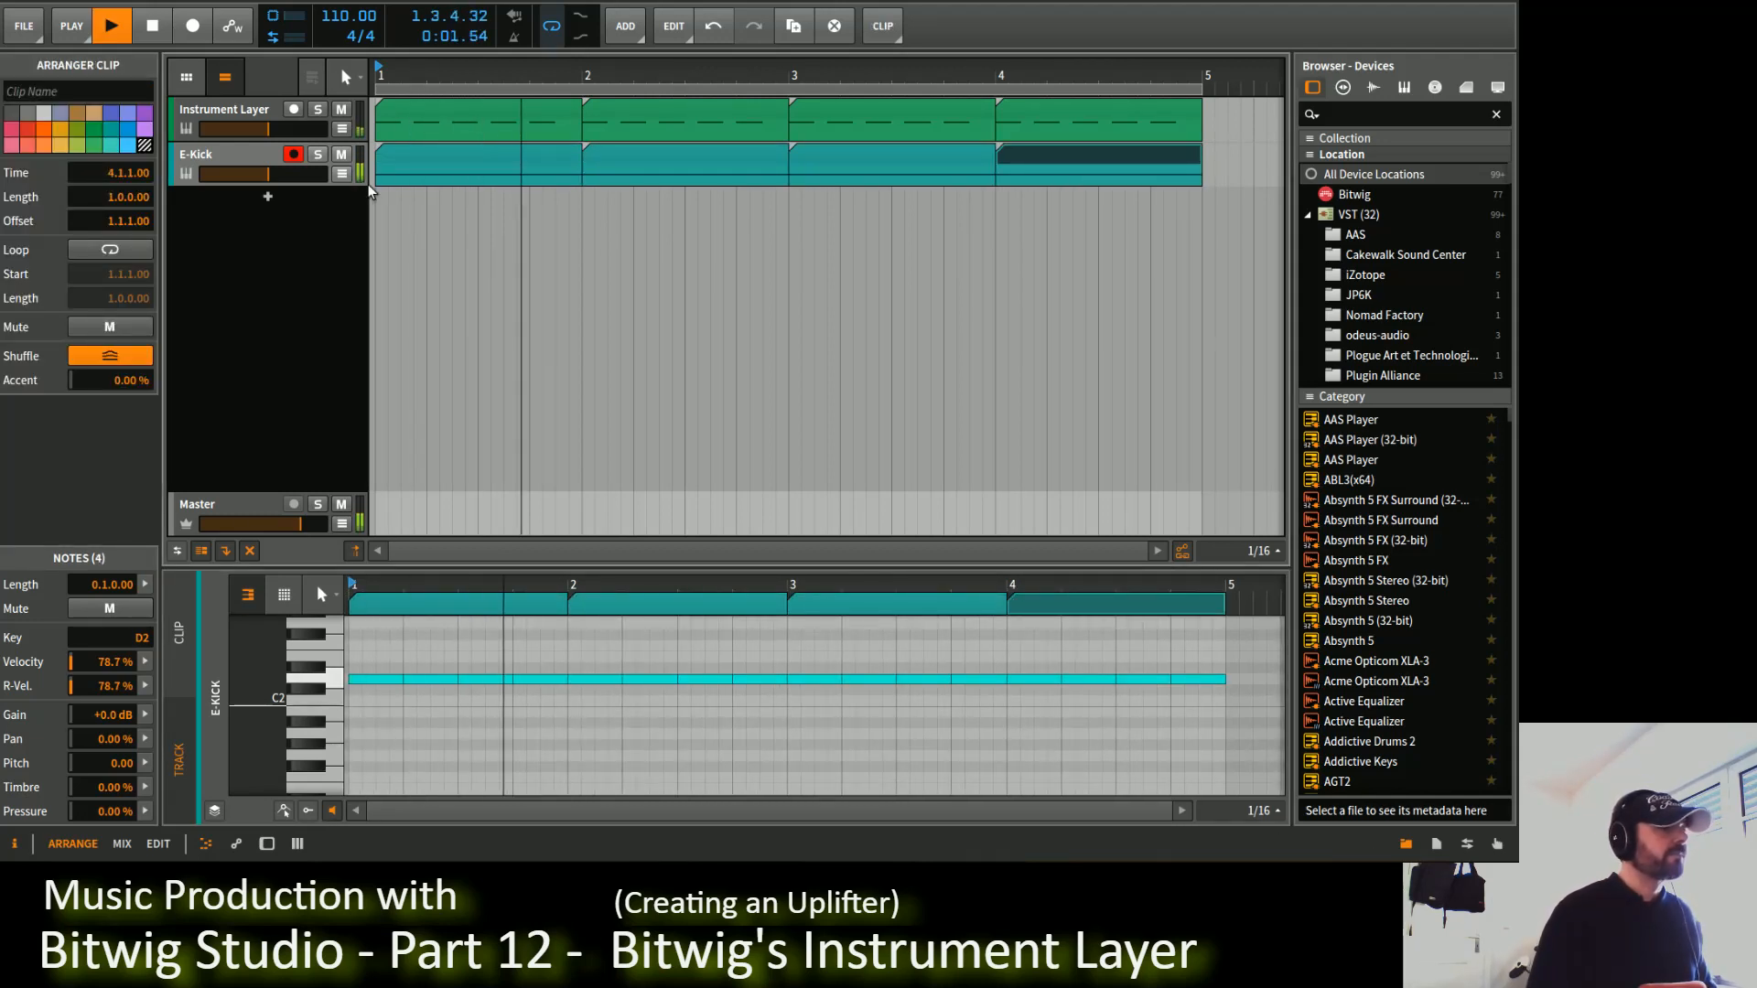
{"action": "key", "text": "space"}
{"action": "left_click", "coordinate": [234, 107]}
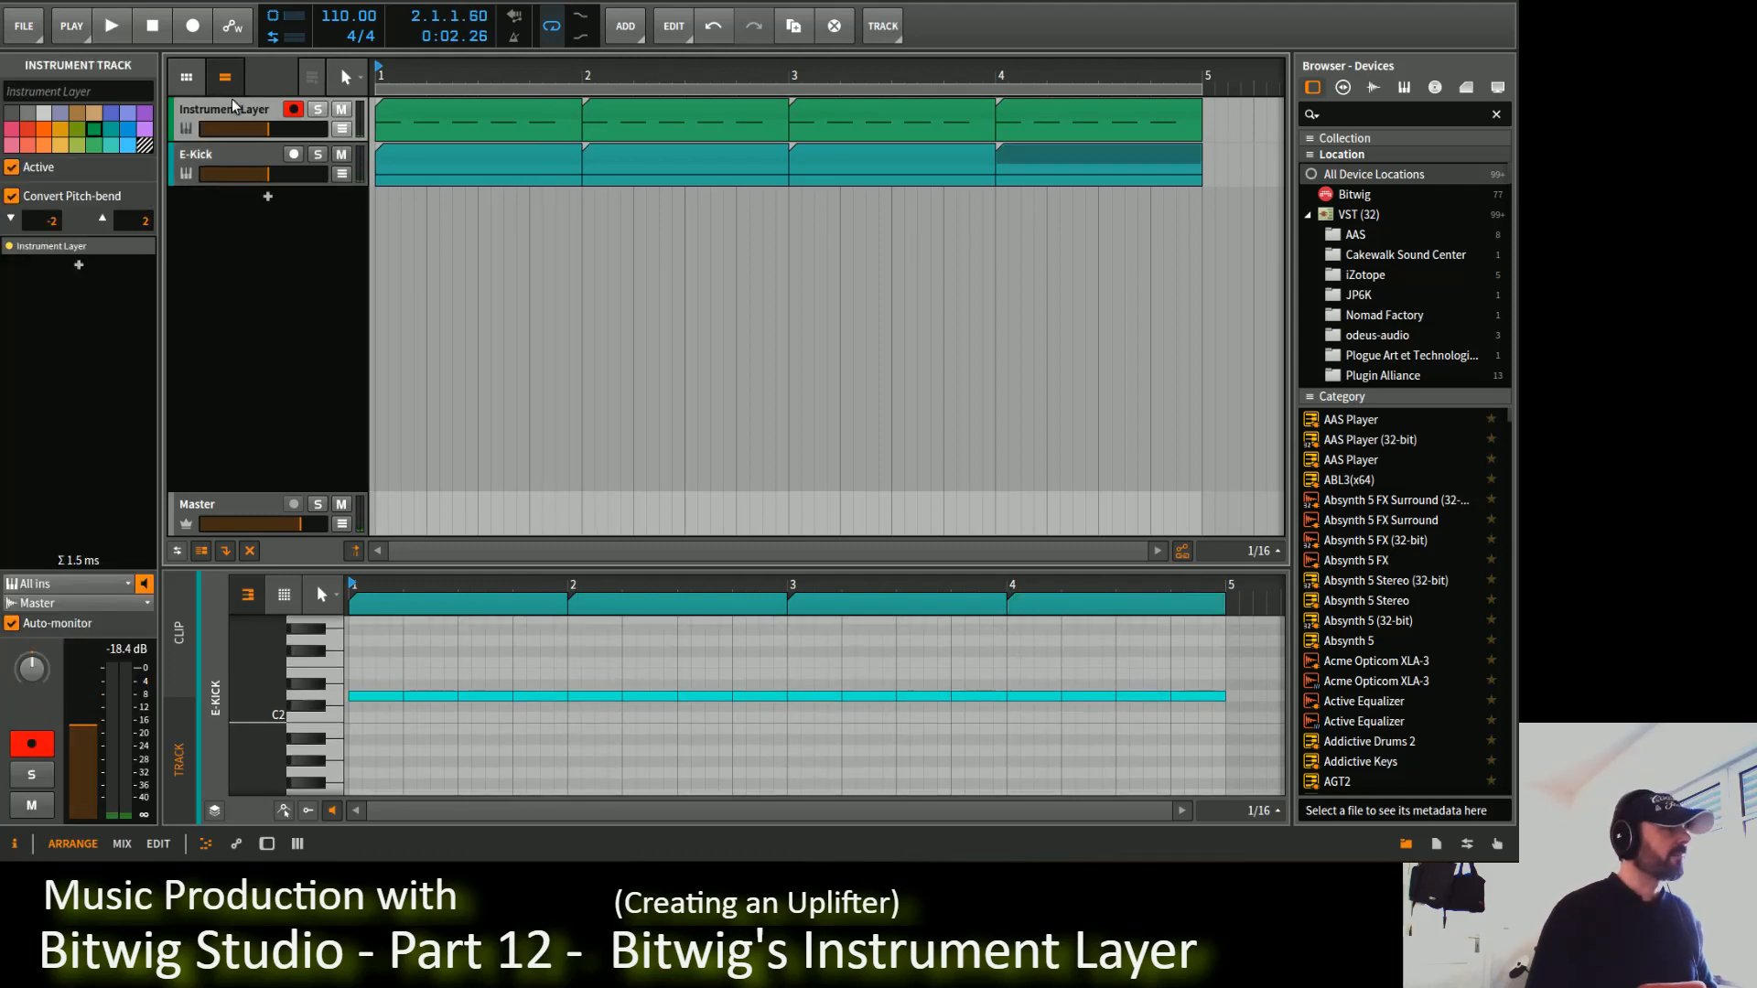
{"action": "left_click_drag", "start_coordinate": [233, 107], "coordinate": [236, 207]}
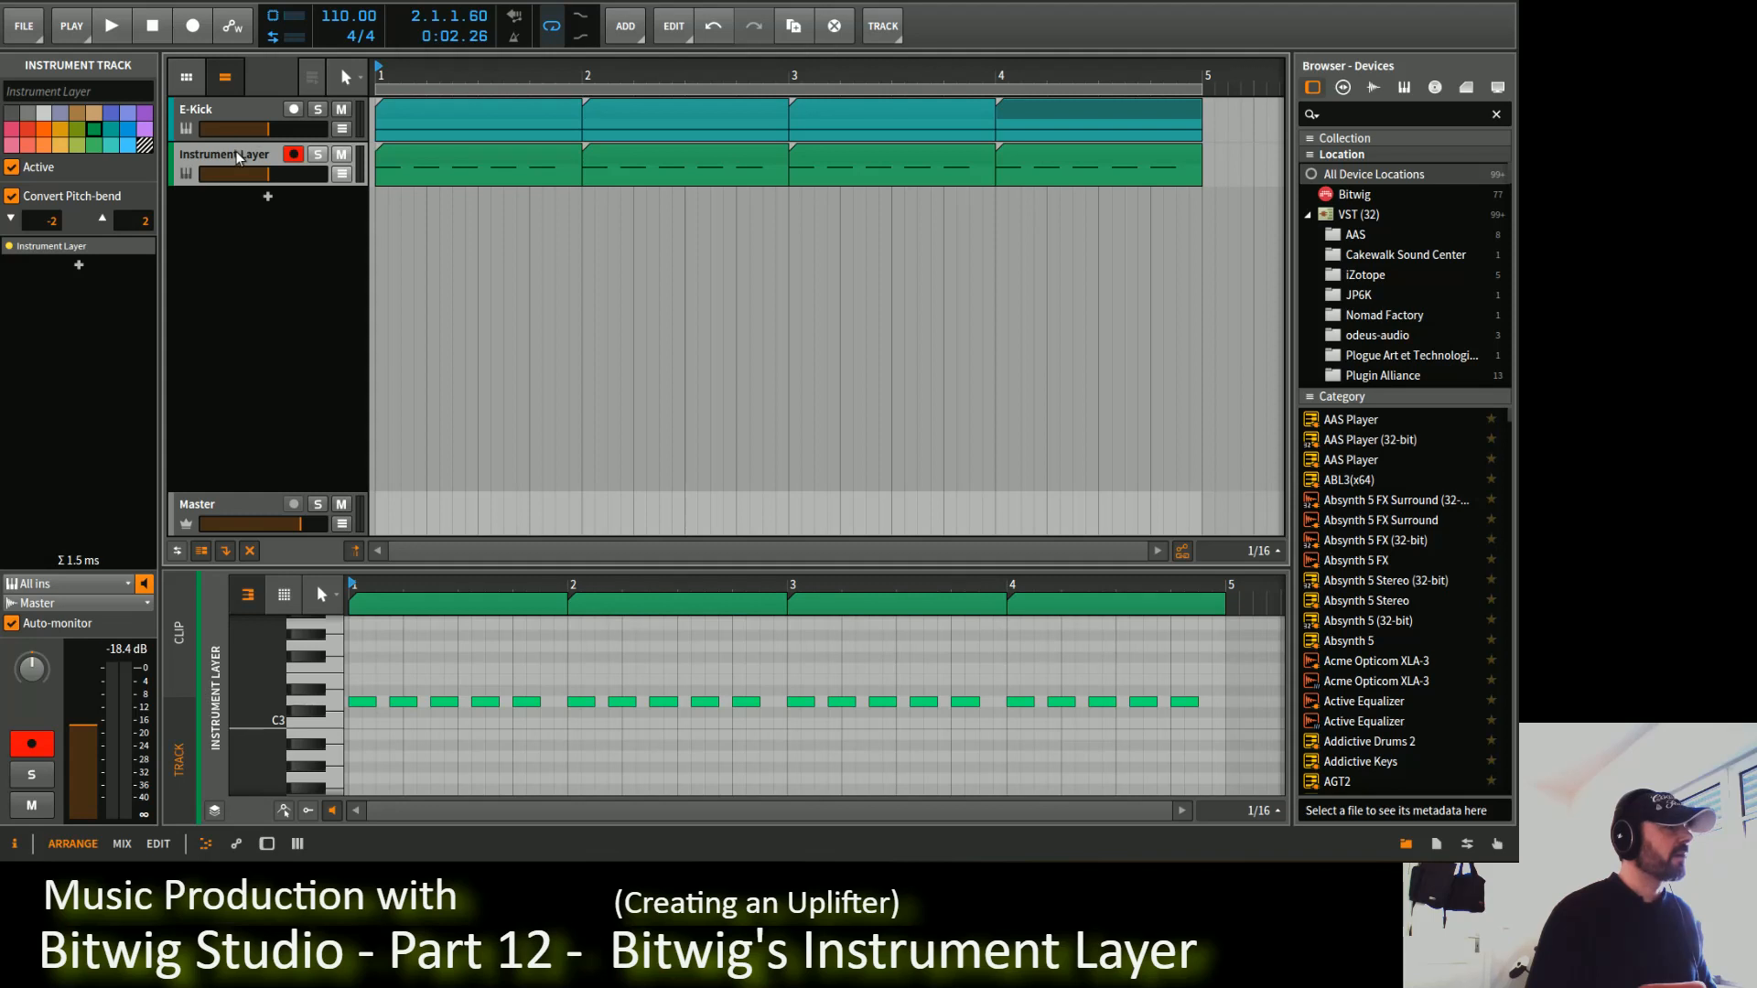
Step: Show the Intensity automation lane, draw a ramp from 0% at bar 1 to maximum by 4.4, drop to 0% at bar 5, and play it back
{"action": "key", "text": "d"}
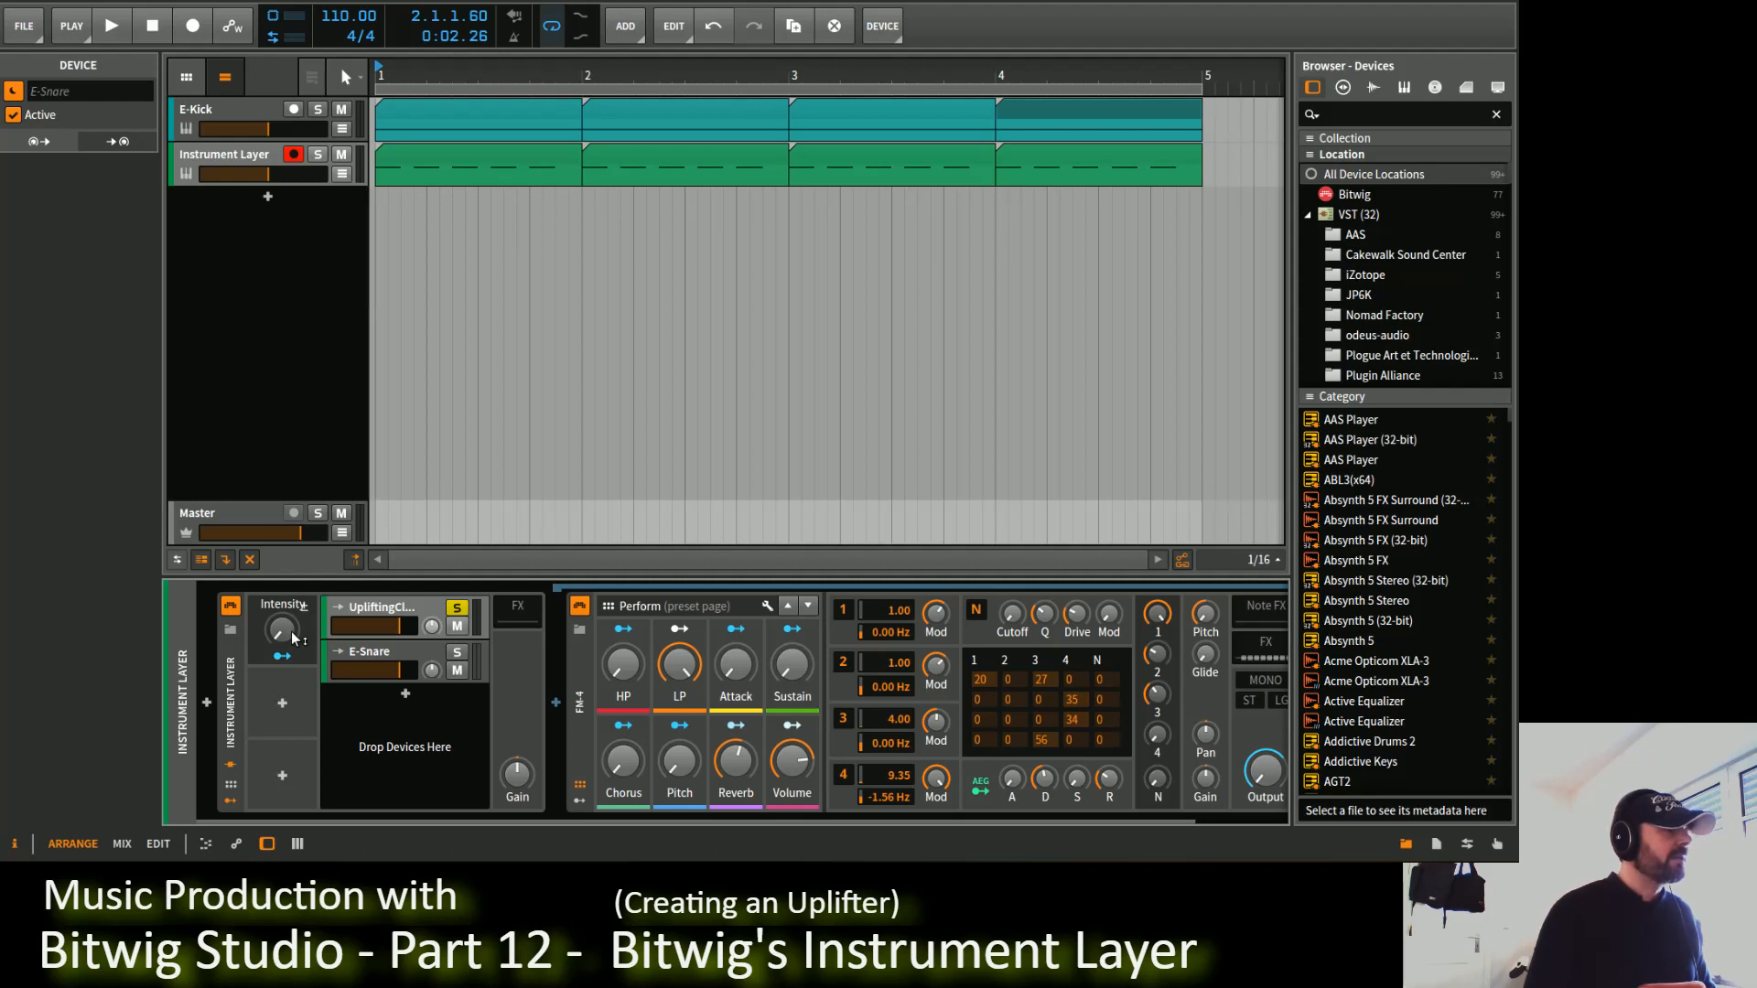
{"action": "mouse_move", "coordinate": [291, 632]}
{"action": "left_mouse_down"}
{"action": "mouse_move", "coordinate": [291, 600]}
{"action": "mouse_move", "coordinate": [291, 633]}
{"action": "left_mouse_up"}
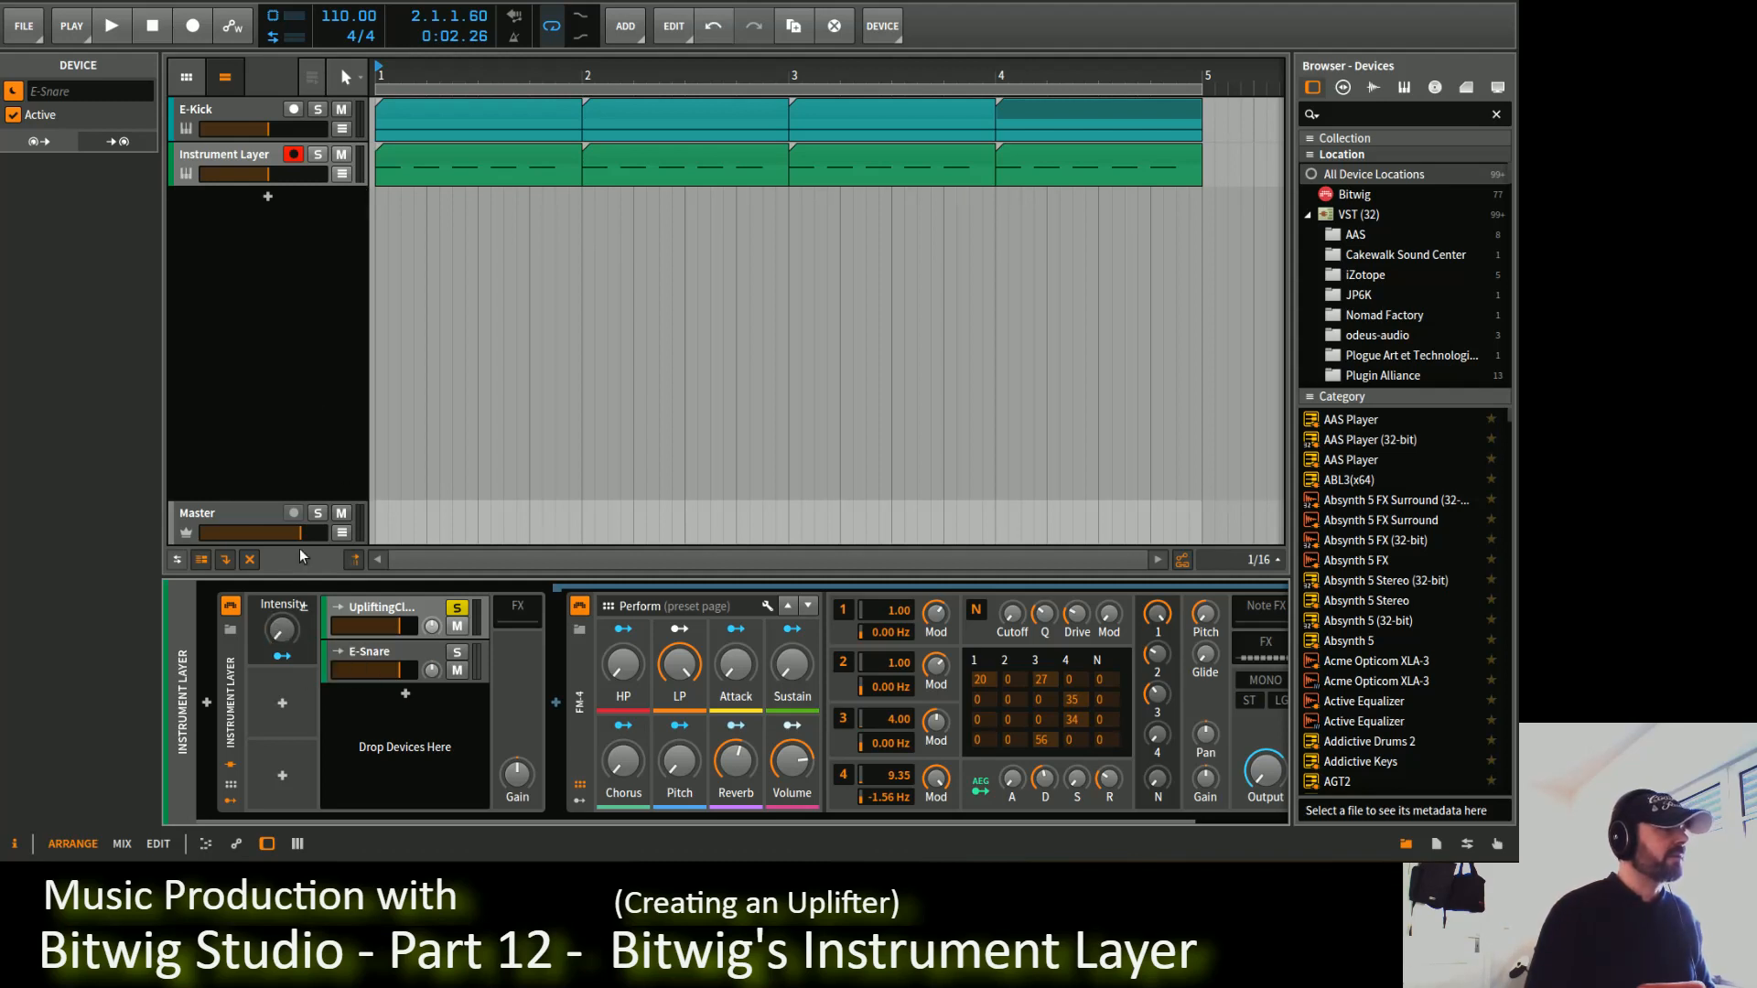
{"action": "left_click", "coordinate": [342, 173]}
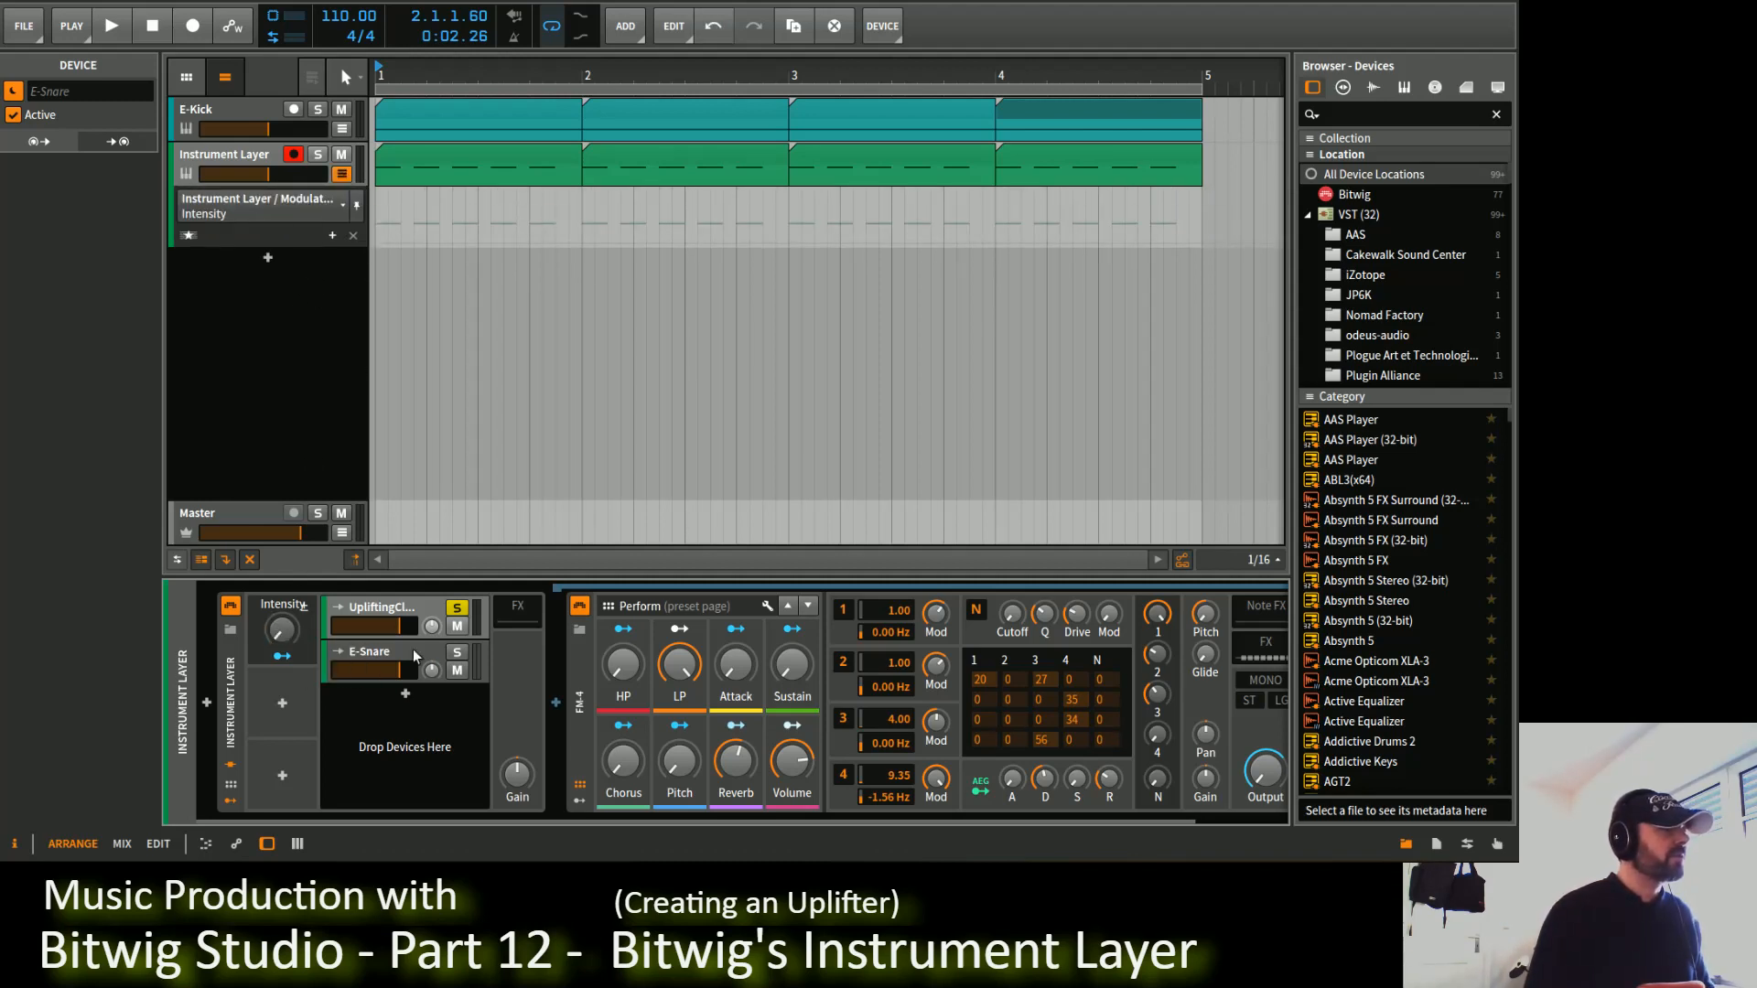
{"action": "left_click_drag", "start_coordinate": [282, 631], "coordinate": [282, 634]}
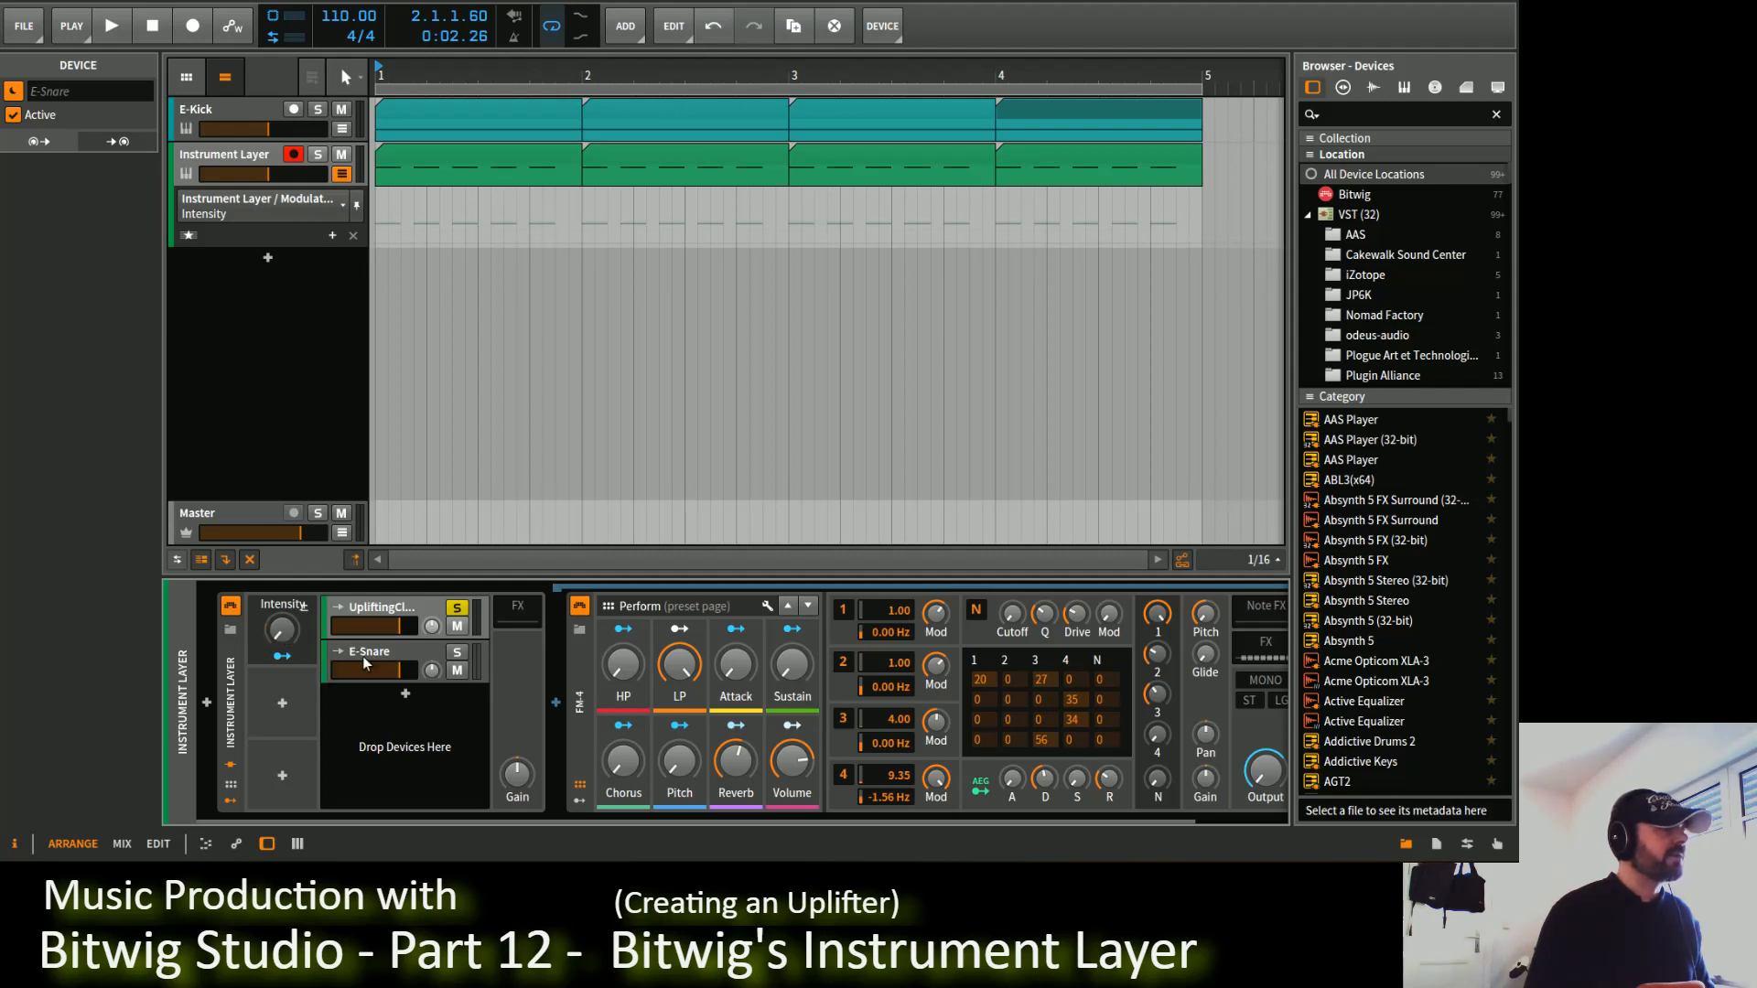
{"action": "left_click", "coordinate": [356, 210]}
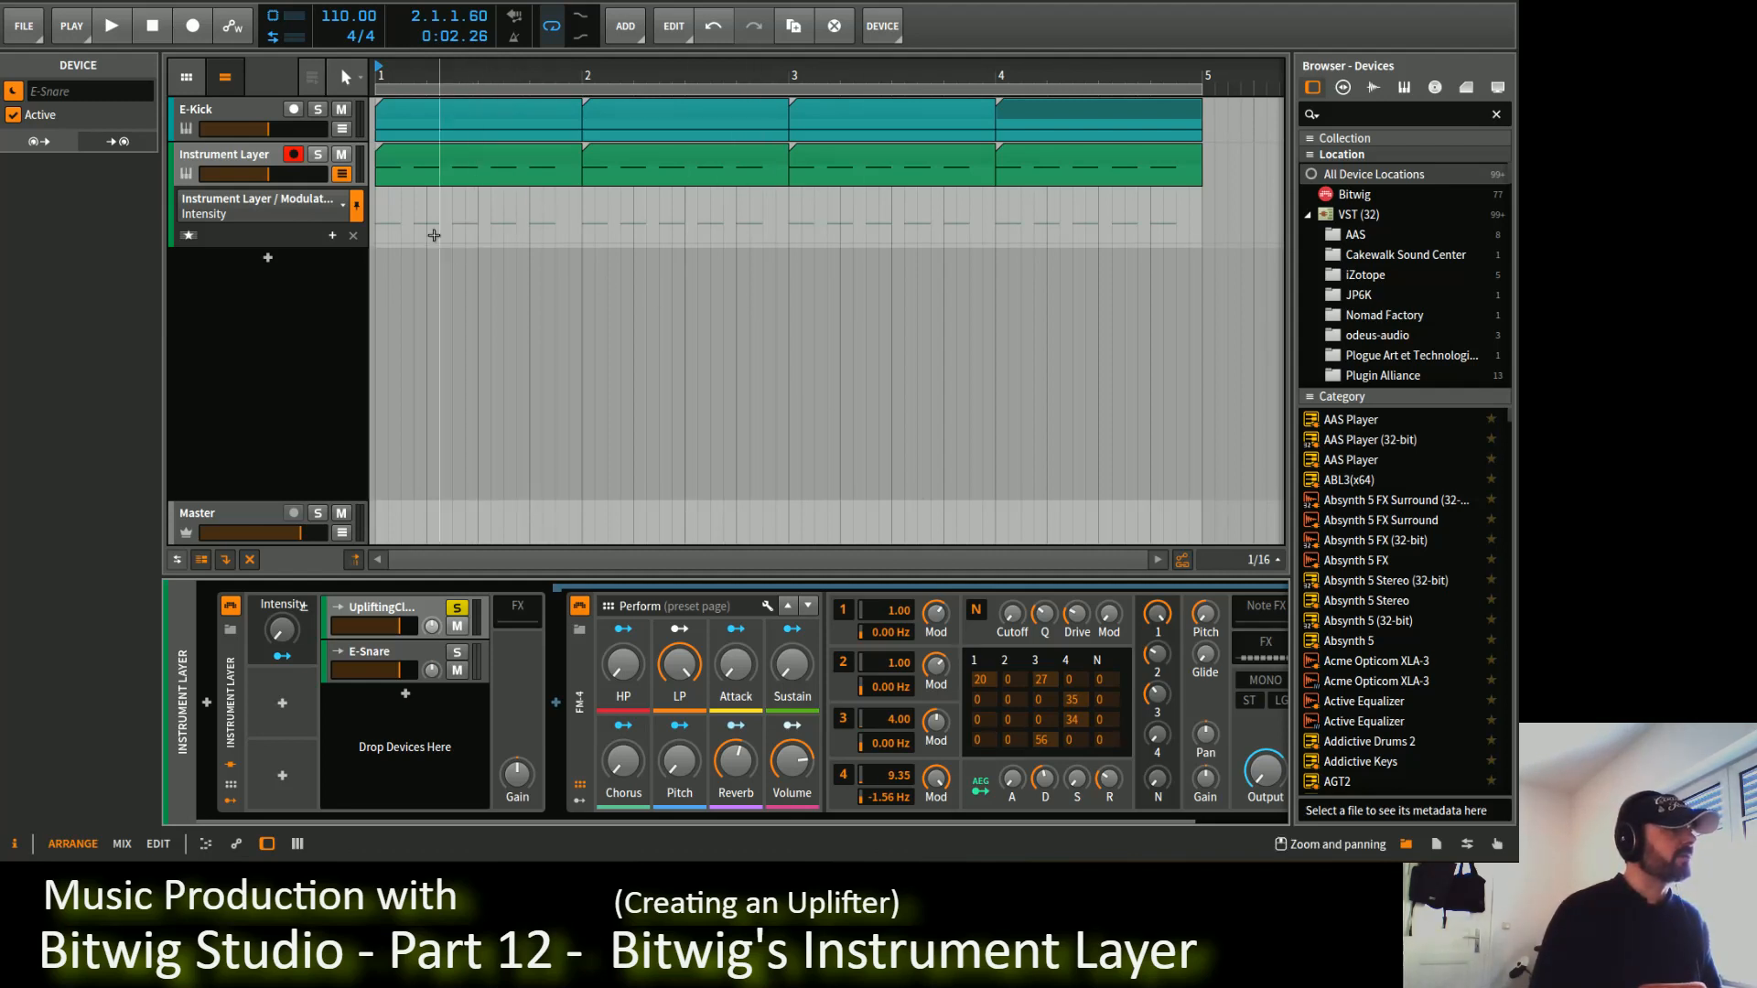
{"action": "left_click_drag", "start_coordinate": [433, 235], "coordinate": [1200, 243]}
{"action": "key", "text": "space"}
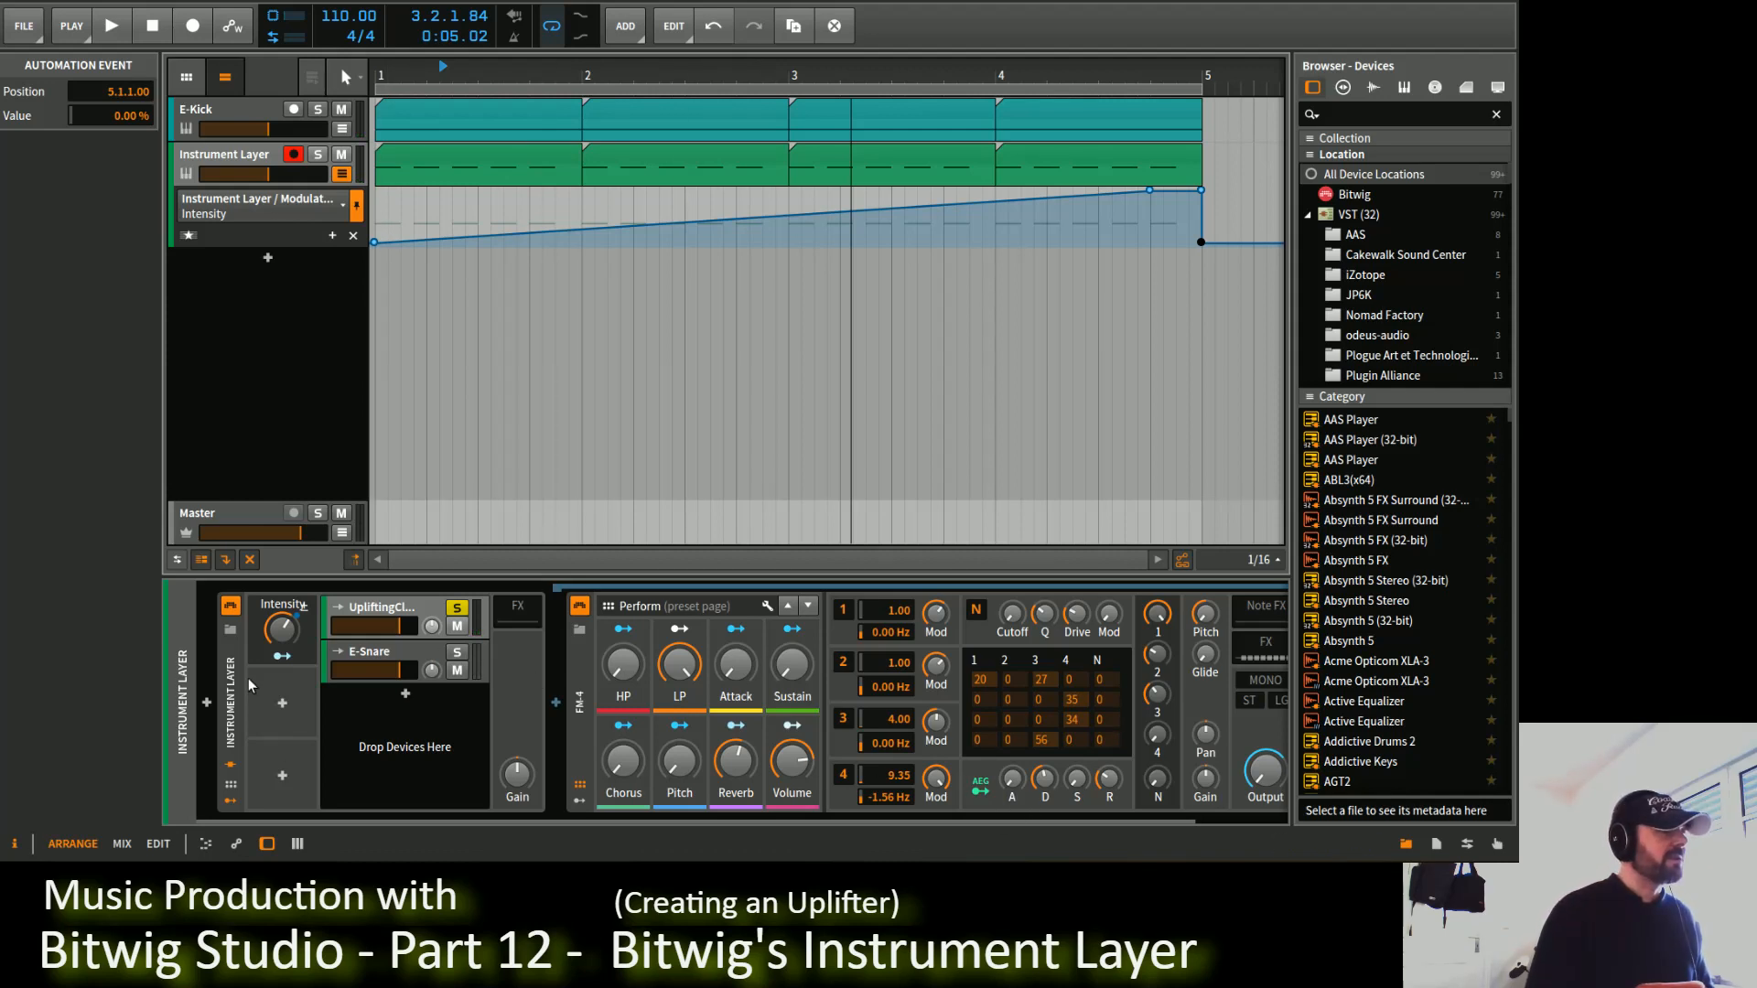
Step: Lower the base values of the Chorus, Reverb and Volume macros on the FM-4
{"action": "left_click", "coordinate": [280, 661]}
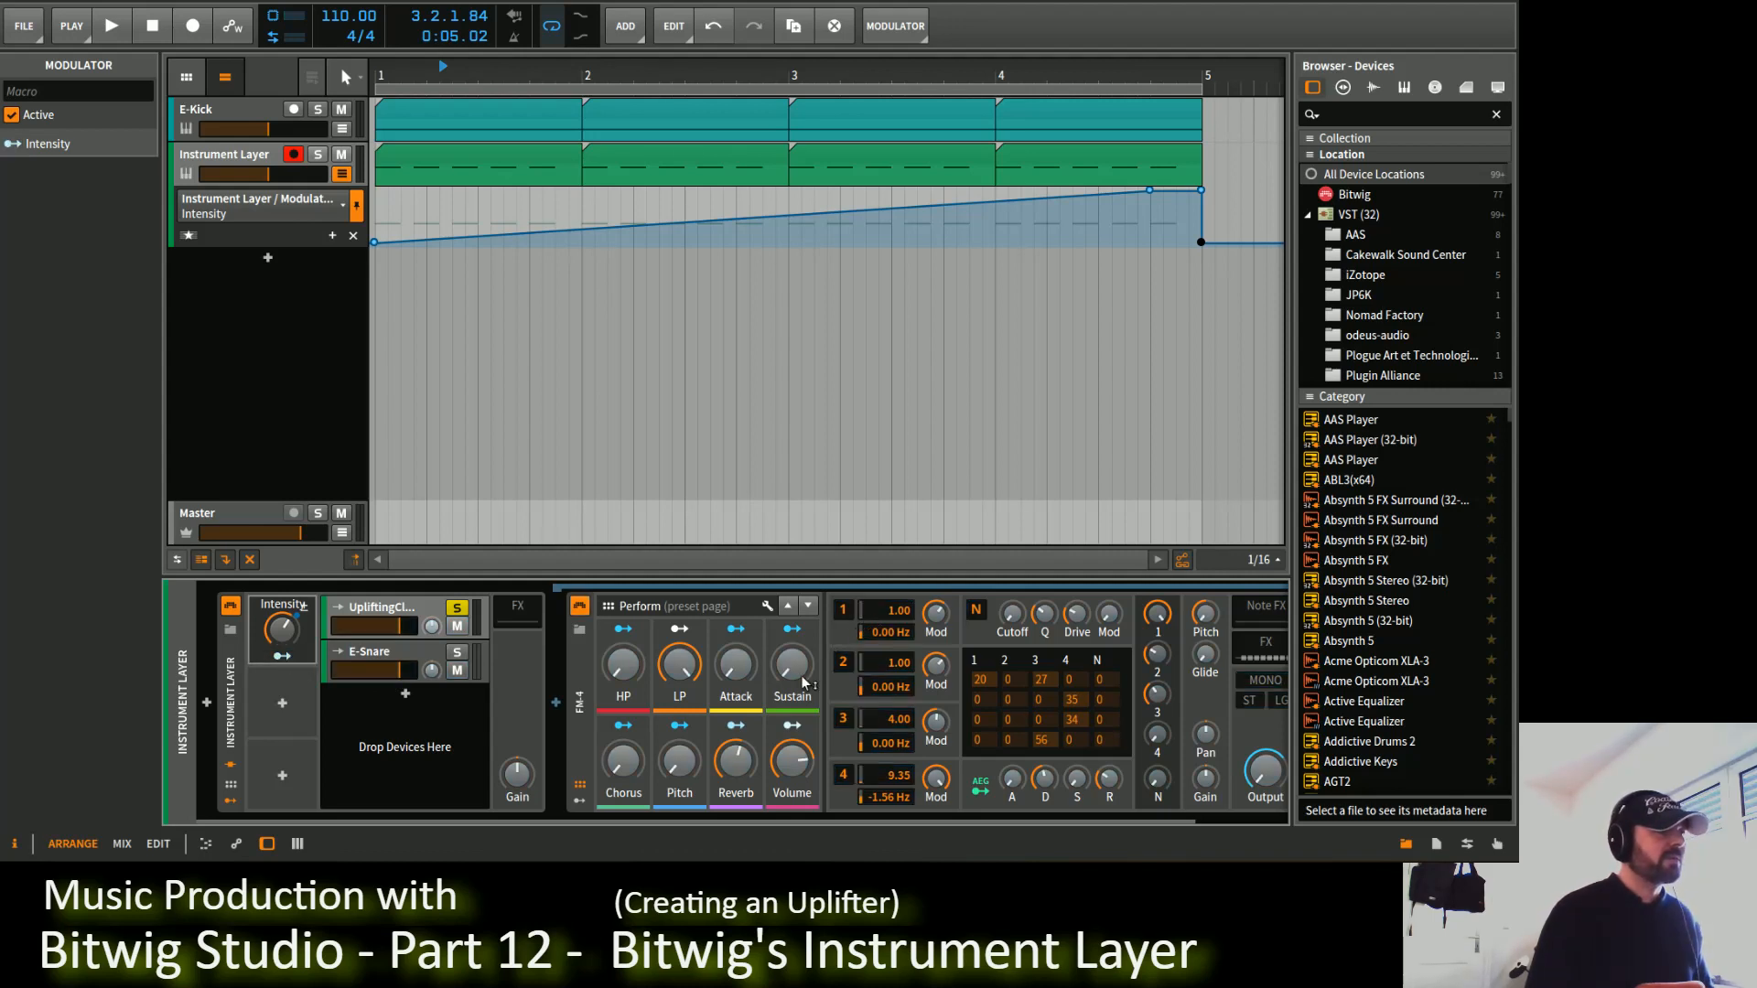
{"action": "left_click_drag", "start_coordinate": [618, 772], "coordinate": [619, 771]}
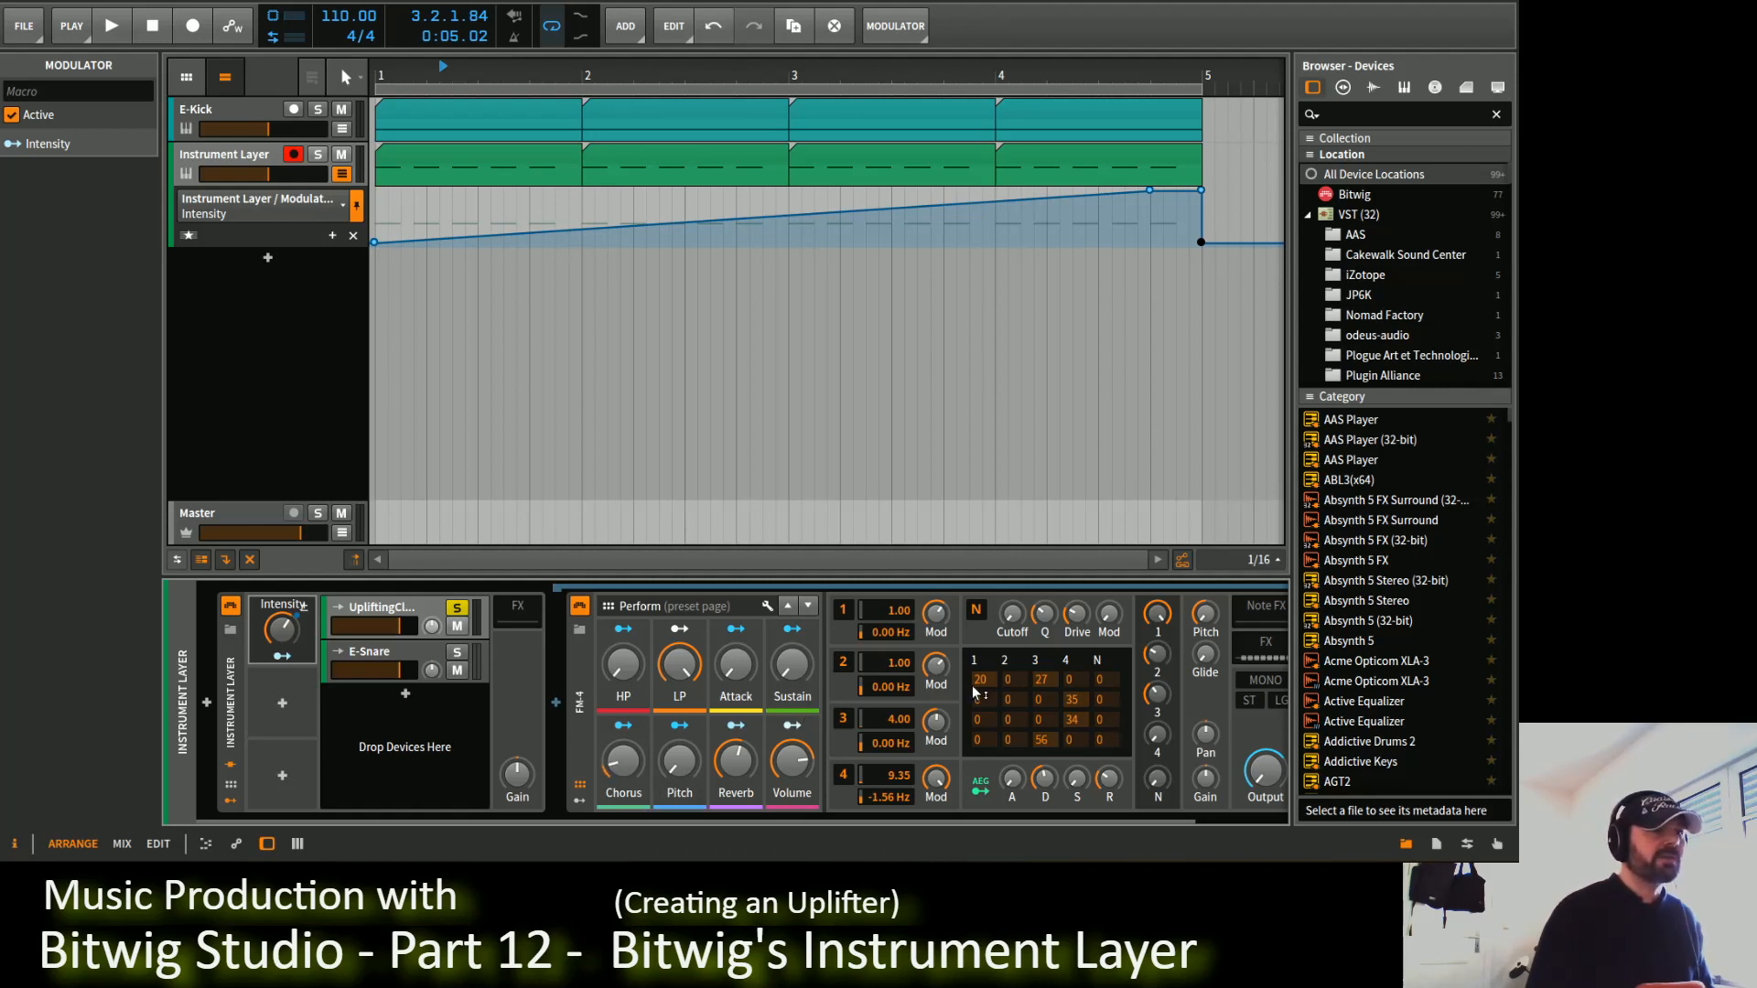
{"action": "left_click_drag", "start_coordinate": [735, 769], "coordinate": [792, 763]}
Step: Map the Intensity macro to the FM-4's HP at 0.660 and Sustain at 0.588
{"action": "left_click", "coordinate": [282, 656]}
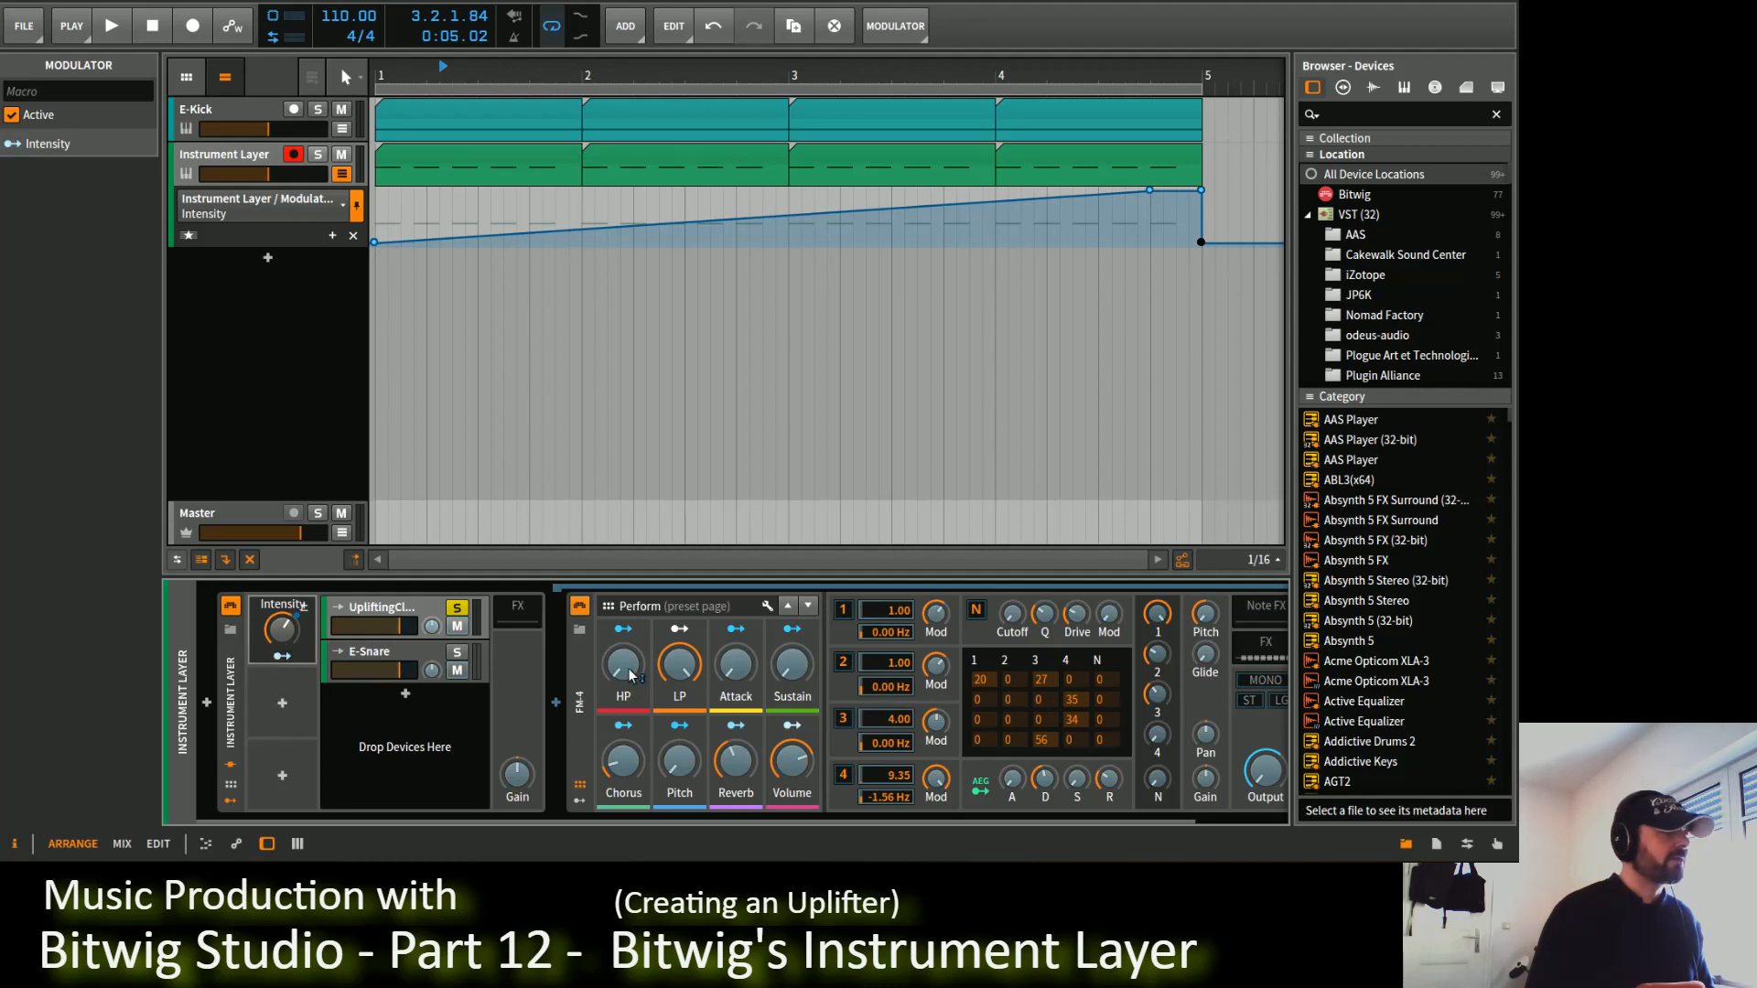
{"action": "left_click_drag", "start_coordinate": [622, 665], "coordinate": [623, 643]}
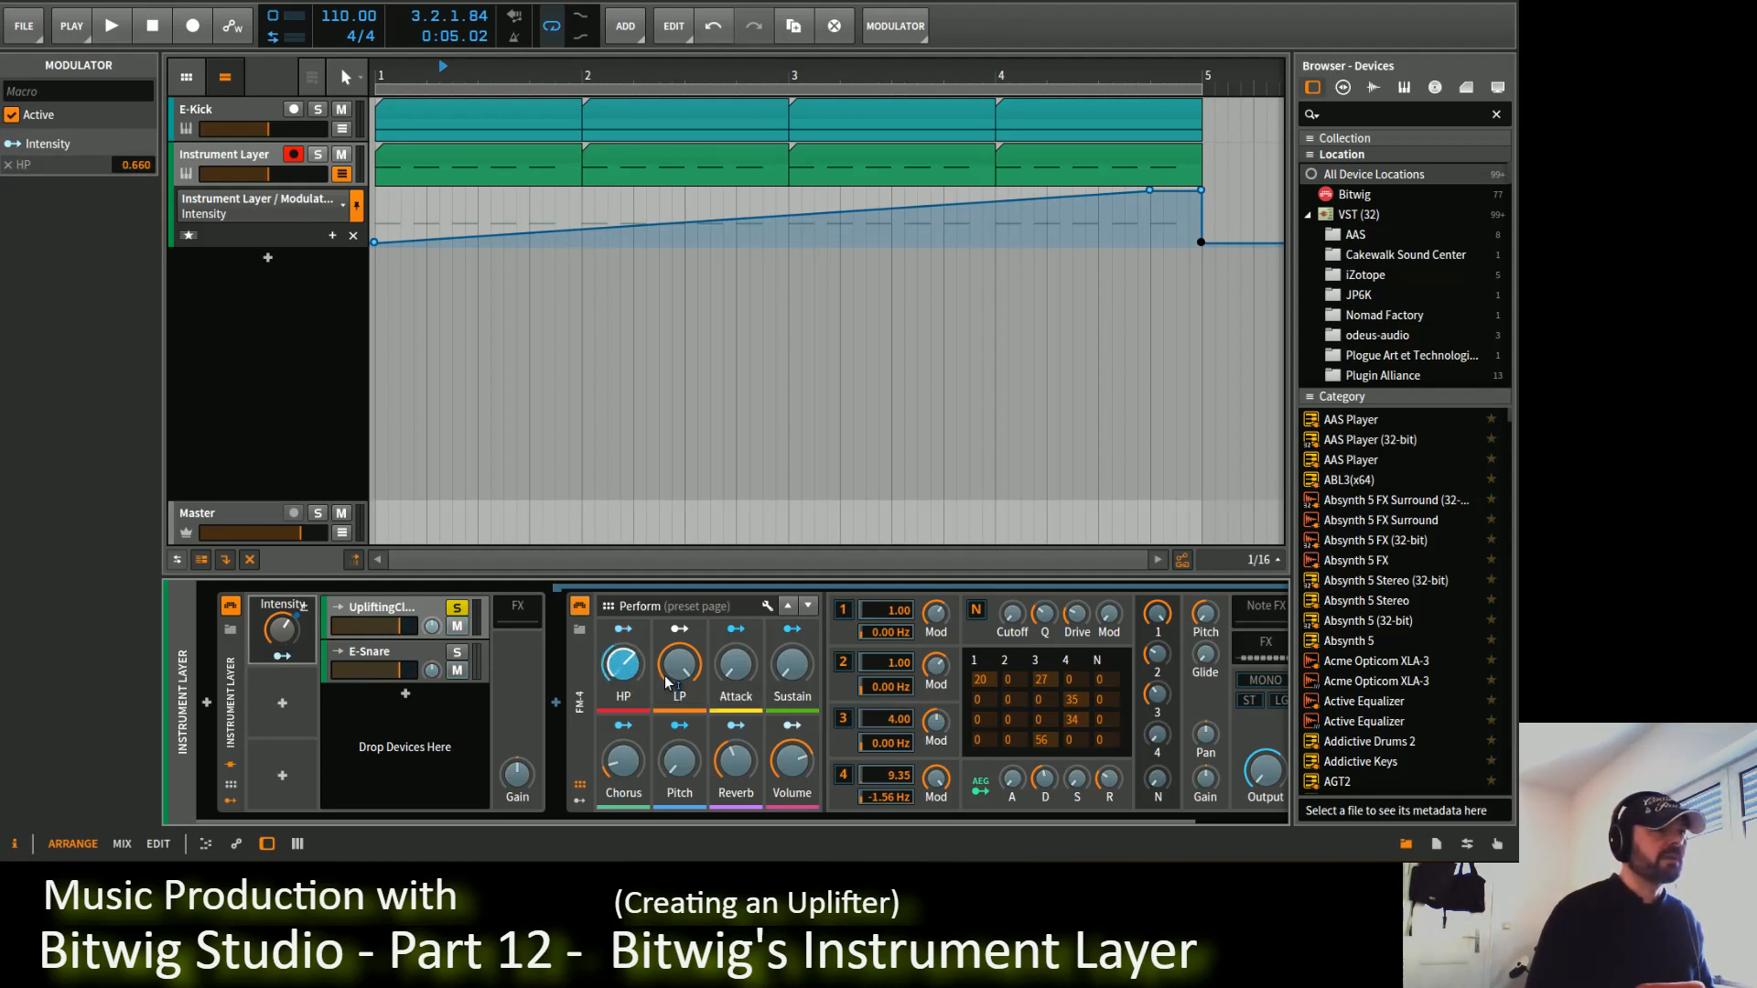
{"action": "left_click_drag", "start_coordinate": [793, 685], "coordinate": [792, 668]}
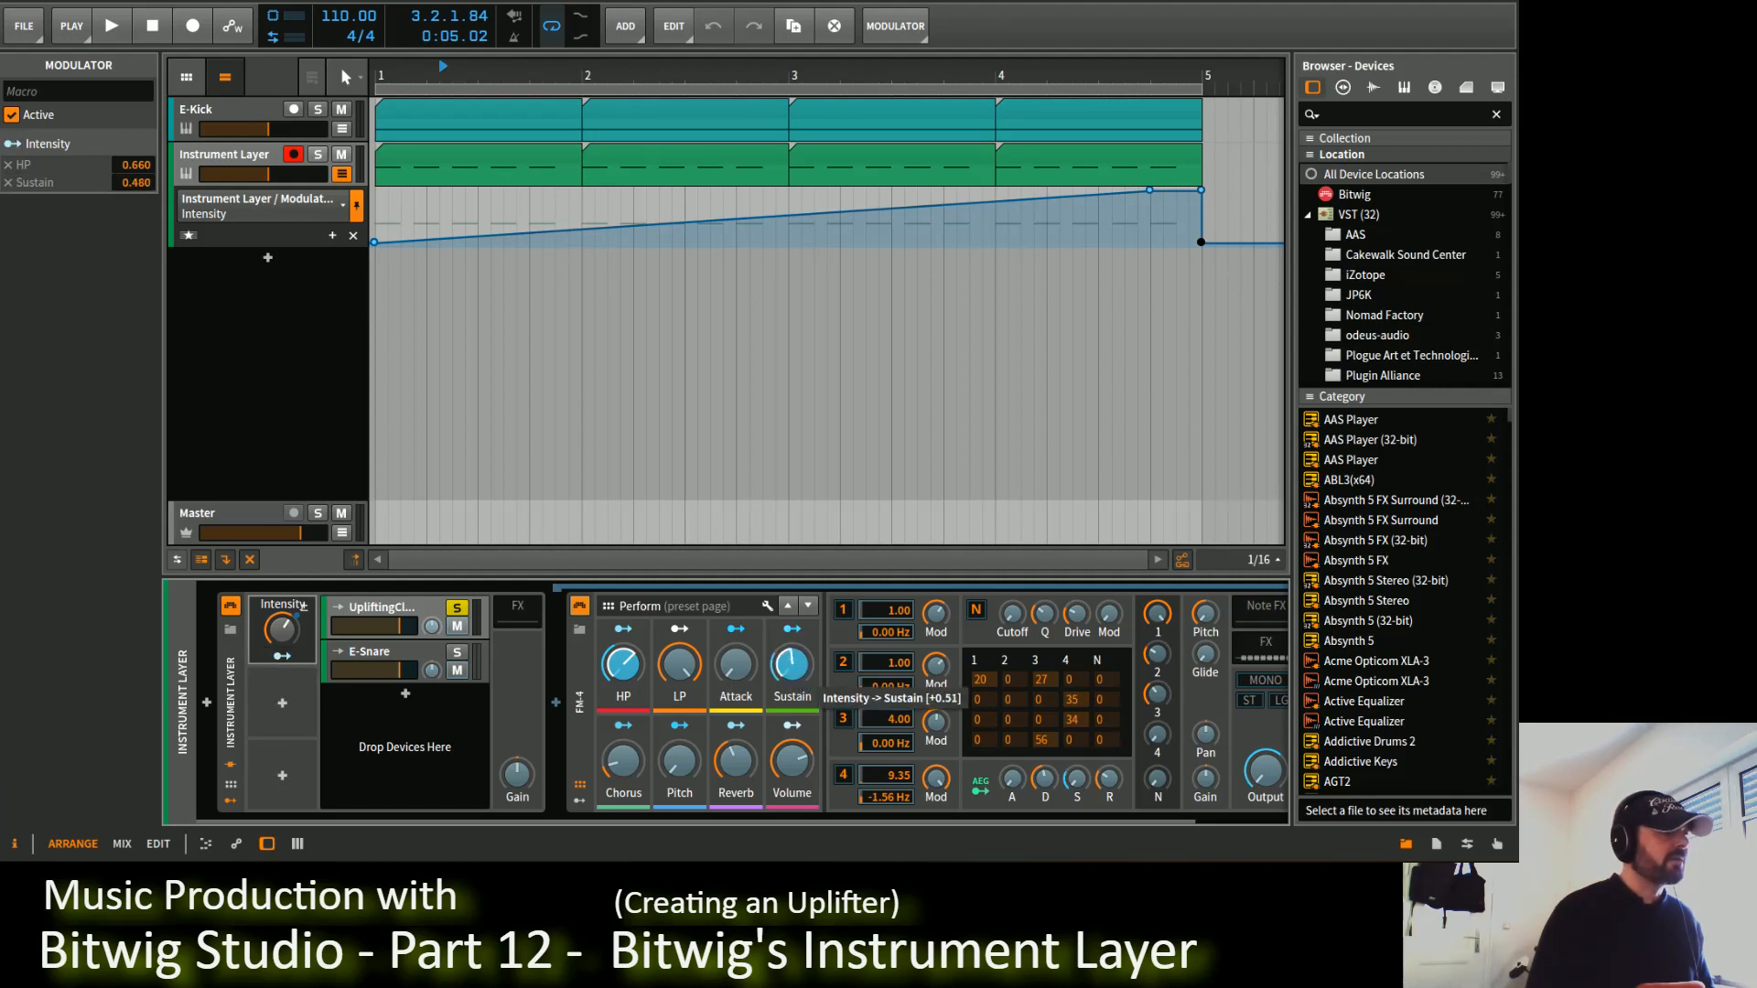
{"action": "left_click_drag", "start_coordinate": [793, 668], "coordinate": [793, 668]}
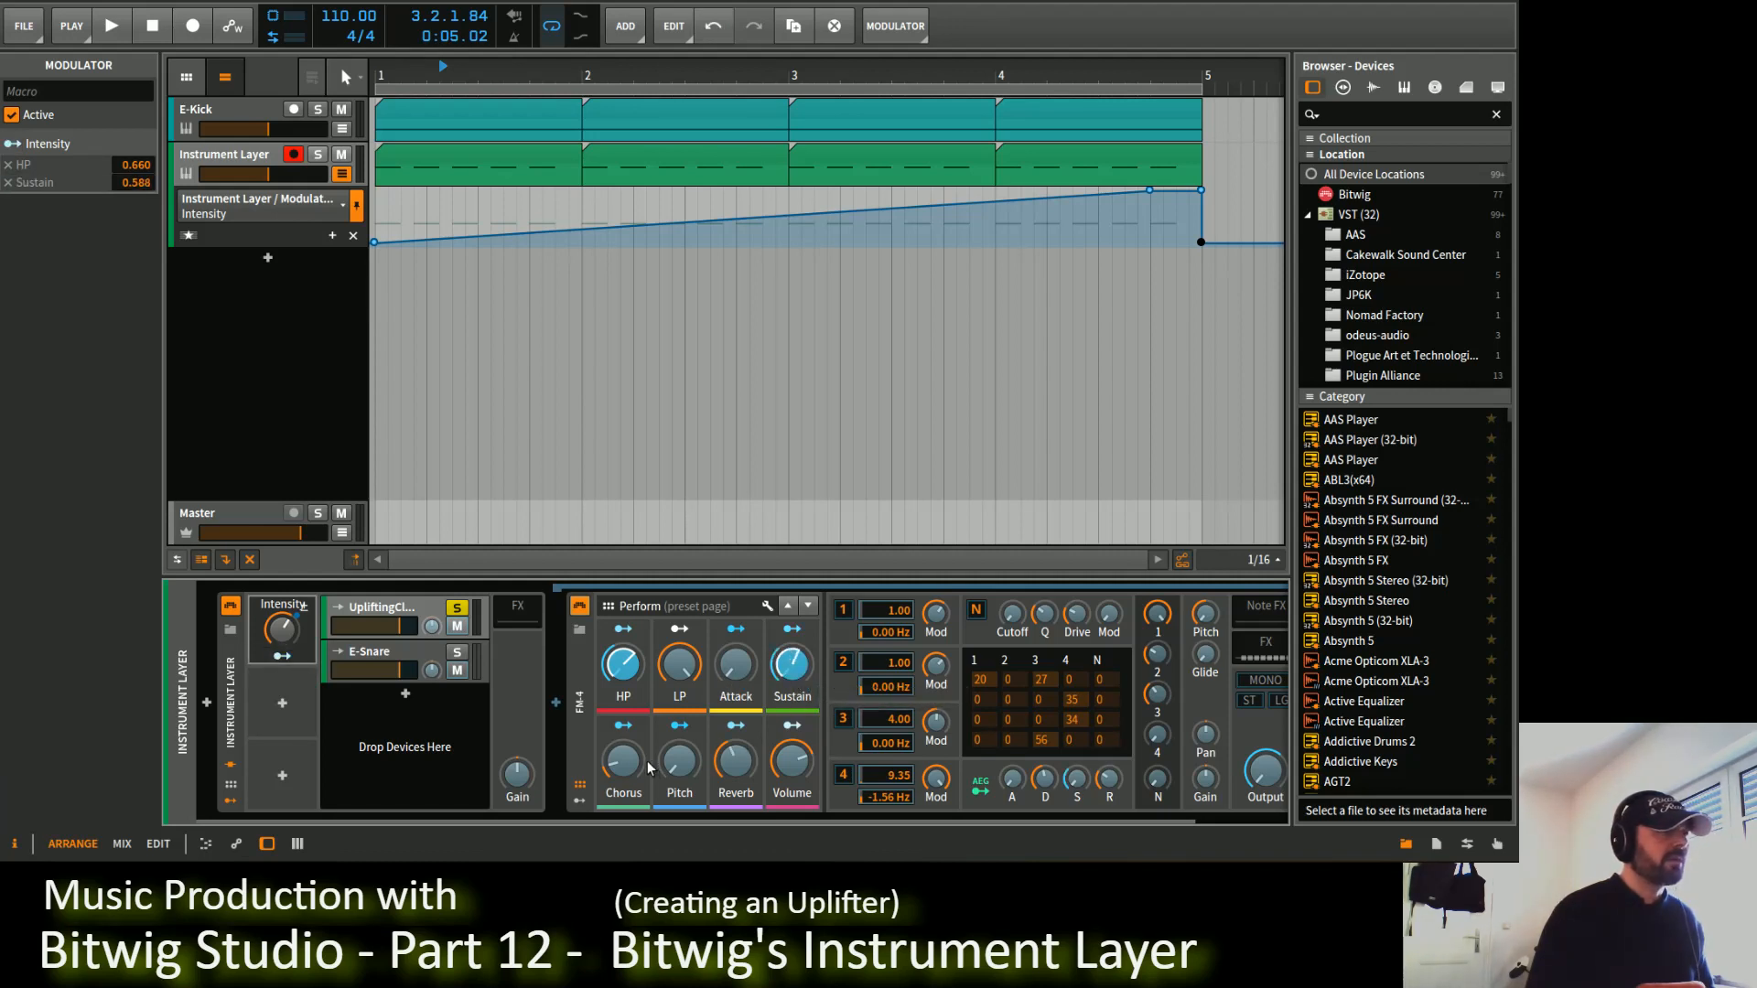
Step: Map Intensity to the FM-4's Chorus at 0.232, Pitch (Math) at 0.548, Volume at 0.120 and Reverb at 0.160
{"action": "left_click_drag", "start_coordinate": [638, 767], "coordinate": [679, 752]}
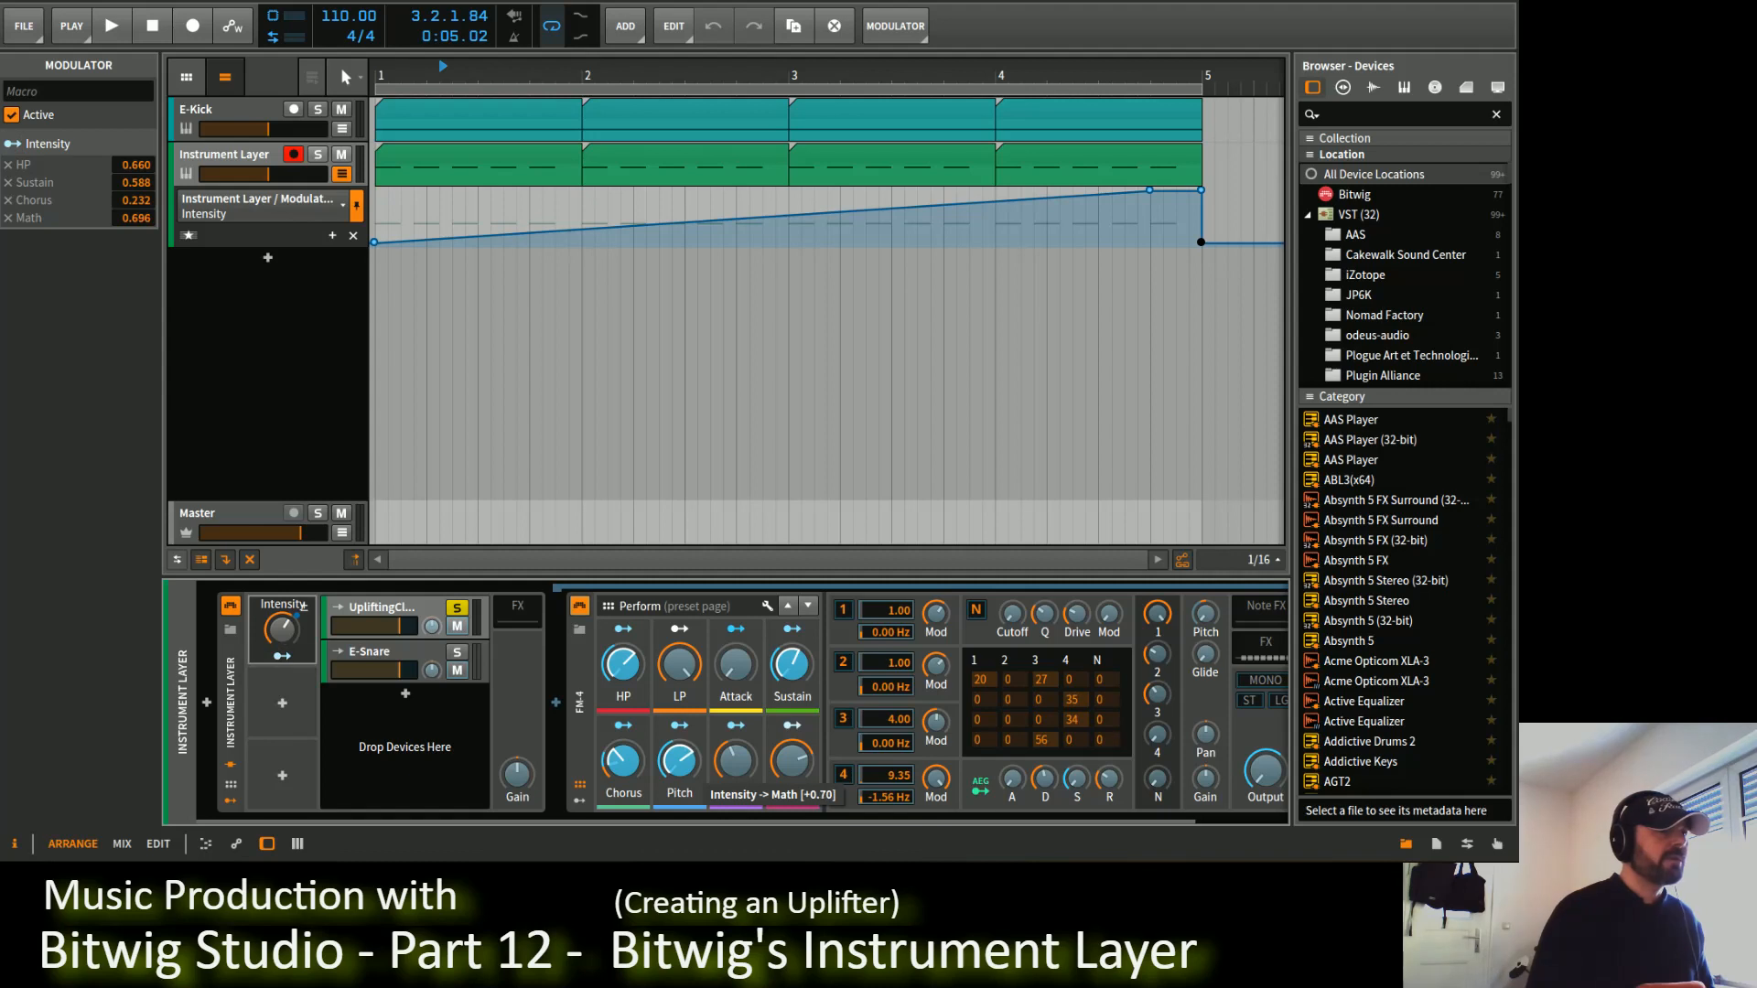
{"action": "left_click_drag", "start_coordinate": [689, 778], "coordinate": [689, 780]}
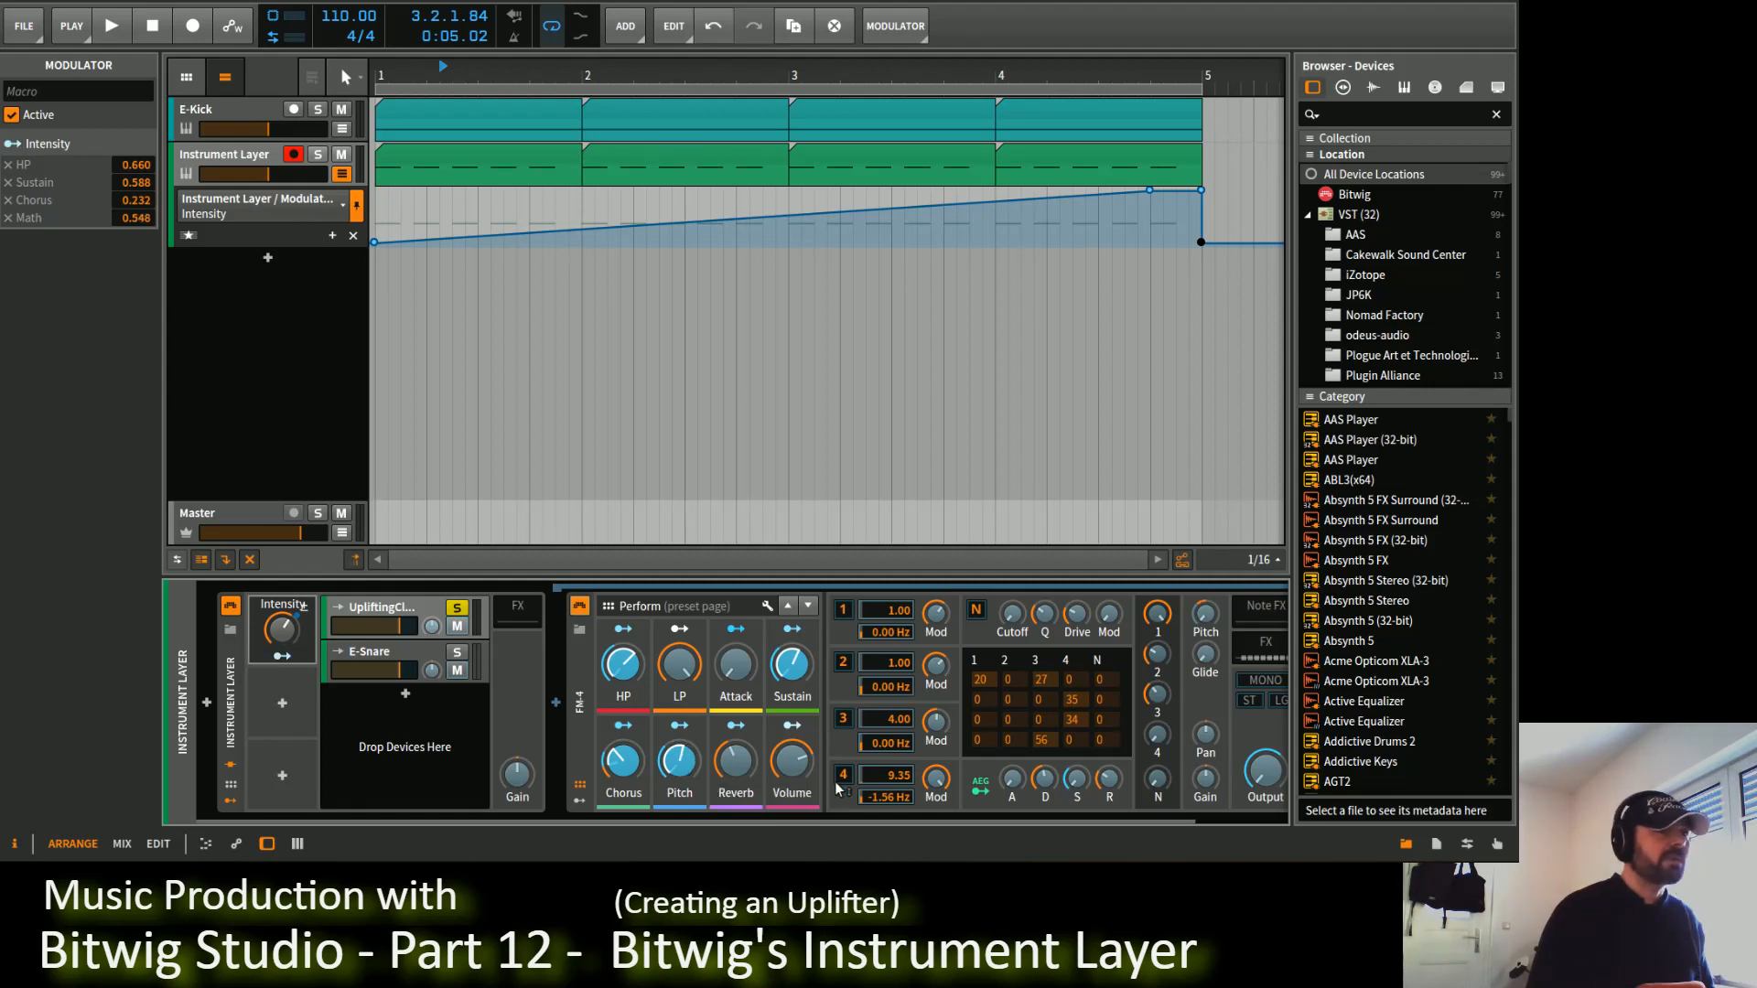
{"action": "left_click_drag", "start_coordinate": [806, 776], "coordinate": [738, 761]}
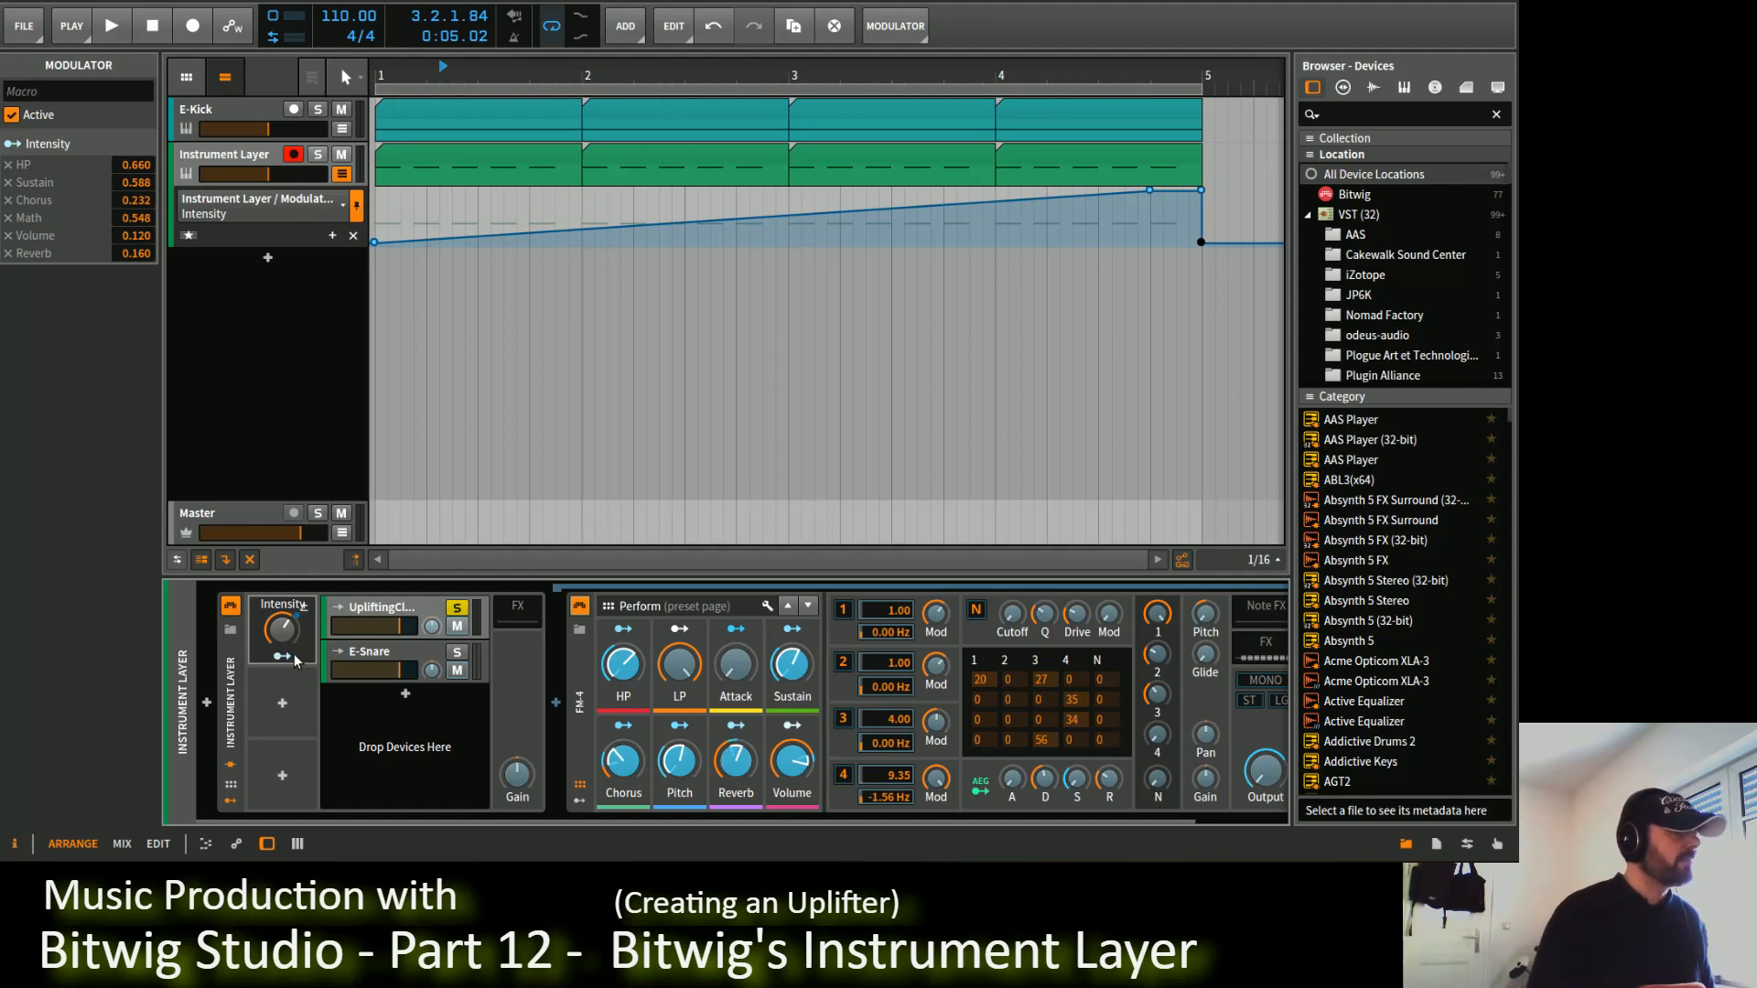
Step: Play the four-bar loop from bar 1 to hear the Intensity modulation build up
{"action": "key", "text": "space"}
{"action": "key", "text": "space"}
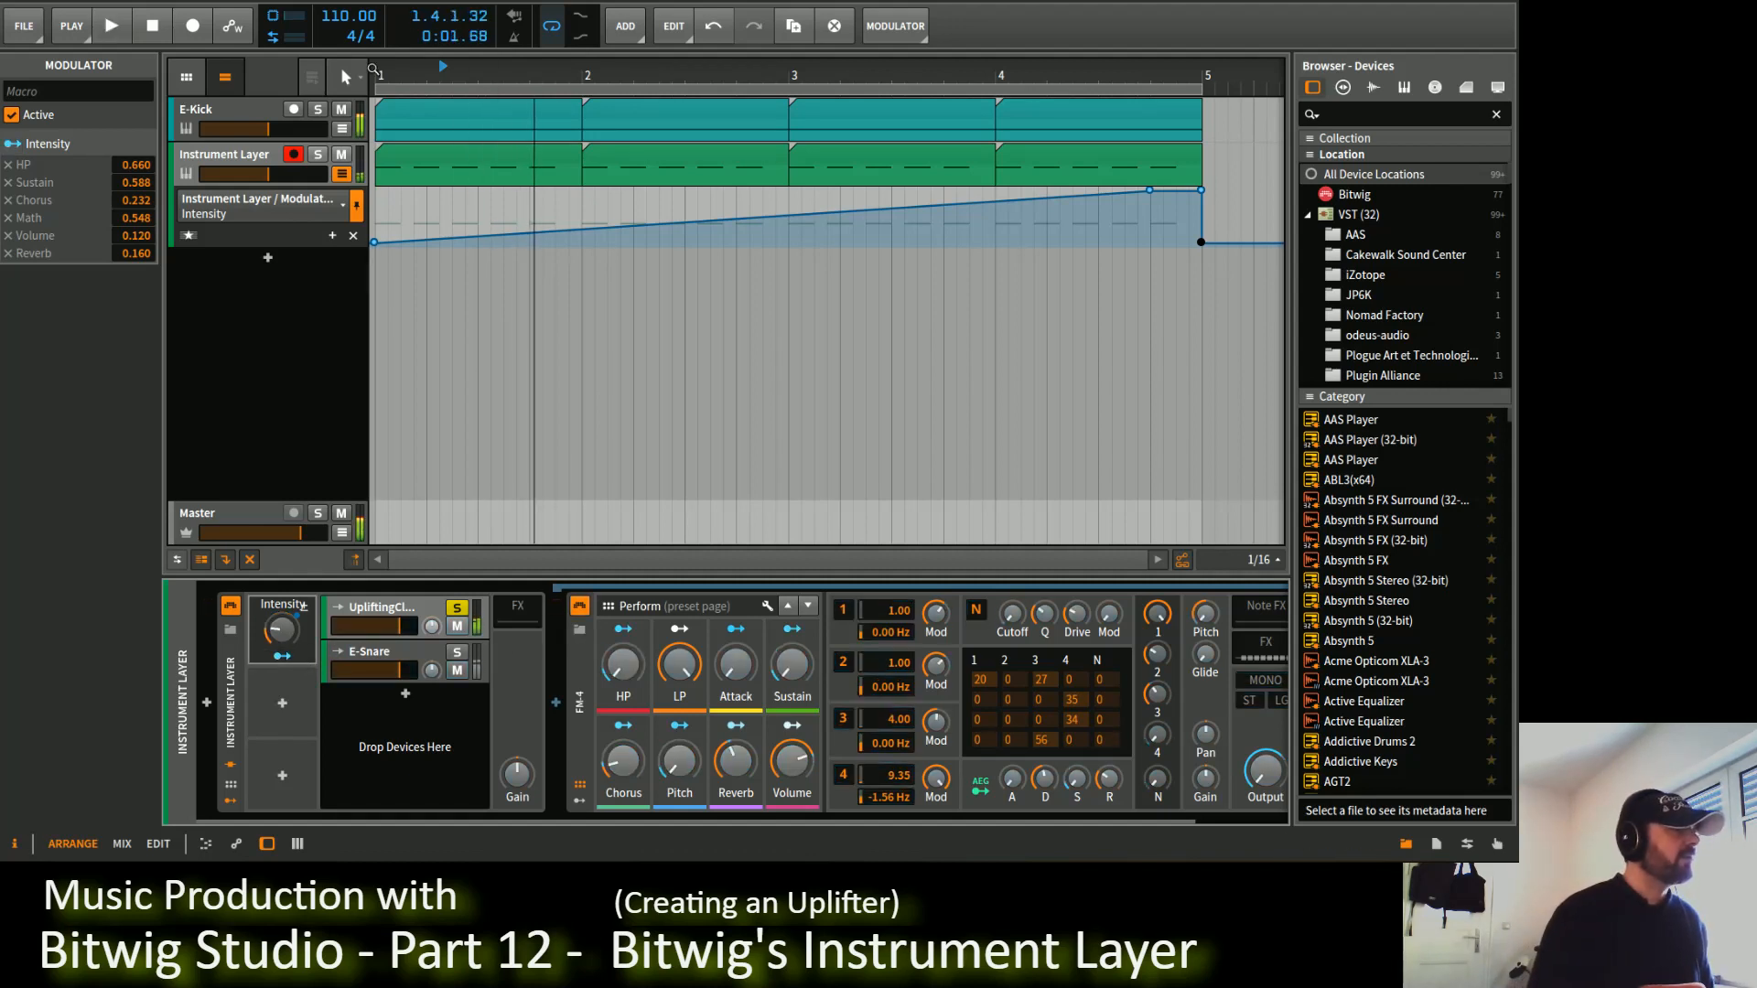
{"action": "key", "text": "space"}
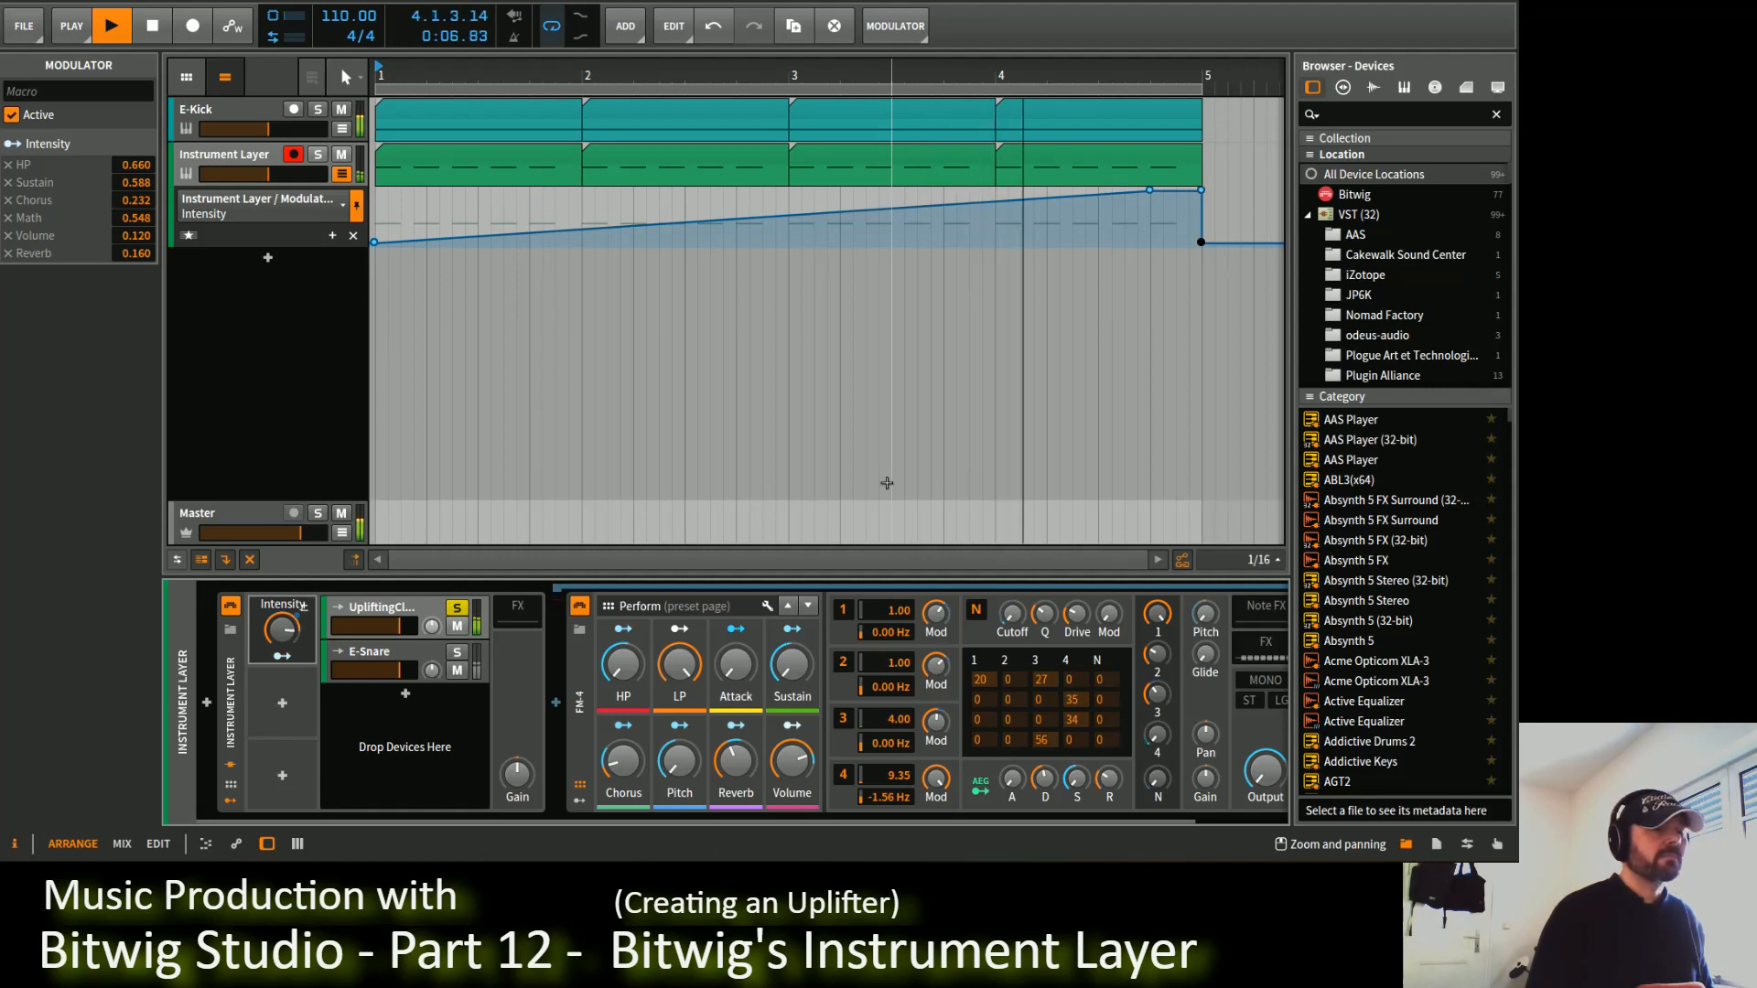
{"action": "key", "text": "space"}
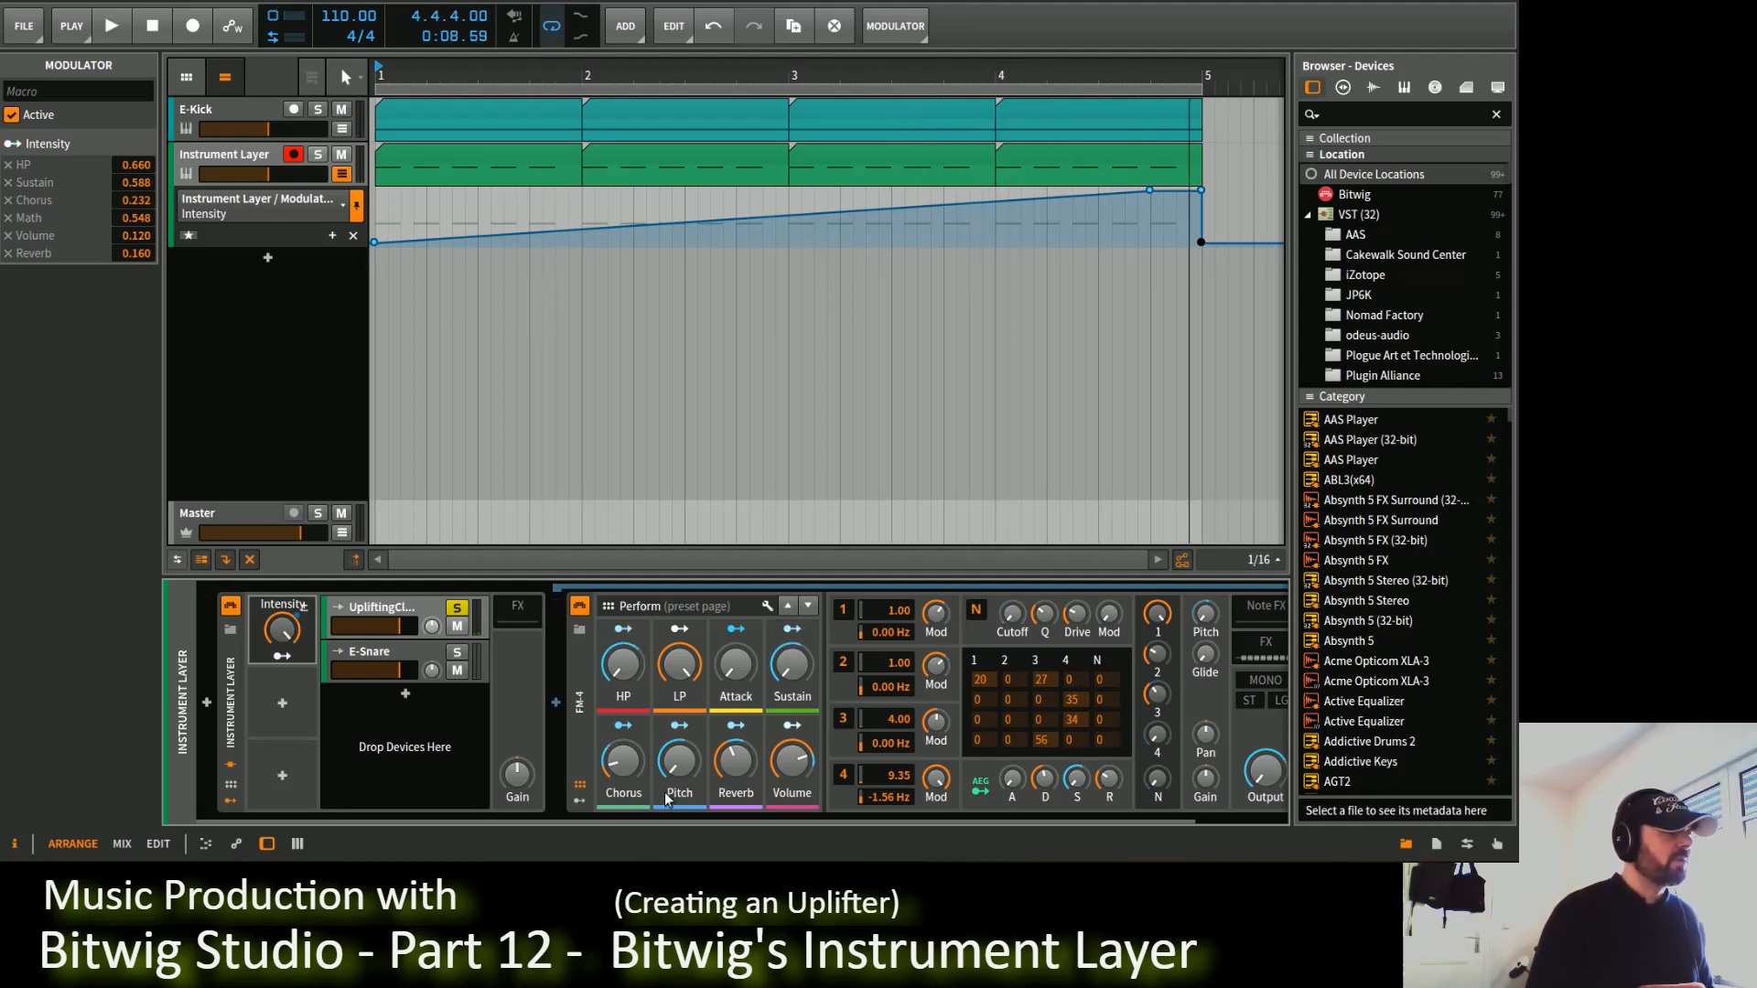
Step: Show the FM-4's modulators, expand the Classic LFO and examine its modulation targets
{"action": "left_click_drag", "start_coordinate": [548, 828], "coordinate": [646, 826]}
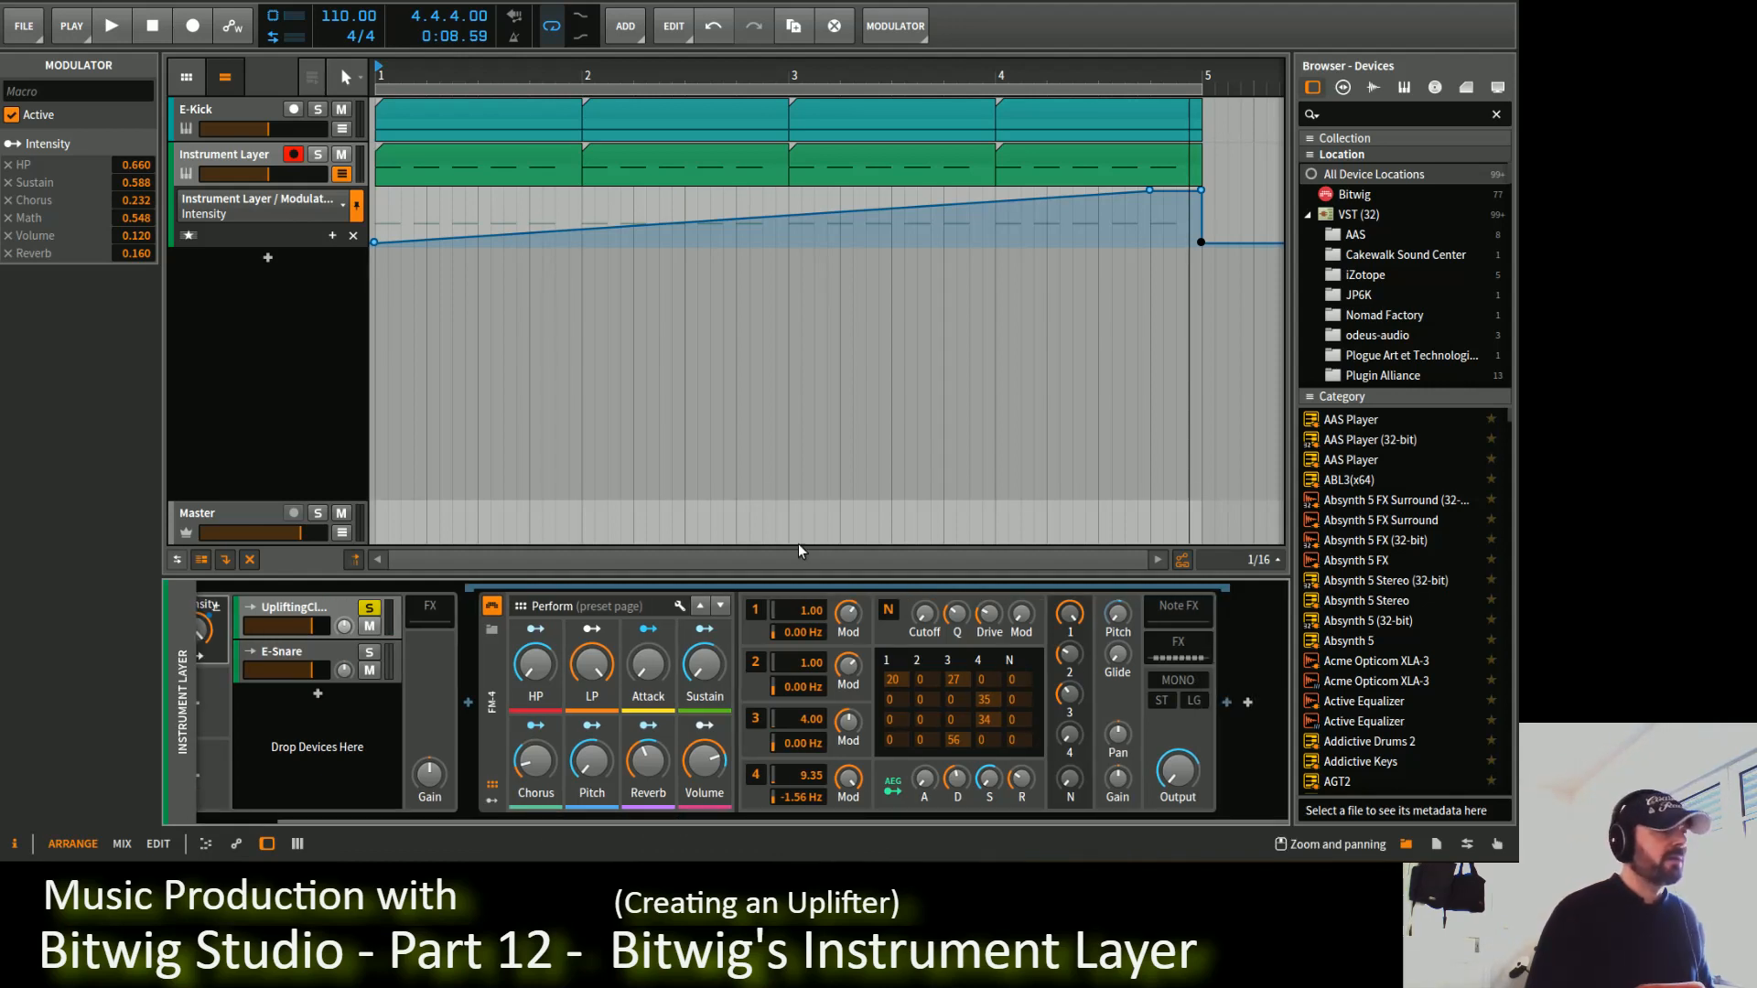
{"action": "left_click", "coordinate": [491, 802]}
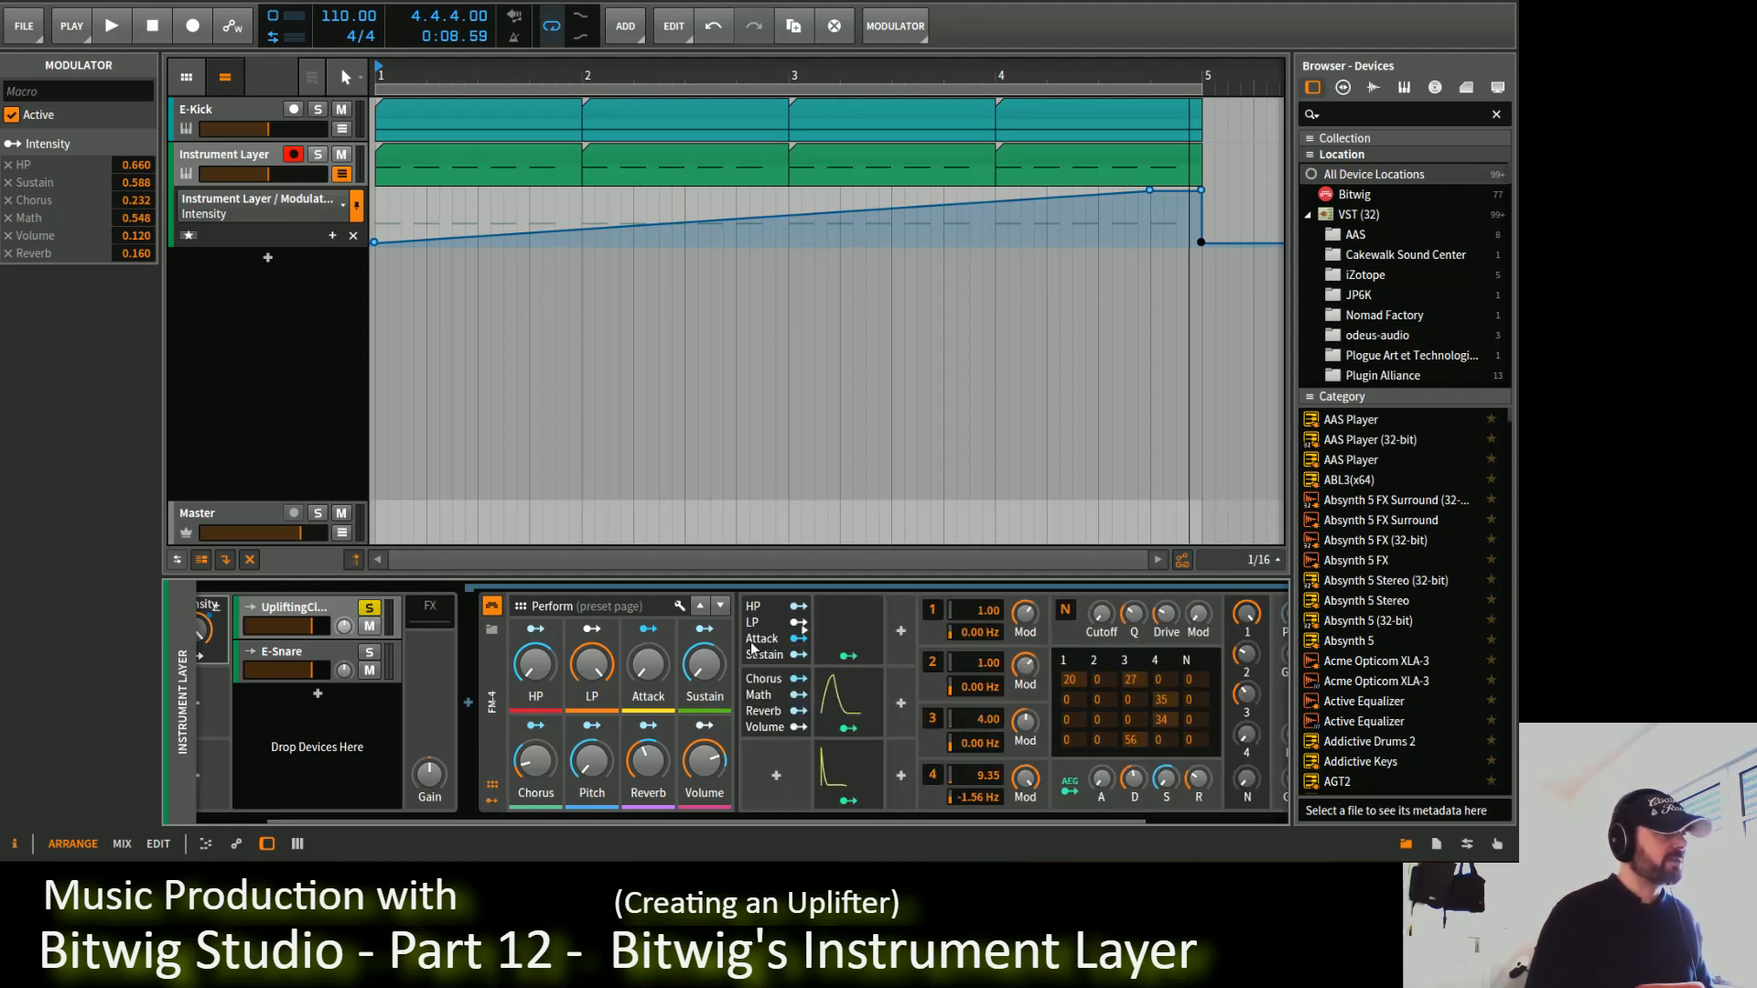
{"action": "left_click", "coordinate": [875, 631]}
{"action": "scroll", "coordinate": [1097, 818], "scroll_direction": "right", "scroll_amount": 4}
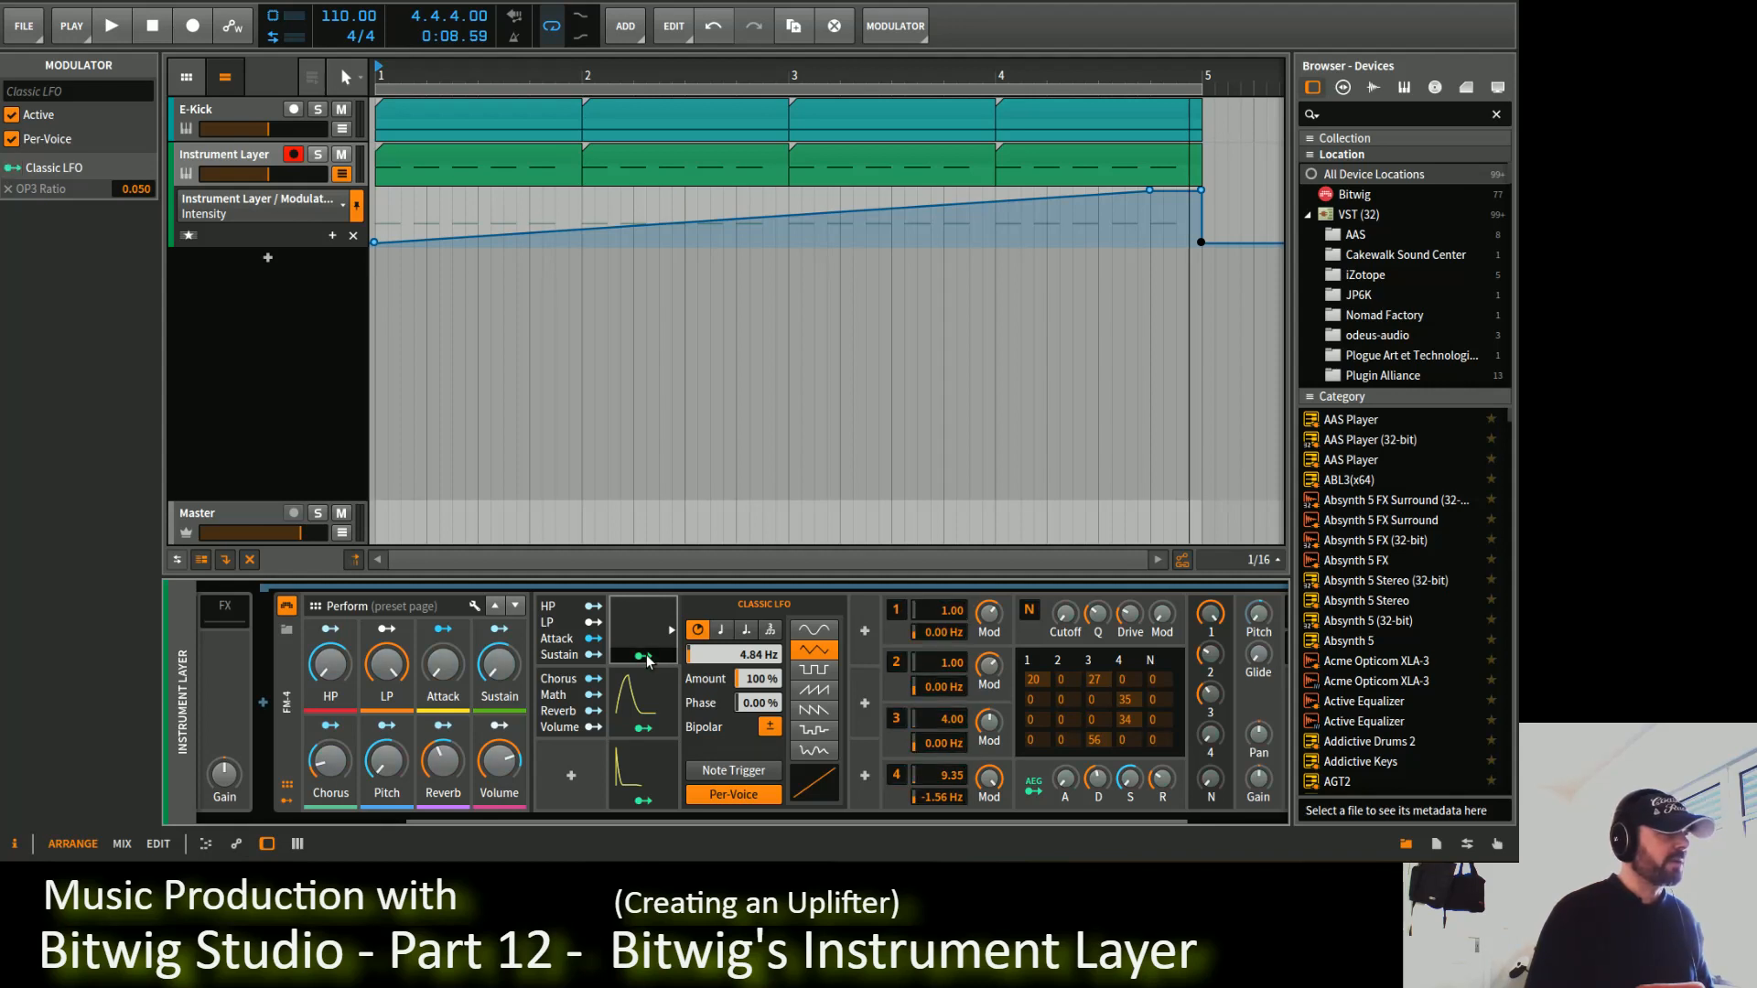
{"action": "left_click", "coordinate": [646, 657]}
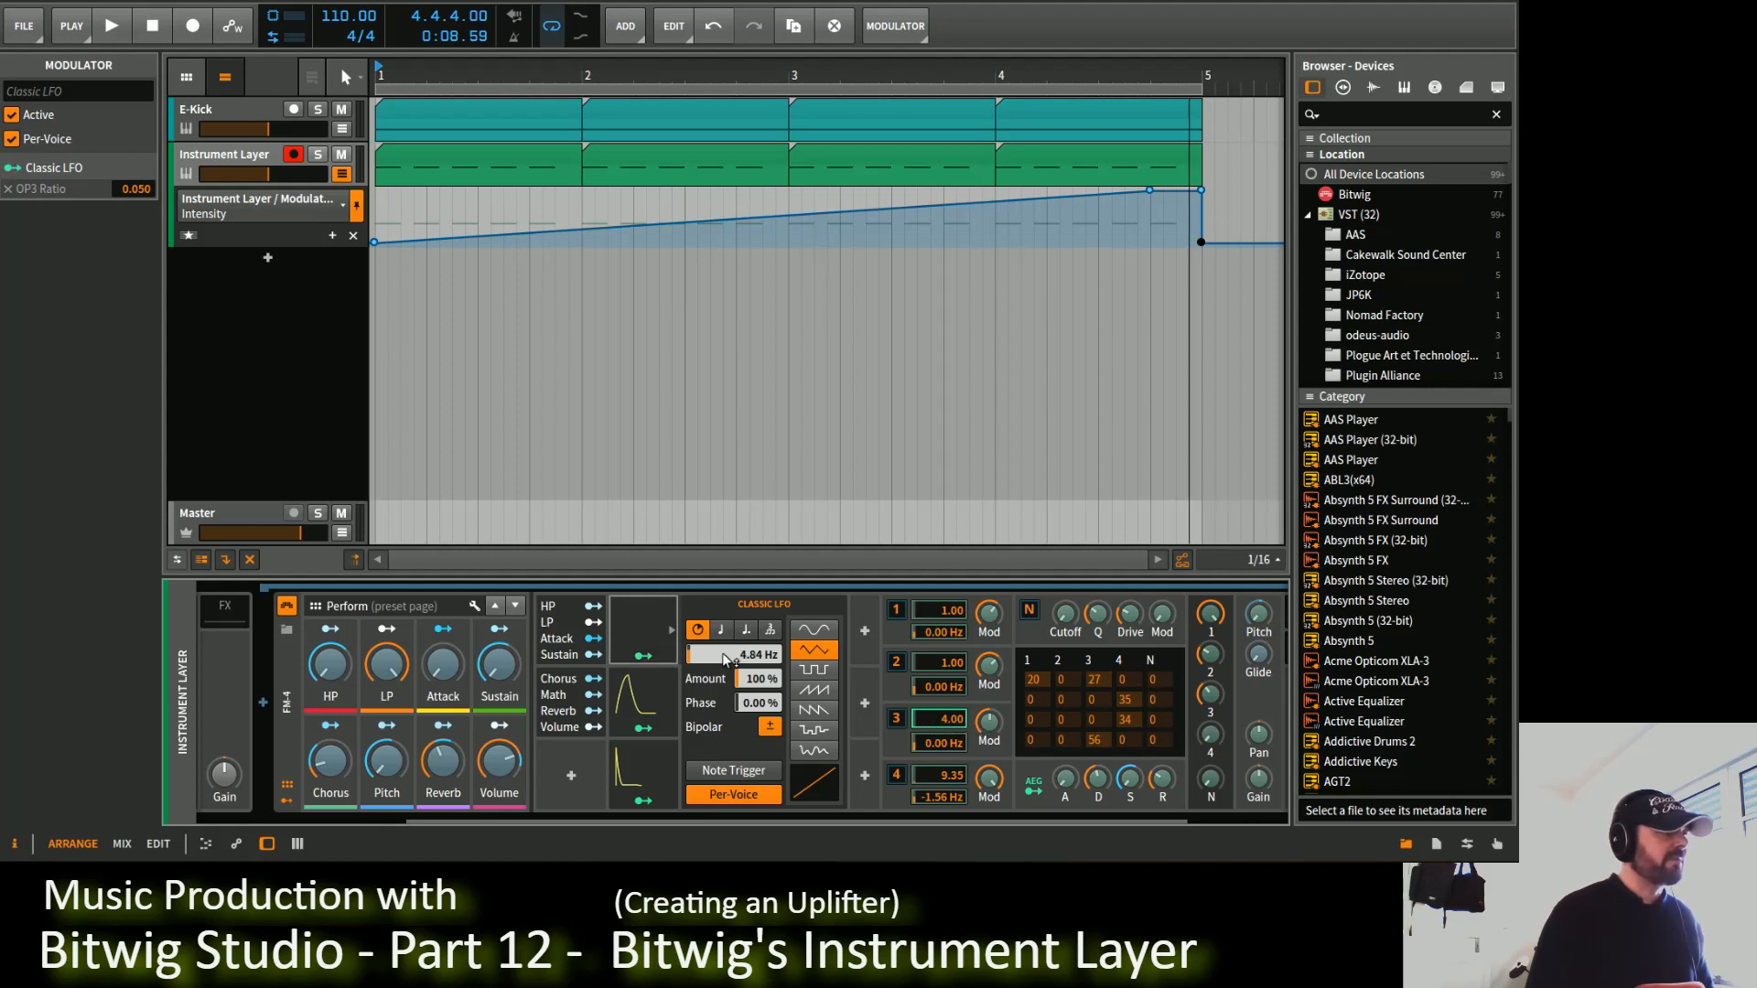
{"action": "right_click", "coordinate": [644, 659]}
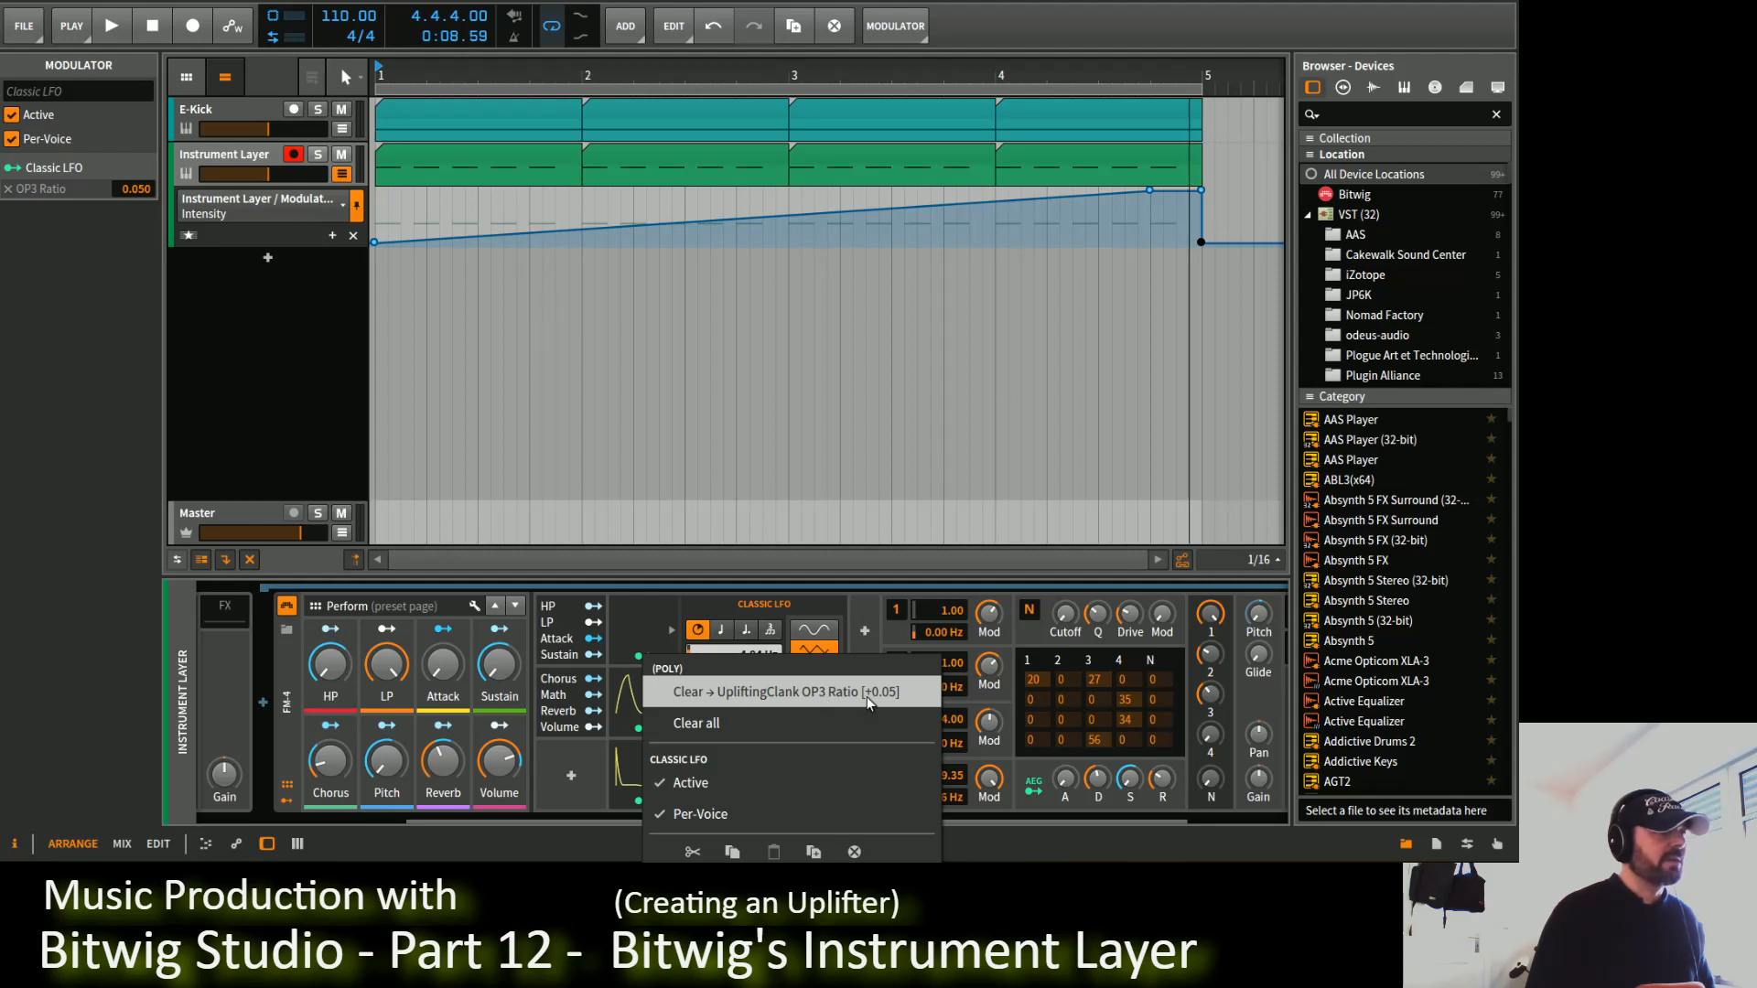
{"action": "left_click", "coordinate": [642, 633]}
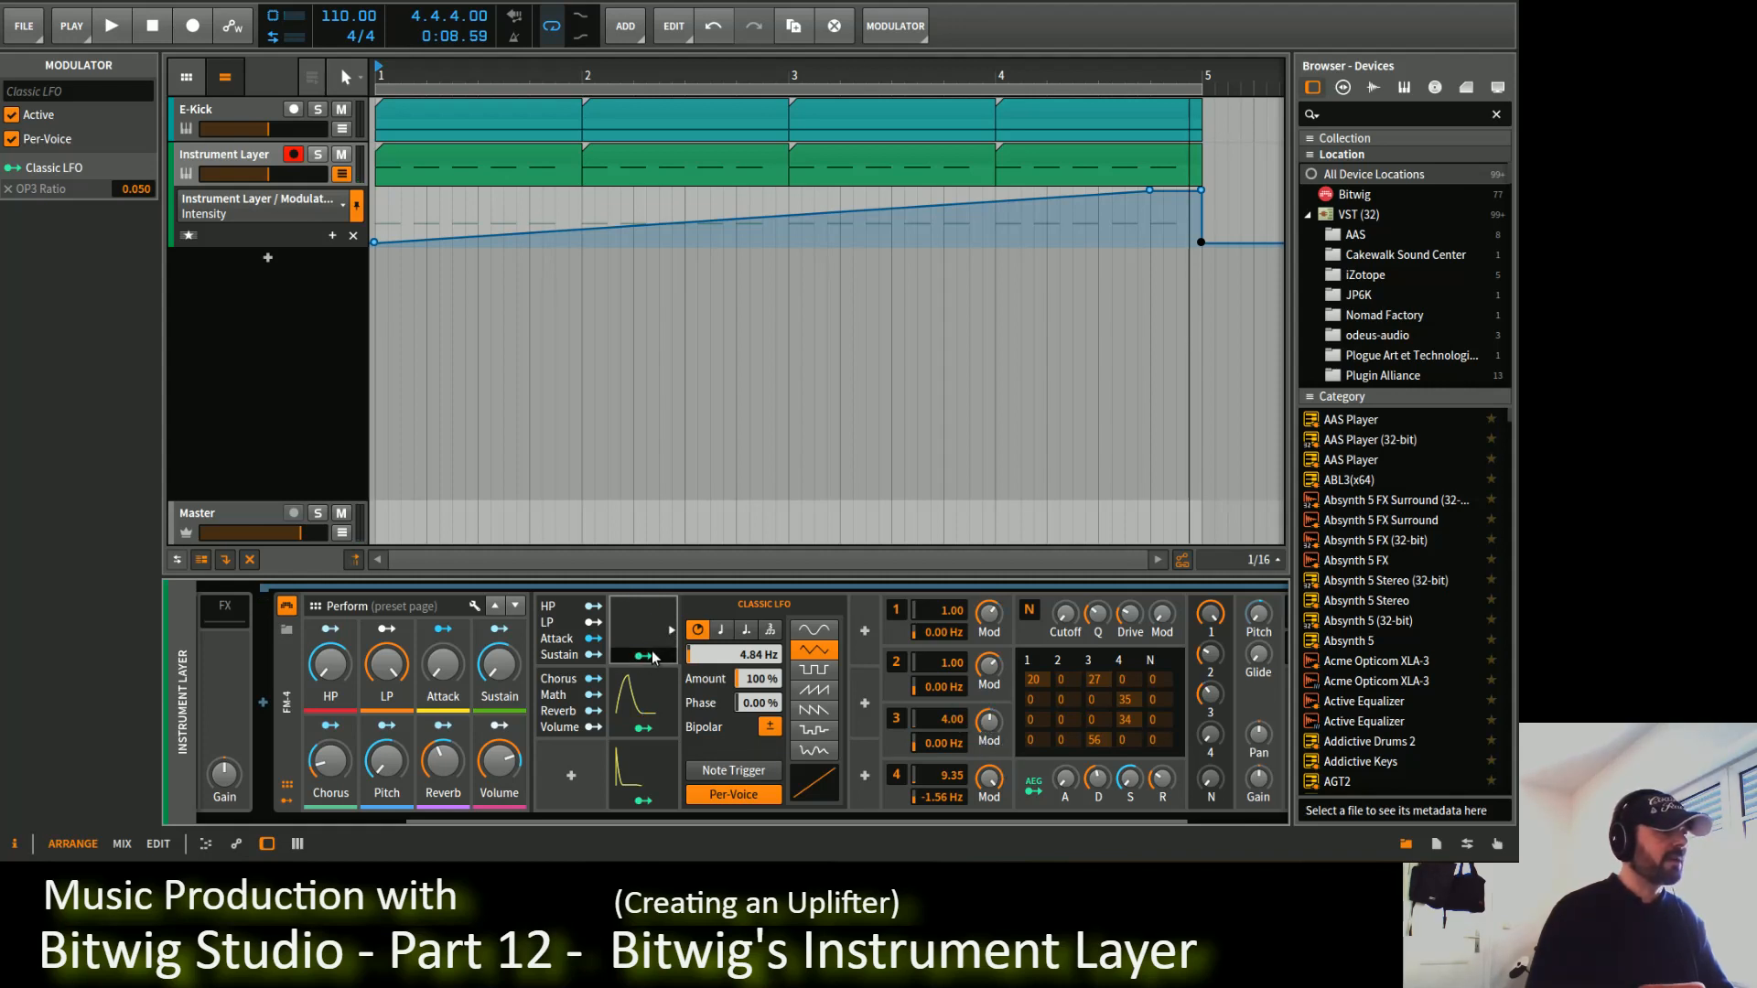
Step: Set the Classic LFO's rate to 6.35 Hz and its OP3 Ratio modulation to 0.106
{"action": "left_click_drag", "start_coordinate": [926, 721], "coordinate": [927, 688]}
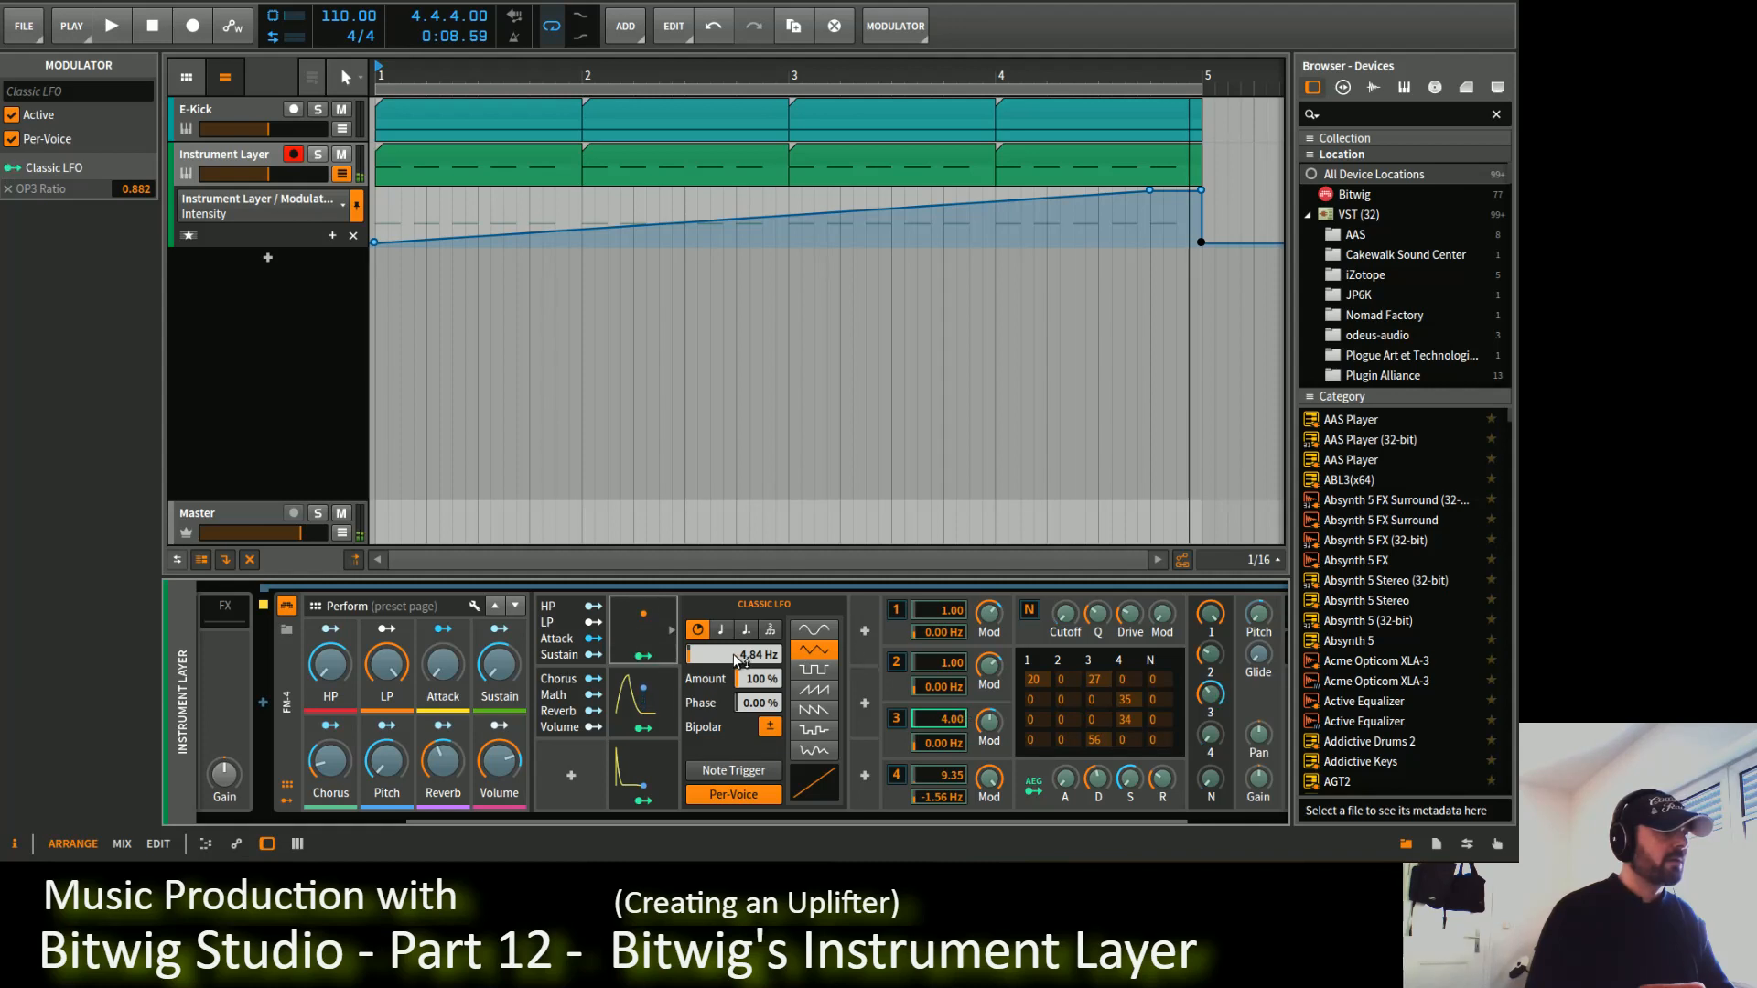
{"action": "left_click_drag", "start_coordinate": [746, 655], "coordinate": [746, 654]}
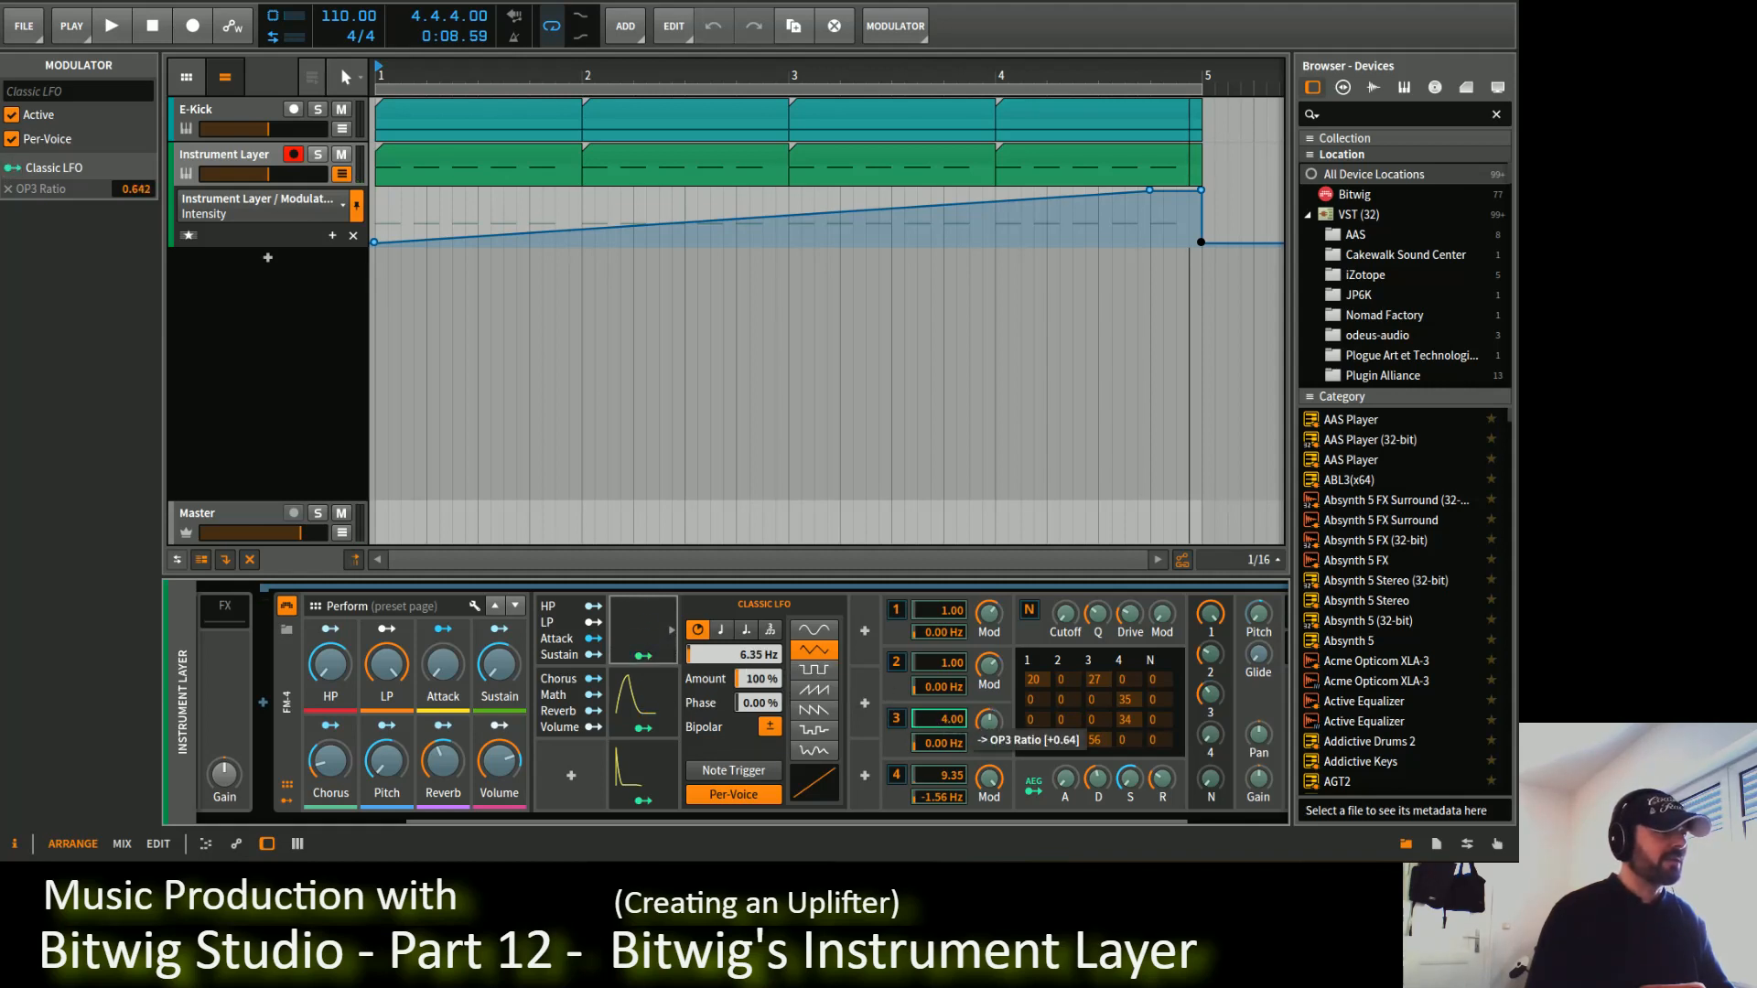
{"action": "mouse_move", "coordinate": [949, 723]}
{"action": "left_mouse_down"}
{"action": "mouse_move", "coordinate": [949, 740]}
{"action": "mouse_move", "coordinate": [938, 721]}
{"action": "left_mouse_up"}
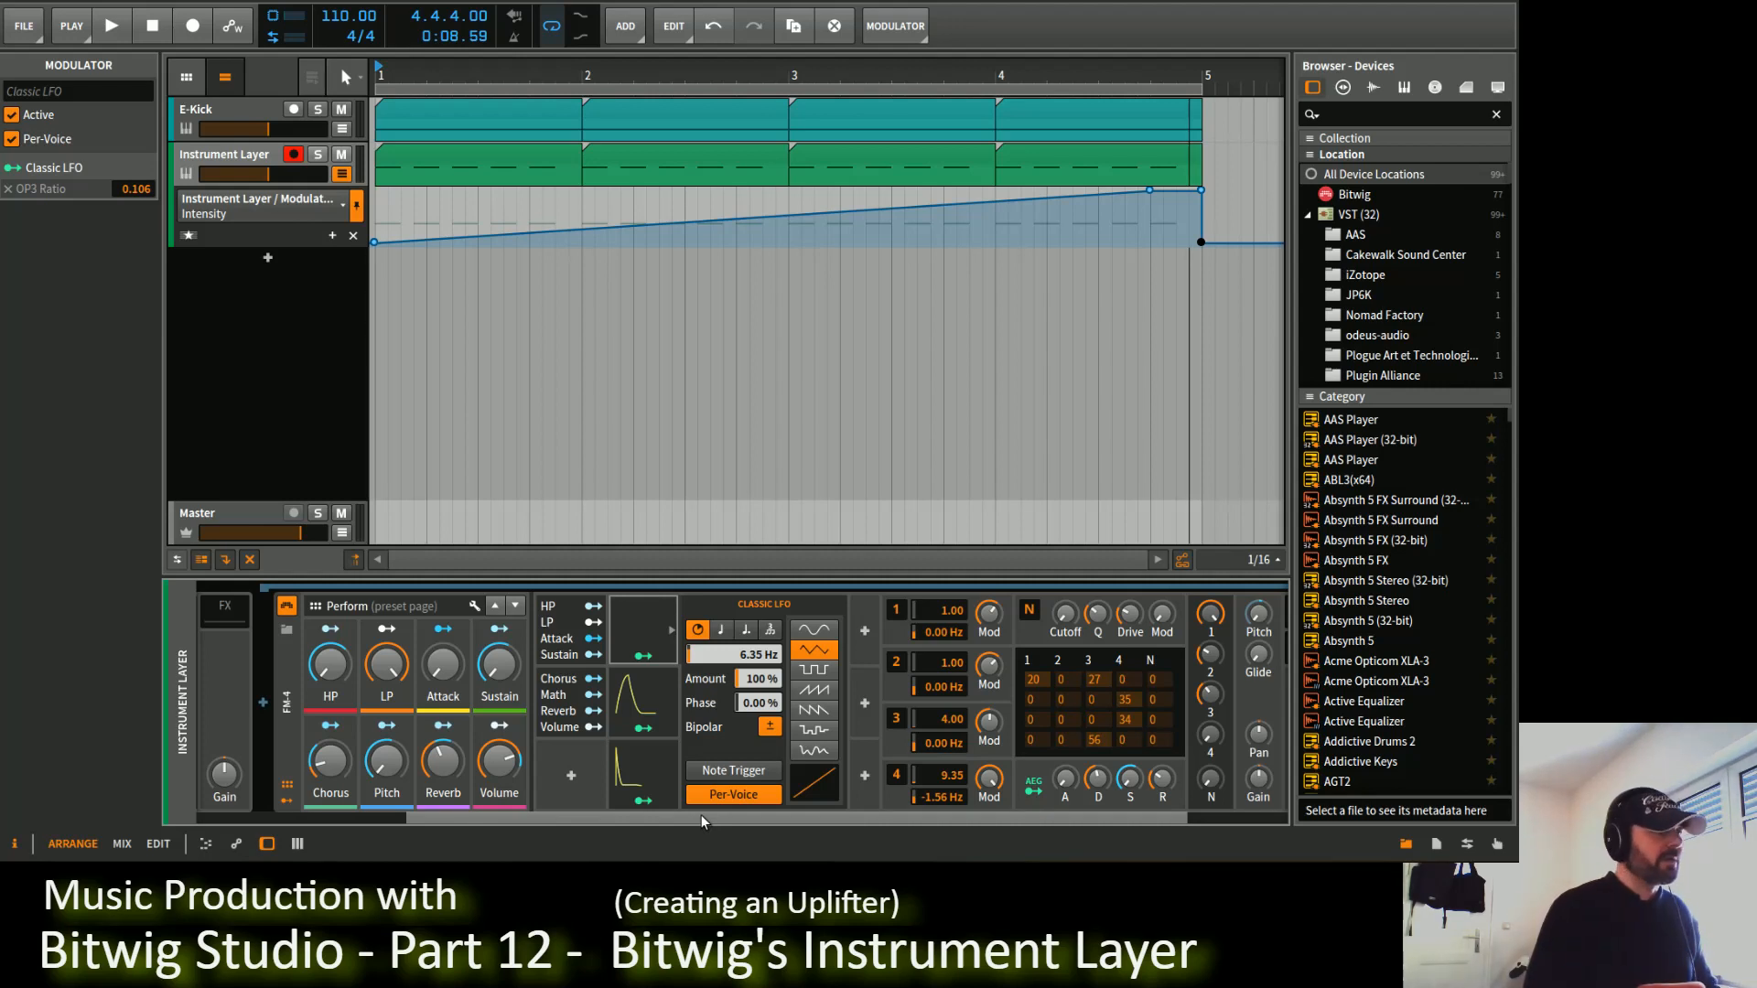
Step: Reduce the Classic LFO's Amount to 0%
{"action": "left_click_drag", "start_coordinate": [701, 814], "coordinate": [473, 838]}
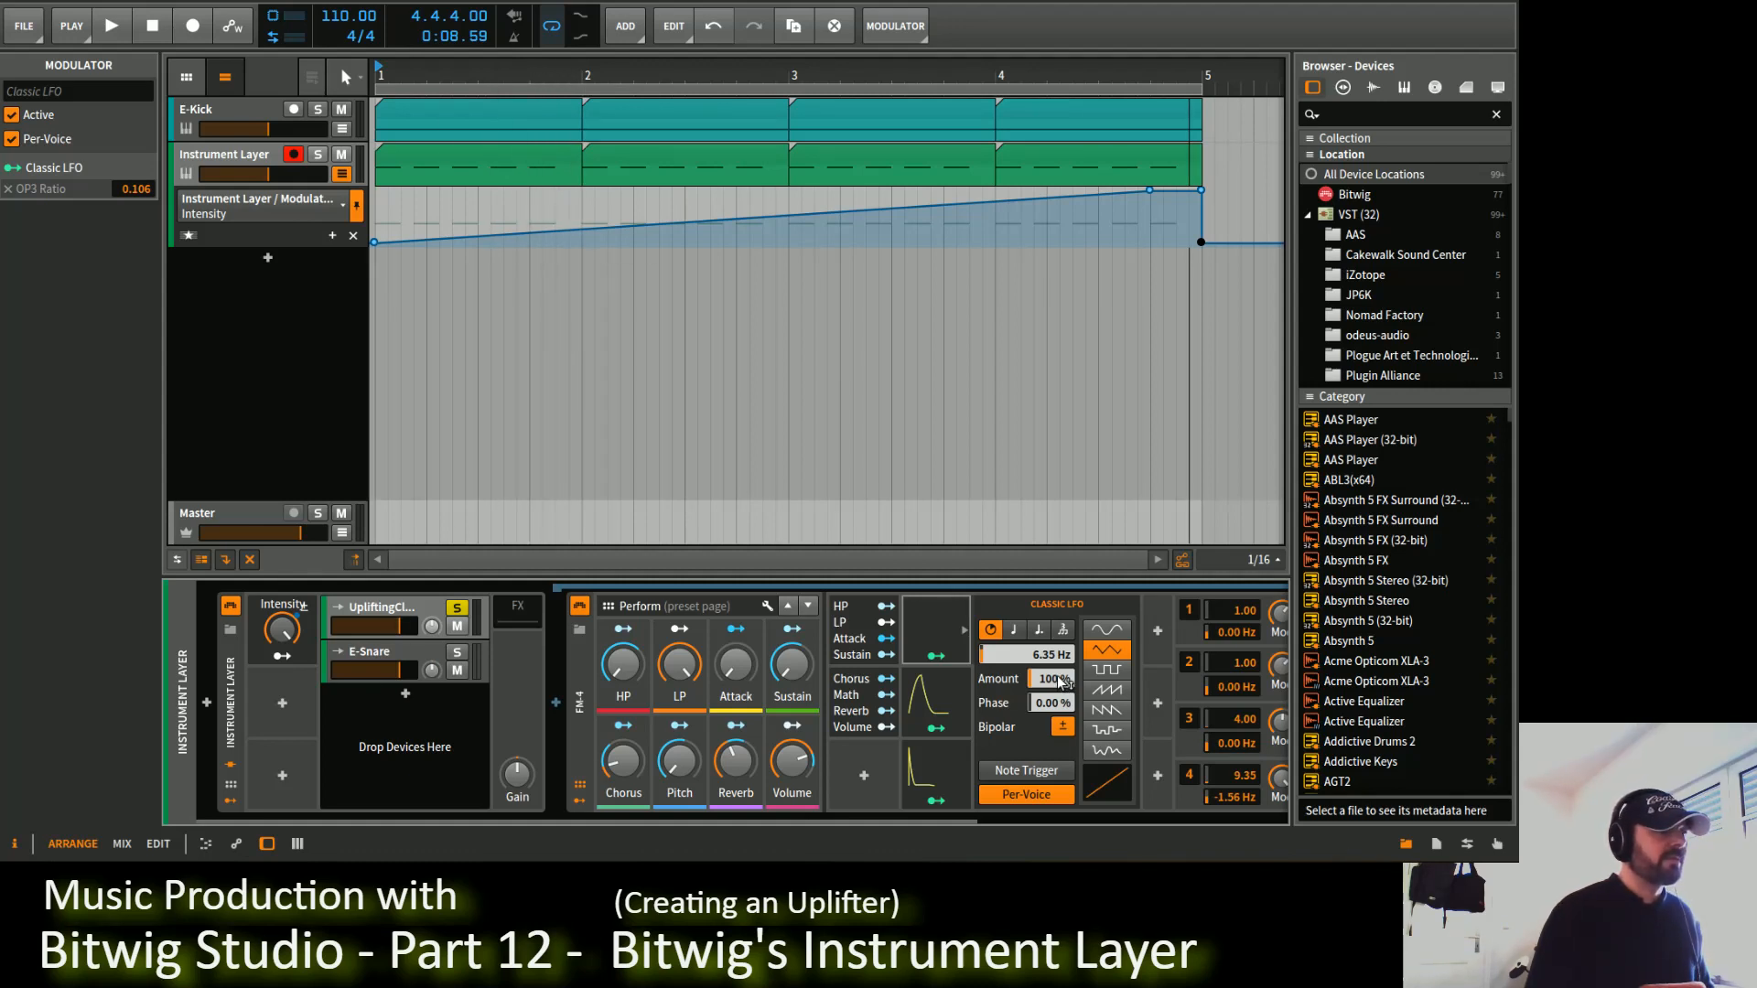
{"action": "mouse_move", "coordinate": [1048, 687]}
{"action": "left_mouse_down"}
{"action": "mouse_move", "coordinate": [1048, 732]}
{"action": "mouse_move", "coordinate": [1053, 679]}
{"action": "left_mouse_up"}
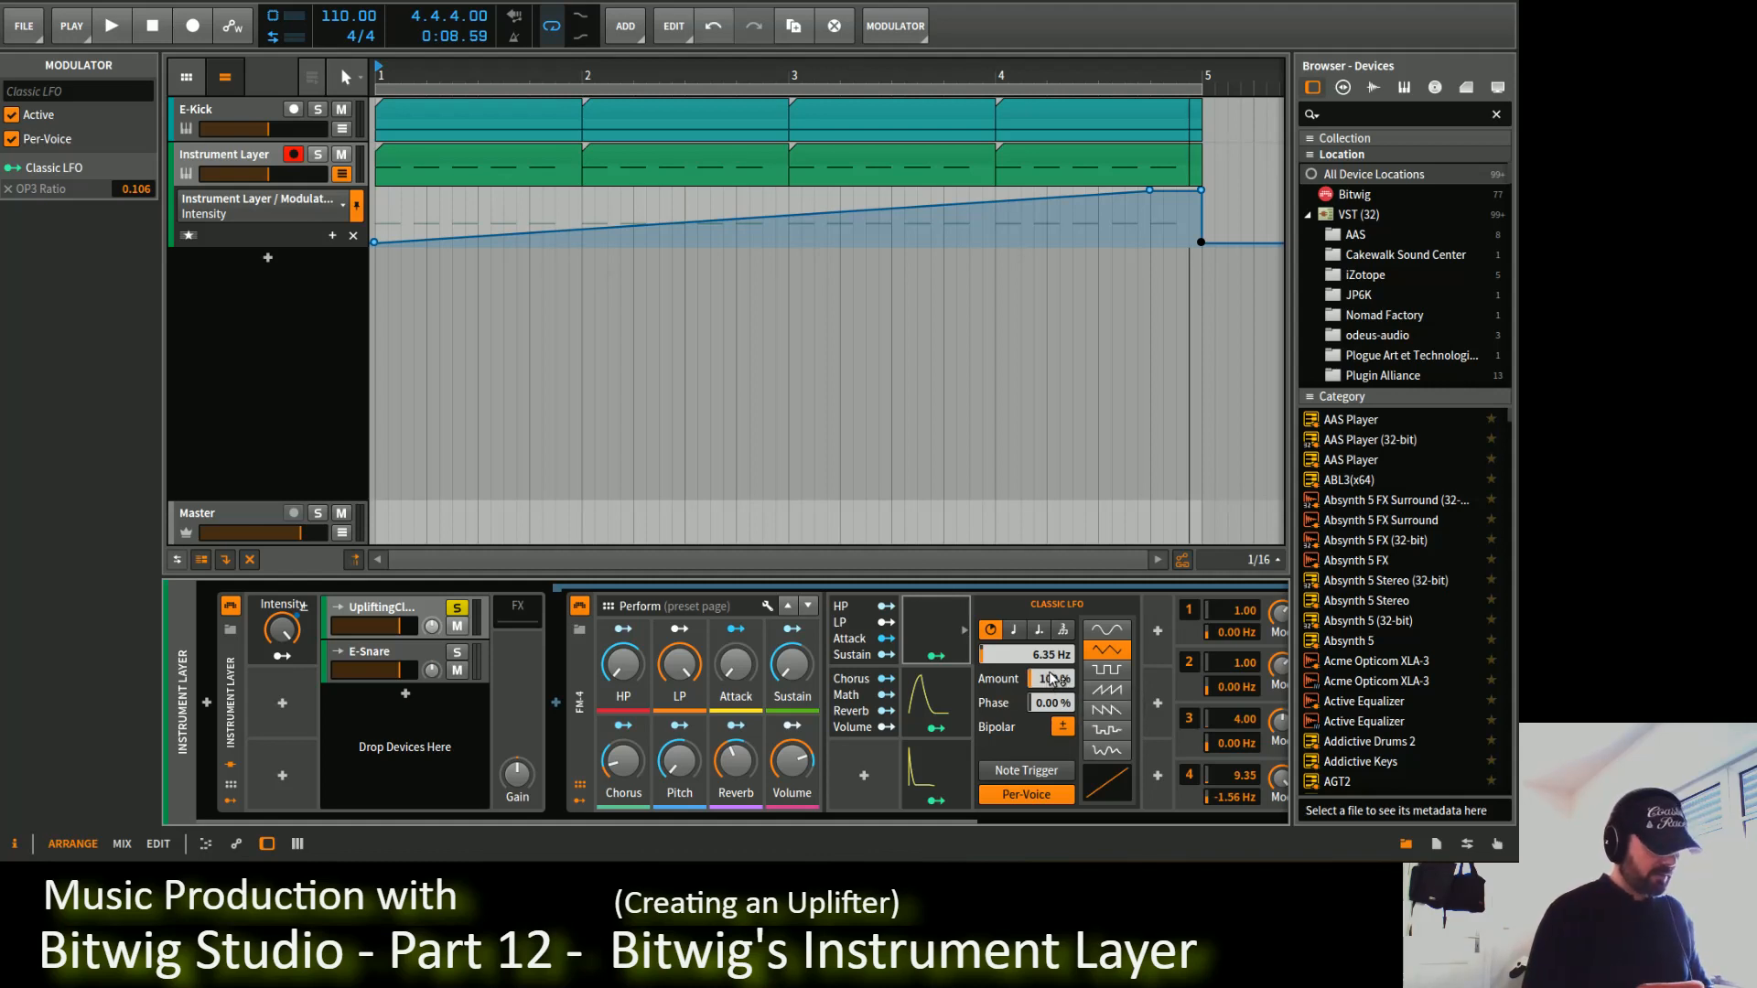
{"action": "scroll", "coordinate": [916, 822], "scroll_direction": "right", "scroll_amount": 3}
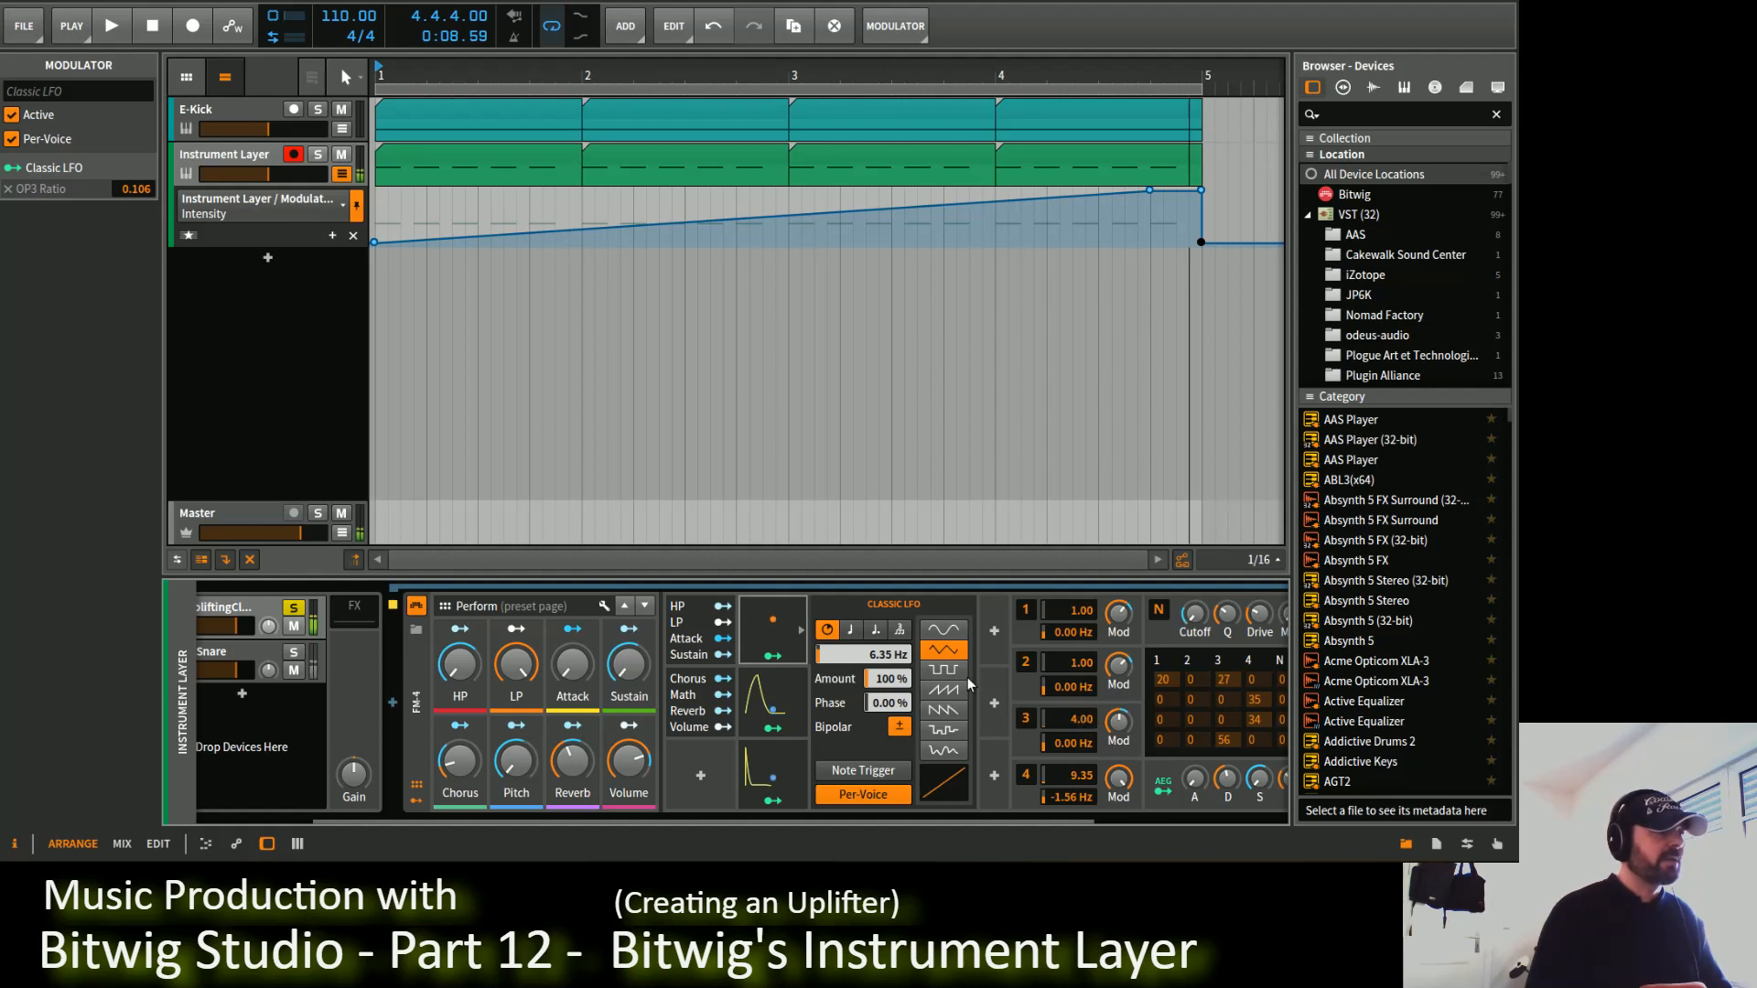
{"action": "left_click_drag", "start_coordinate": [895, 680], "coordinate": [895, 787]}
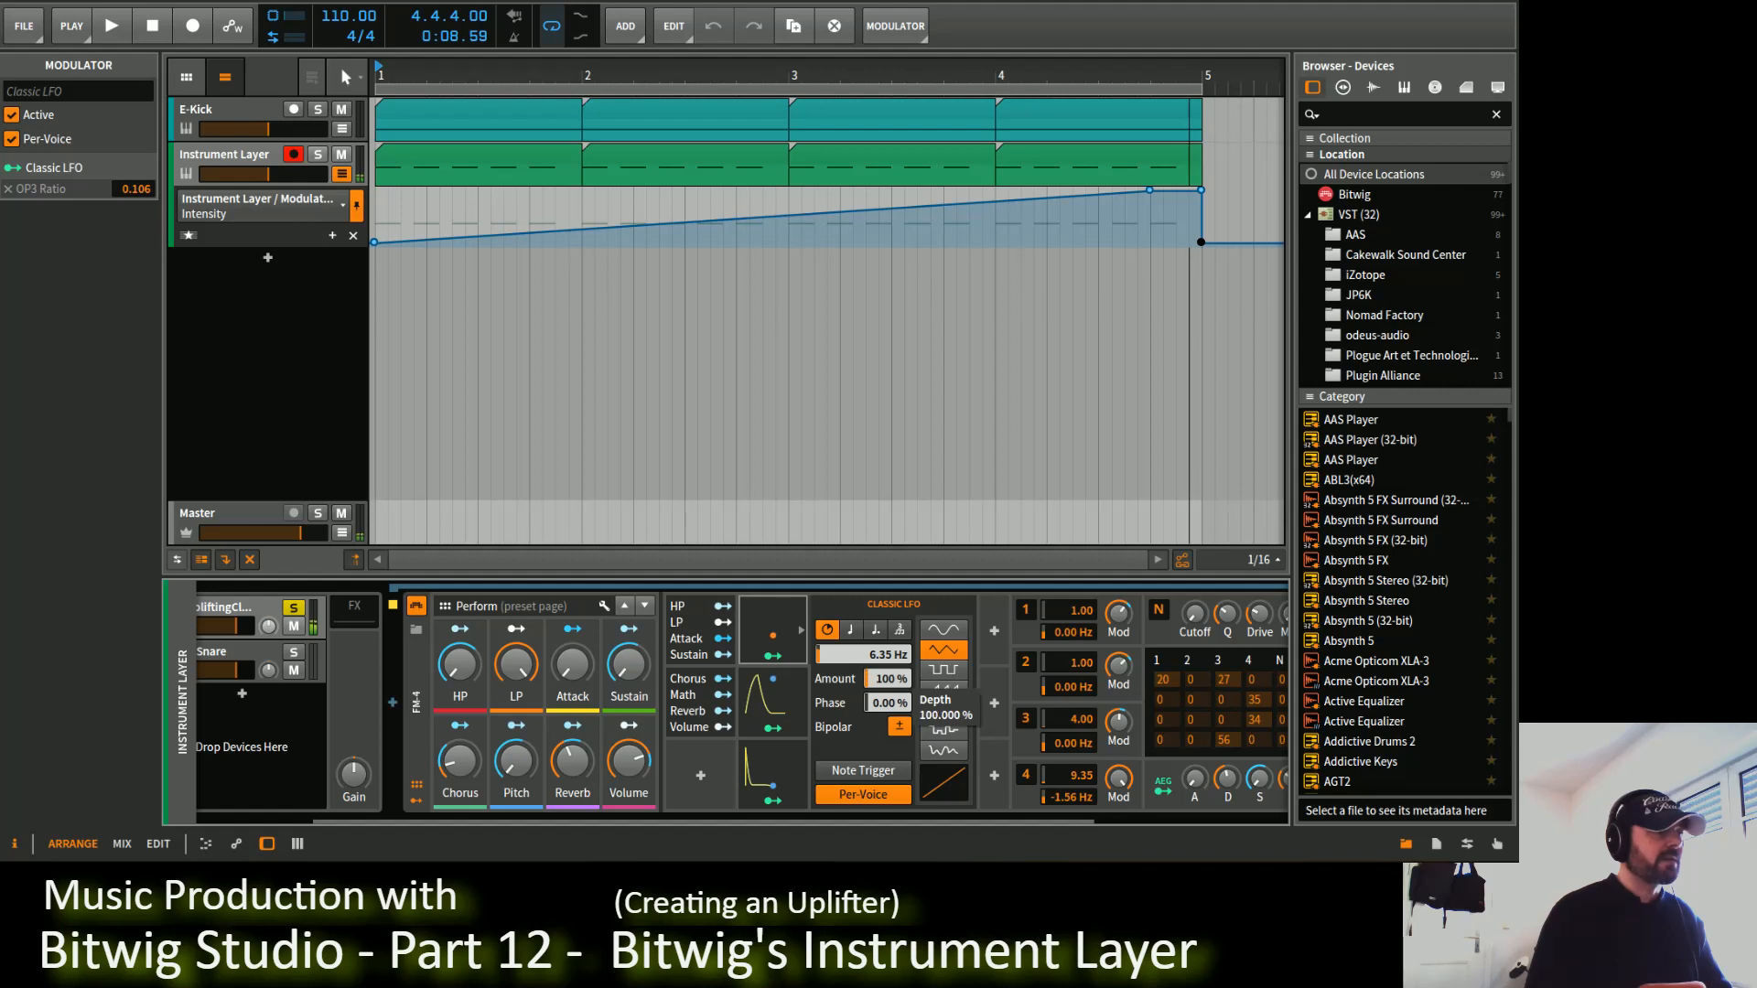
Step: Map the Intensity macro to the Classic LFO's Amount with a full depth of 1.000
{"action": "left_click_drag", "start_coordinate": [934, 822], "coordinate": [796, 822]}
{"action": "left_click", "coordinate": [266, 655]}
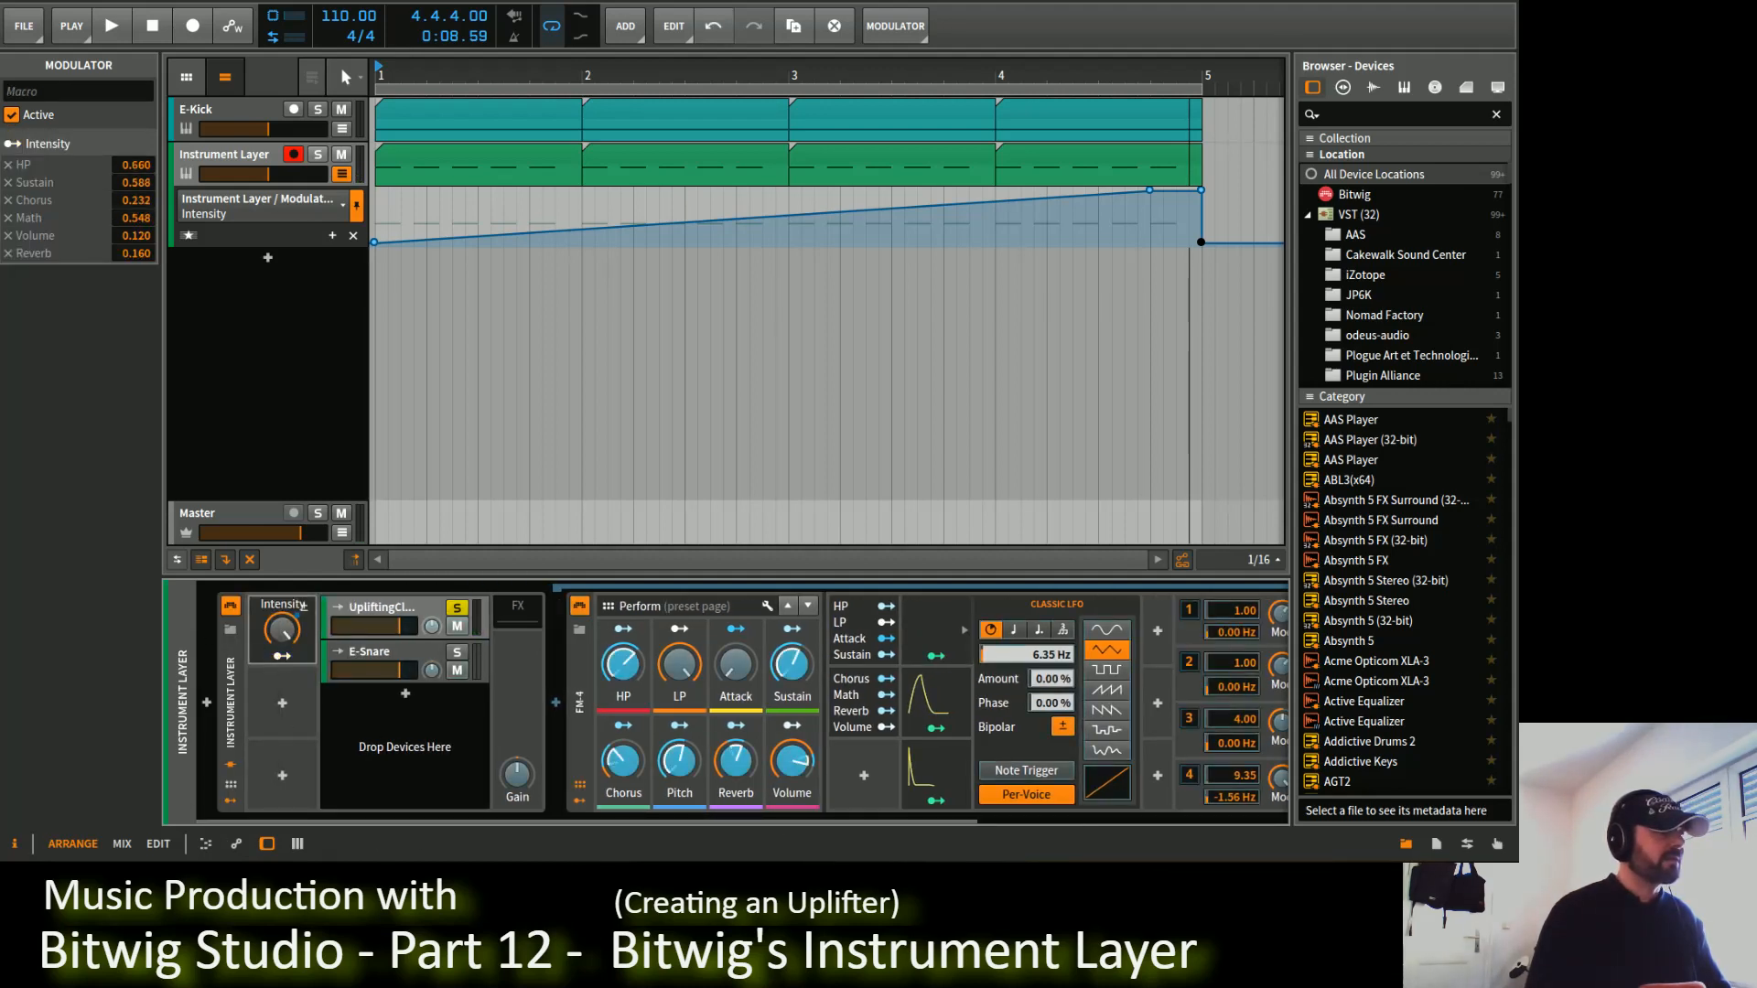
{"action": "left_click_drag", "start_coordinate": [604, 822], "coordinate": [824, 827]}
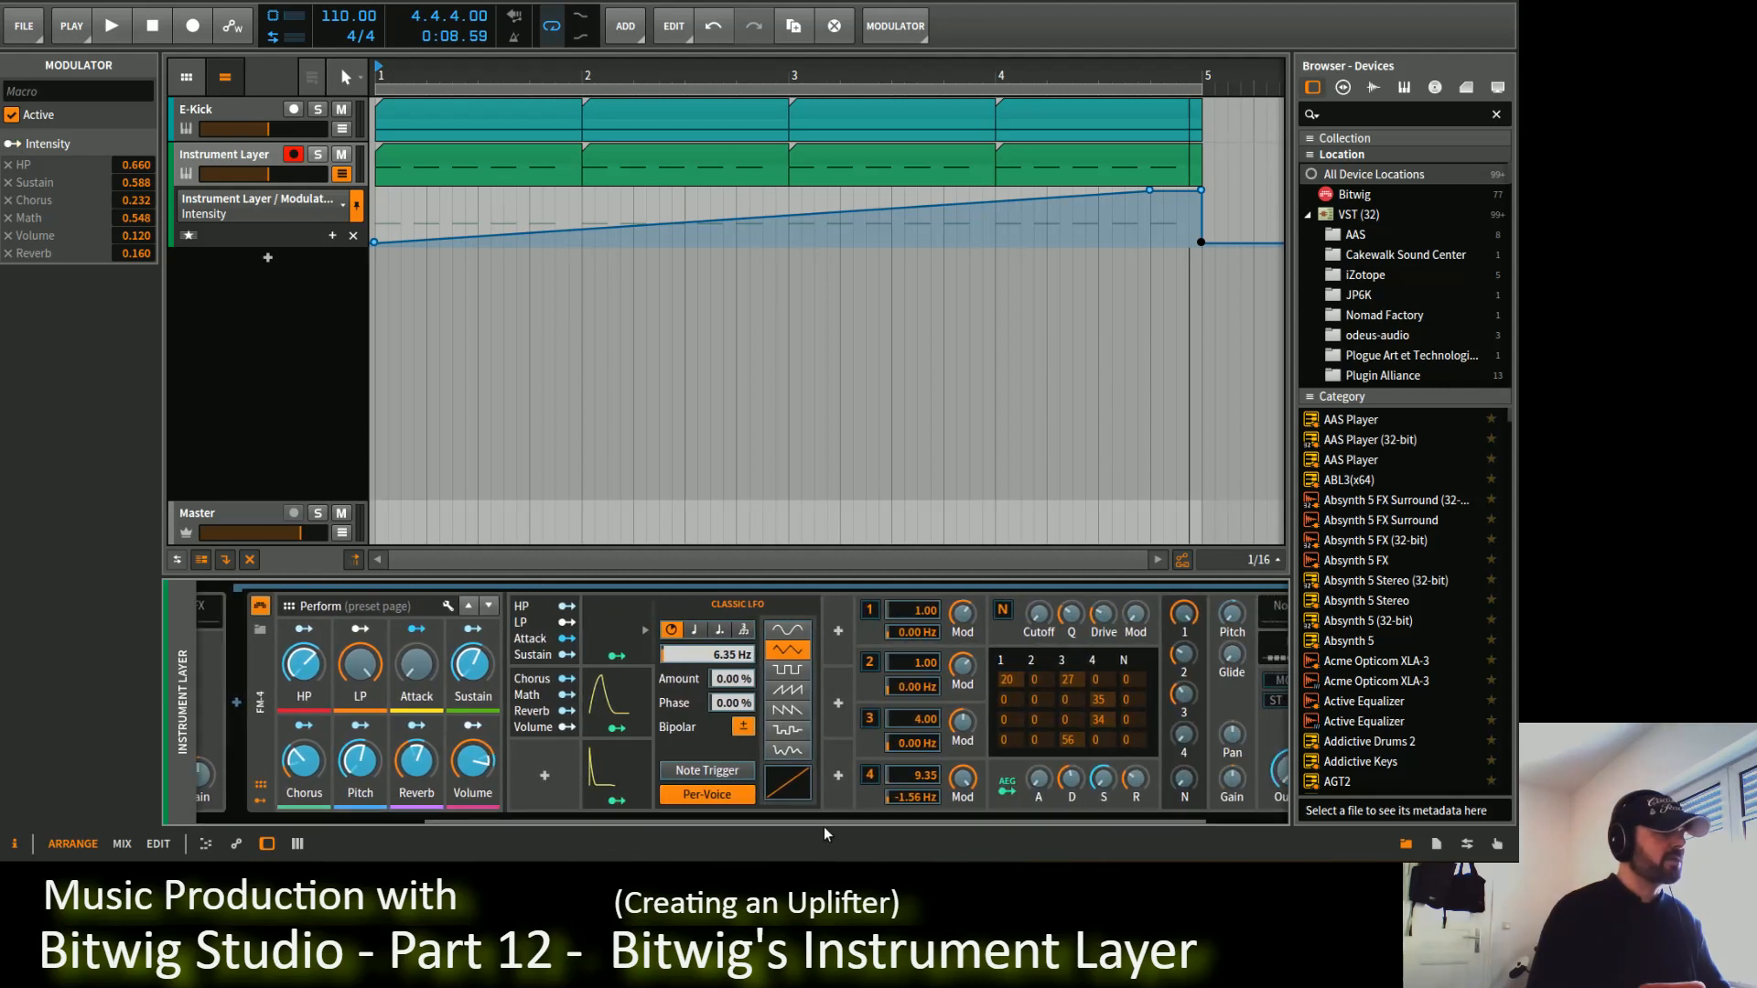
{"action": "left_click", "coordinate": [733, 681]}
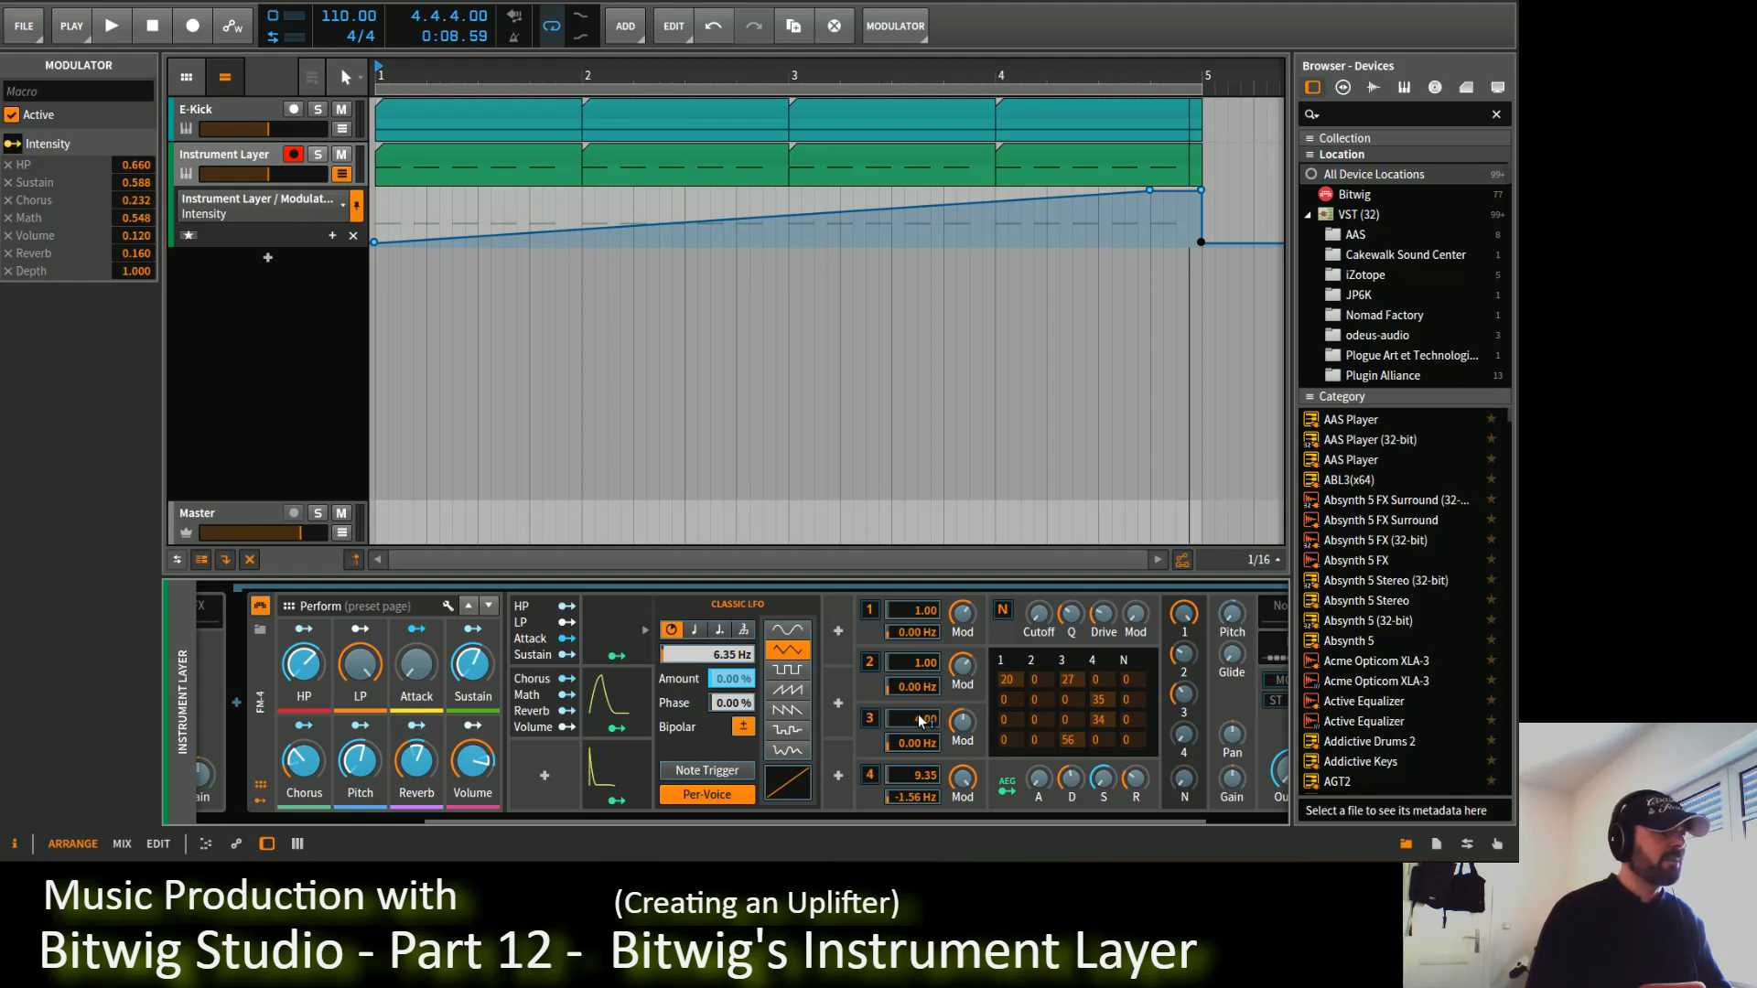
Step: Map Intensity to operator 3's ratio at 0.224 and to the Classic LFO's rate at 0.784
{"action": "left_click_drag", "start_coordinate": [922, 721], "coordinate": [921, 714]}
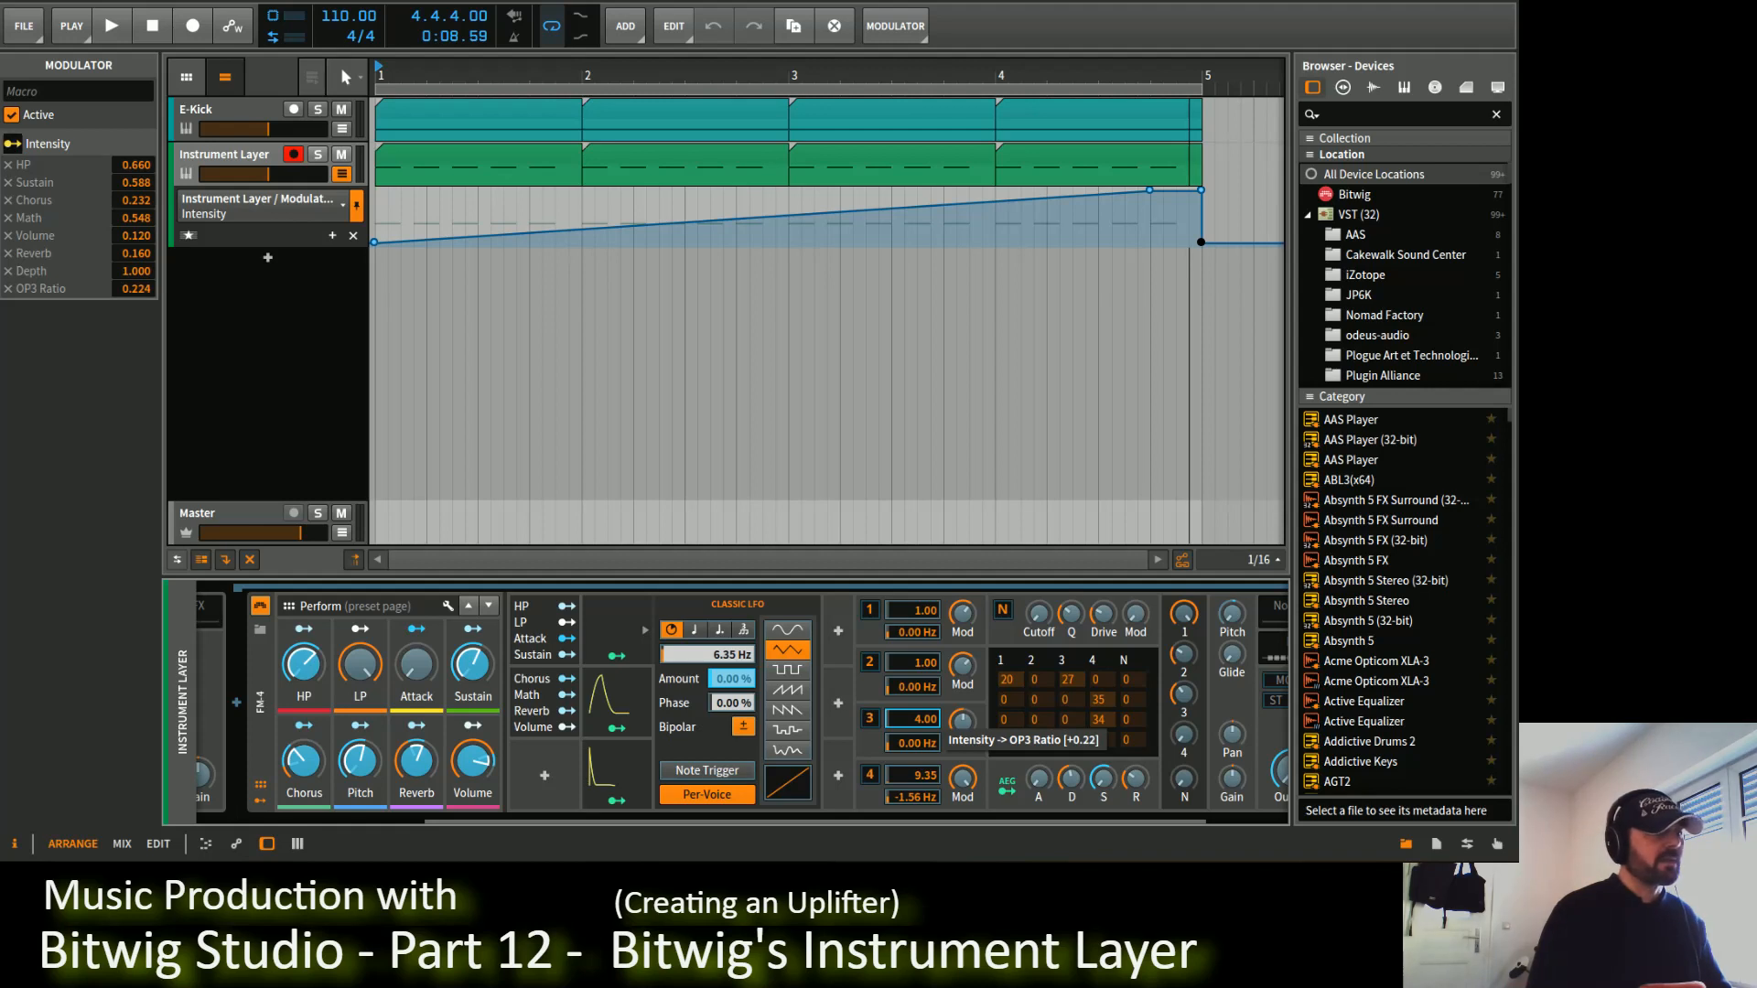
{"action": "left_click_drag", "start_coordinate": [918, 719], "coordinate": [918, 716]}
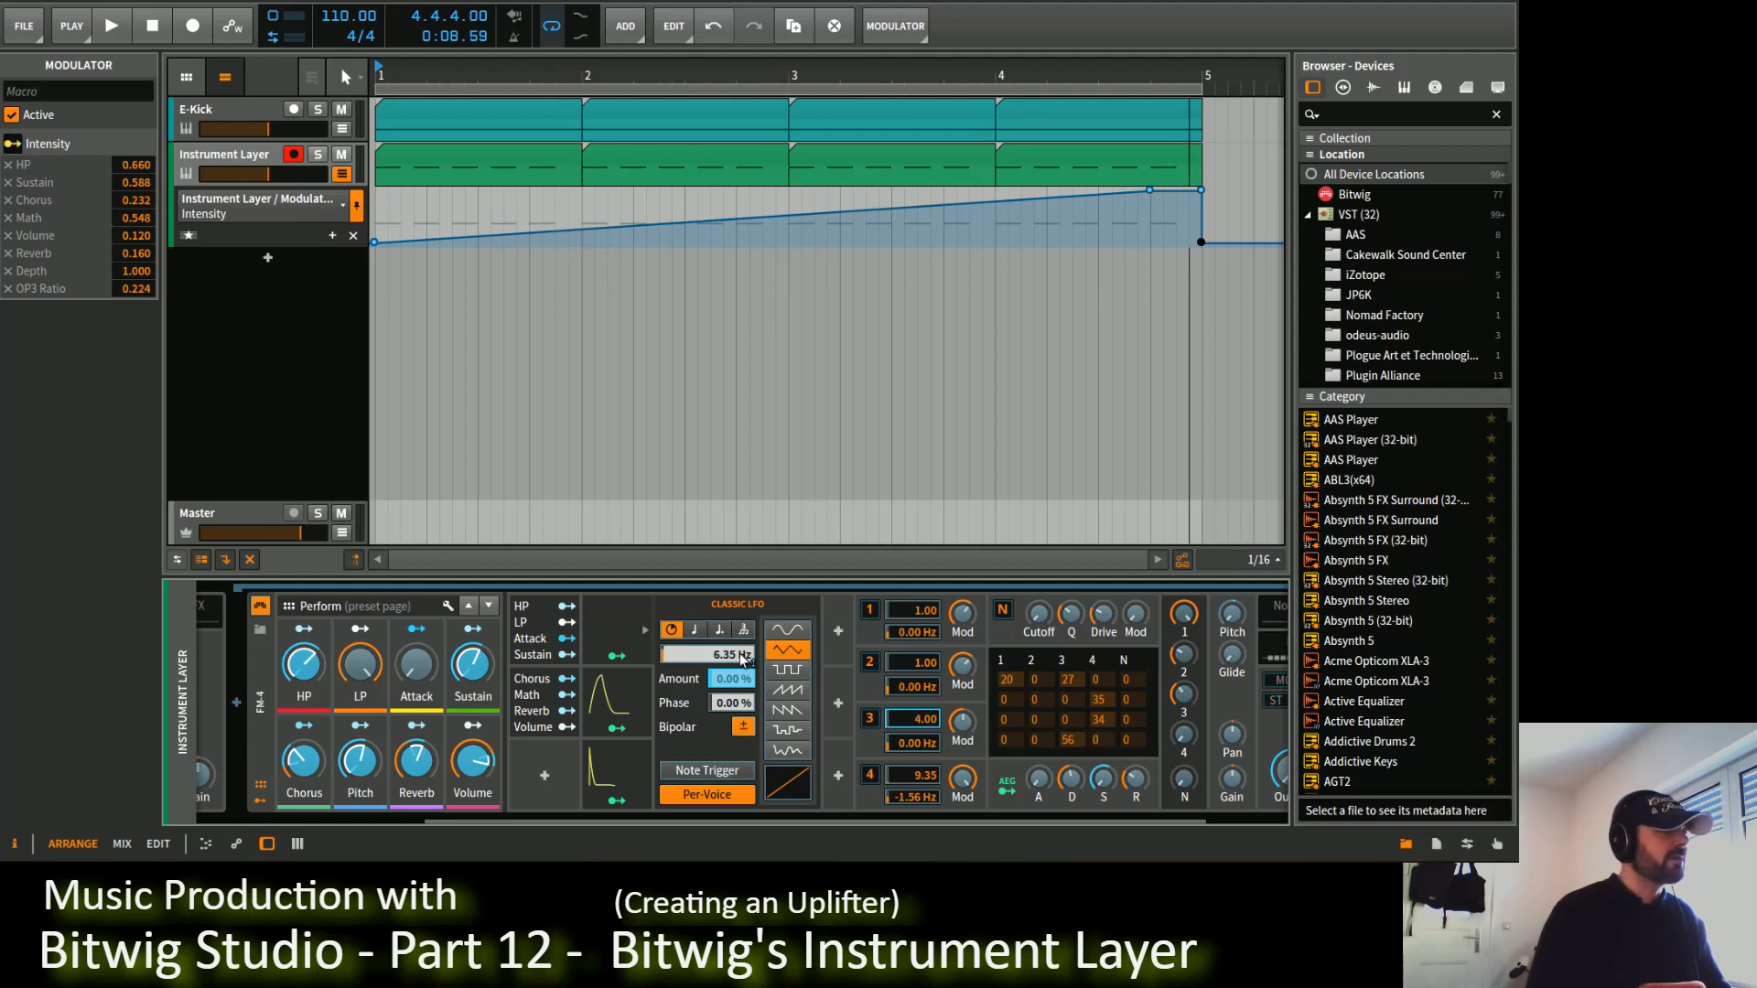
{"action": "left_click_drag", "start_coordinate": [714, 655], "coordinate": [703, 655]}
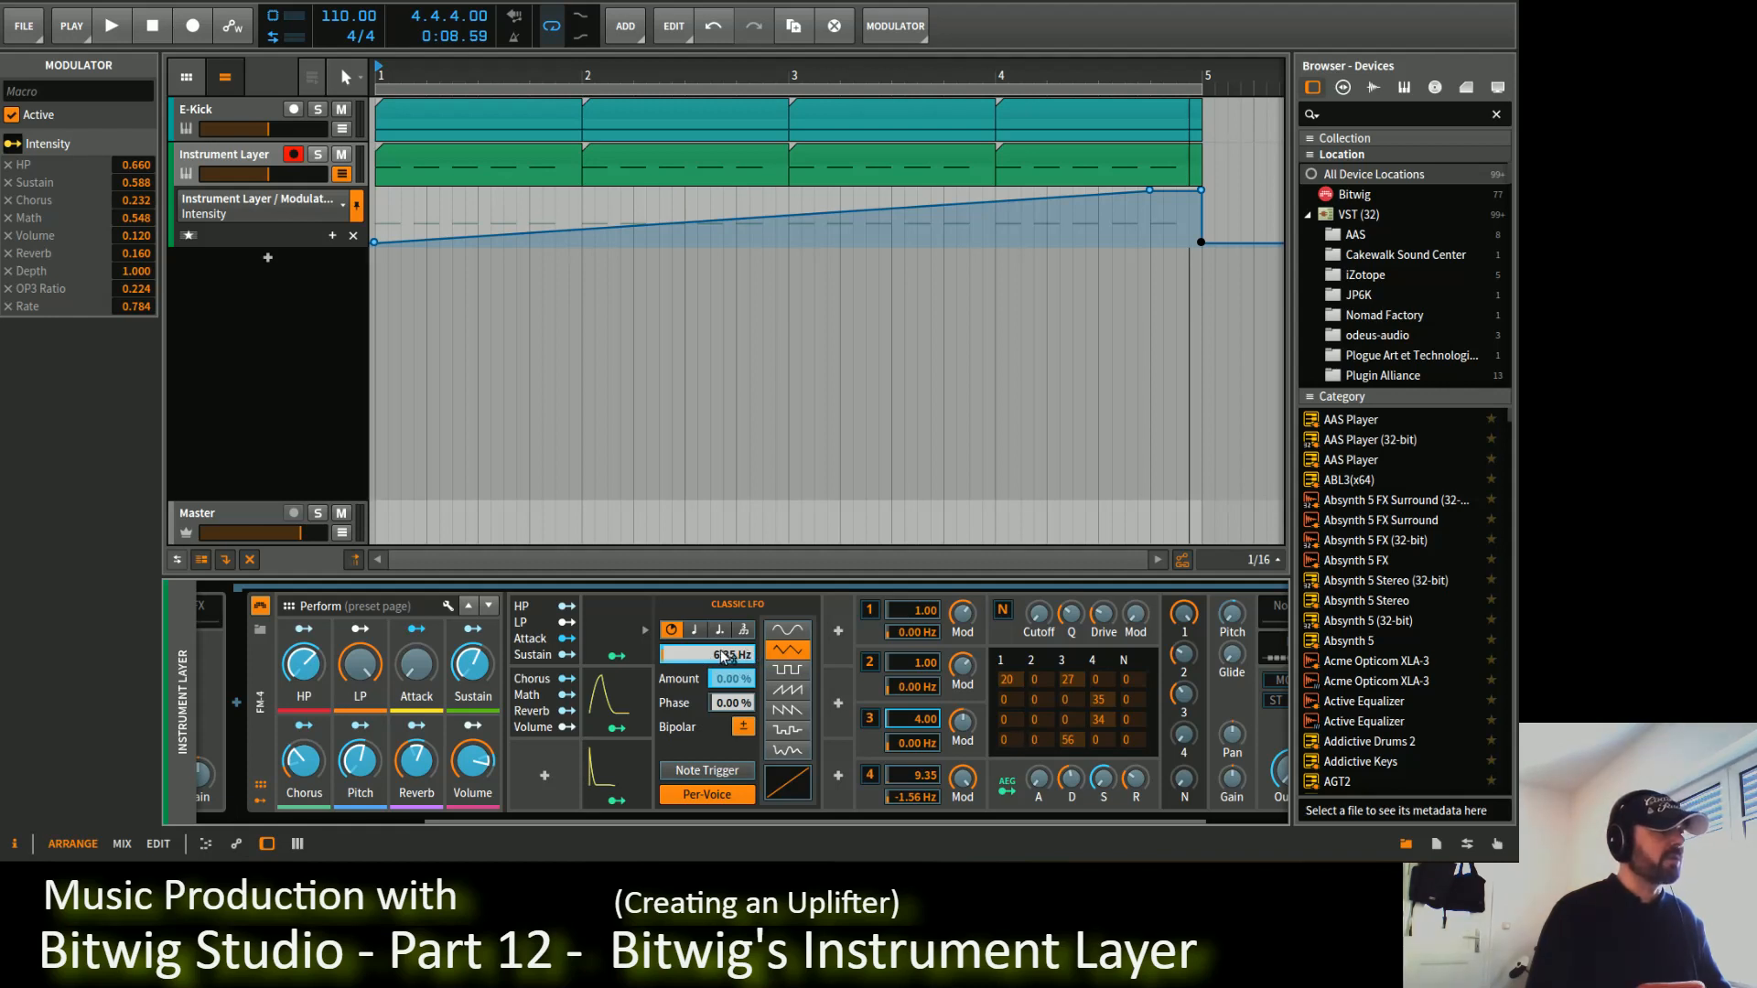
Step: Set the Classic LFO's rate to 3.44 Hz and, during playback, adjust its OP3 Ratio modulation to 0.090
{"action": "left_click_drag", "start_coordinate": [693, 815], "coordinate": [365, 831]}
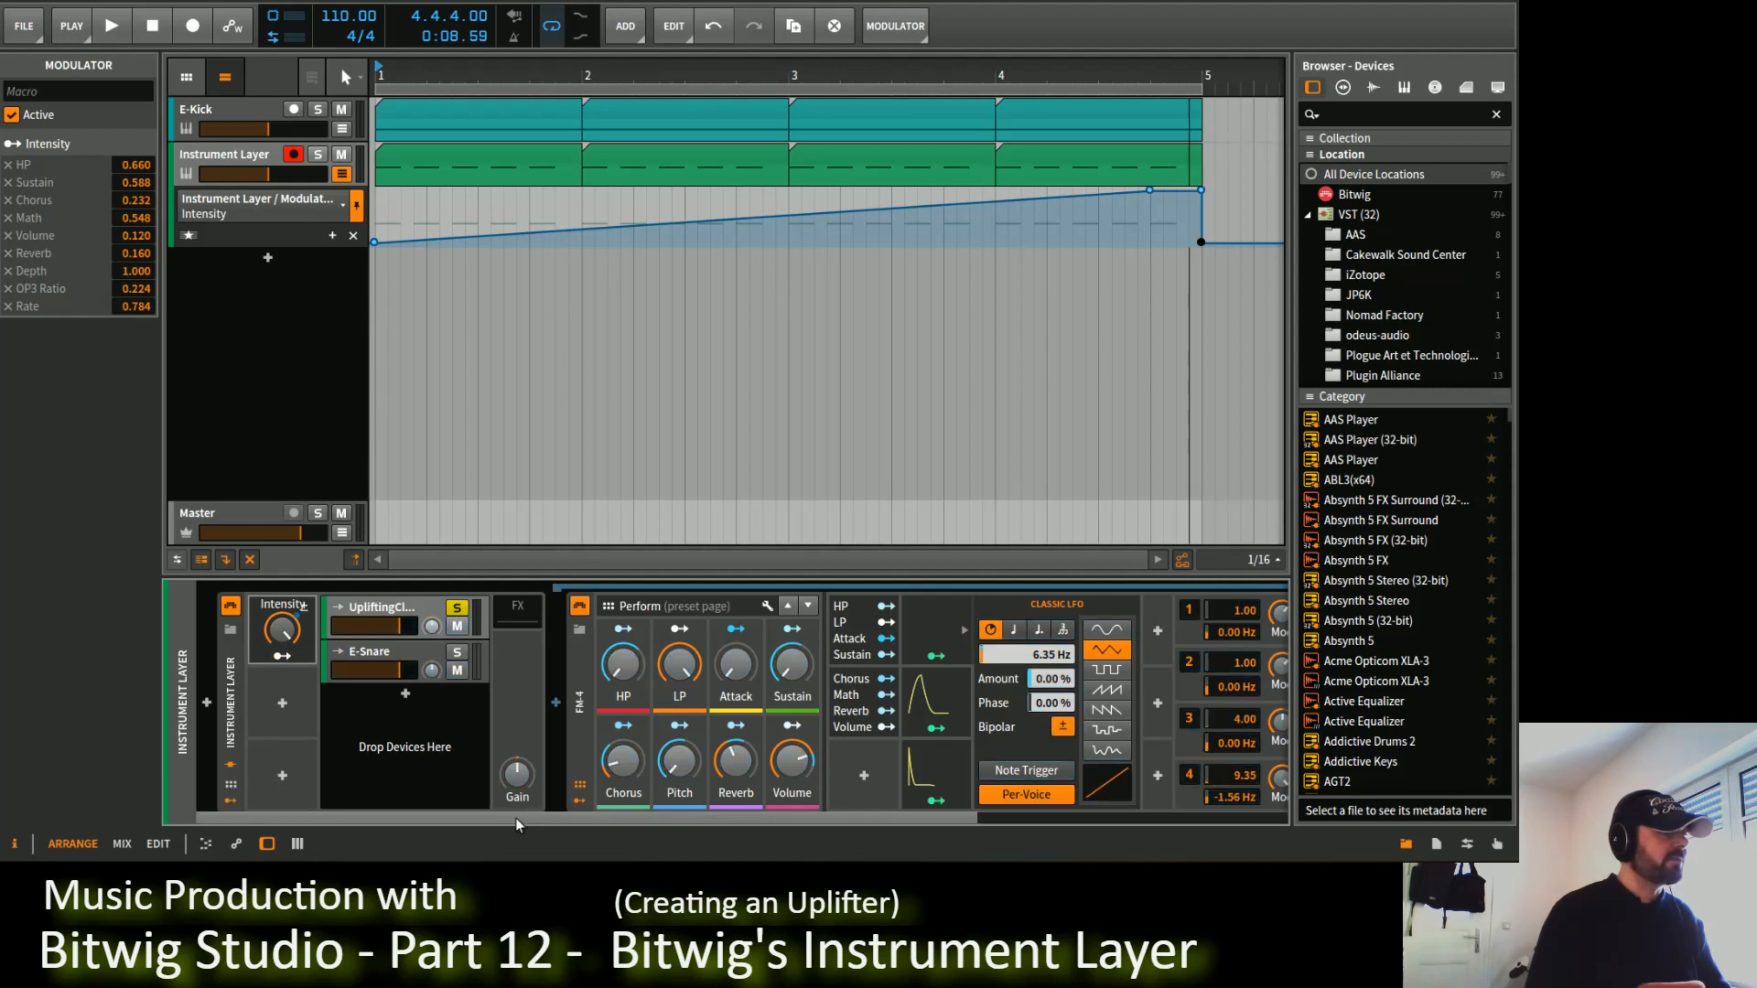
{"action": "left_click_drag", "start_coordinate": [515, 817], "coordinate": [761, 818]}
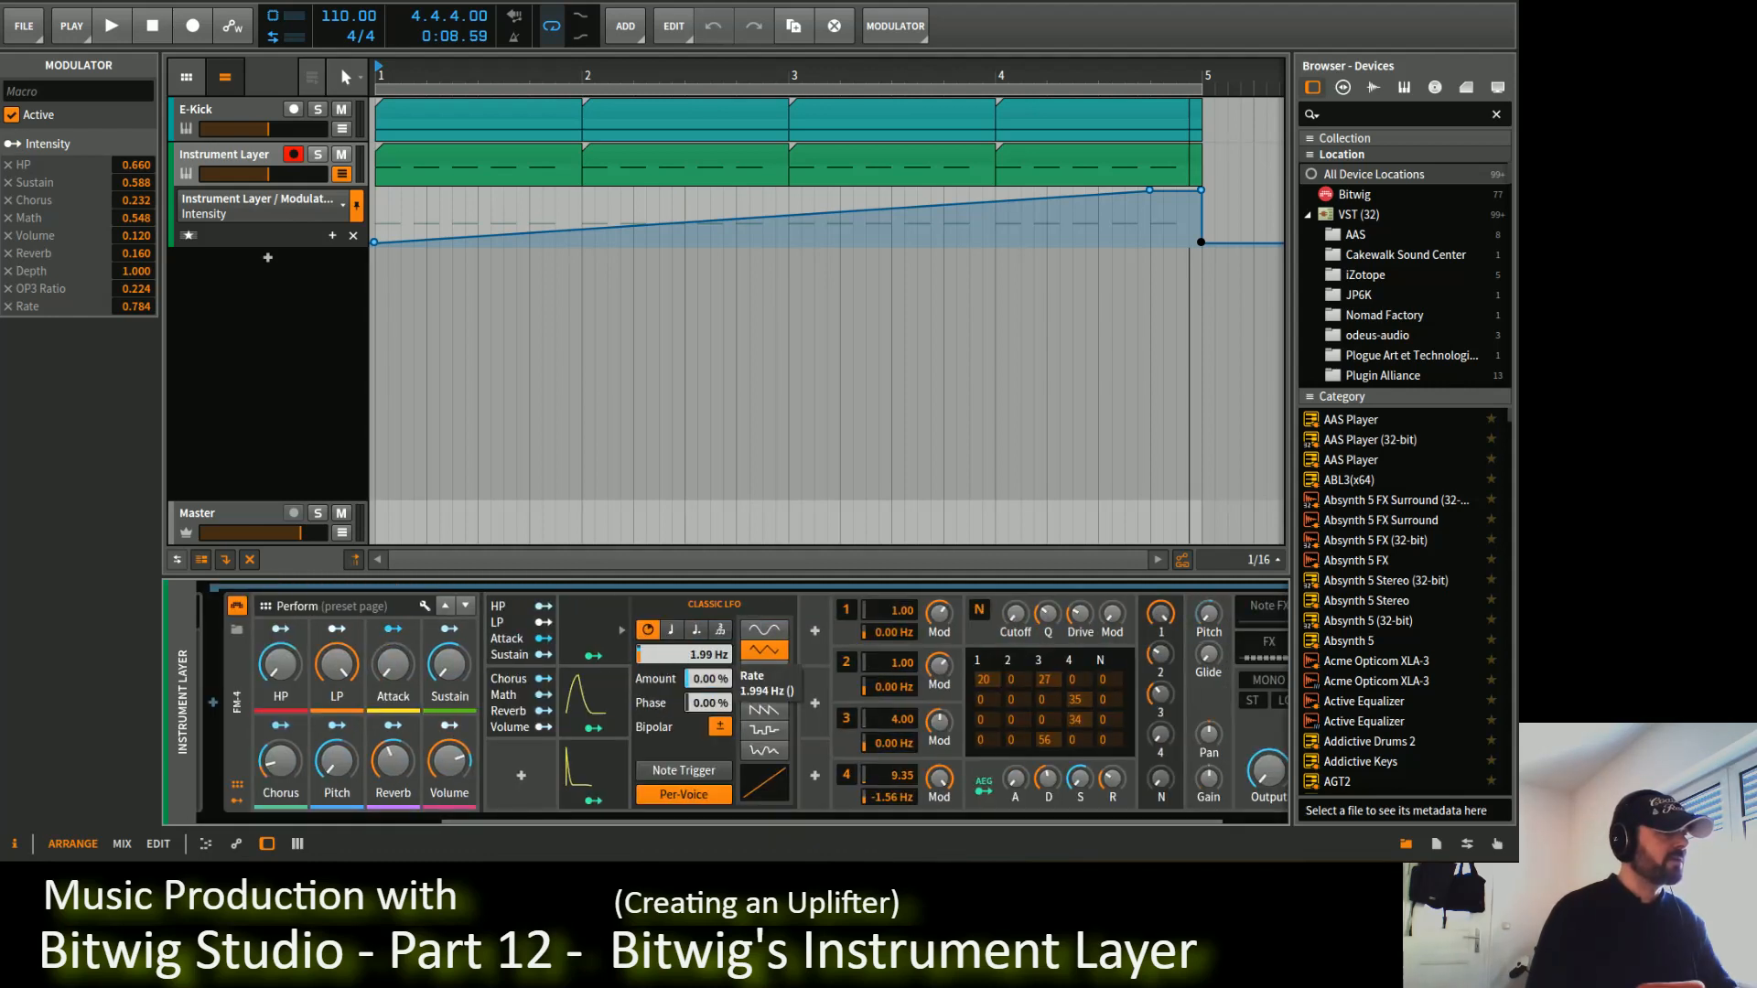
{"action": "left_click_drag", "start_coordinate": [684, 655], "coordinate": [691, 659]}
{"action": "key", "text": "space"}
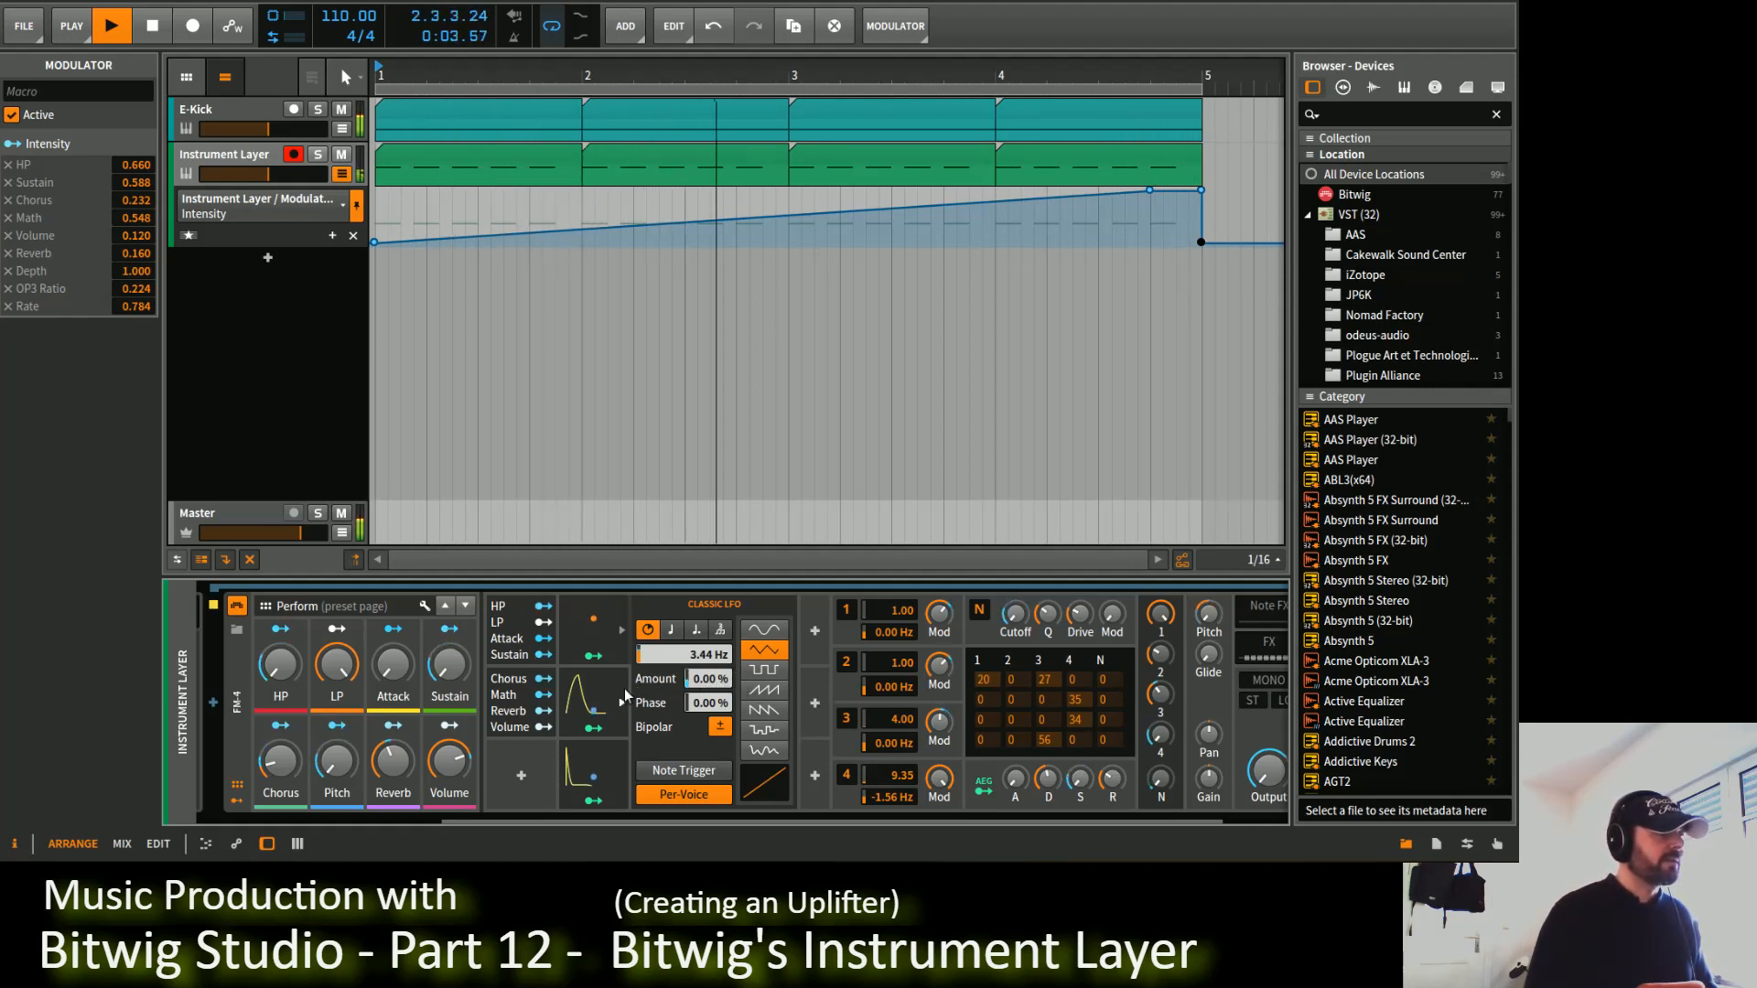
{"action": "left_click", "coordinate": [600, 656]}
{"action": "left_click_drag", "start_coordinate": [889, 720], "coordinate": [936, 729]}
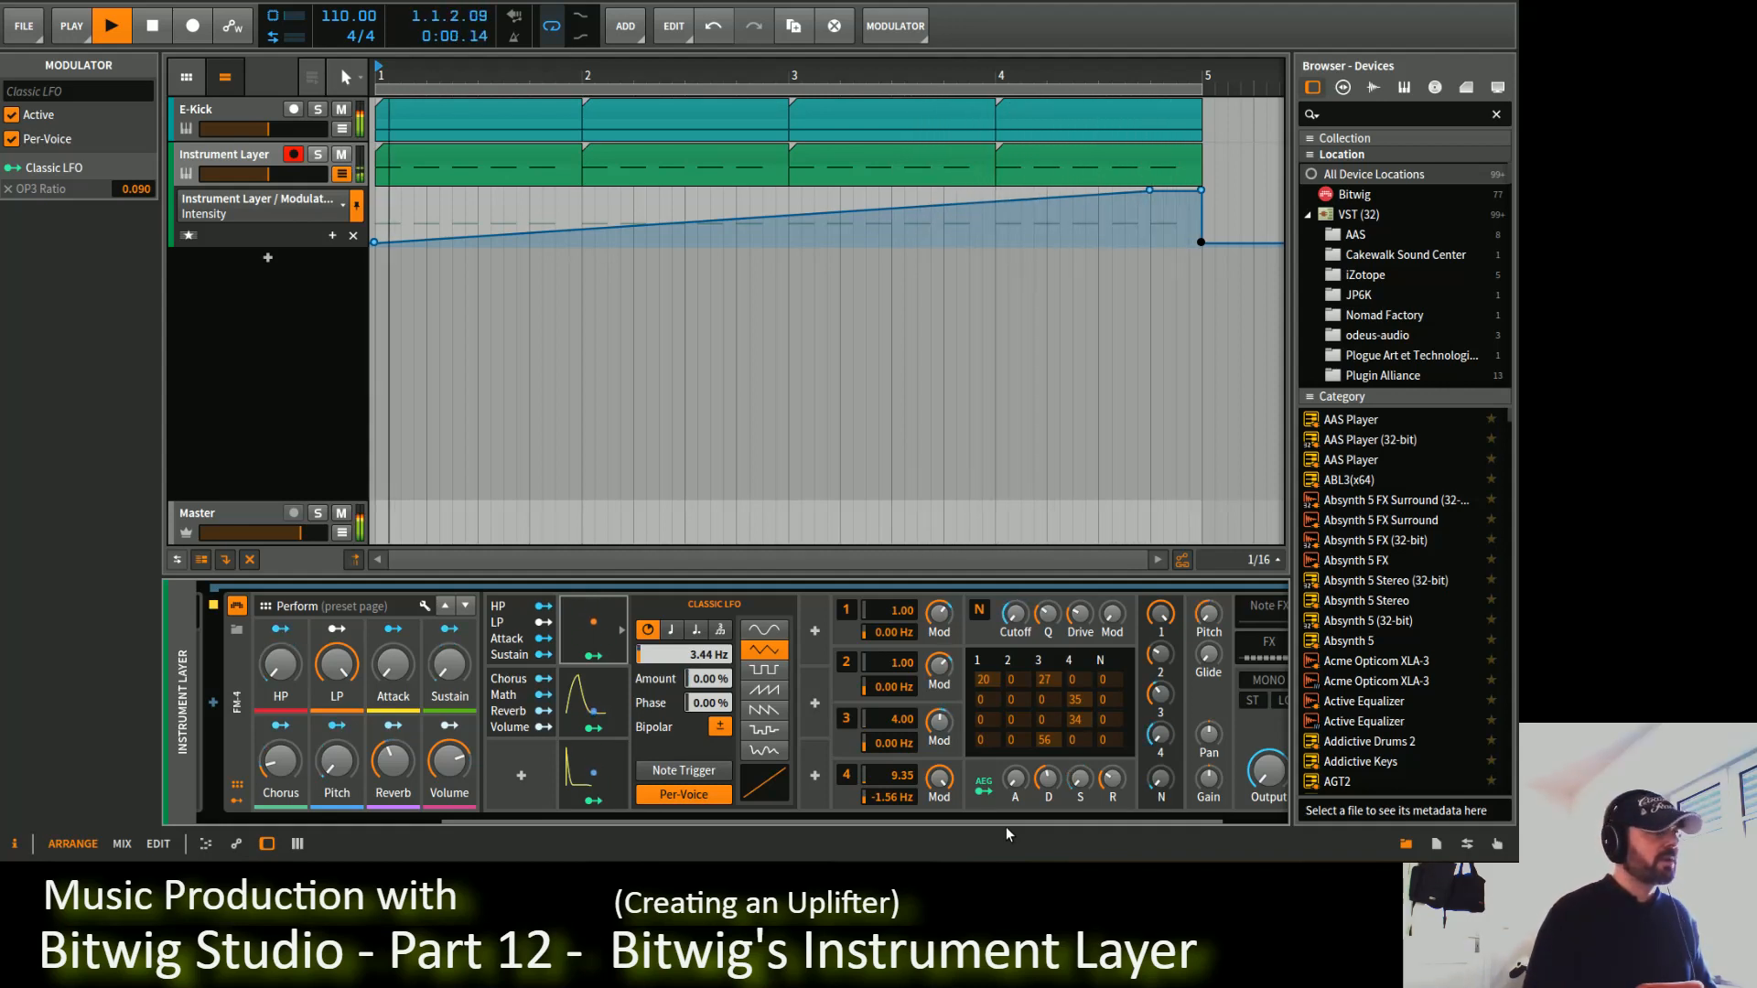
Step: Stop playback, expand the FM-4's nested FX chain and reveal the Comb filter inside the Step Mod
{"action": "key", "text": "space"}
{"action": "scroll", "coordinate": [925, 822], "scroll_direction": "right", "scroll_amount": 2}
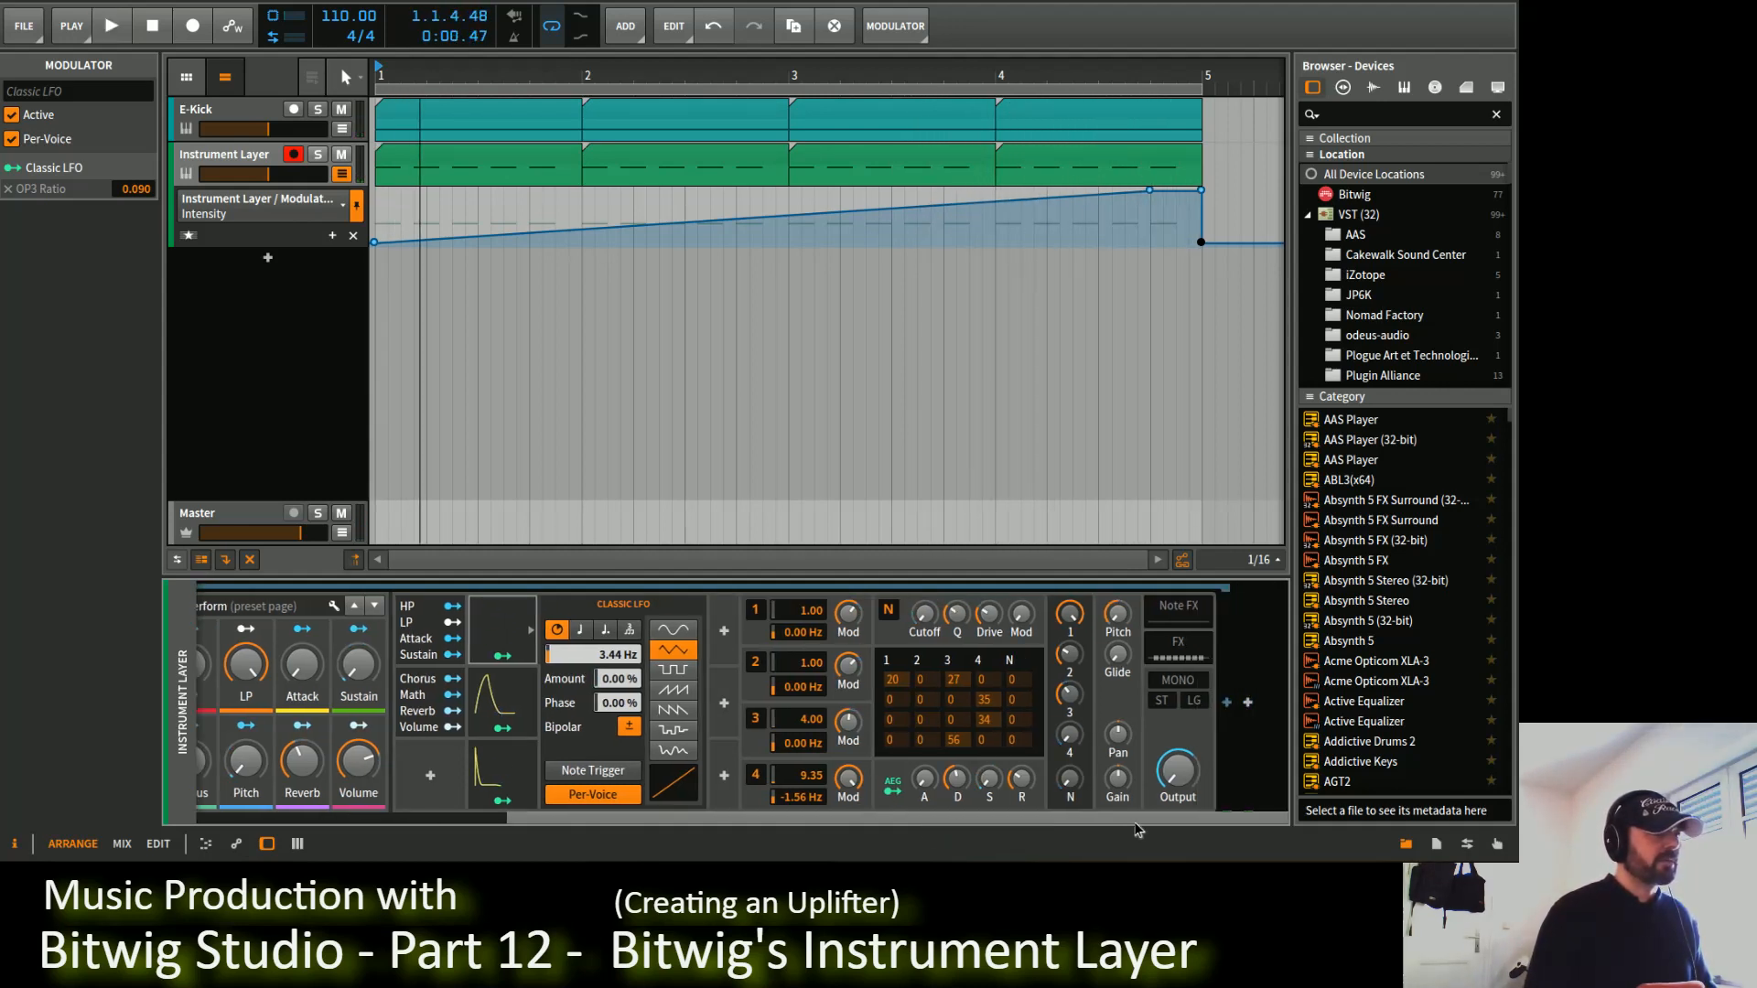
{"action": "left_click", "coordinate": [1176, 656]}
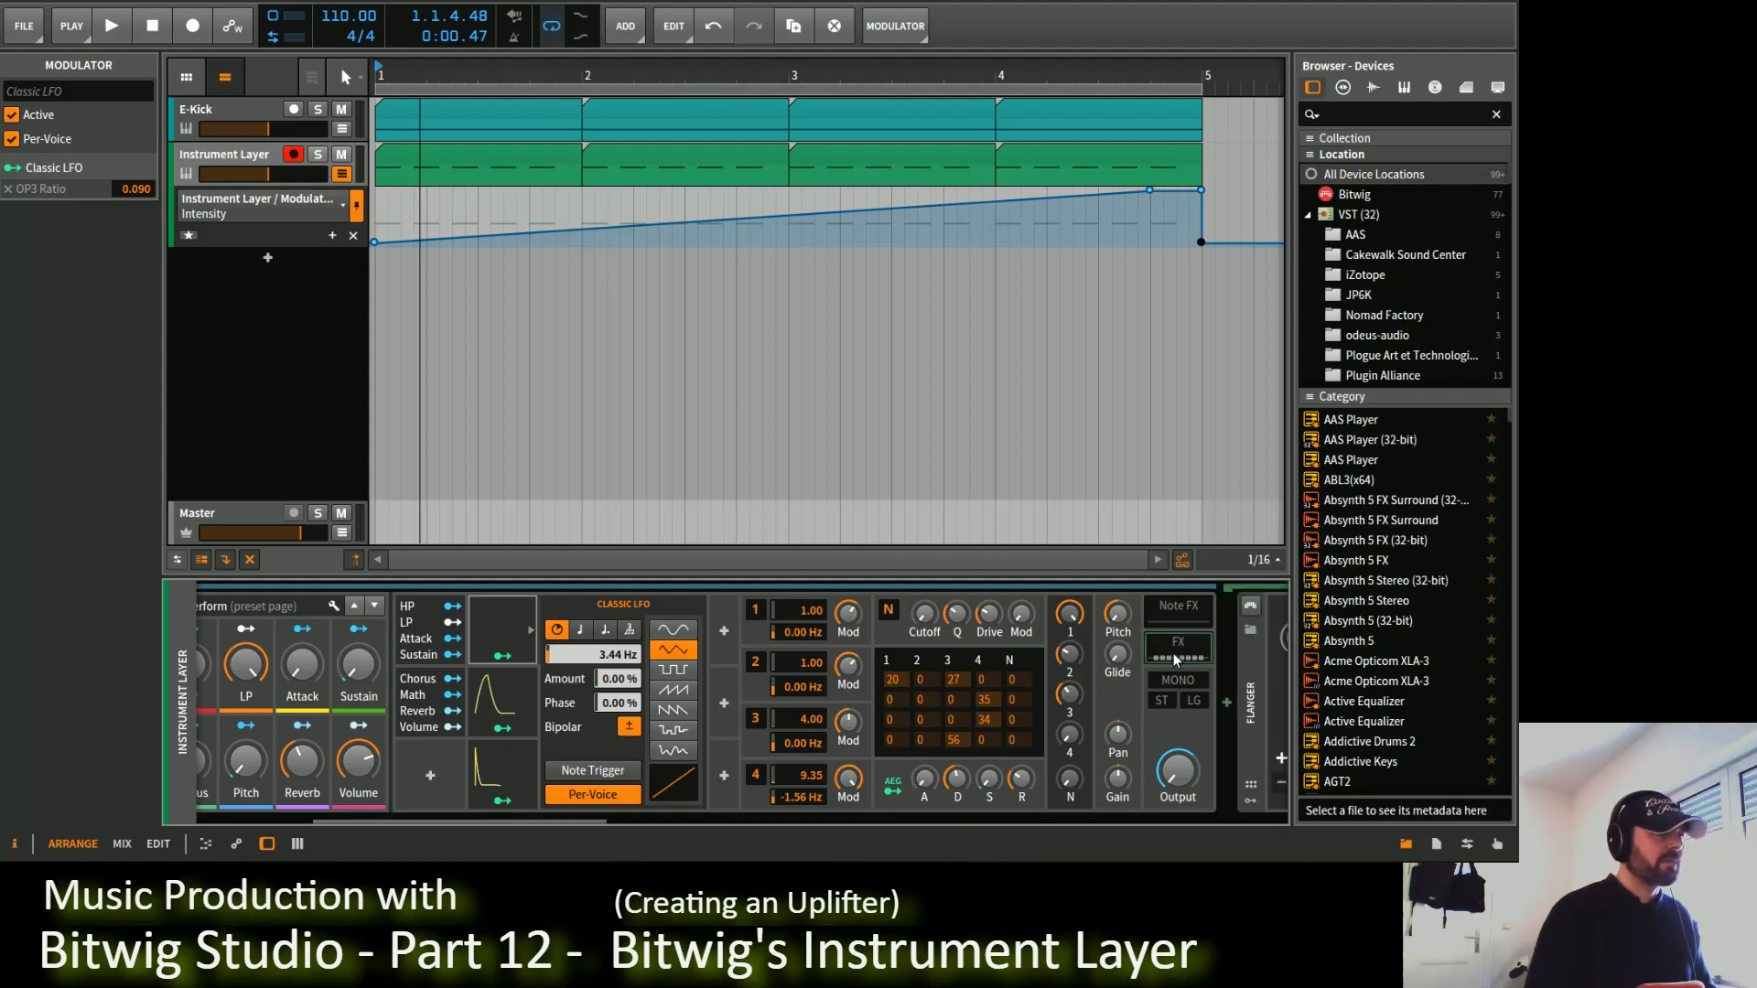
{"action": "left_click_drag", "start_coordinate": [560, 824], "coordinate": [756, 822]}
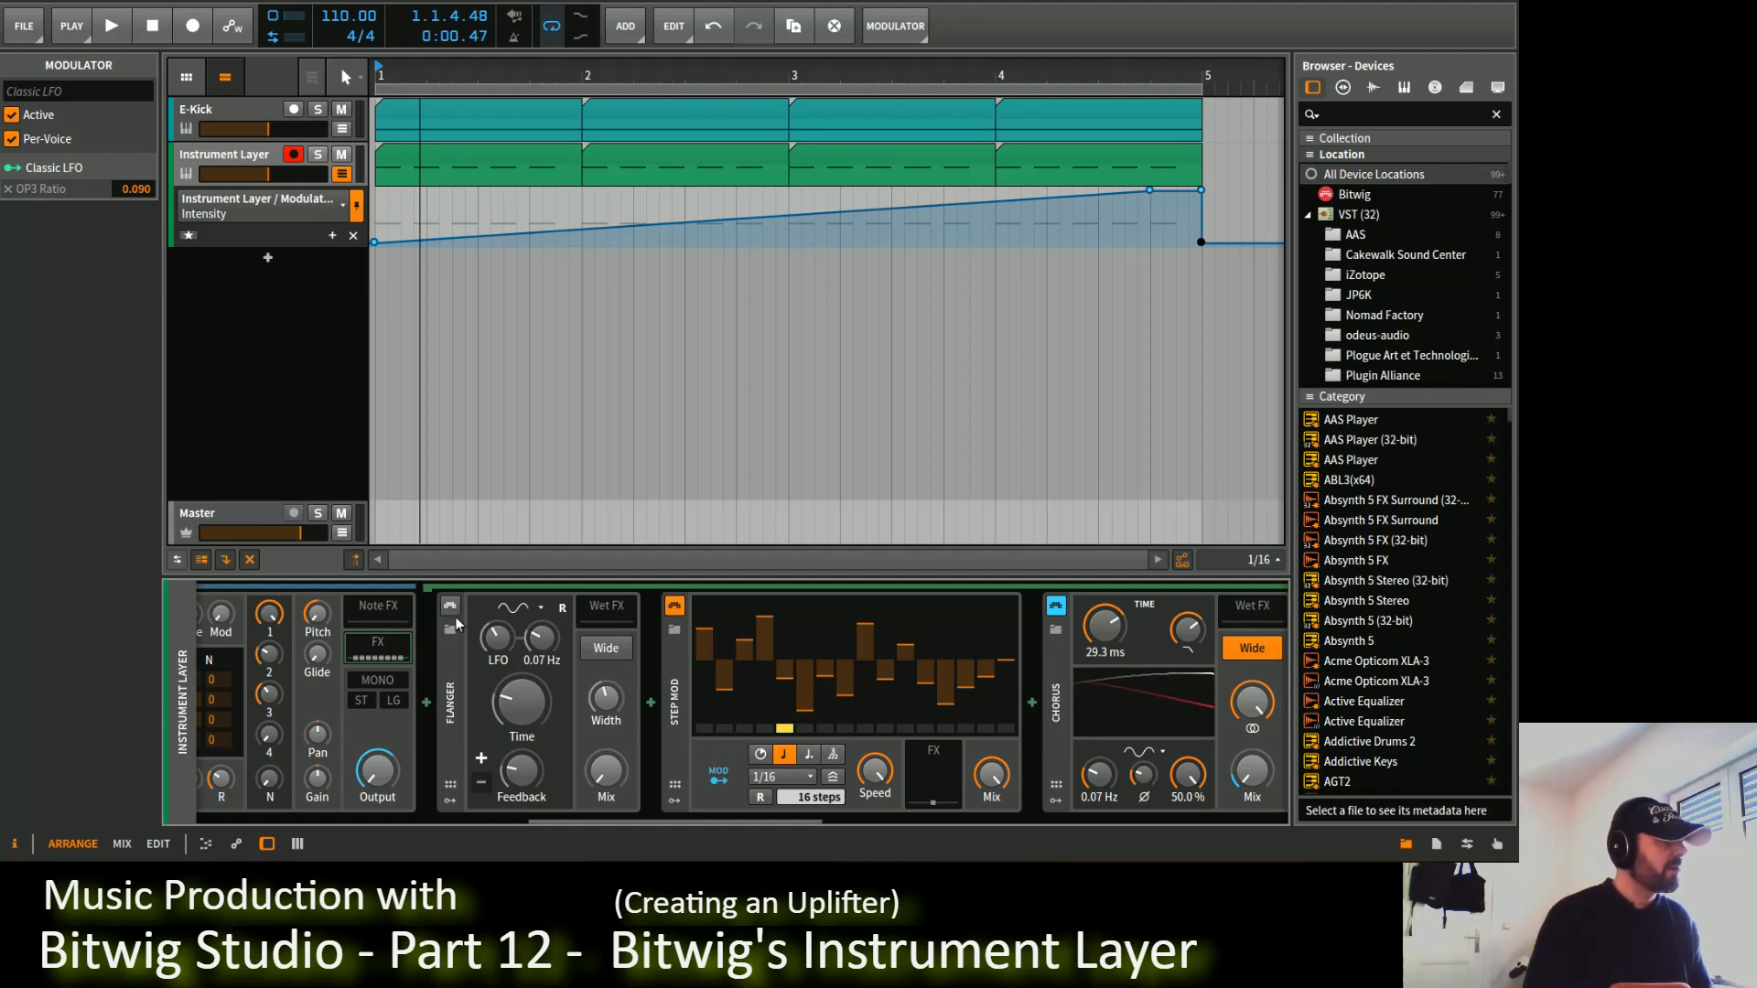
{"action": "left_click_drag", "start_coordinate": [602, 820], "coordinate": [673, 820]}
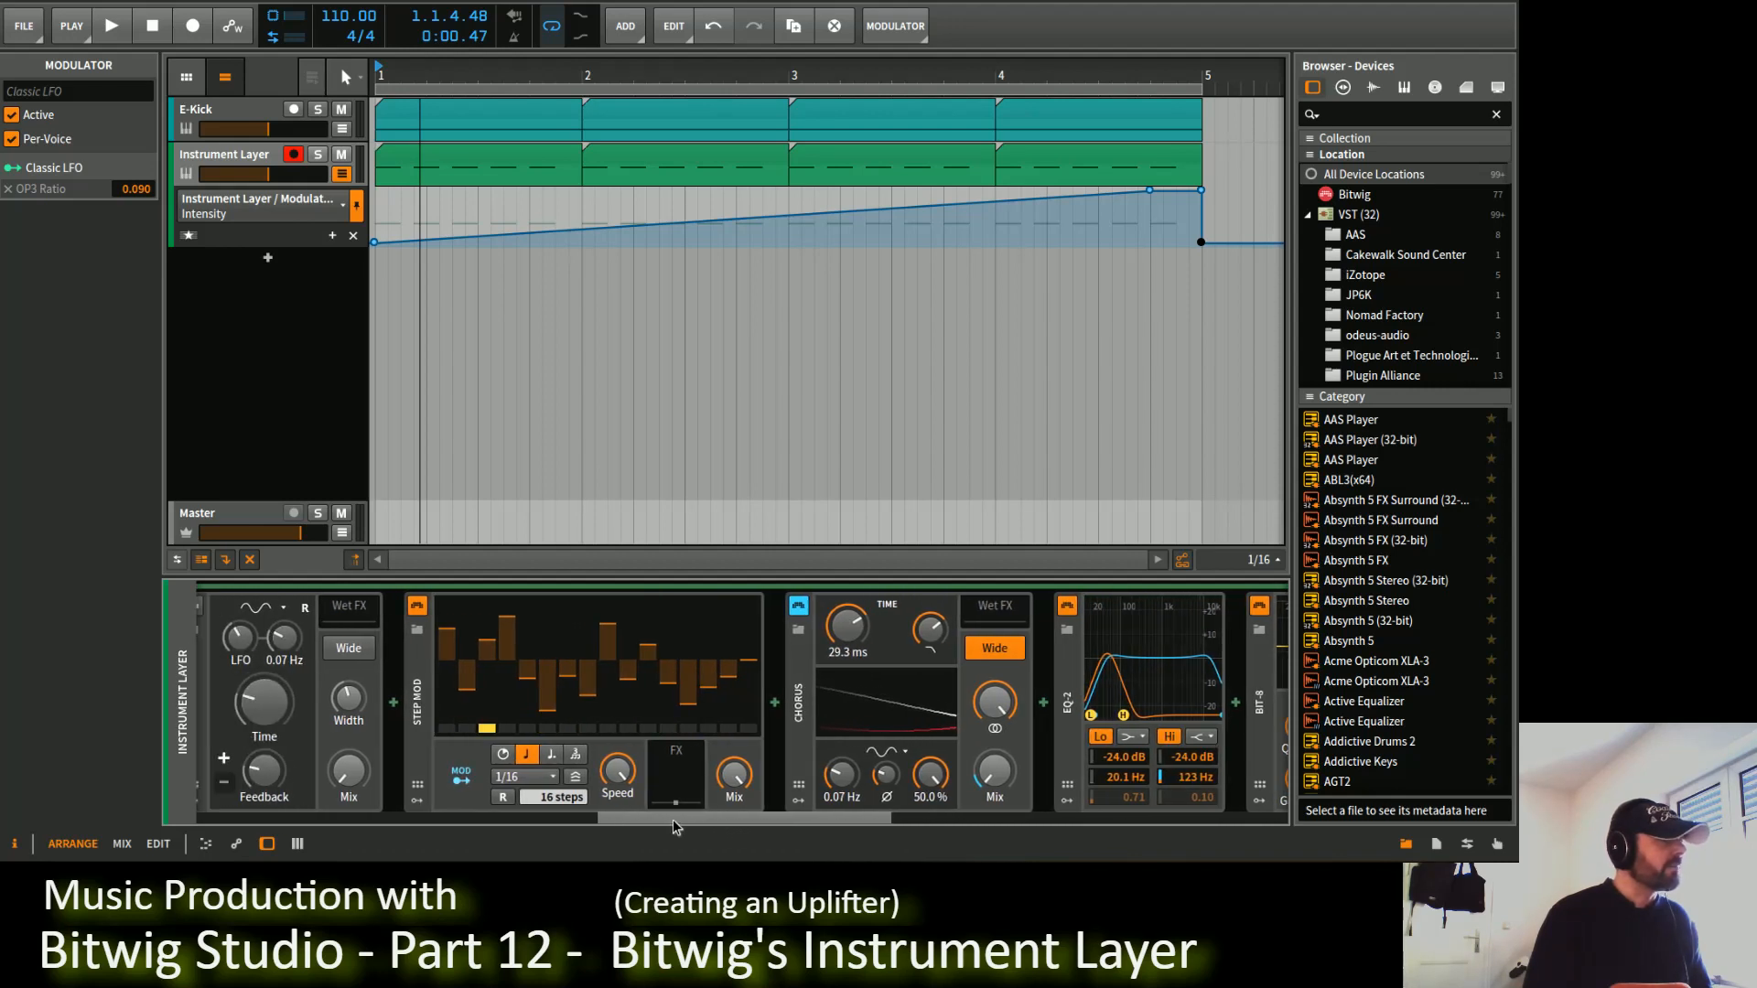
{"action": "left_click", "coordinate": [681, 771]}
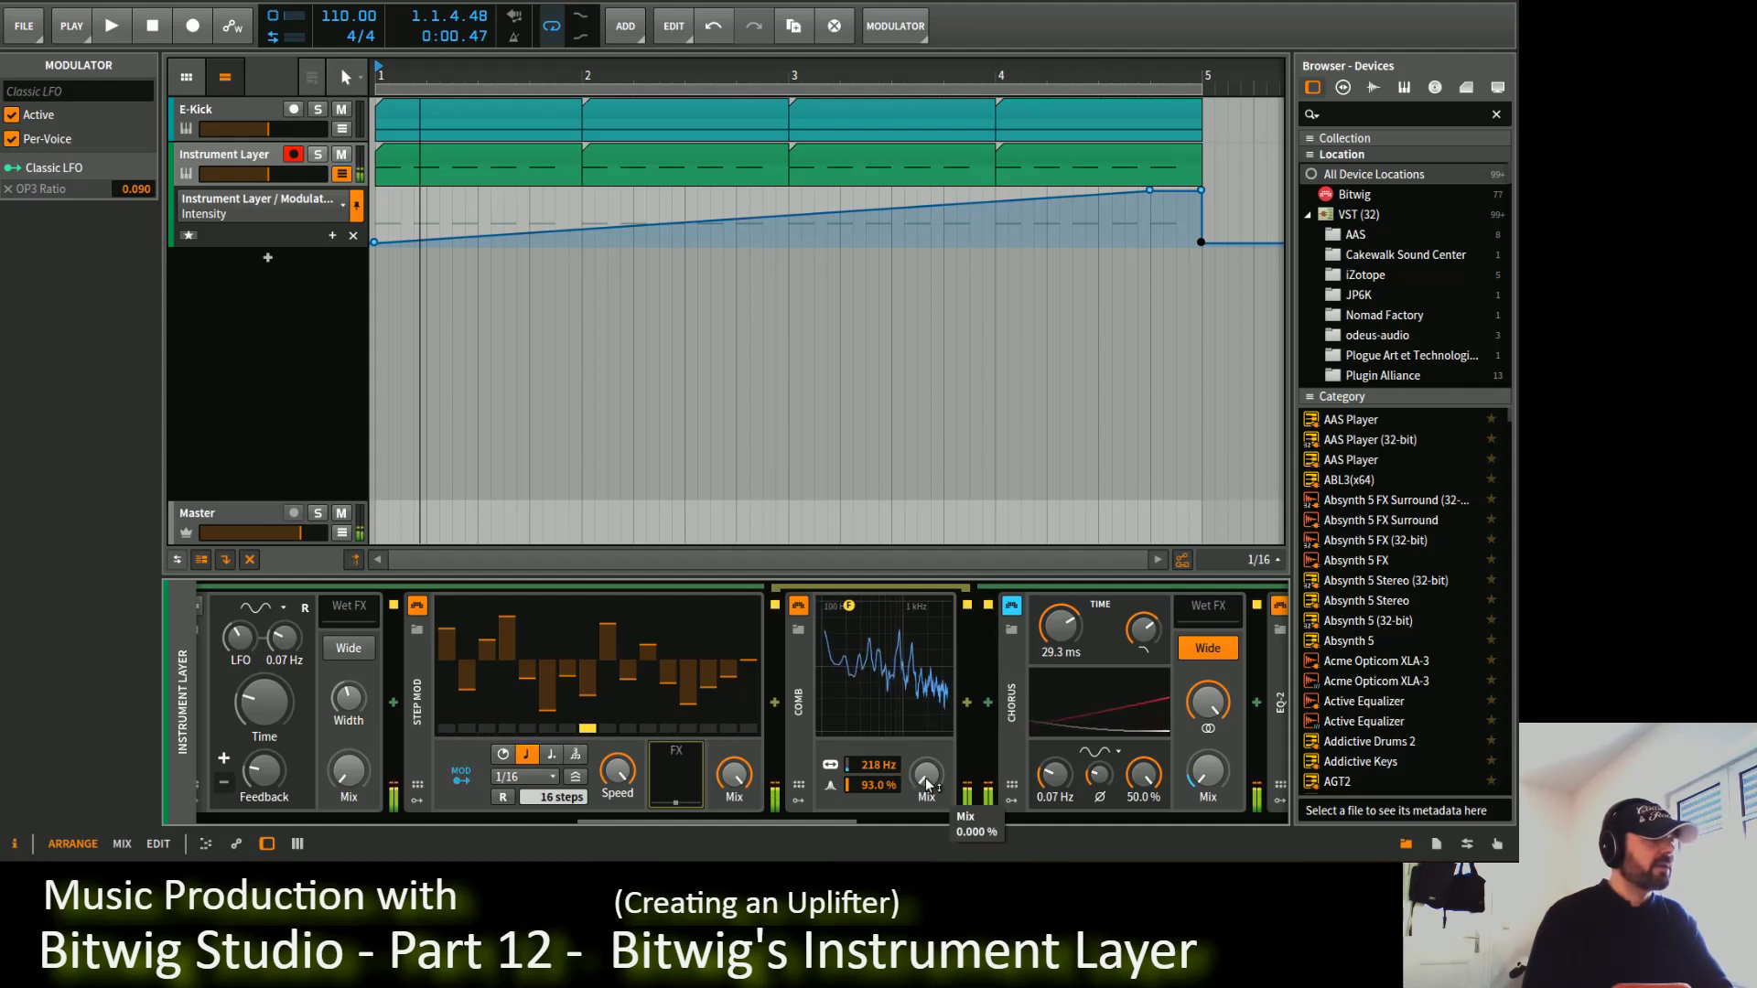
Step: Raise the Comb filter's Mix and lower the Step Mod's Mix
{"action": "mouse_move", "coordinate": [929, 785]}
{"action": "left_mouse_down"}
{"action": "mouse_move", "coordinate": [929, 760]}
{"action": "mouse_move", "coordinate": [927, 785]}
{"action": "left_mouse_up"}
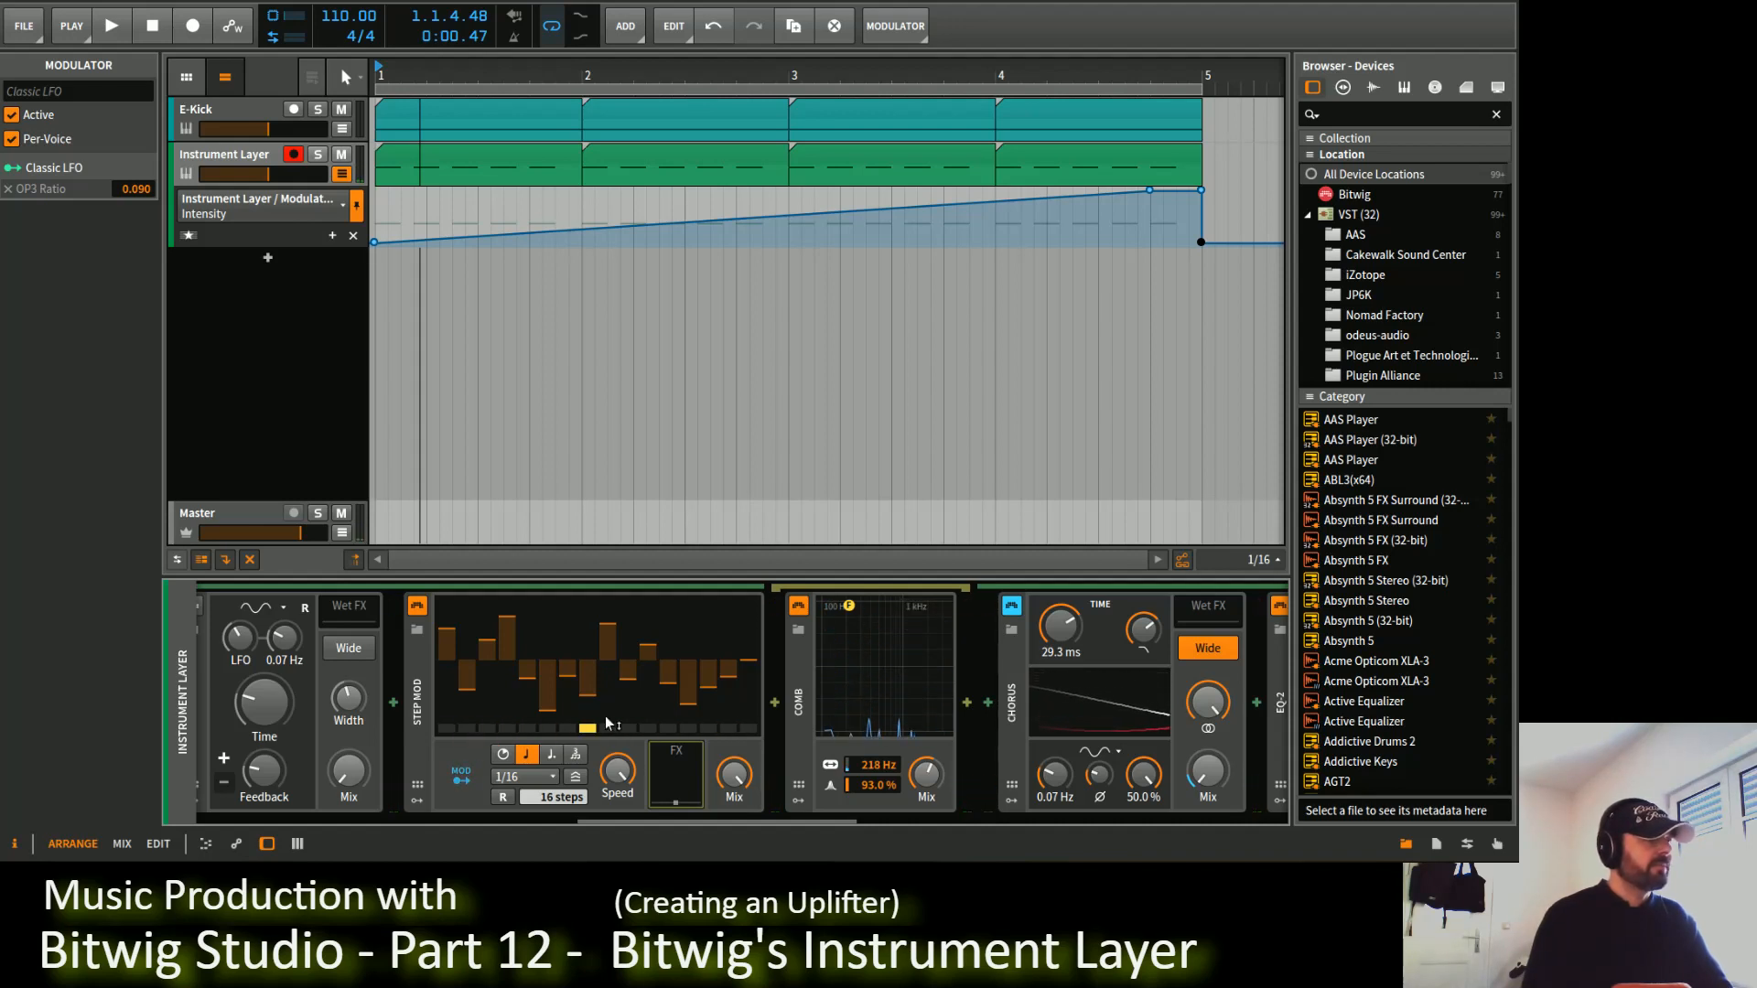
{"action": "mouse_move", "coordinate": [574, 717]}
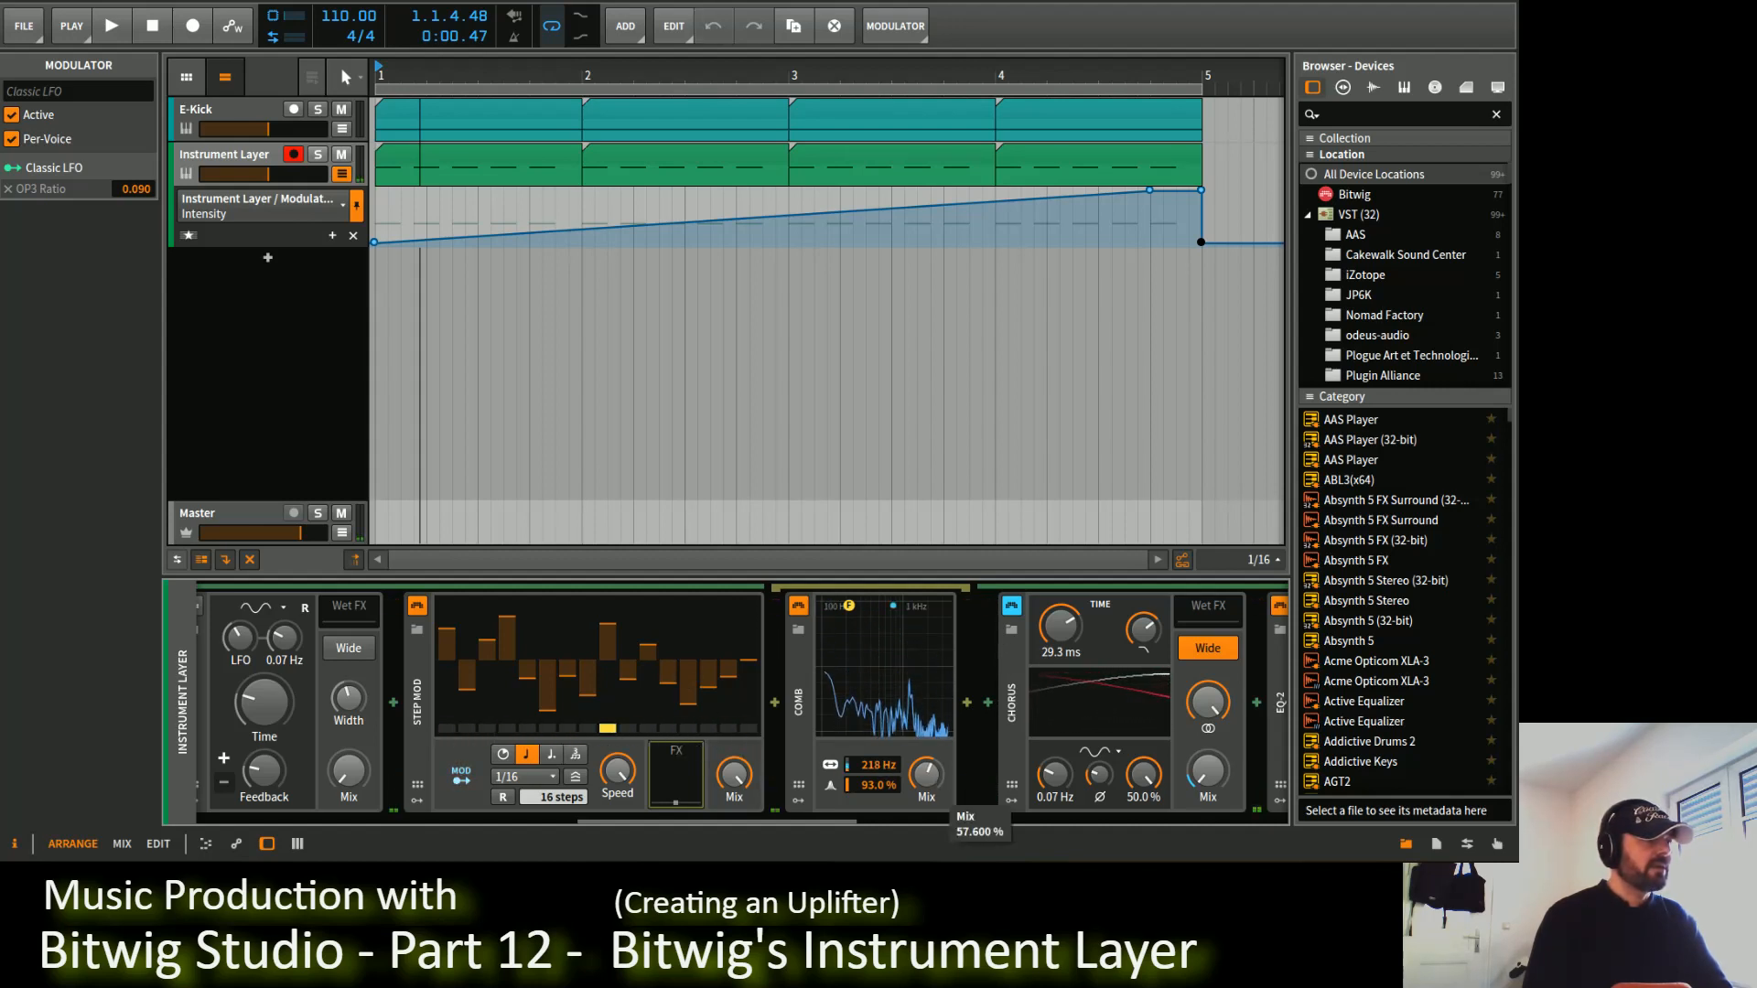
{"action": "mouse_move", "coordinate": [926, 774]}
{"action": "left_mouse_down"}
{"action": "mouse_move", "coordinate": [926, 799]}
{"action": "mouse_move", "coordinate": [935, 776]}
{"action": "left_mouse_up"}
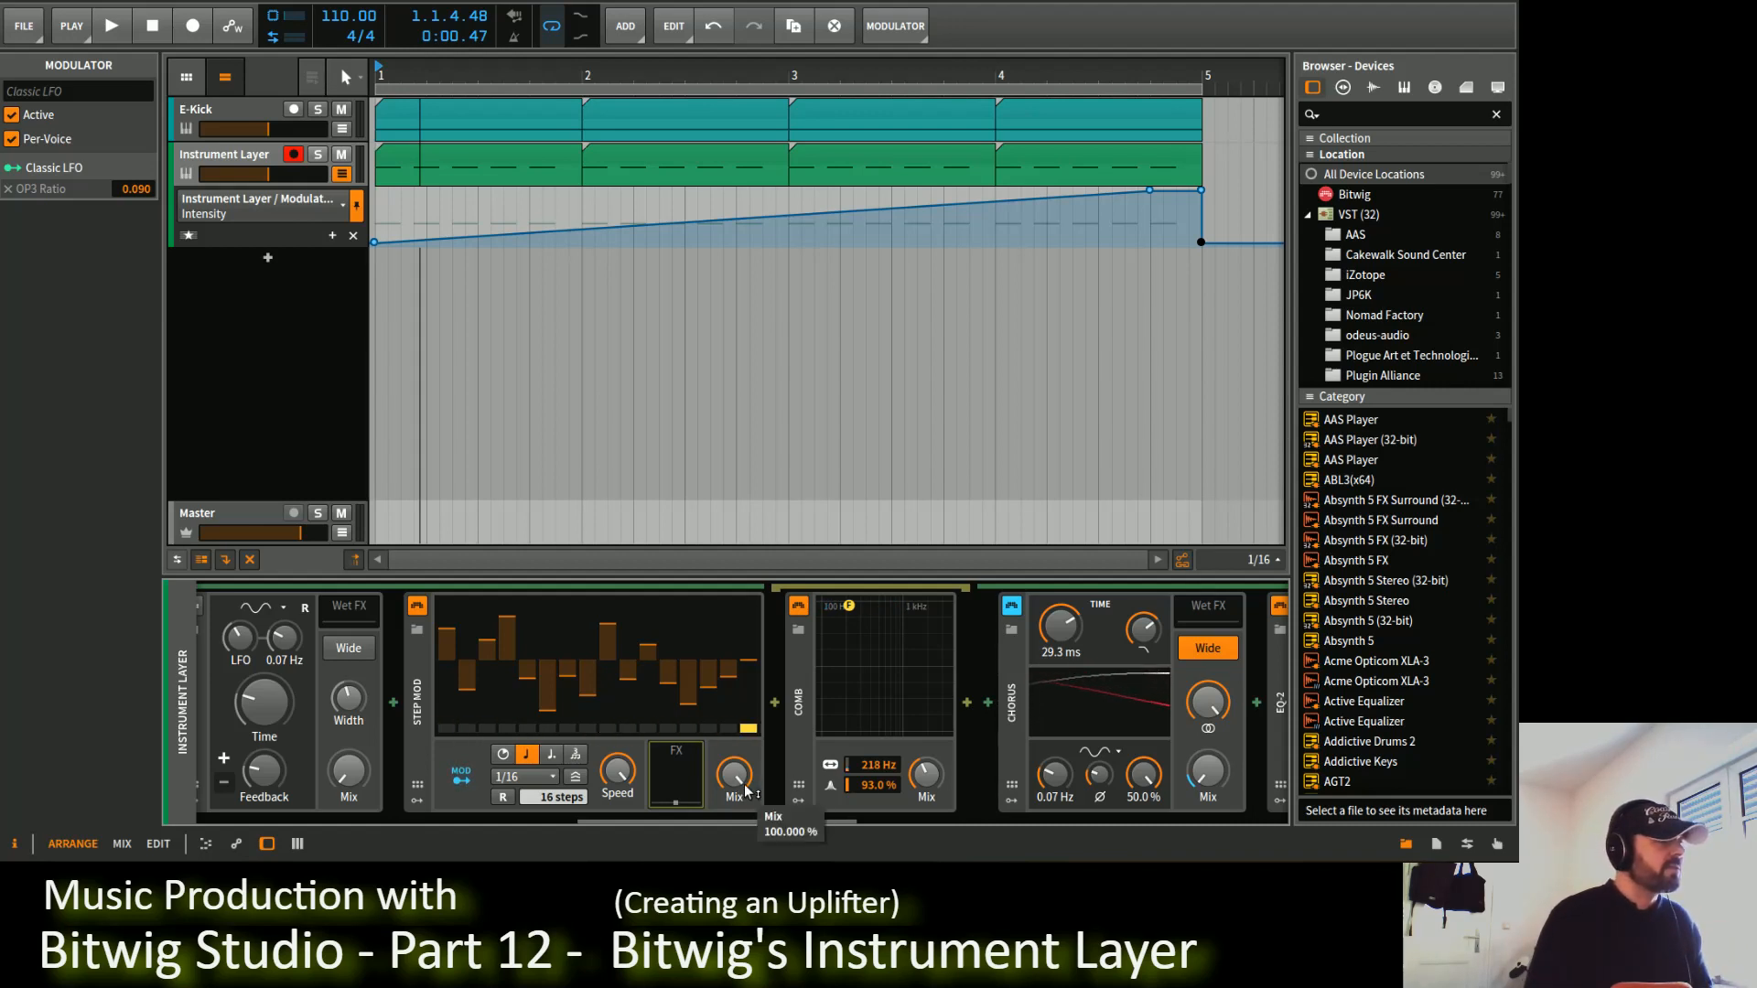
{"action": "left_click_drag", "start_coordinate": [740, 779], "coordinate": [116, 783]}
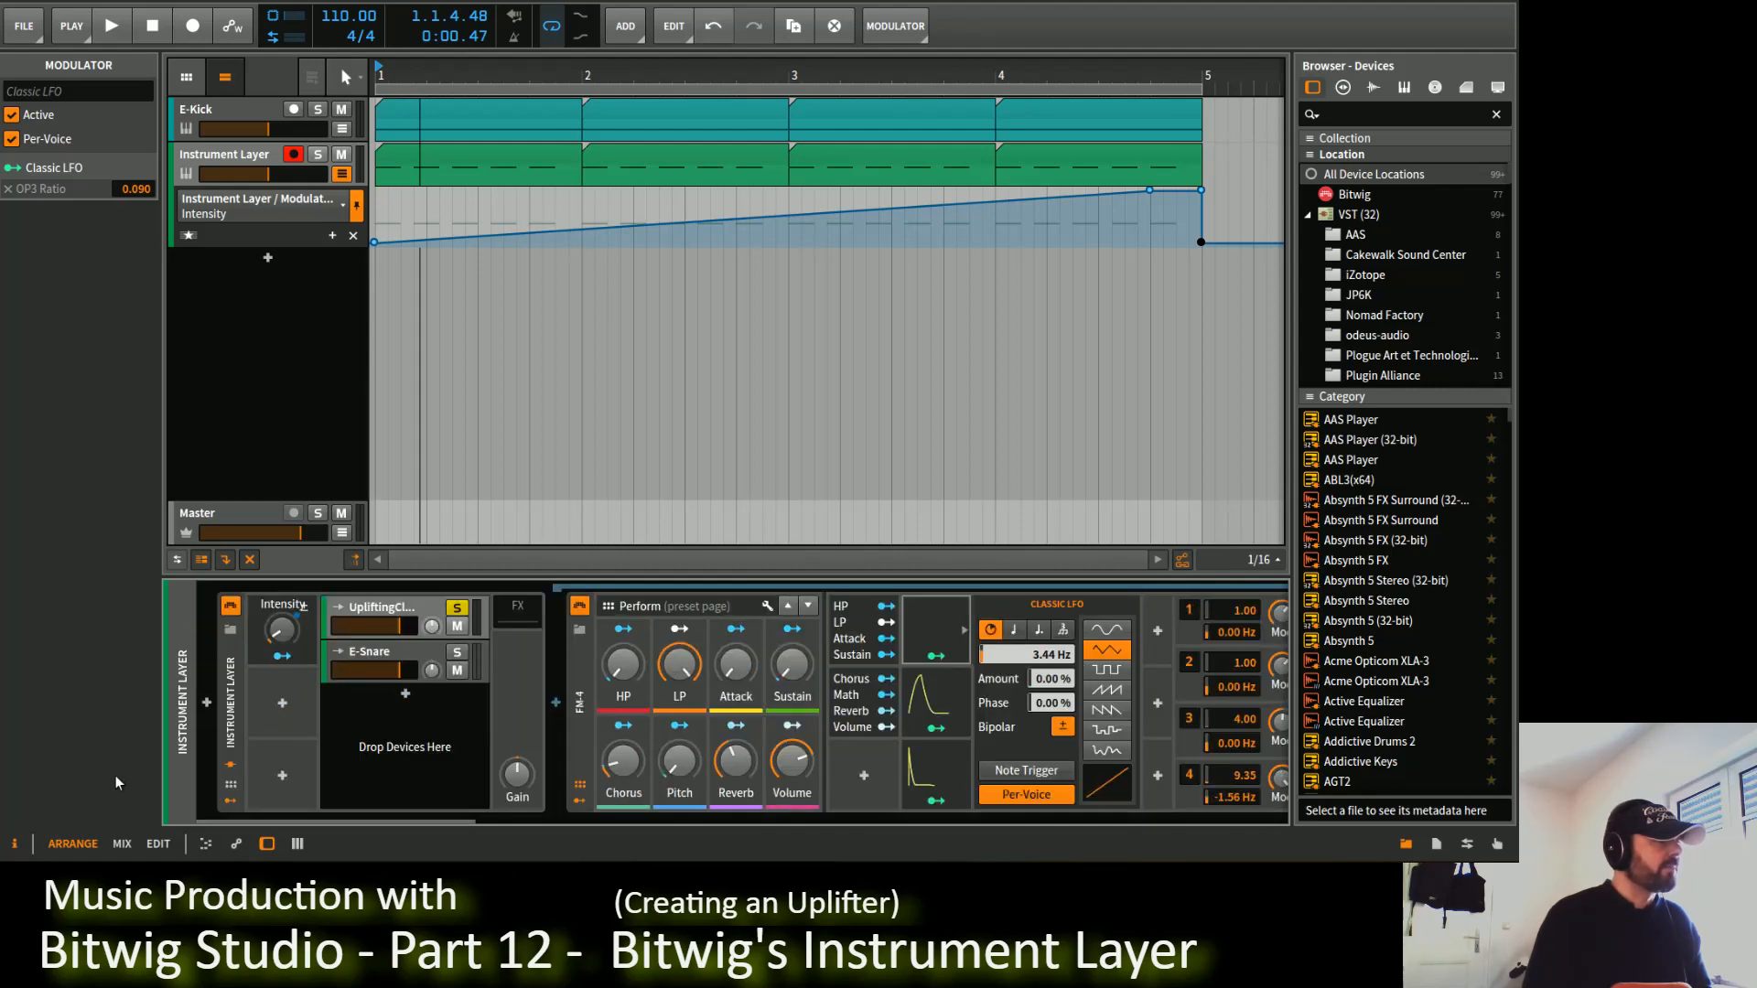
Step: Map the Intensity macro to the Step Mod's Mix at 0.804 and to the Comb filter's Frequency at 0.160
{"action": "left_click", "coordinate": [282, 658]}
{"action": "left_click_drag", "start_coordinate": [445, 819], "coordinate": [860, 715]}
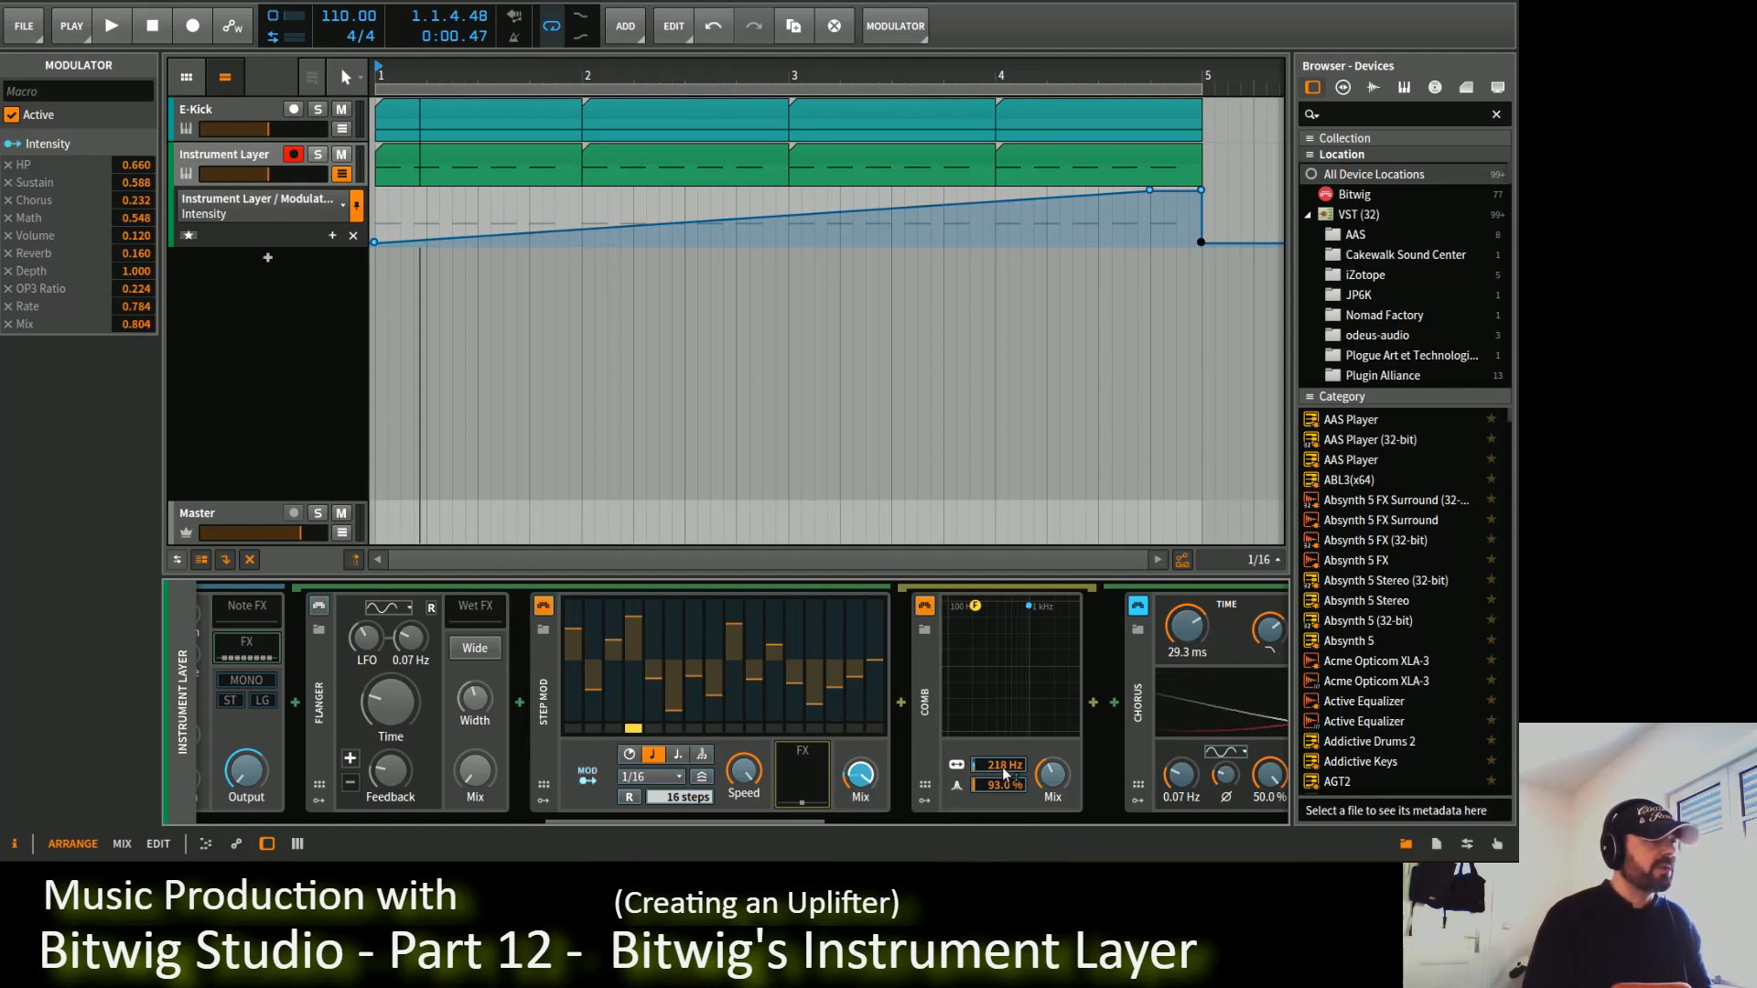
{"action": "left_click_drag", "start_coordinate": [1005, 773], "coordinate": [1004, 772]}
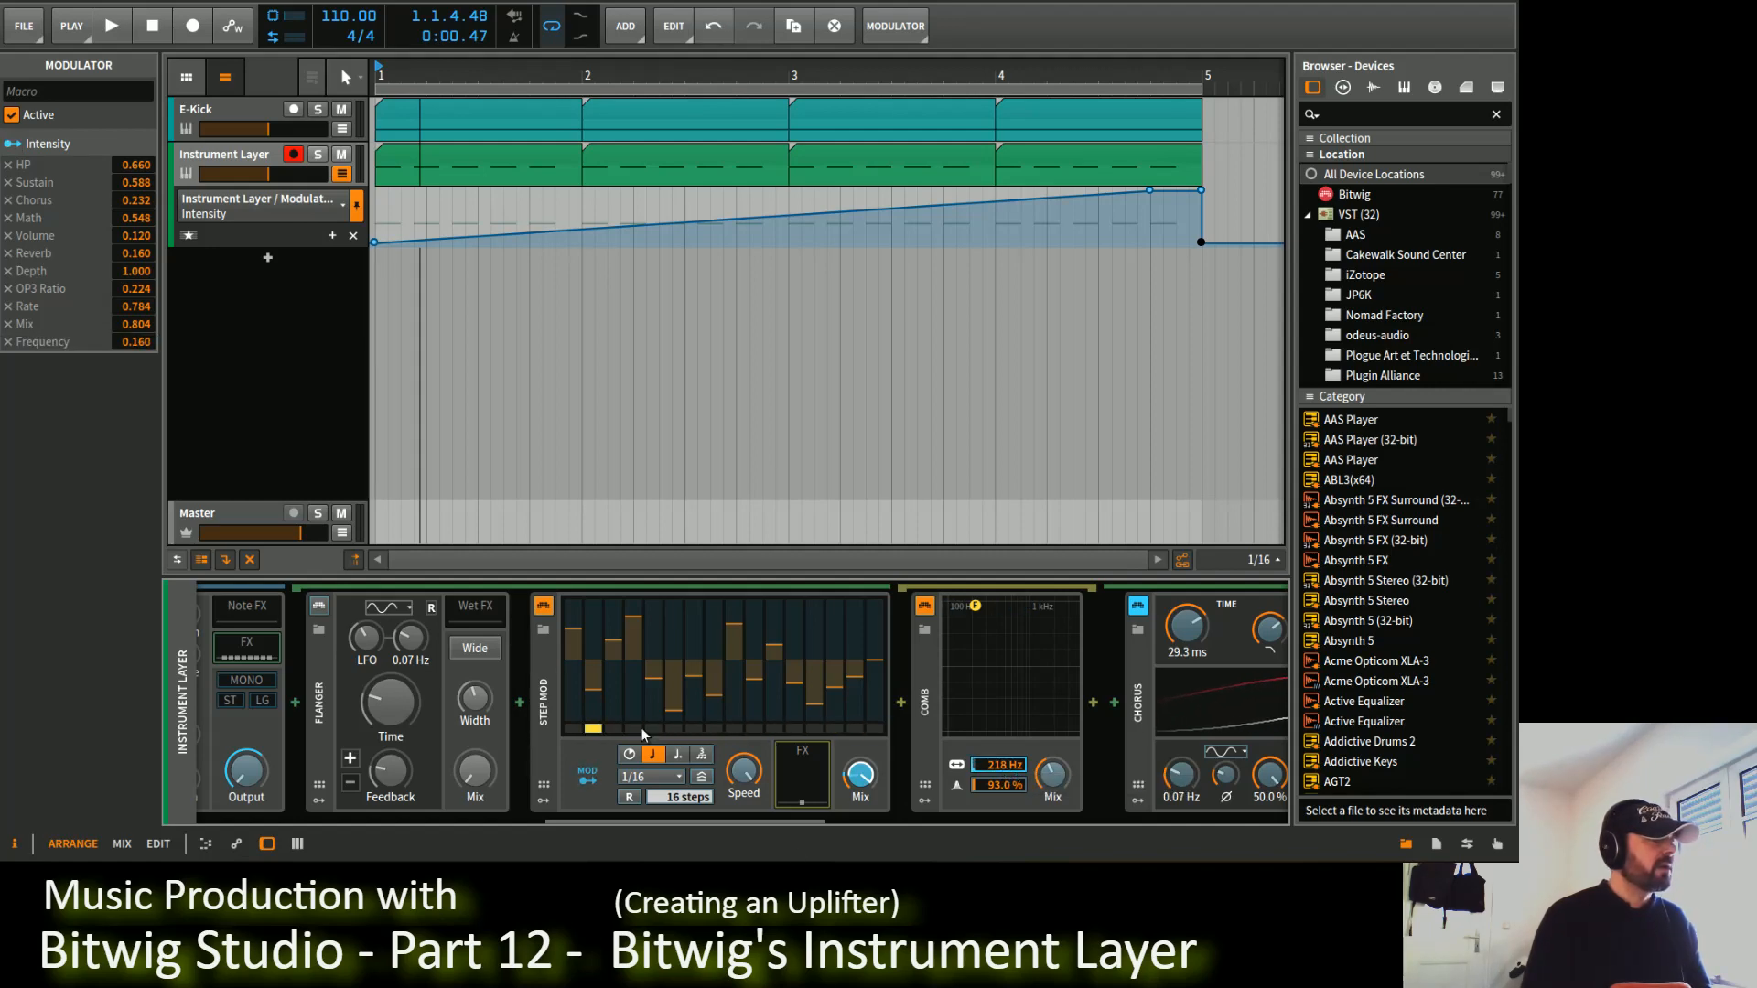
{"action": "left_click_drag", "start_coordinate": [783, 824], "coordinate": [306, 820]}
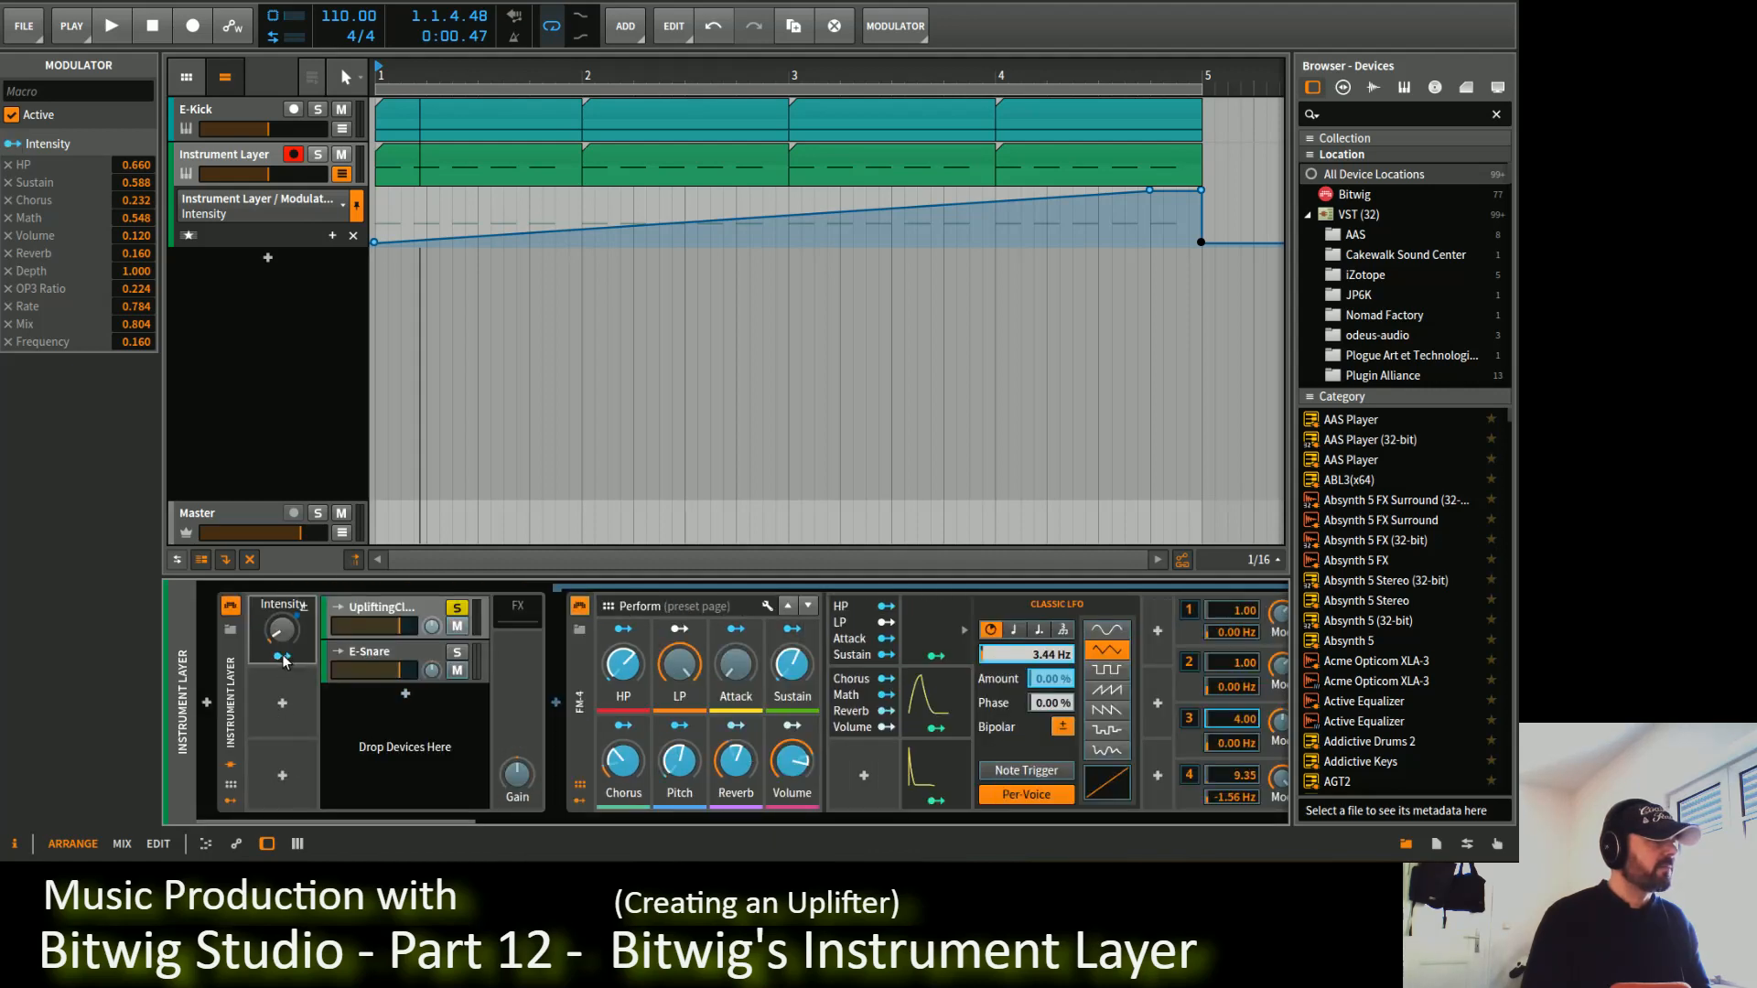
Step: Play back the loop to hear how the rising Intensity affects the soloed FM-4 layer
{"action": "key", "text": "space"}
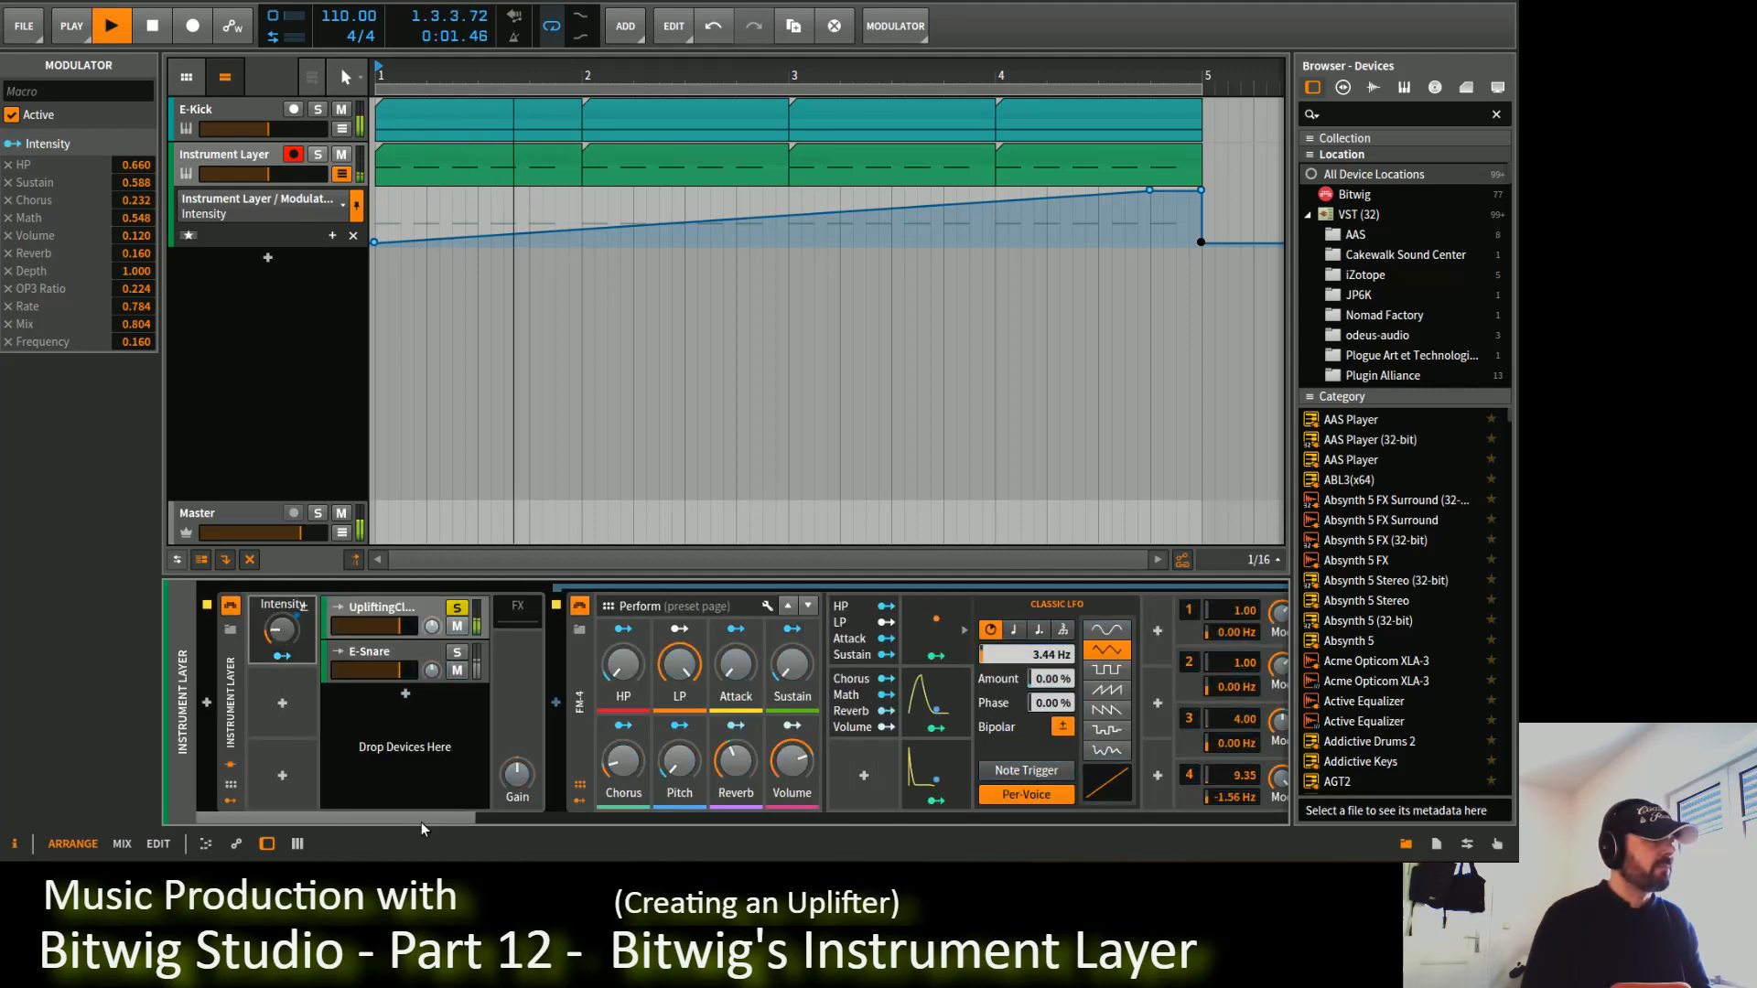
{"action": "left_click_drag", "start_coordinate": [421, 822], "coordinate": [477, 840]}
{"action": "key", "text": "space"}
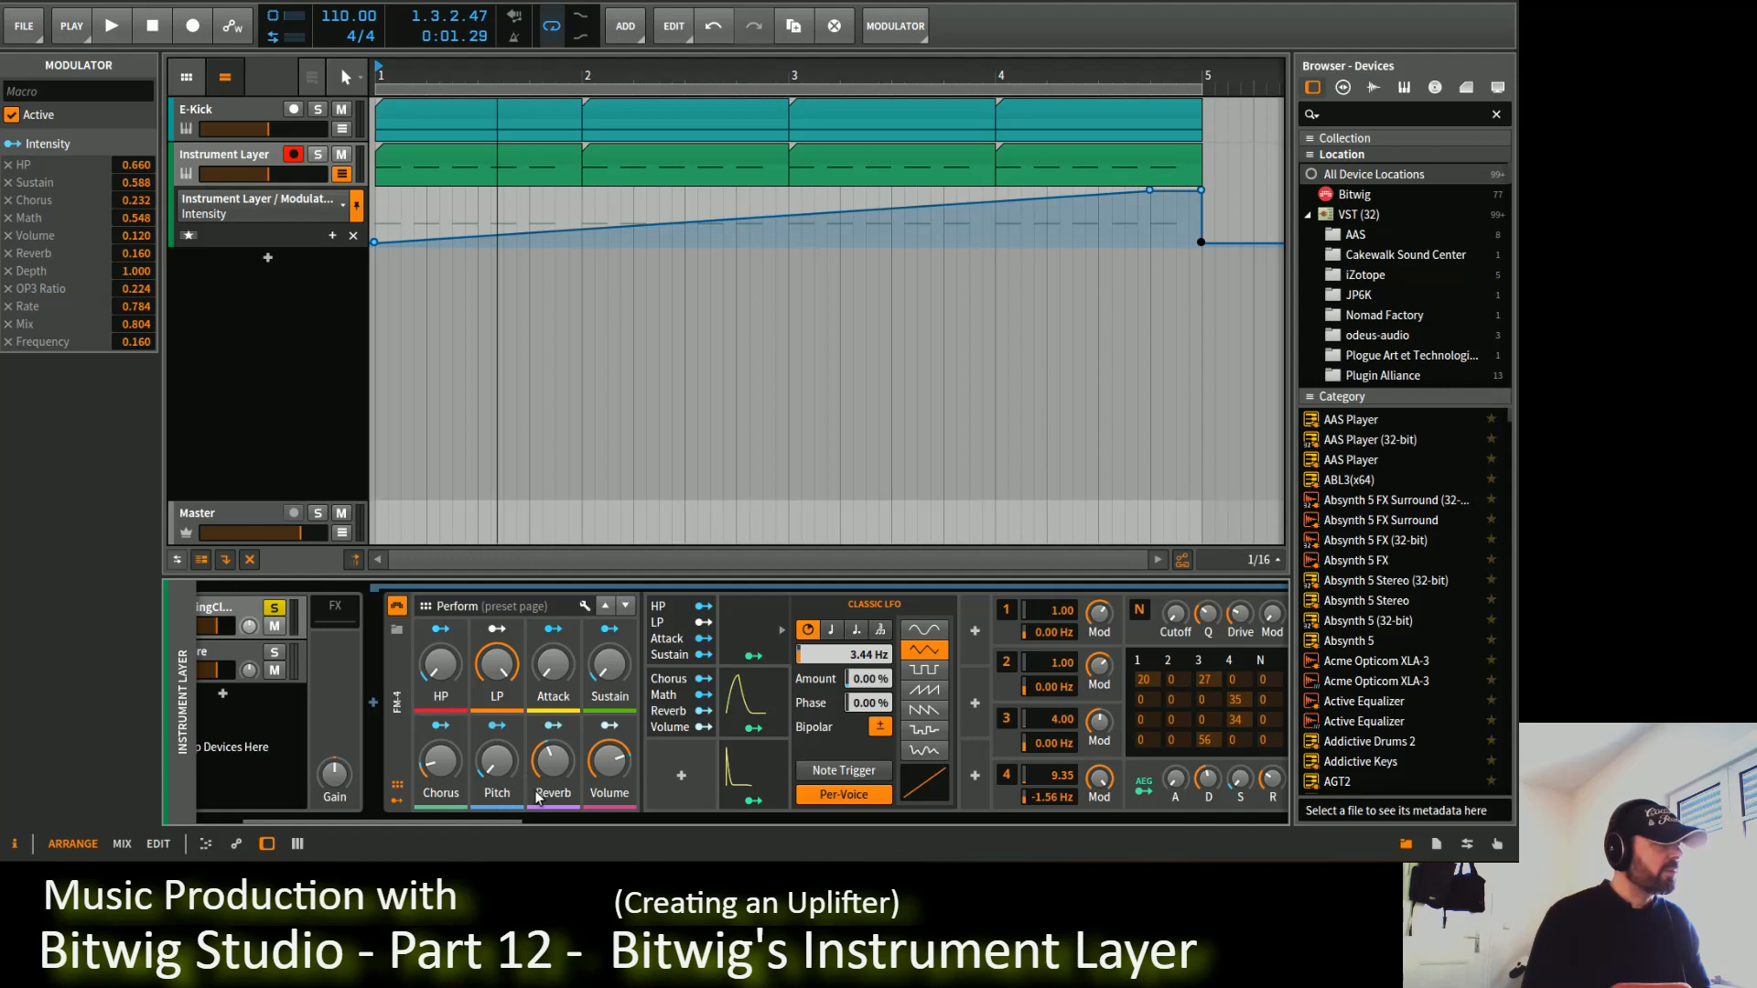
{"action": "key", "text": "space"}
{"action": "mouse_move", "coordinate": [557, 760]}
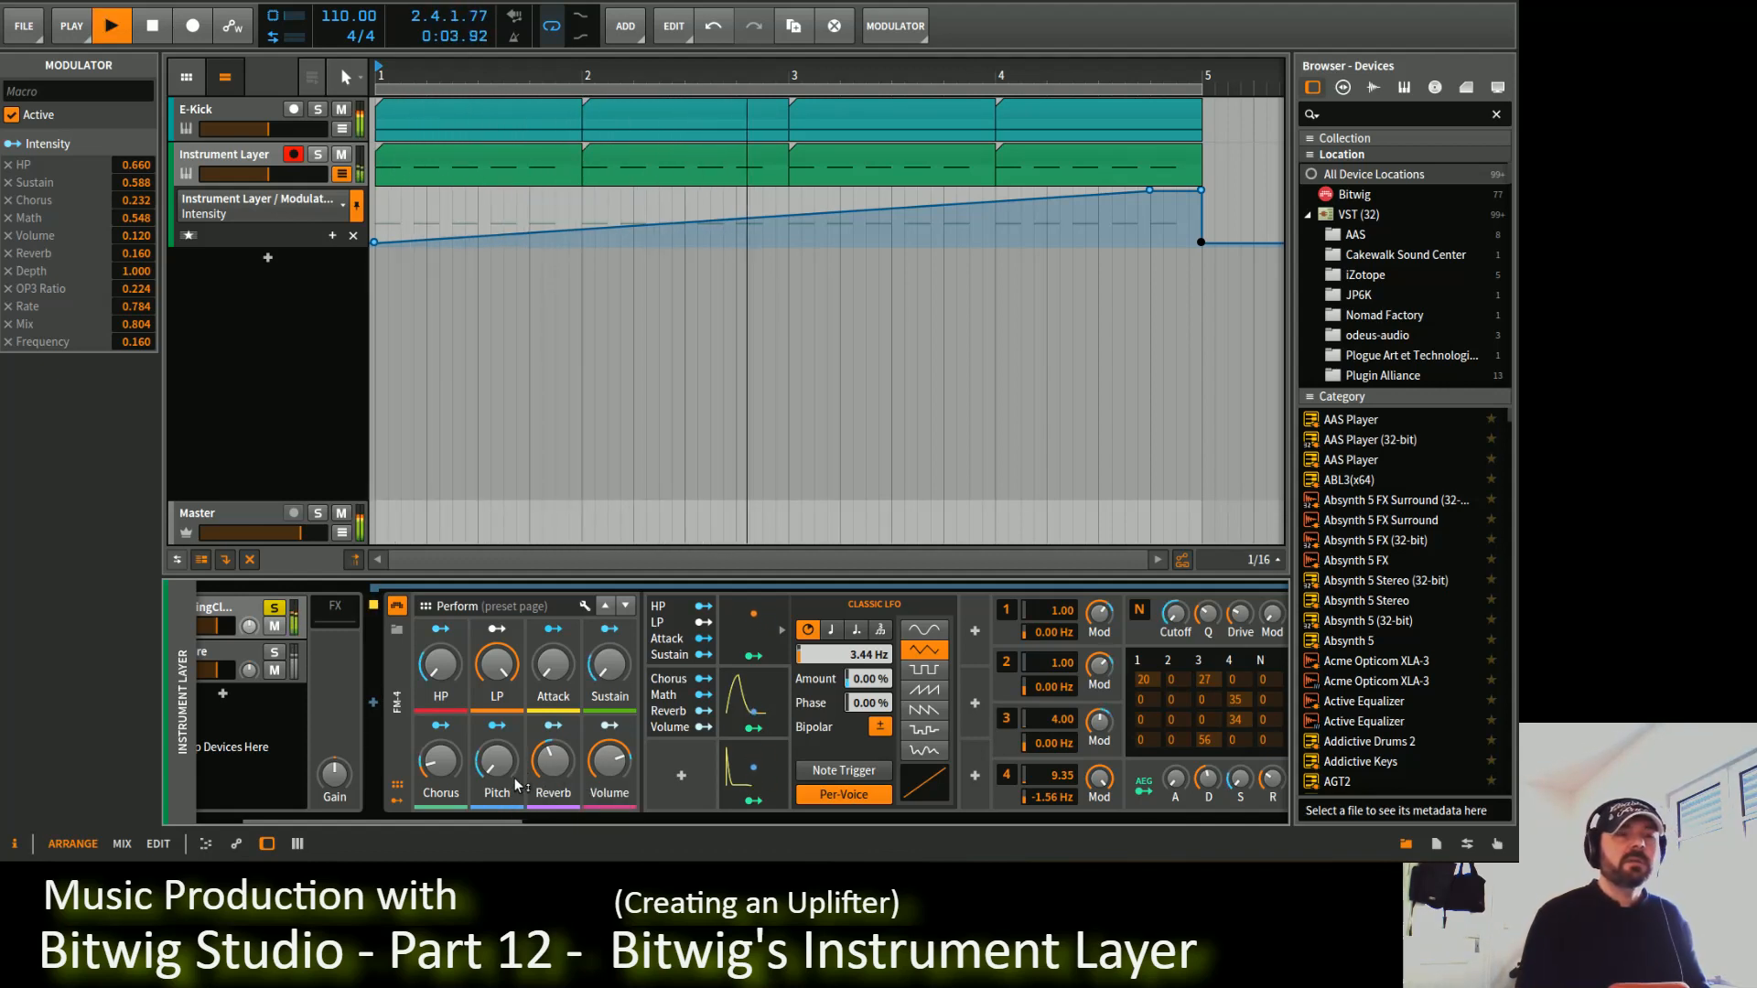
{"action": "mouse_move", "coordinate": [514, 777]}
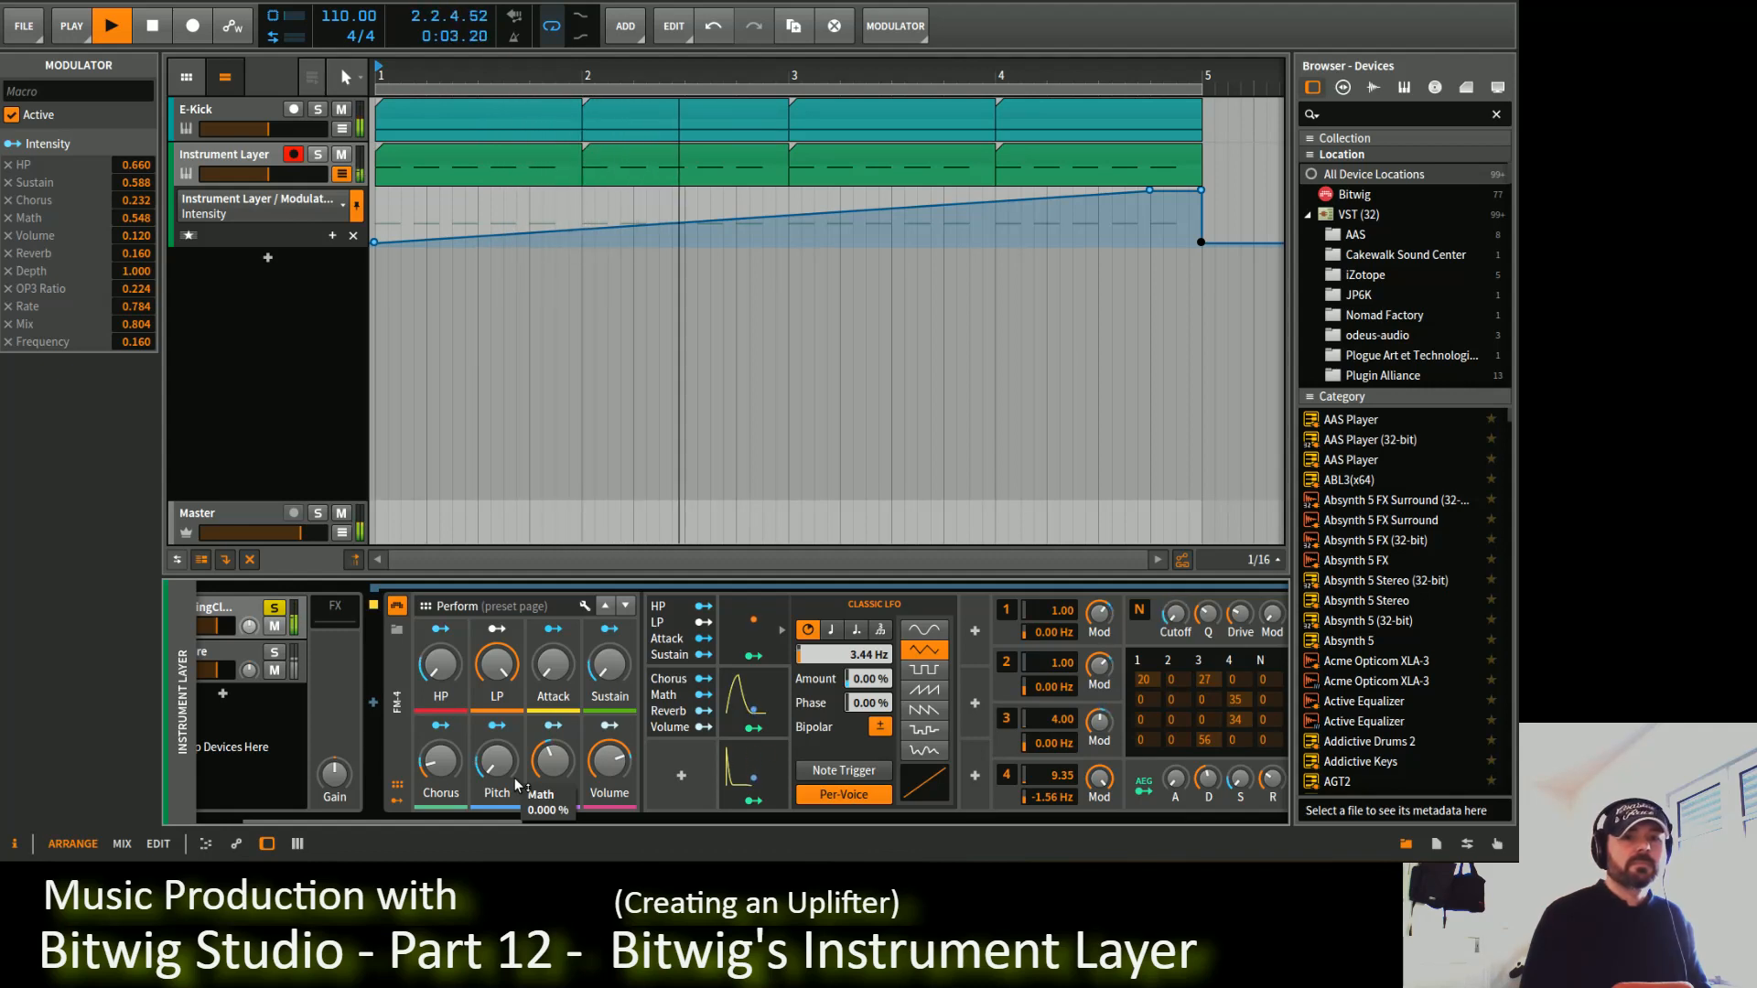
{"action": "key", "text": "space"}
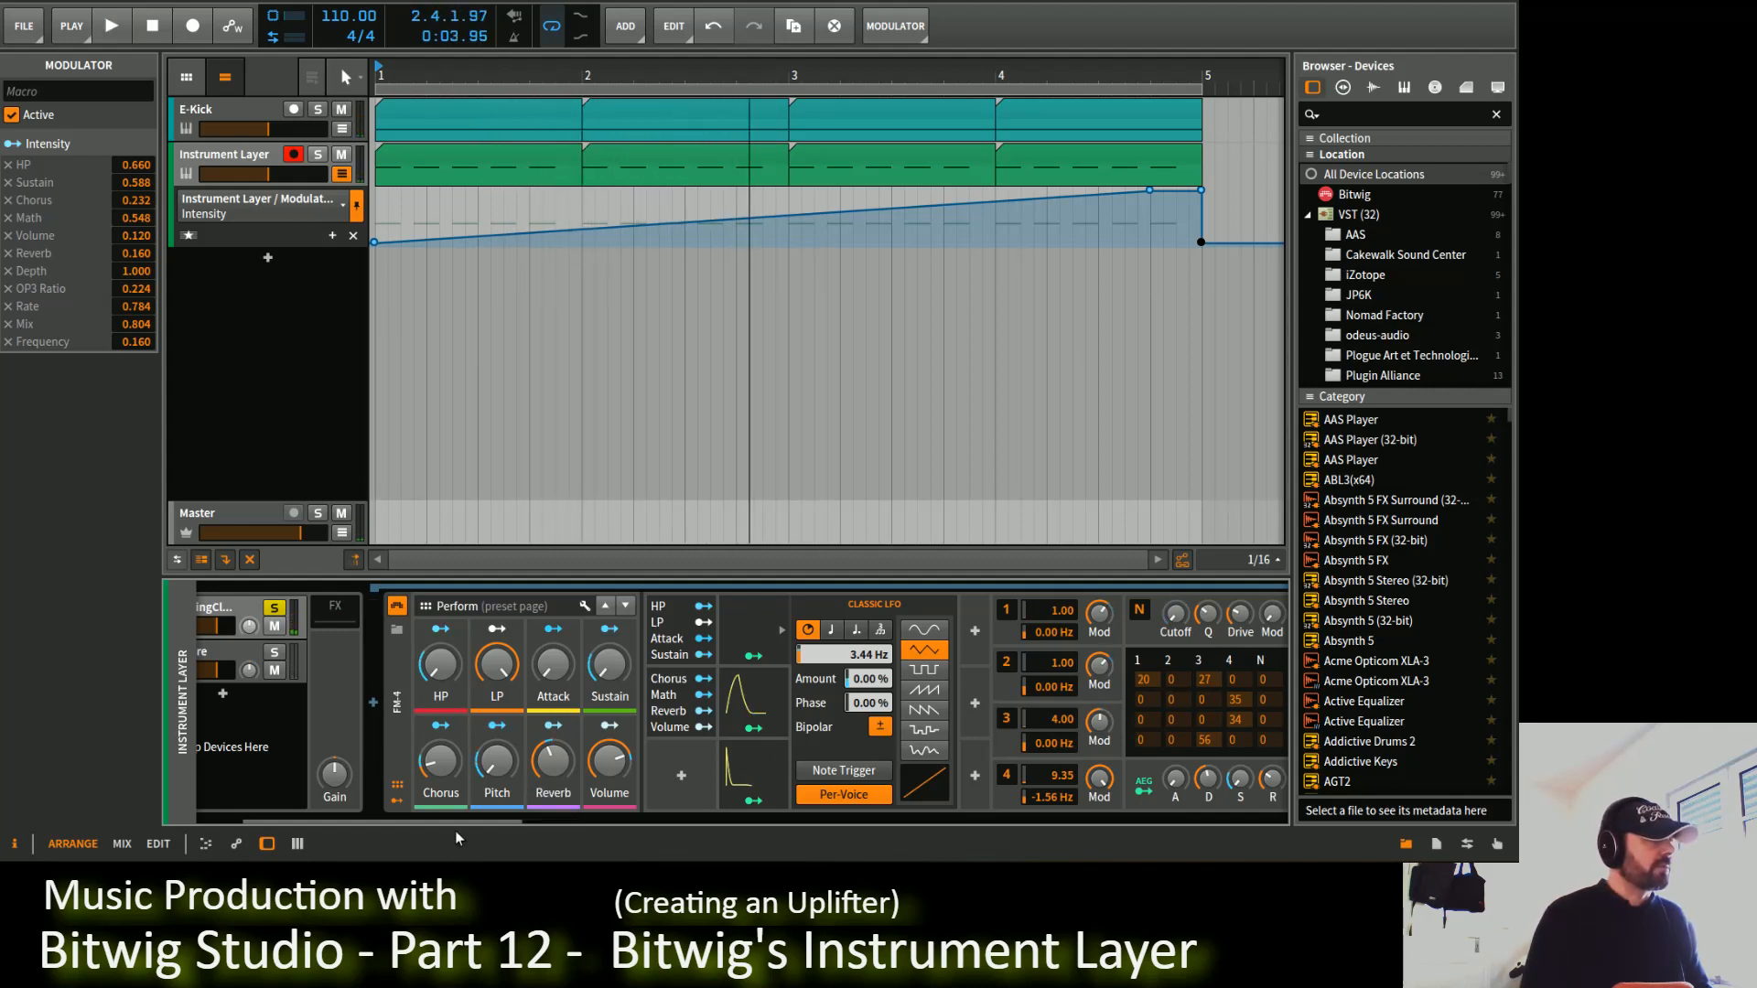
Step: Select the E-Snare layer and solo it in place of the FM-4 layer
{"action": "left_click_drag", "start_coordinate": [454, 822], "coordinate": [257, 820]}
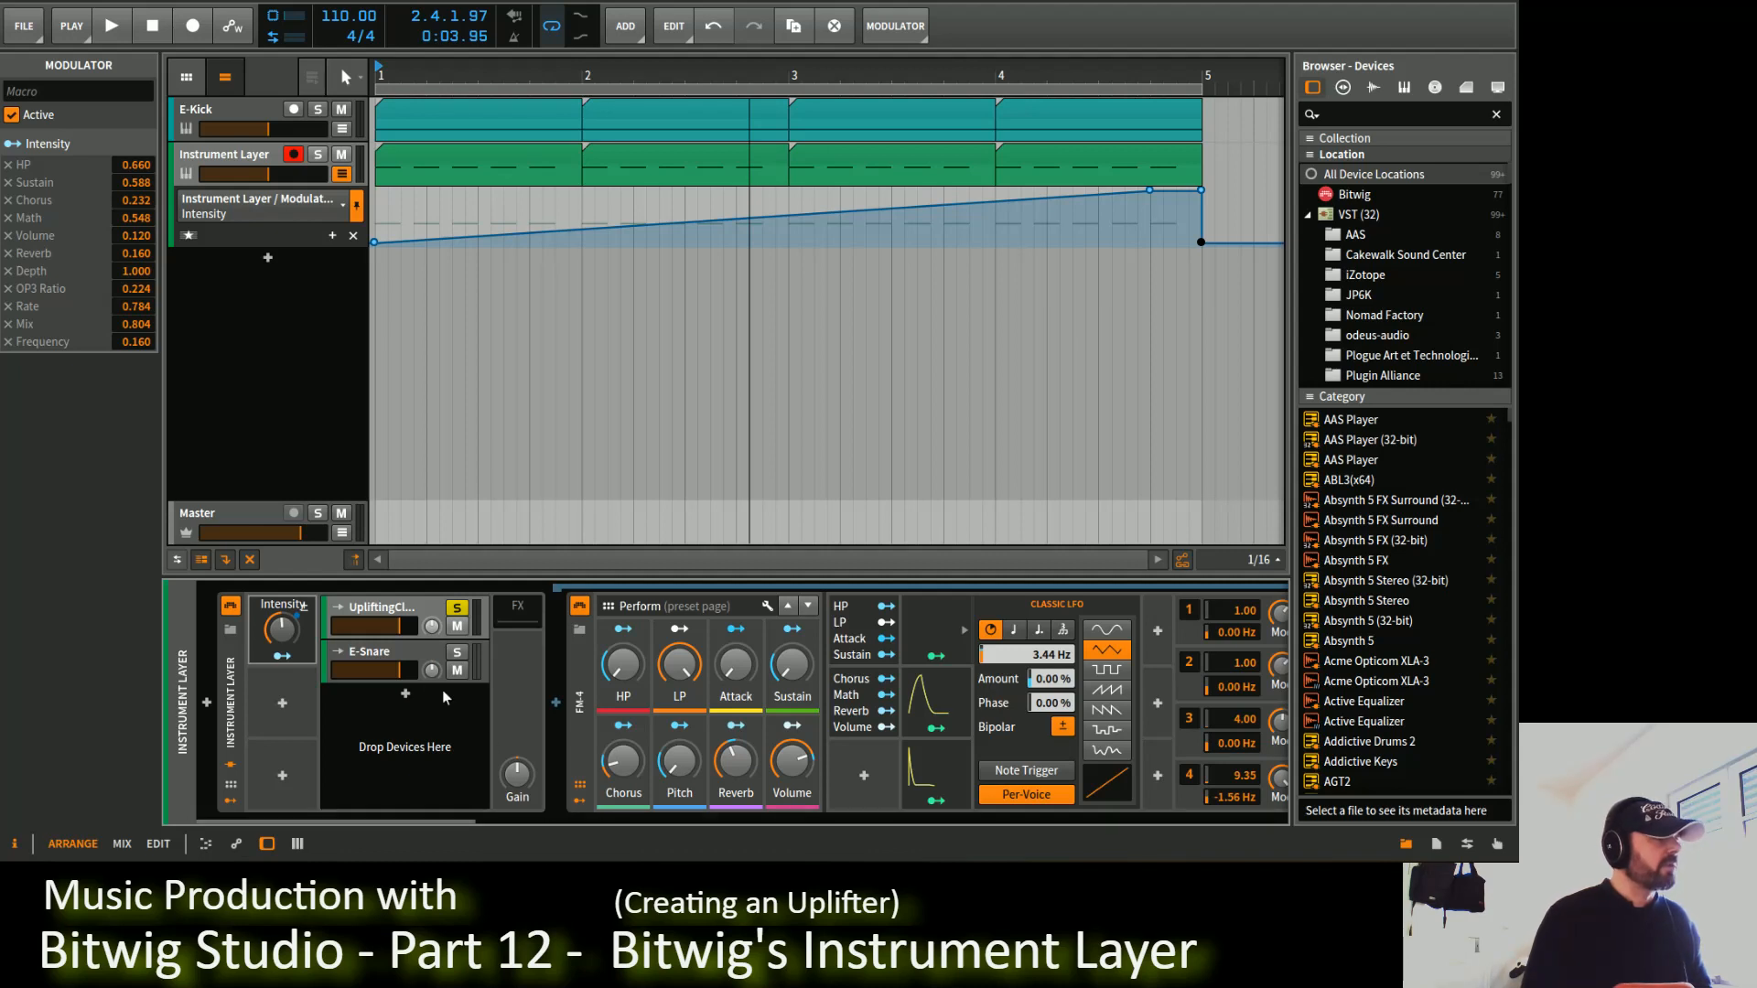
{"action": "left_click", "coordinate": [384, 663]}
{"action": "left_click", "coordinate": [458, 651]}
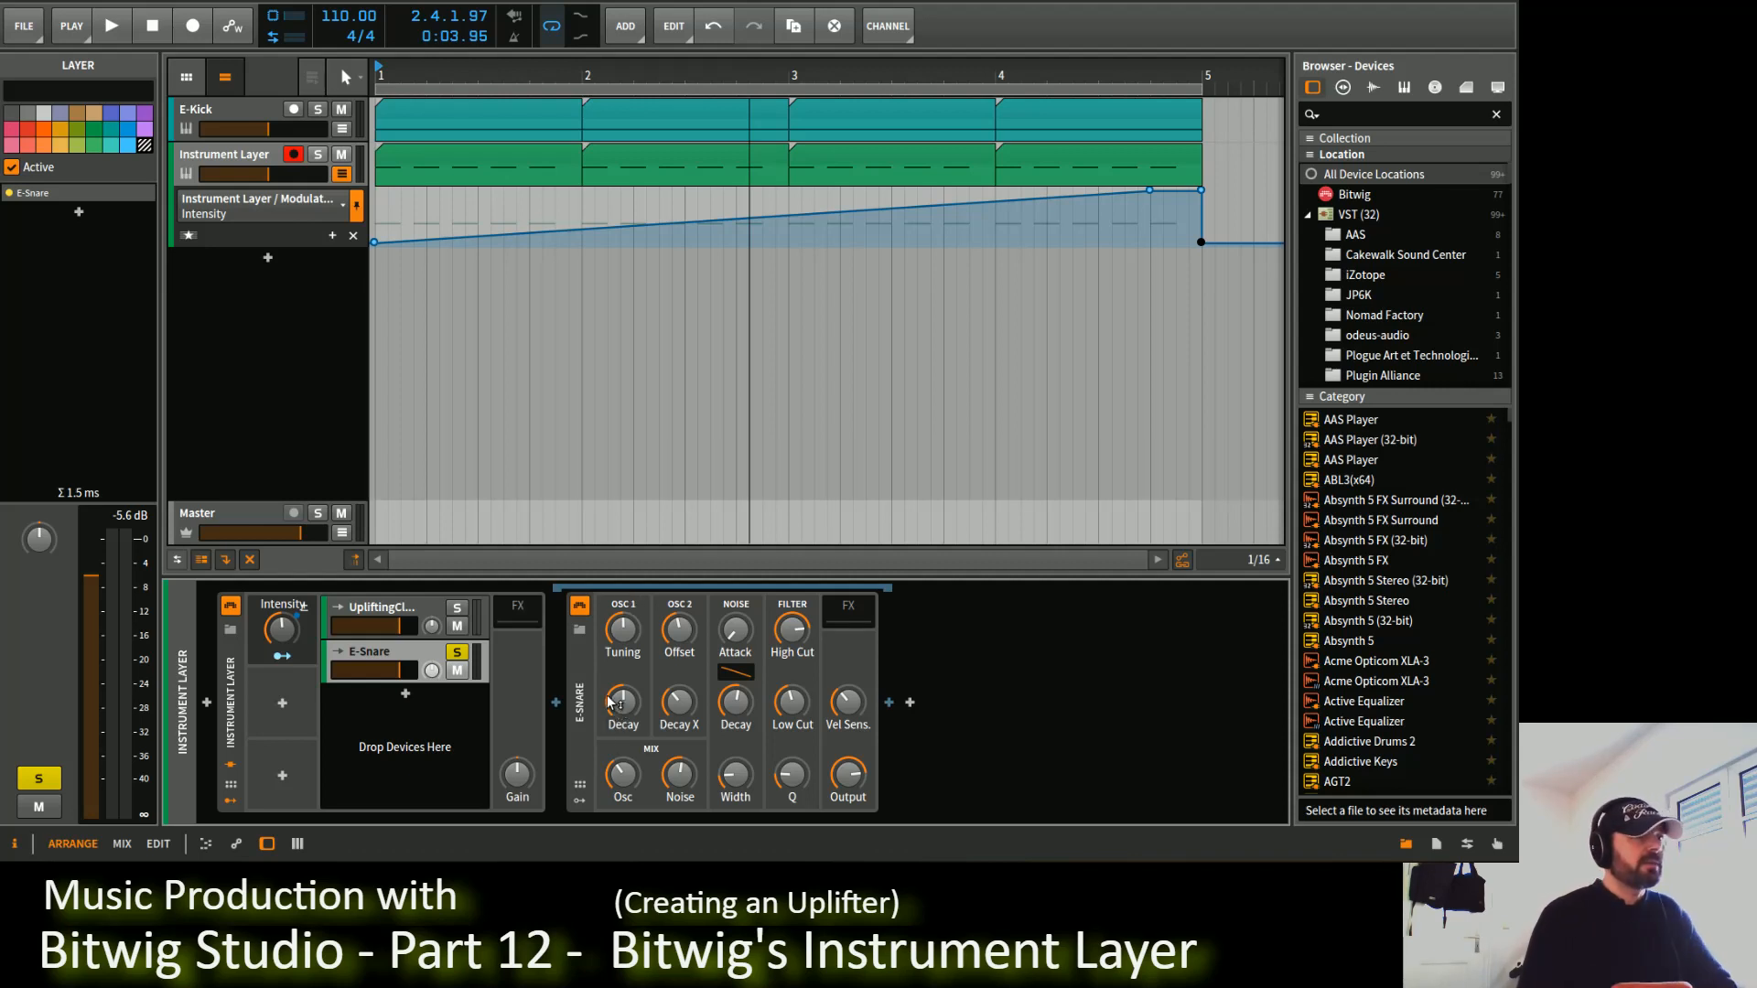
{"action": "mouse_move", "coordinate": [612, 704]}
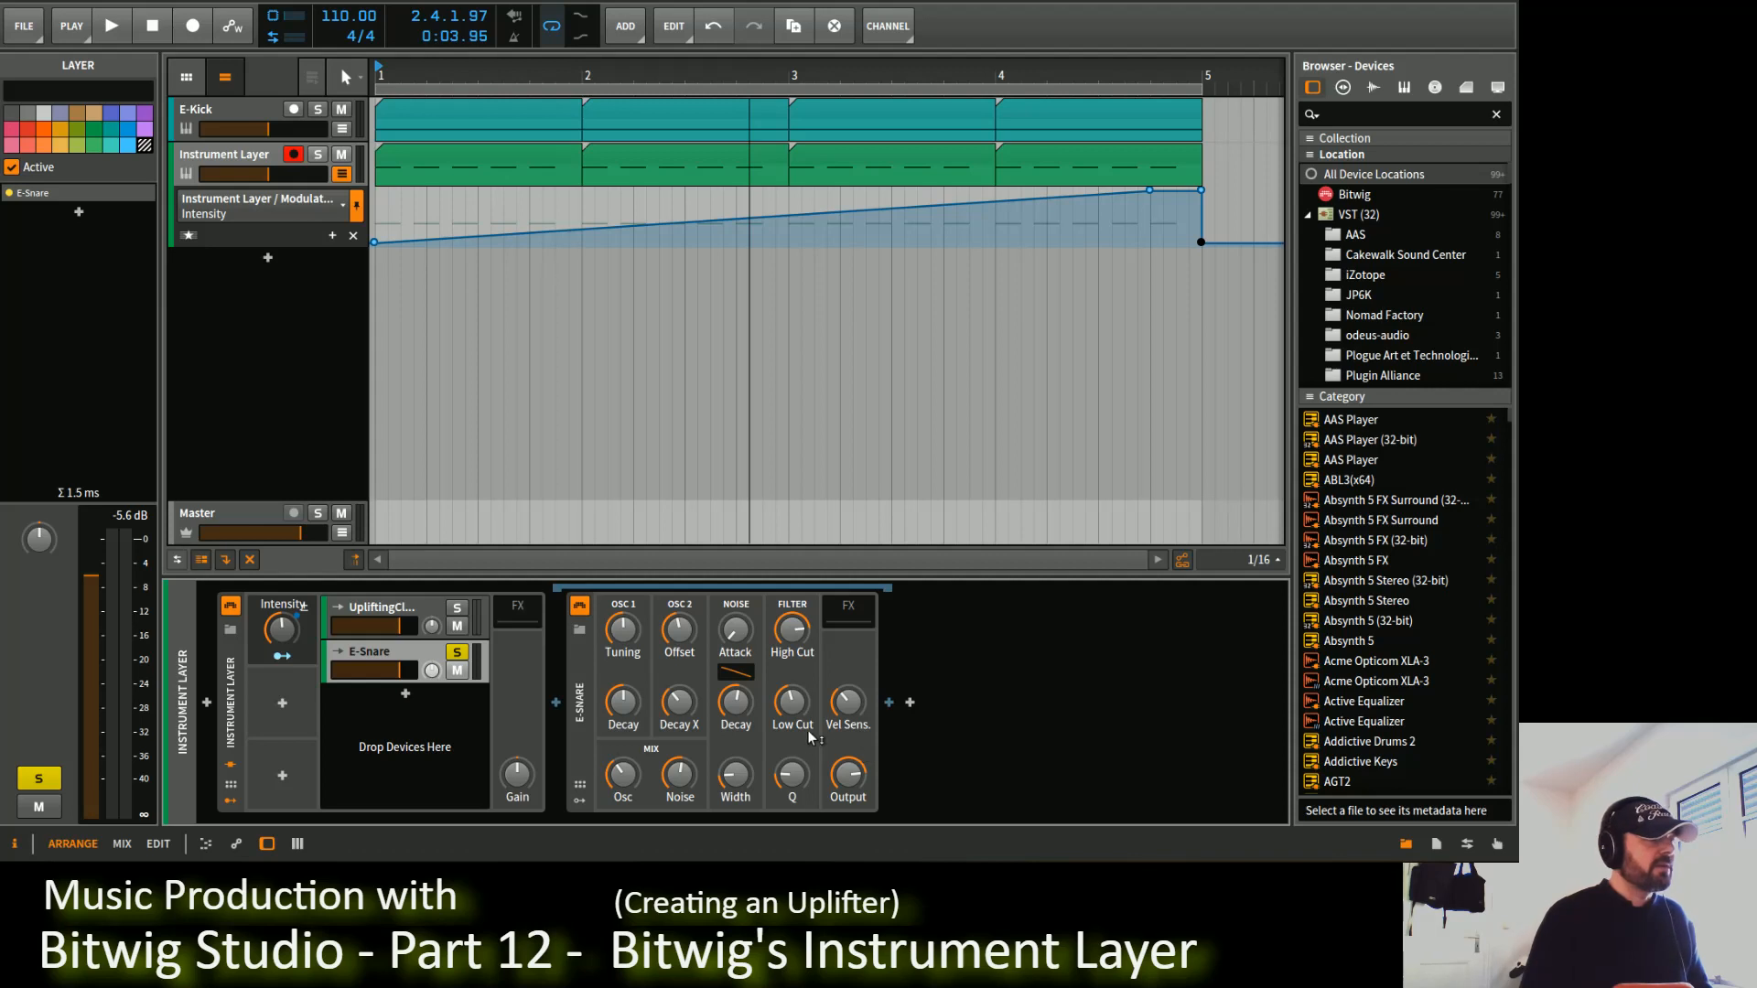
{"action": "mouse_move", "coordinate": [805, 727]}
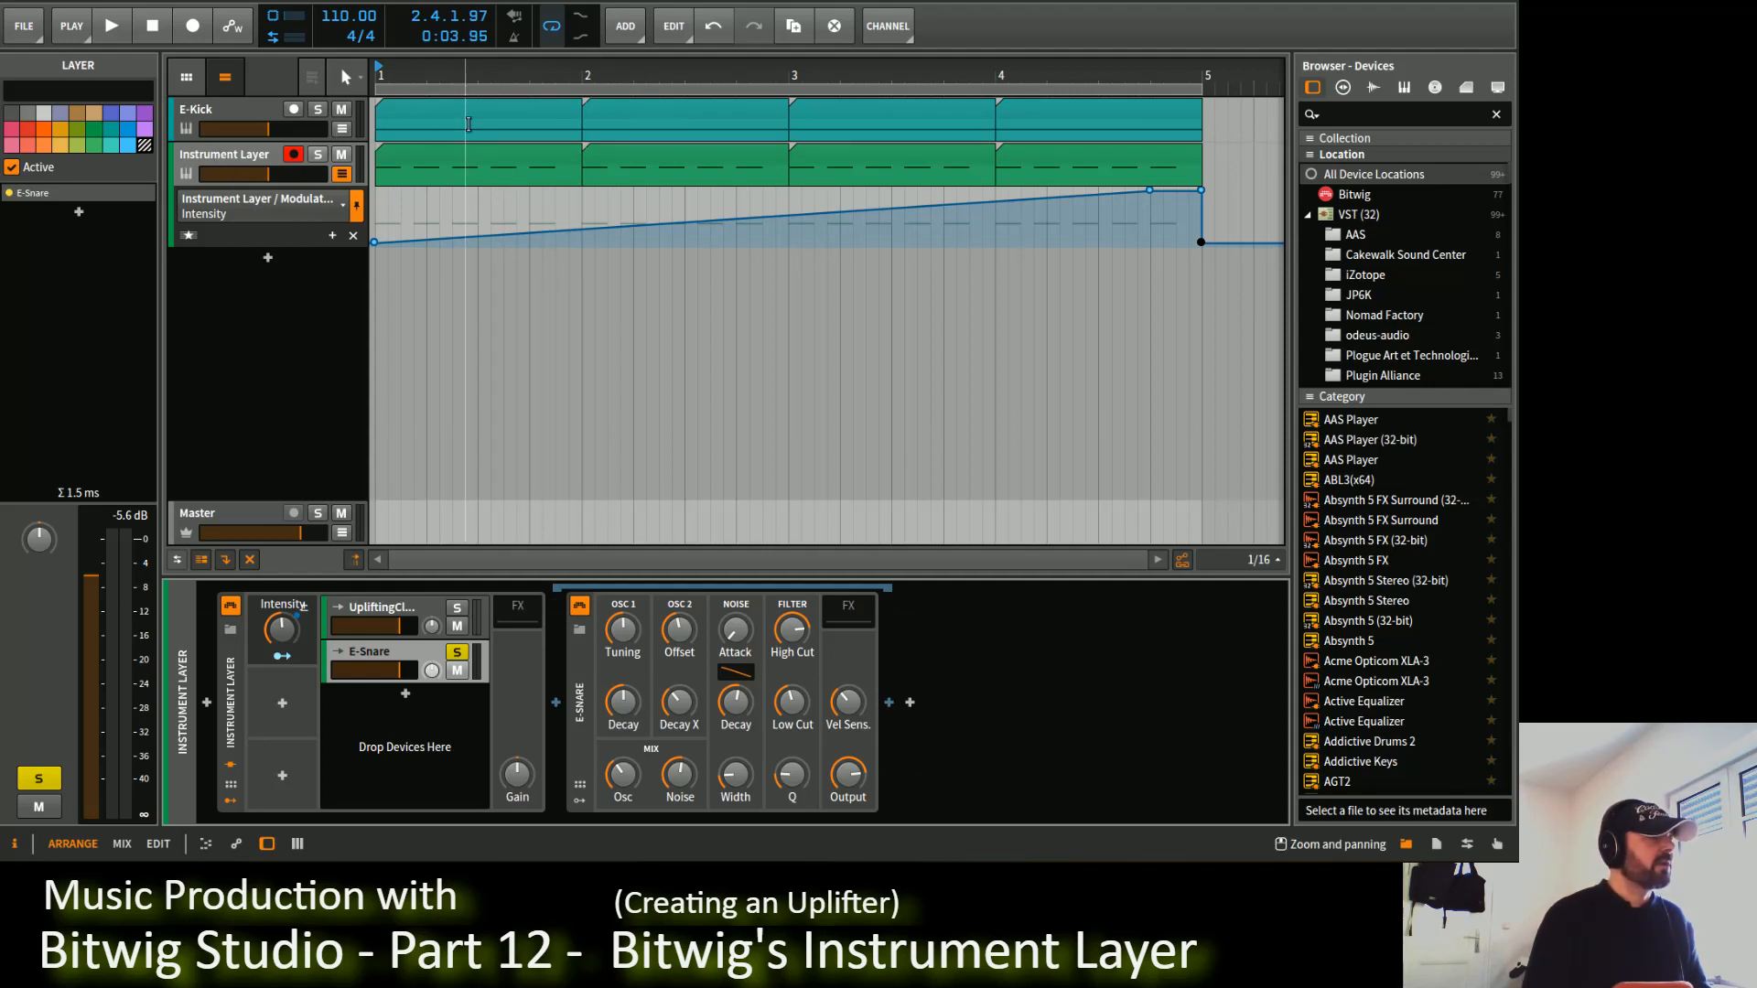
Step: Audition the soloed E-Snare over the kick loop with the Intensity automation running
{"action": "key", "text": "space"}
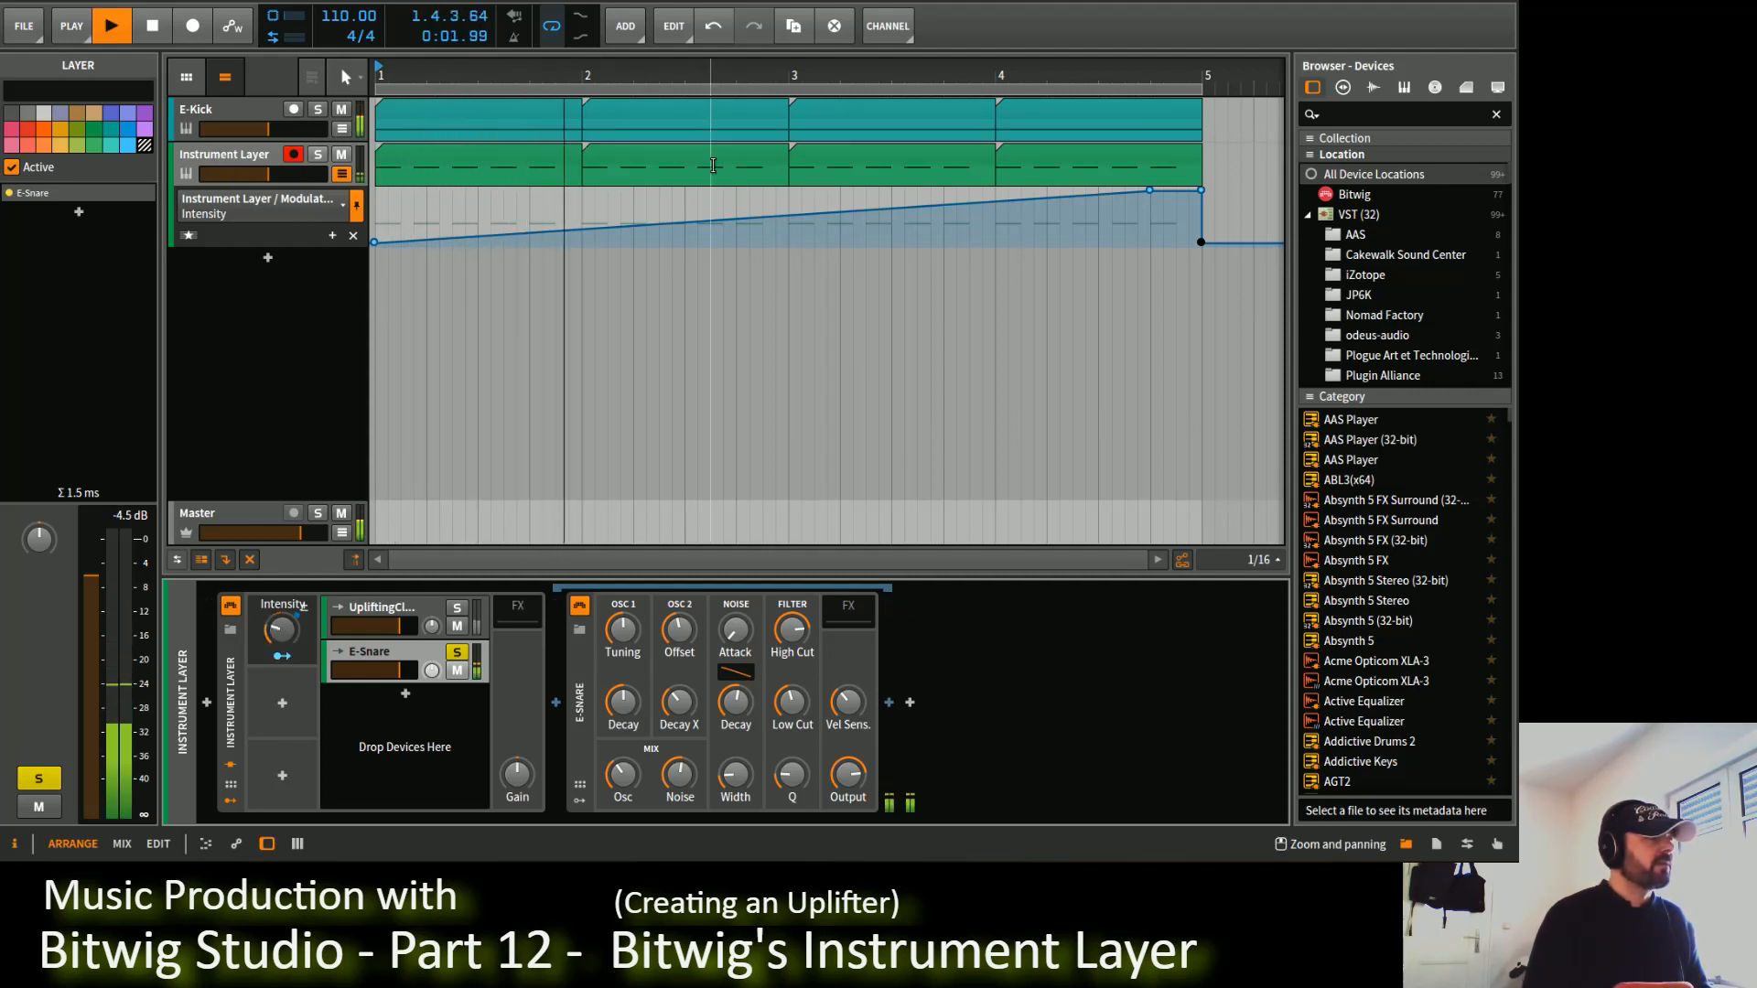
{"action": "key", "text": "space"}
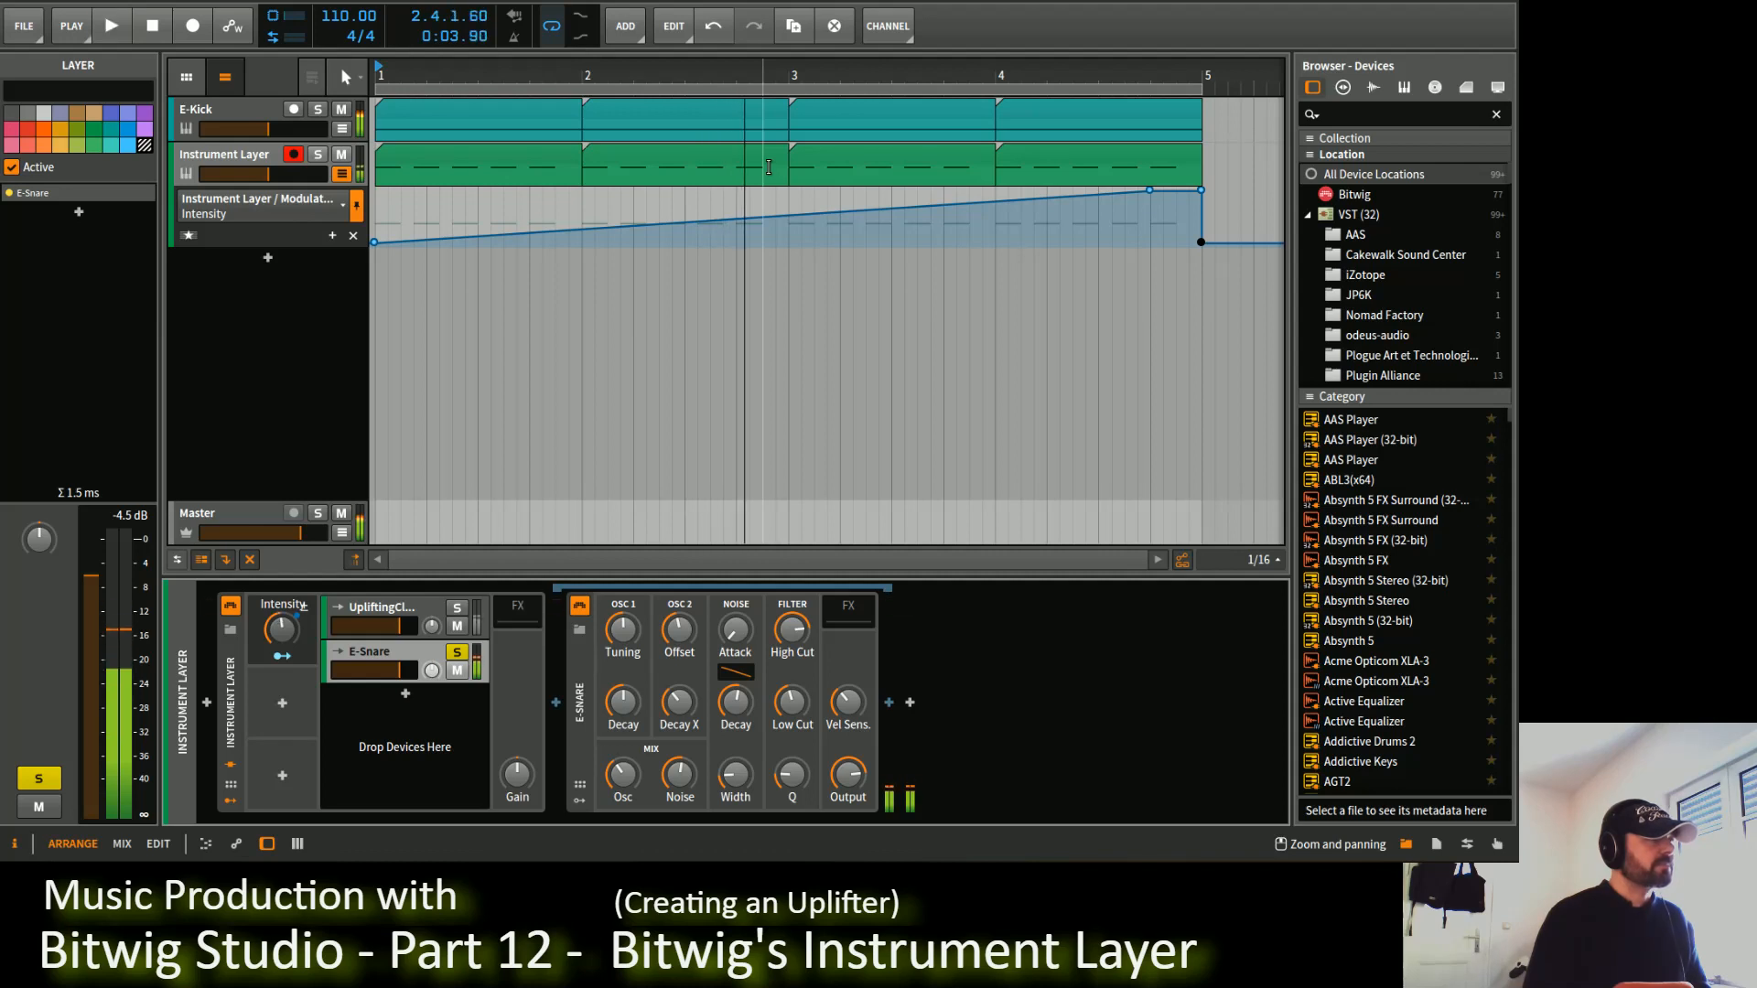
{"action": "key", "text": "space"}
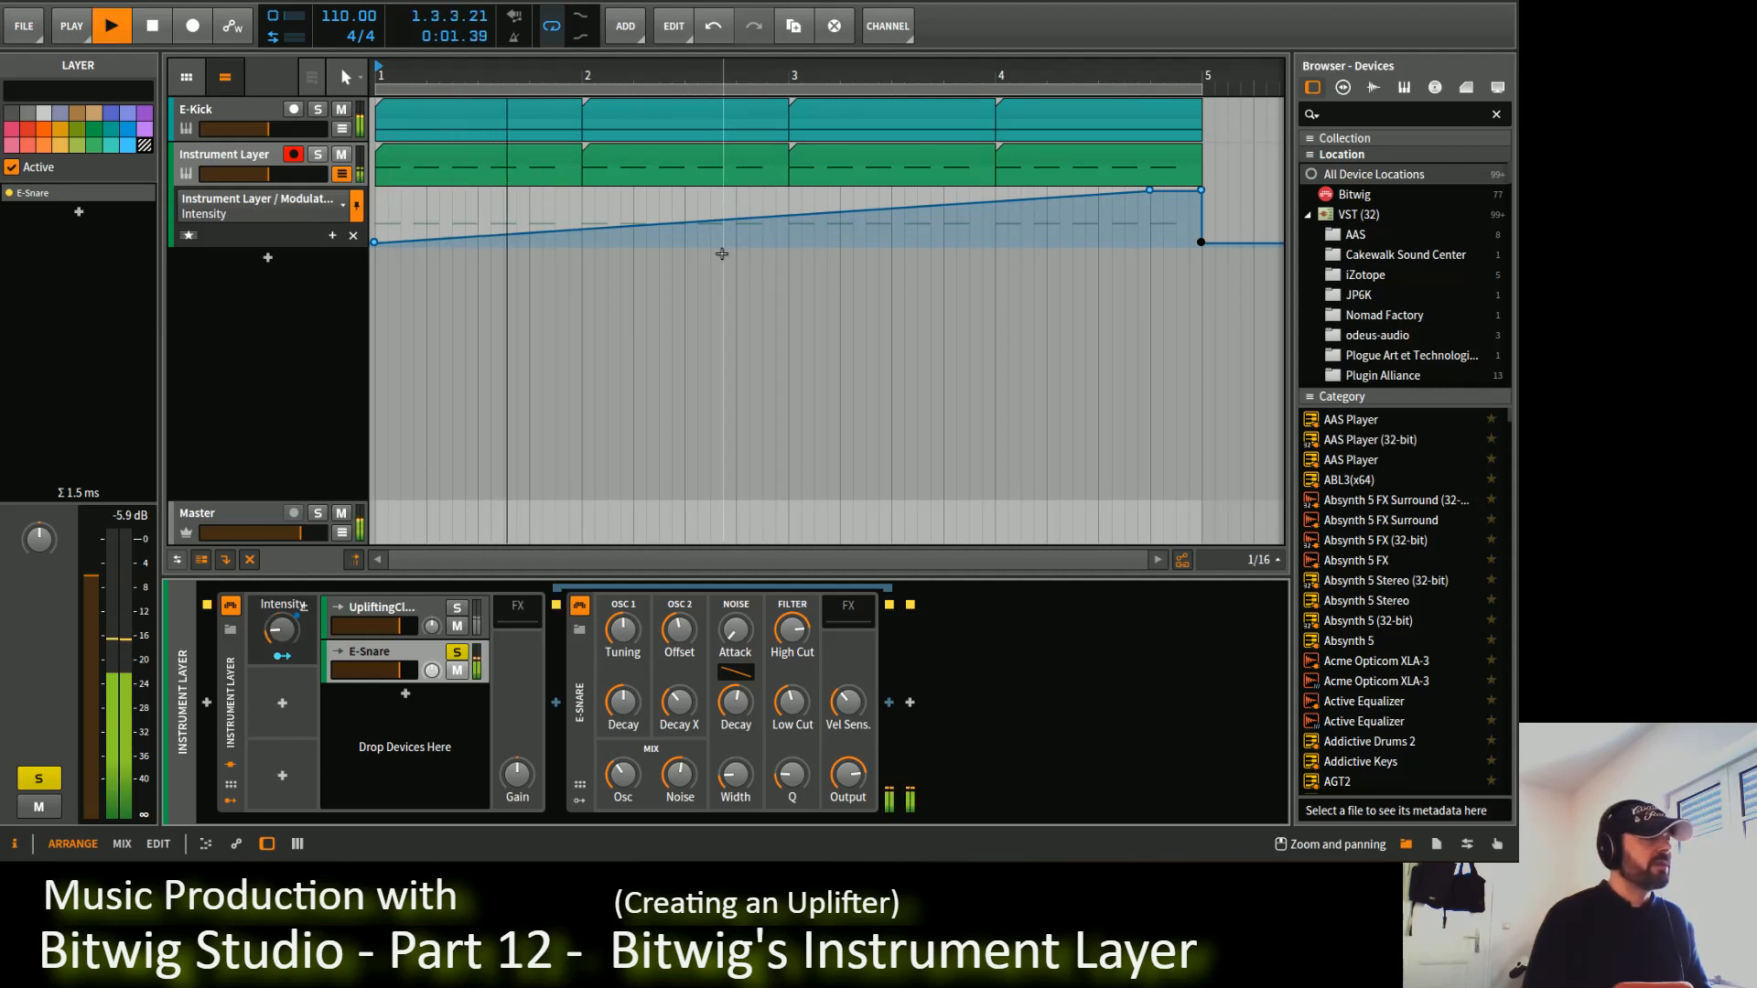
{"action": "left_click", "coordinate": [700, 222]}
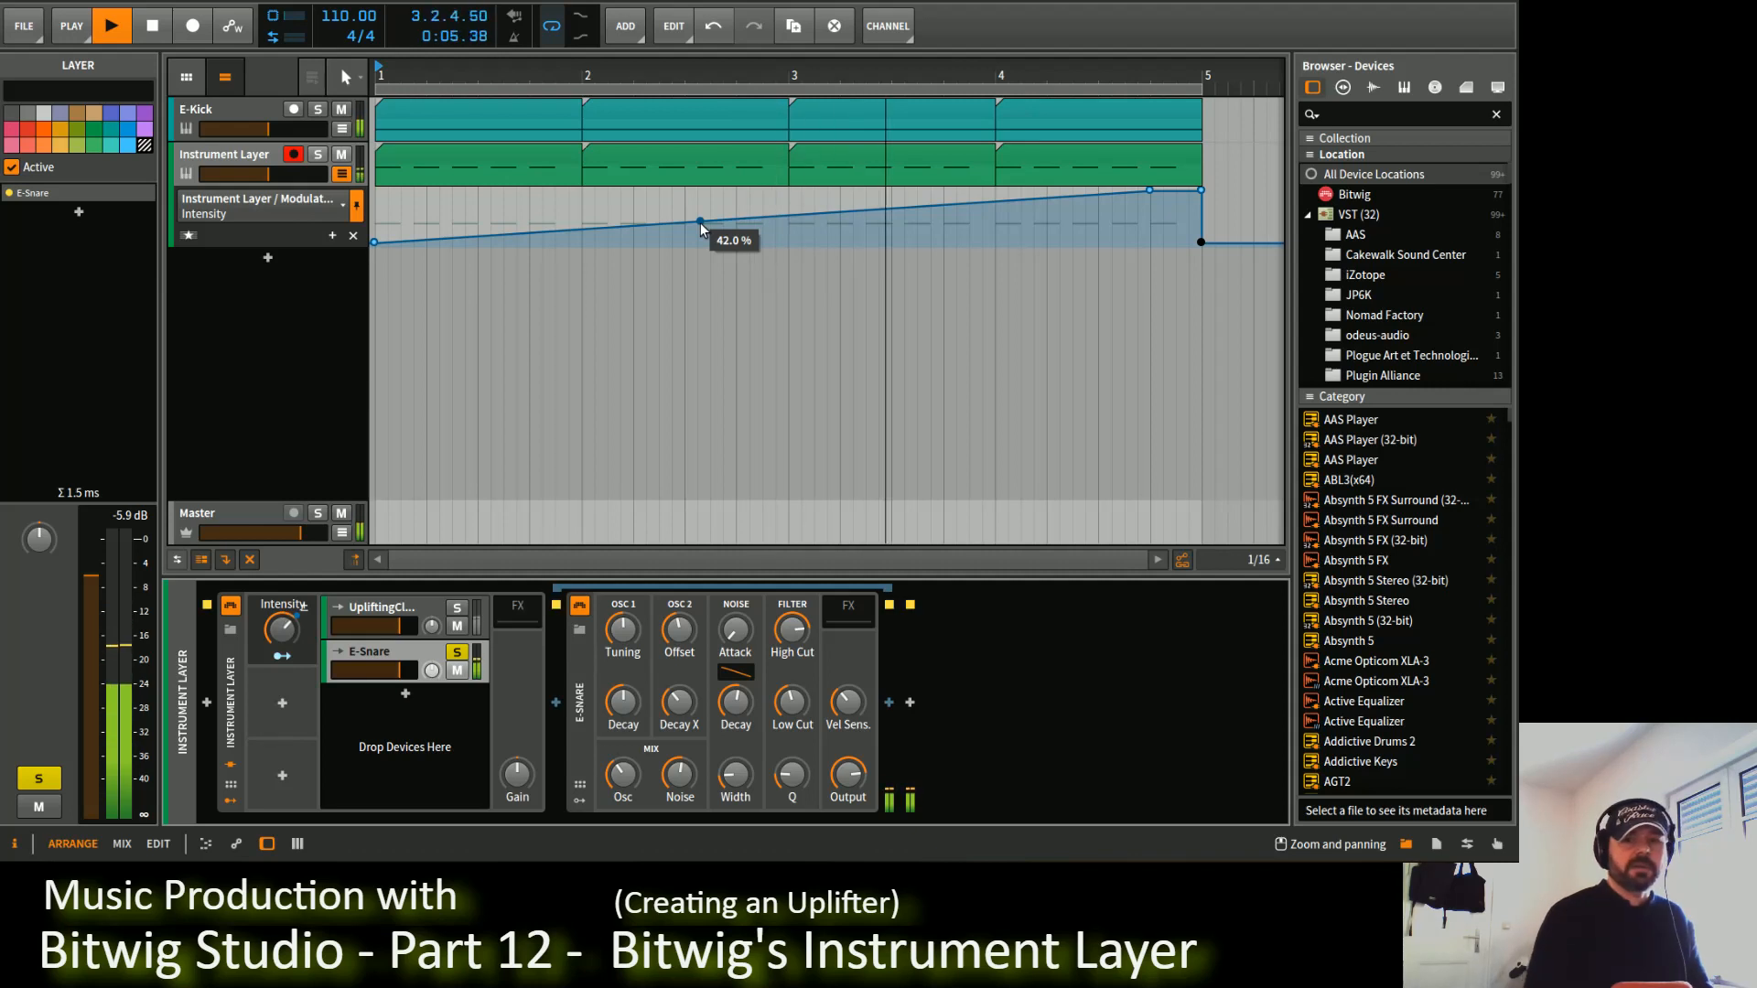
{"action": "key", "text": "space"}
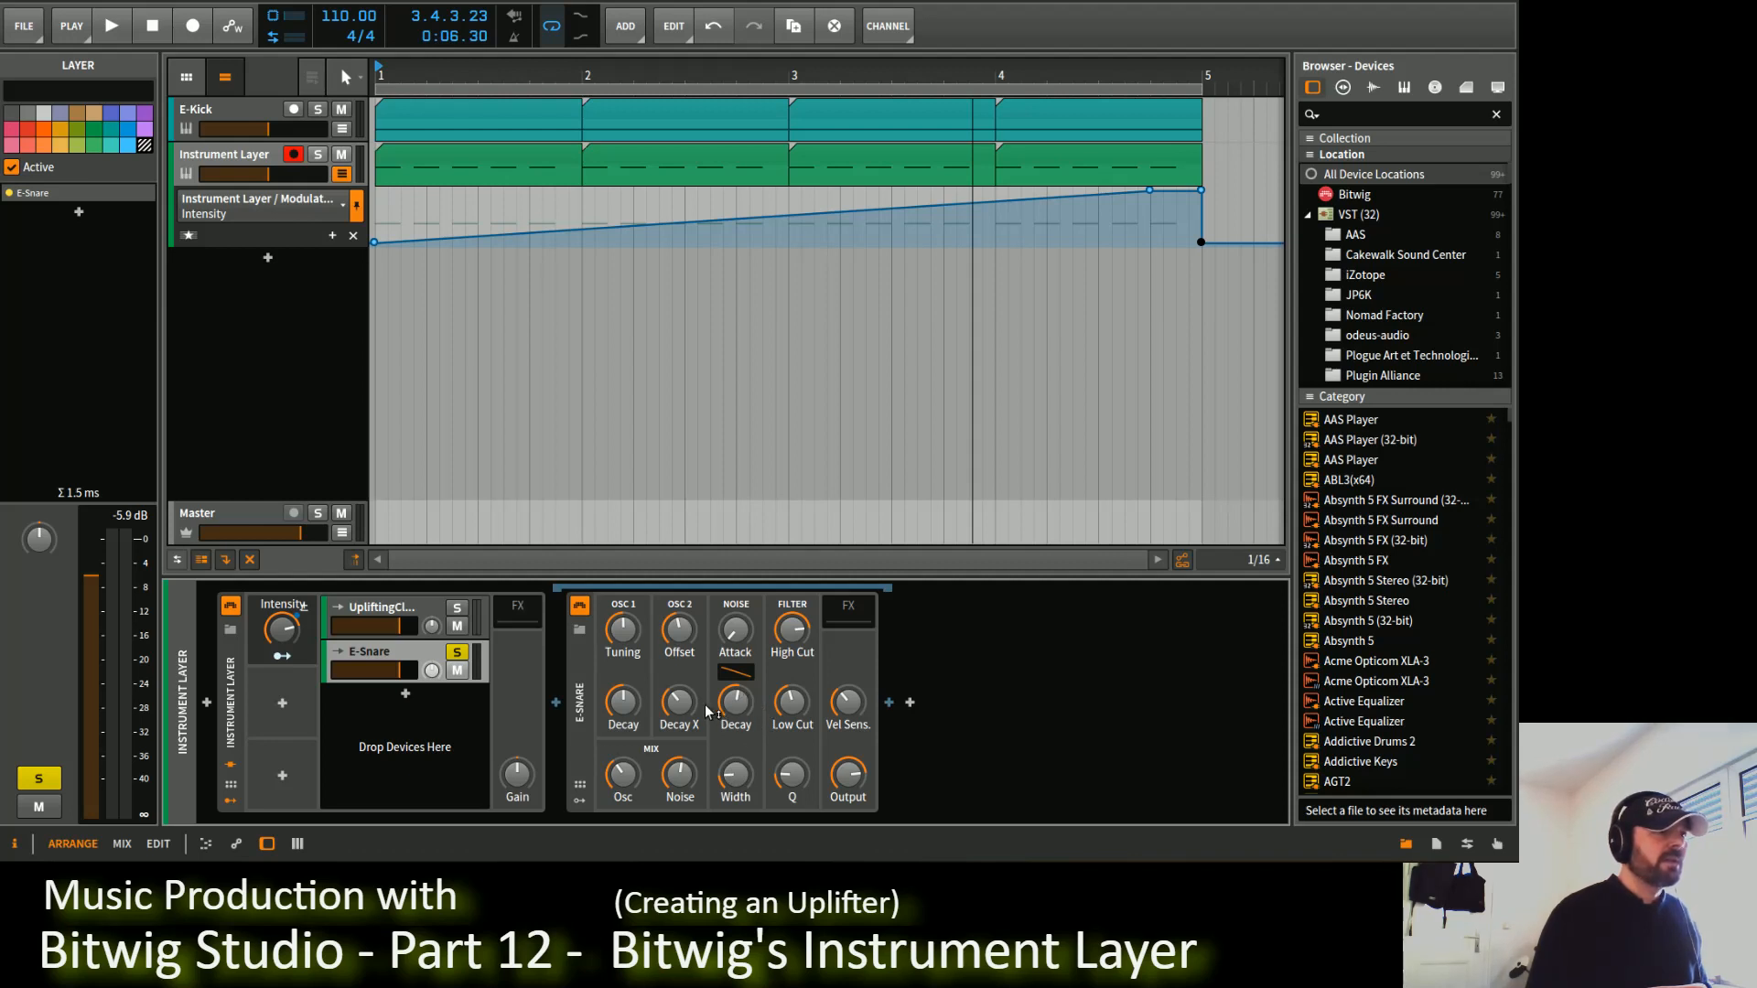
Step: Show the E-Snare's remote controls and map Intensity to its Osc 1 Tuning at 4.056 and Noise Decay at 0.336
{"action": "left_click", "coordinate": [579, 787]}
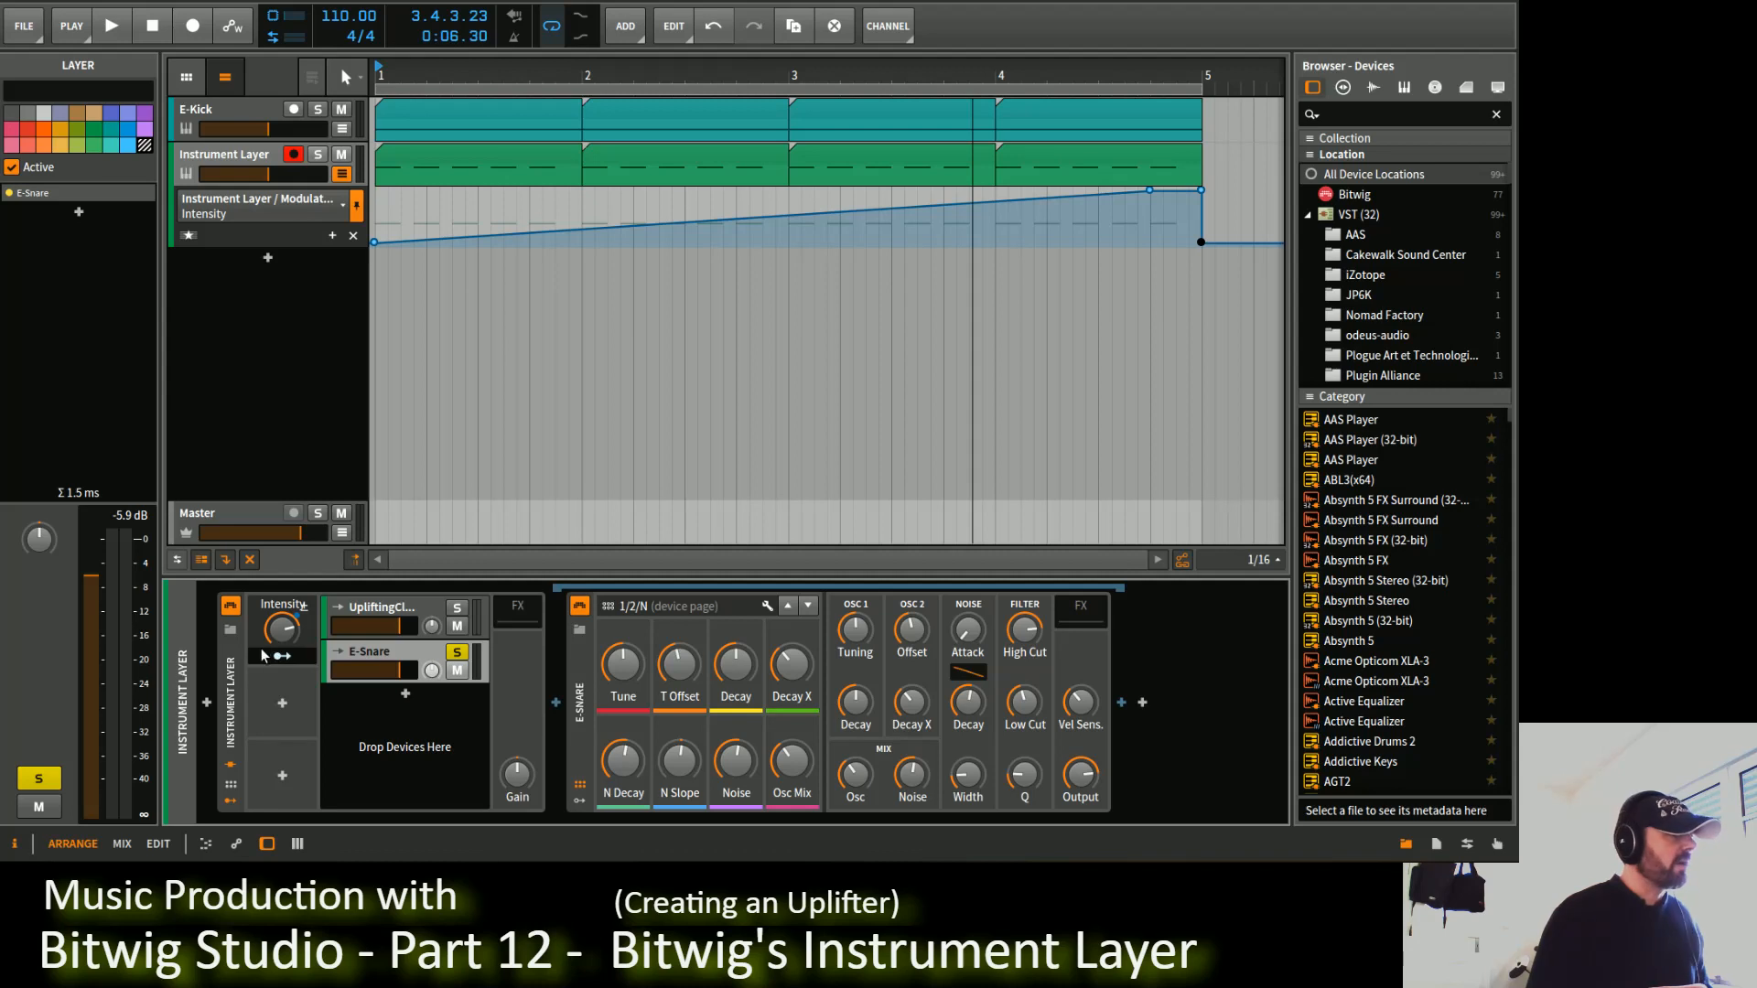
{"action": "left_click", "coordinate": [283, 657]}
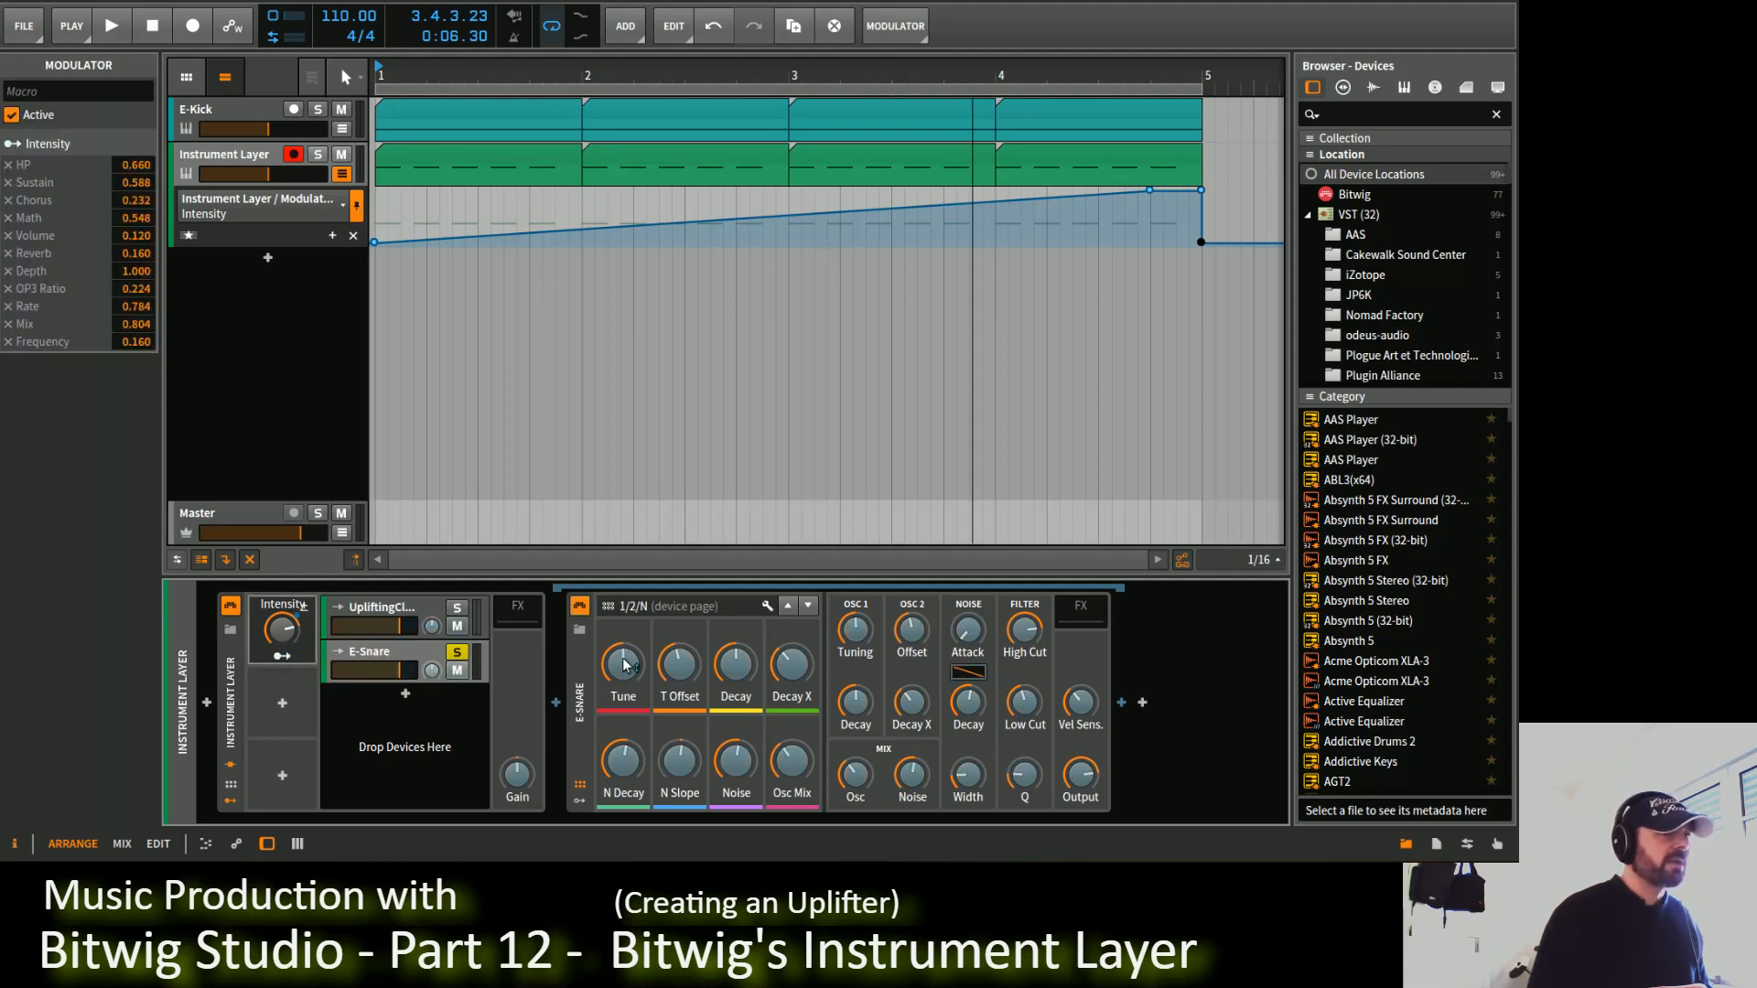
{"action": "left_click_drag", "start_coordinate": [627, 666], "coordinate": [627, 641]}
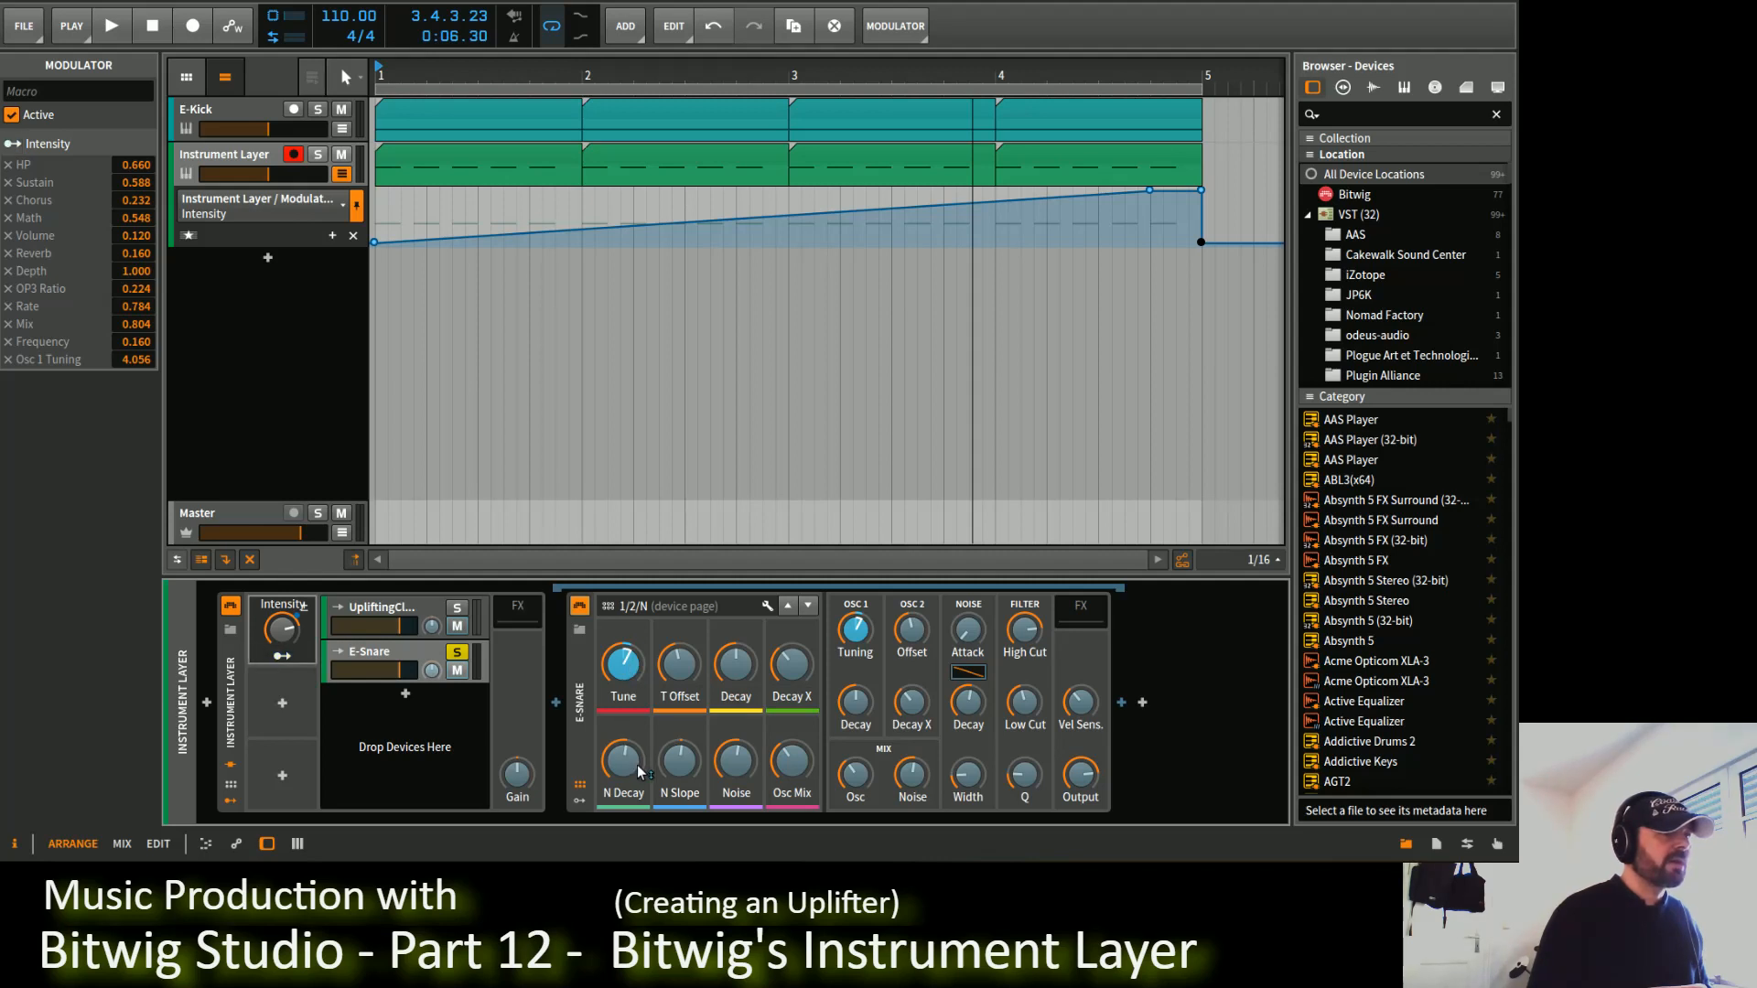
{"action": "left_click_drag", "start_coordinate": [631, 756], "coordinate": [632, 723]}
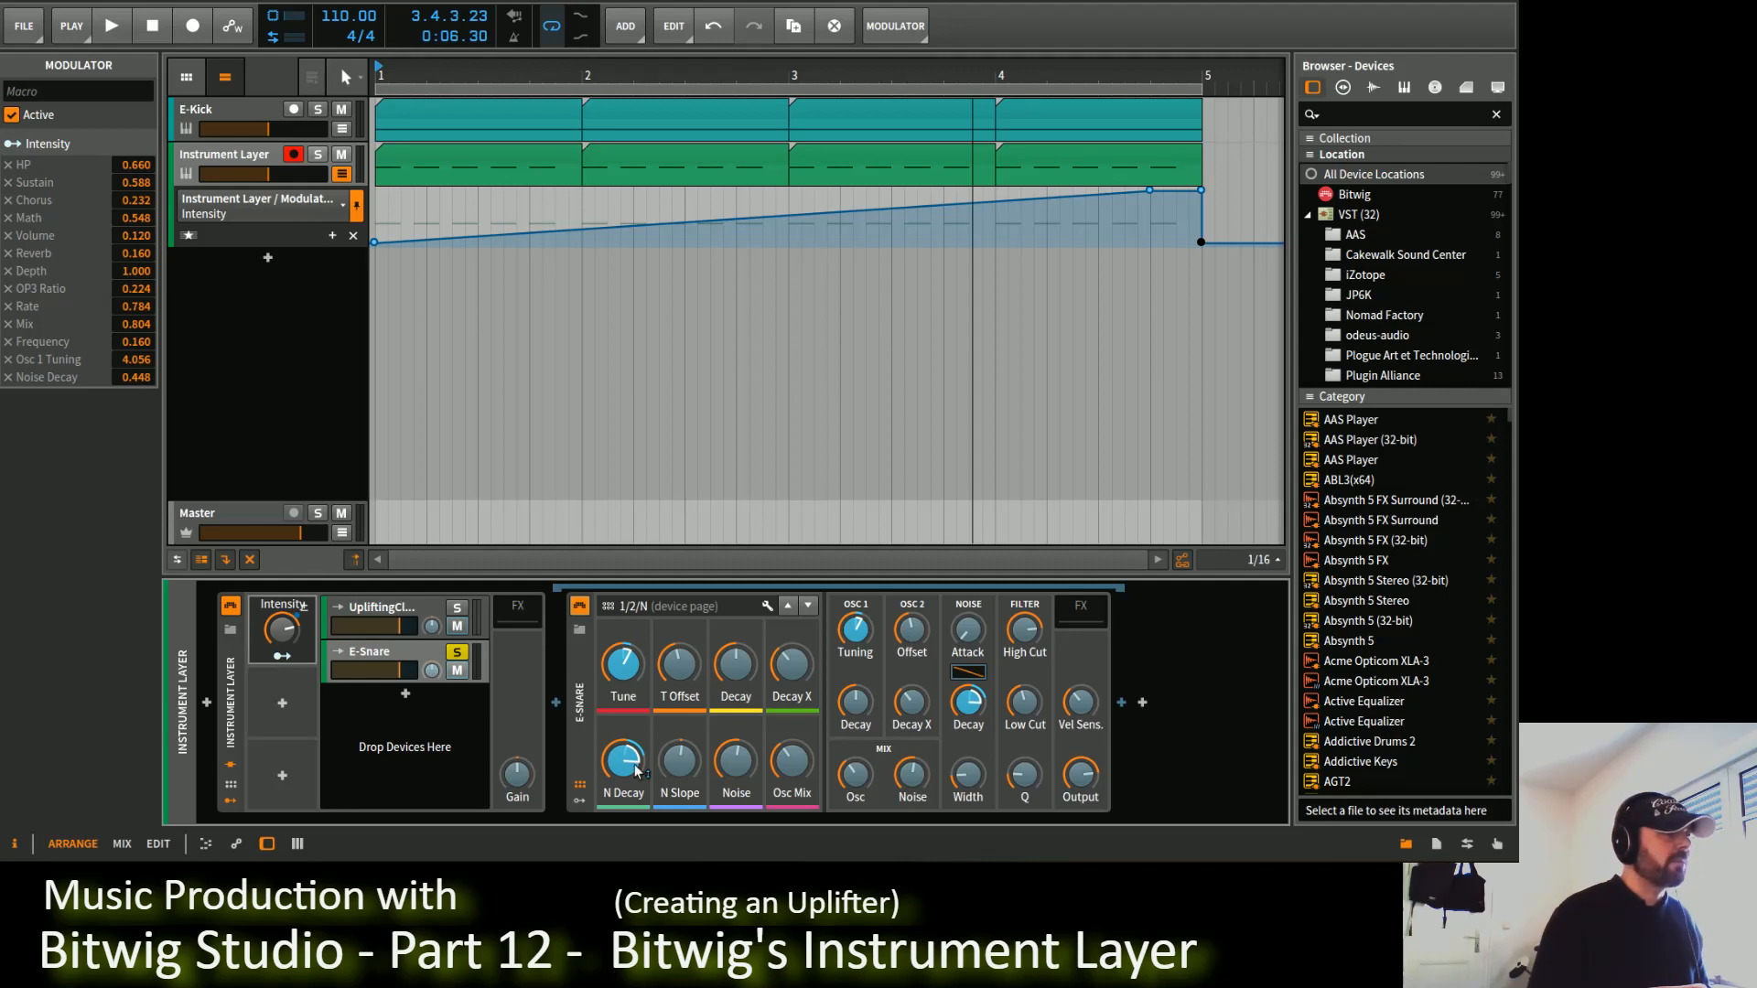
{"action": "left_click_drag", "start_coordinate": [629, 760], "coordinate": [630, 769]}
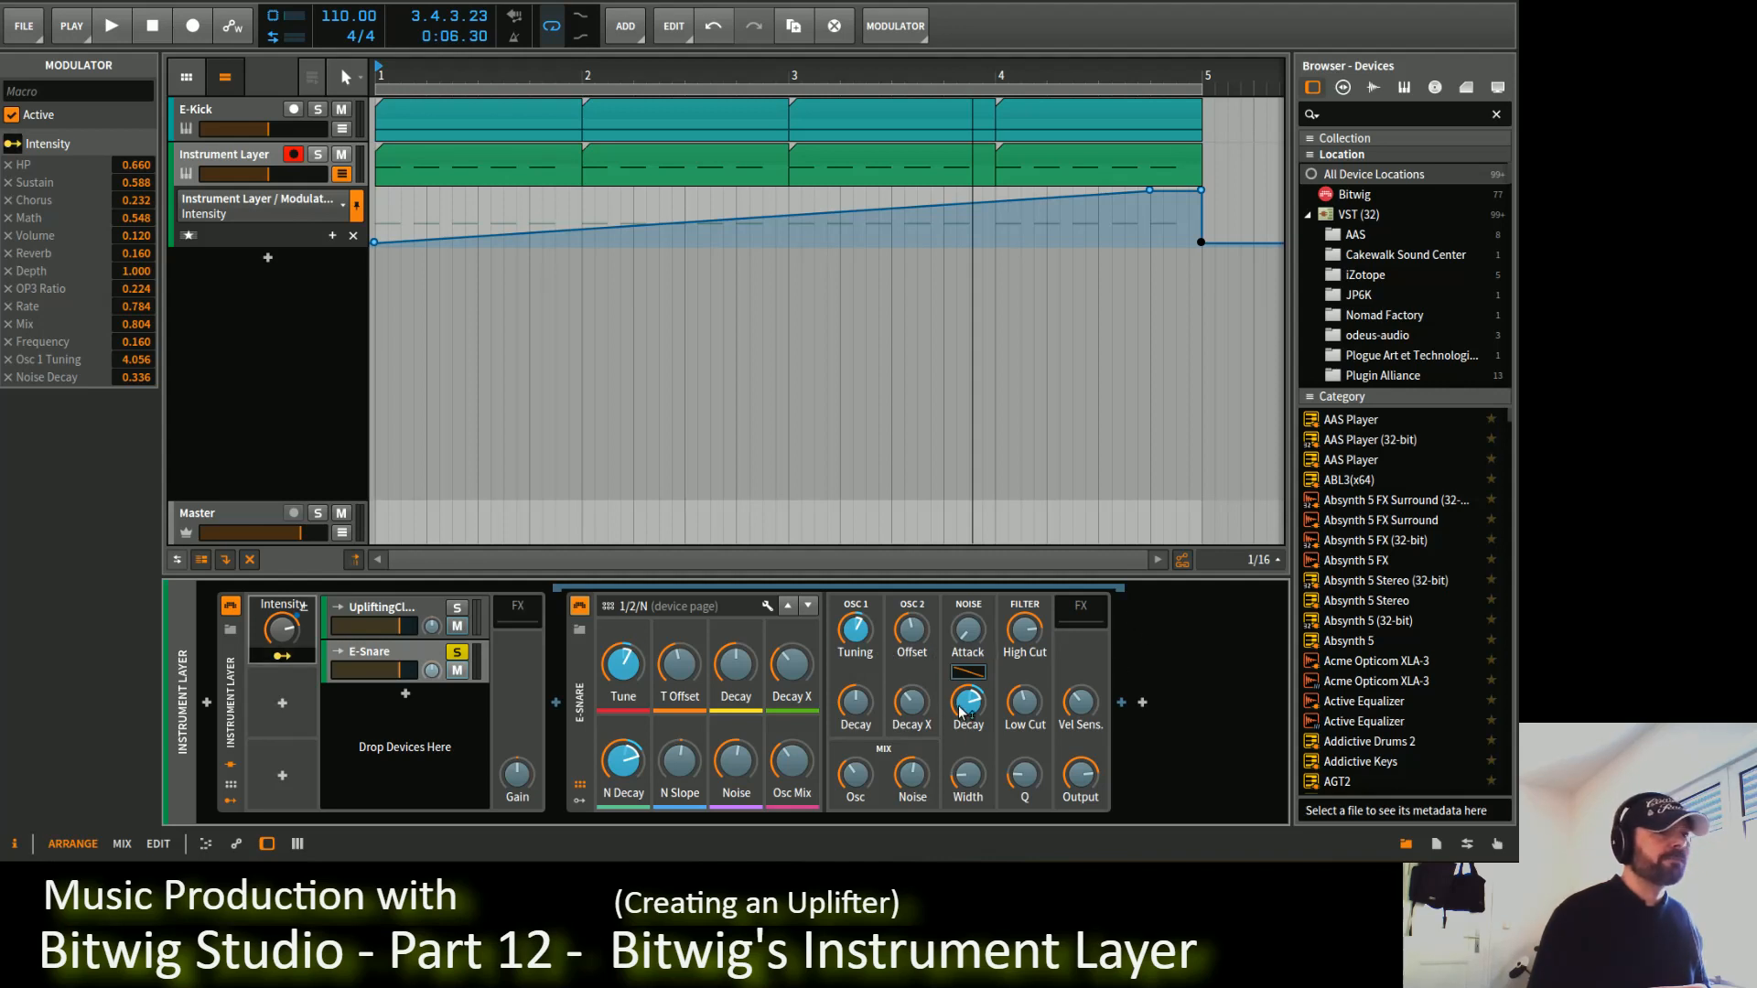
Step: Map Intensity to the E-Snare's High Cut at 10.92, Low Cut at 11.64 and Output at 0.146, and play back the result
{"action": "left_click_drag", "start_coordinate": [1024, 630], "coordinate": [1024, 615]}
{"action": "left_click_drag", "start_coordinate": [1024, 712], "coordinate": [1024, 701]}
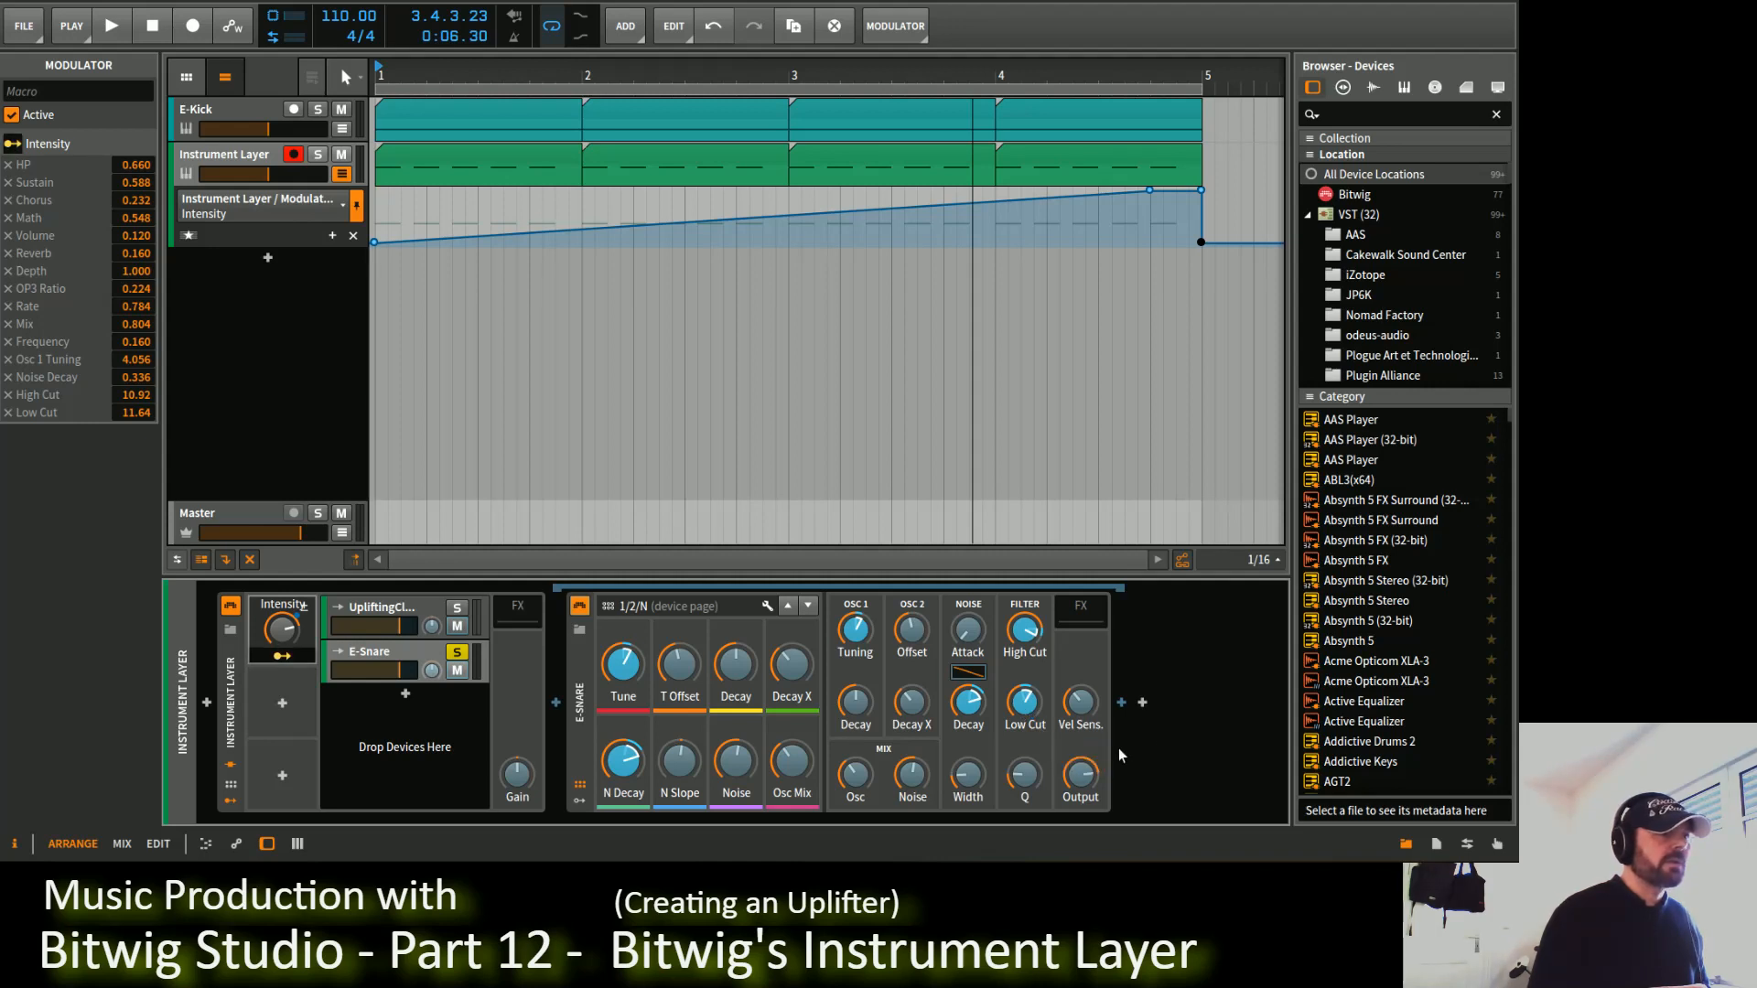
{"action": "mouse_move", "coordinate": [1080, 775]}
{"action": "left_mouse_down"}
{"action": "mouse_move", "coordinate": [1067, 785]}
{"action": "mouse_move", "coordinate": [1080, 781]}
{"action": "left_mouse_up"}
{"action": "left_click", "coordinate": [287, 654]}
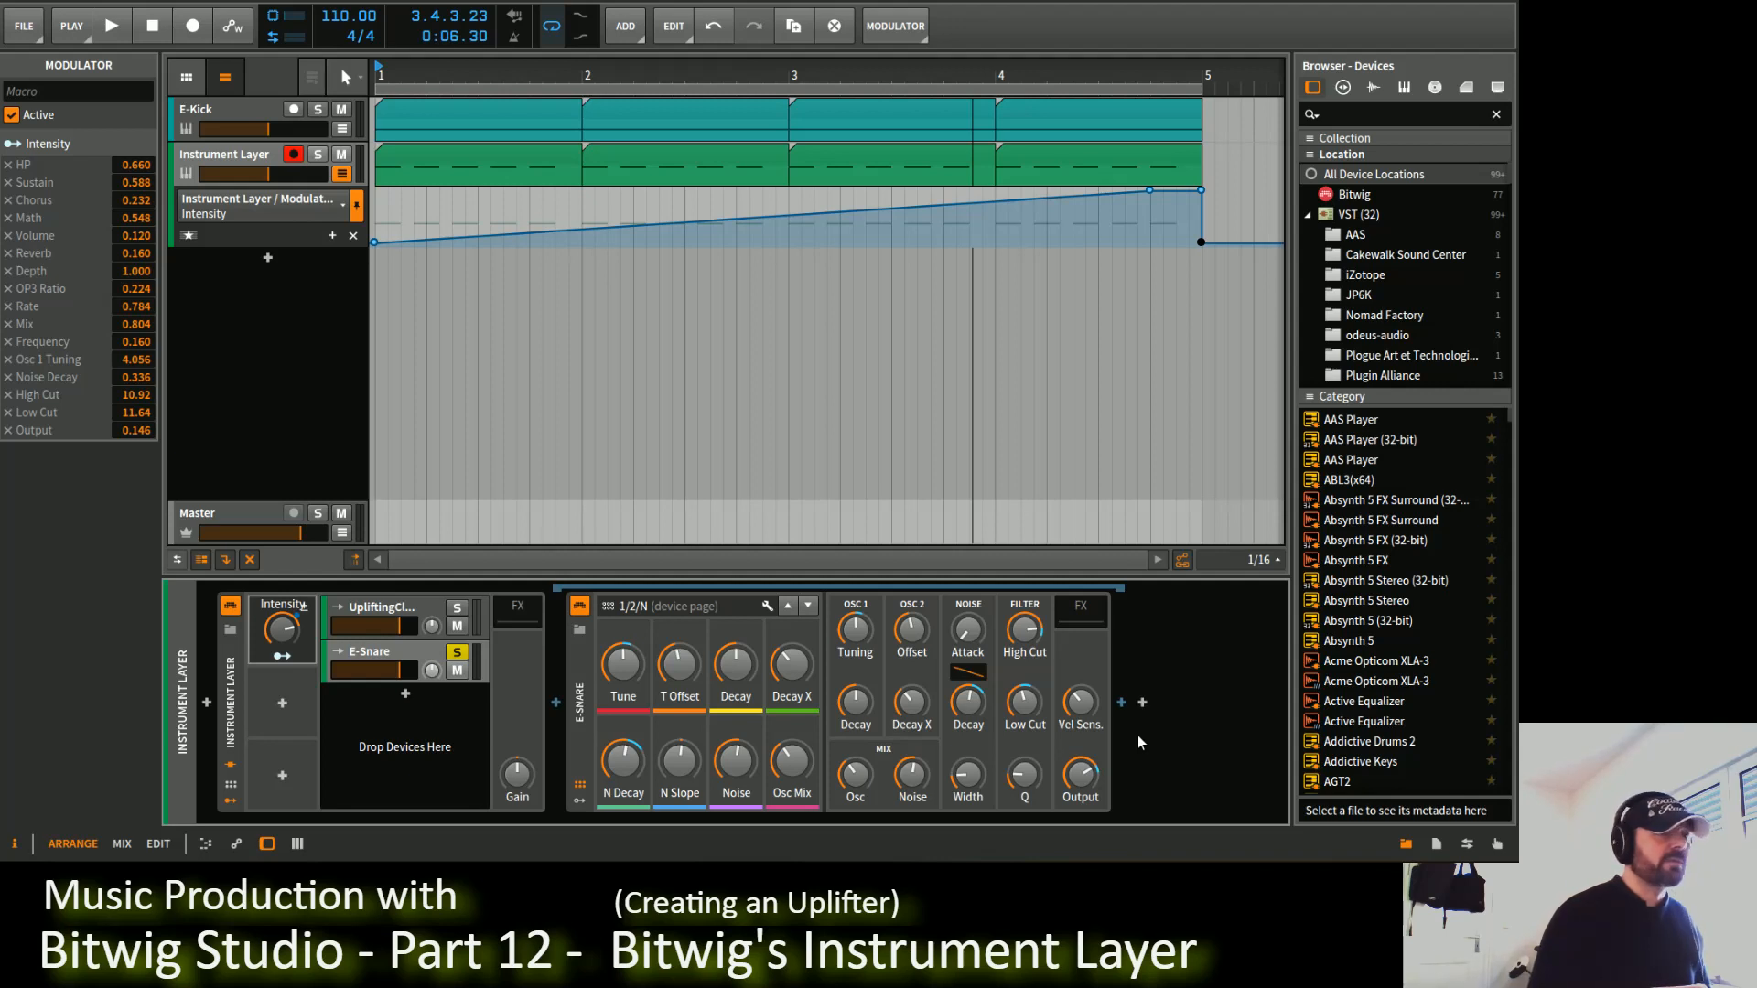
{"action": "key", "text": "space"}
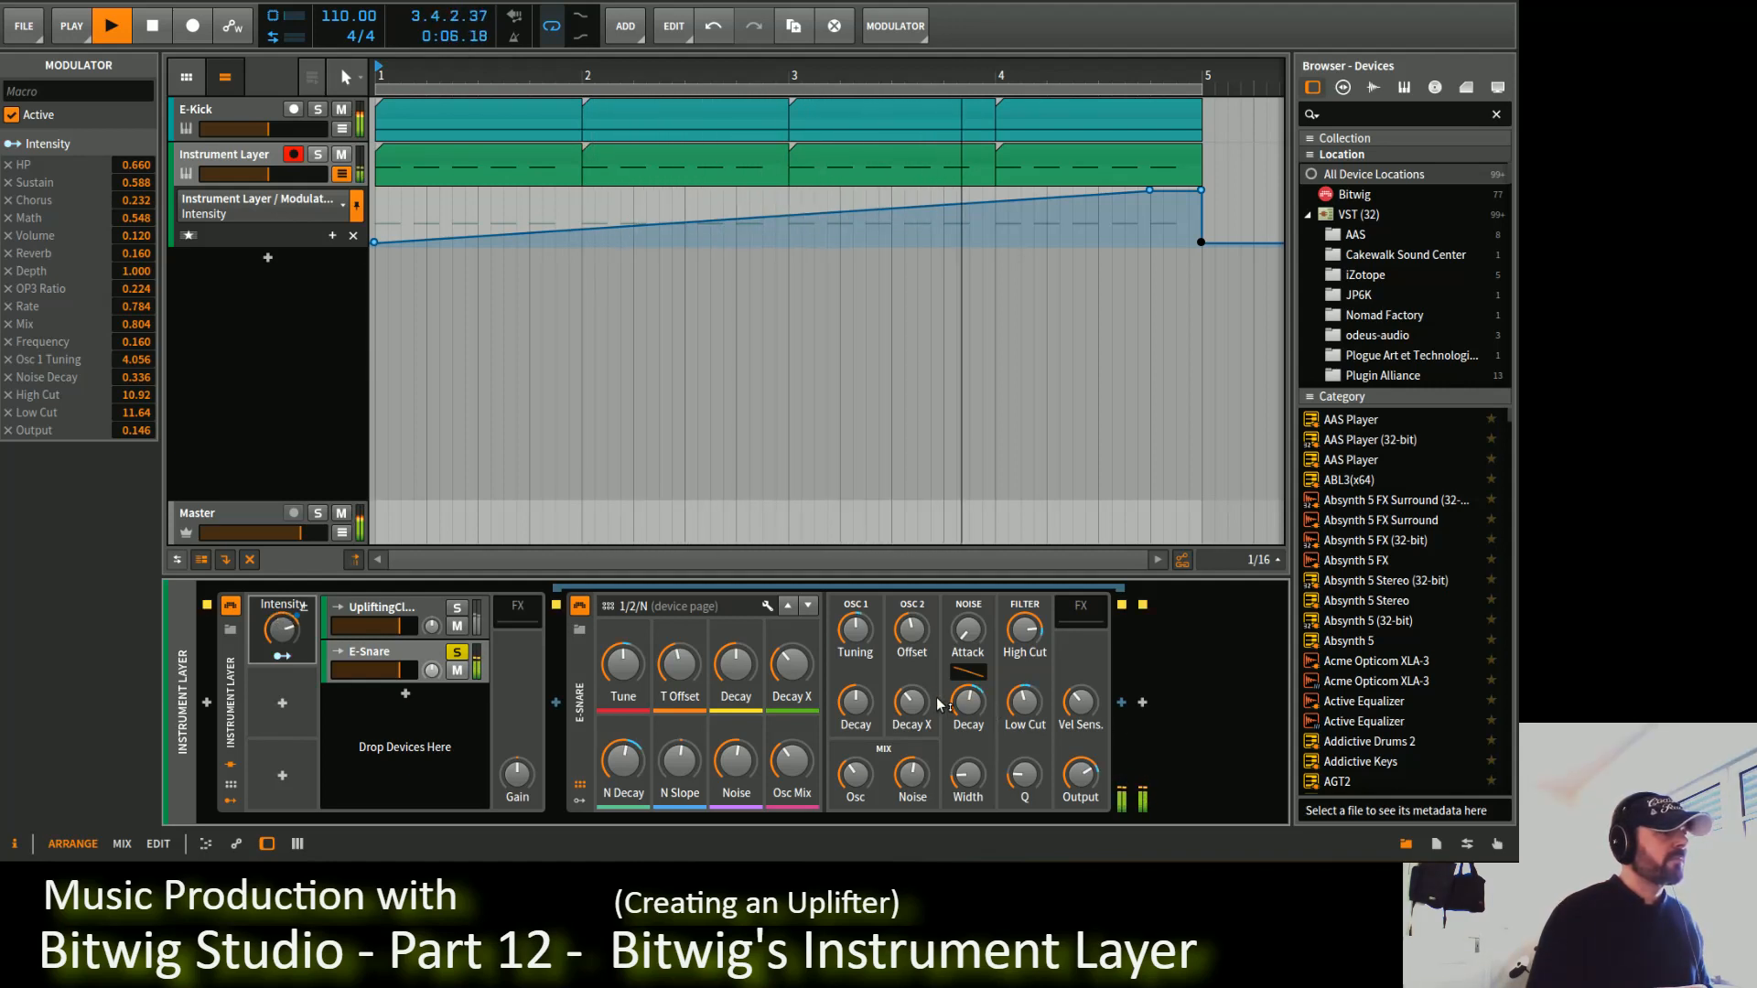
{"action": "key", "text": "space"}
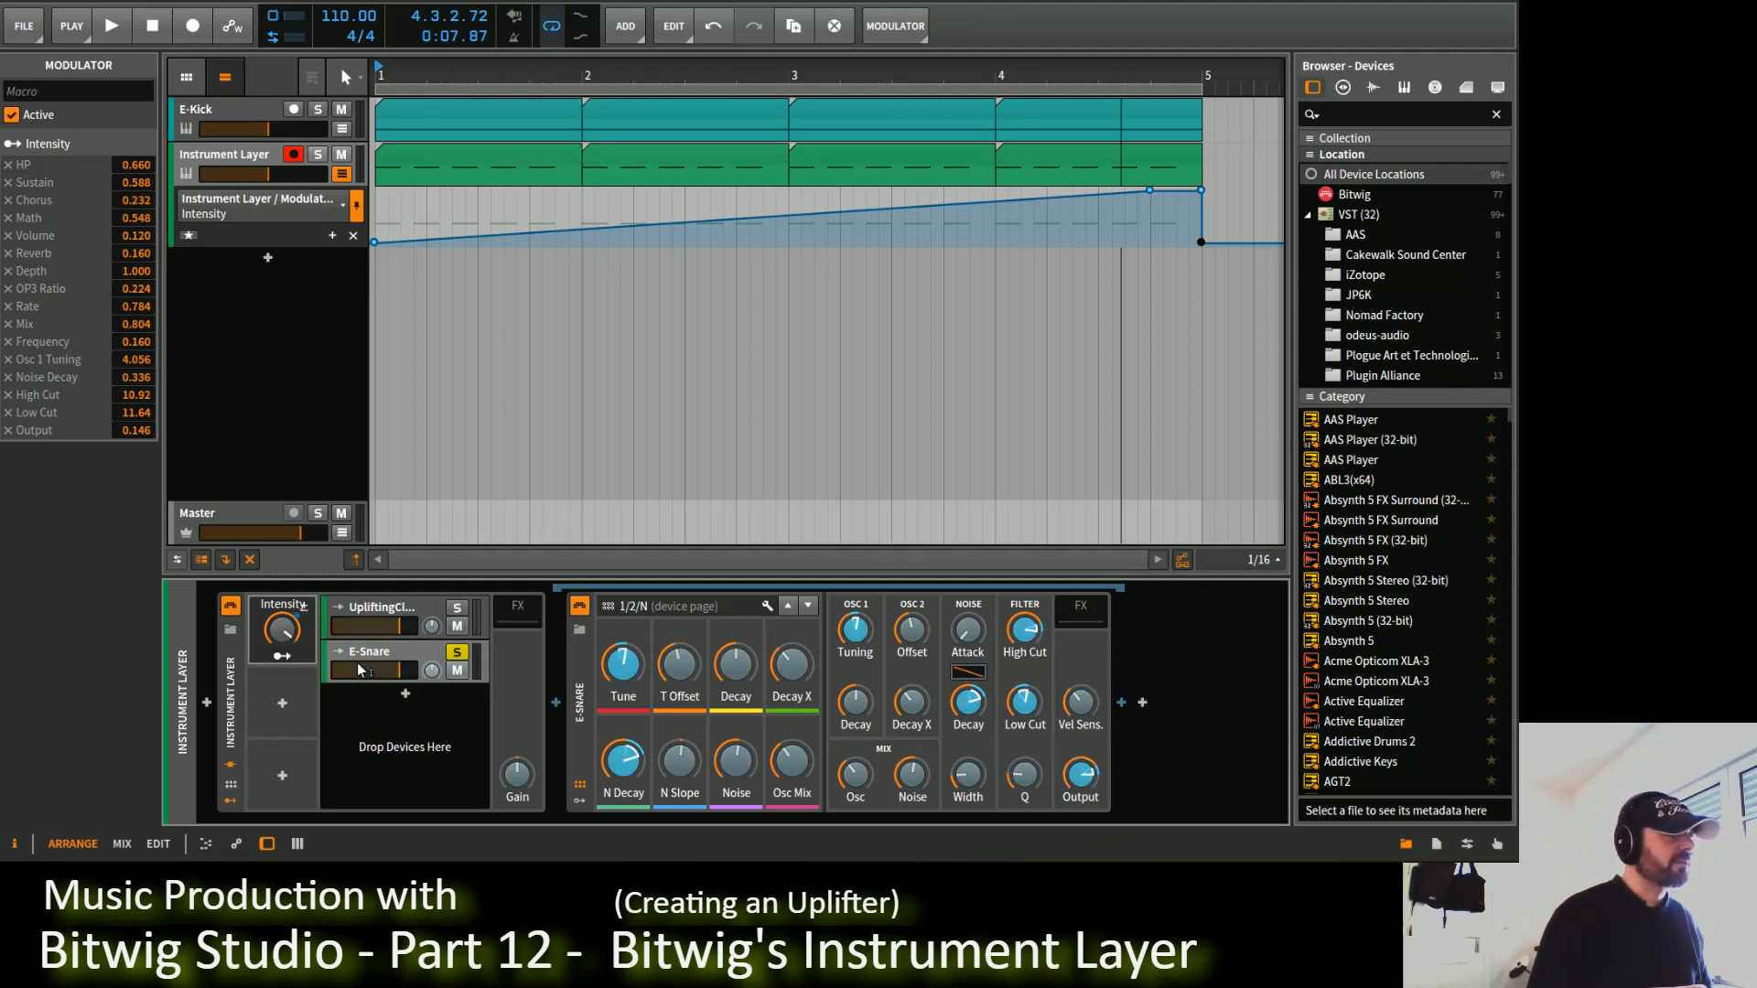
Step: Raise Intensity's modulation of the E-Snare's High Cut to 18.93, Low Cut to 20.16 and Osc 1 Tuning to 8.736, and play back the result
{"action": "left_click", "coordinate": [282, 656]}
{"action": "left_click_drag", "start_coordinate": [1025, 628], "coordinate": [1025, 615]}
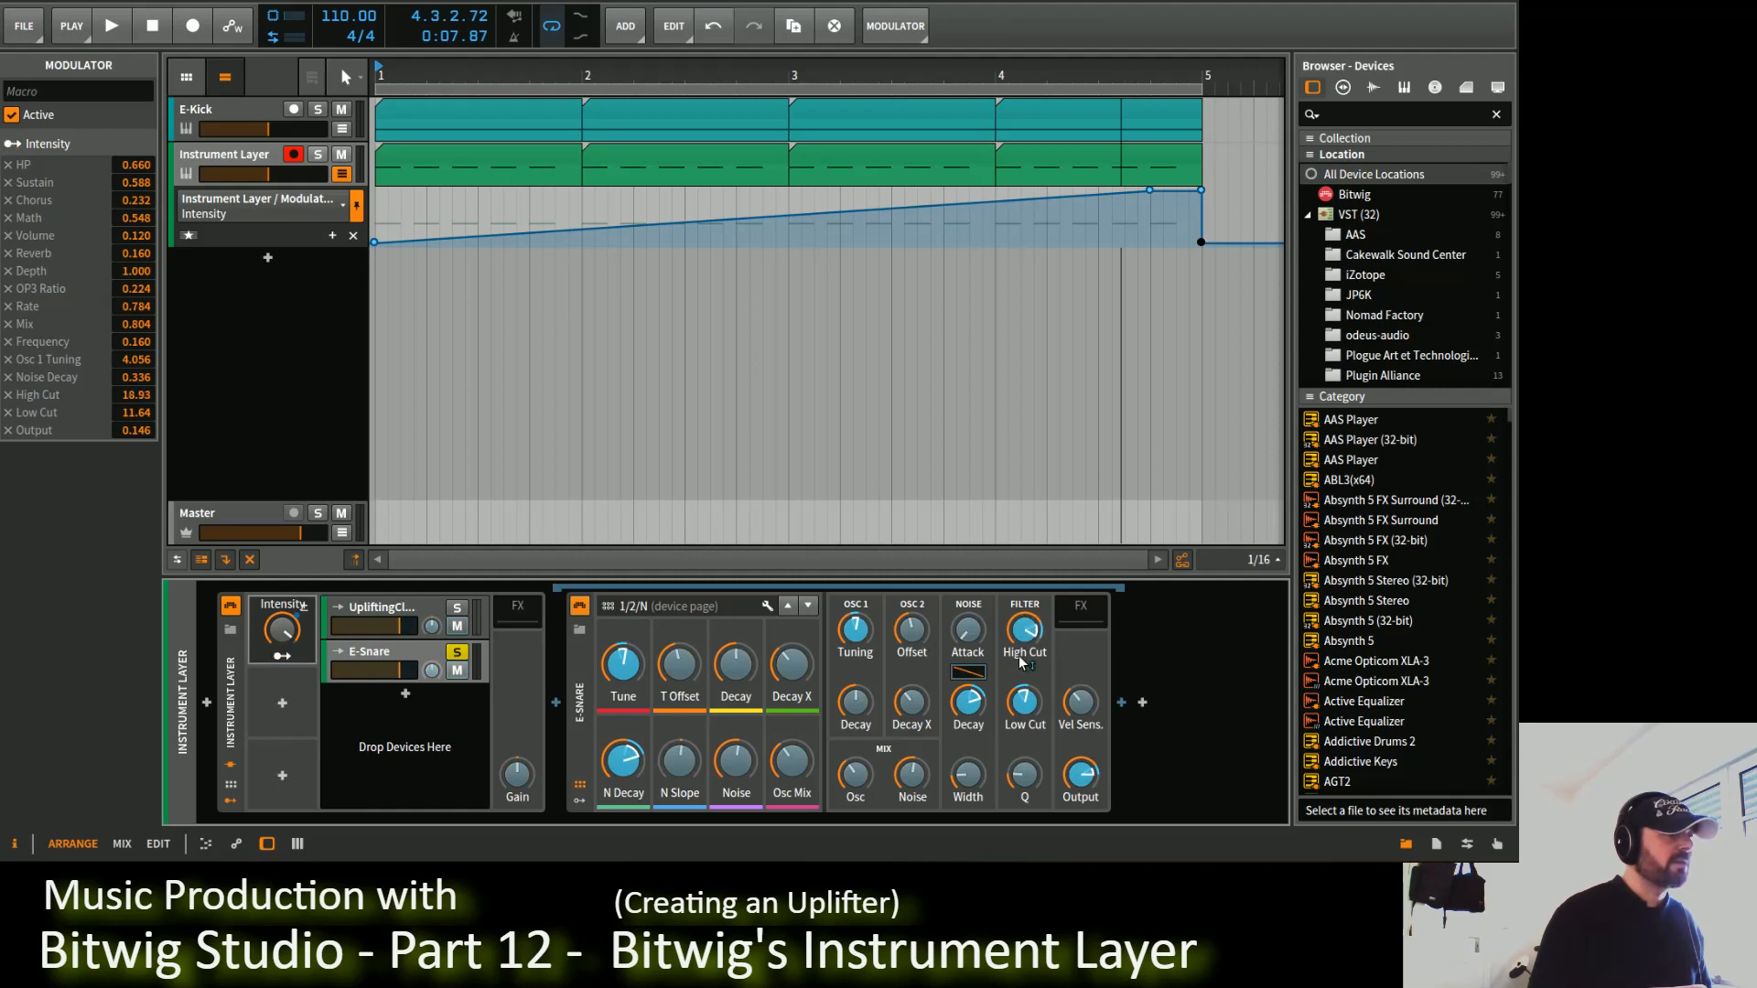
{"action": "left_click_drag", "start_coordinate": [1025, 702], "coordinate": [1025, 688]}
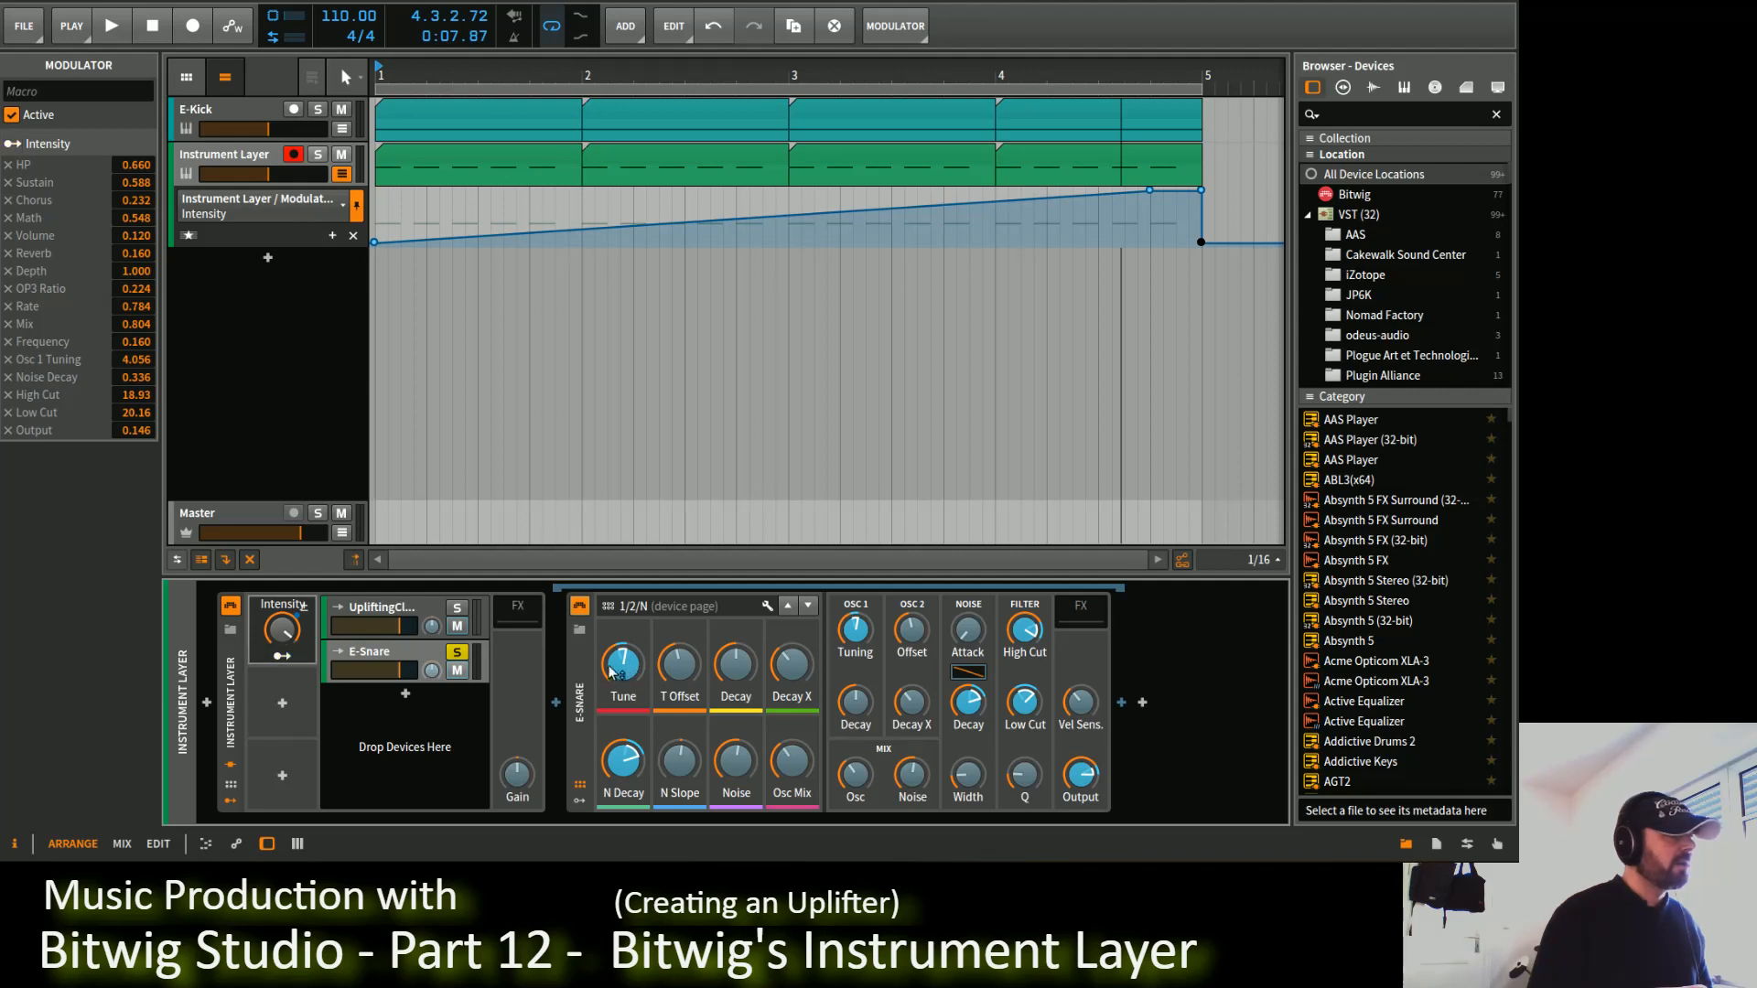
{"action": "left_click_drag", "start_coordinate": [622, 665], "coordinate": [622, 651]}
{"action": "left_click", "coordinate": [300, 656]}
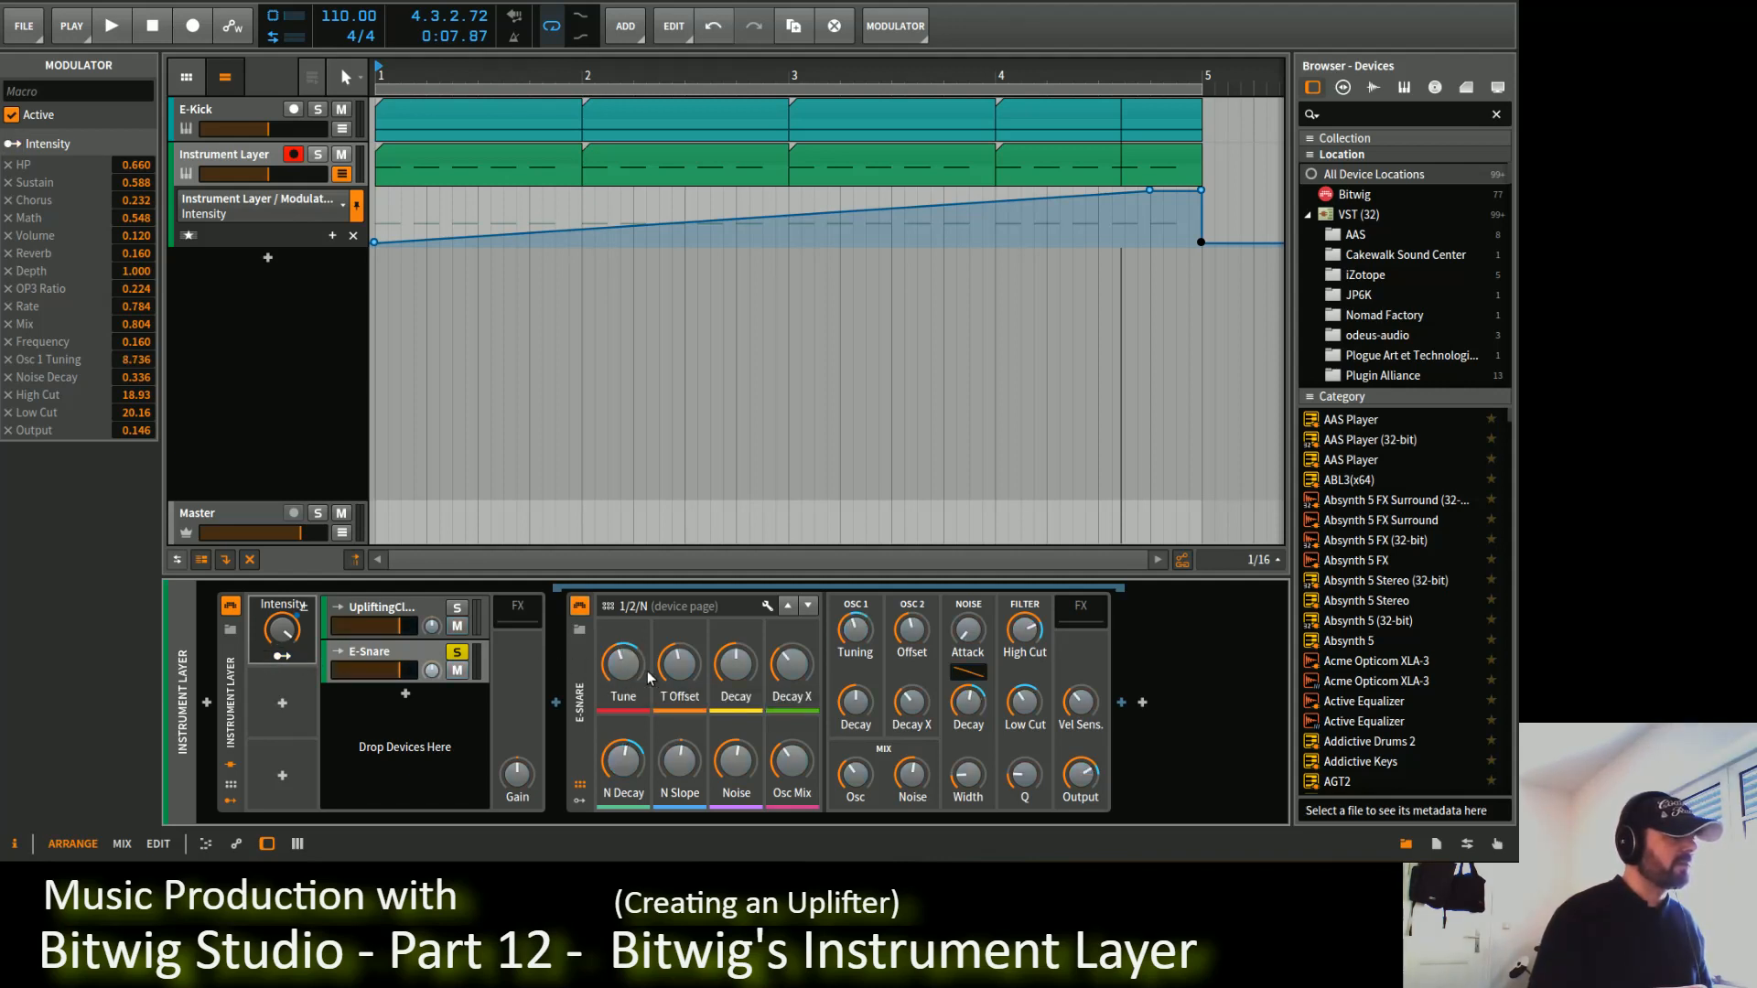
{"action": "key", "text": "space"}
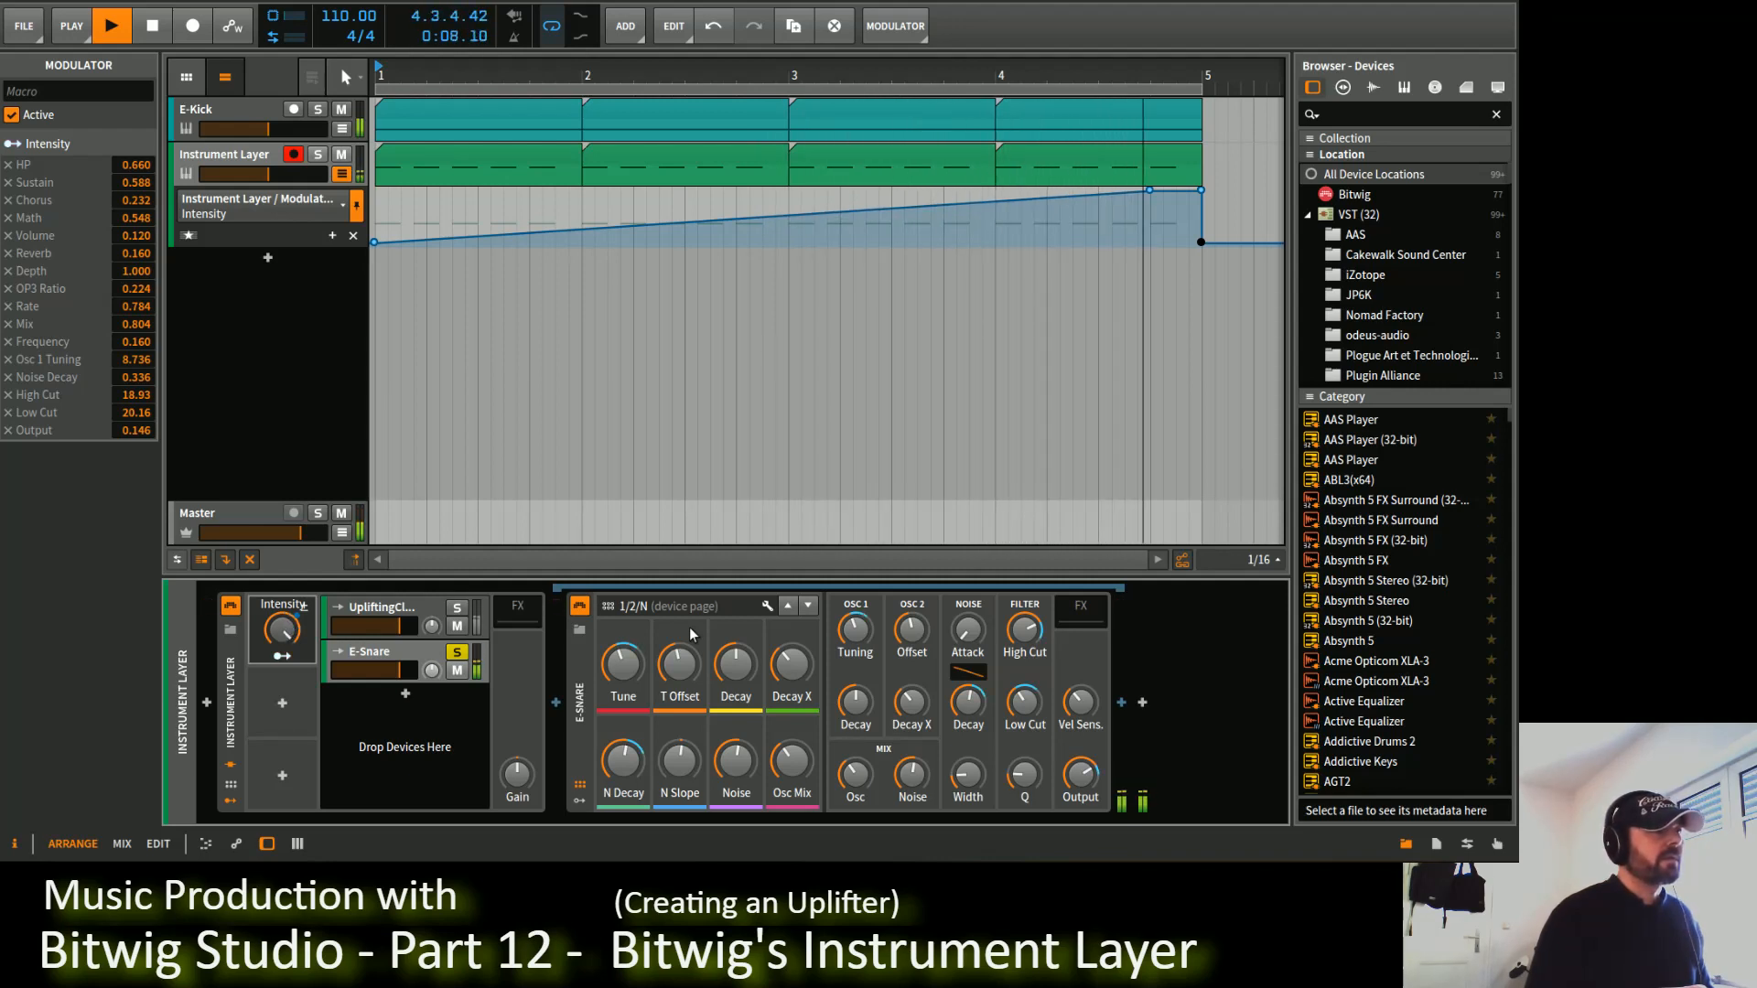
{"action": "key", "text": "space"}
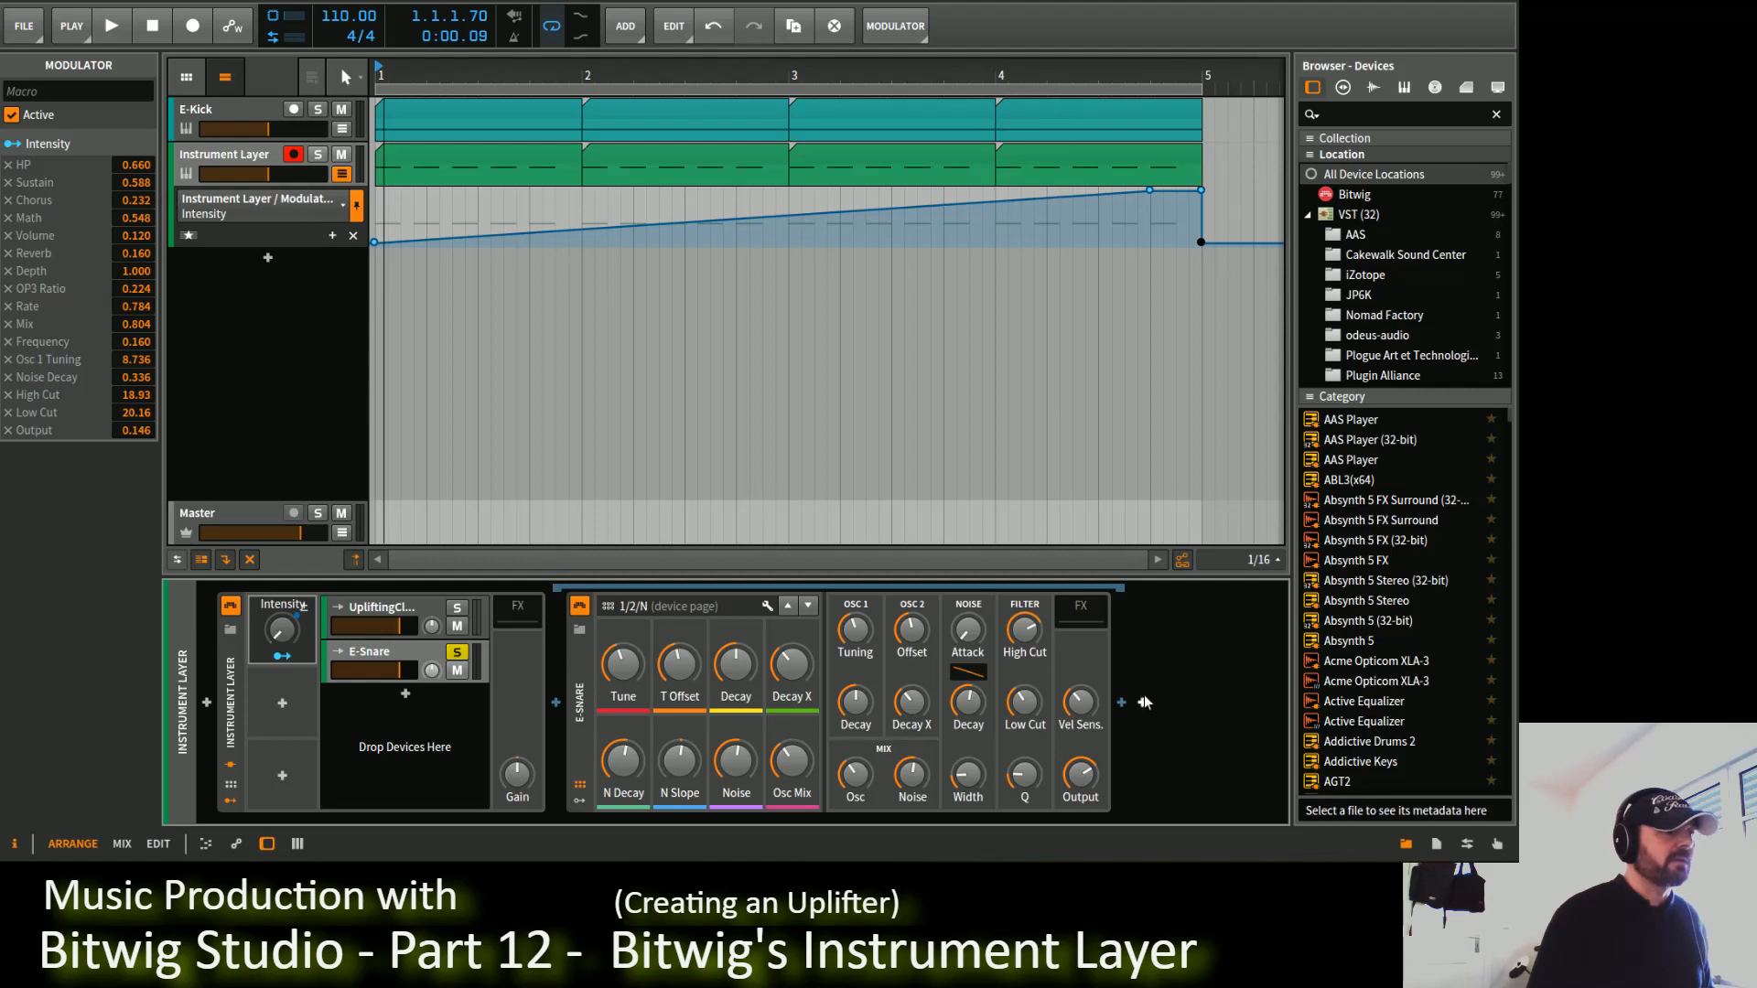
Step: Insert the Delay-1 audio effect directly after the E-Snare inside its layer
{"action": "left_click", "coordinate": [1124, 700]}
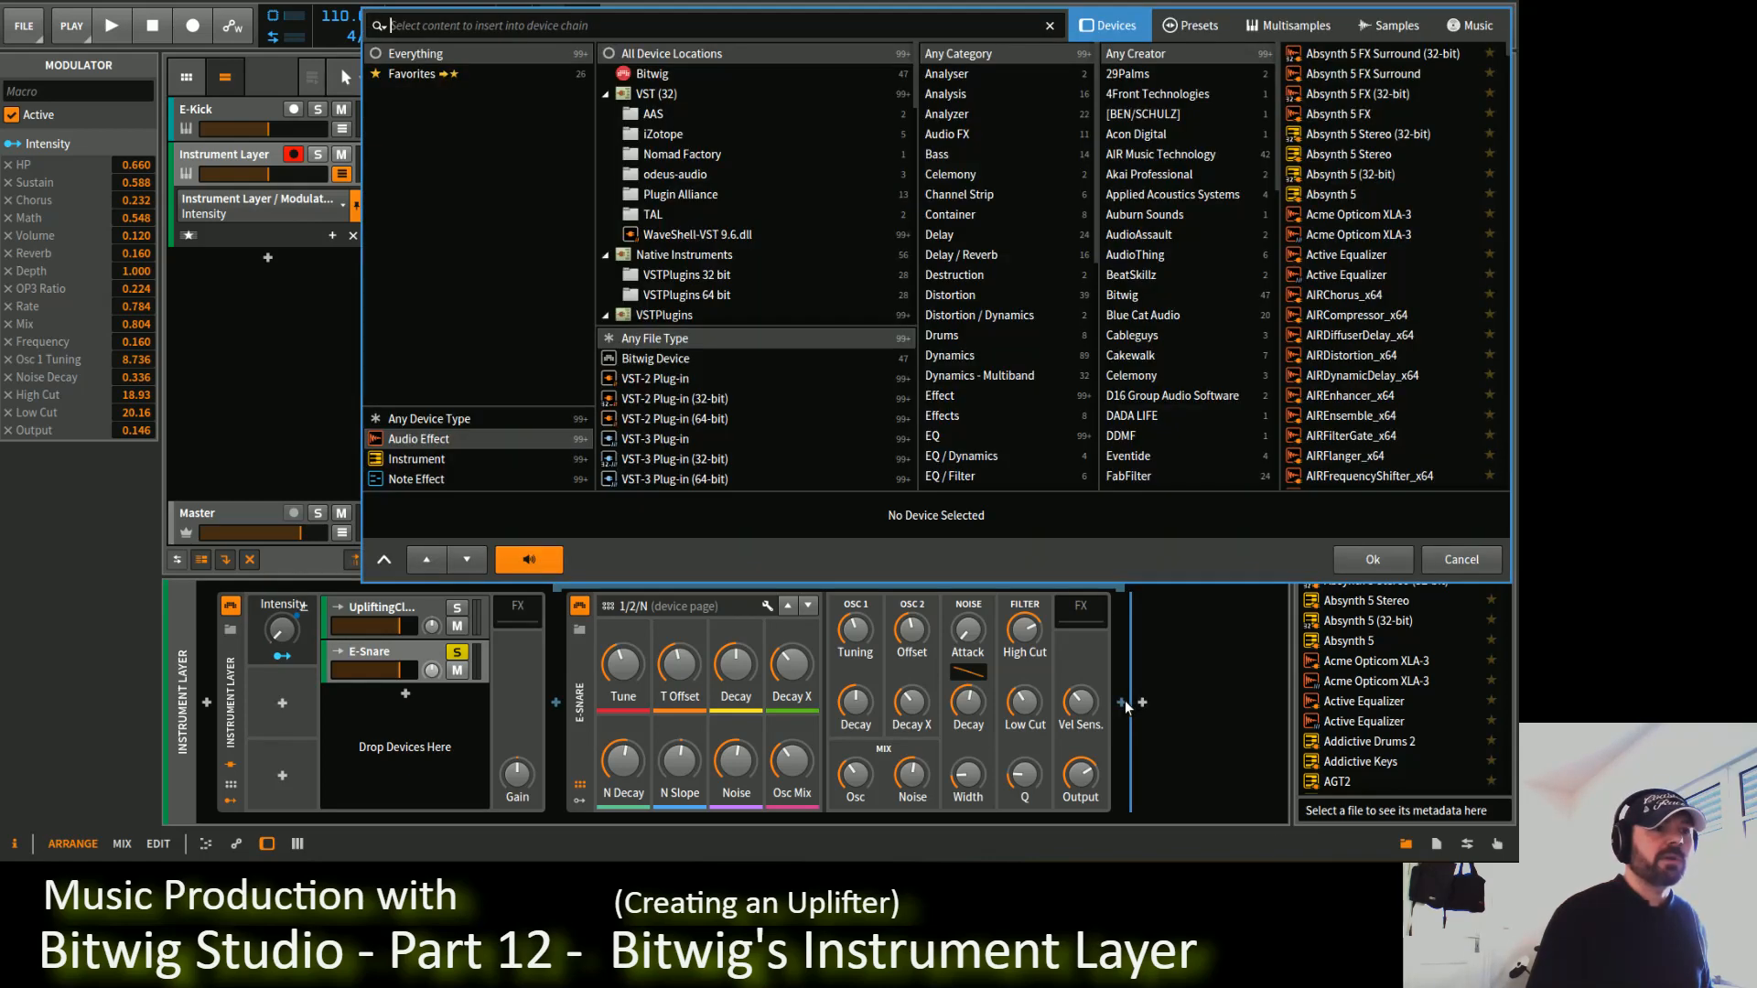
{"action": "type", "text": "delay"}
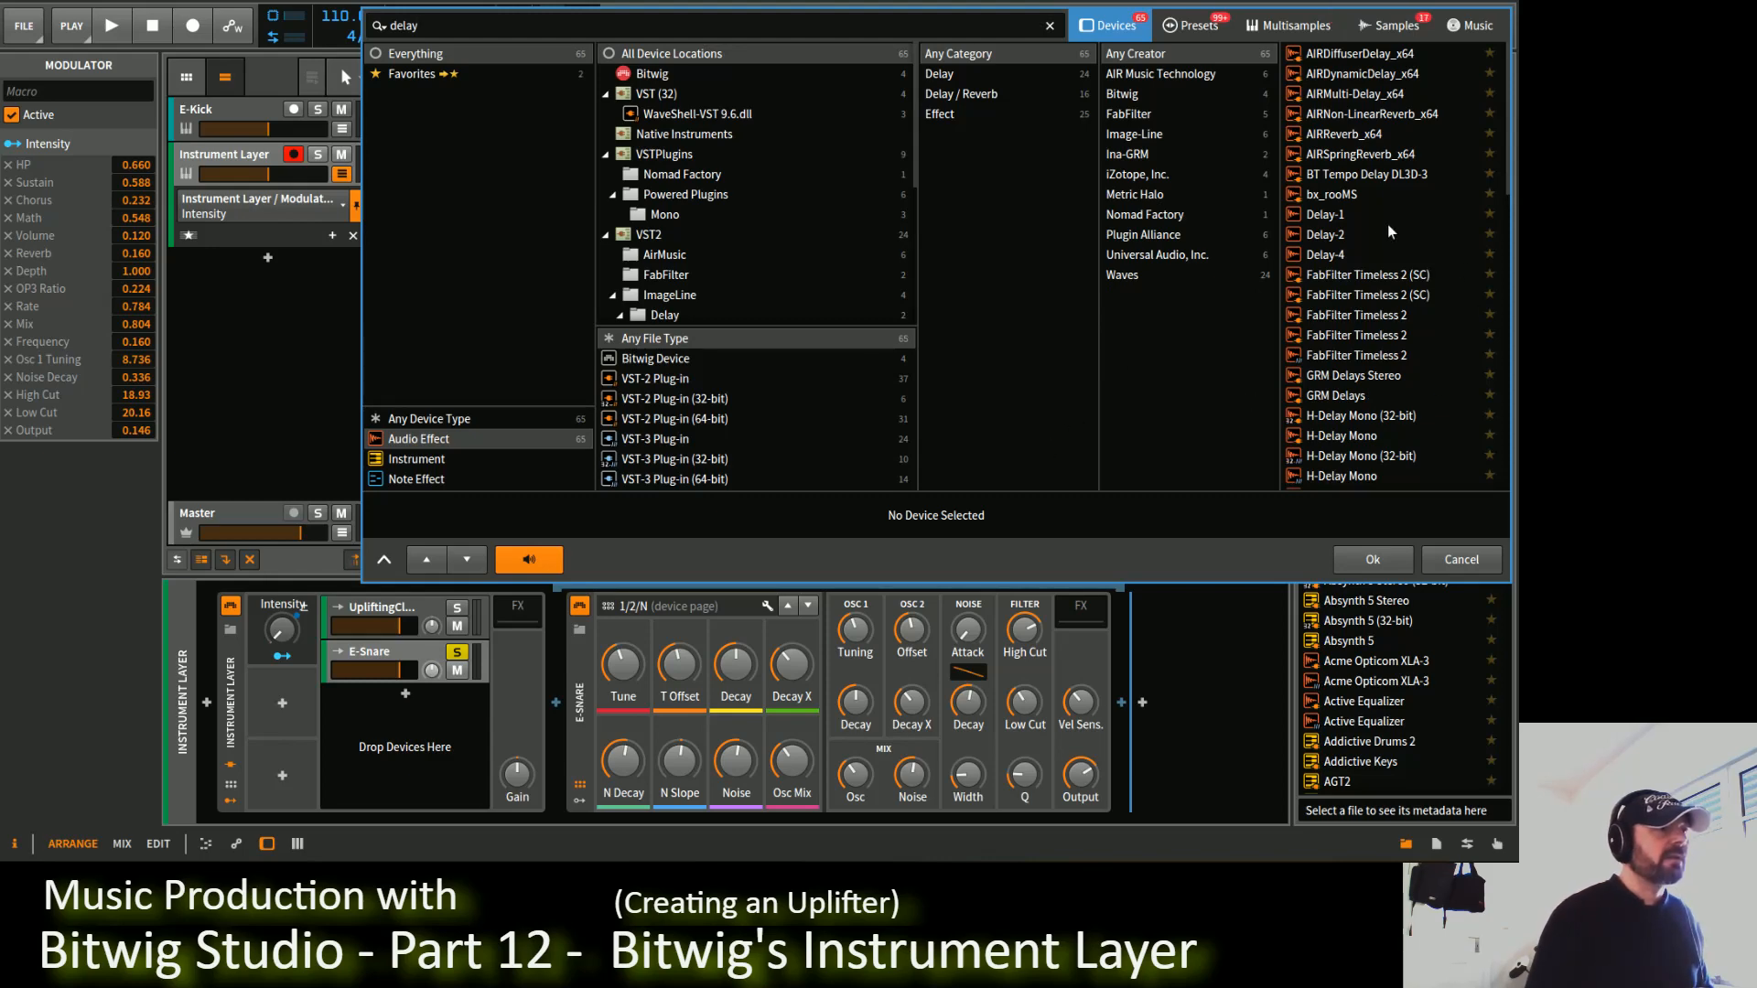
{"action": "left_click", "coordinate": [1361, 215]}
{"action": "left_click", "coordinate": [1375, 559]}
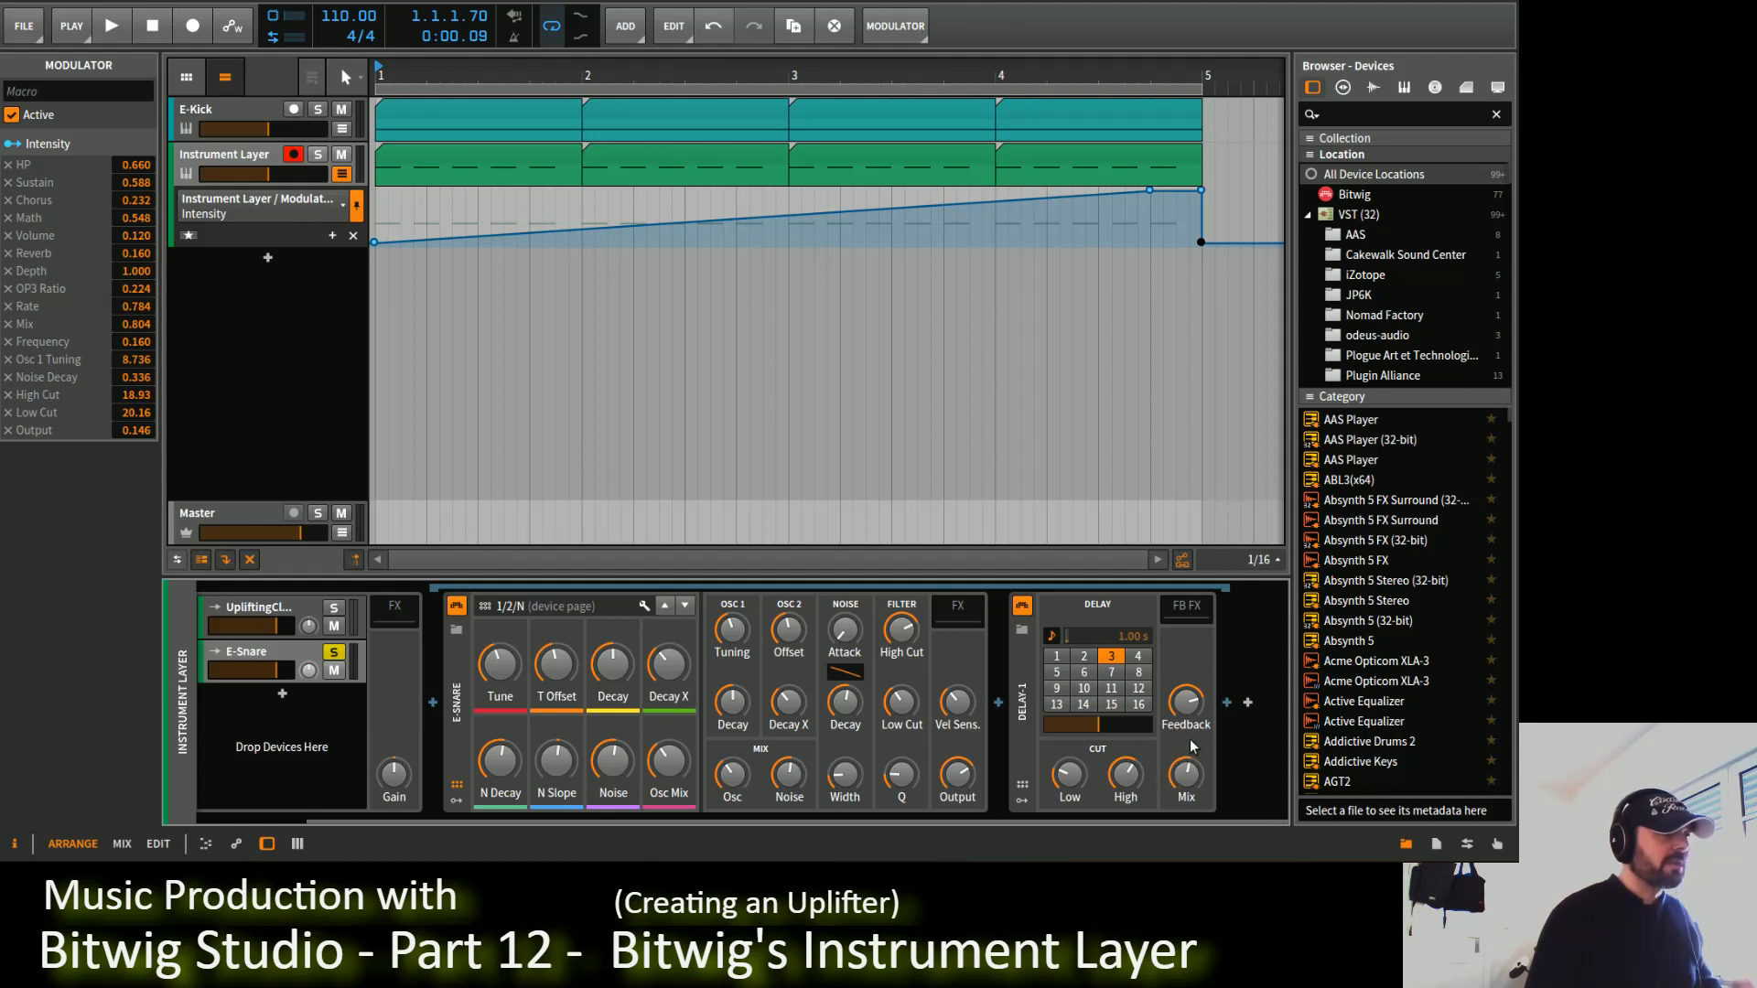
Step: Lower the Delay-1's Mix to about 13.4 %
{"action": "left_click", "coordinate": [1054, 634]}
{"action": "left_click", "coordinate": [1054, 634]}
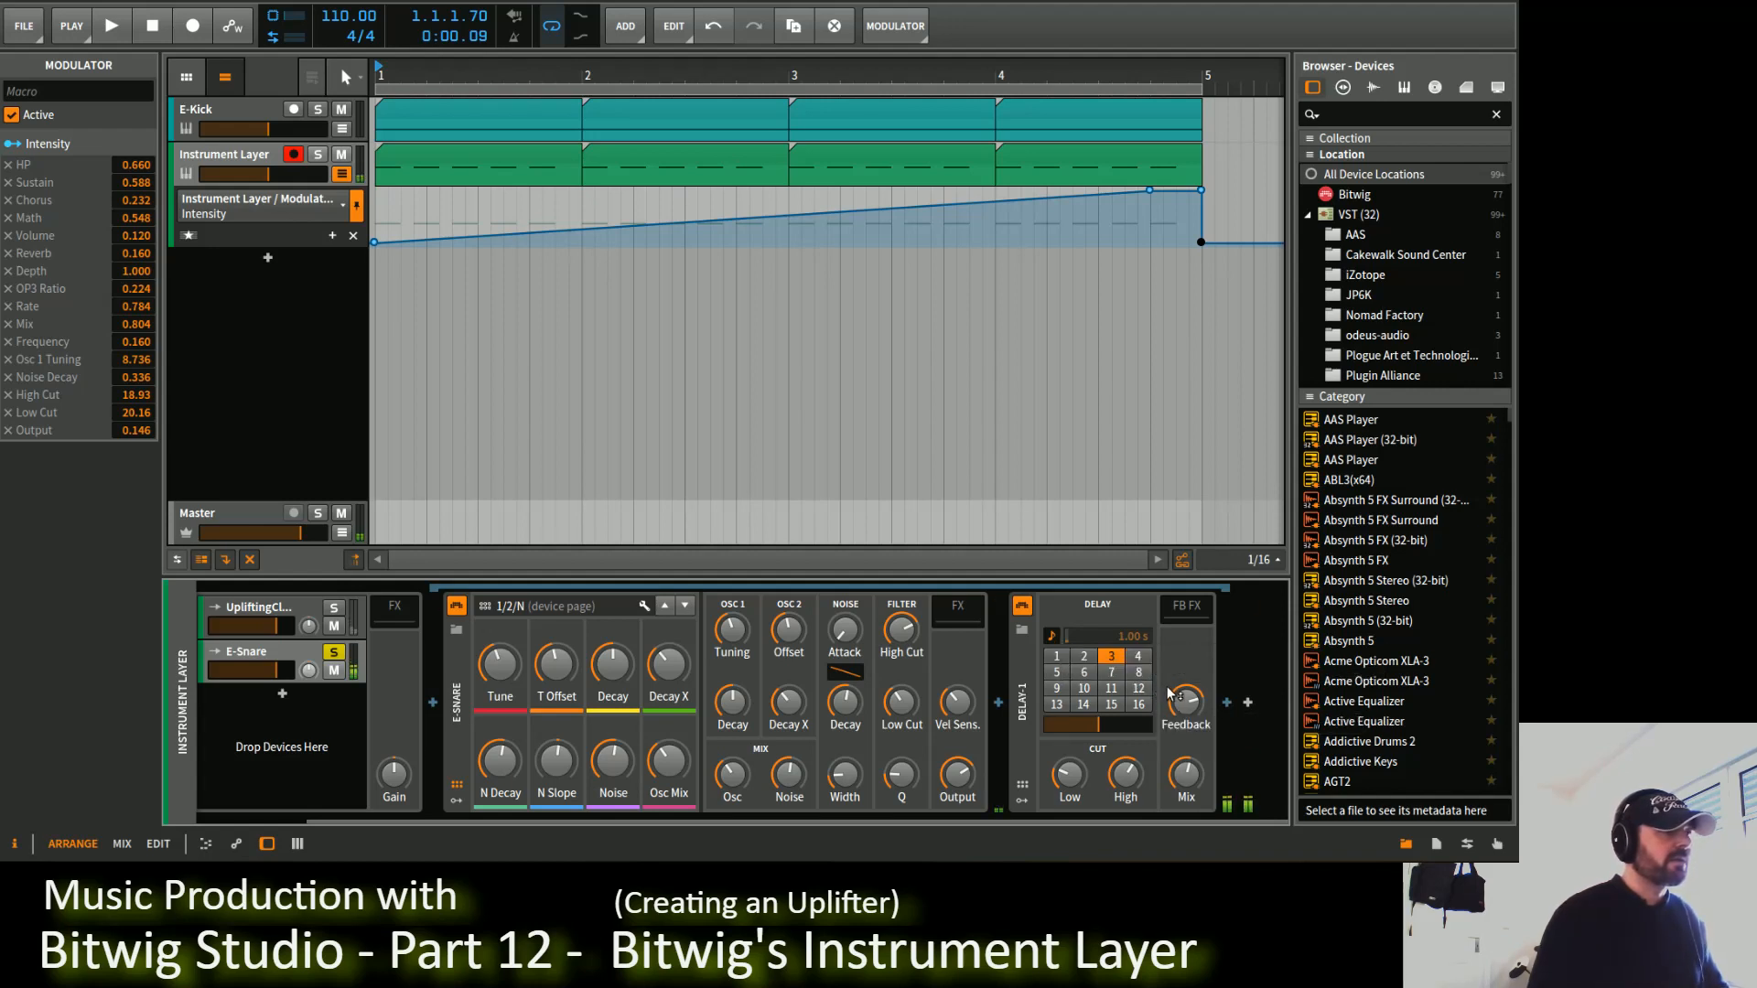
{"action": "left_click_drag", "start_coordinate": [1188, 772], "coordinate": [1070, 766]}
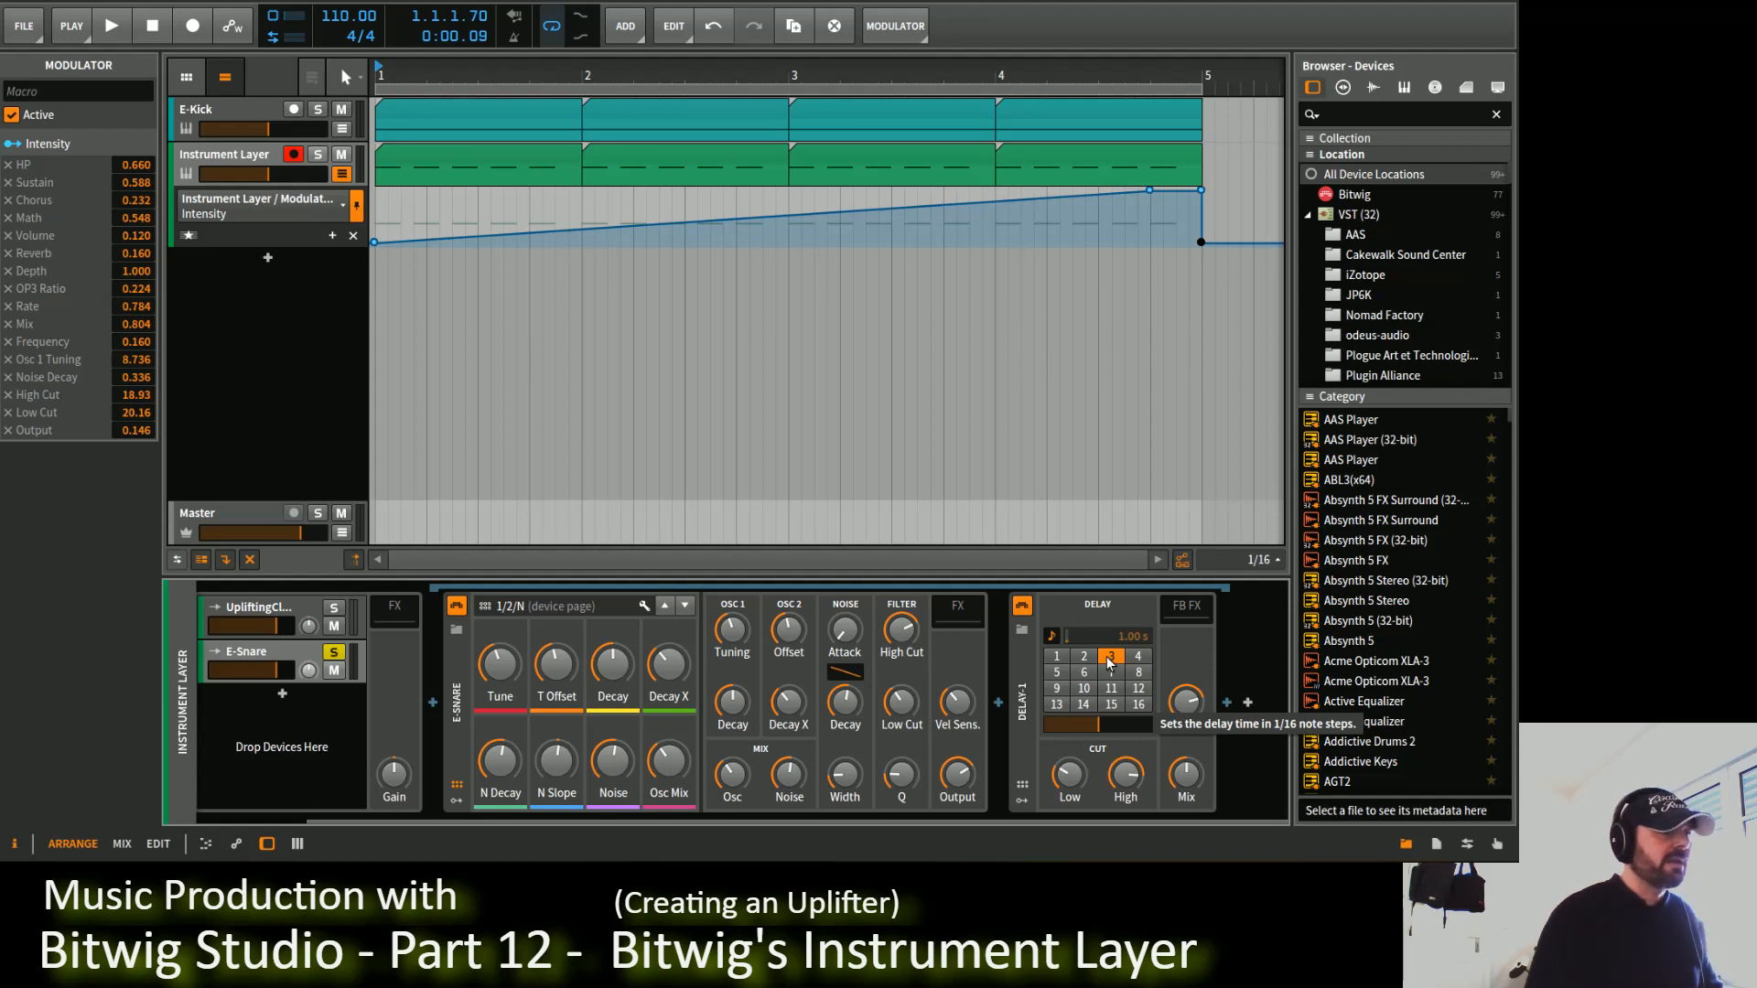
{"action": "left_click_drag", "start_coordinate": [1181, 782], "coordinate": [1182, 780]}
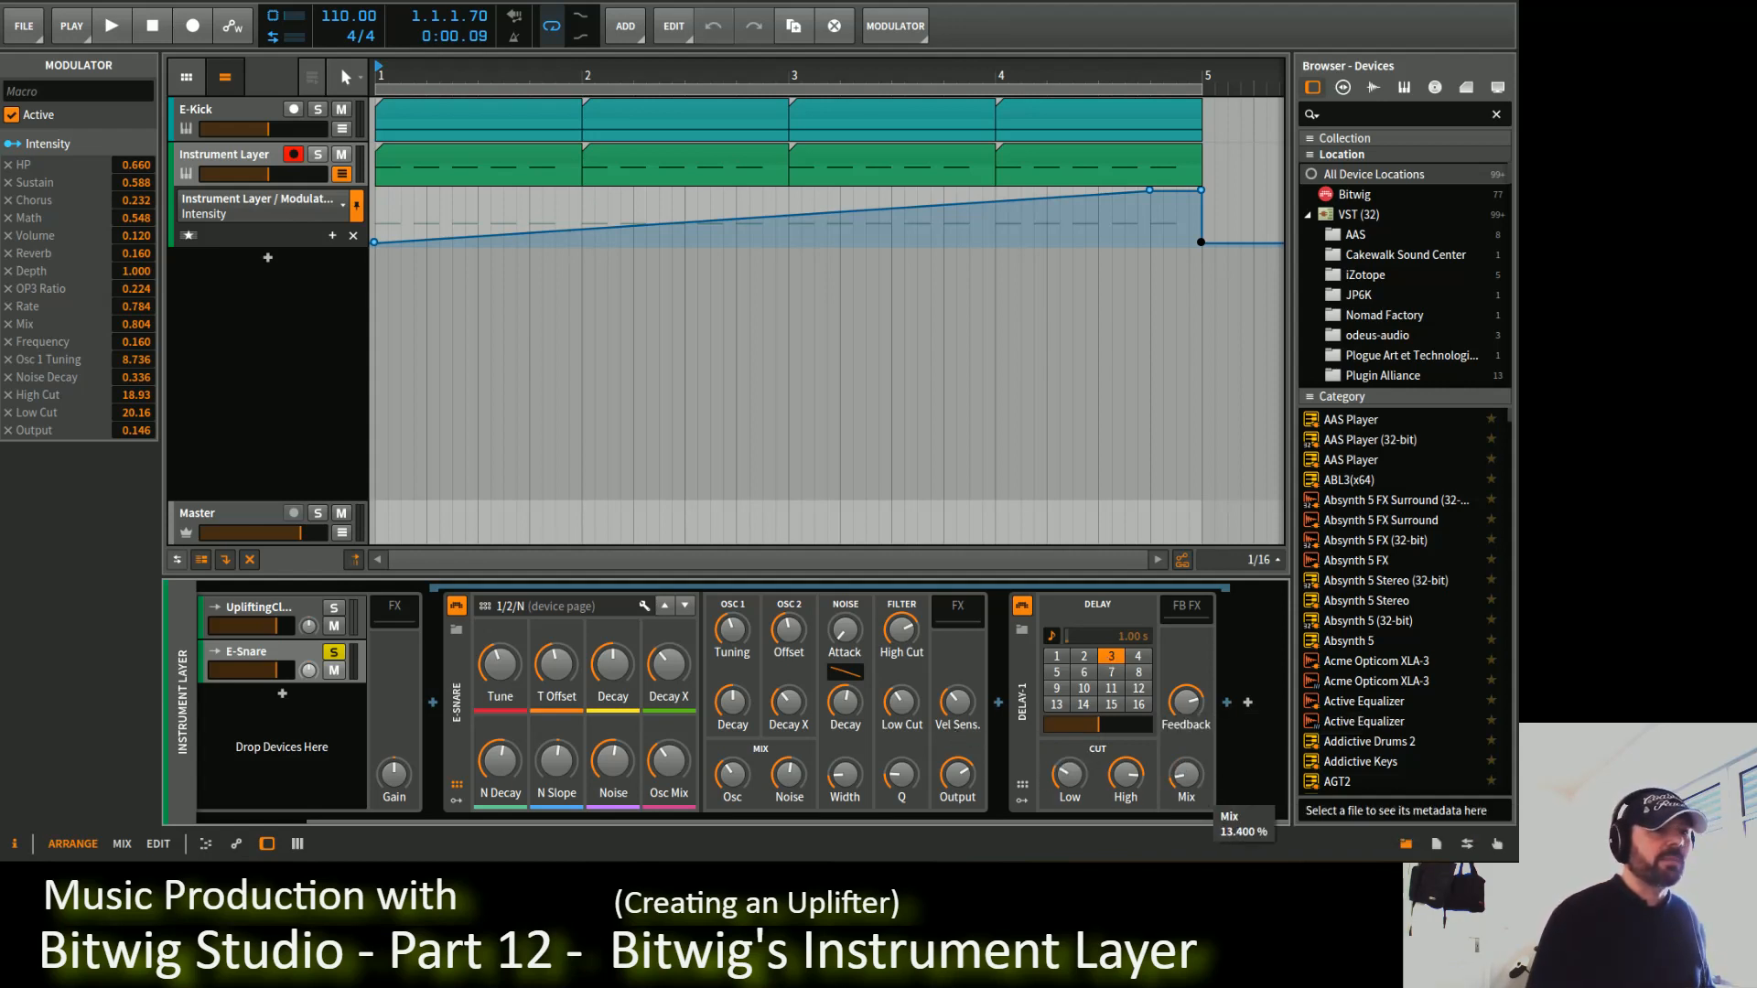
{"action": "left_click_drag", "start_coordinate": [1181, 781], "coordinate": [1178, 769]}
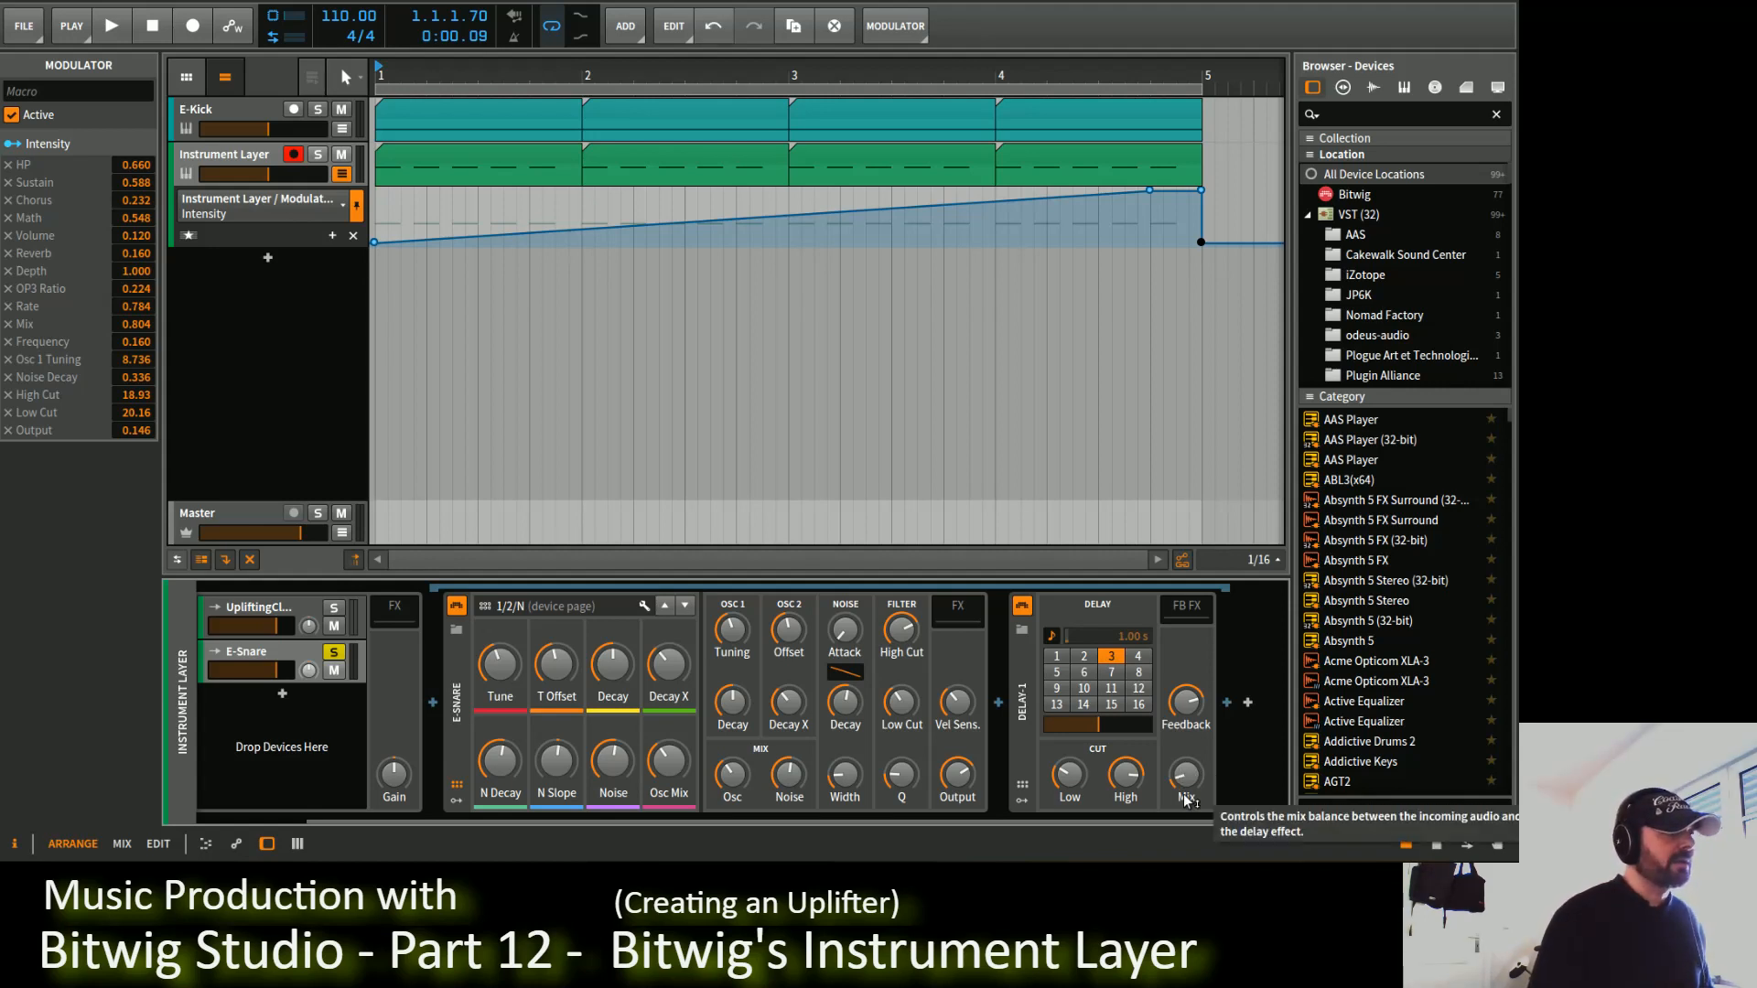
Step: Map Intensity to the Delay-1's Mix at 0.384 and play back the automated loop
{"action": "left_click_drag", "start_coordinate": [1166, 816], "coordinate": [697, 826]}
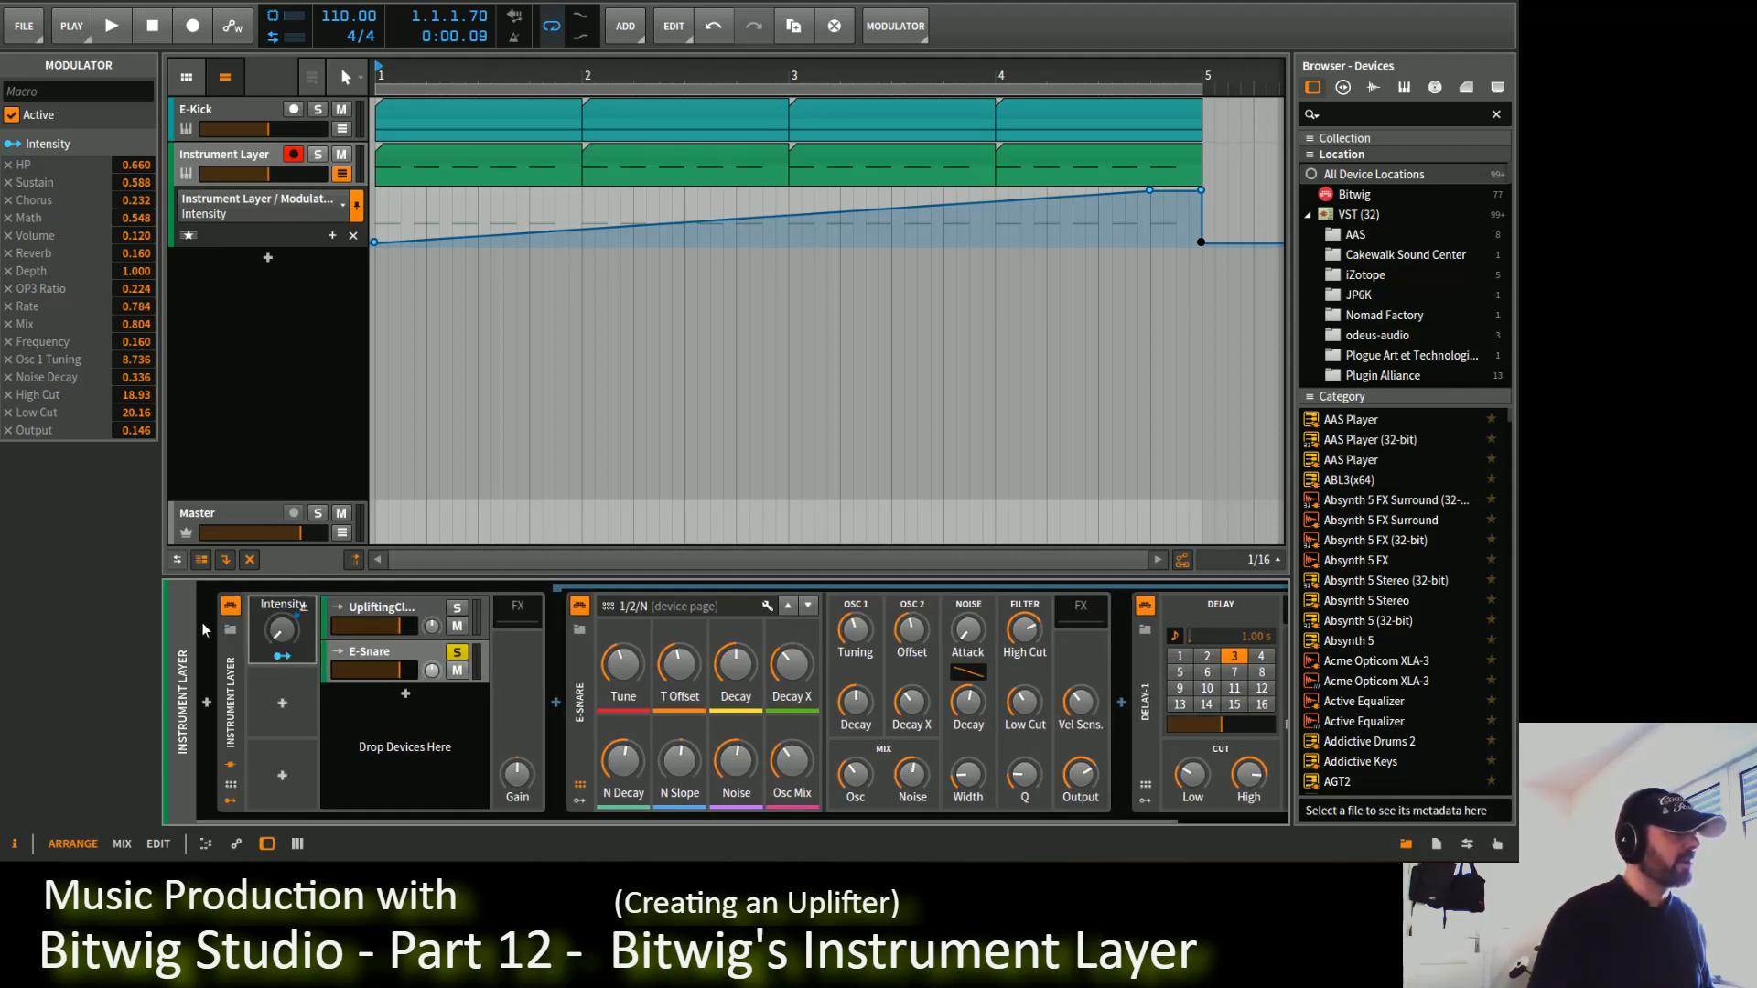
{"action": "left_click", "coordinate": [282, 657]}
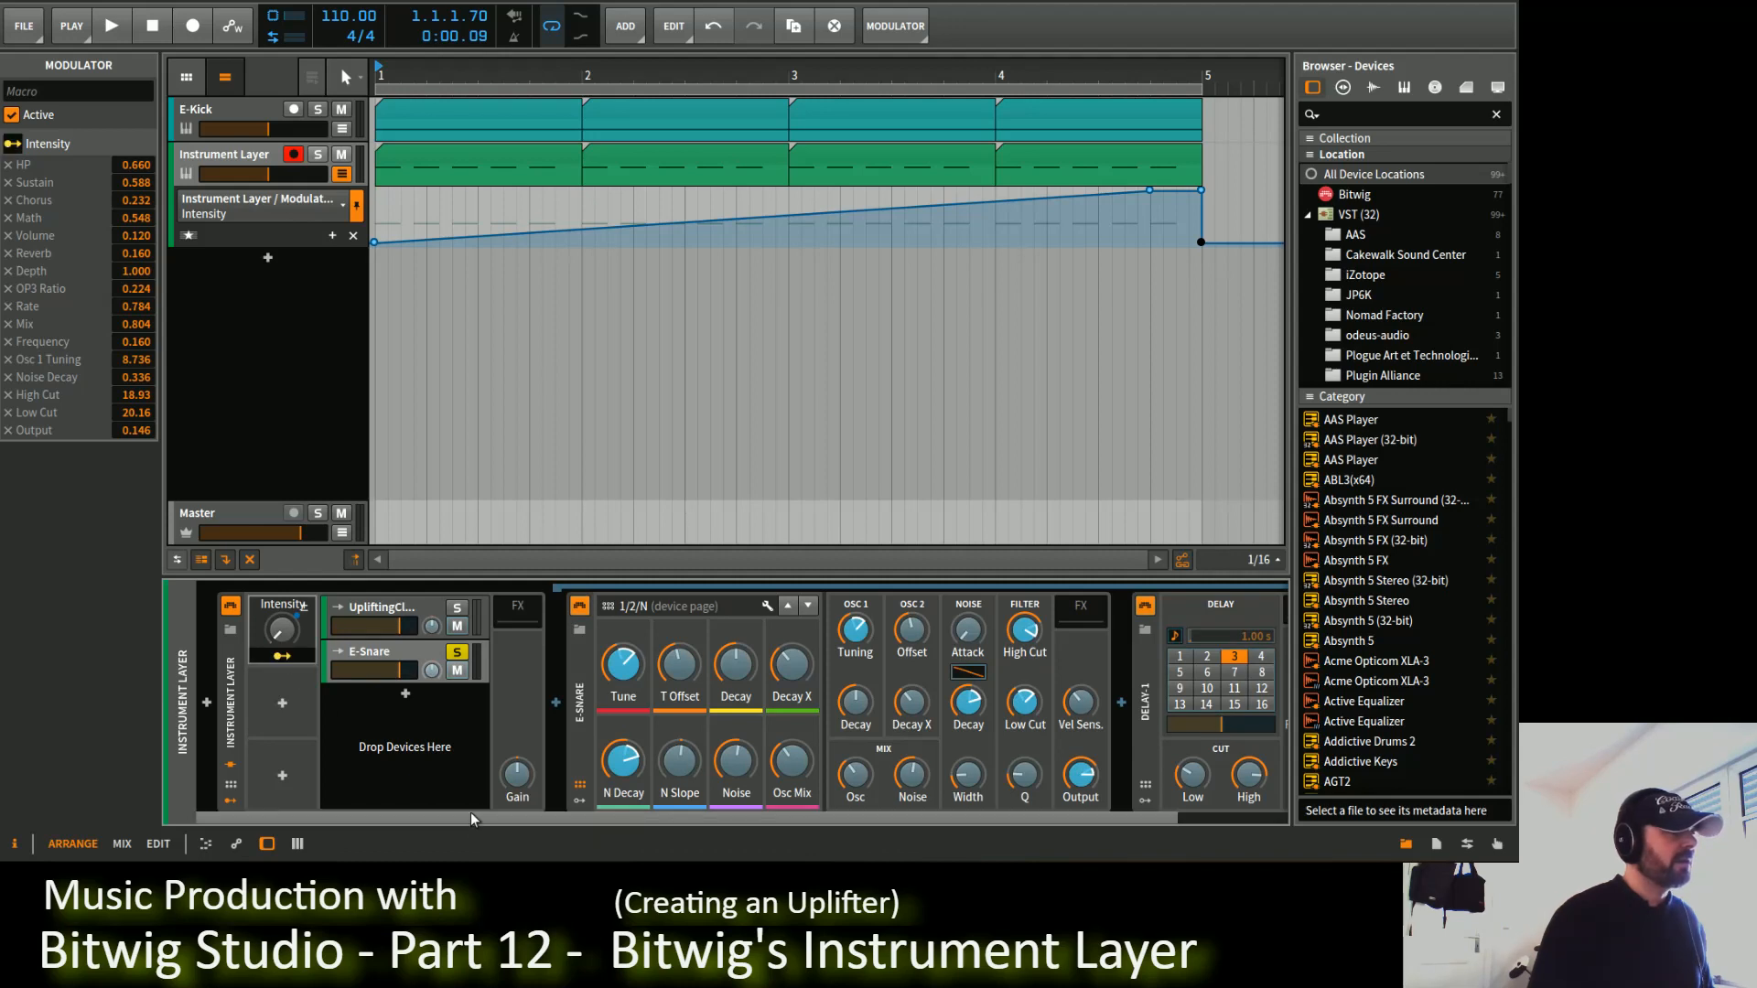
{"action": "left_click_drag", "start_coordinate": [471, 818], "coordinate": [843, 820]}
{"action": "left_click_drag", "start_coordinate": [1192, 782], "coordinate": [1192, 715]}
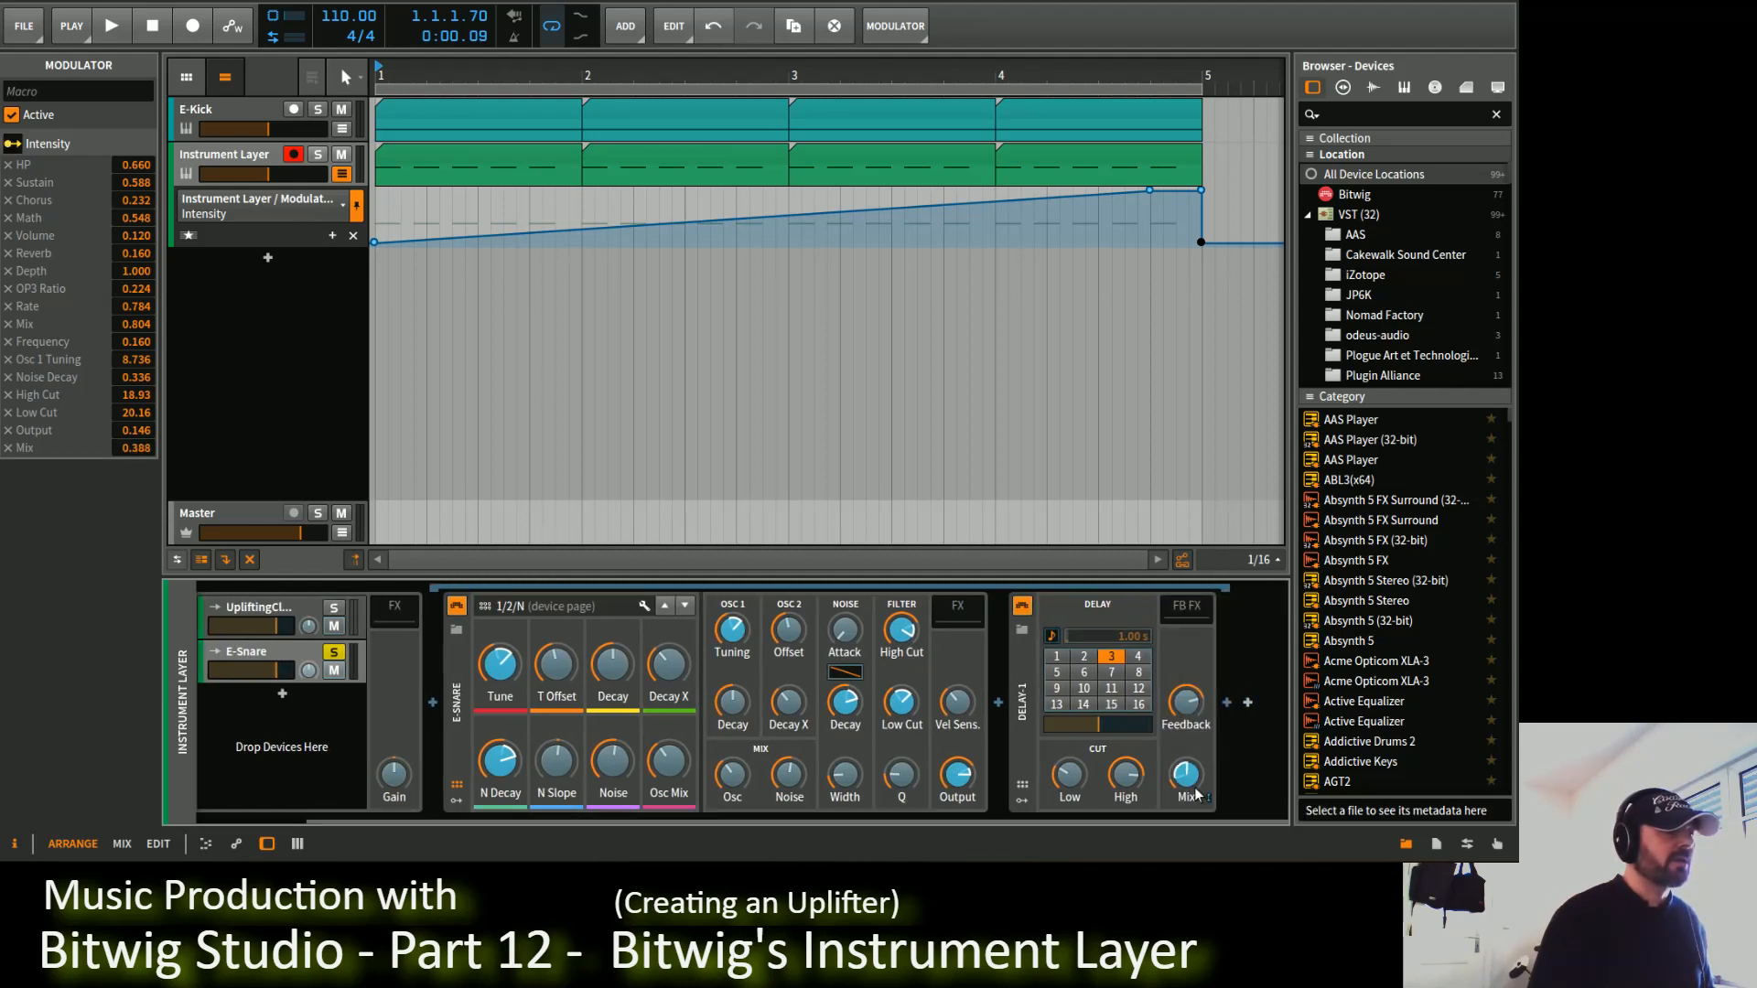
{"action": "left_click_drag", "start_coordinate": [1193, 780], "coordinate": [1194, 780]}
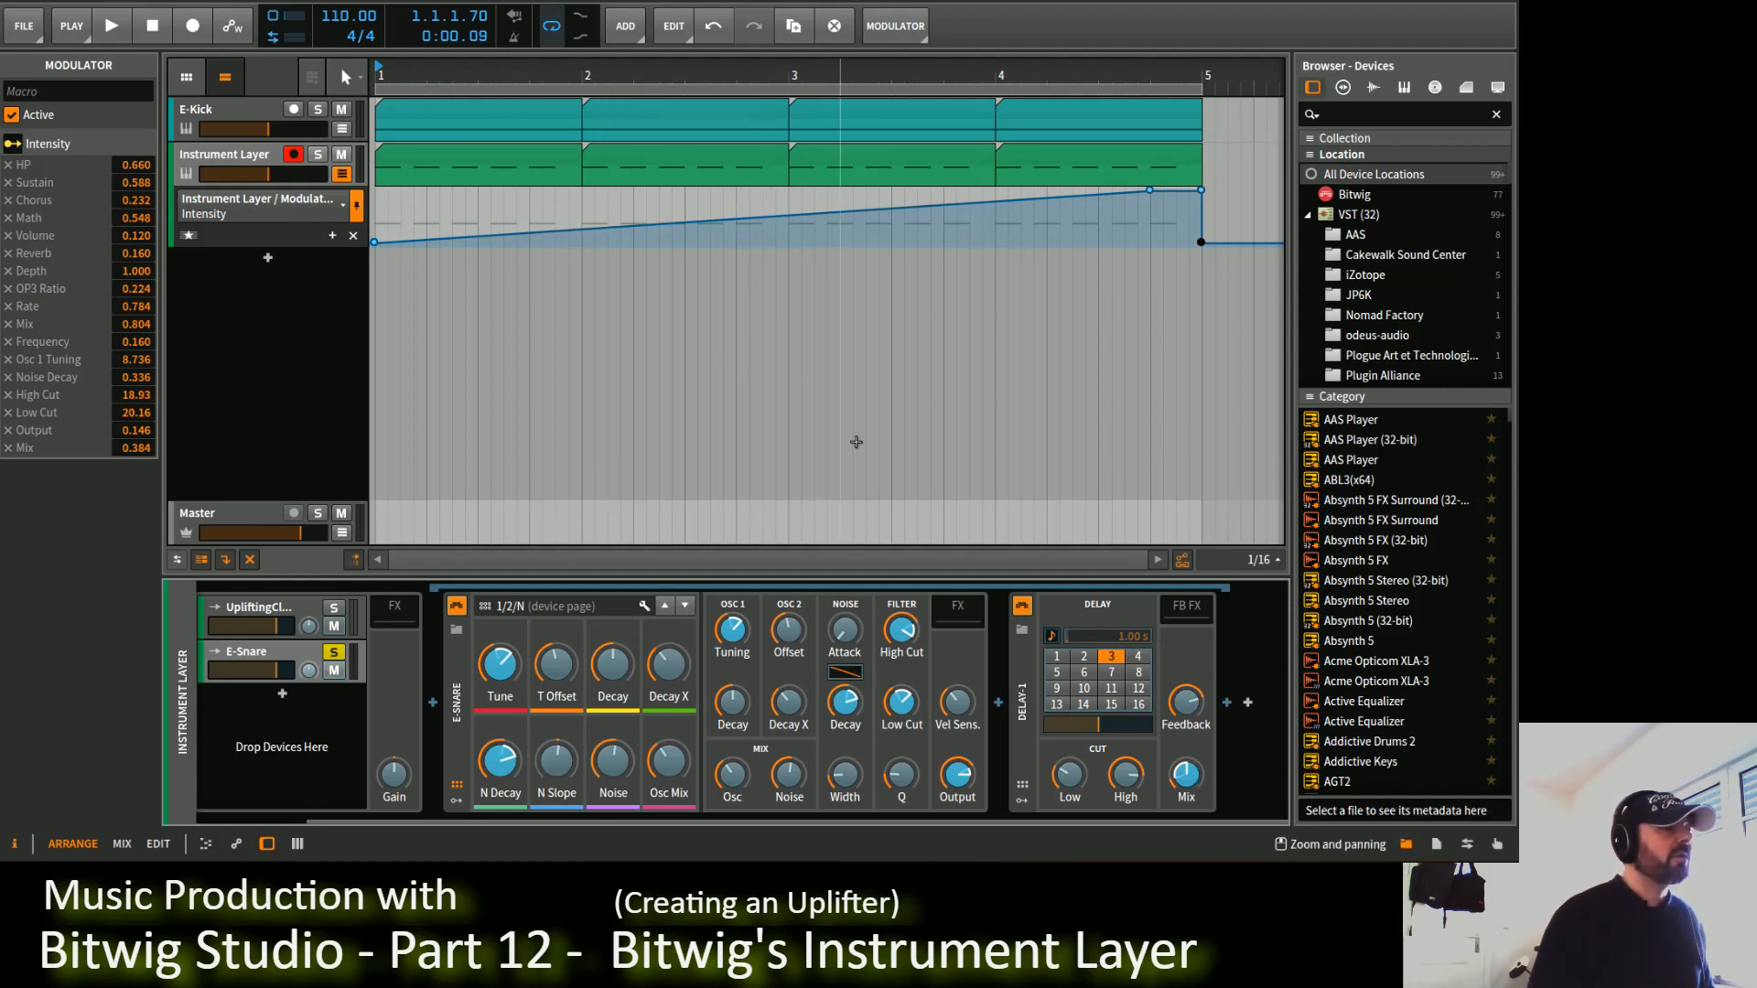
{"action": "left_click", "coordinate": [293, 821]}
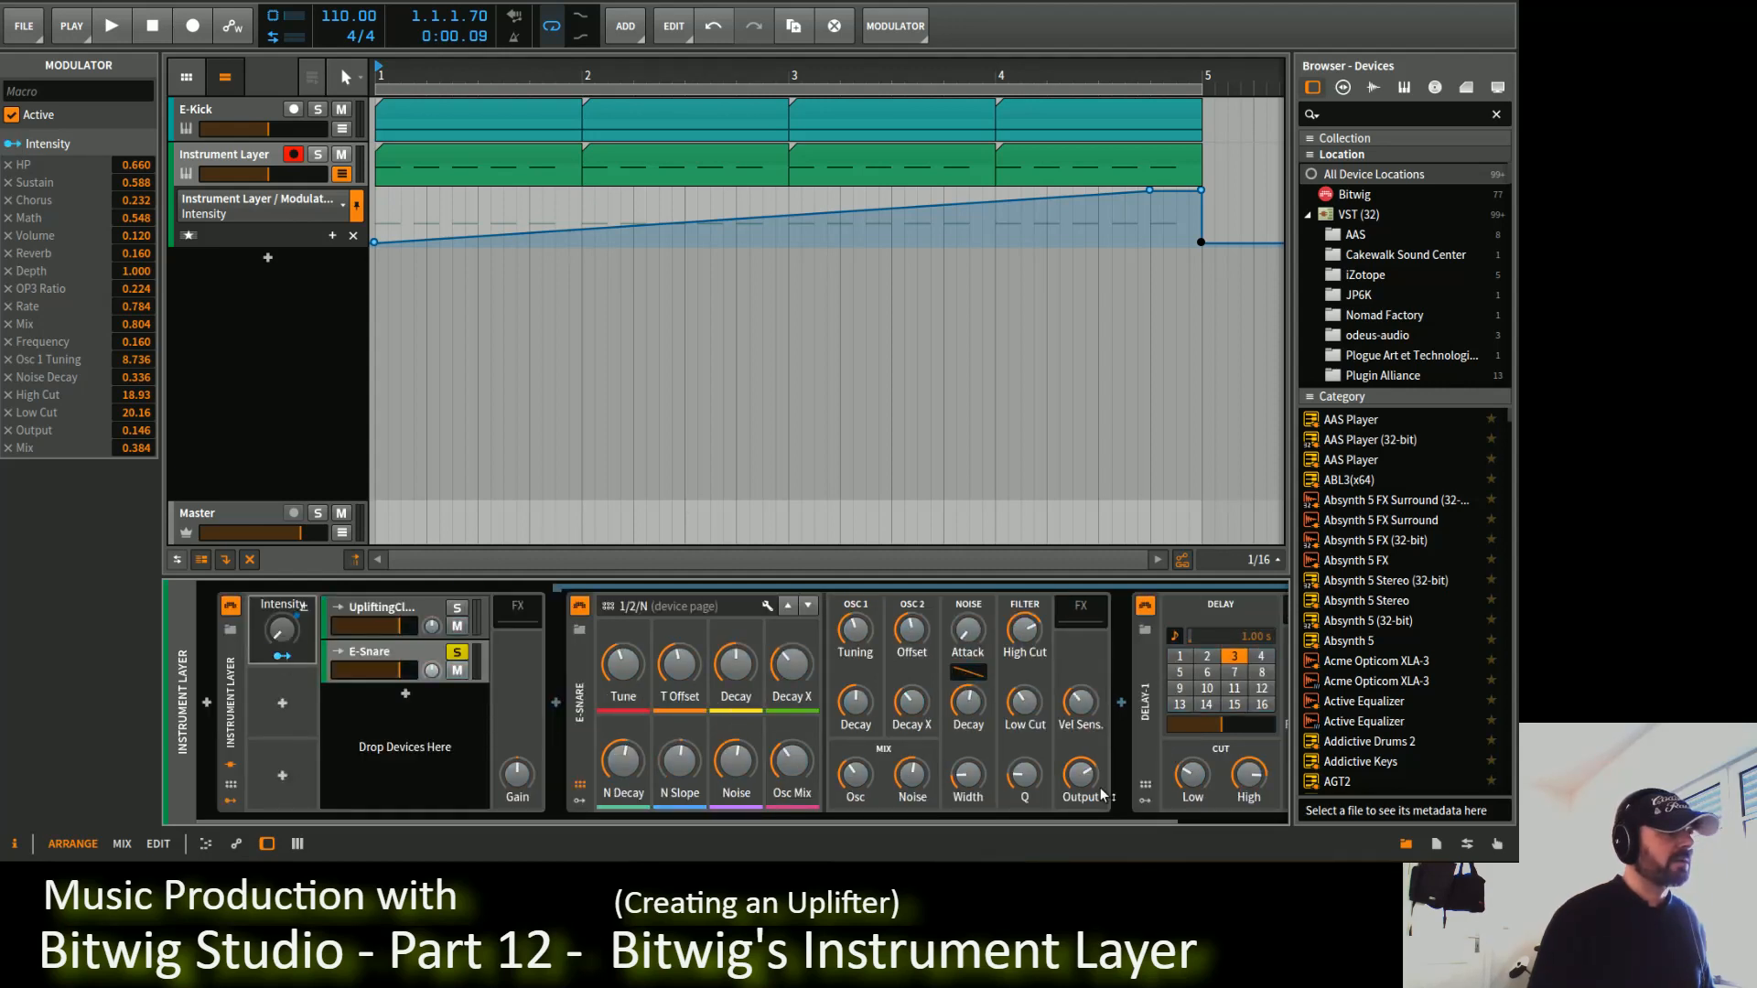
{"action": "left_click_drag", "start_coordinate": [1062, 817], "coordinate": [1181, 817]}
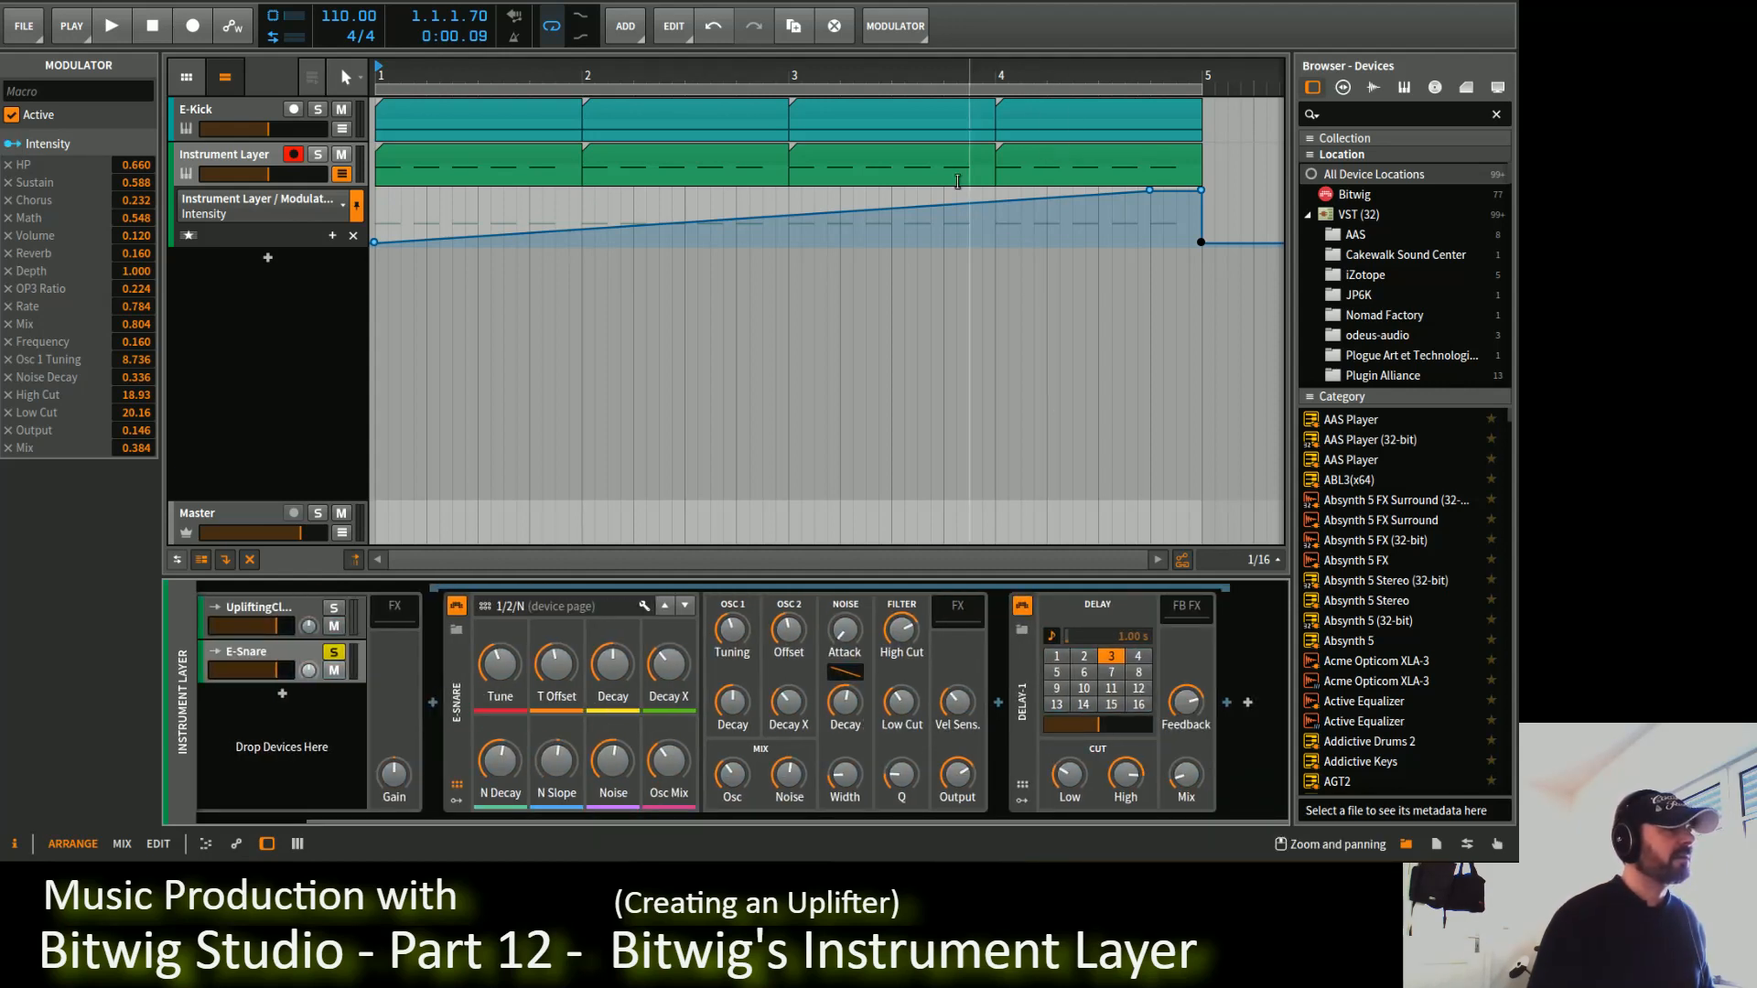
{"action": "key", "text": "space"}
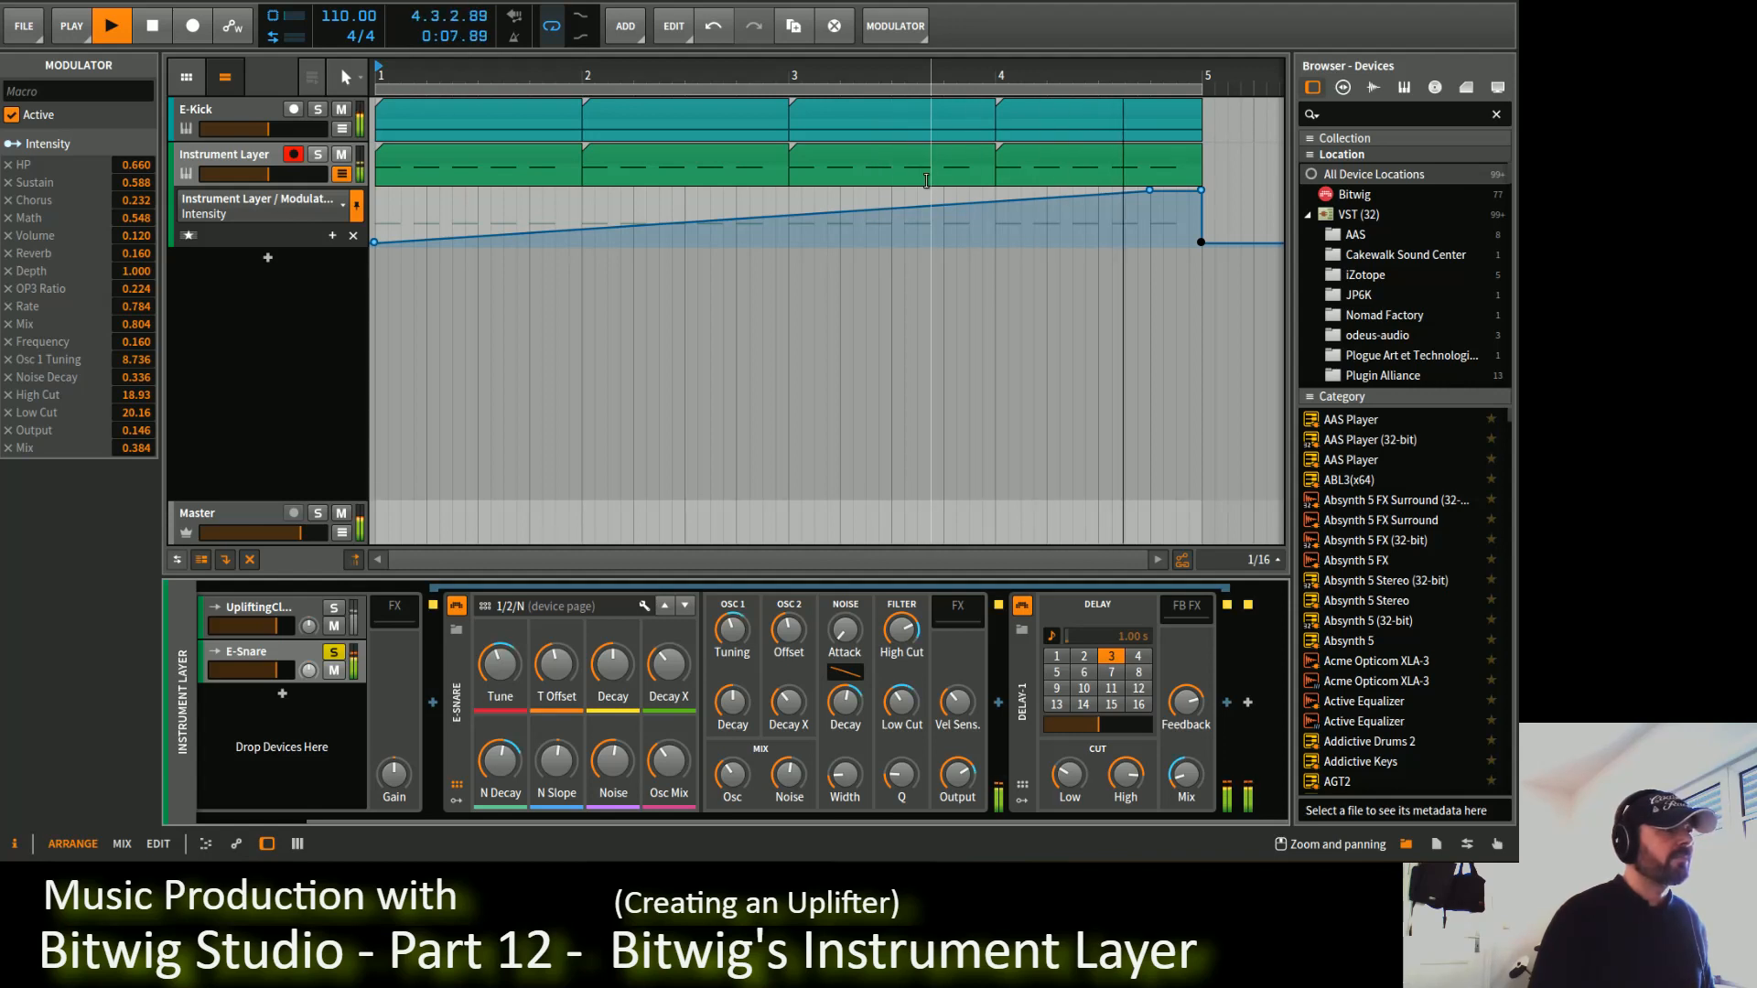
{"action": "key", "text": "space"}
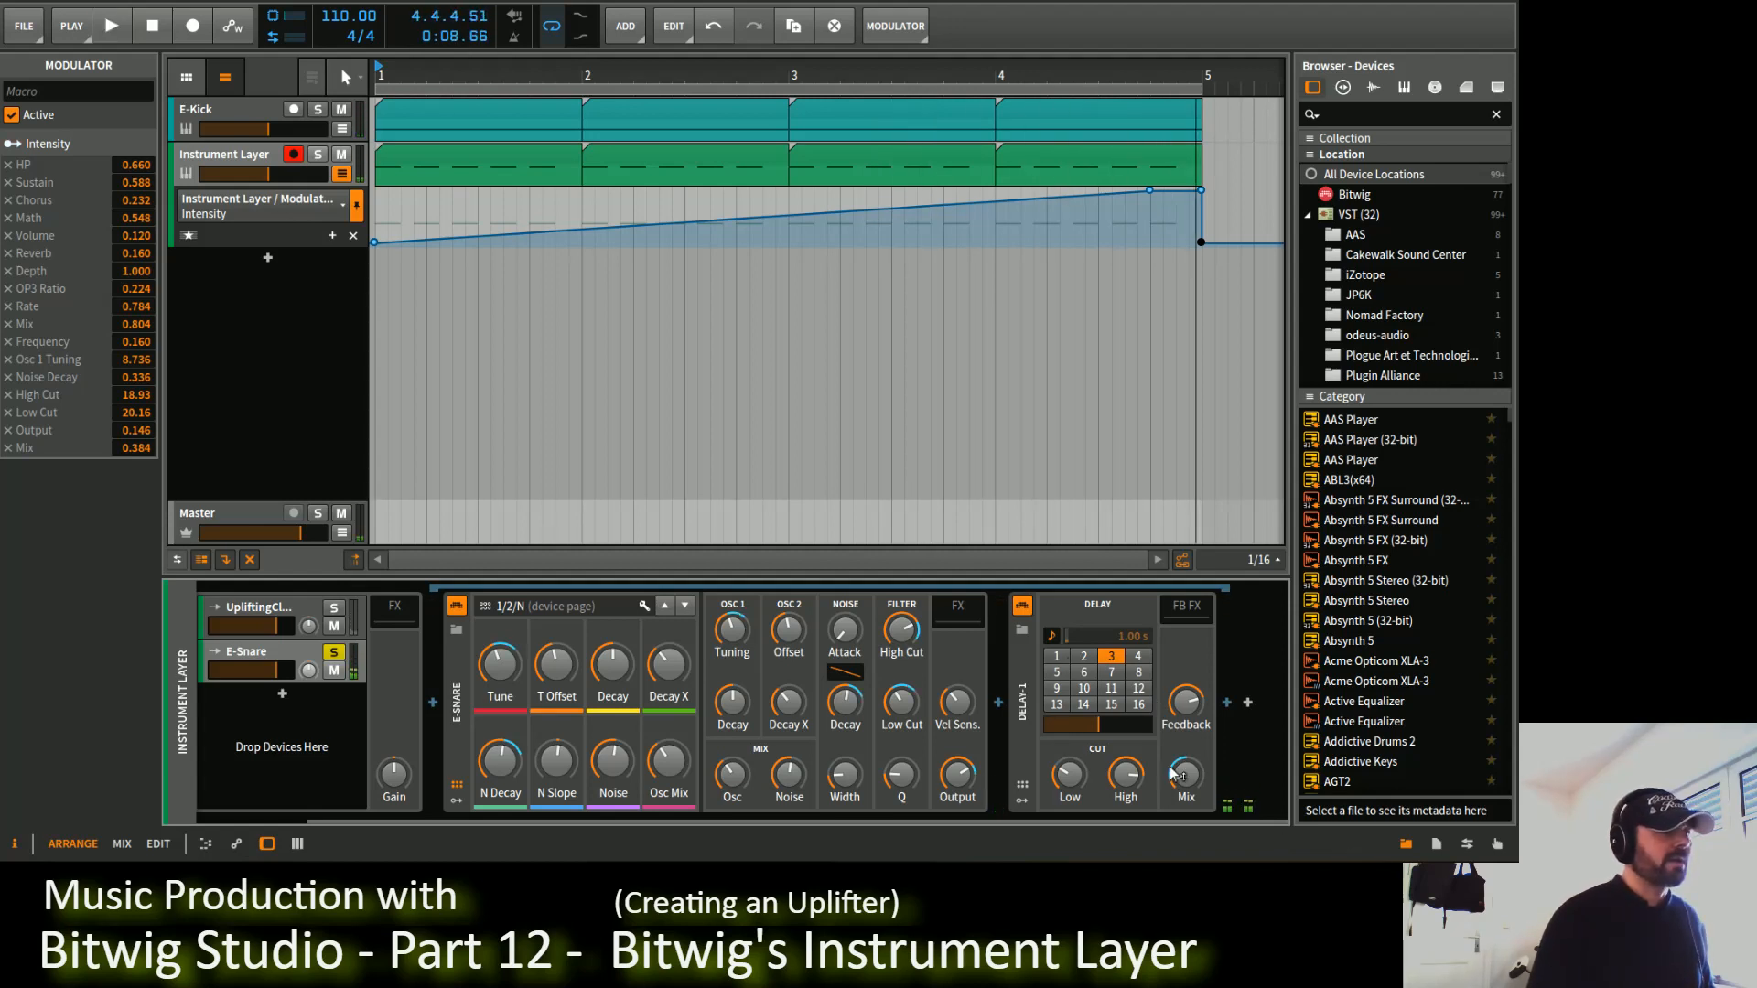
Step: Insert the Bitwig Flanger after the Delay-1 in the E-Snare layer and lower its Mix
{"action": "left_click", "coordinate": [1227, 703]}
{"action": "type", "text": "flanger"}
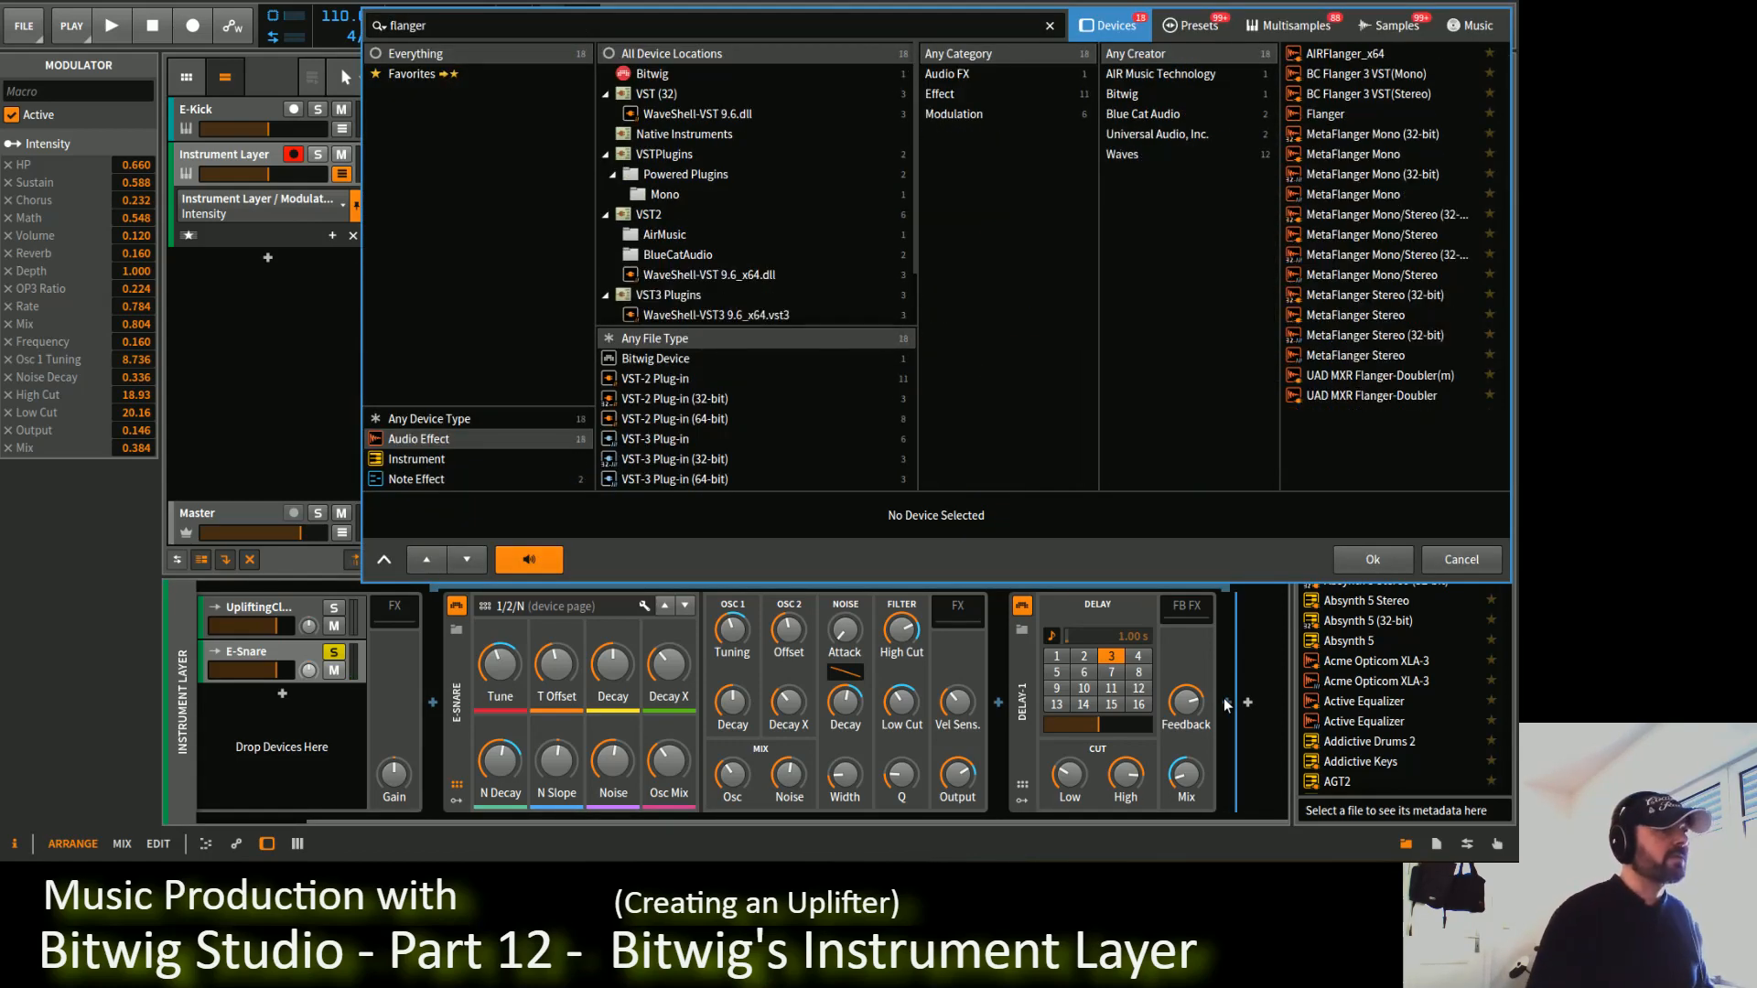
{"action": "left_click", "coordinate": [1327, 115]}
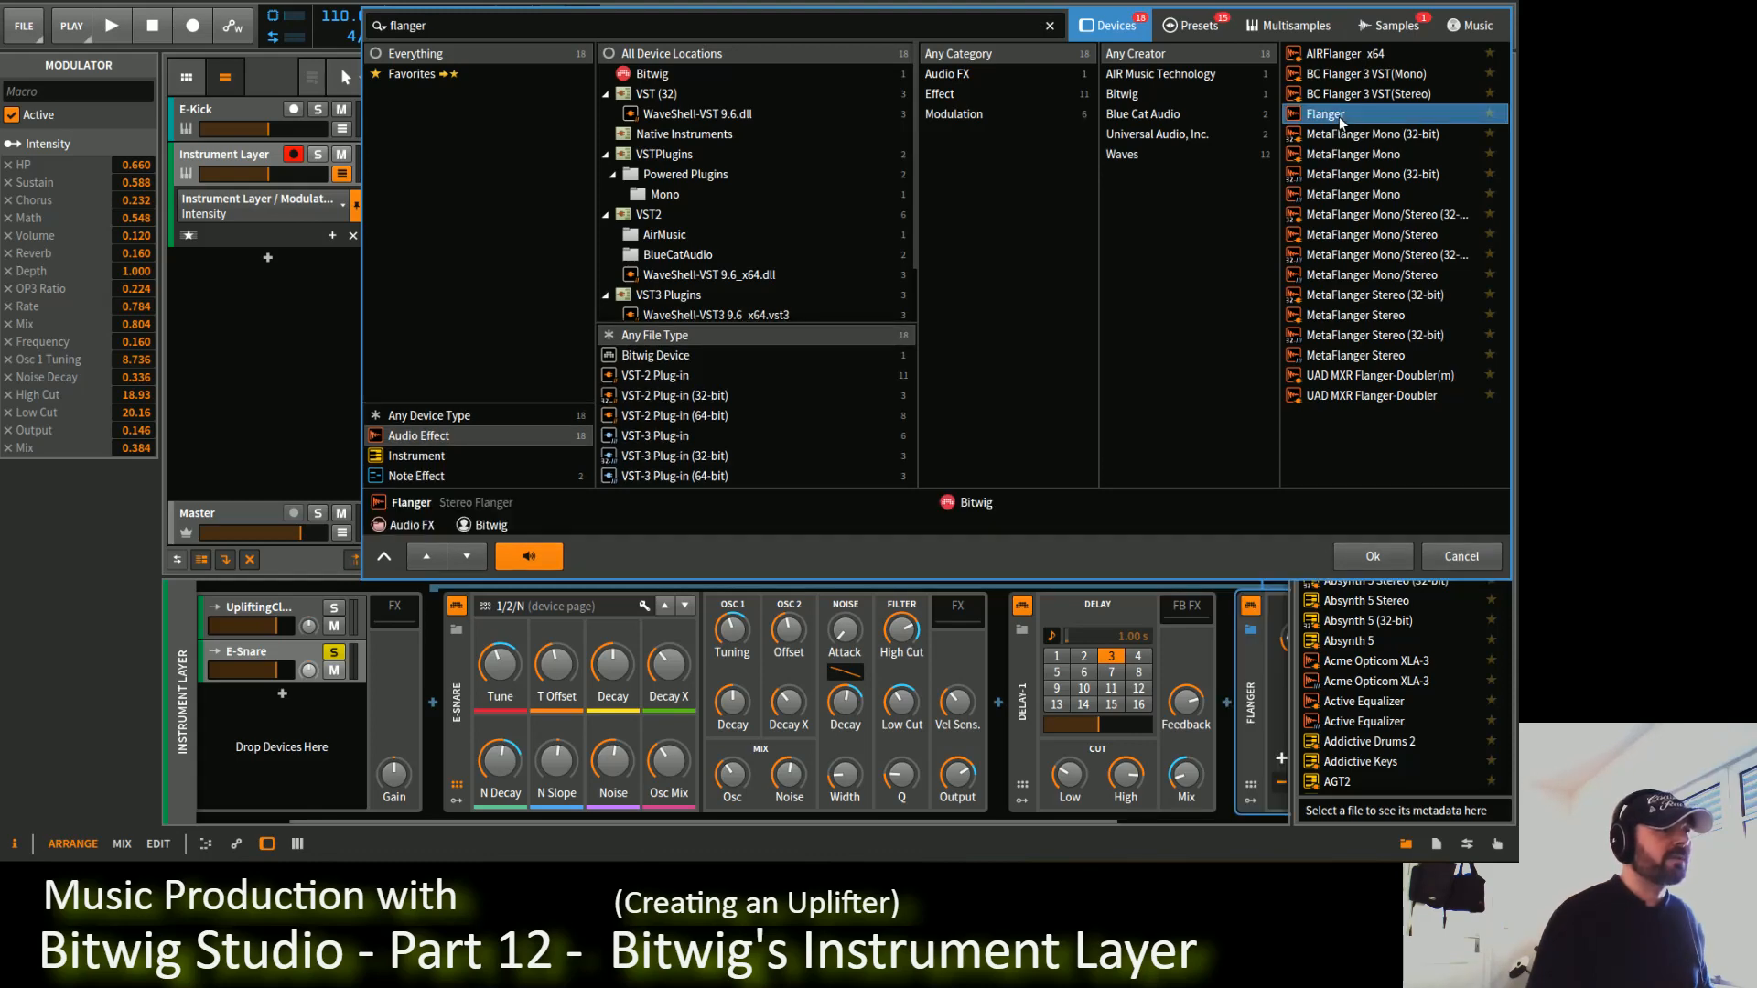
{"action": "left_click", "coordinate": [1390, 558]}
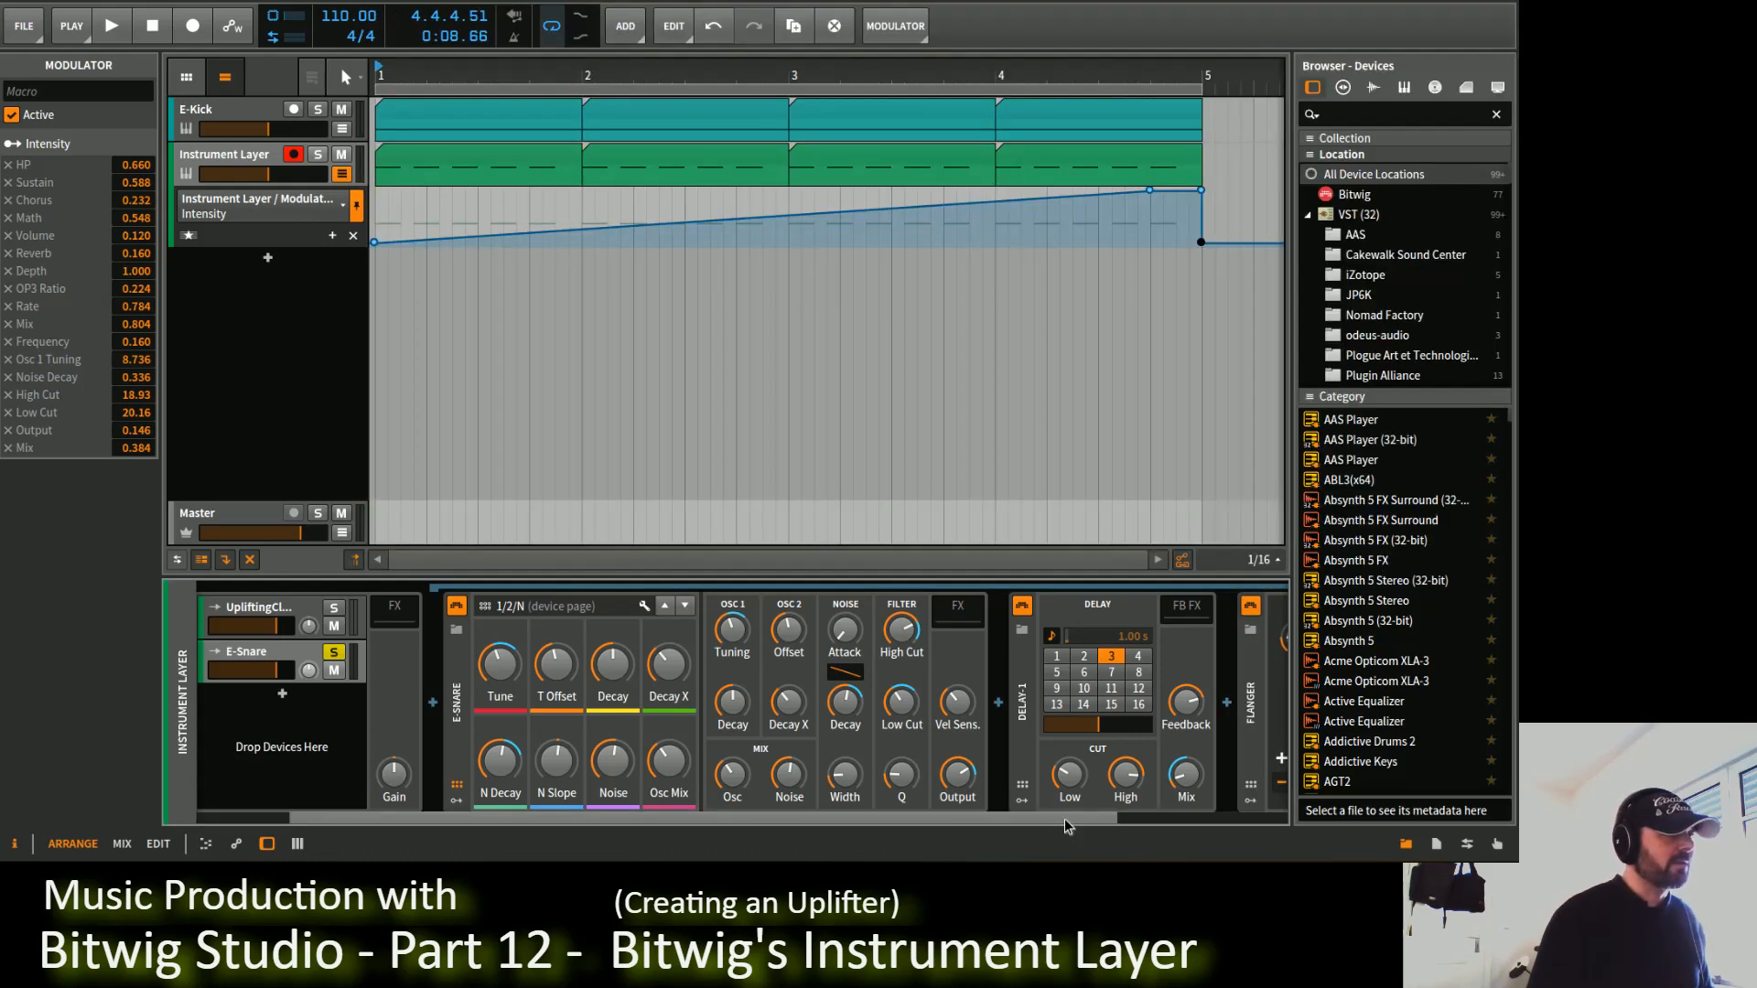
{"action": "left_click_drag", "start_coordinate": [1064, 818], "coordinate": [1234, 831]}
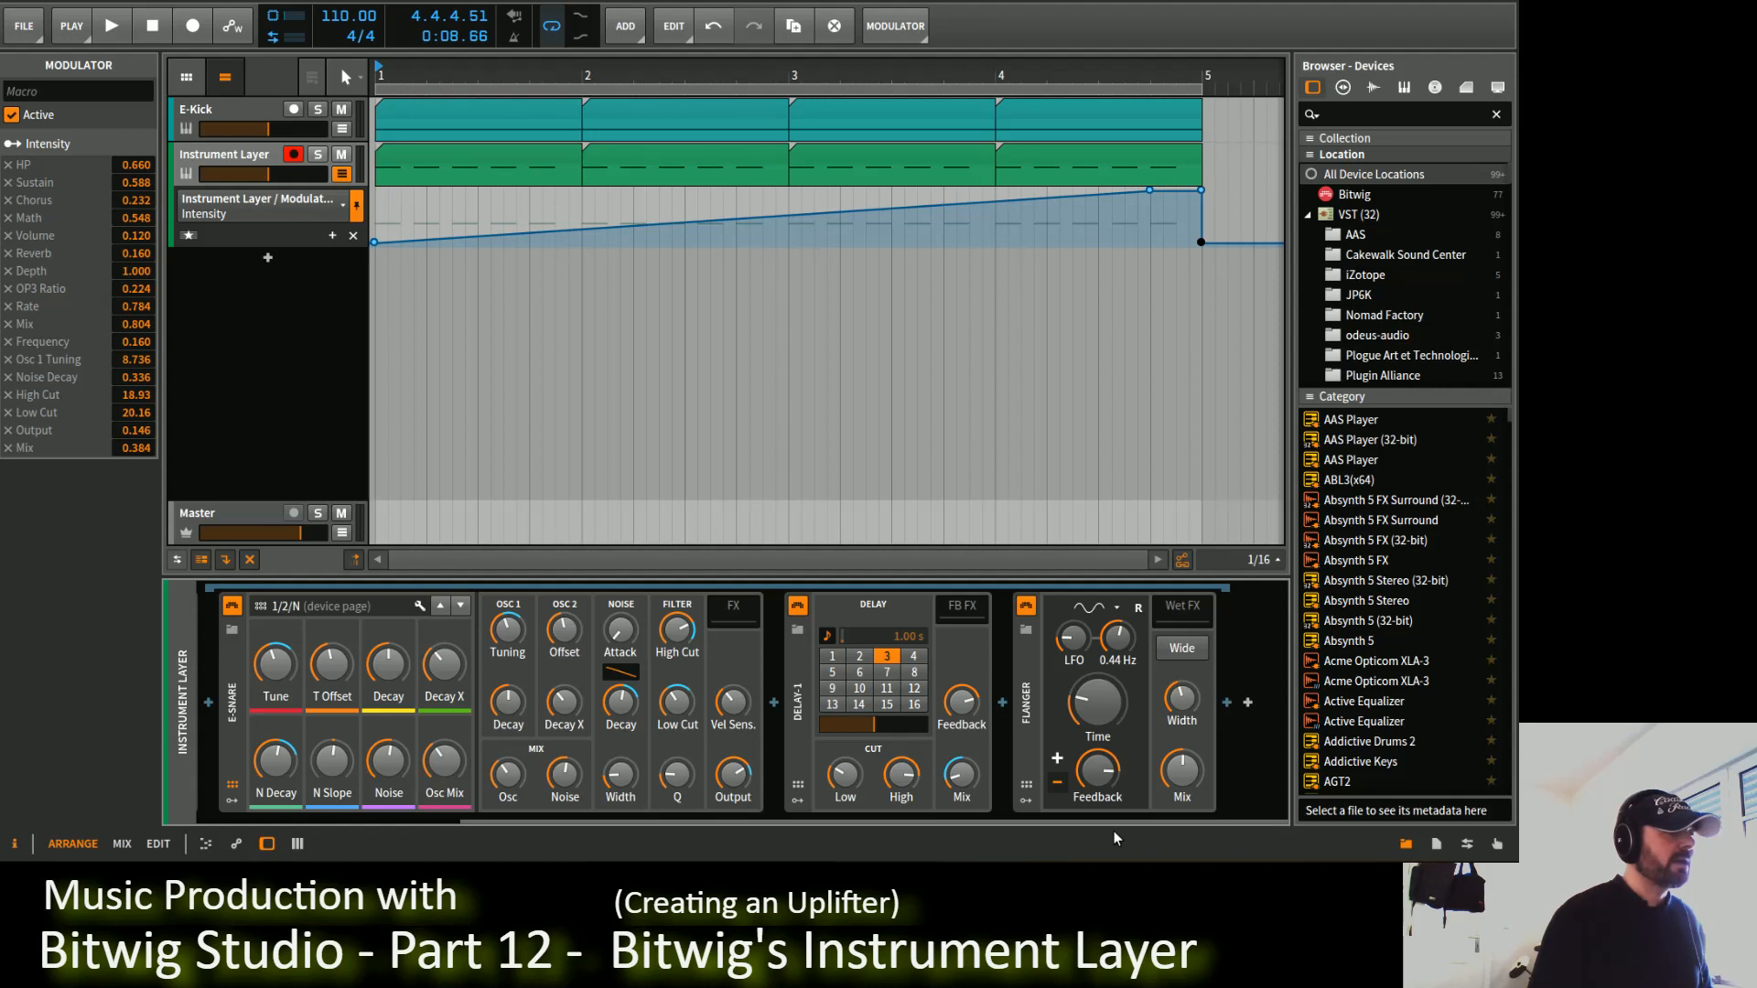
{"action": "left_click_drag", "start_coordinate": [1187, 770], "coordinate": [906, 817]}
Step: Map Intensity to the Flanger's Mix at 0.316
{"action": "left_click", "coordinate": [275, 657]}
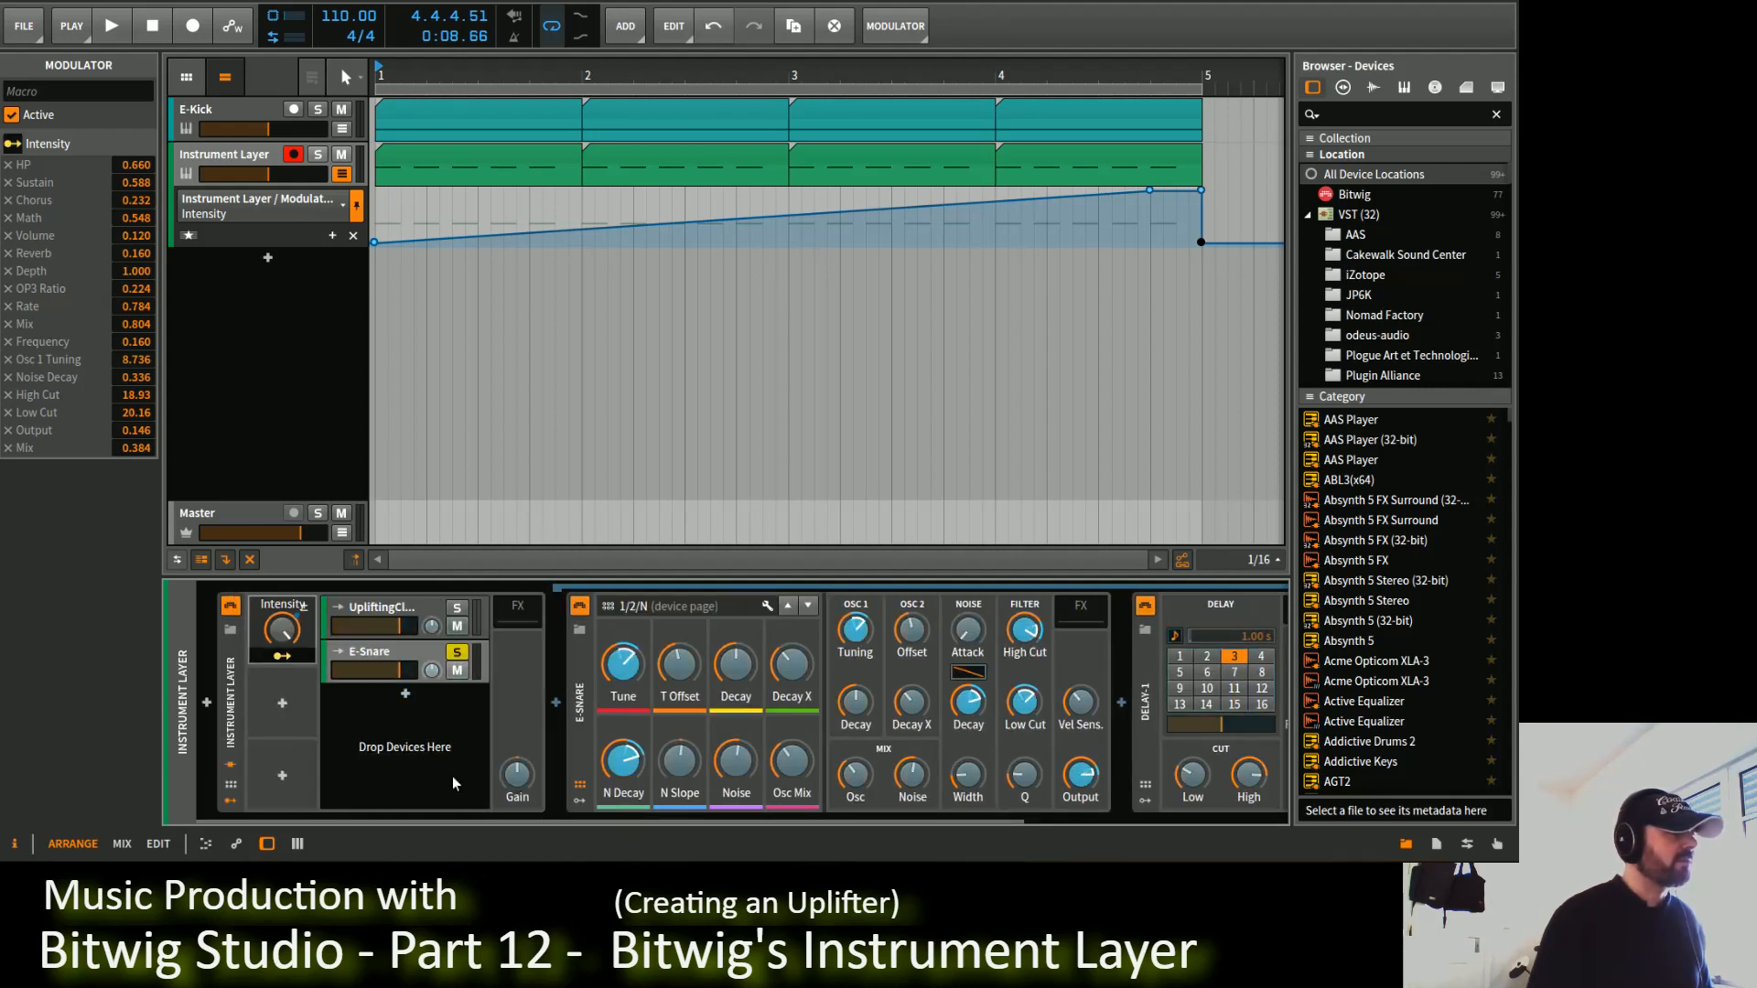
{"action": "left_click_drag", "start_coordinate": [525, 820], "coordinate": [1067, 835]}
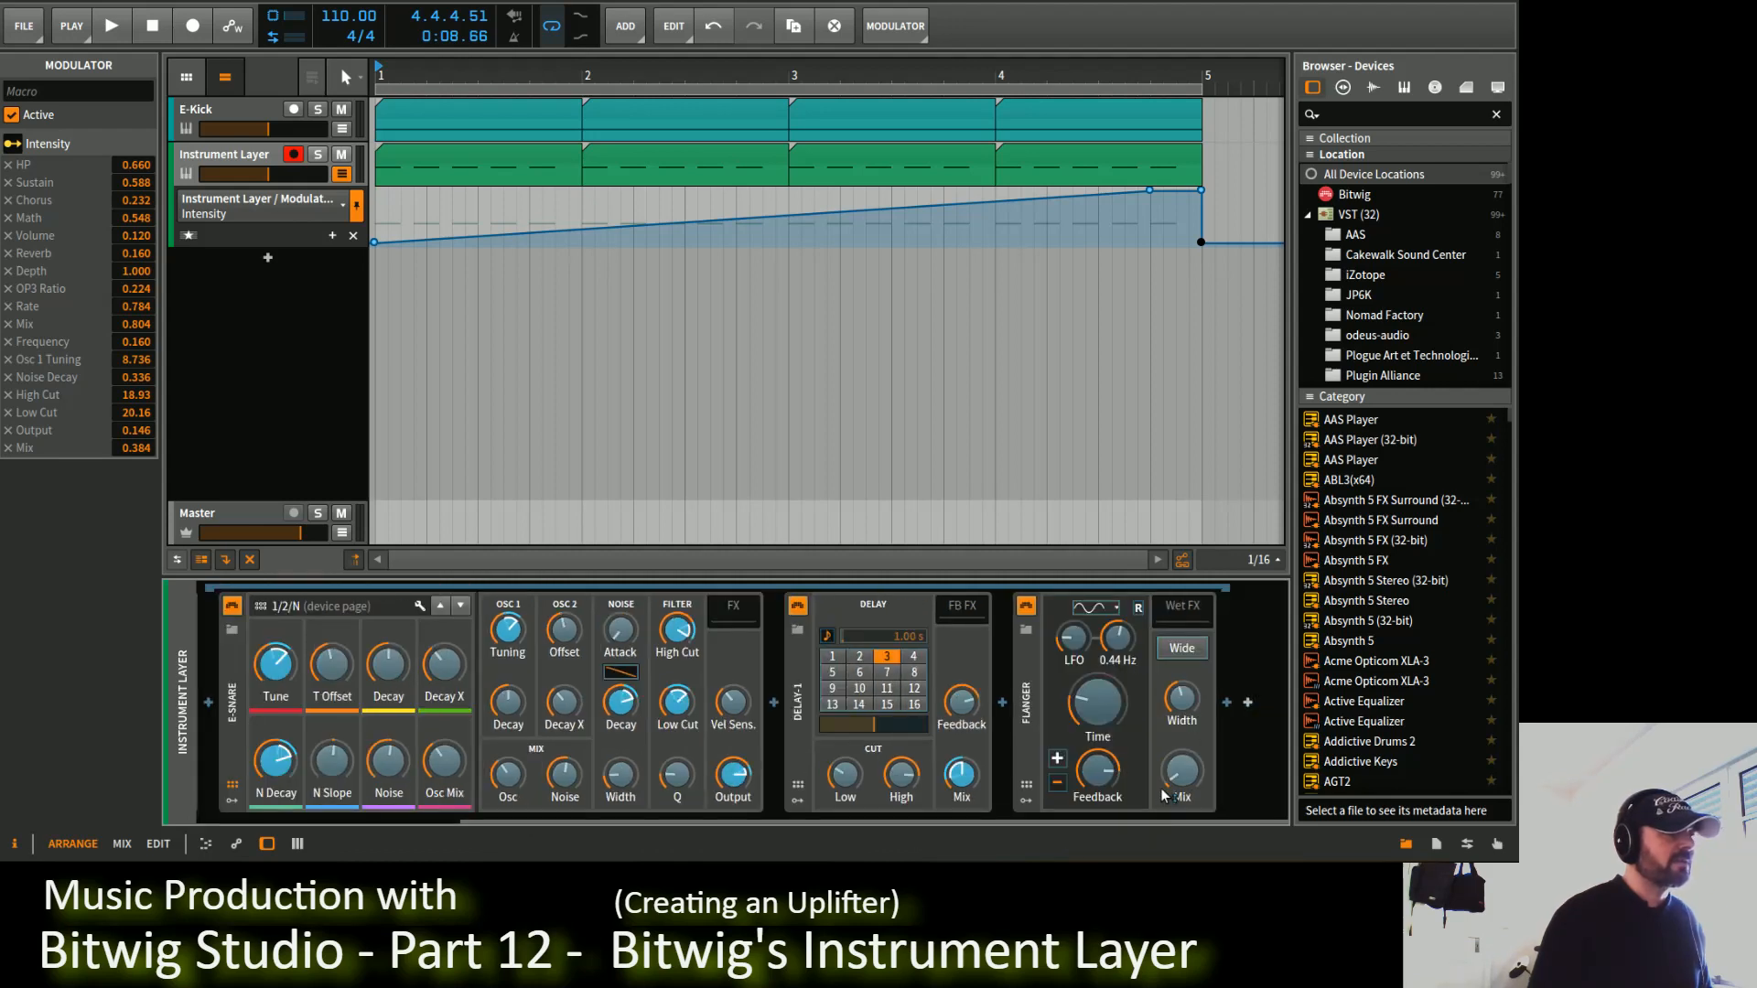
{"action": "left_click_drag", "start_coordinate": [1182, 771], "coordinate": [1181, 734]}
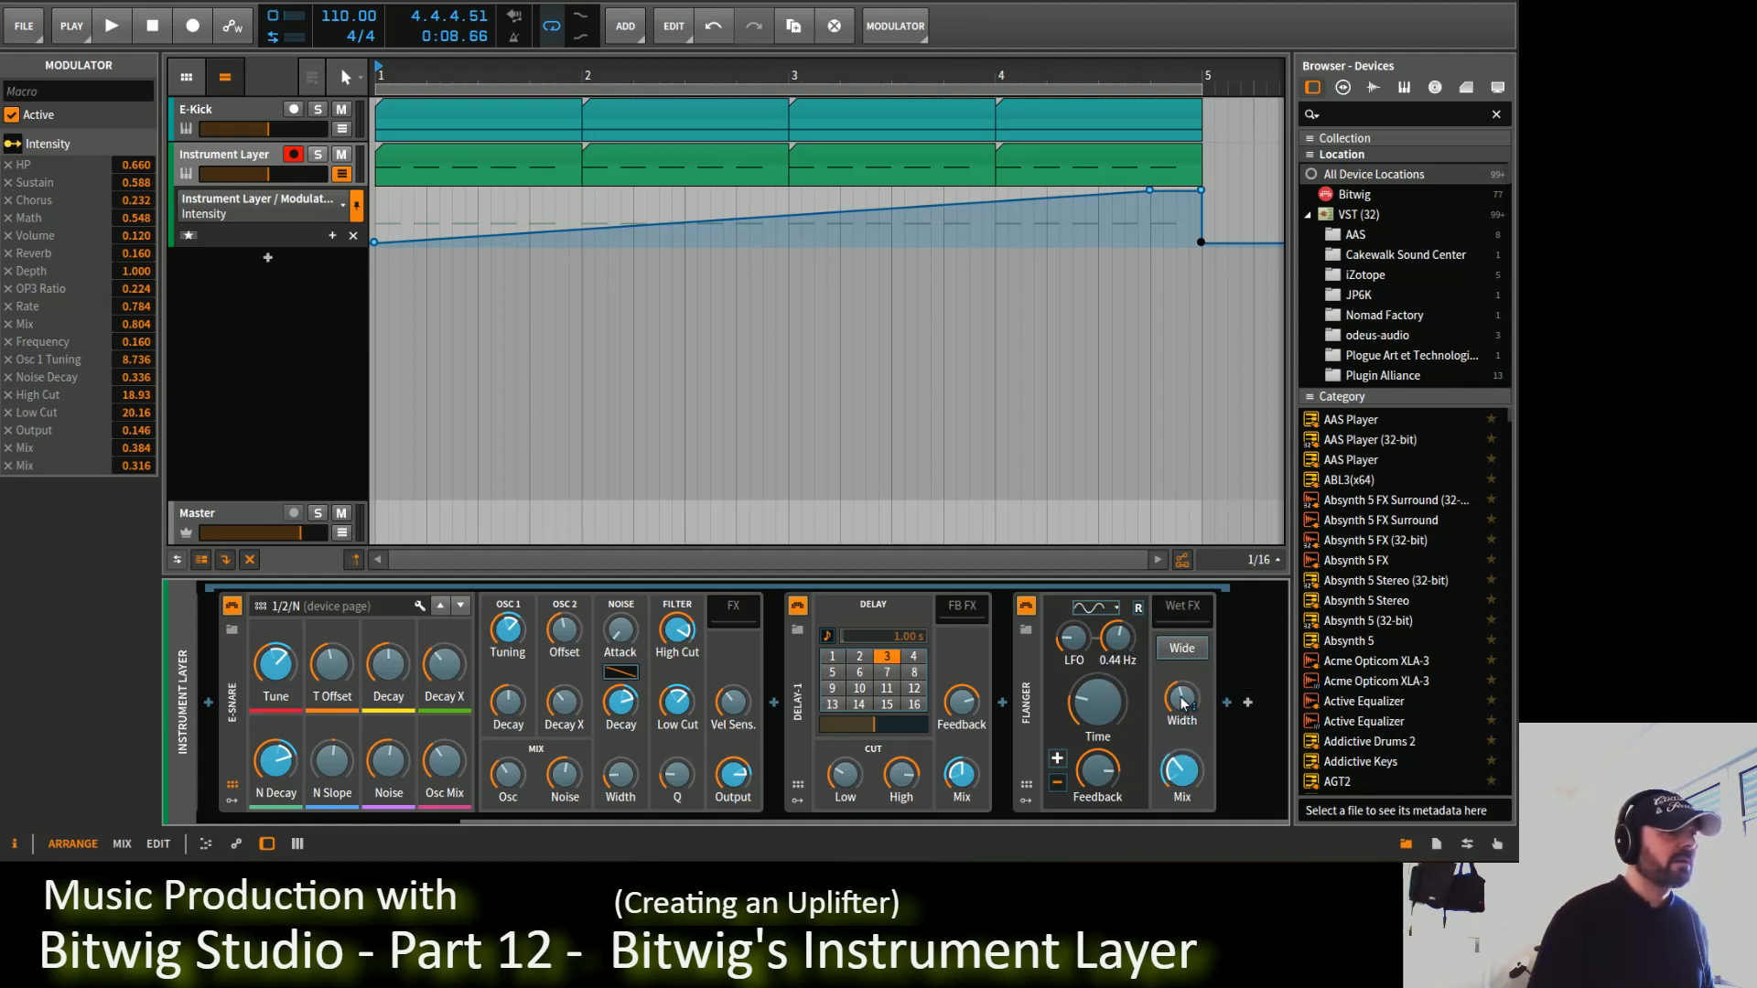
{"action": "left_click_drag", "start_coordinate": [1149, 822], "coordinate": [528, 833]}
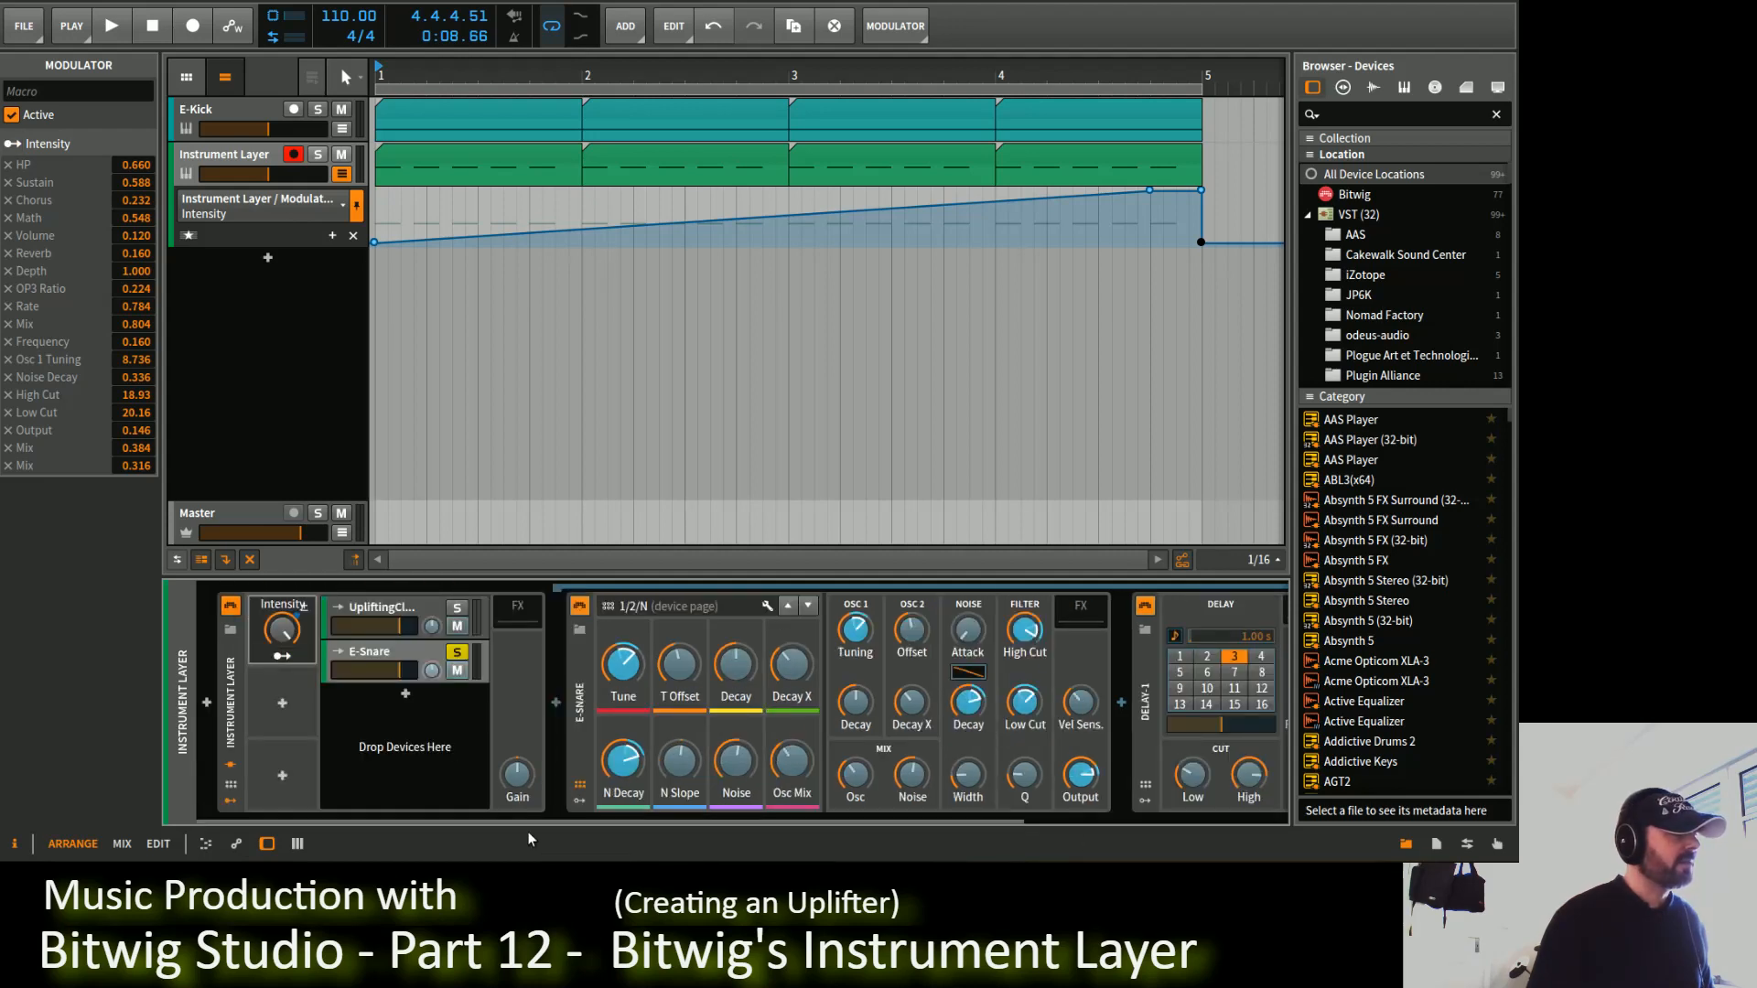
{"action": "left_click", "coordinate": [277, 658]}
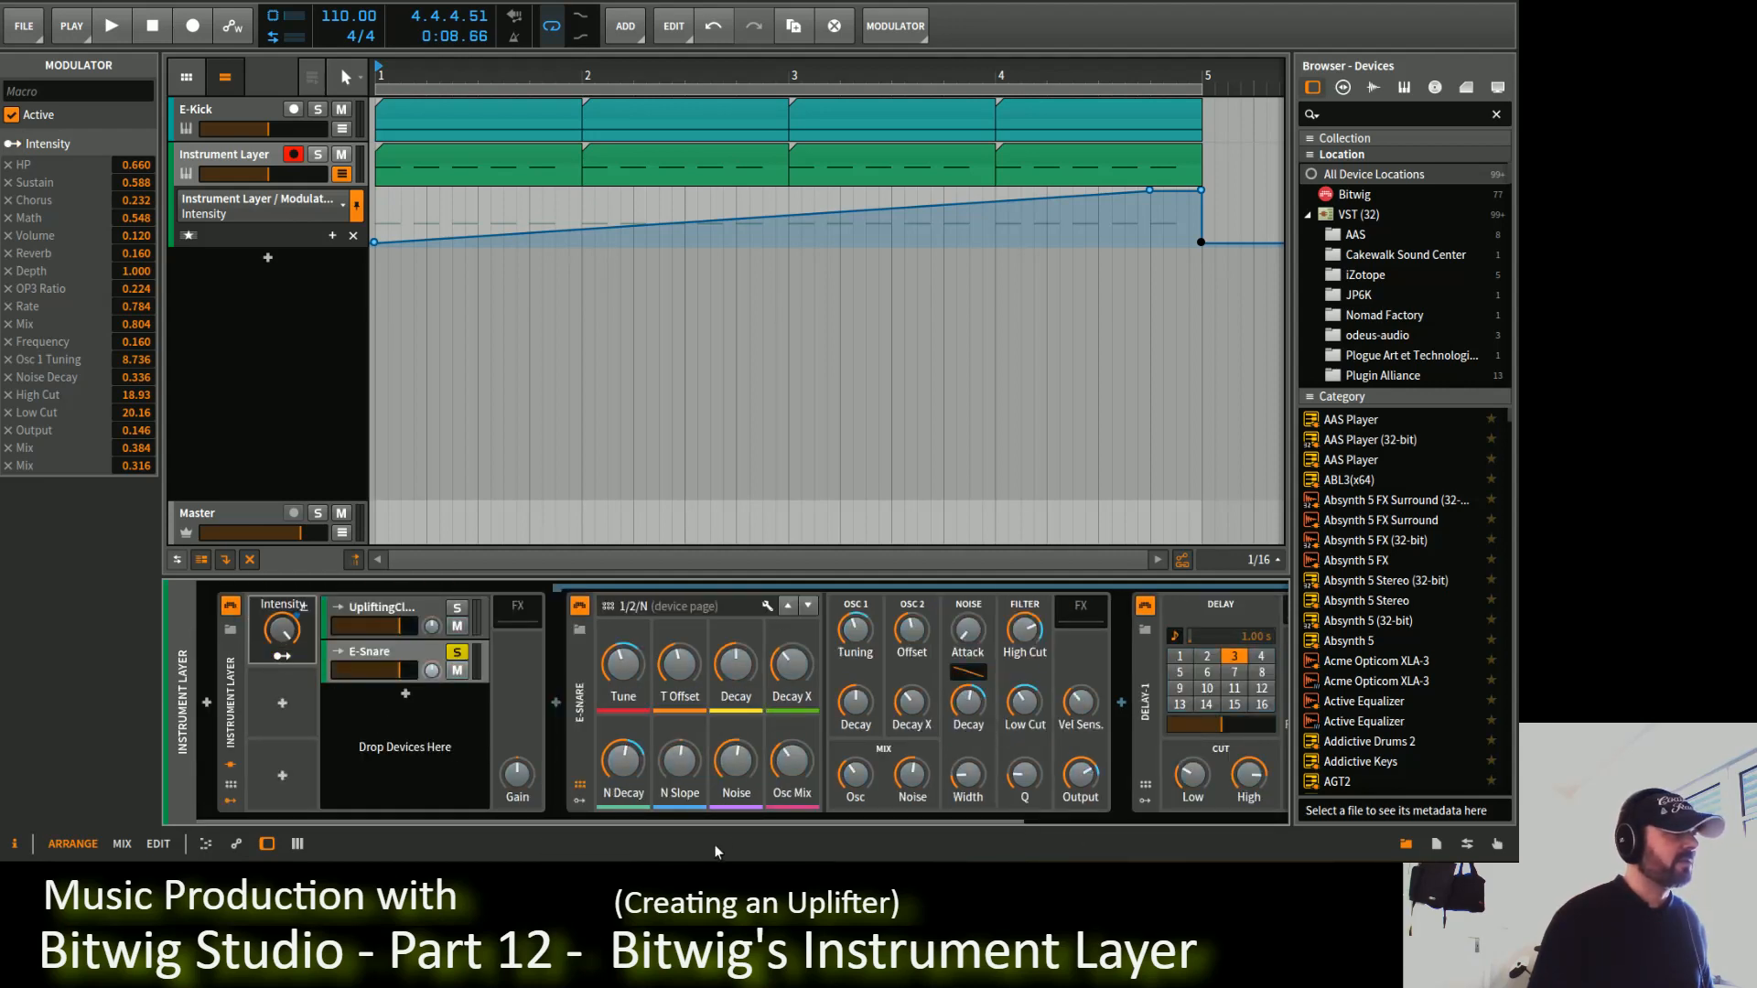
Step: Audition the E-Snare with its delay and flanger, replay the end of bar 4, and return the play start to bar 1
{"action": "key", "text": "space"}
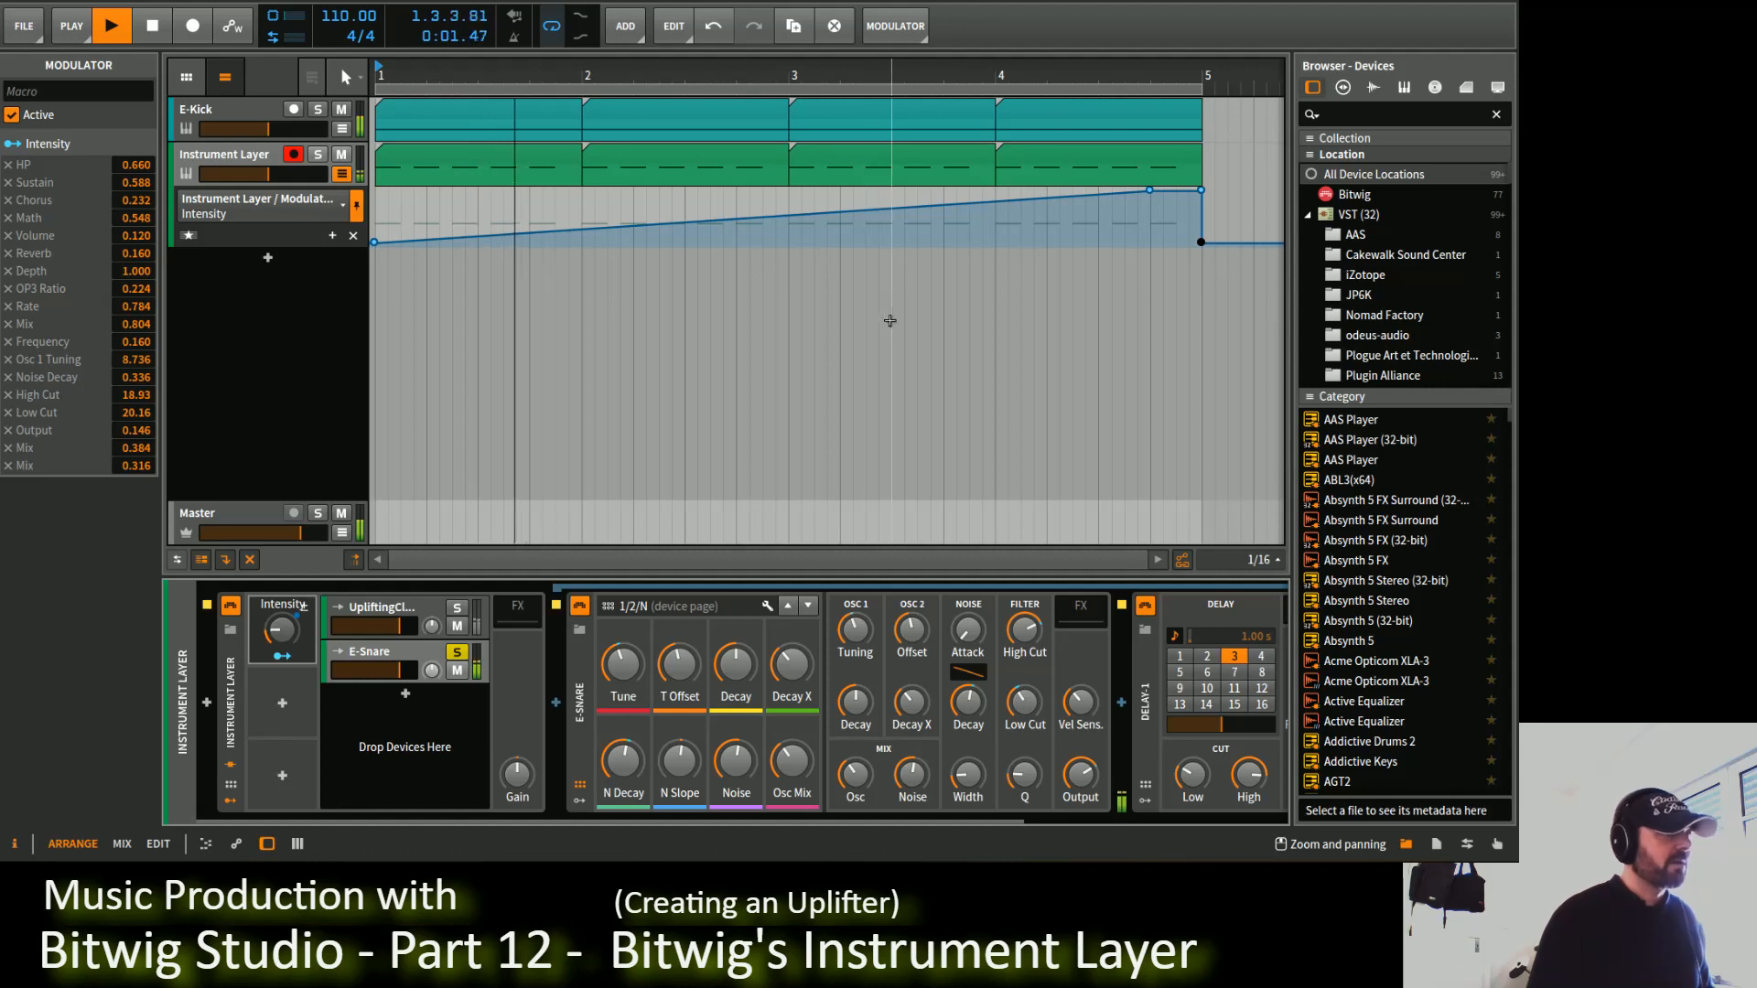
{"action": "left_click_drag", "start_coordinate": [851, 815], "coordinate": [1217, 820]}
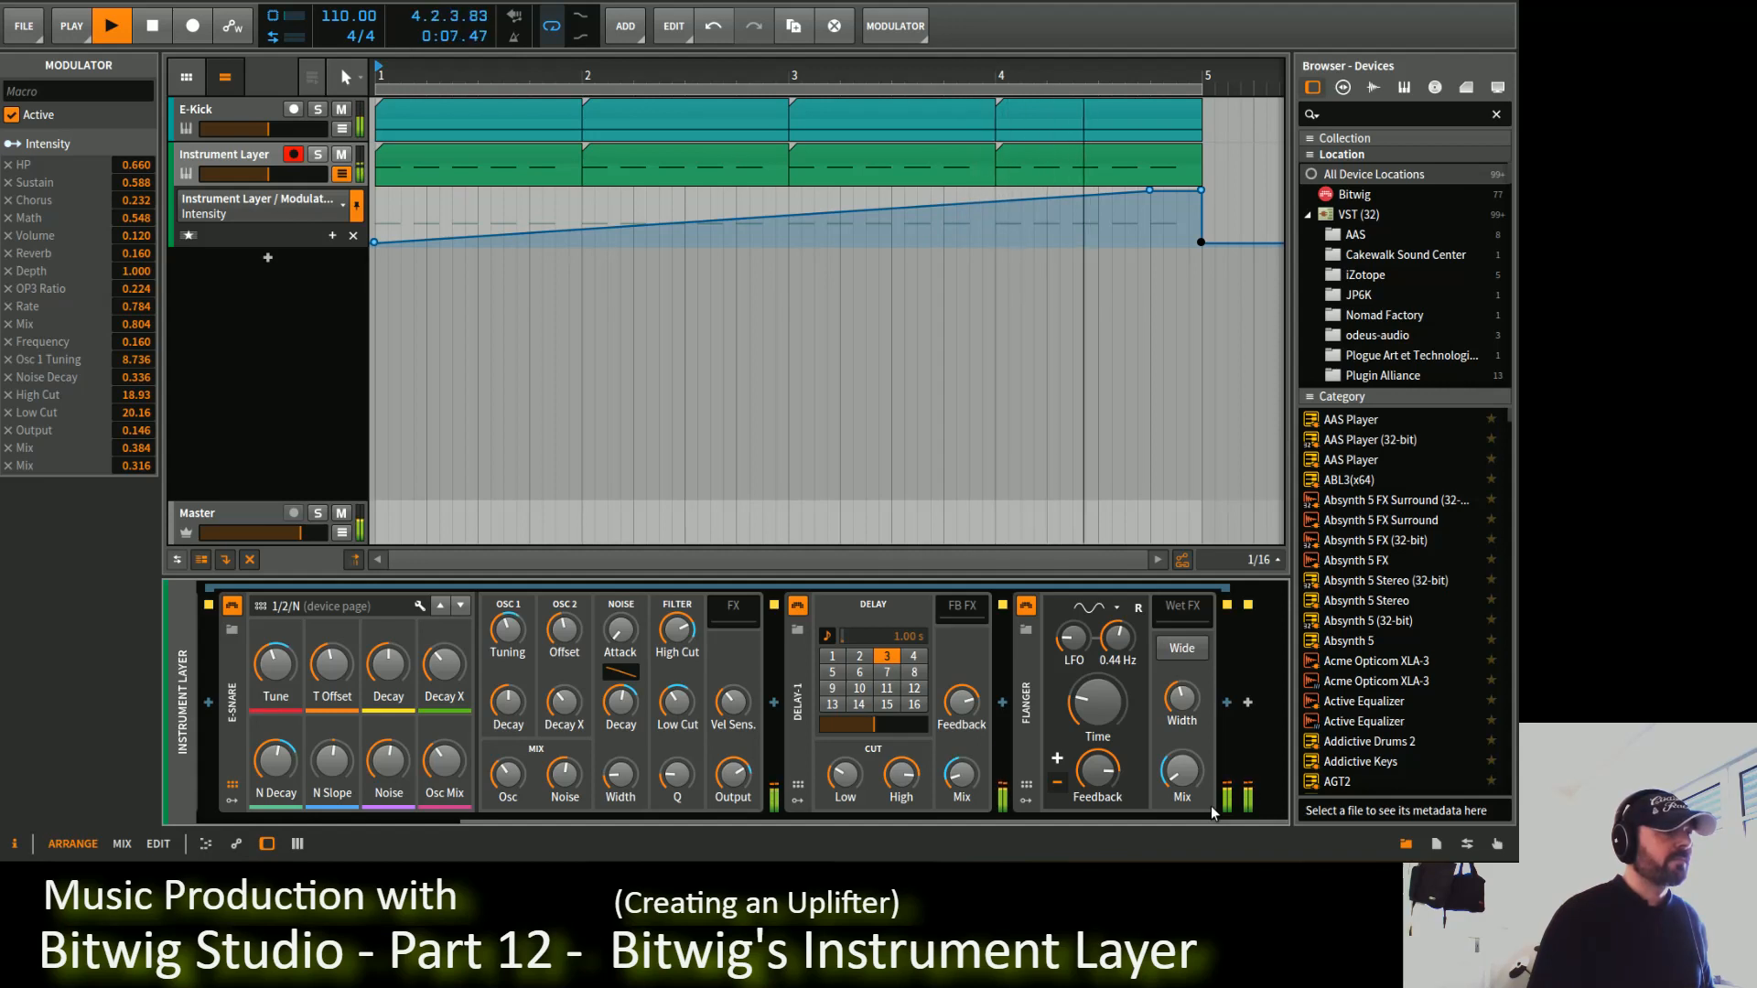
{"action": "key", "text": "space"}
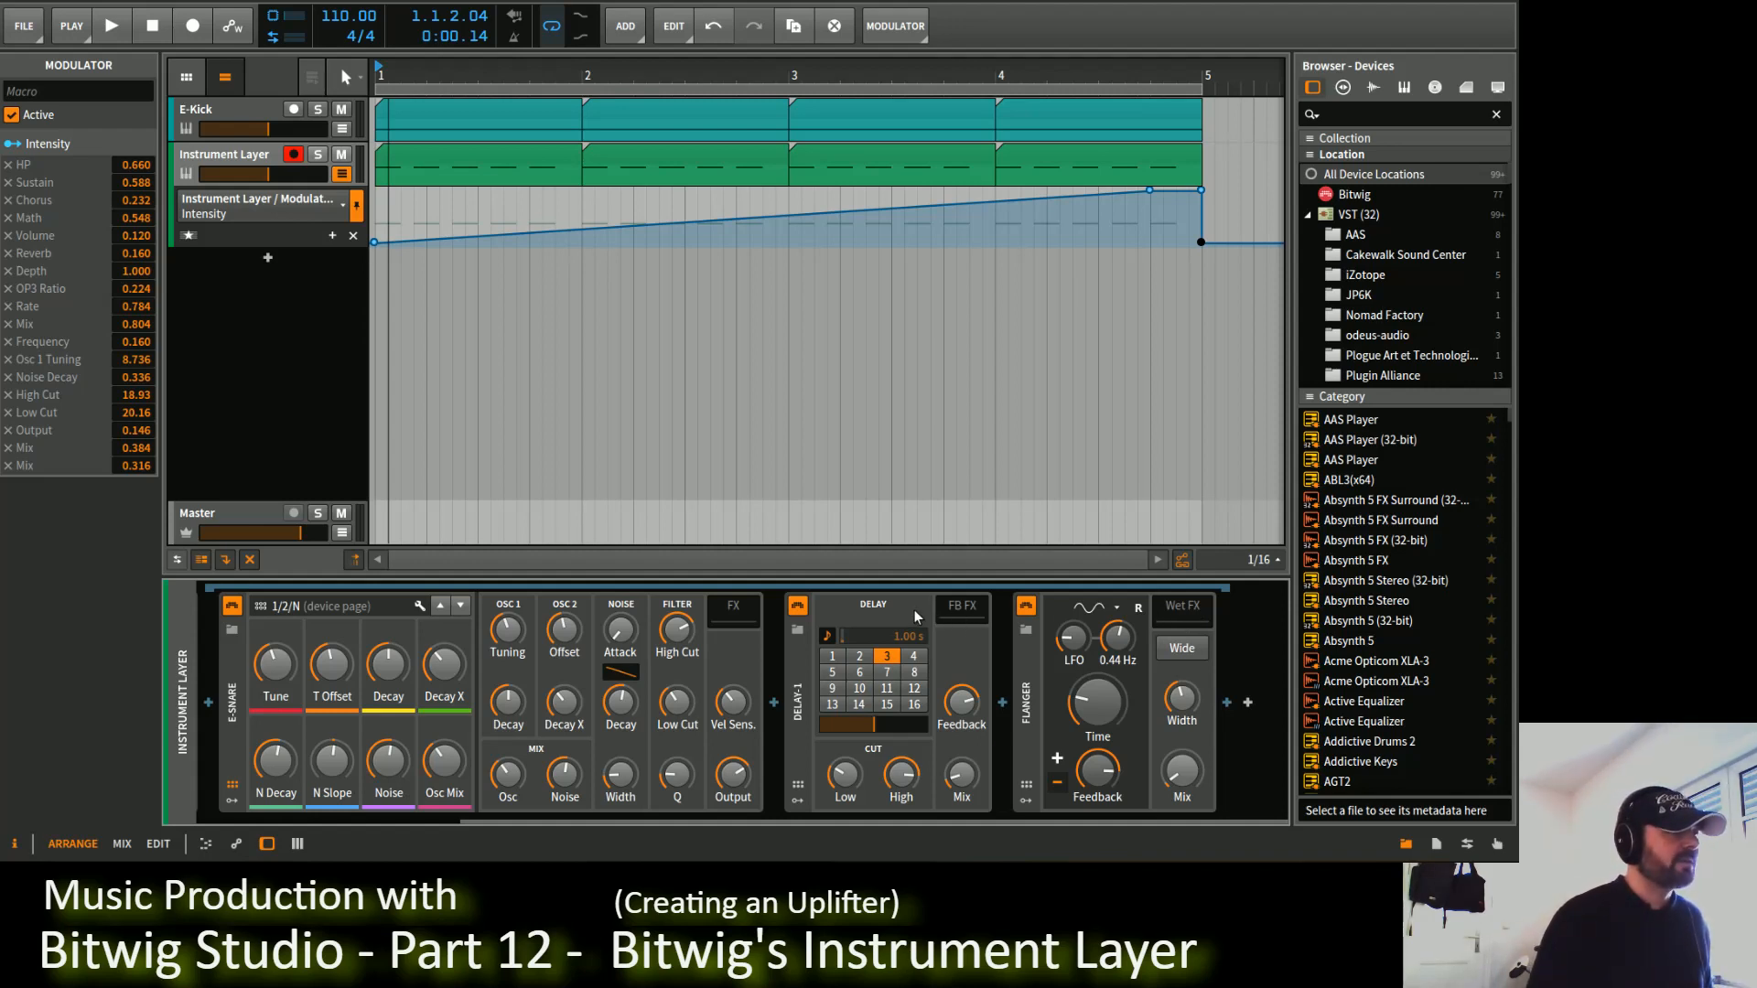
{"action": "left_click", "coordinate": [891, 612]}
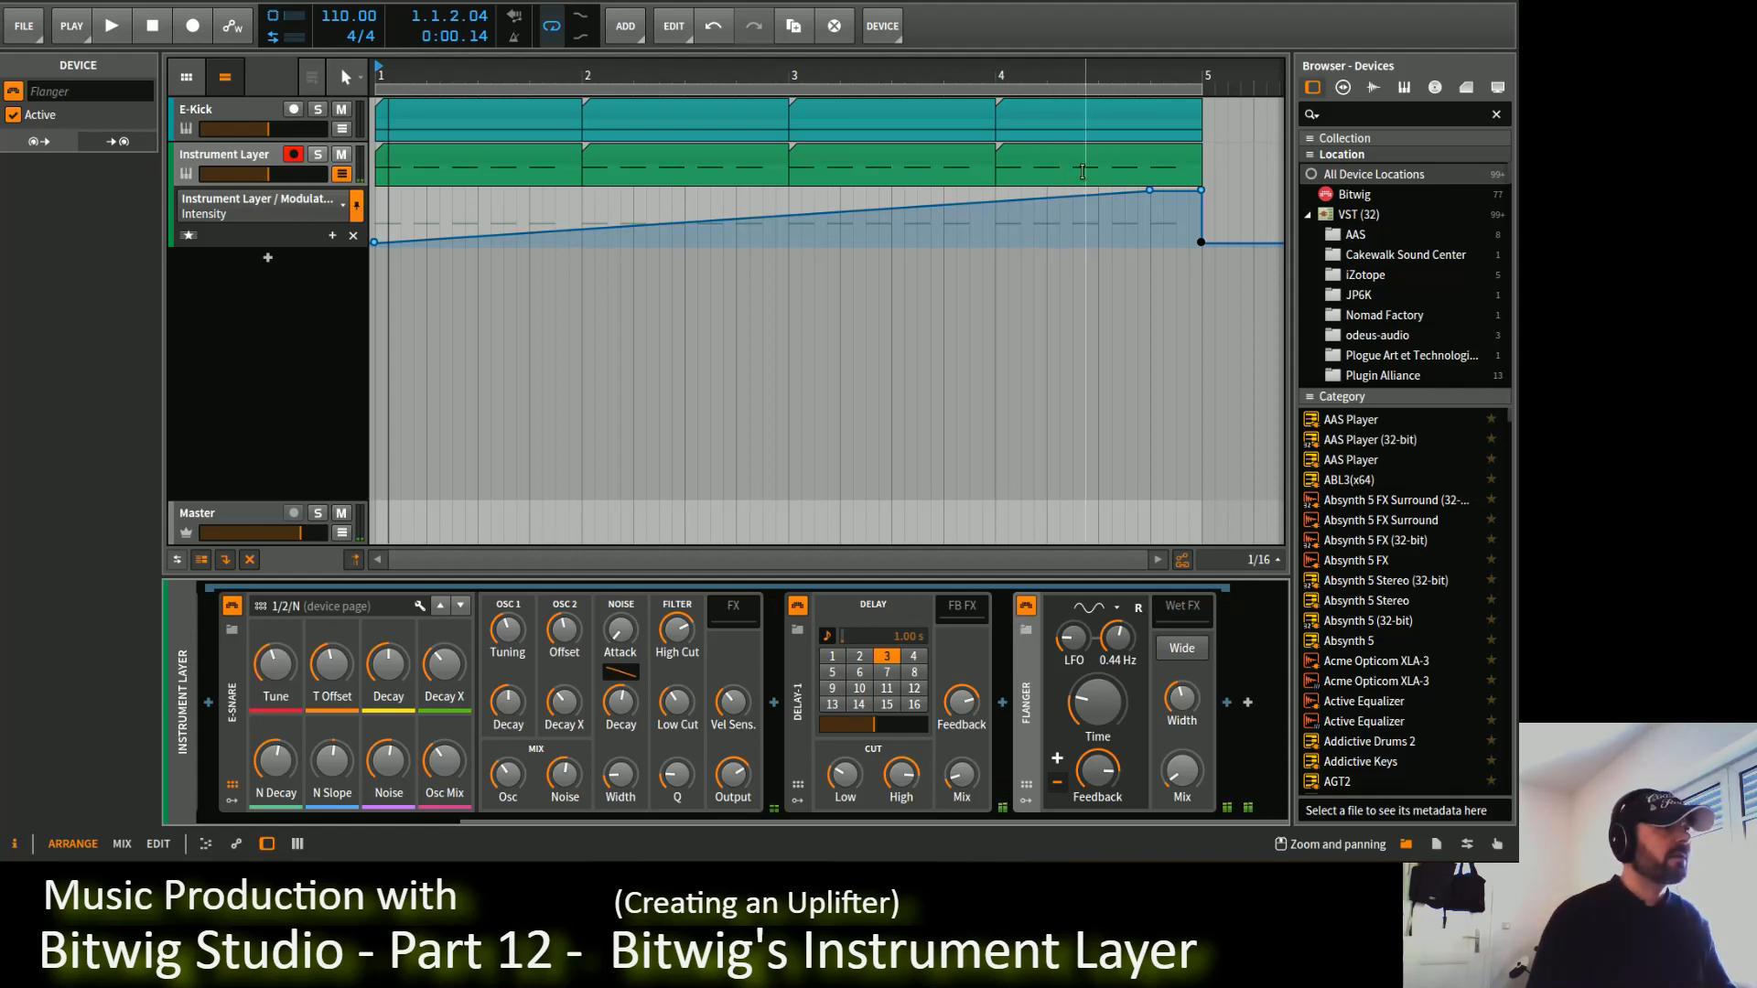
{"action": "left_click", "coordinate": [1151, 75]}
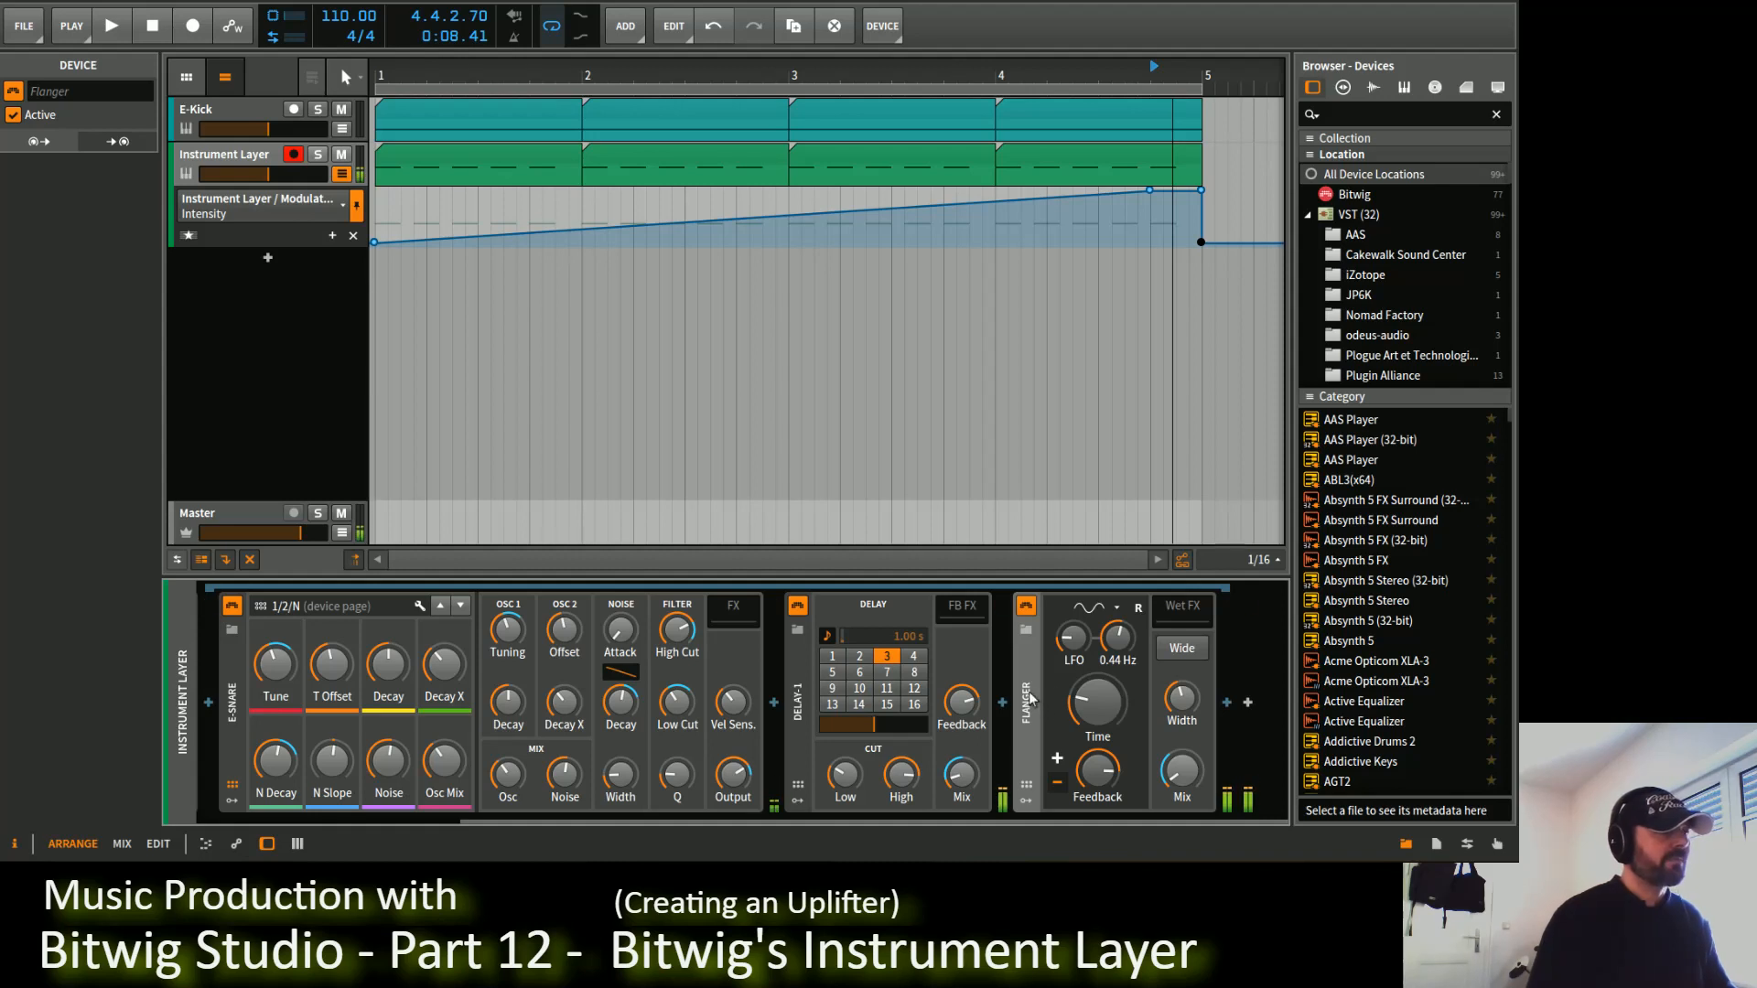
{"action": "left_click", "coordinate": [376, 70]}
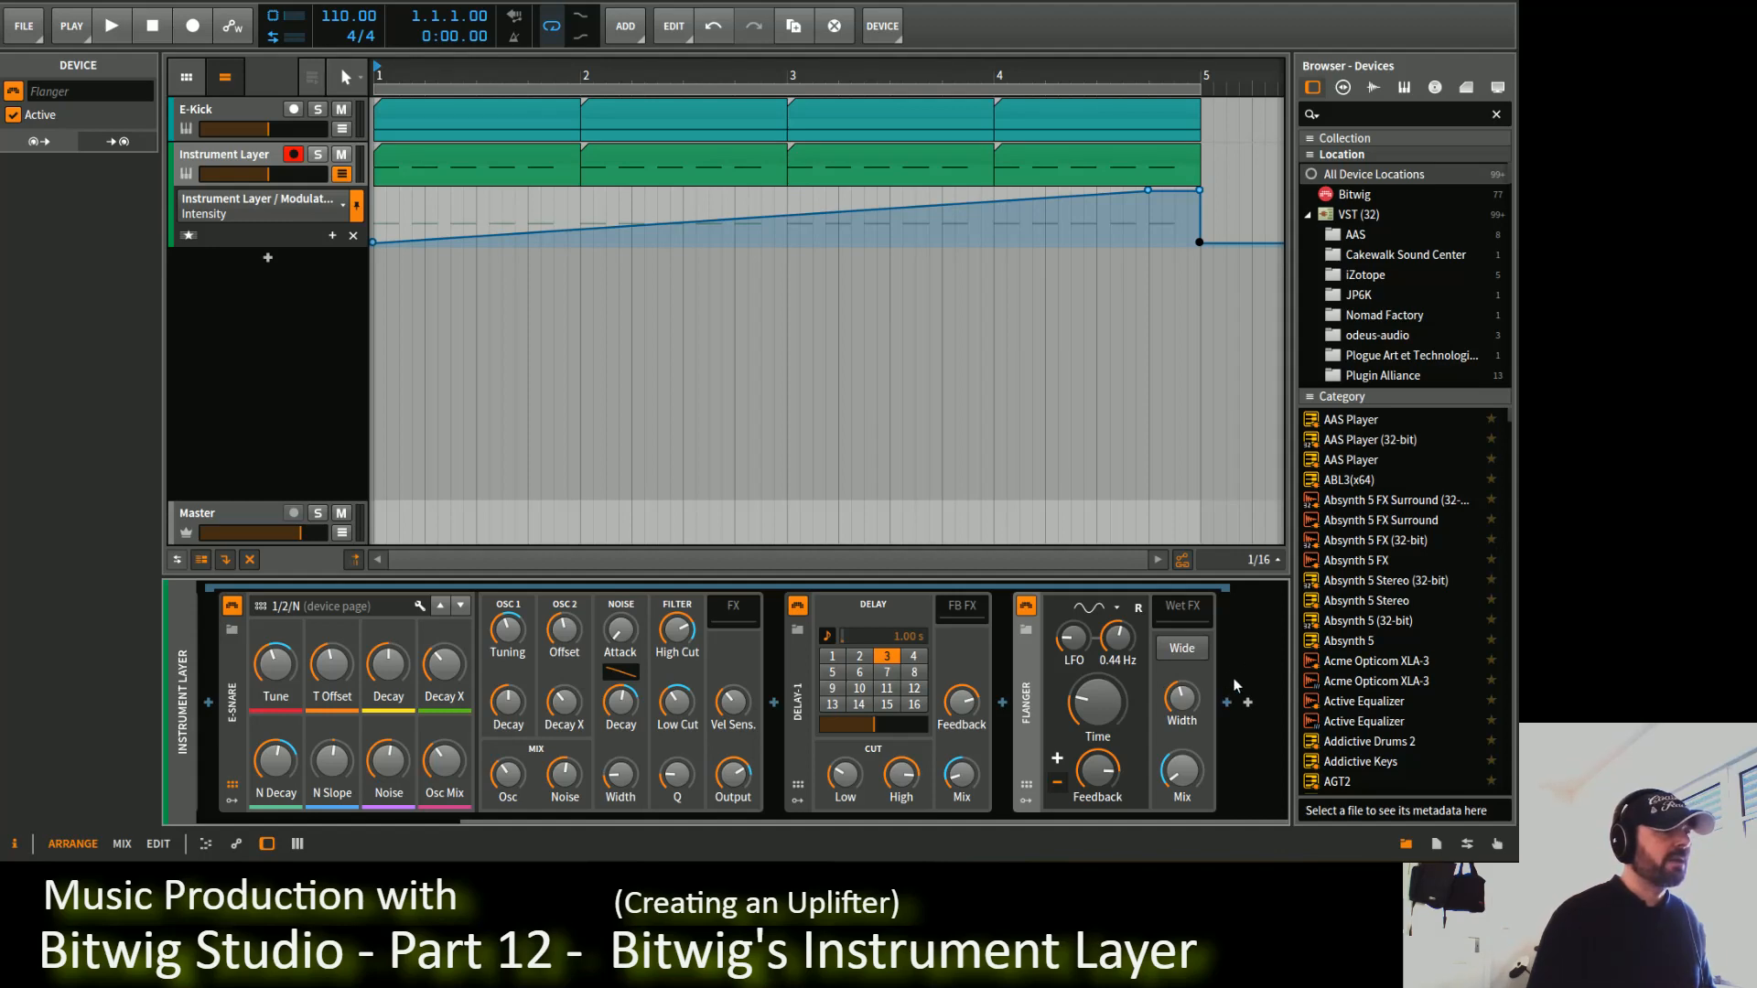
Step: Insert a second Bitwig Delay-1 after the Flanger in the E-Snare layer and lower its Mix
{"action": "left_click", "coordinate": [1228, 704]}
{"action": "type", "text": "delay"}
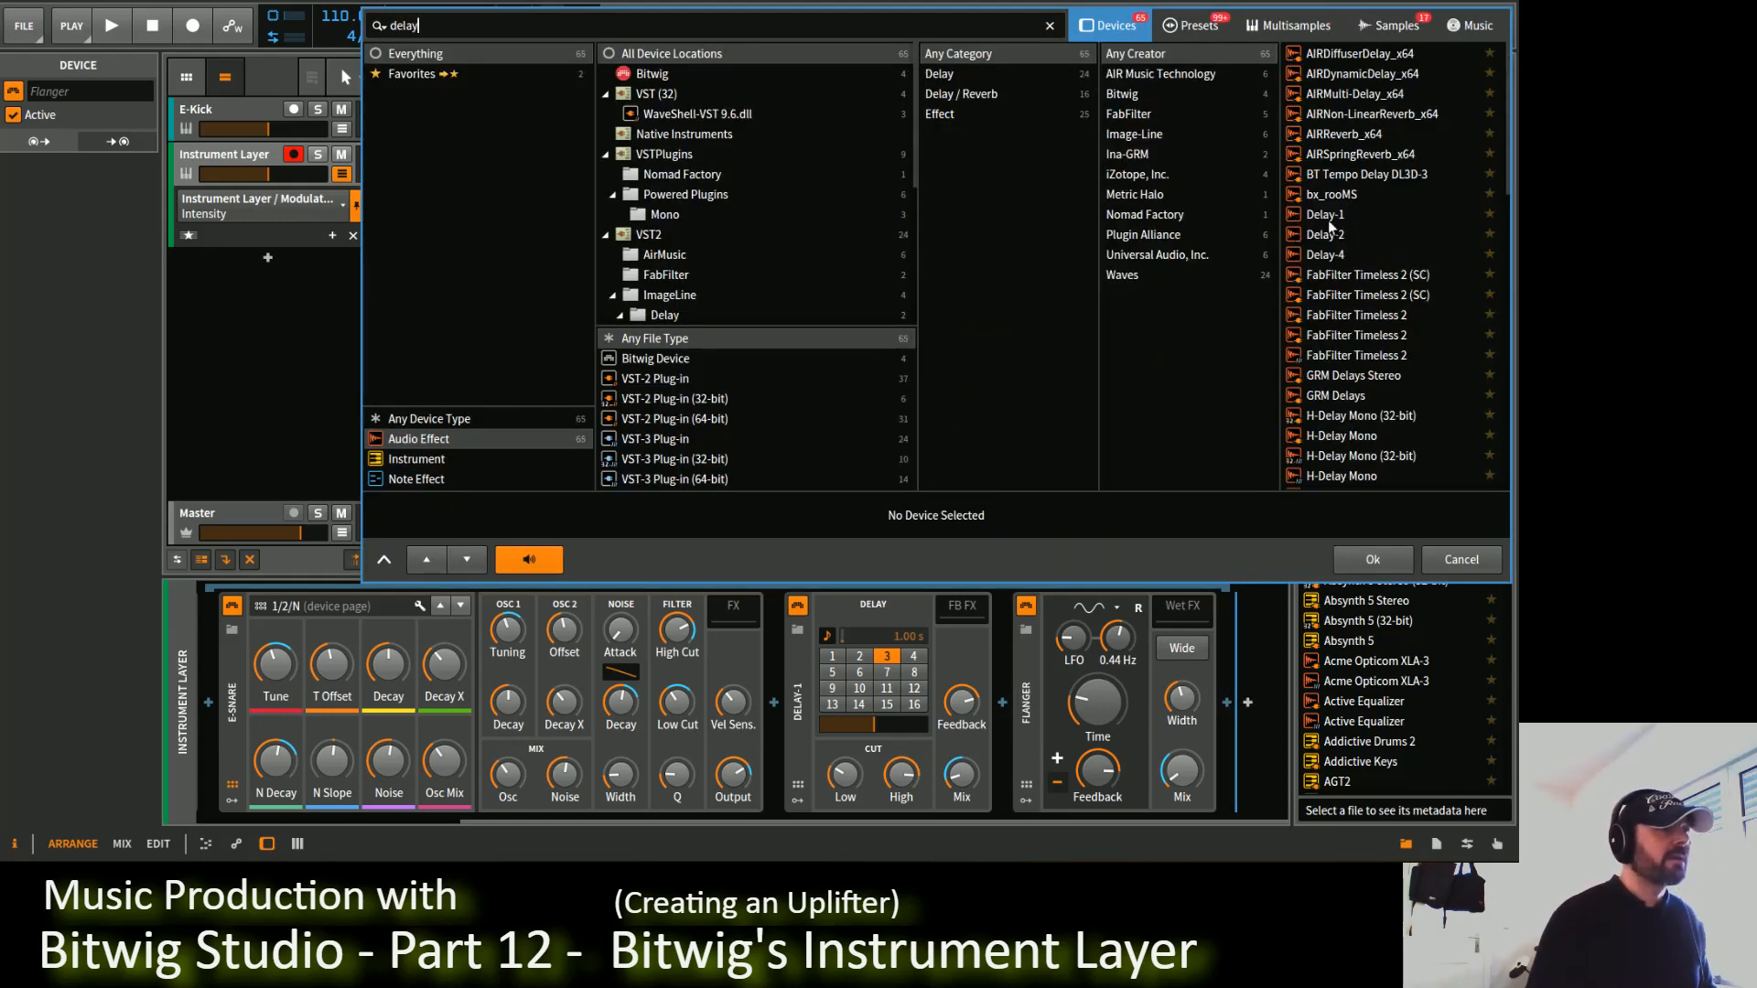
{"action": "double_click", "coordinate": [1327, 219]}
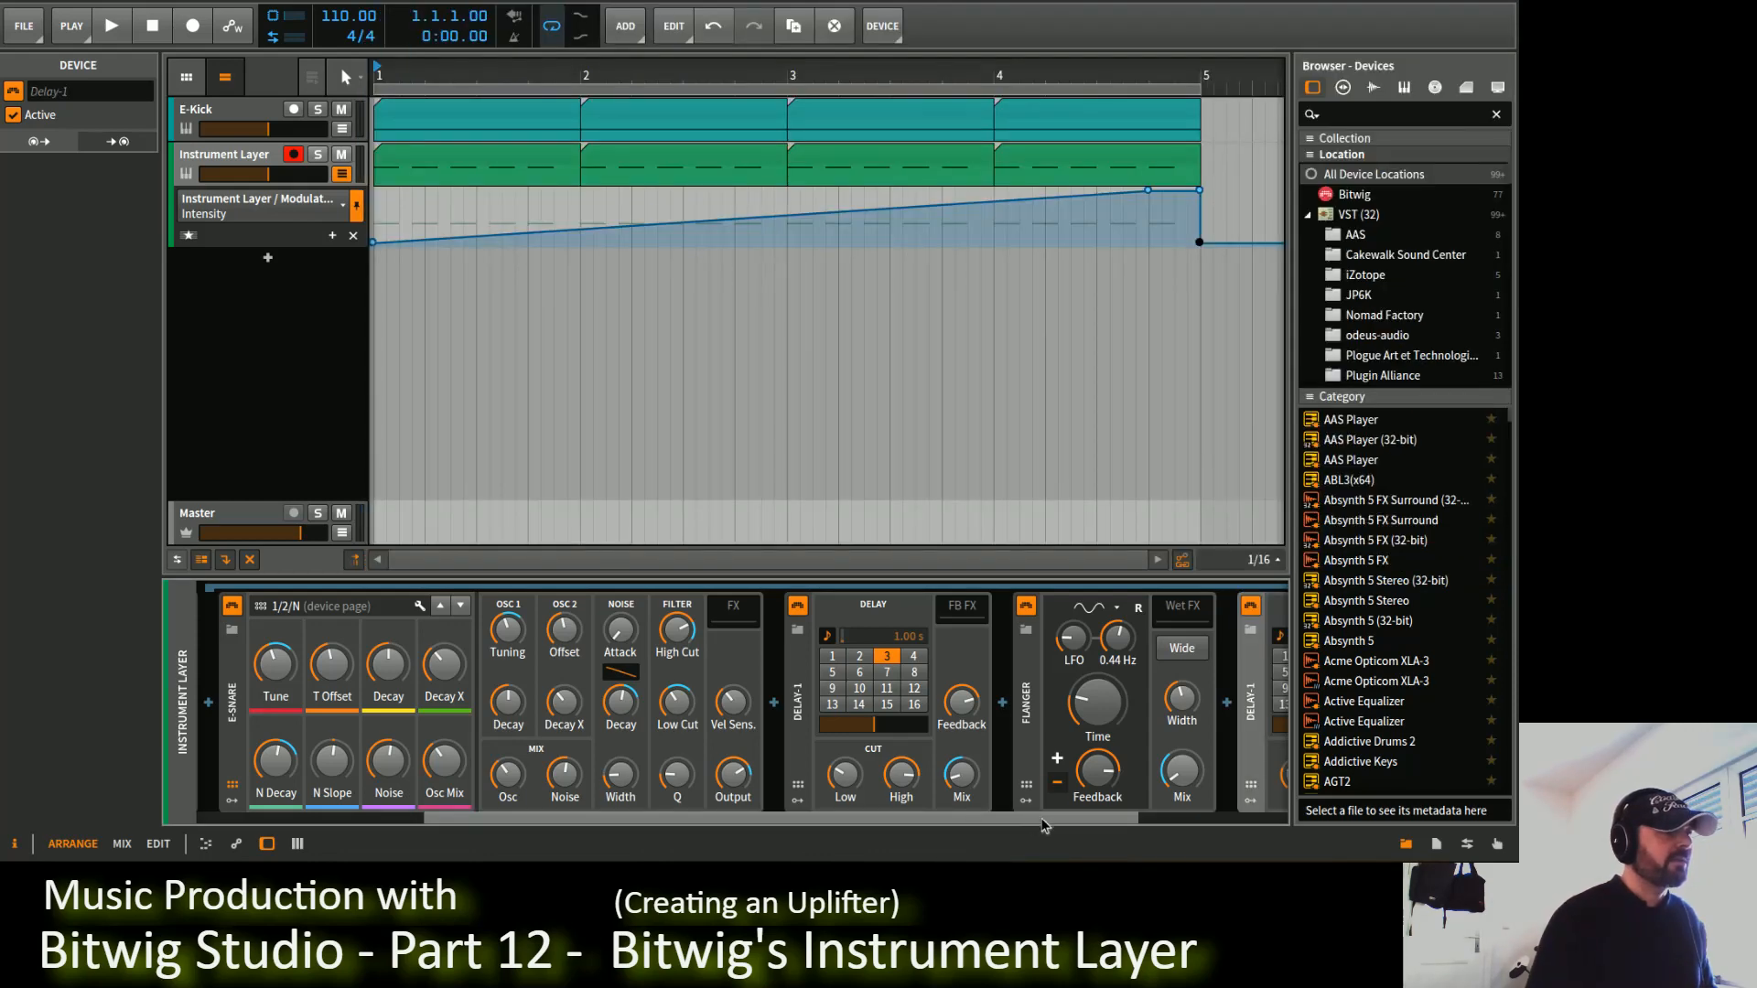
{"action": "left_click_drag", "start_coordinate": [1033, 819], "coordinate": [1251, 825]}
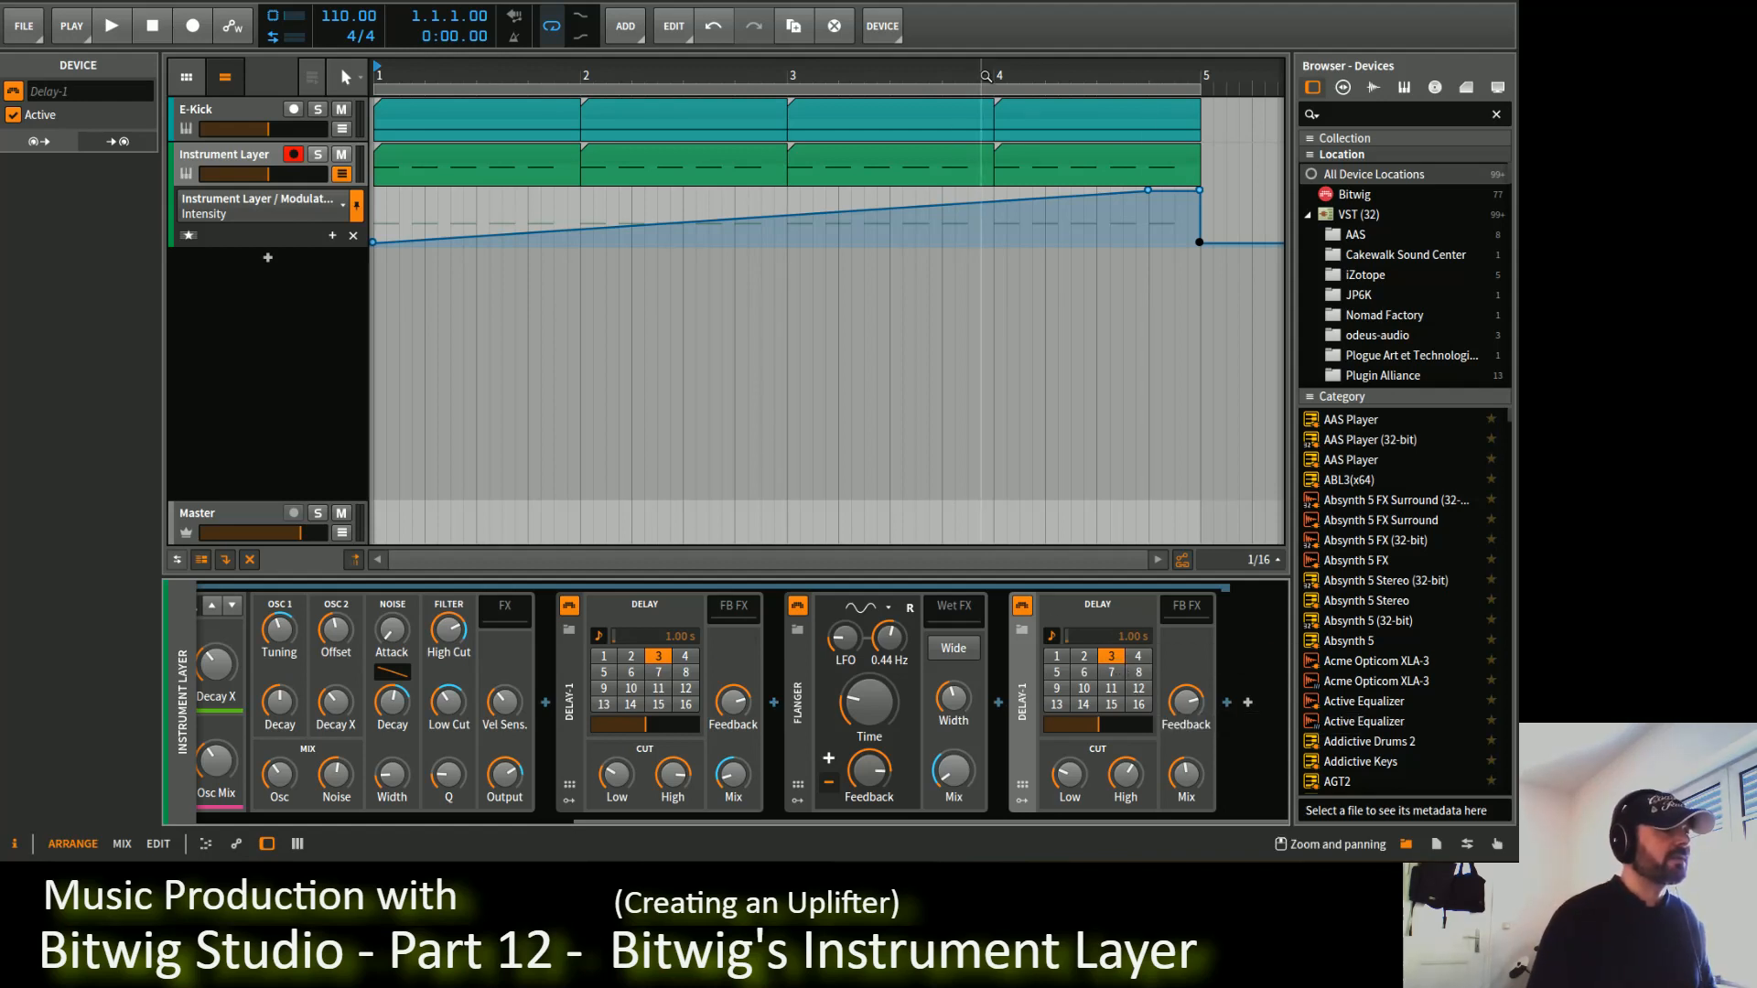
{"action": "left_click_drag", "start_coordinate": [1188, 775], "coordinate": [723, 831]}
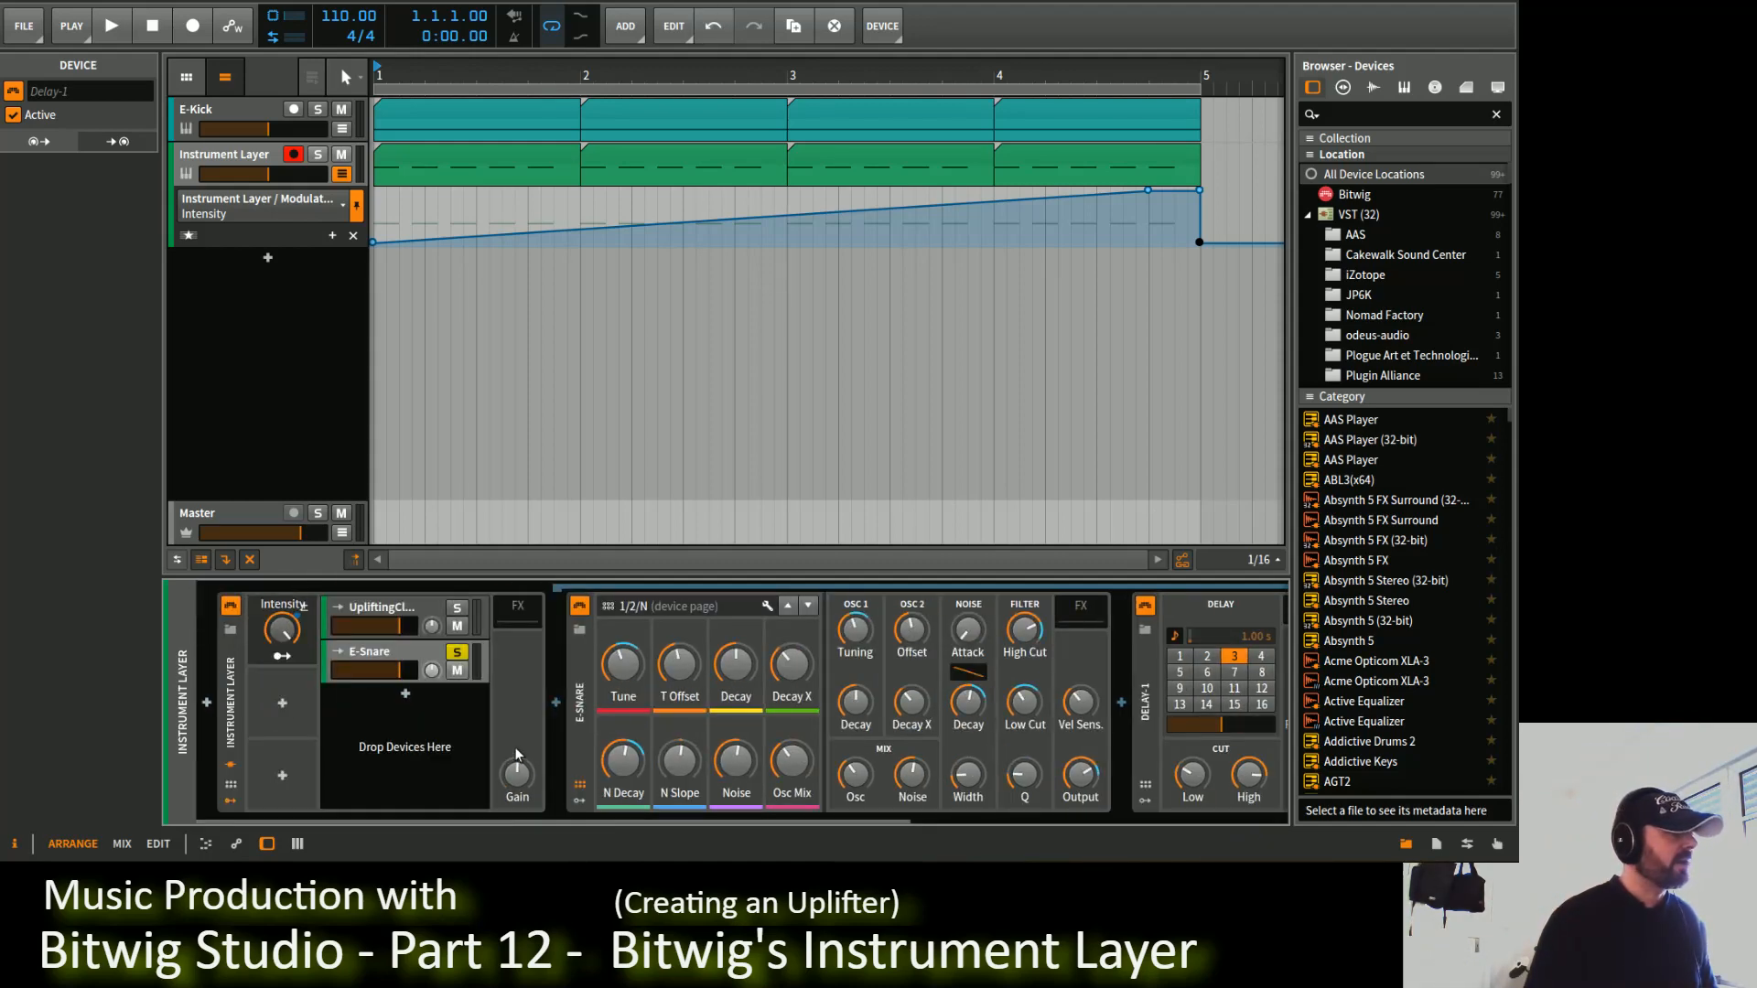
Step: Map Intensity to the second Delay-1's Mix at 0.380
{"action": "left_click", "coordinate": [282, 657]}
{"action": "left_click_drag", "start_coordinate": [534, 827], "coordinate": [1007, 842]}
{"action": "left_click_drag", "start_coordinate": [1187, 774], "coordinate": [1186, 734]}
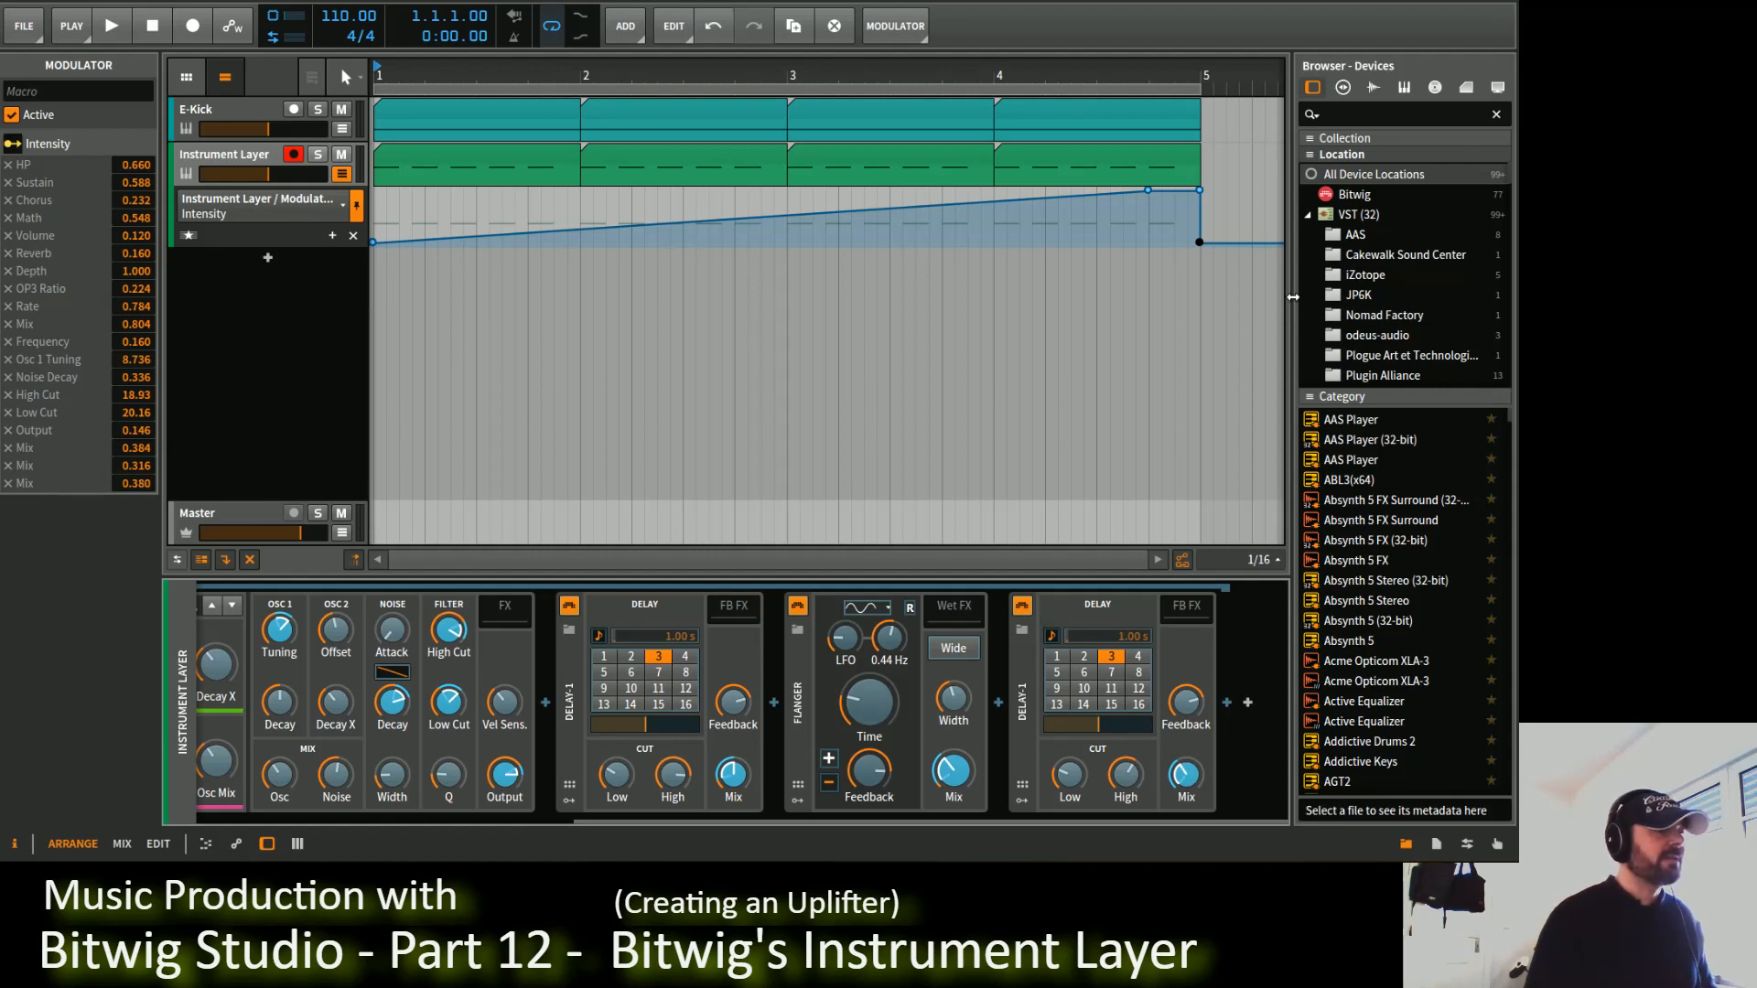
{"action": "left_click", "coordinate": [368, 821]}
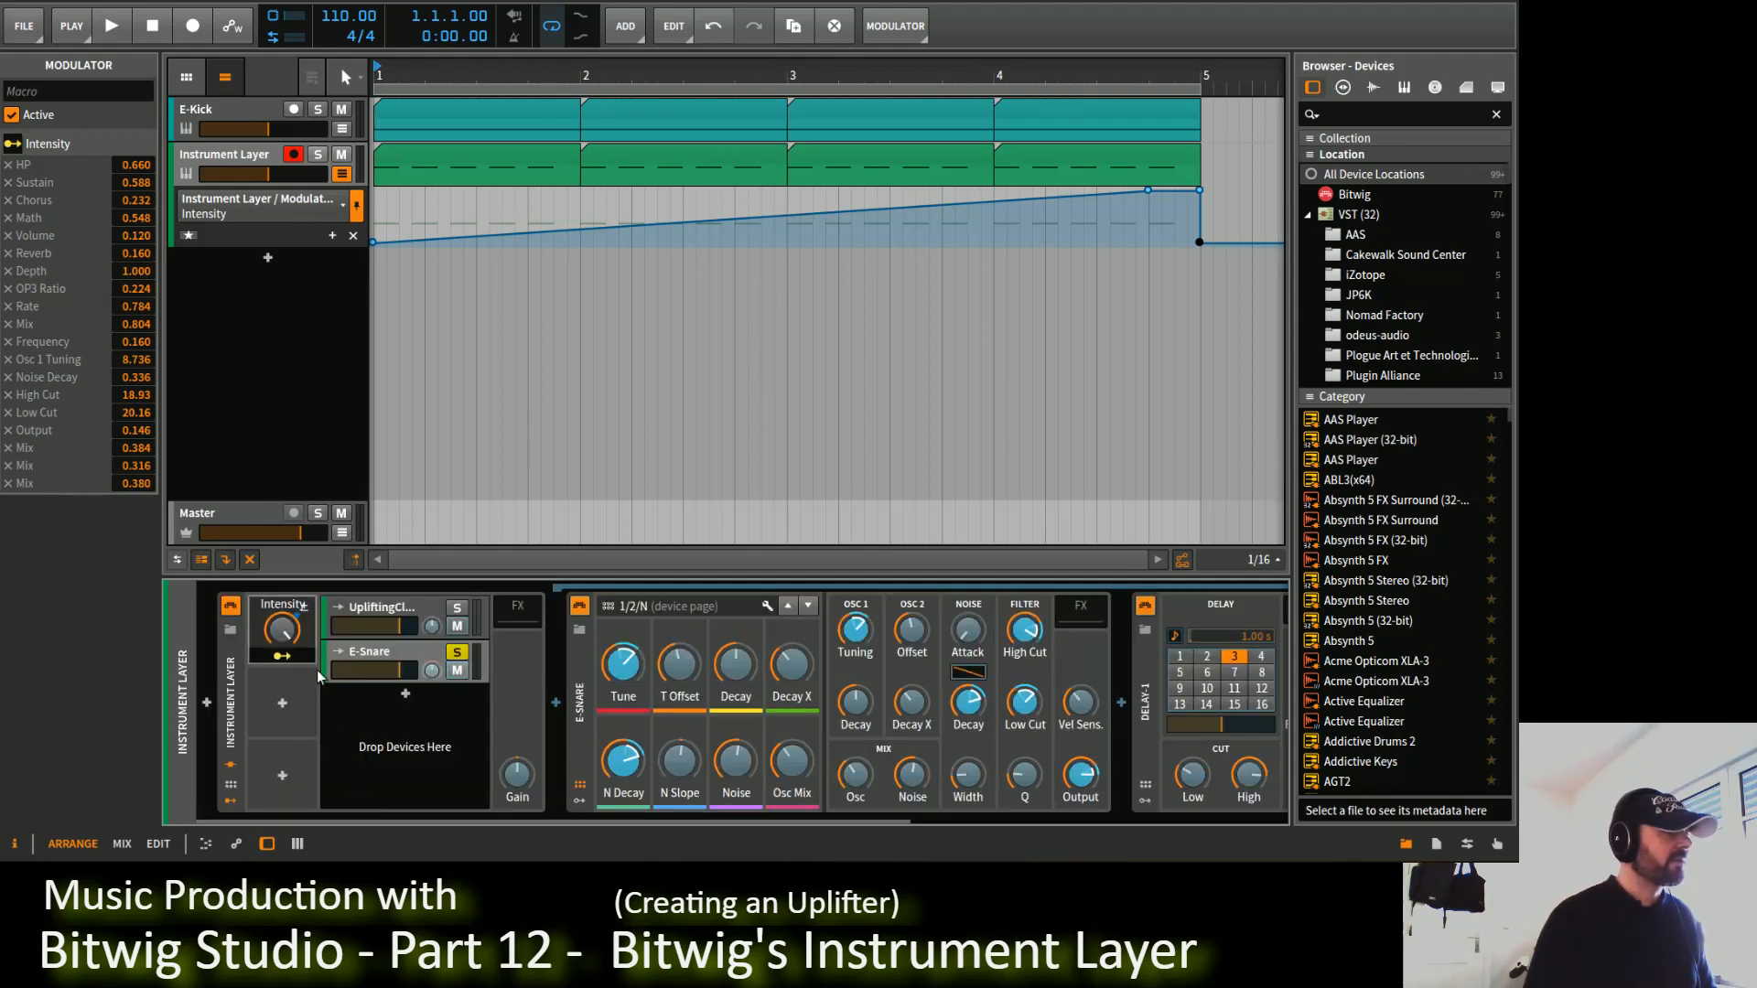
{"action": "left_click", "coordinate": [231, 630]}
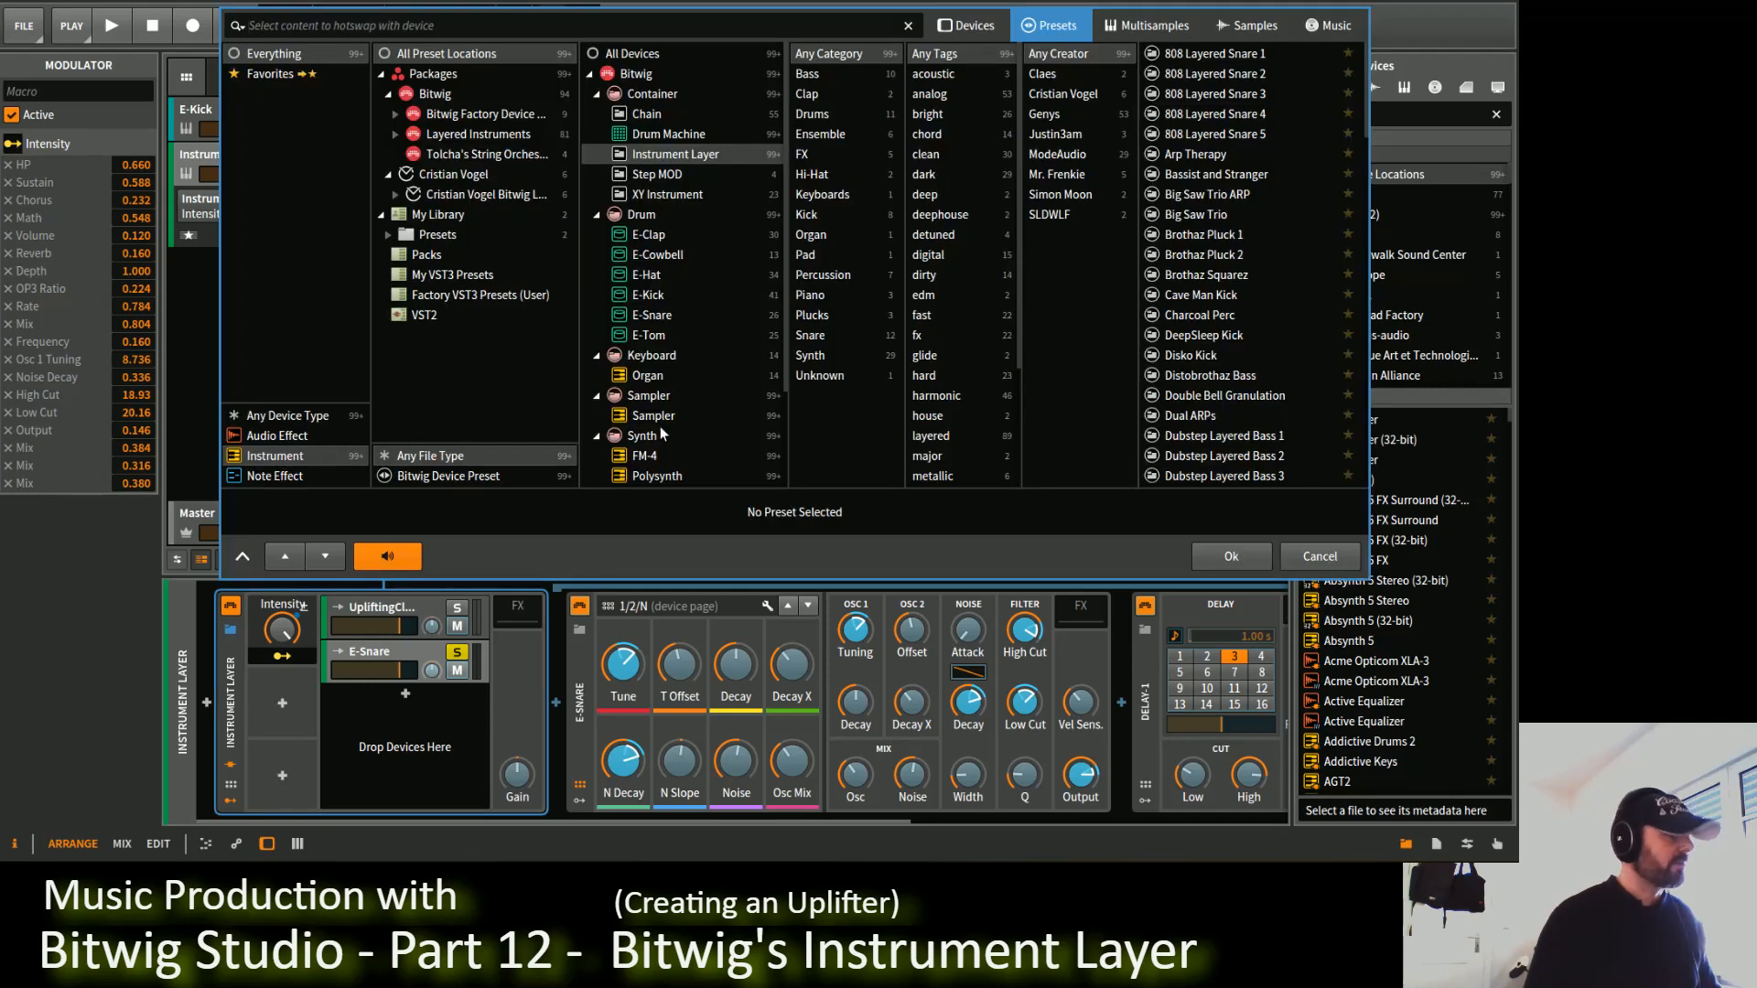
{"action": "key", "text": "Escape"}
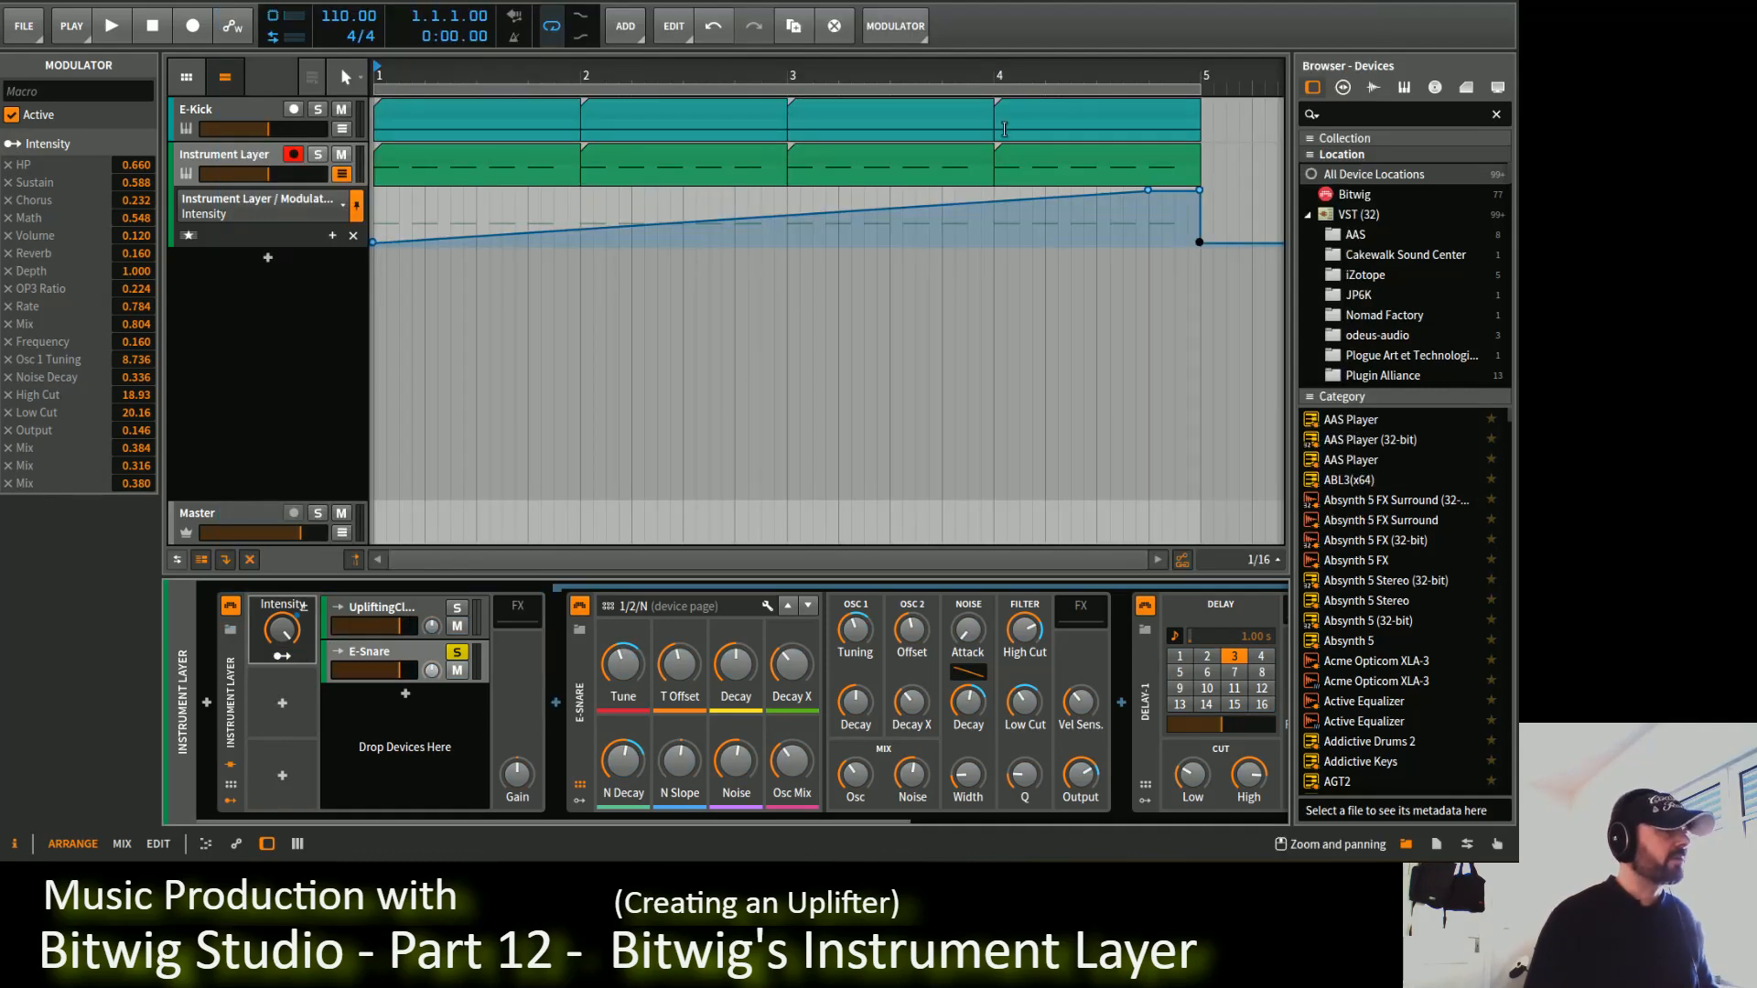
Step: Play the end of bar 4, then bypass and re-enable the second Delay-1 to compare the tail
{"action": "left_click", "coordinate": [1152, 69]}
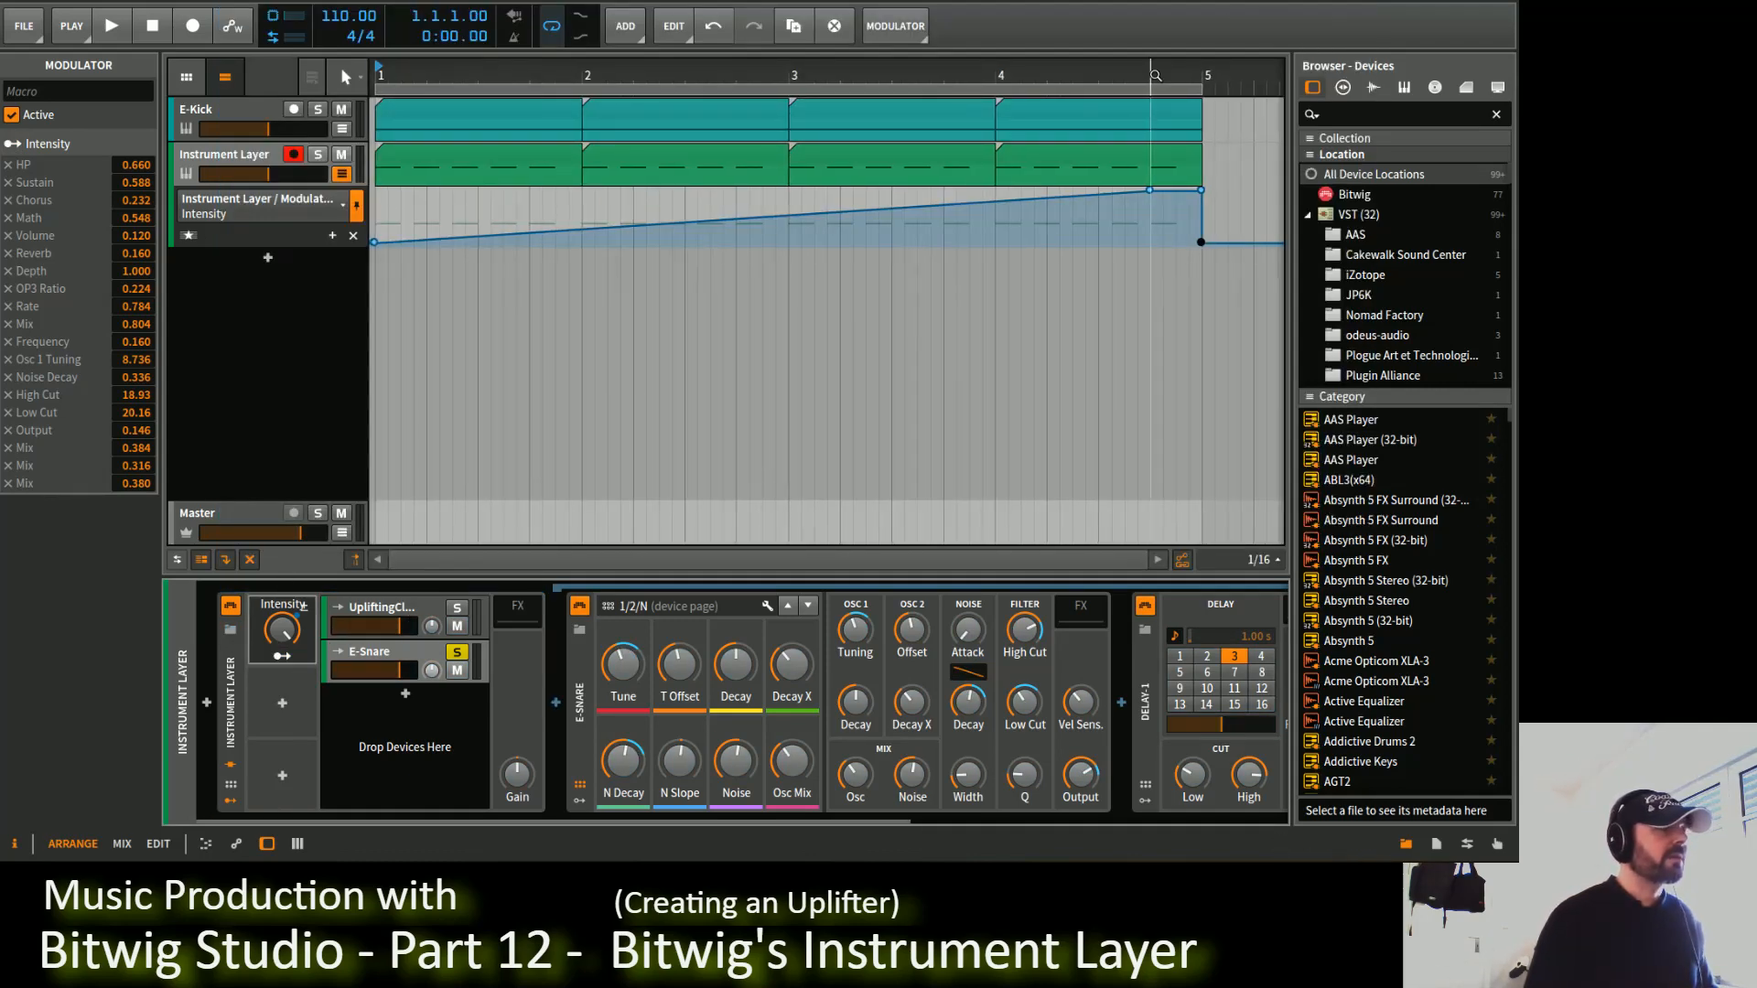
{"action": "key", "text": "space"}
{"action": "key", "text": "space"}
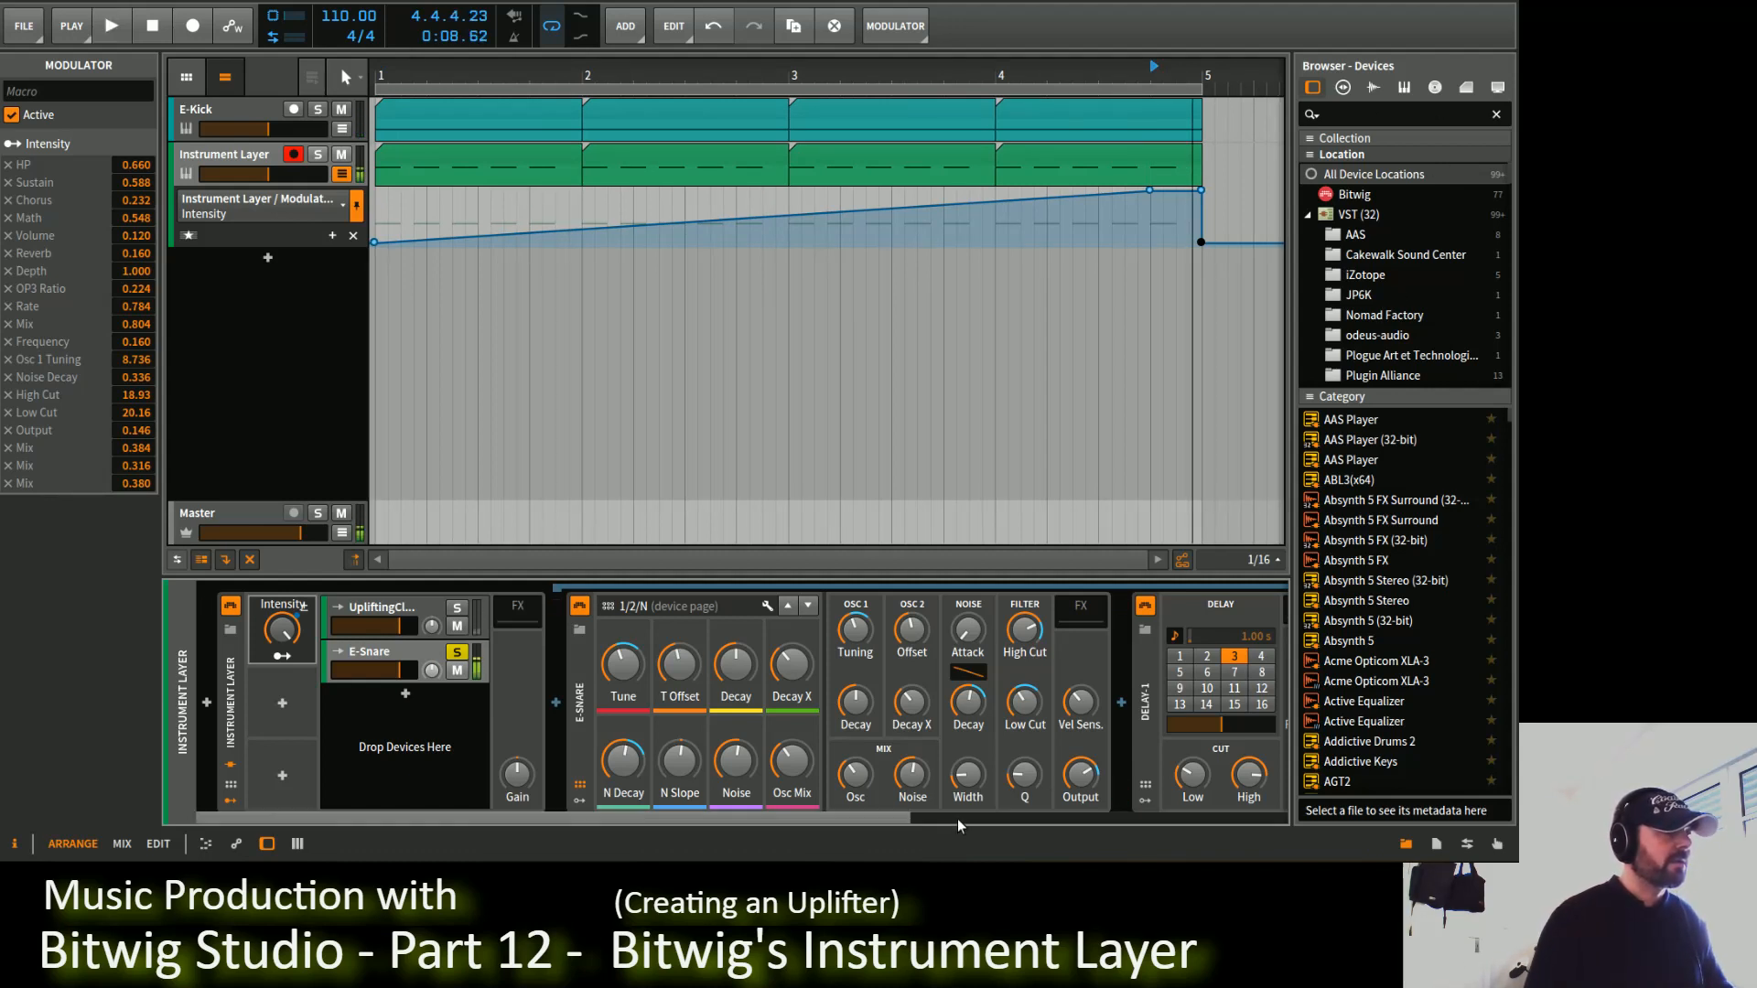
{"action": "left_click_drag", "start_coordinate": [851, 823], "coordinate": [1189, 822]}
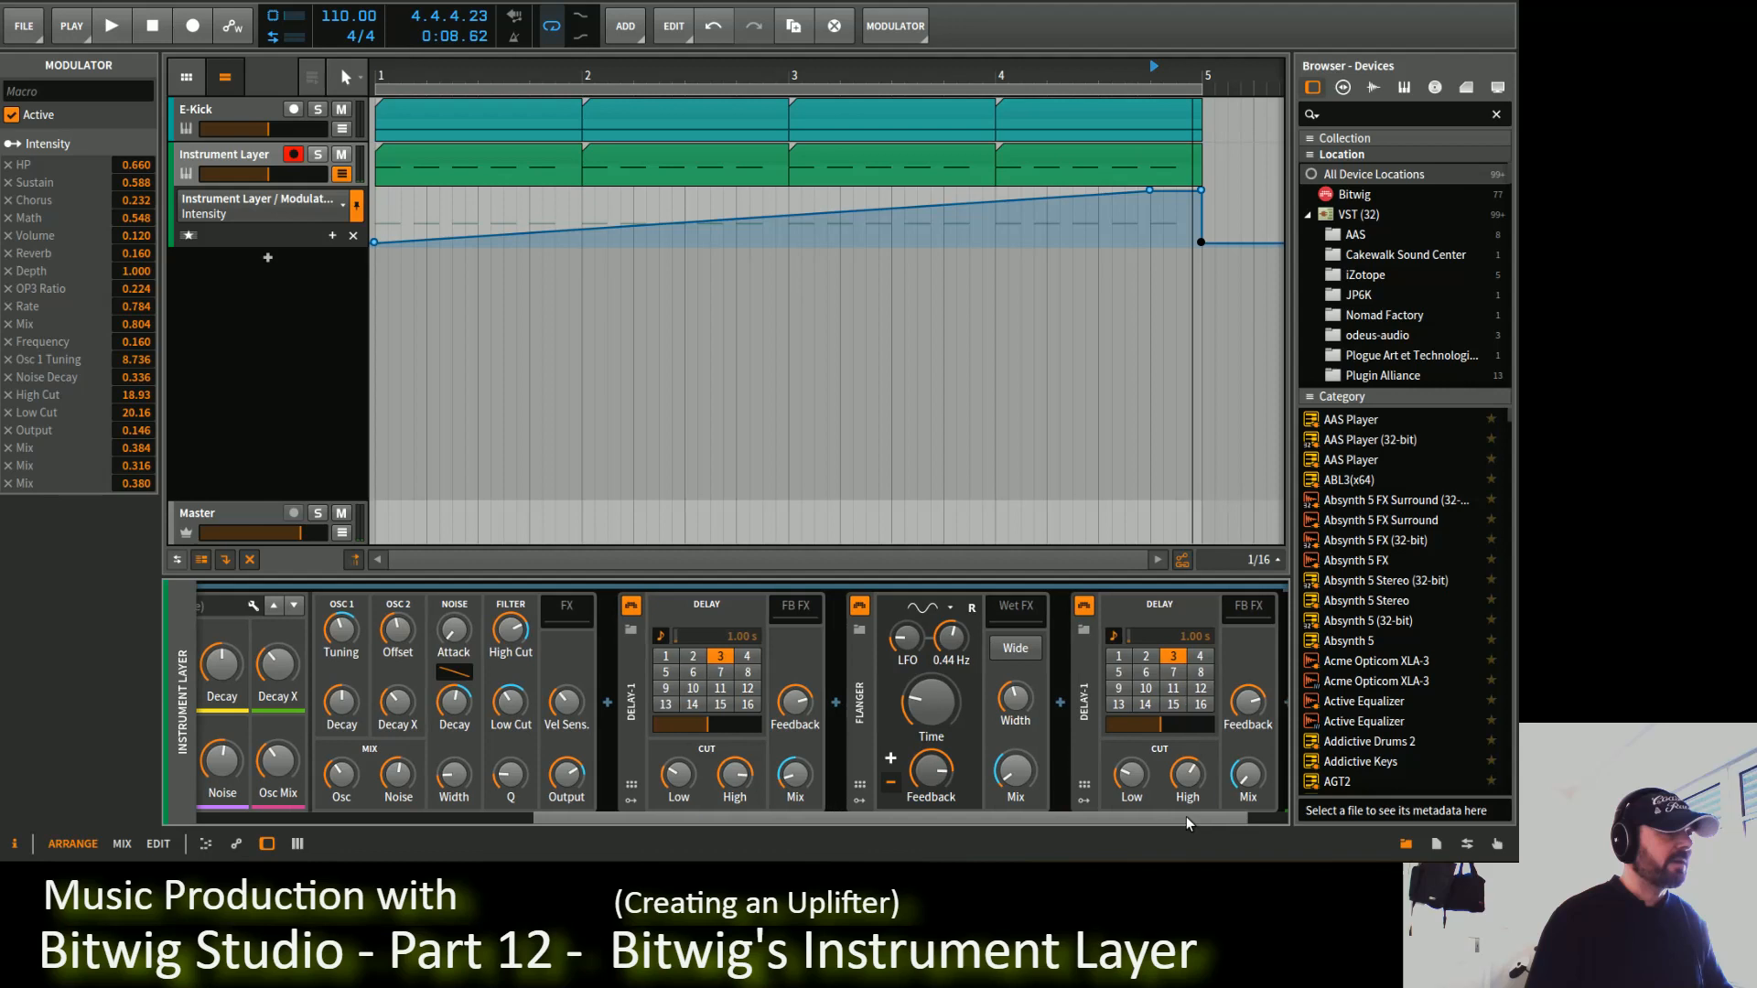
{"action": "left_click", "coordinate": [1085, 607]}
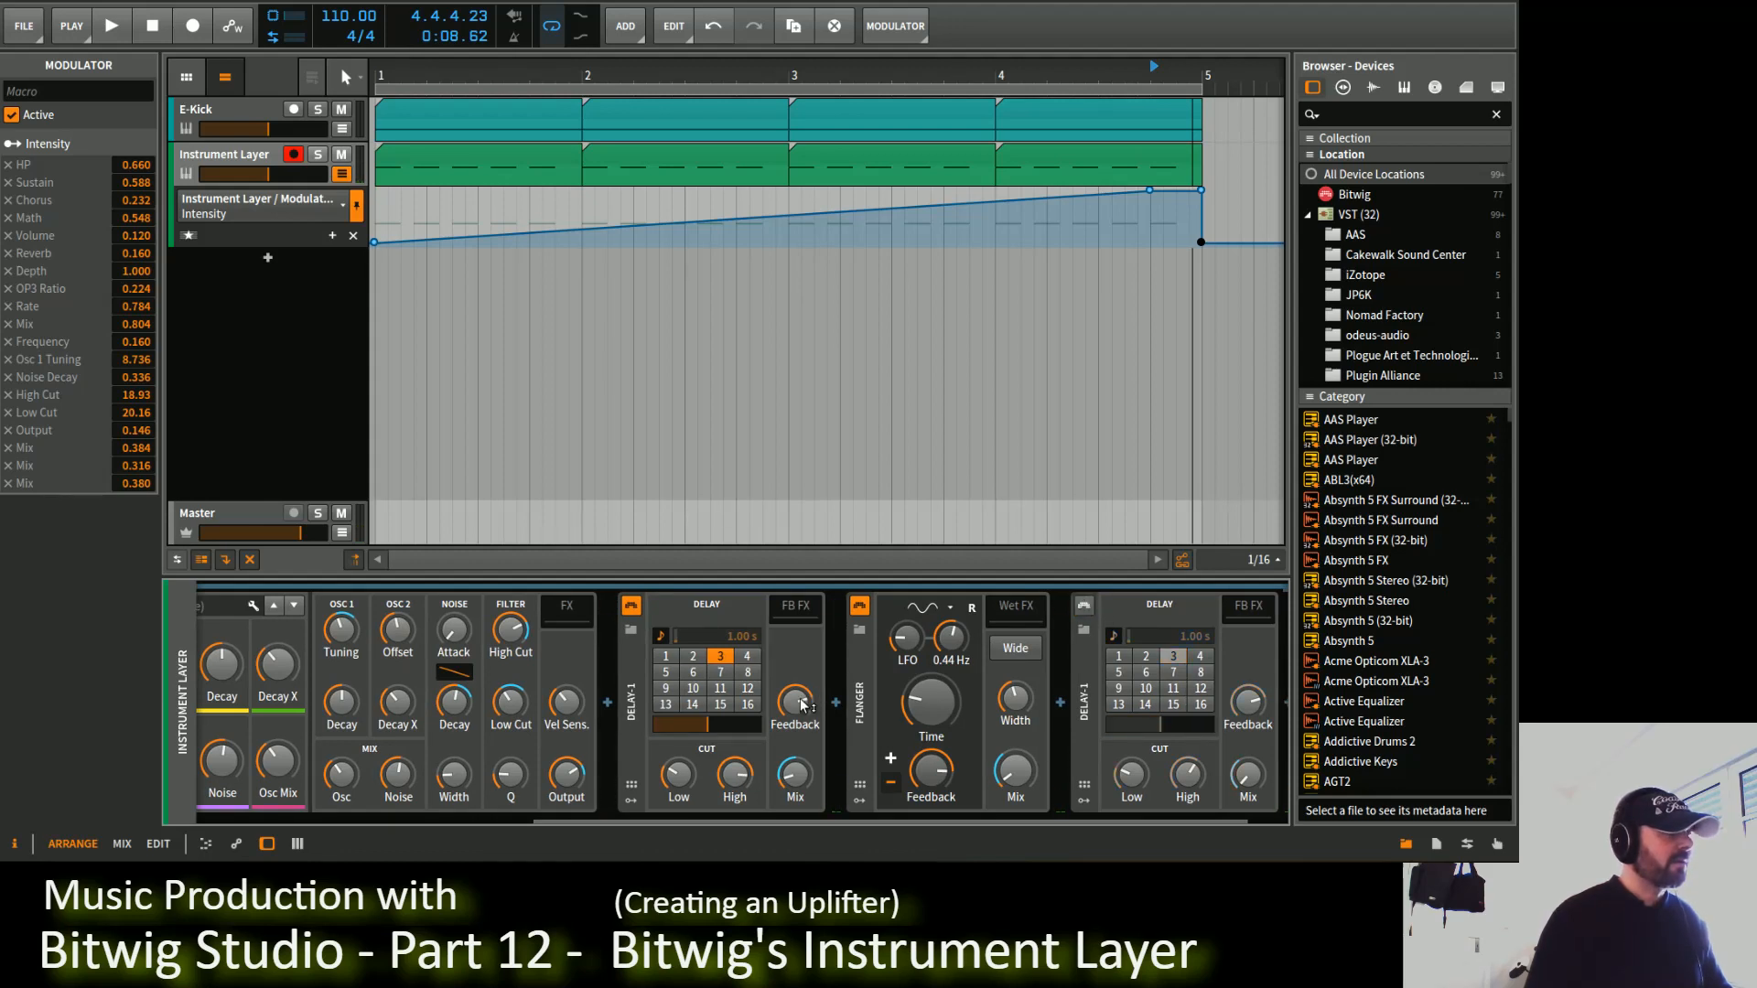
{"action": "left_click_drag", "start_coordinate": [802, 703], "coordinate": [802, 705]}
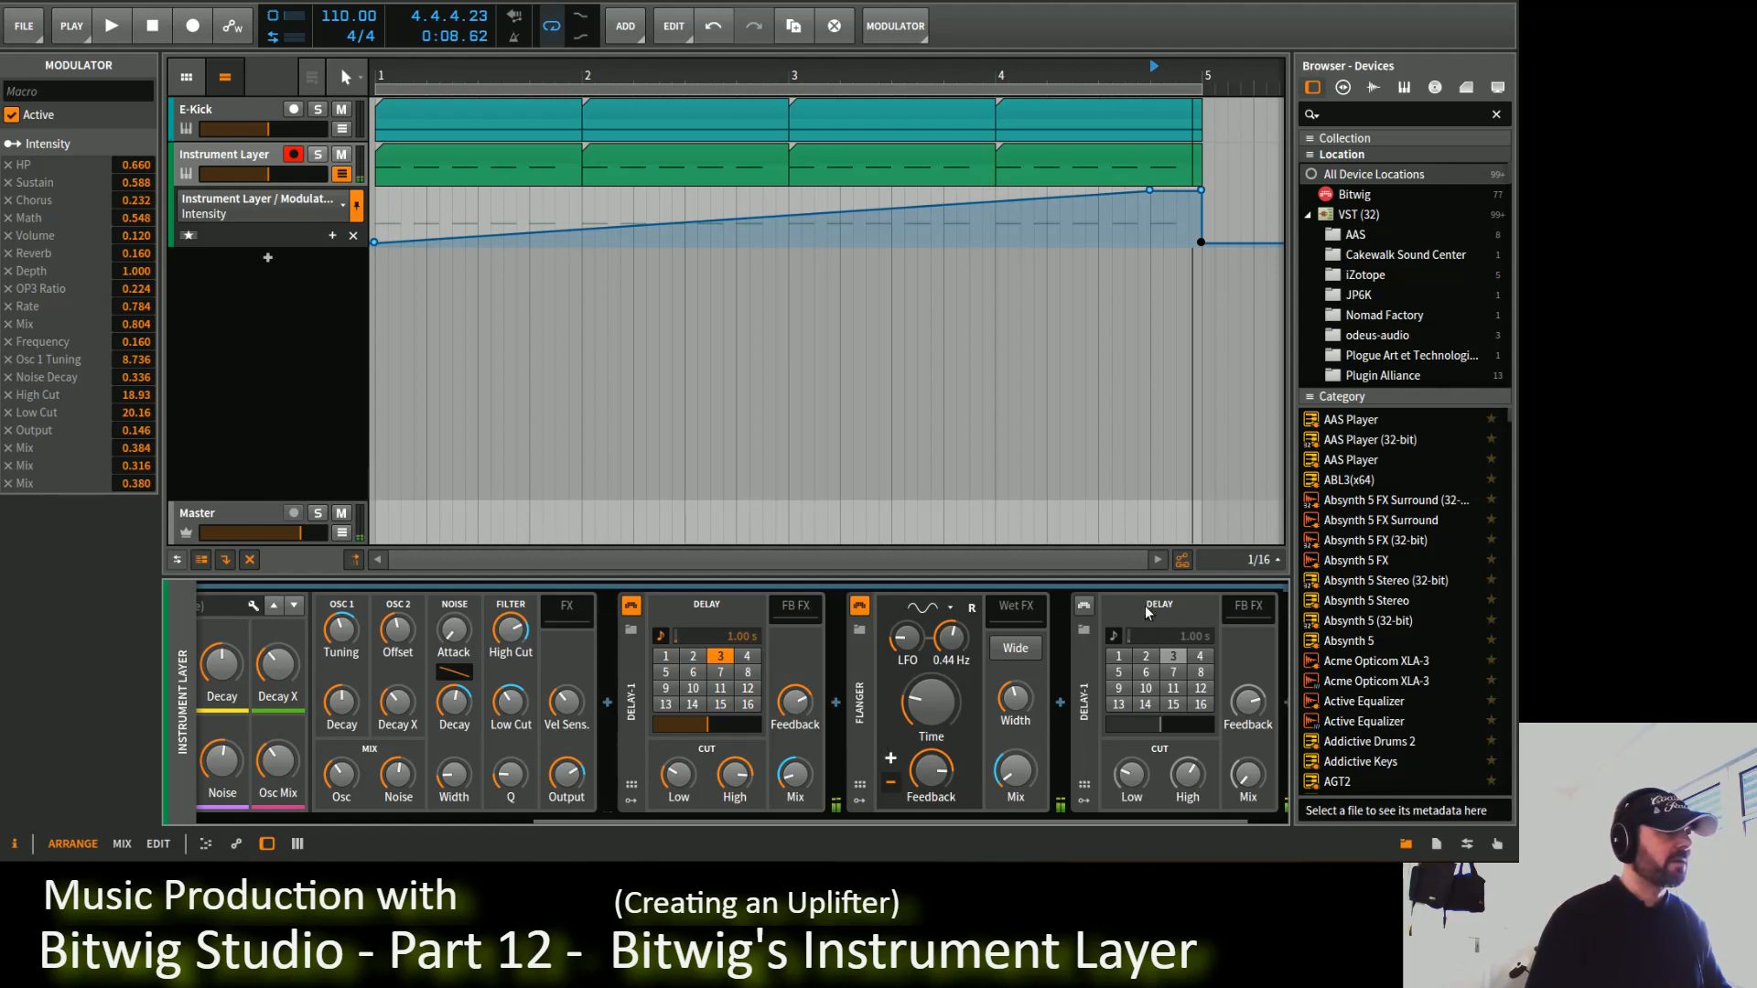
{"action": "left_click", "coordinate": [1085, 606]}
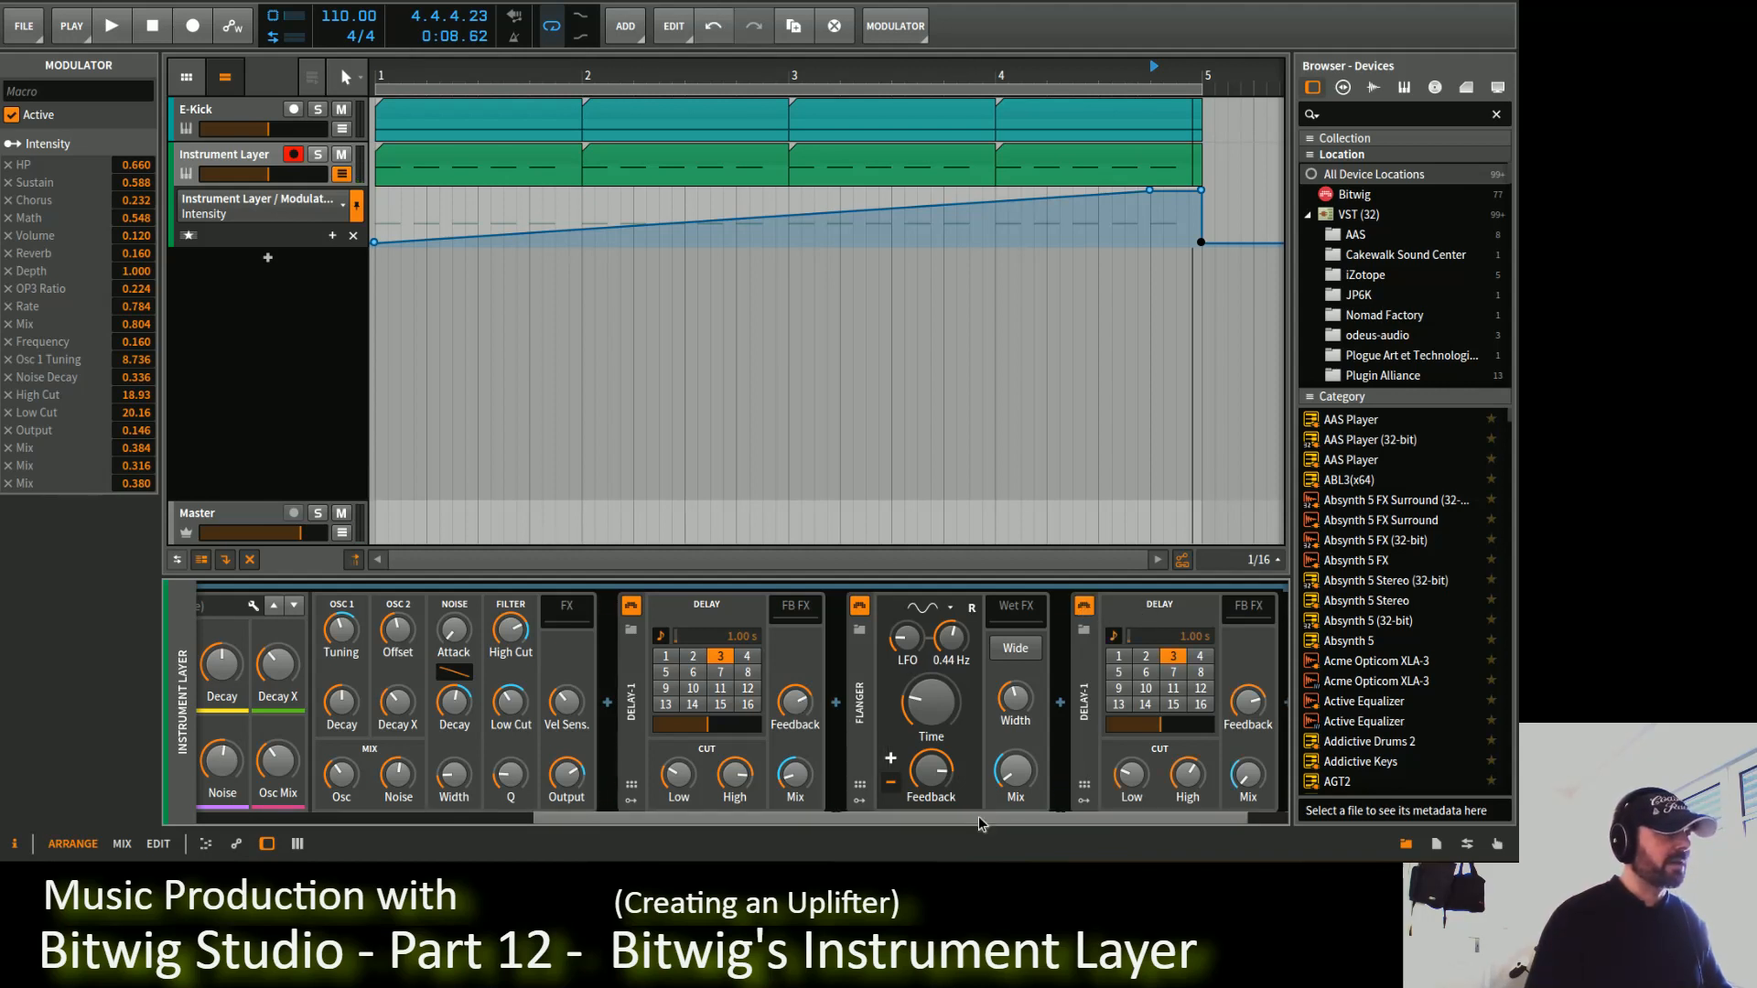
Step: Set the second Delay-1's time to 4 and its High cut to 6.577 kHz
{"action": "scroll", "coordinate": [1020, 811], "scroll_direction": "right", "scroll_amount": 1}
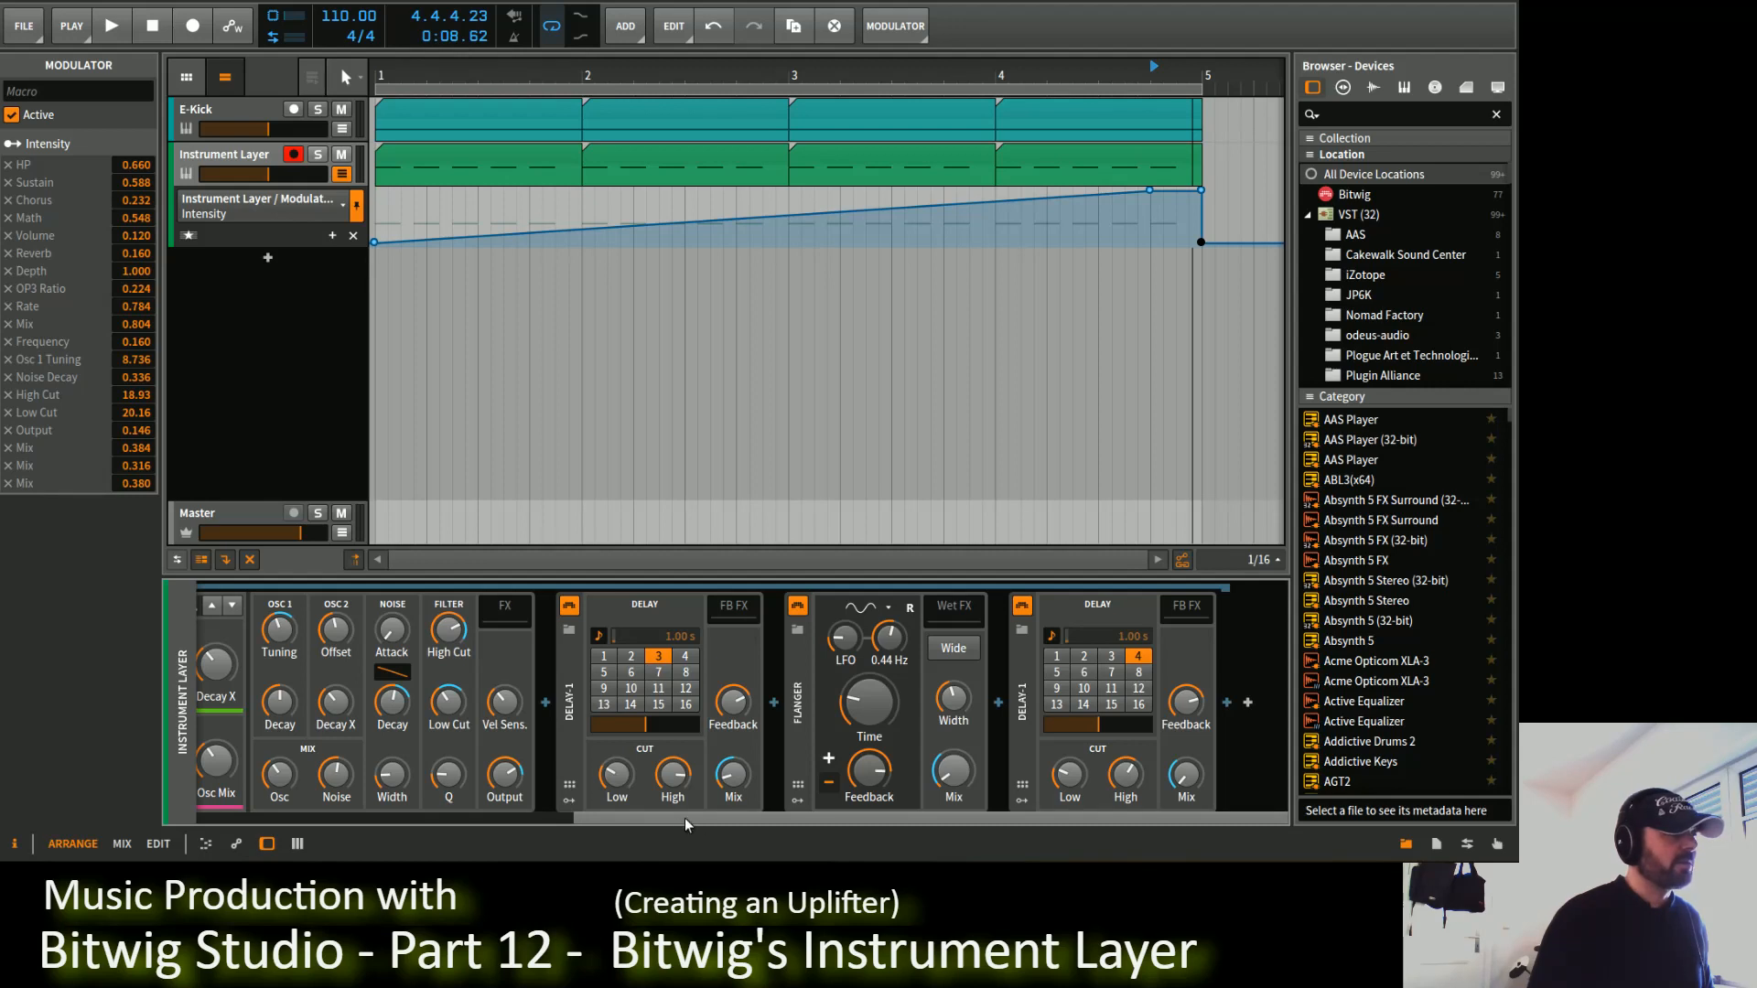
{"action": "left_click_drag", "start_coordinate": [1124, 776], "coordinate": [1124, 725]}
{"action": "left_click_drag", "start_coordinate": [1106, 816], "coordinate": [1096, 815]}
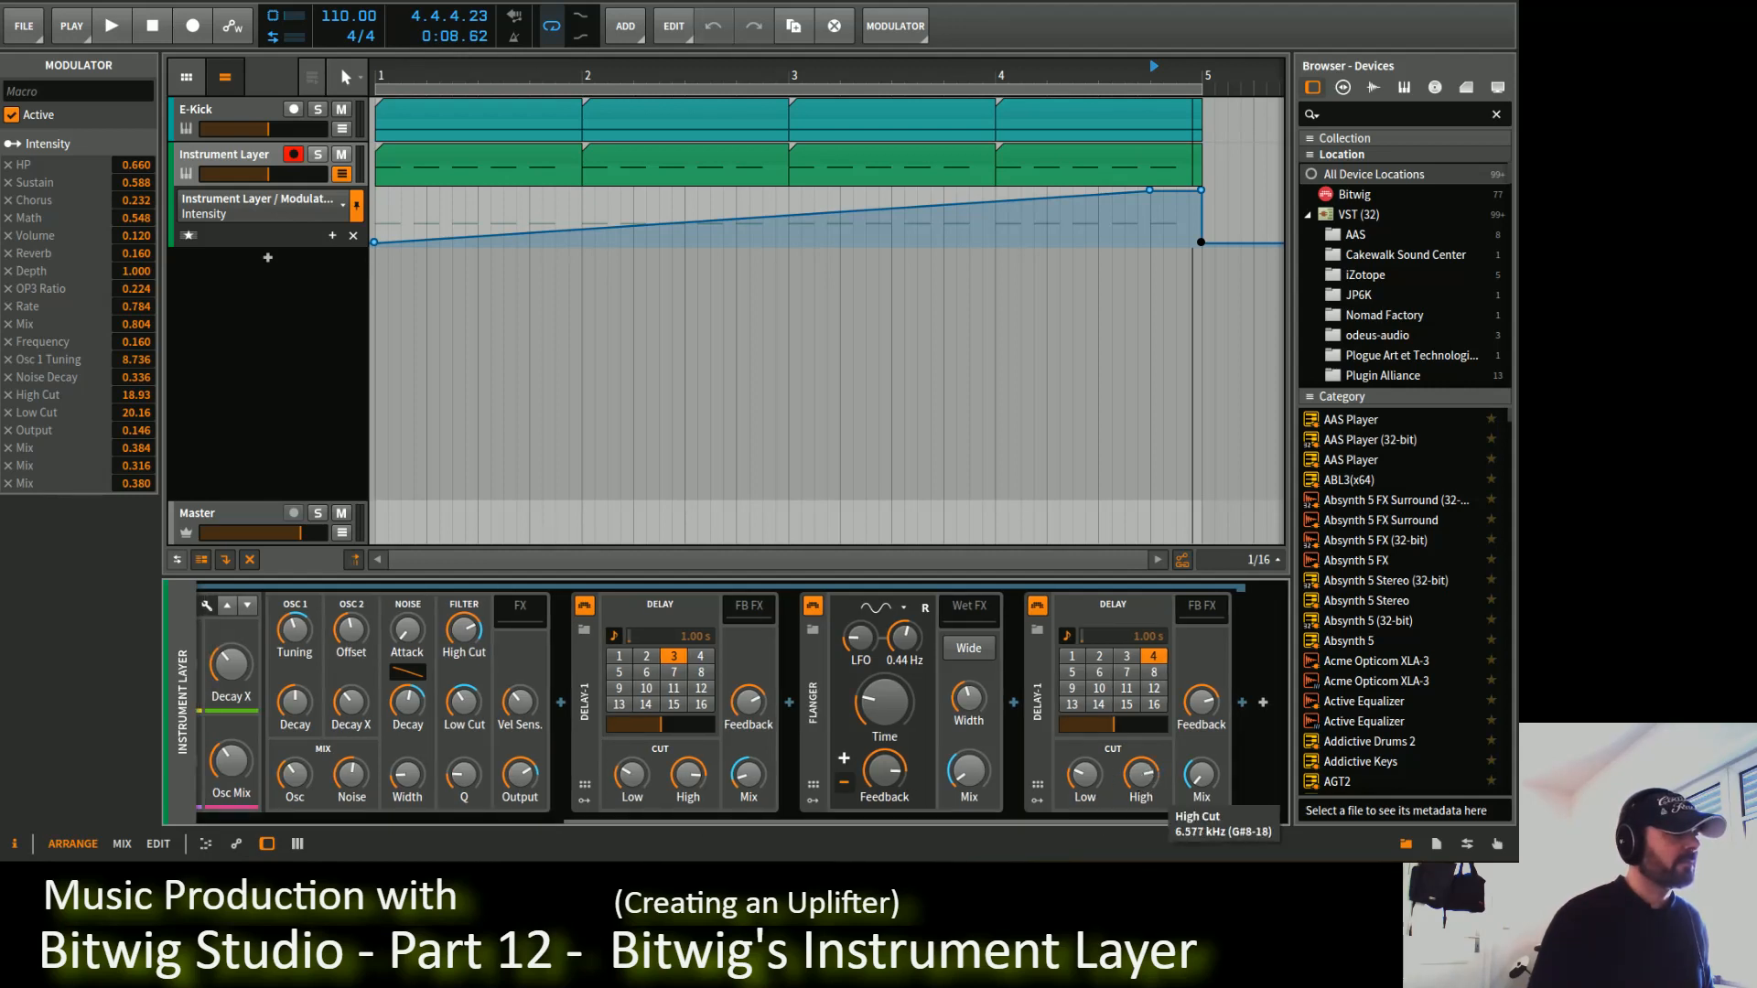
Step: Map Intensity to the High cut of the first Delay-1 at 5.045 and of the second at 9.080
{"action": "left_click_drag", "start_coordinate": [1137, 821], "coordinate": [572, 830]}
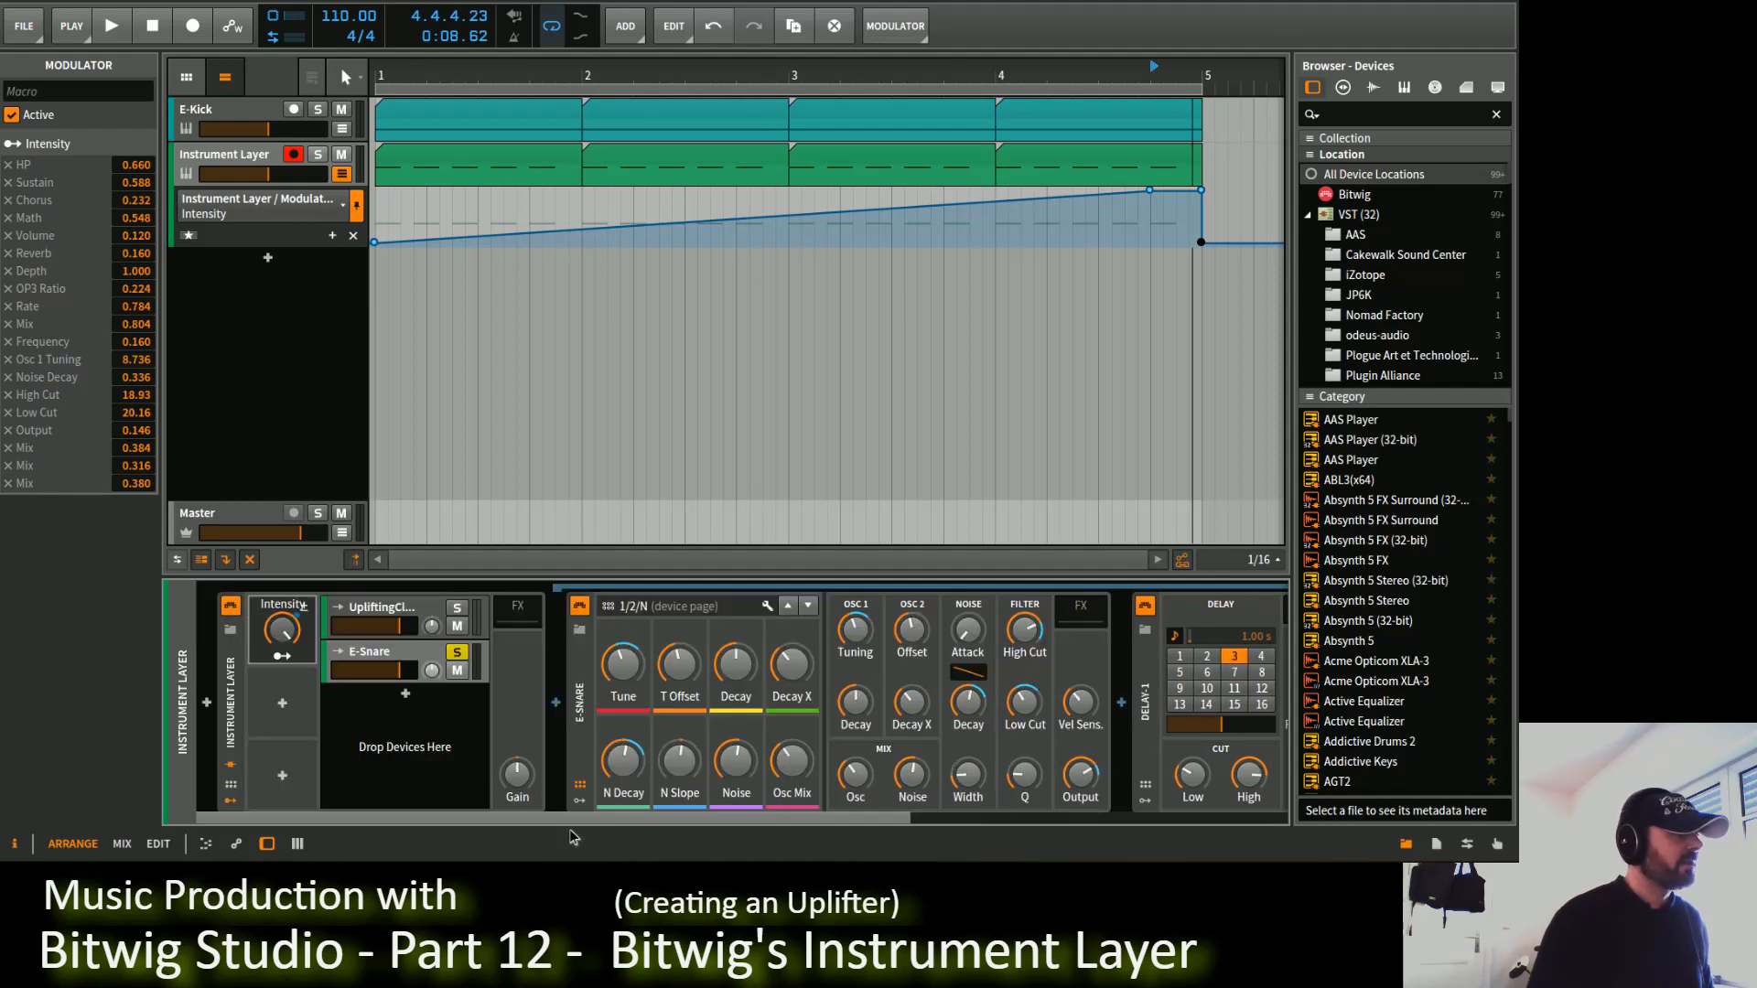
{"action": "left_click", "coordinate": [271, 656]}
{"action": "scroll", "coordinate": [523, 821], "scroll_direction": "right", "scroll_amount": 5}
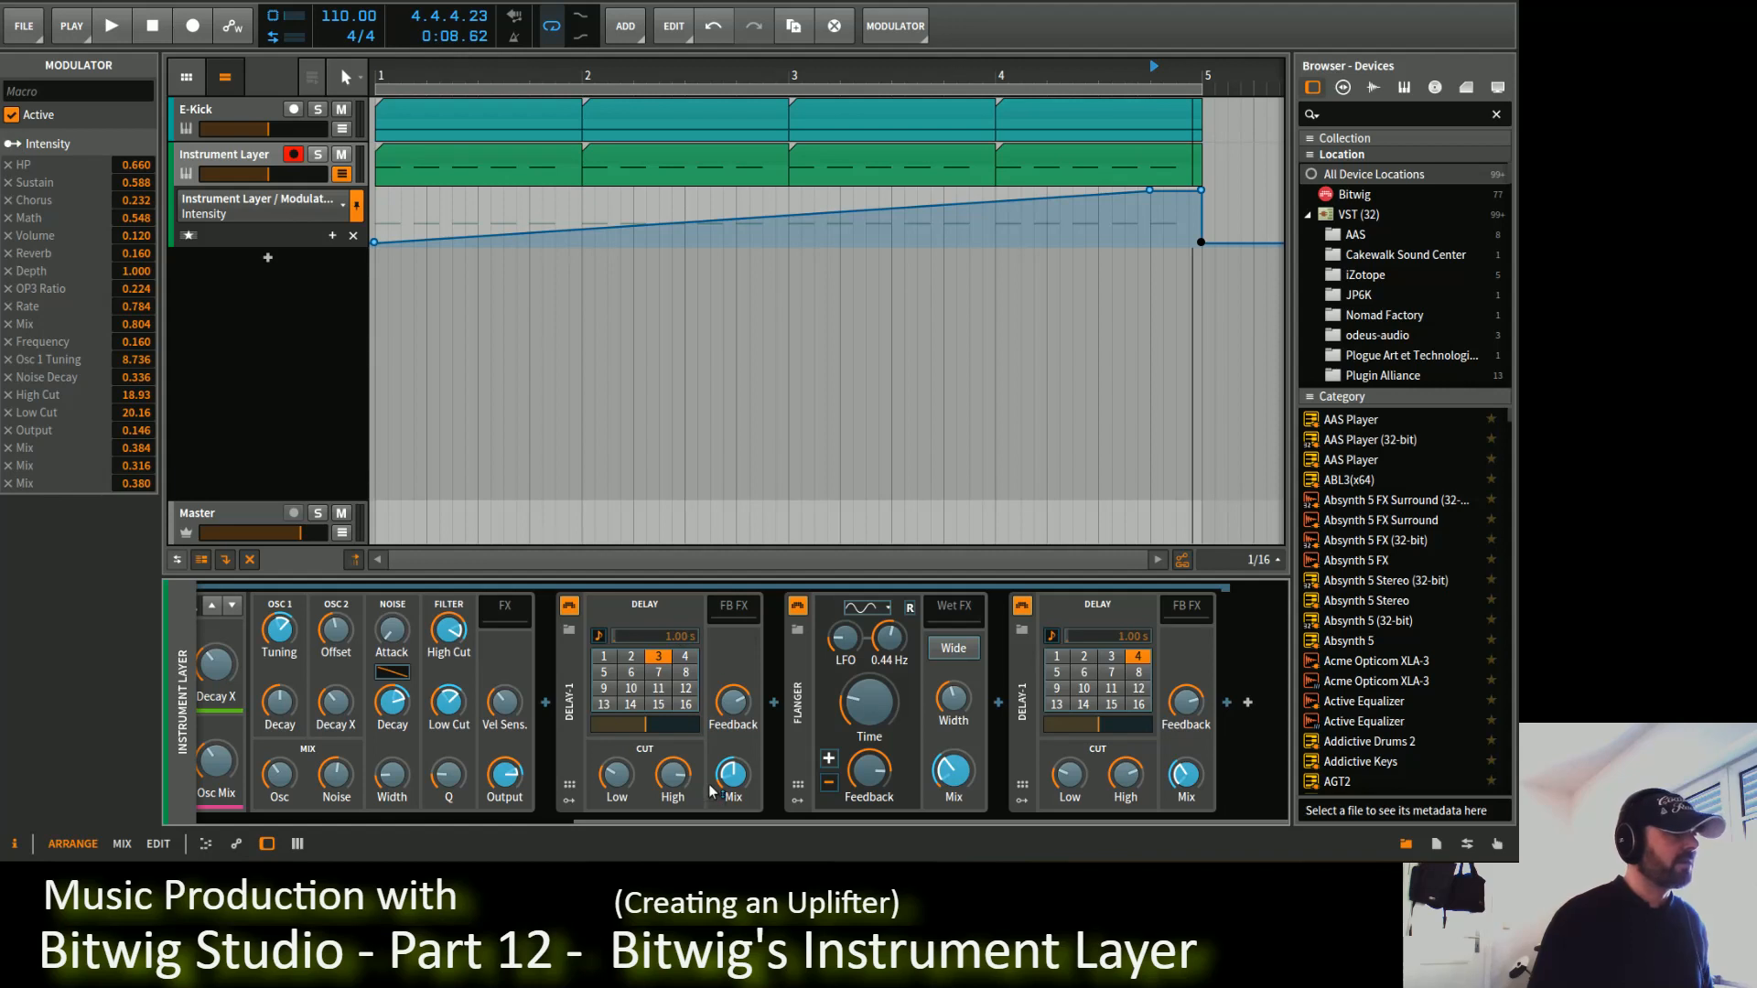
{"action": "left_click_drag", "start_coordinate": [673, 776], "coordinate": [674, 755]}
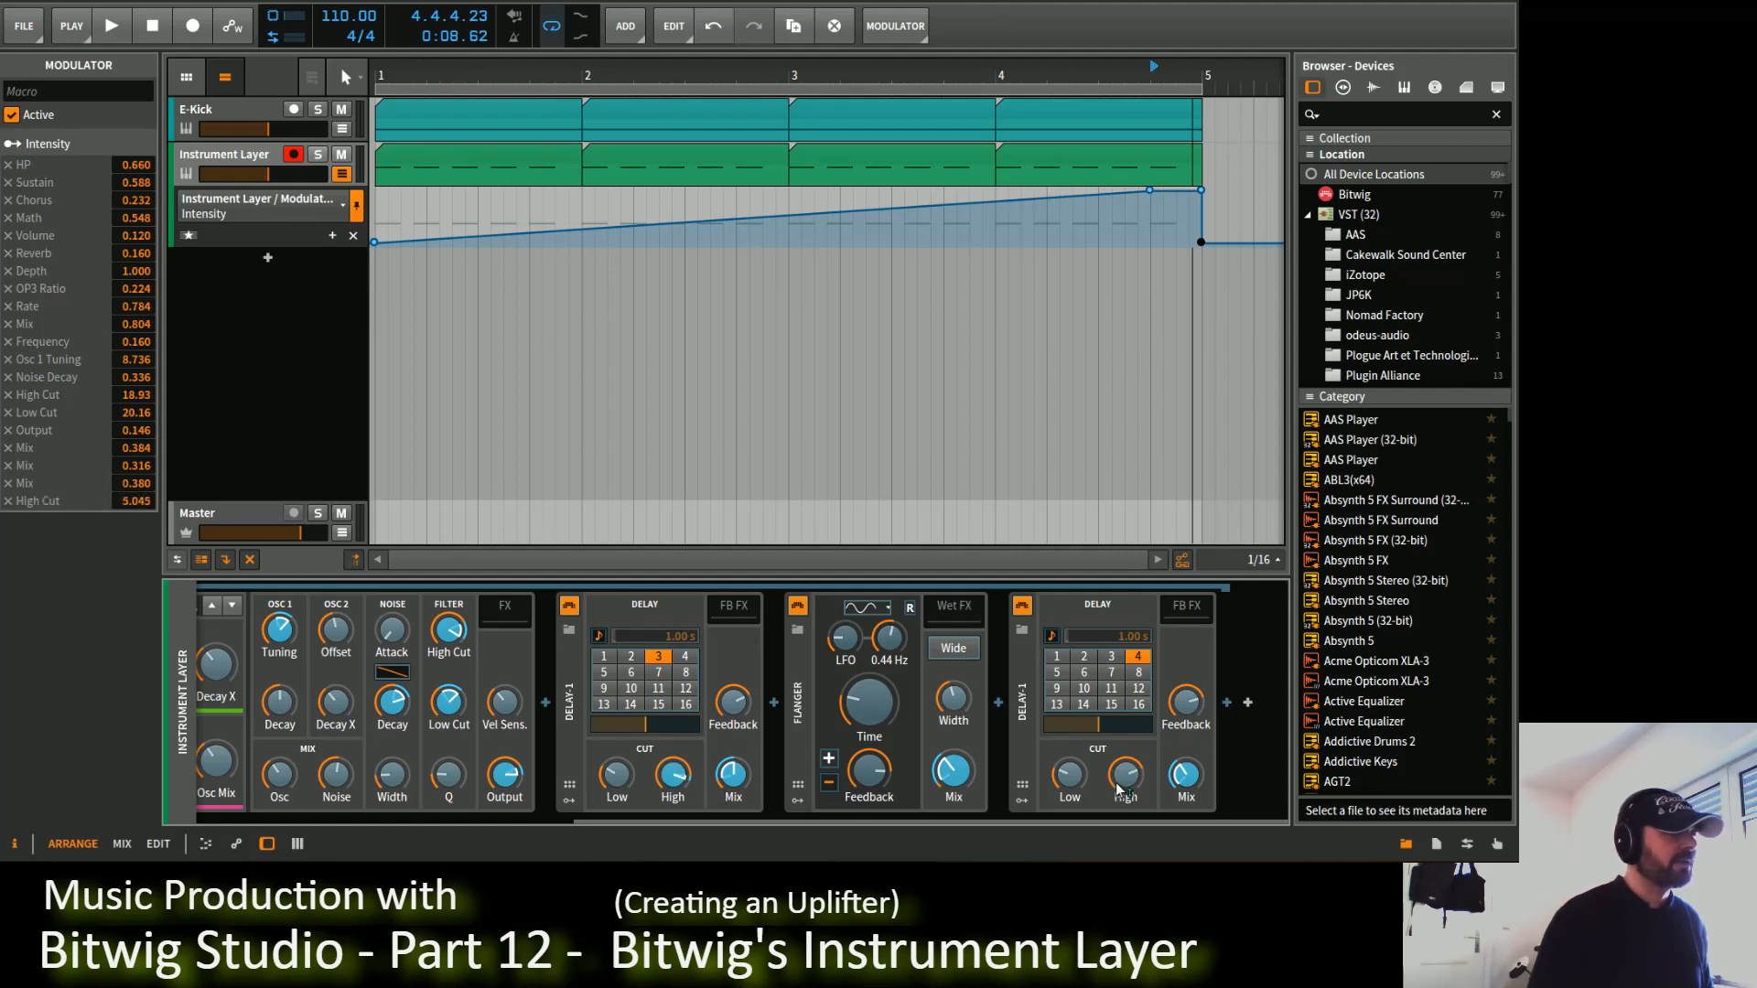
{"action": "left_click_drag", "start_coordinate": [1125, 776], "coordinate": [1125, 723]}
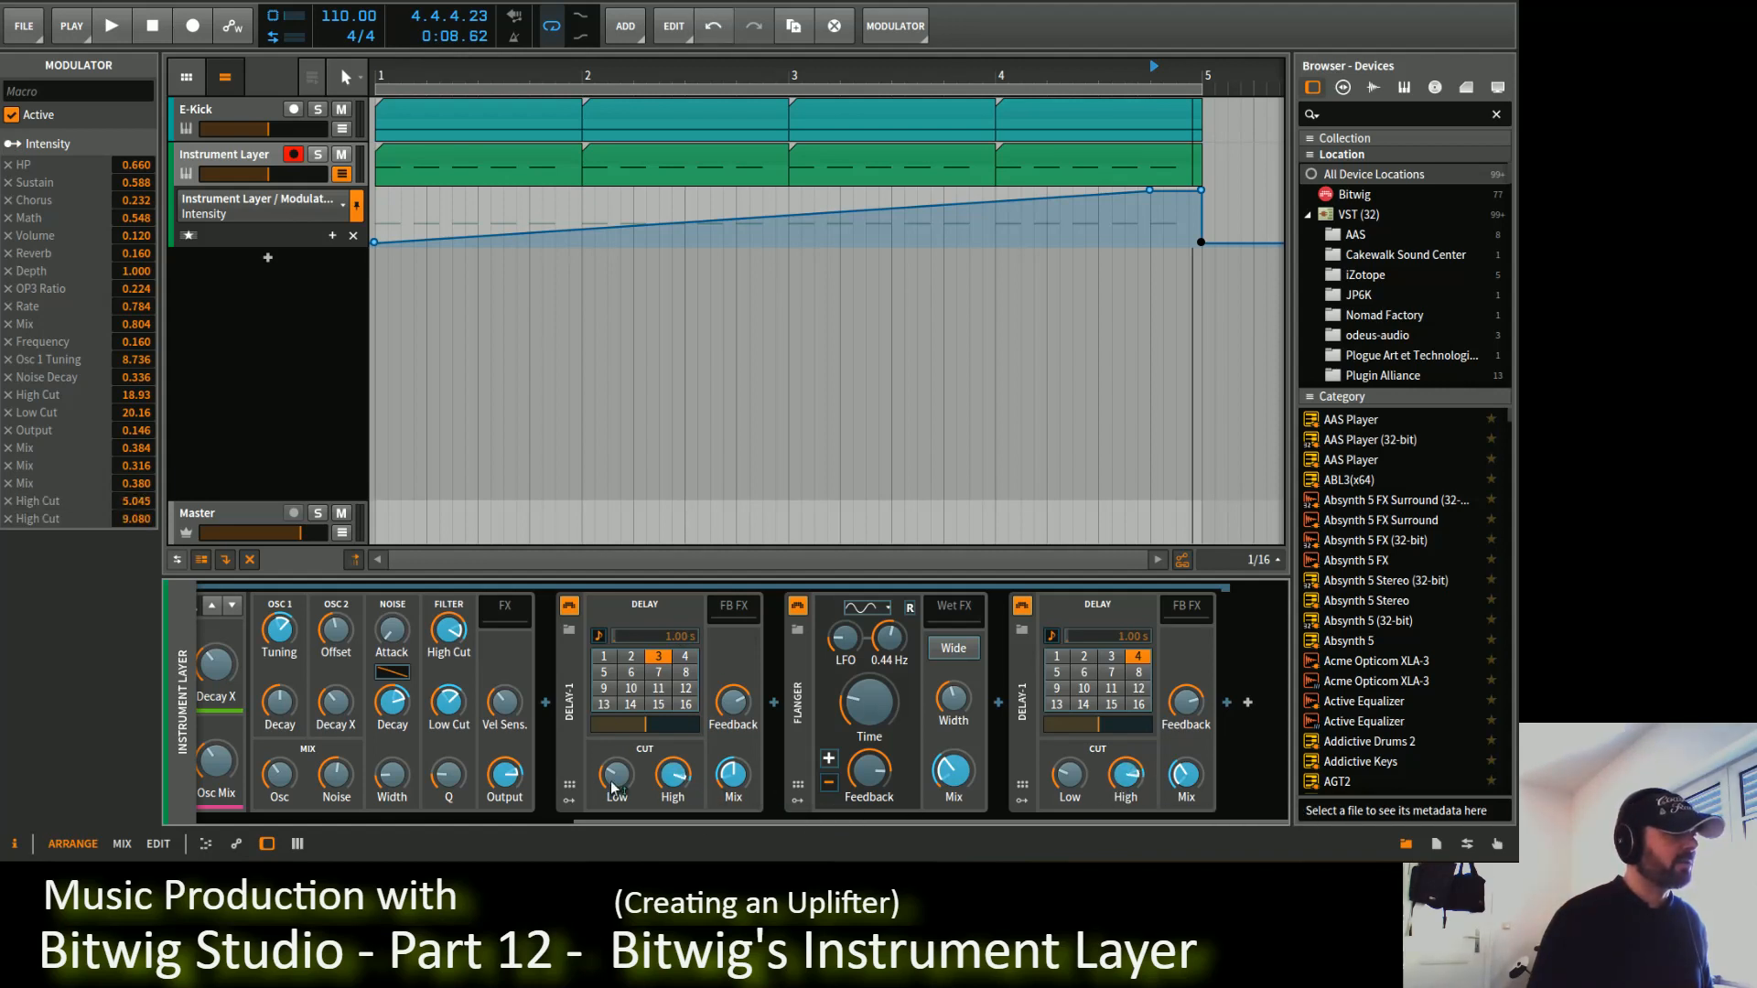
Step: Map Intensity to the Low cut of the first Delay-1 at 9.520 and of the second at 8.840
{"action": "left_click_drag", "start_coordinate": [616, 776], "coordinate": [616, 725]}
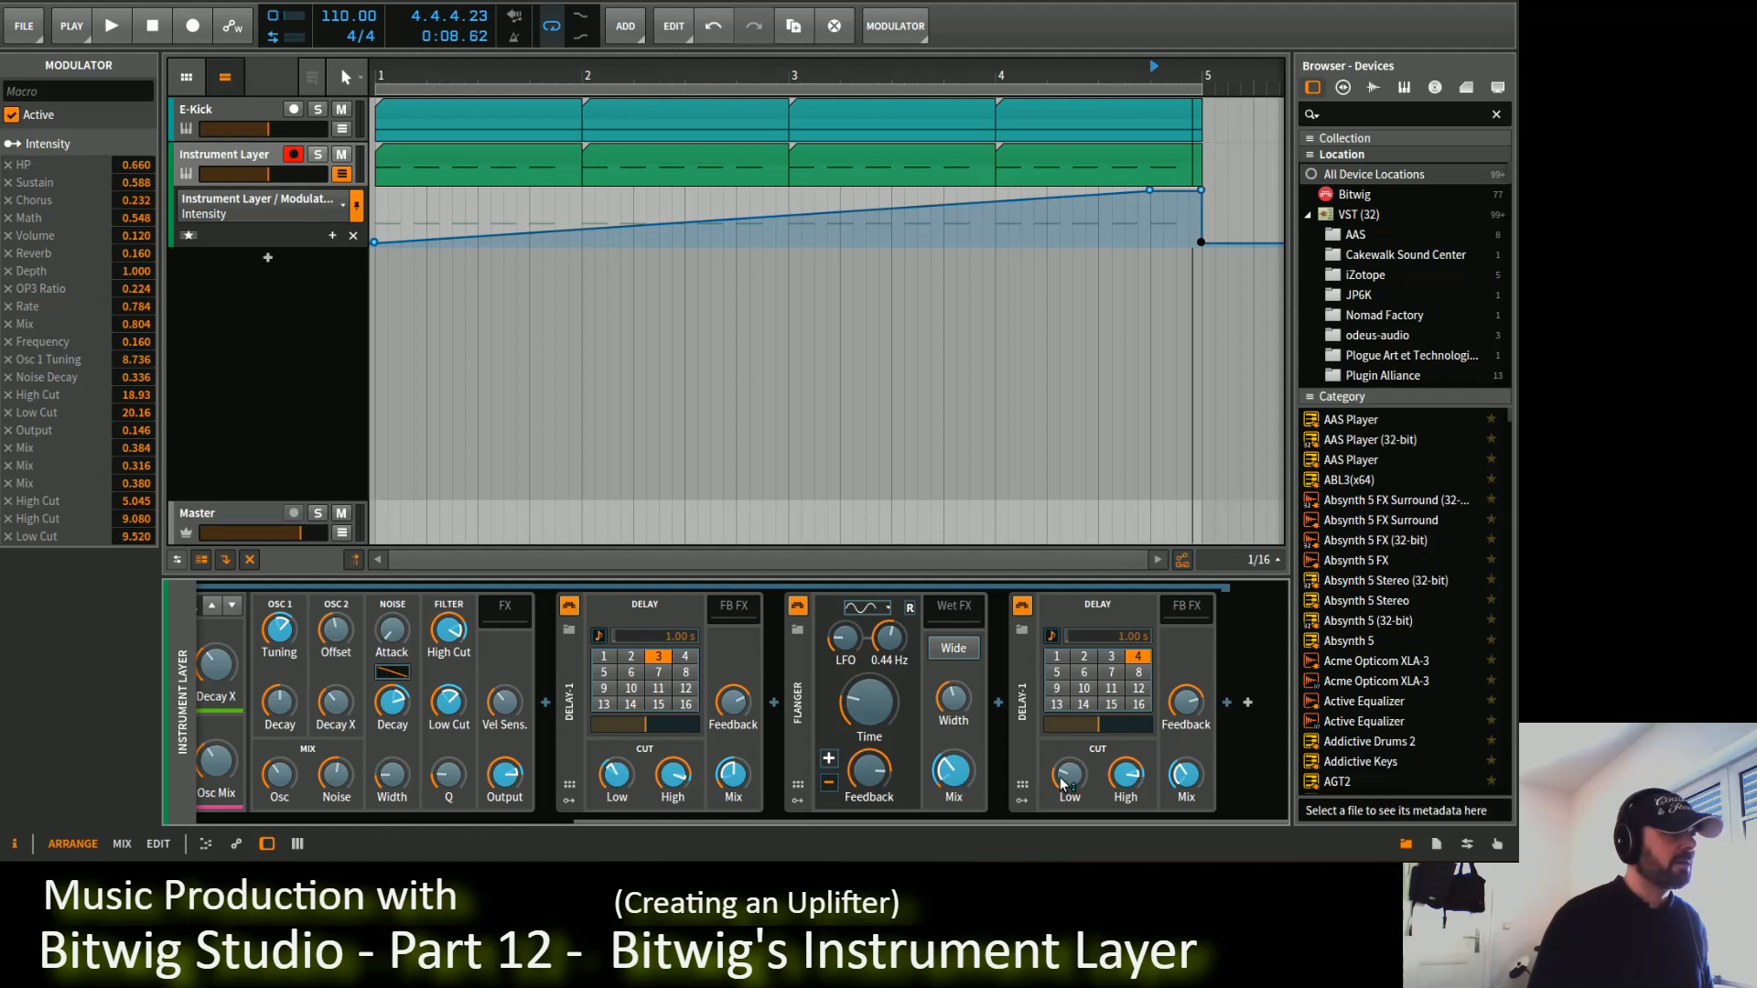
{"action": "left_click_drag", "start_coordinate": [1070, 776], "coordinate": [1070, 730]}
{"action": "left_click_drag", "start_coordinate": [1070, 824], "coordinate": [389, 799]}
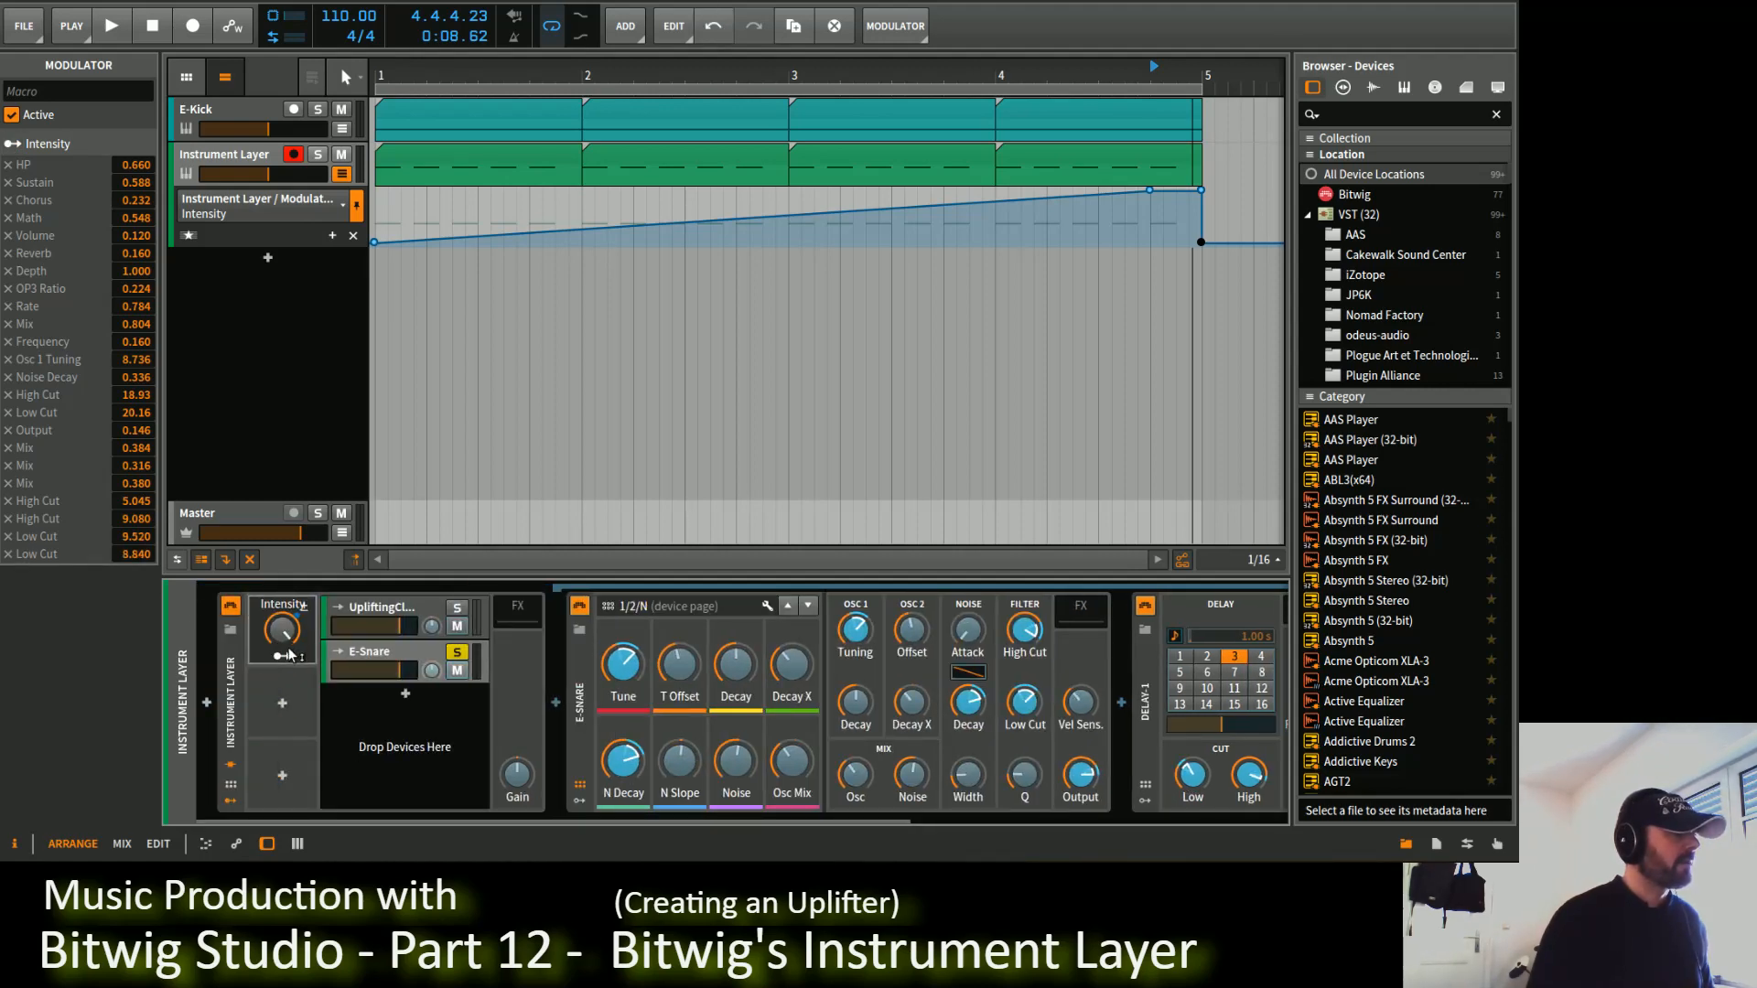
Step: Audition the E-Snare layer with both modulated delays and return the play start to bar 1
{"action": "key", "text": "space"}
{"action": "key", "text": "space"}
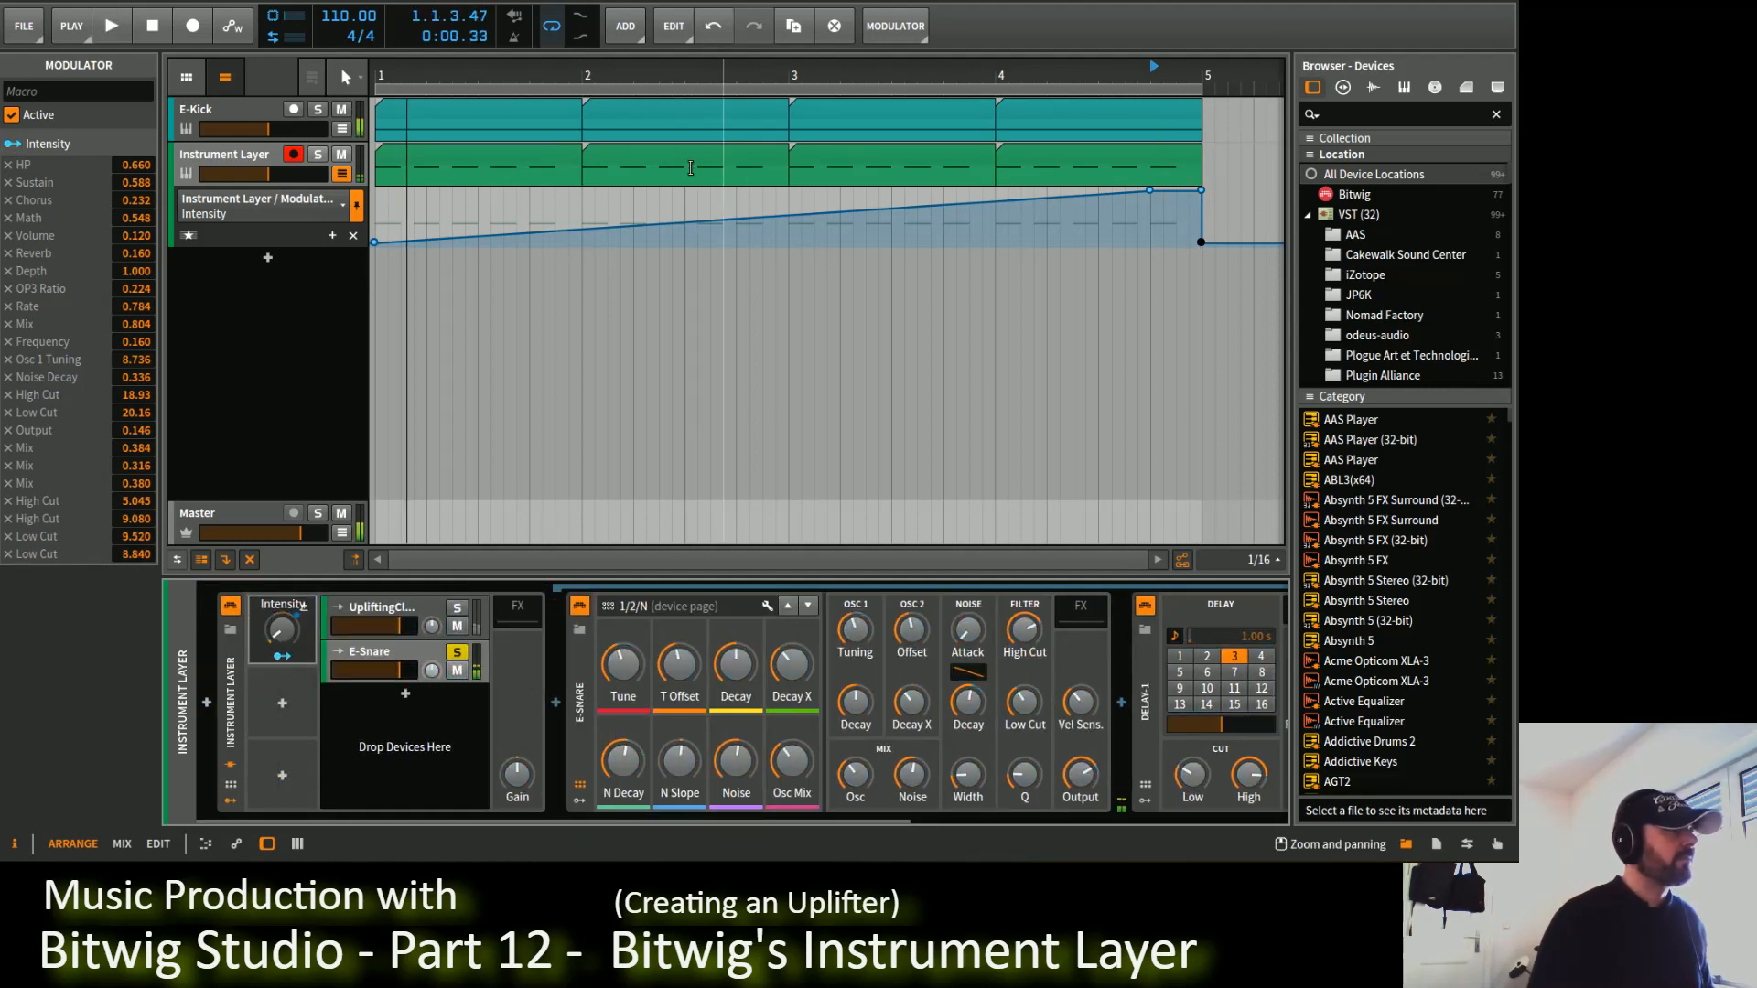
{"action": "left_click", "coordinate": [375, 74]}
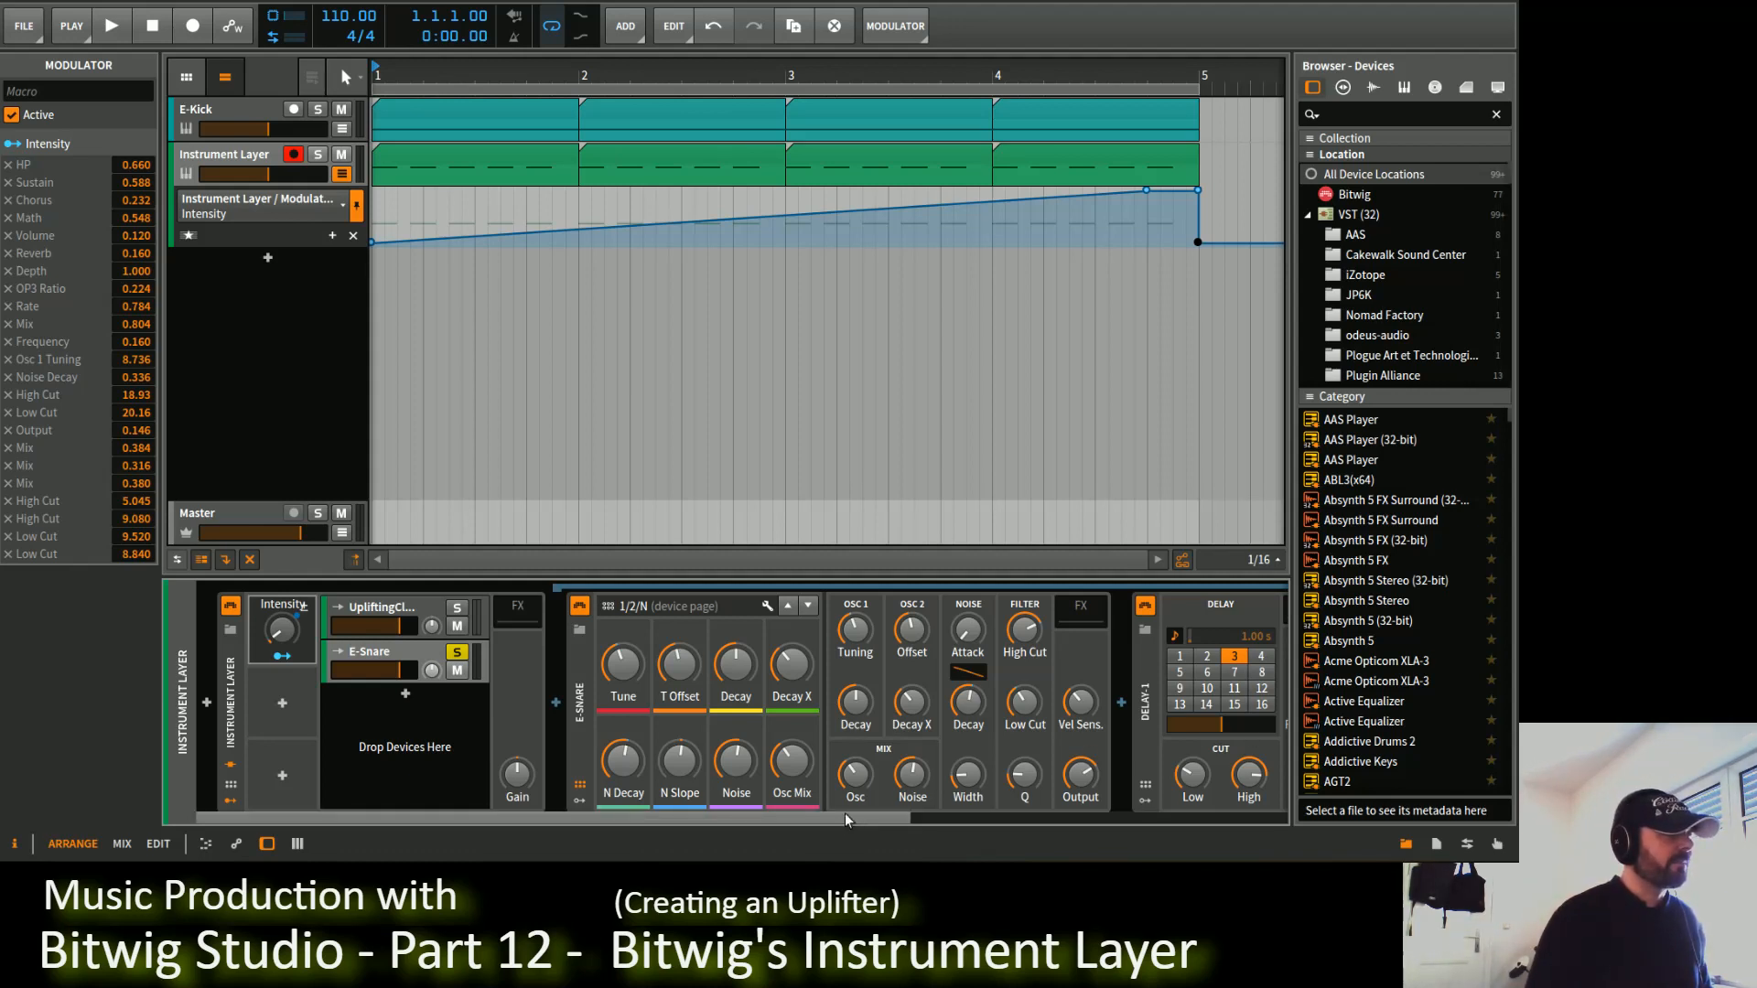
{"action": "left_click_drag", "start_coordinate": [846, 823], "coordinate": [846, 825]}
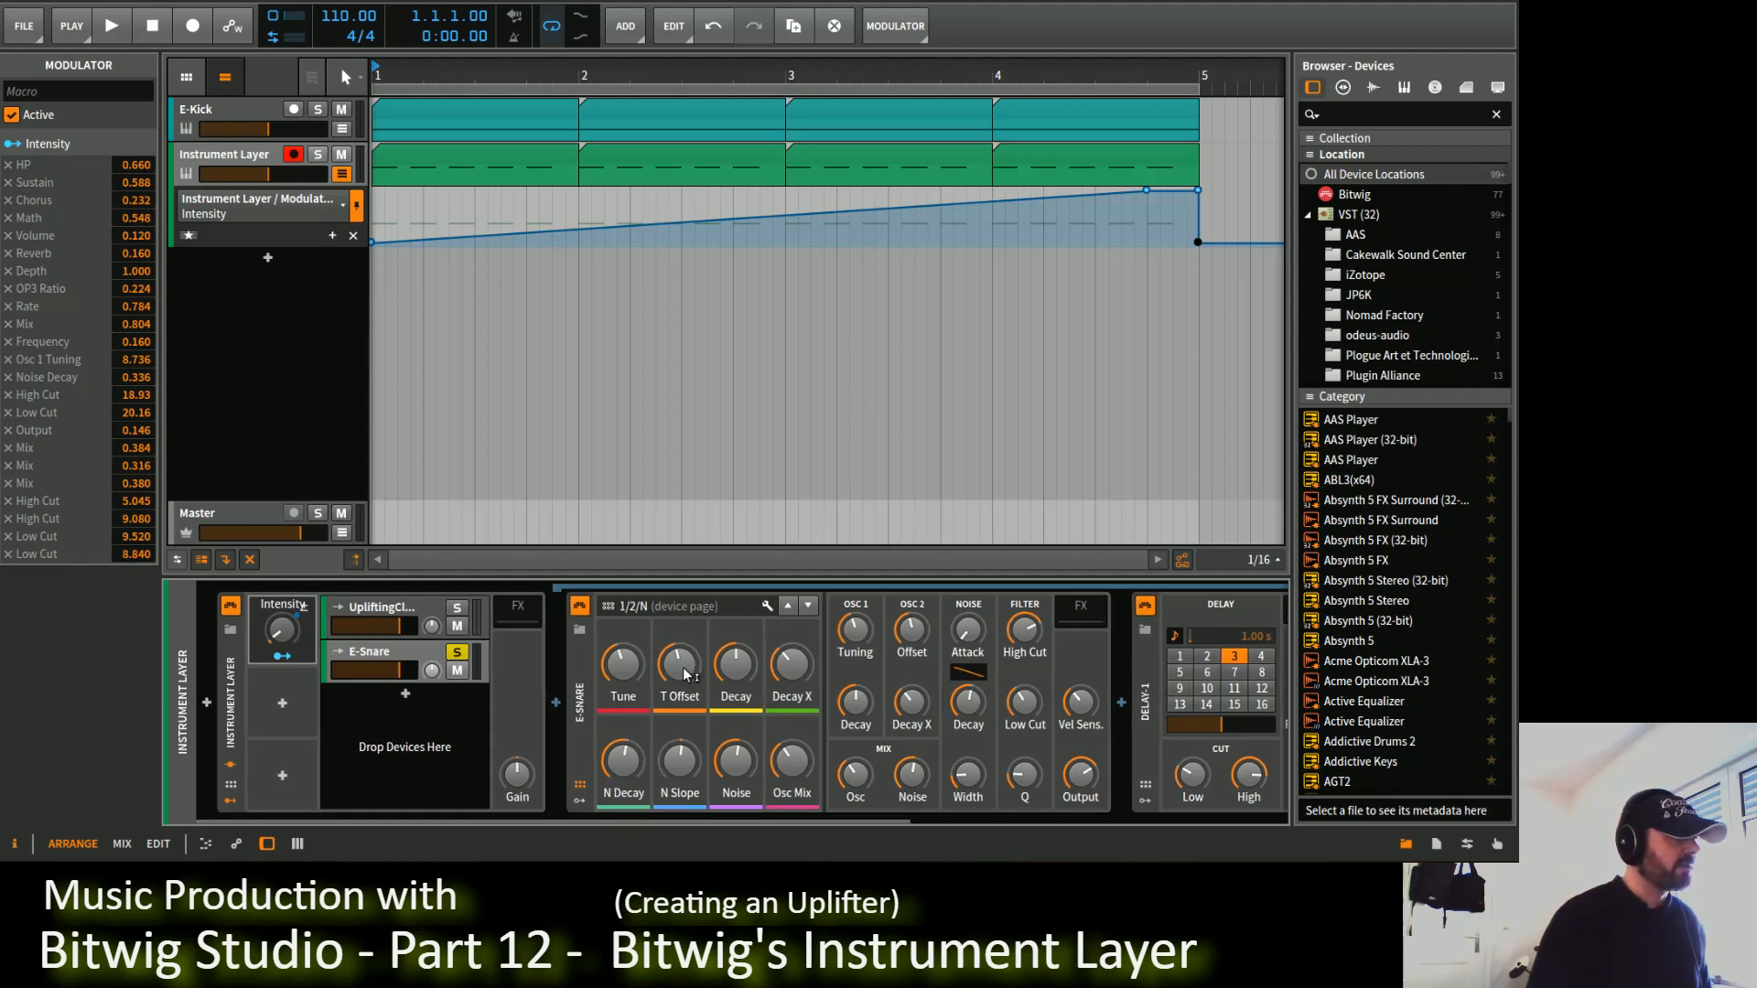
Step: Insert the Bitwig Reverb after the second Delay-1 in the E-Snare layer
{"action": "left_click_drag", "start_coordinate": [701, 815], "coordinate": [1058, 800]}
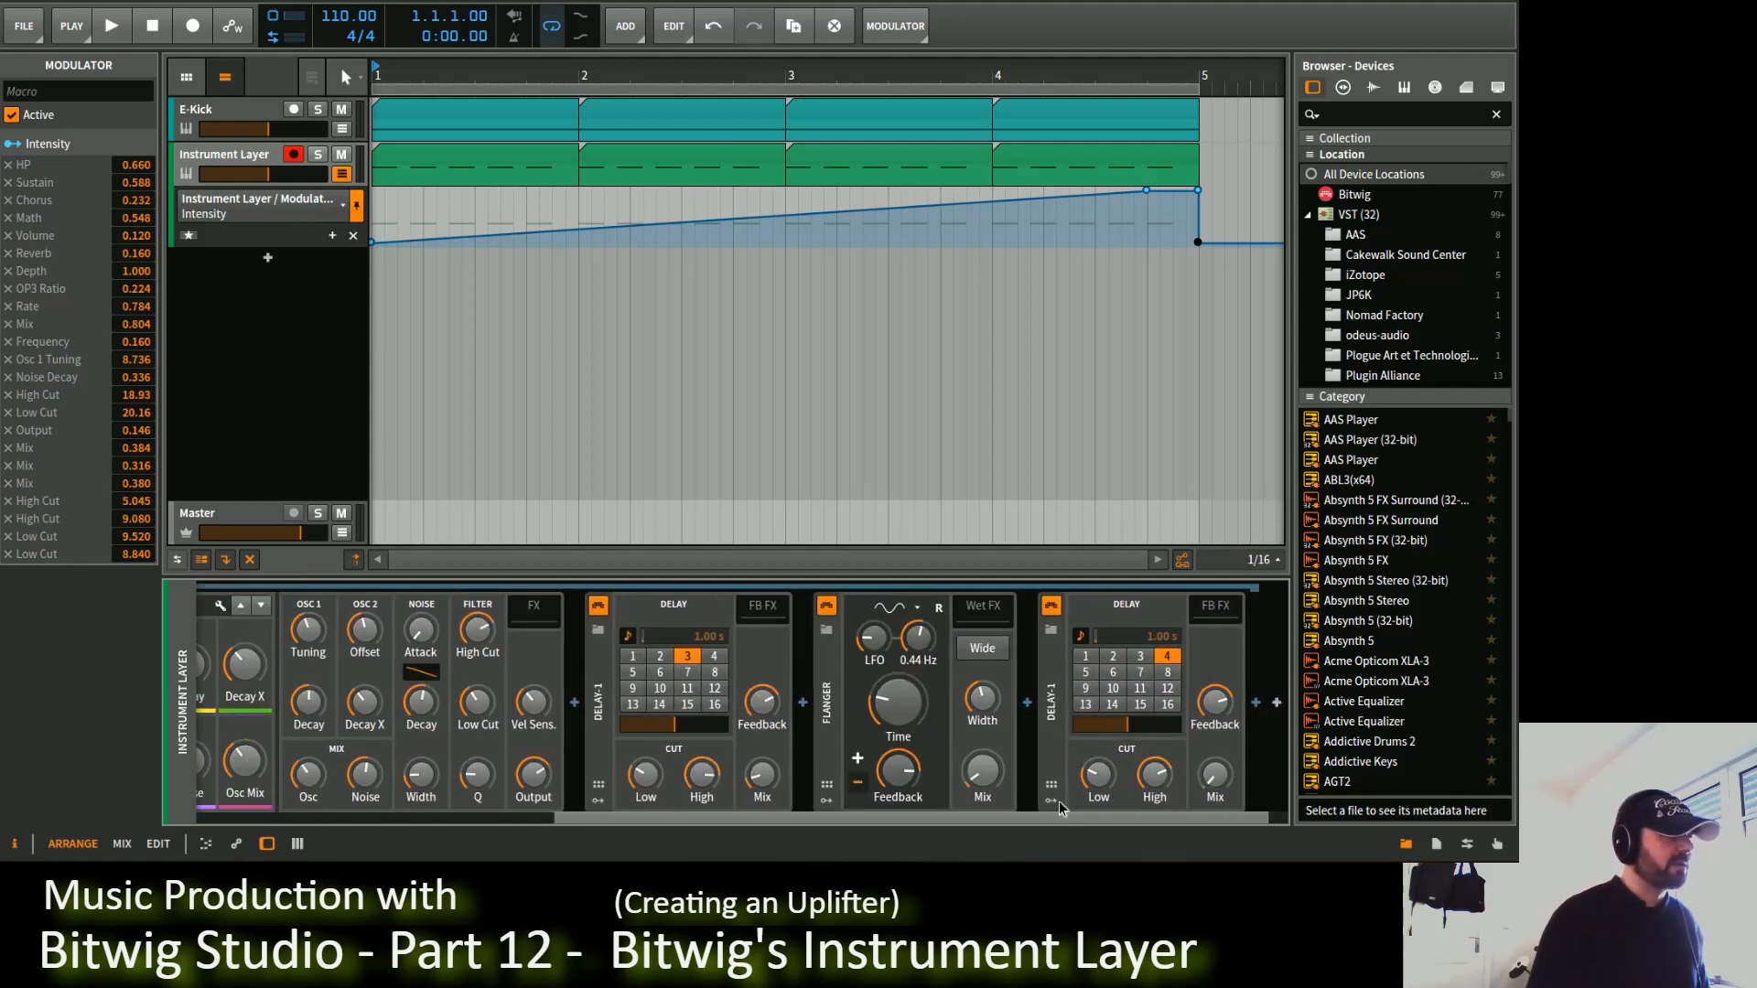
{"action": "left_click", "coordinate": [1256, 704]}
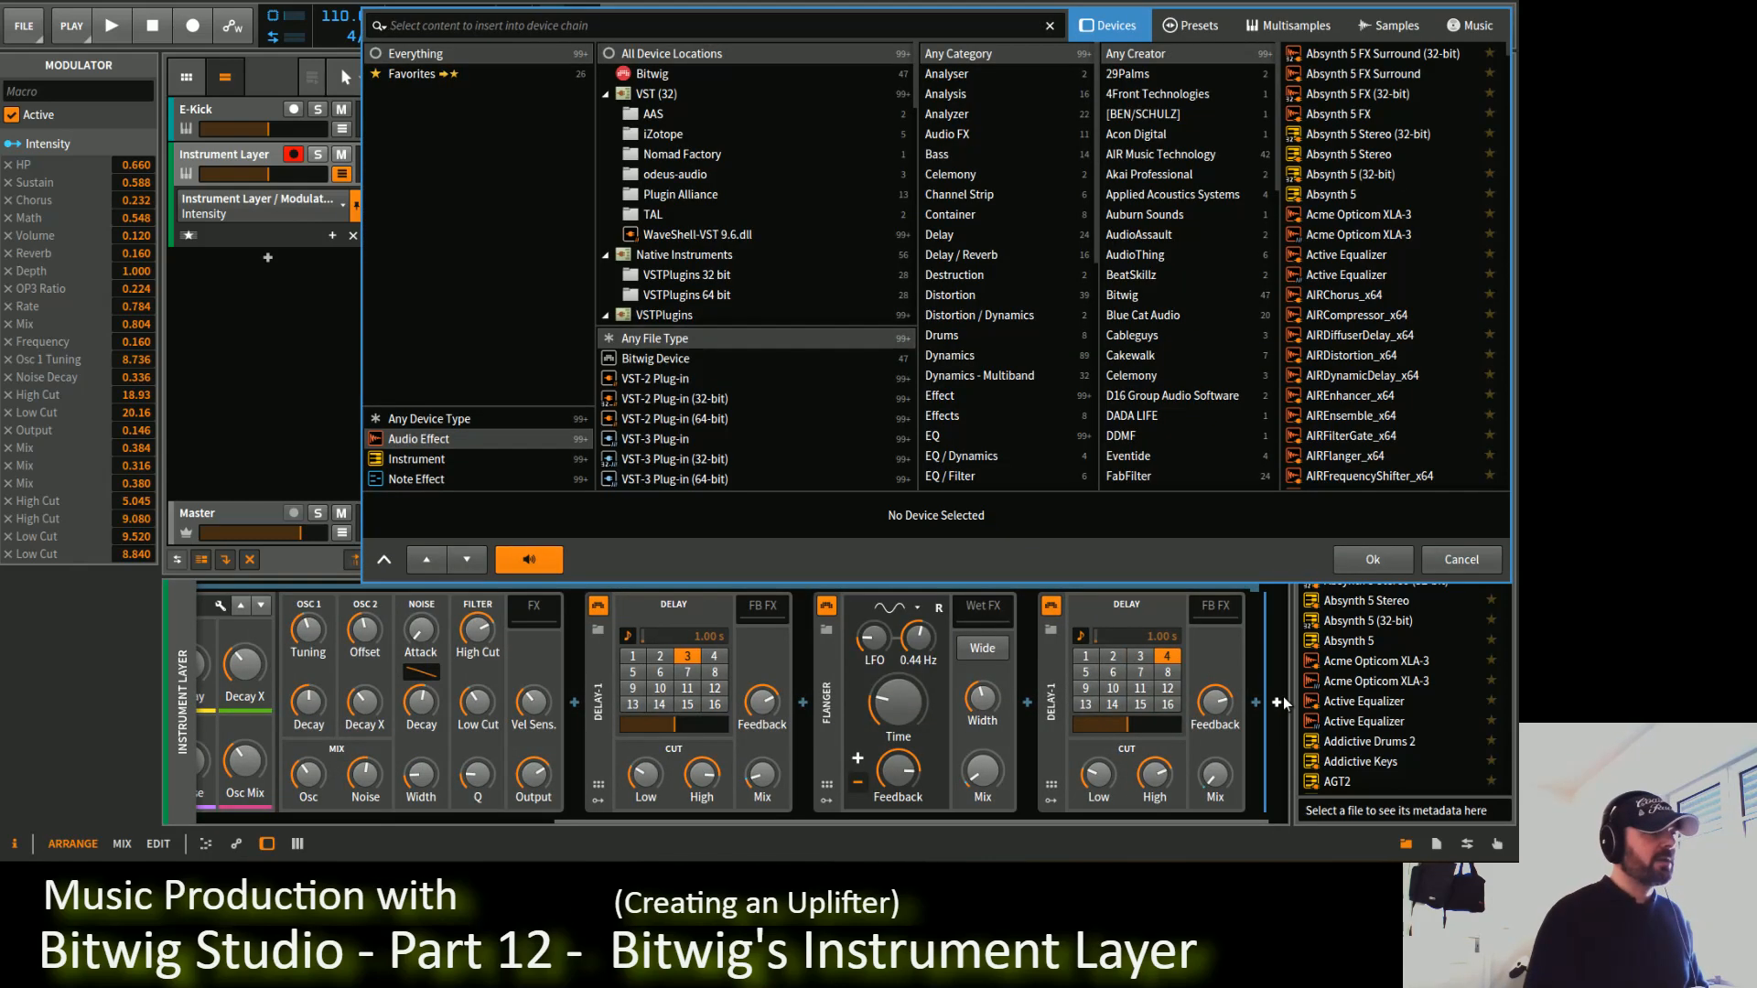
{"action": "type", "text": "bit"}
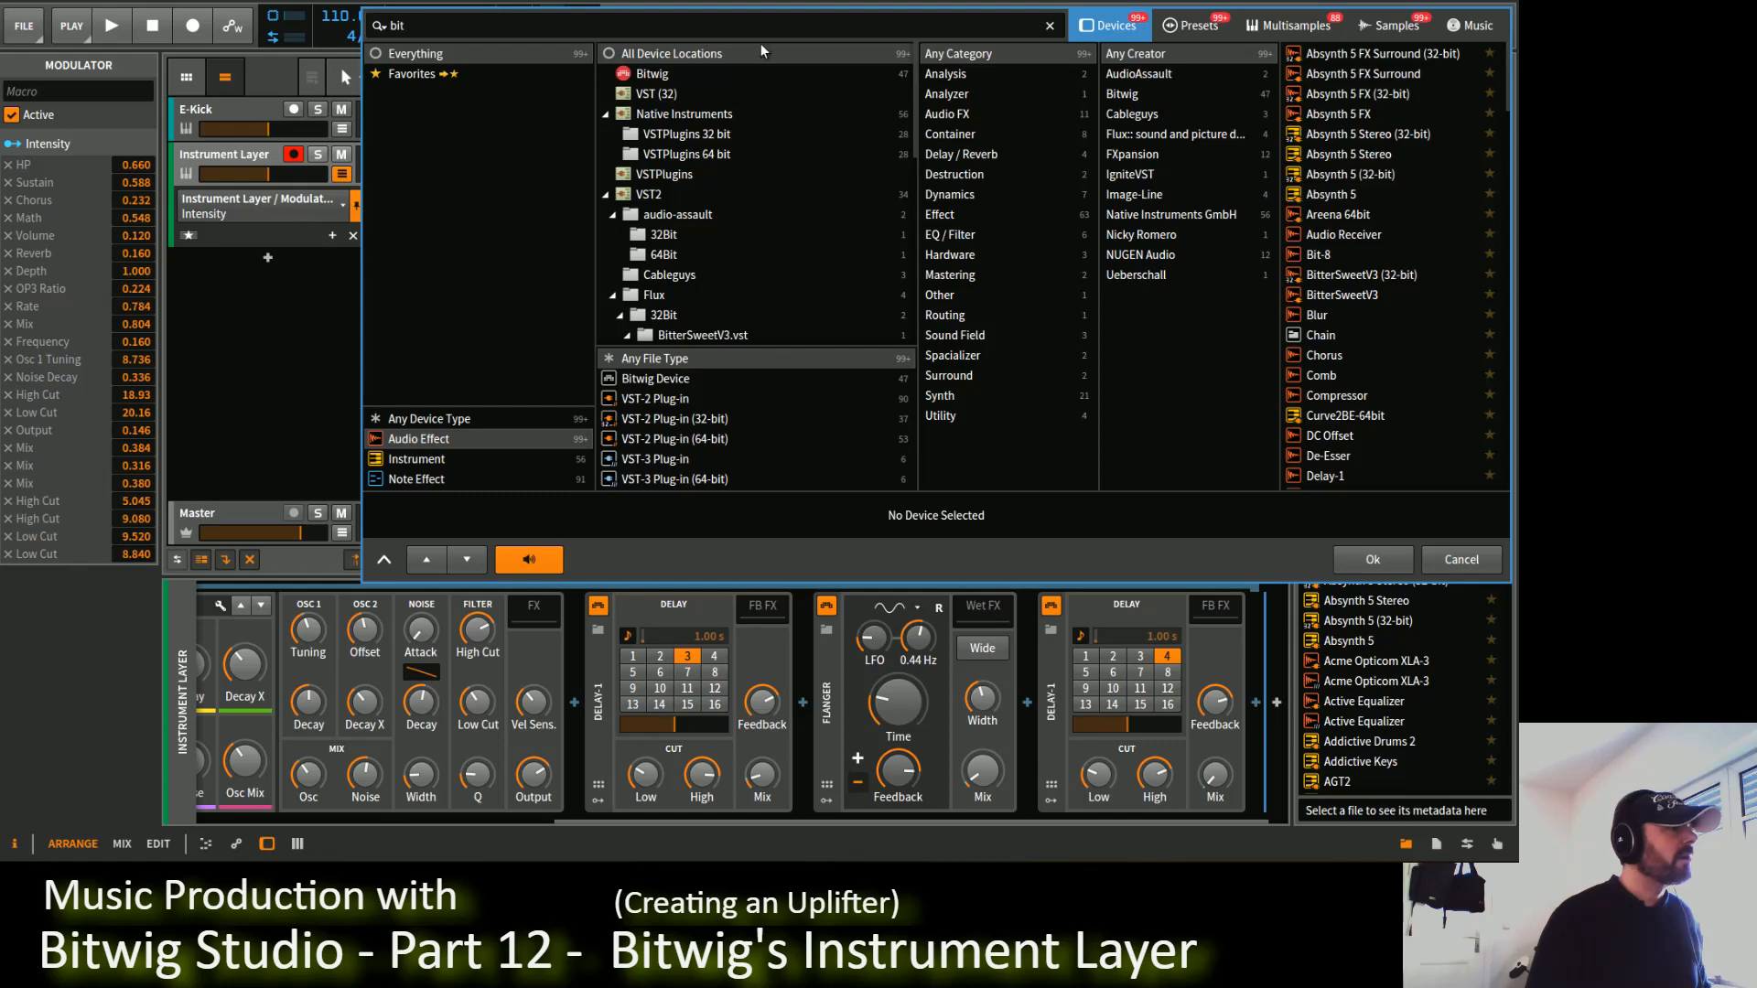
{"action": "key", "text": "BackSpace"}
{"action": "key", "text": "BackSpace"}
{"action": "key", "text": "BackSpace"}
{"action": "type", "text": "r"}
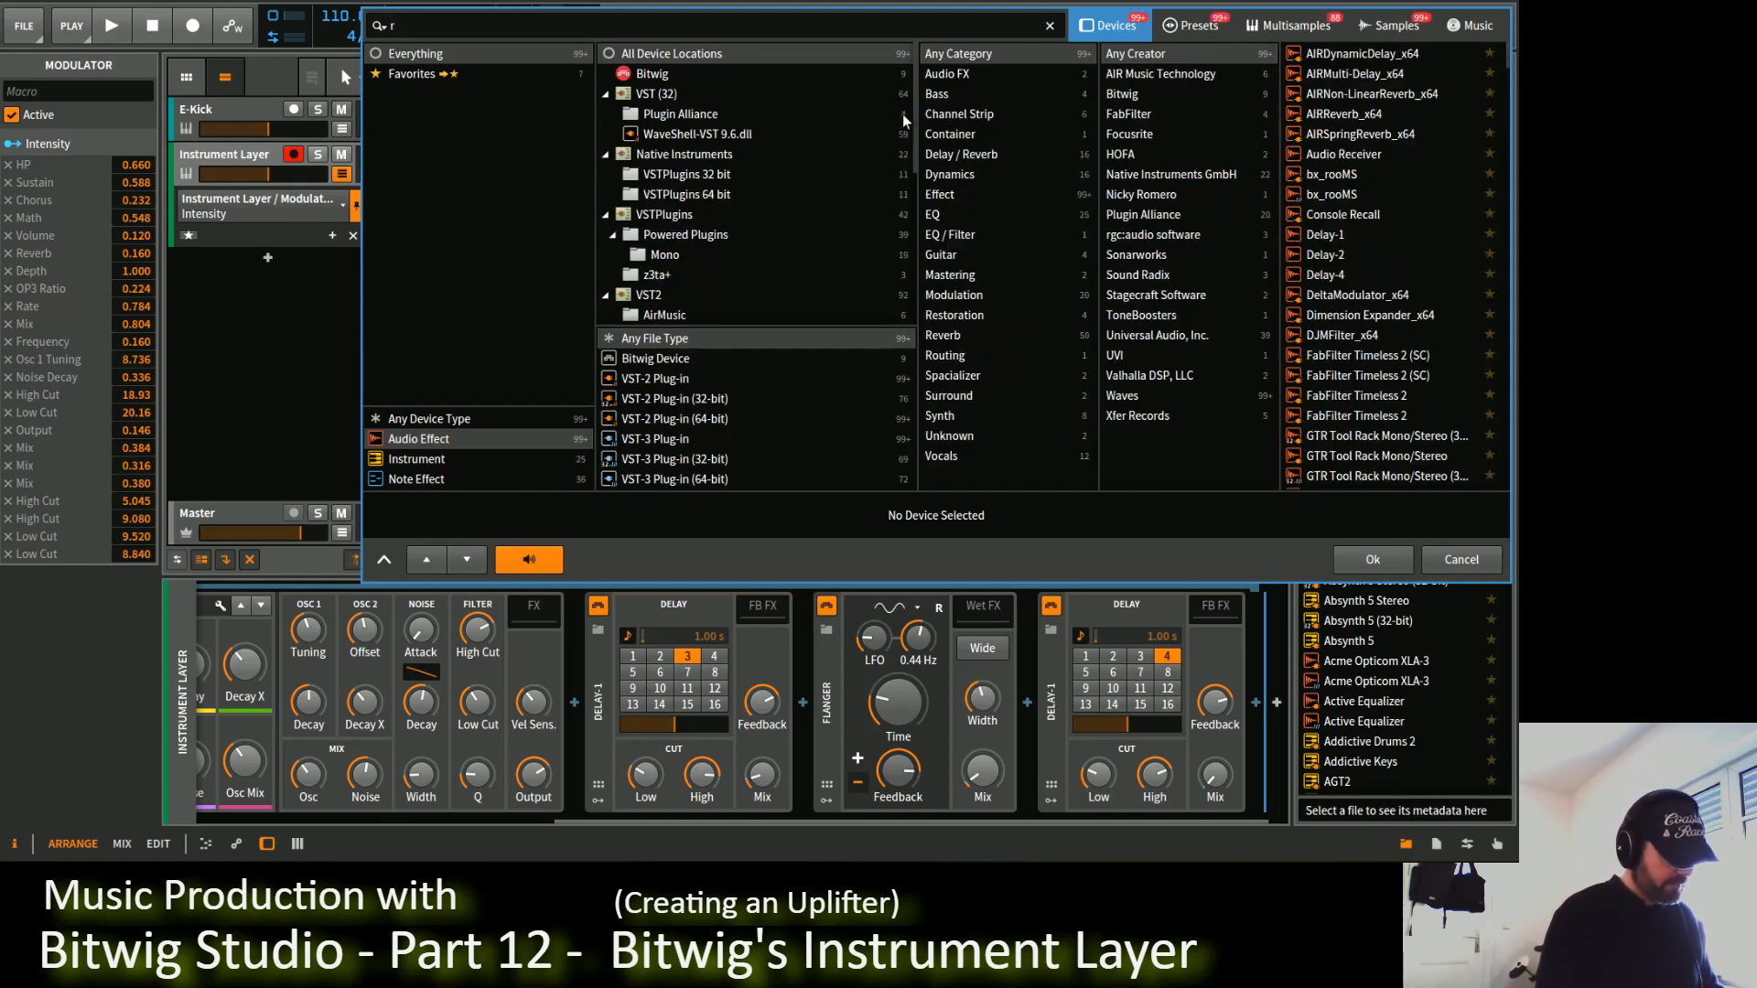
{"action": "type", "text": "everb"}
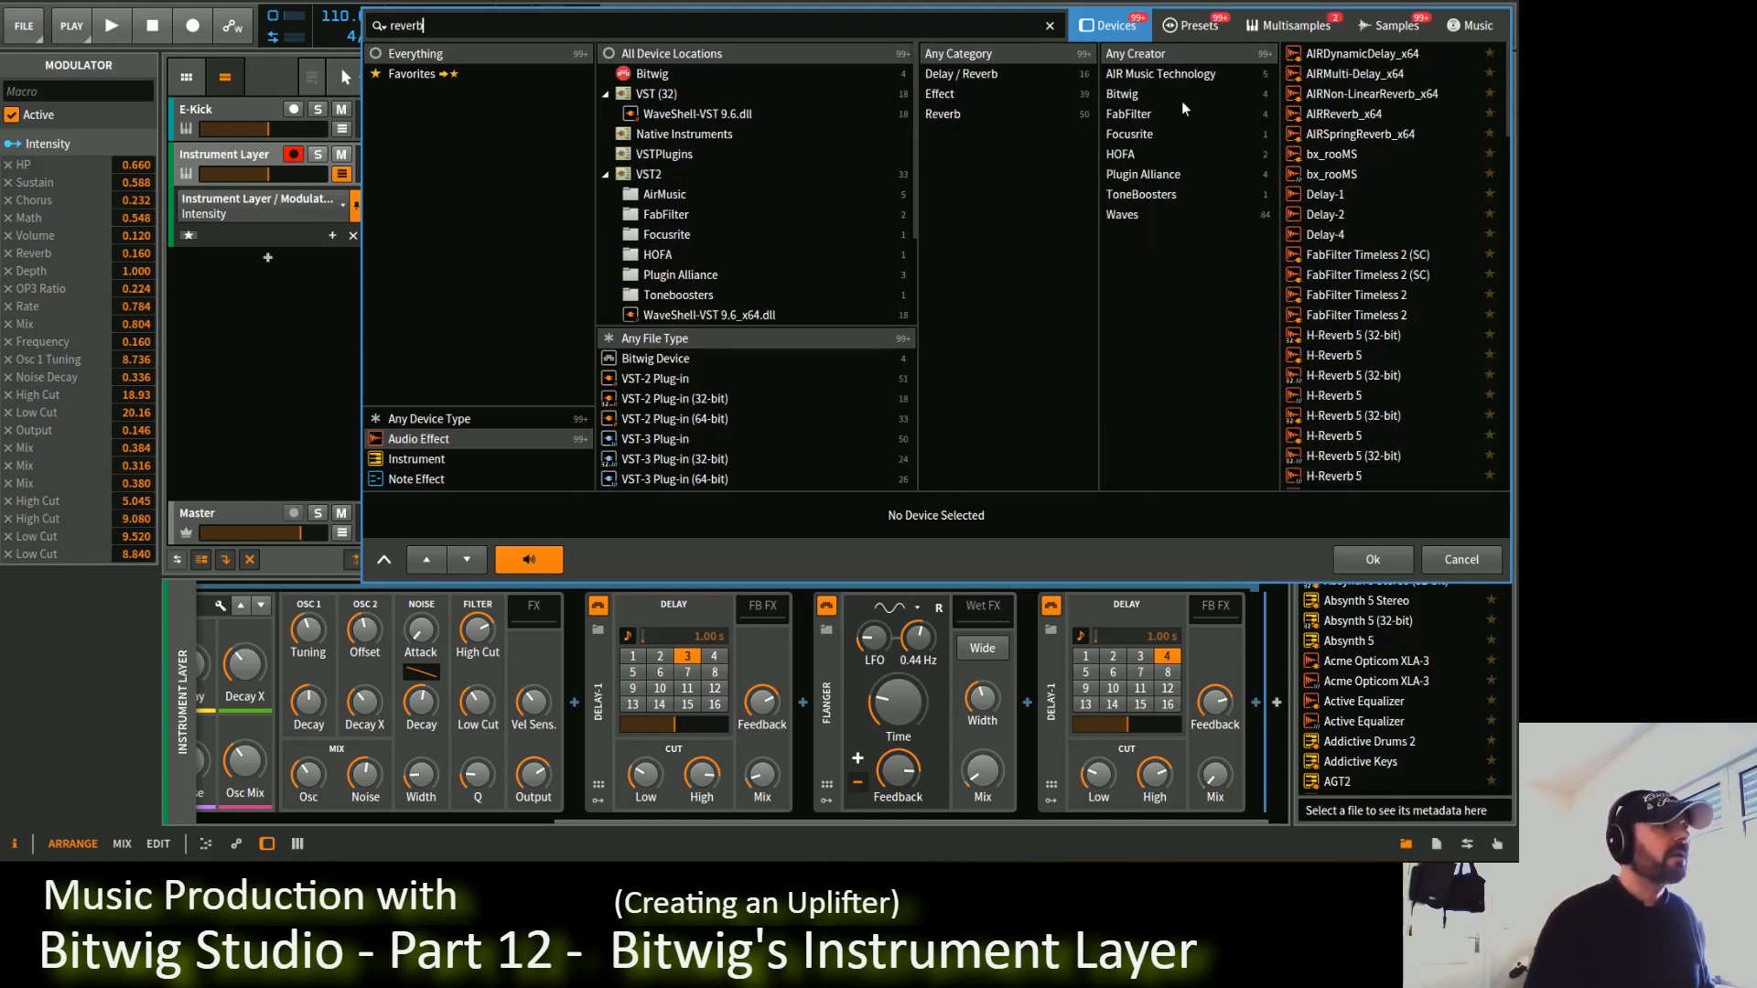
{"action": "left_click", "coordinate": [1190, 99]}
{"action": "double_click", "coordinate": [1336, 109]}
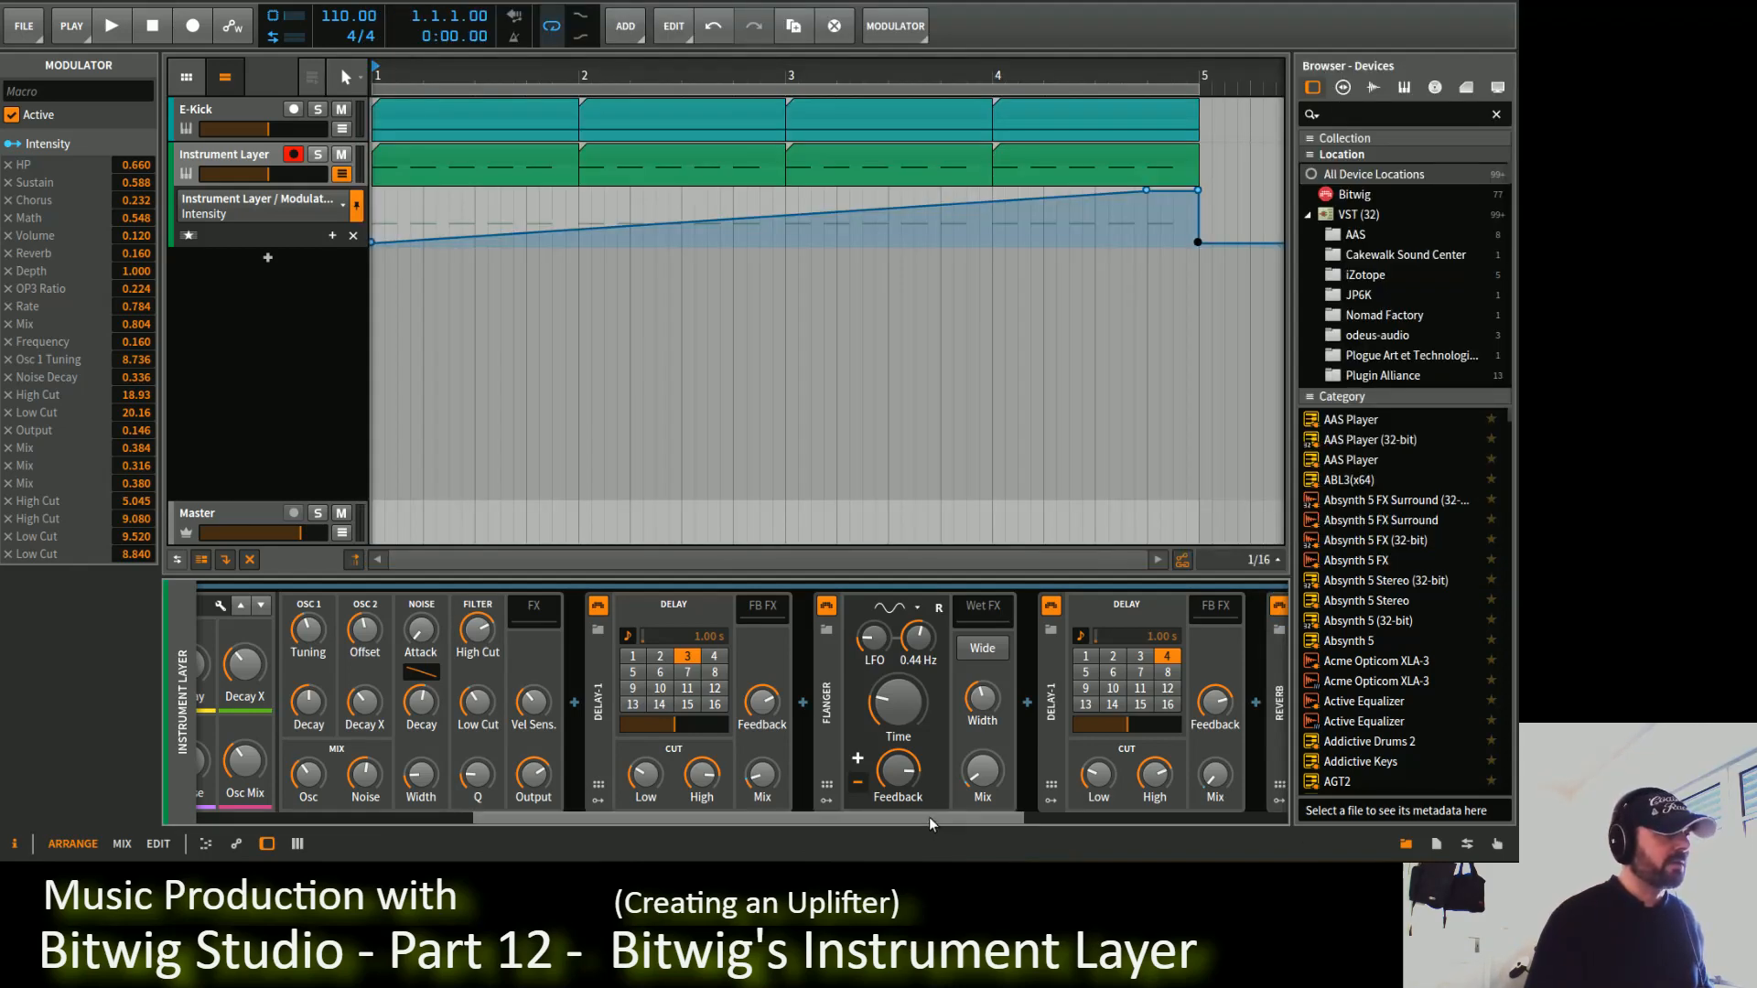
Step: Set the Reverb's Late Mix to about 24.6 % and its Pre-delay to 0.00 ms
{"action": "left_click_drag", "start_coordinate": [930, 816], "coordinate": [1183, 818]}
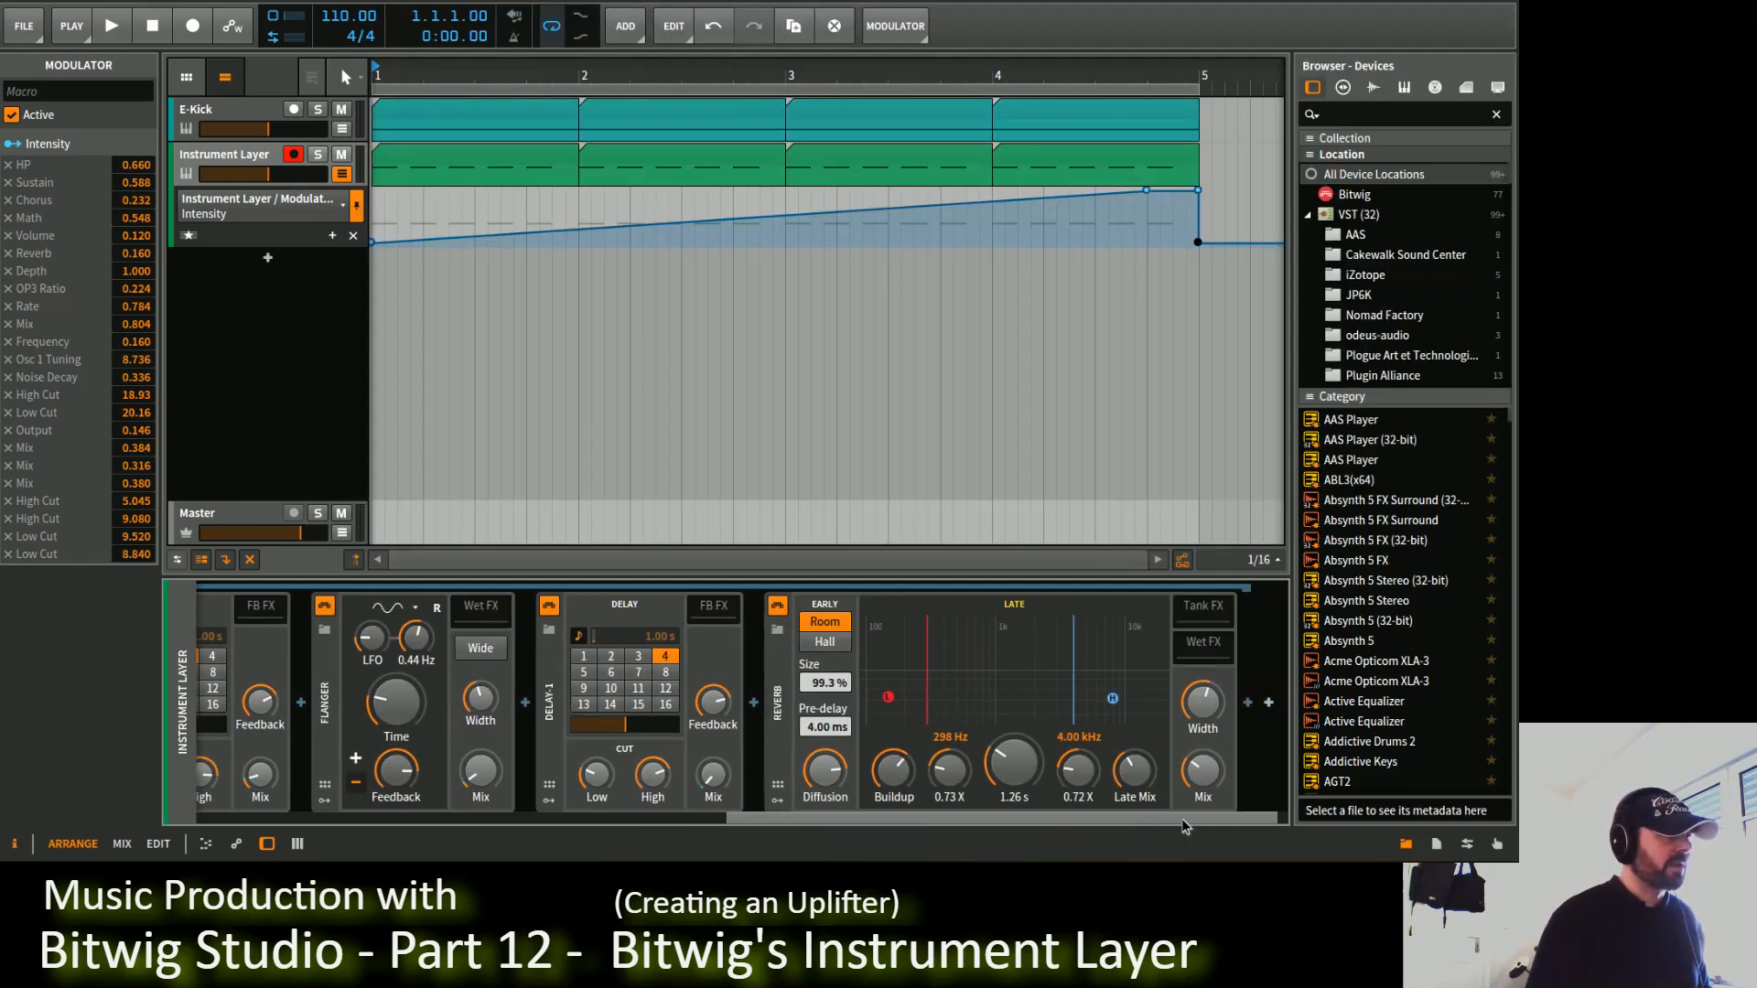
{"action": "left_click", "coordinate": [1135, 780]}
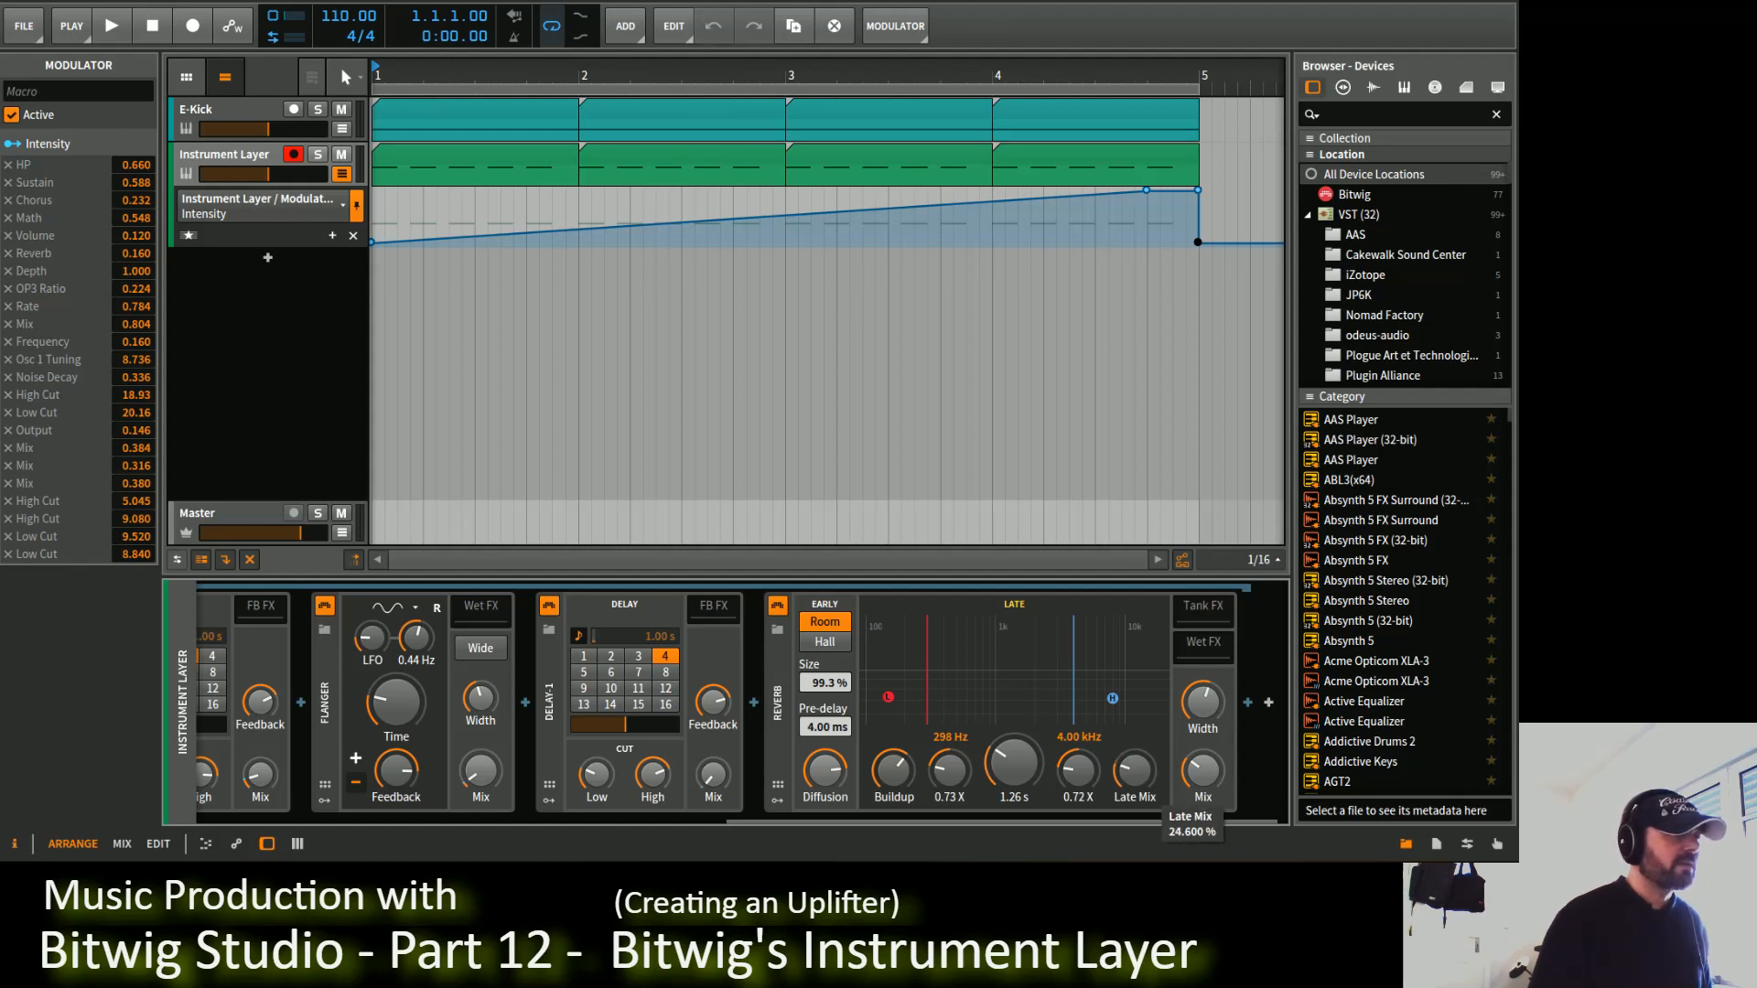
{"action": "left_click_drag", "start_coordinate": [1135, 781], "coordinate": [1135, 787]}
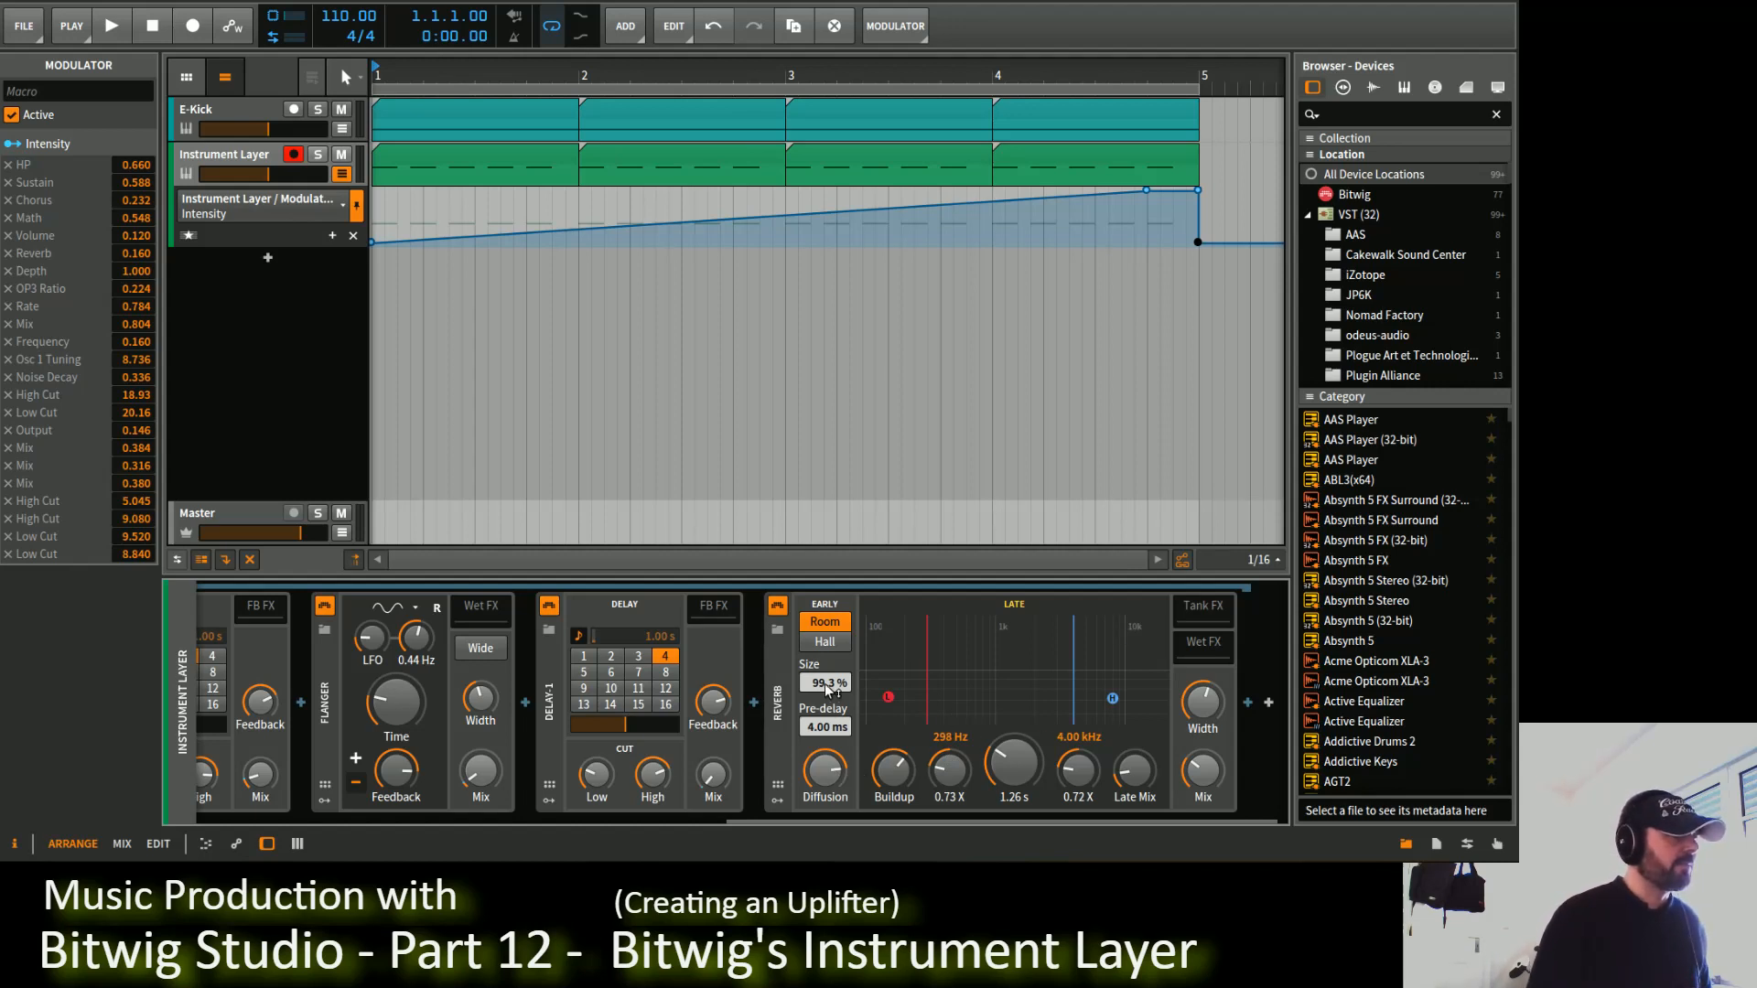
{"action": "left_click_drag", "start_coordinate": [837, 728], "coordinate": [841, 749]}
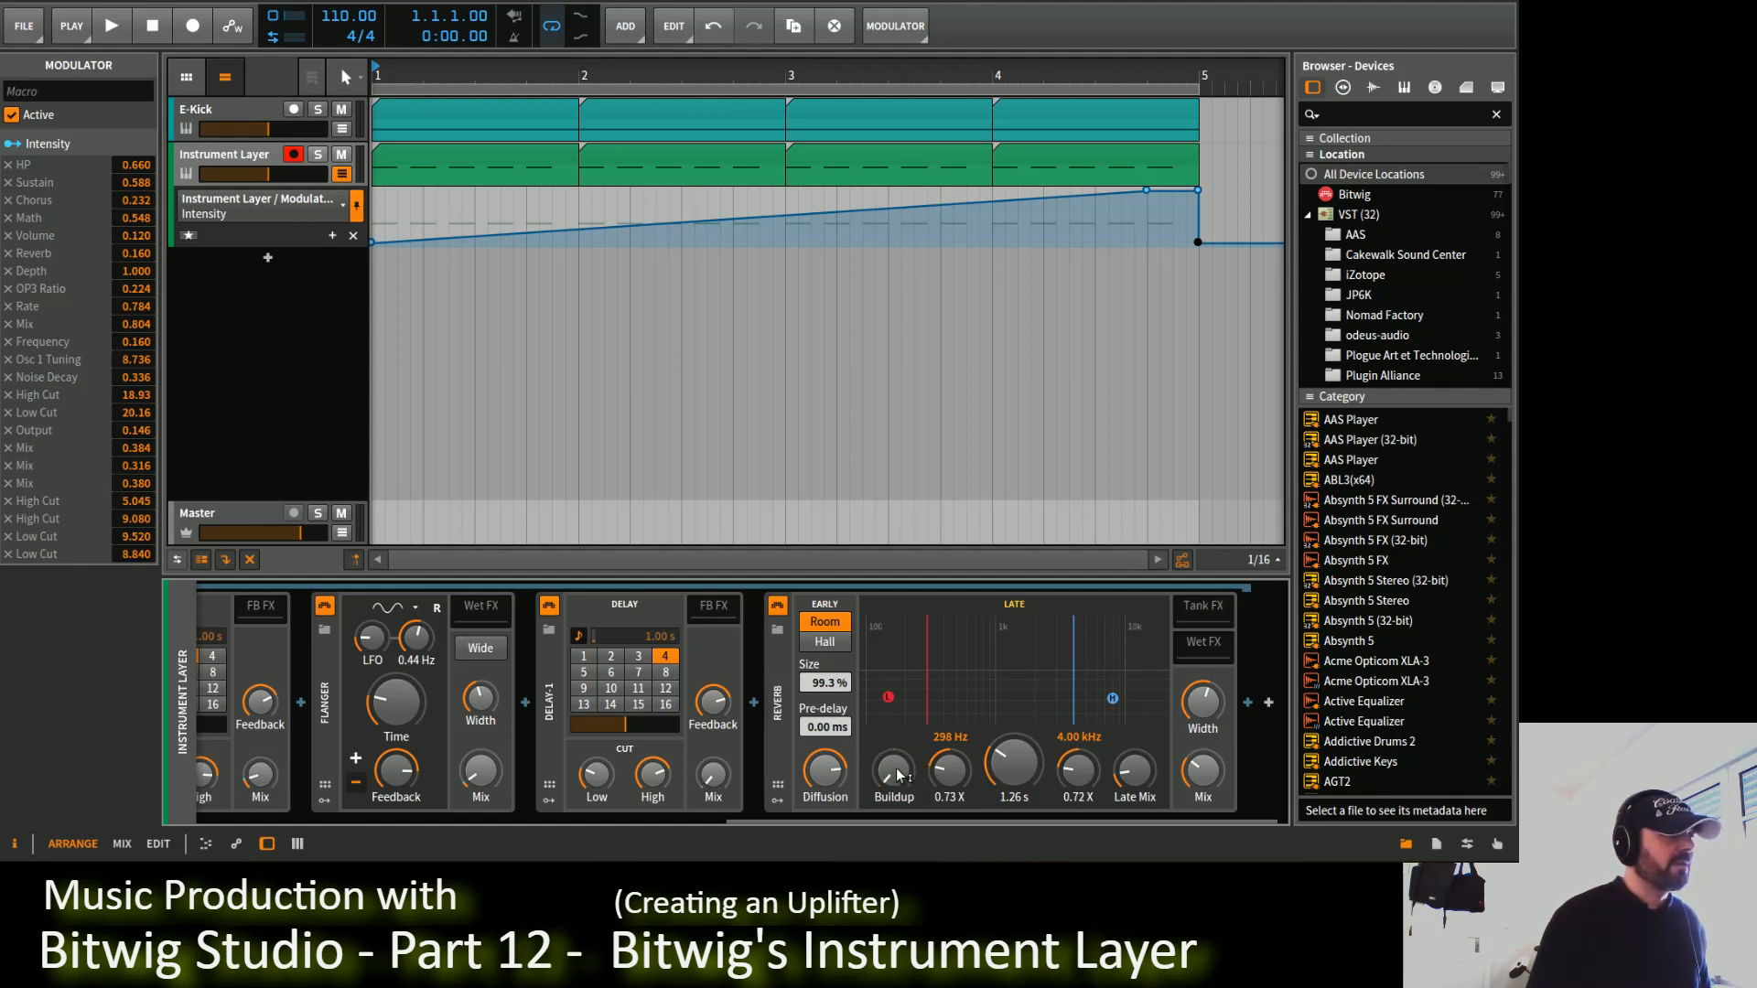
Step: Set the Reverb's Size to 94.0 % and its high decay multiplier to 0.60 X, raising Buildup slightly and lowering Diffusion
{"action": "mouse_move", "coordinate": [897, 776]}
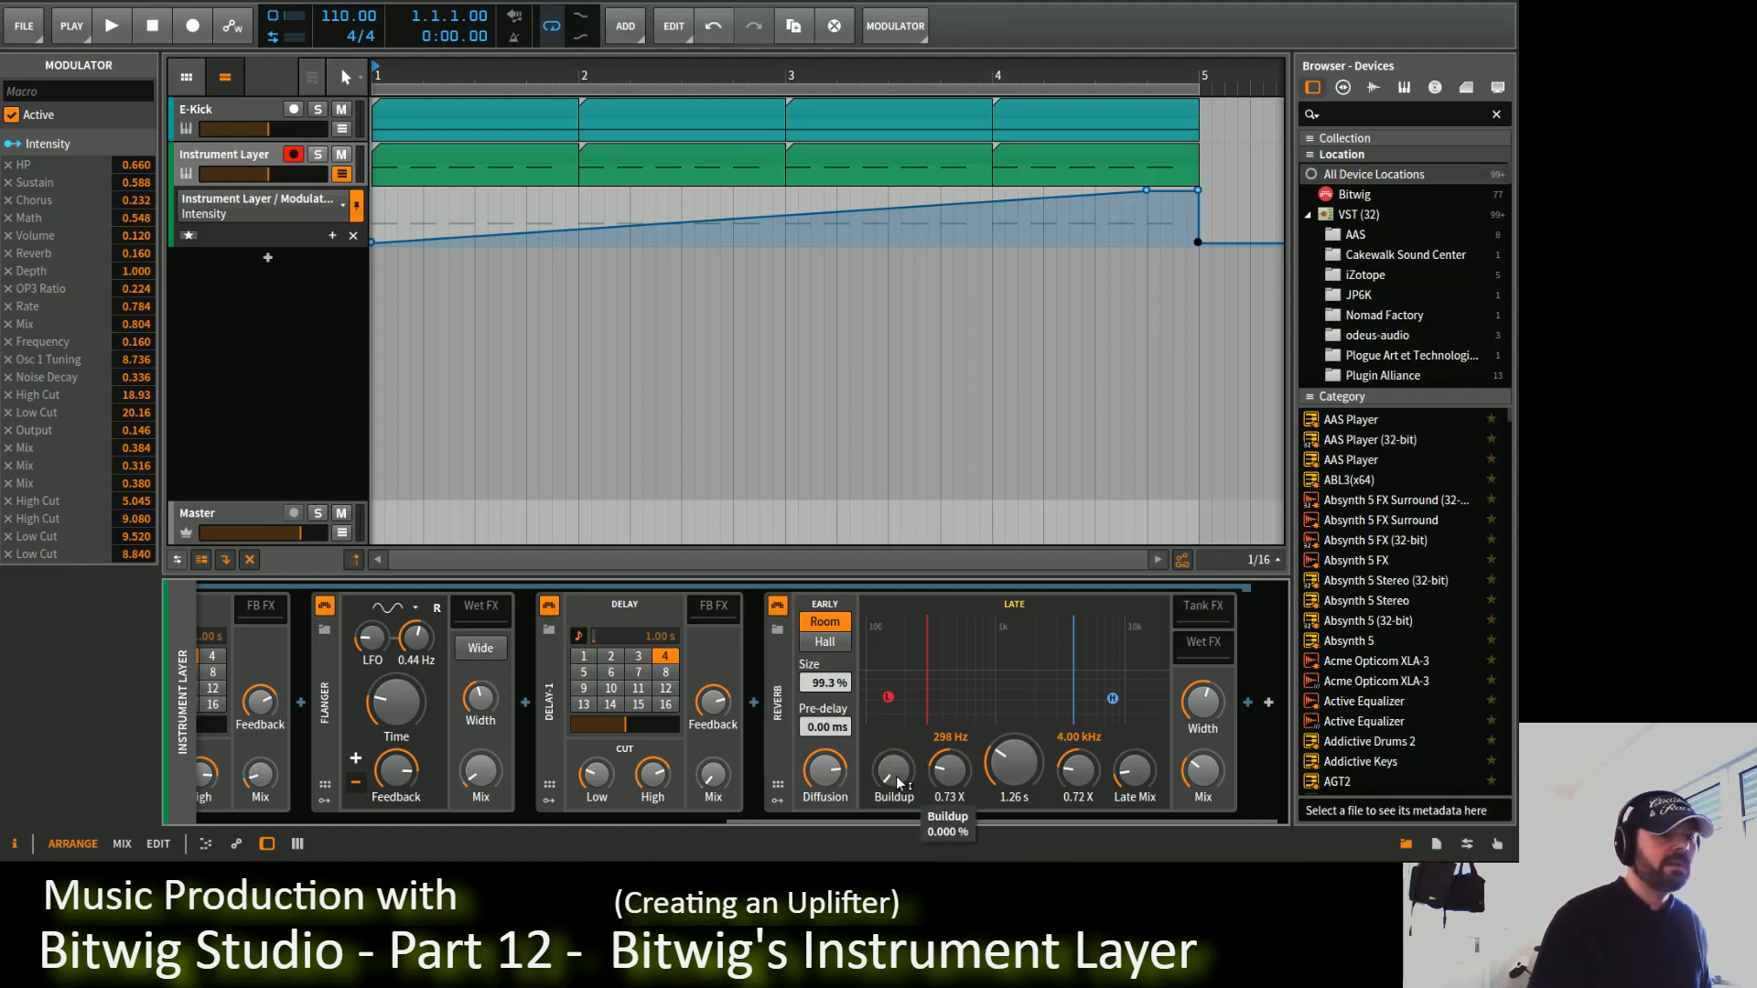
{"action": "left_click_drag", "start_coordinate": [897, 776], "coordinate": [897, 738]}
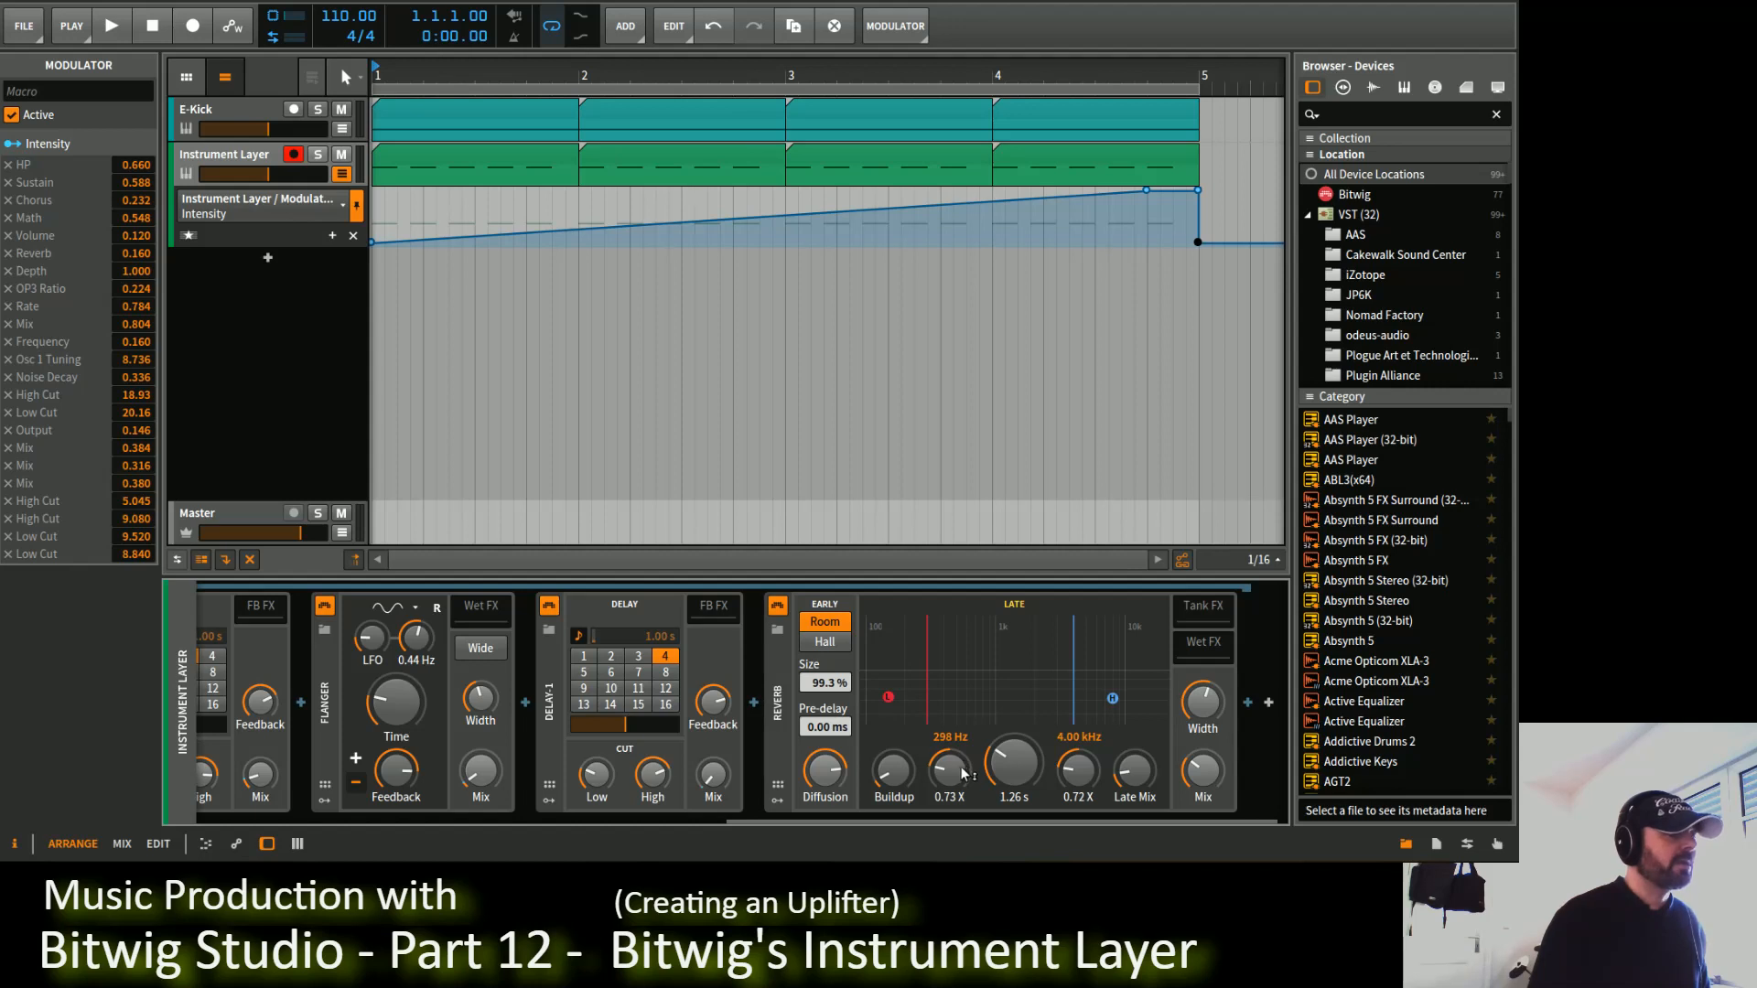
{"action": "left_click_drag", "start_coordinate": [1082, 772], "coordinate": [1083, 771]}
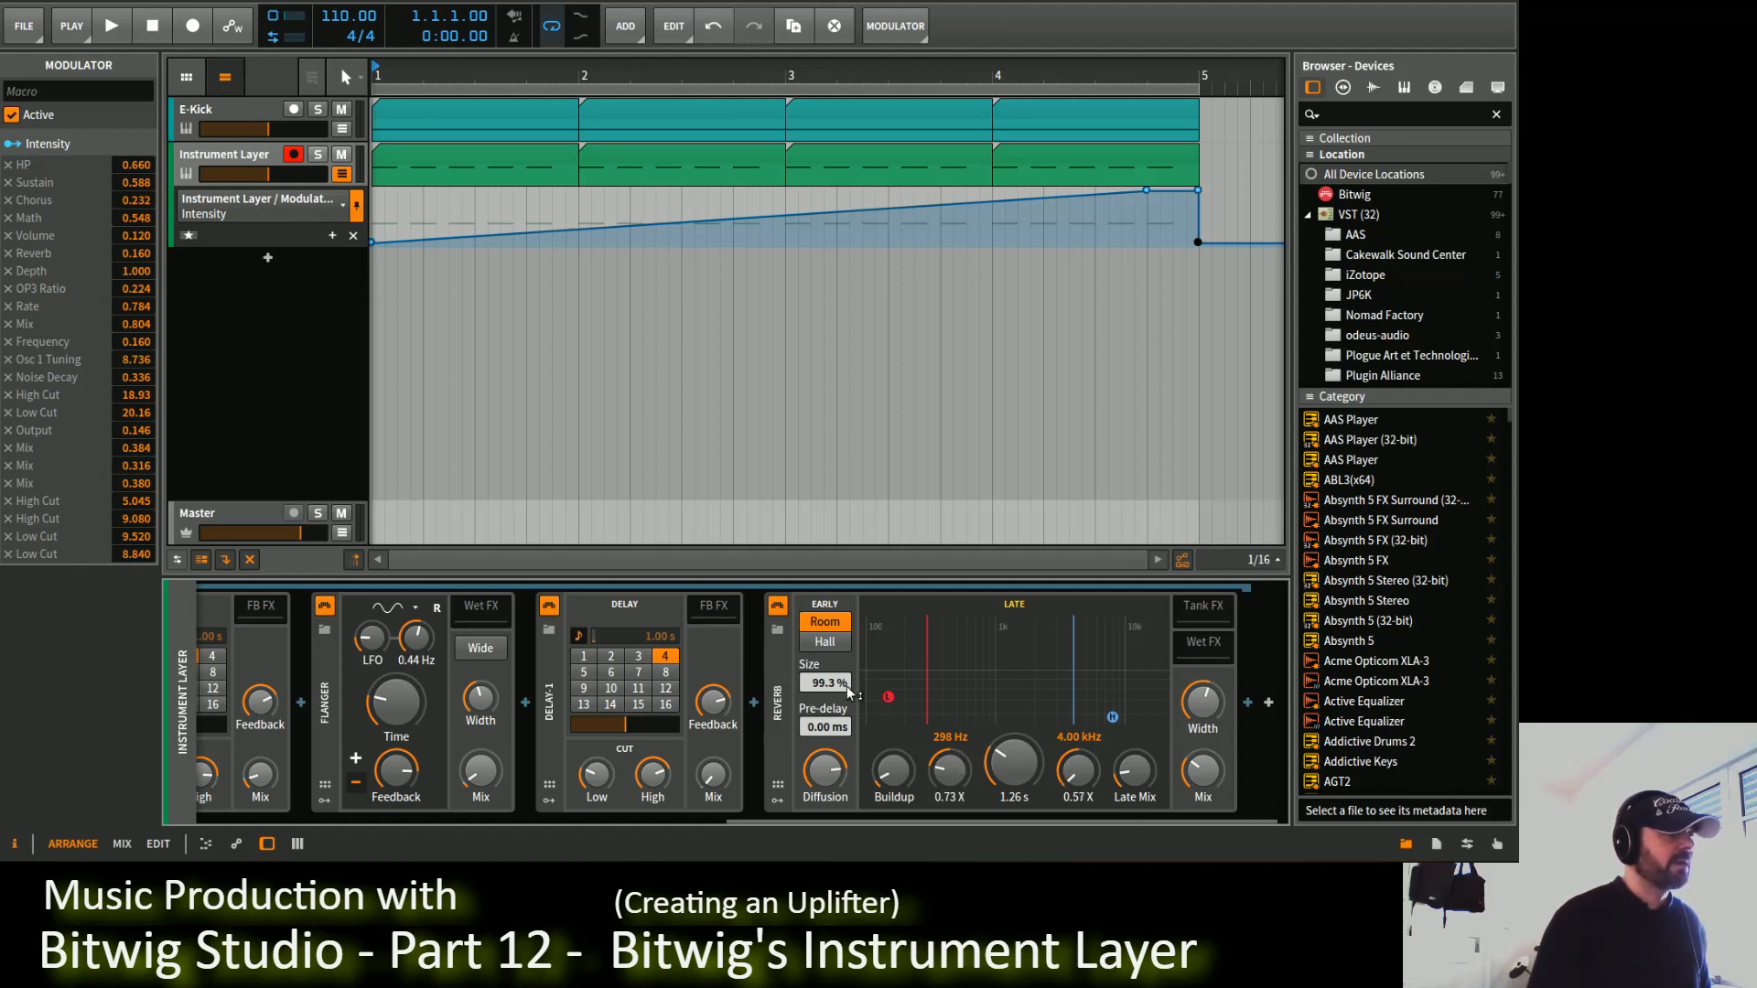
{"action": "left_click_drag", "start_coordinate": [843, 688], "coordinate": [843, 703]}
{"action": "left_click_drag", "start_coordinate": [817, 775], "coordinate": [816, 780]}
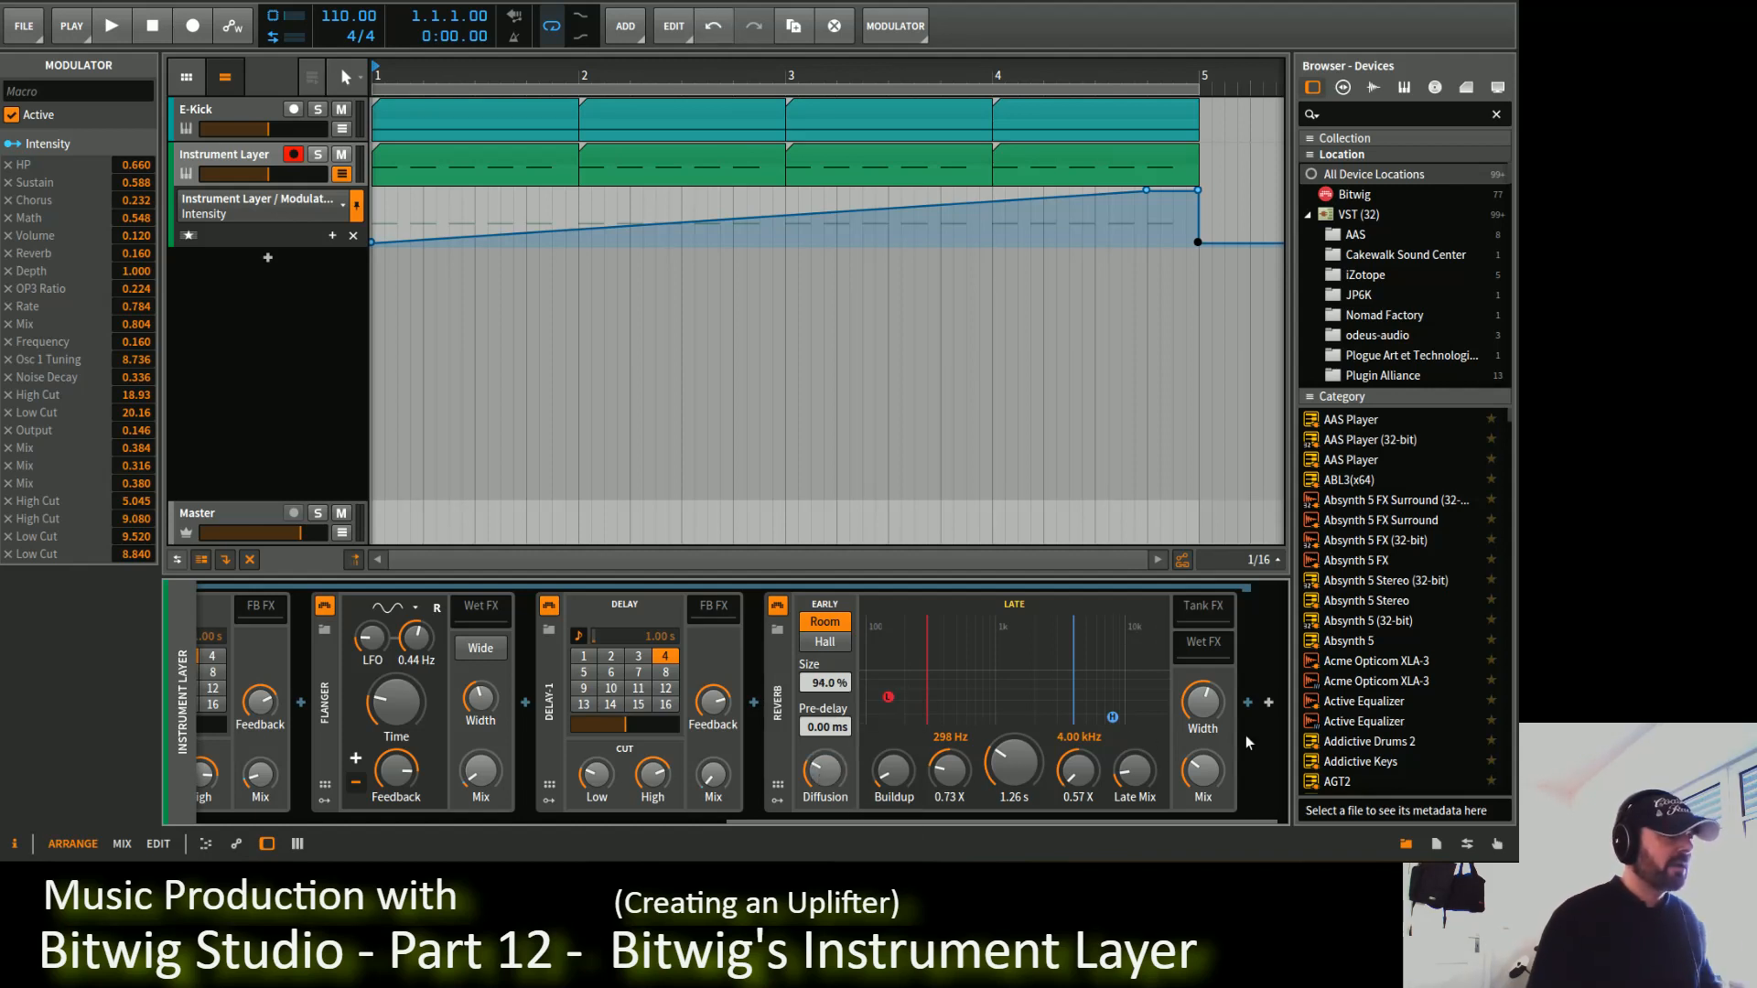
{"action": "mouse_move", "coordinate": [1097, 764]}
{"action": "left_mouse_down"}
{"action": "mouse_move", "coordinate": [1097, 731]}
{"action": "mouse_move", "coordinate": [1098, 774]}
{"action": "mouse_move", "coordinate": [975, 818]}
{"action": "mouse_move", "coordinate": [1045, 828]}
{"action": "left_mouse_up"}
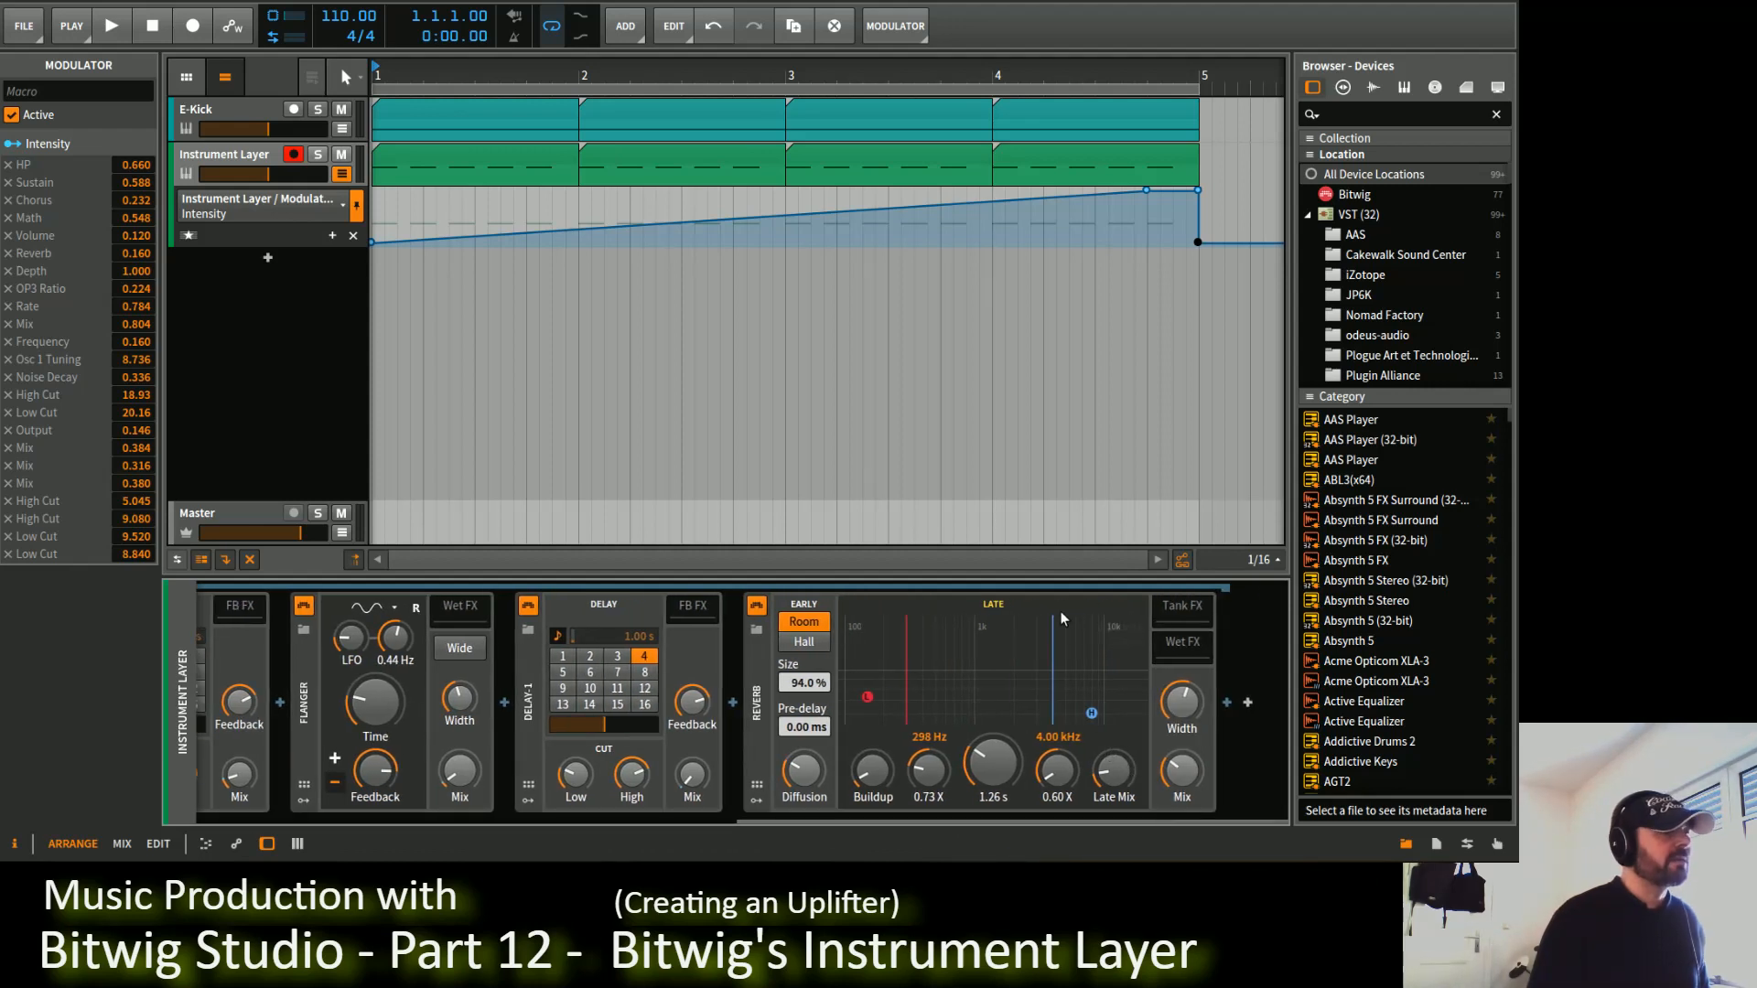
Step: Map Intensity to the Reverb's Hi X at 0.298 and to its Mix at 0.220
{"action": "left_click_drag", "start_coordinate": [1187, 776], "coordinate": [577, 817]}
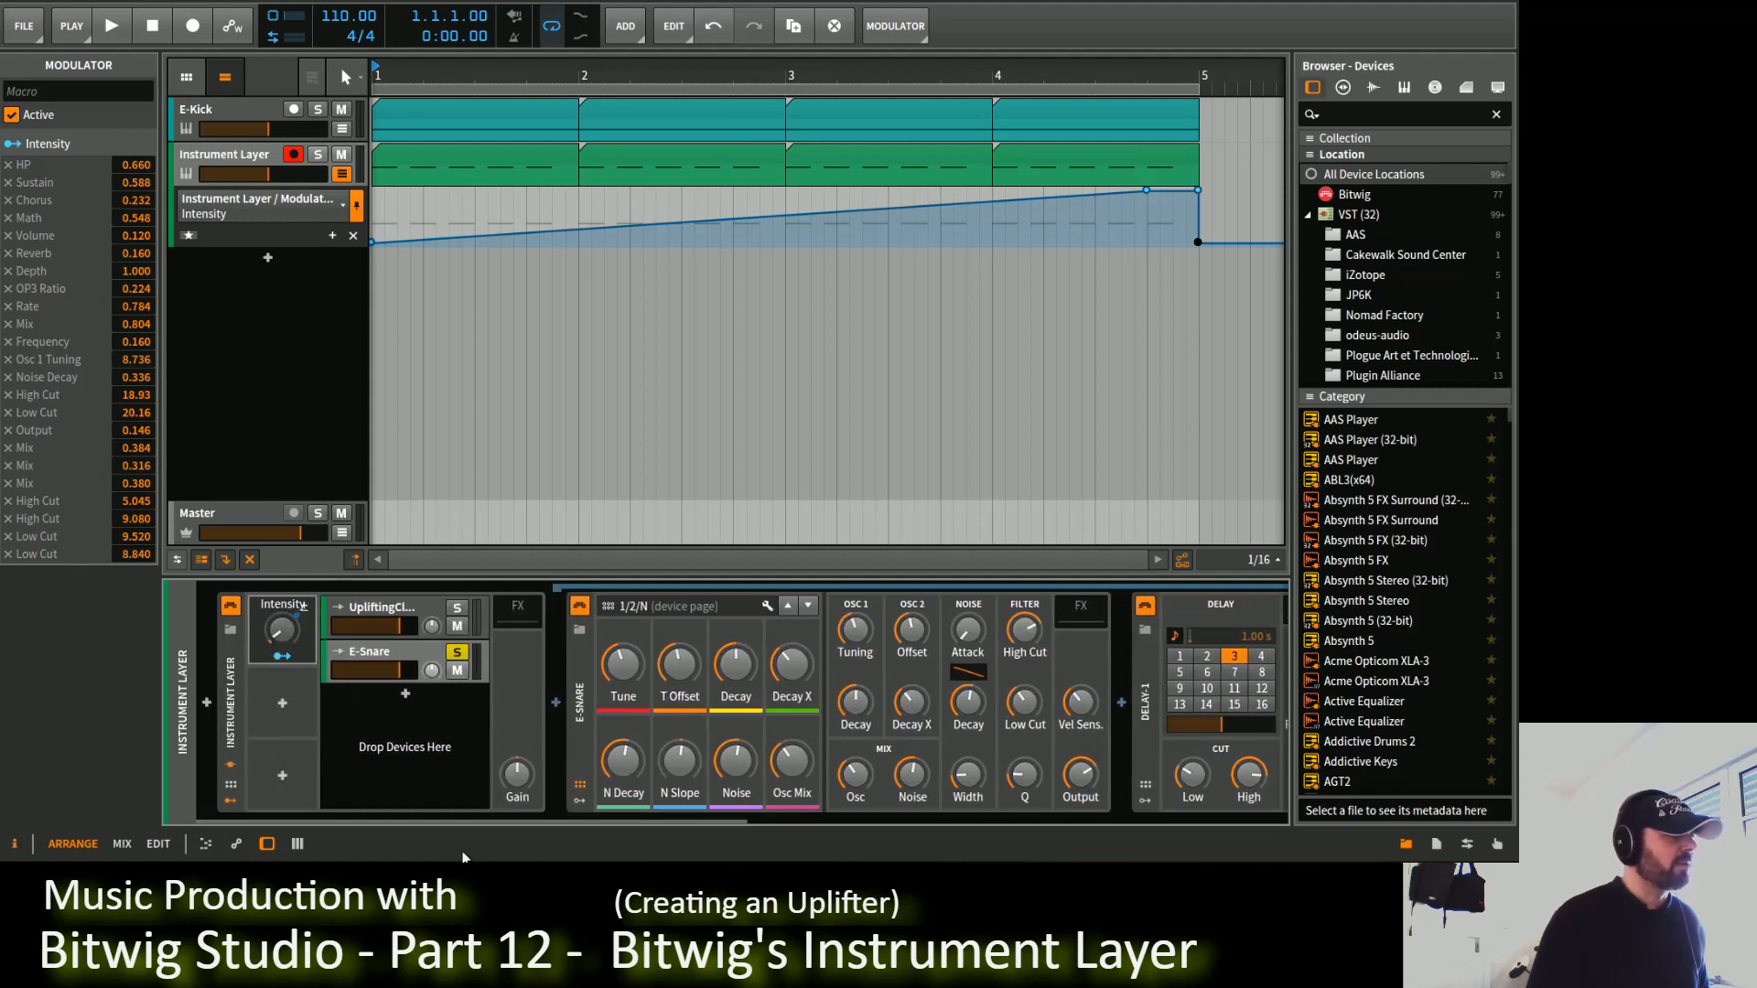
{"action": "left_click", "coordinate": [286, 657]}
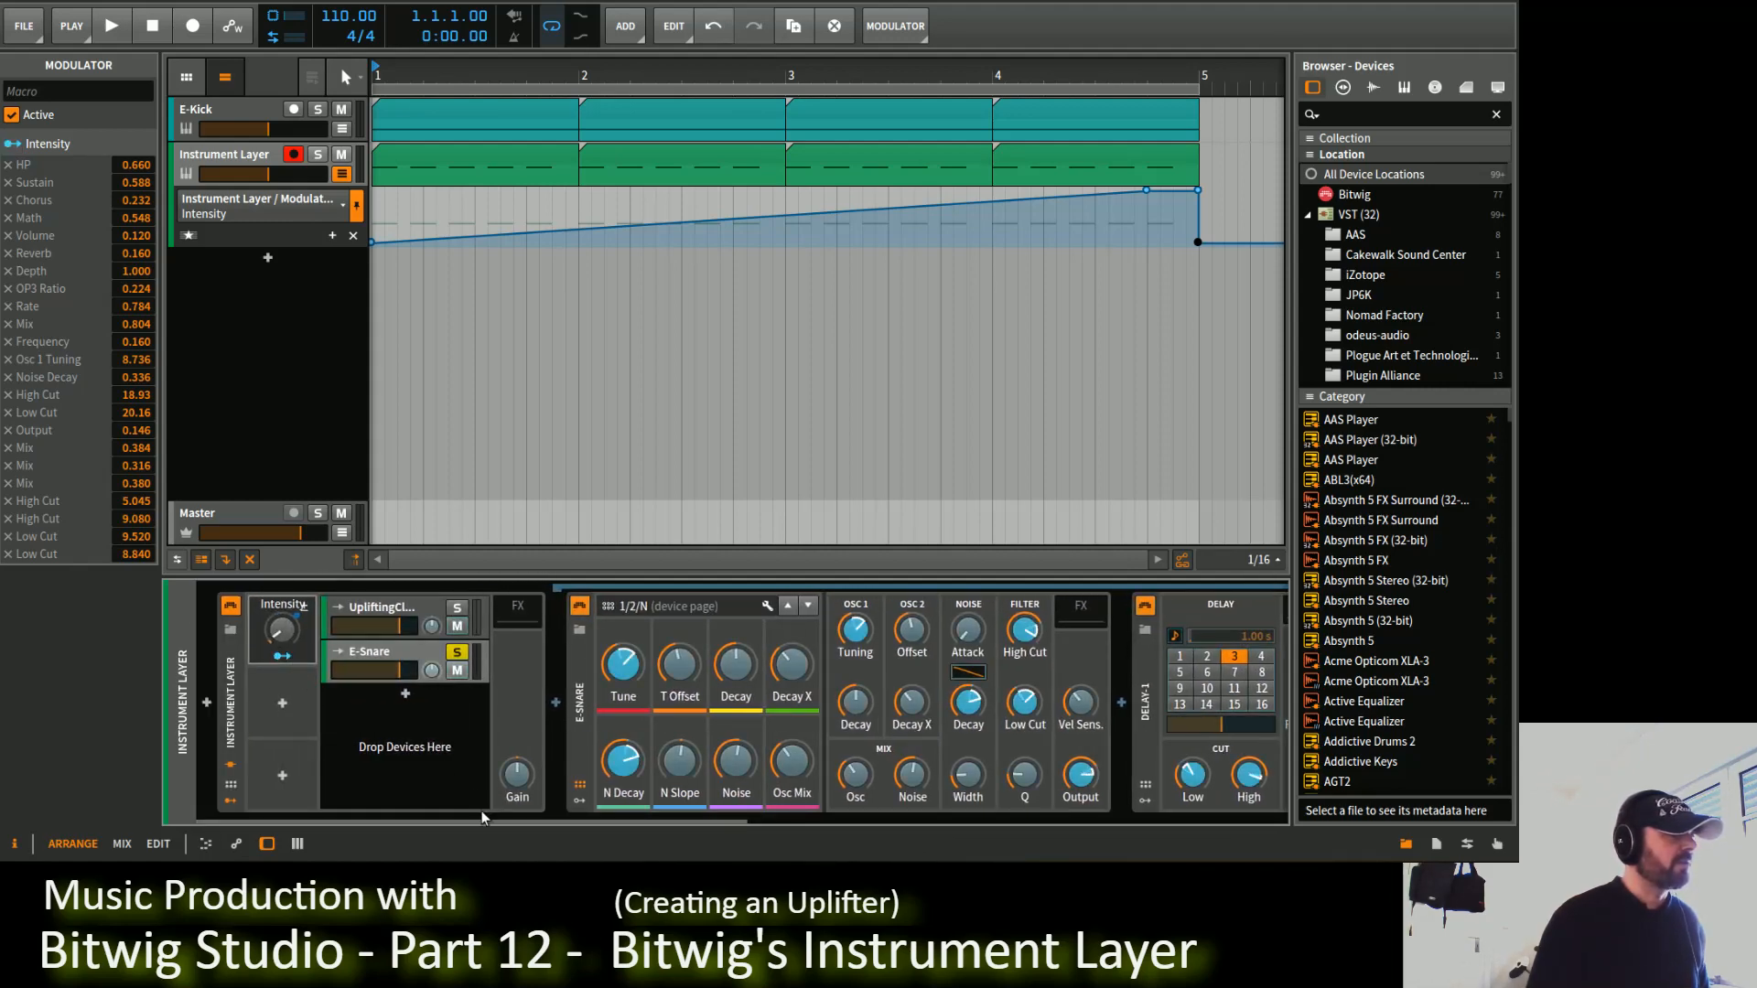
{"action": "scroll", "coordinate": [990, 804], "scroll_direction": "right", "scroll_amount": 8}
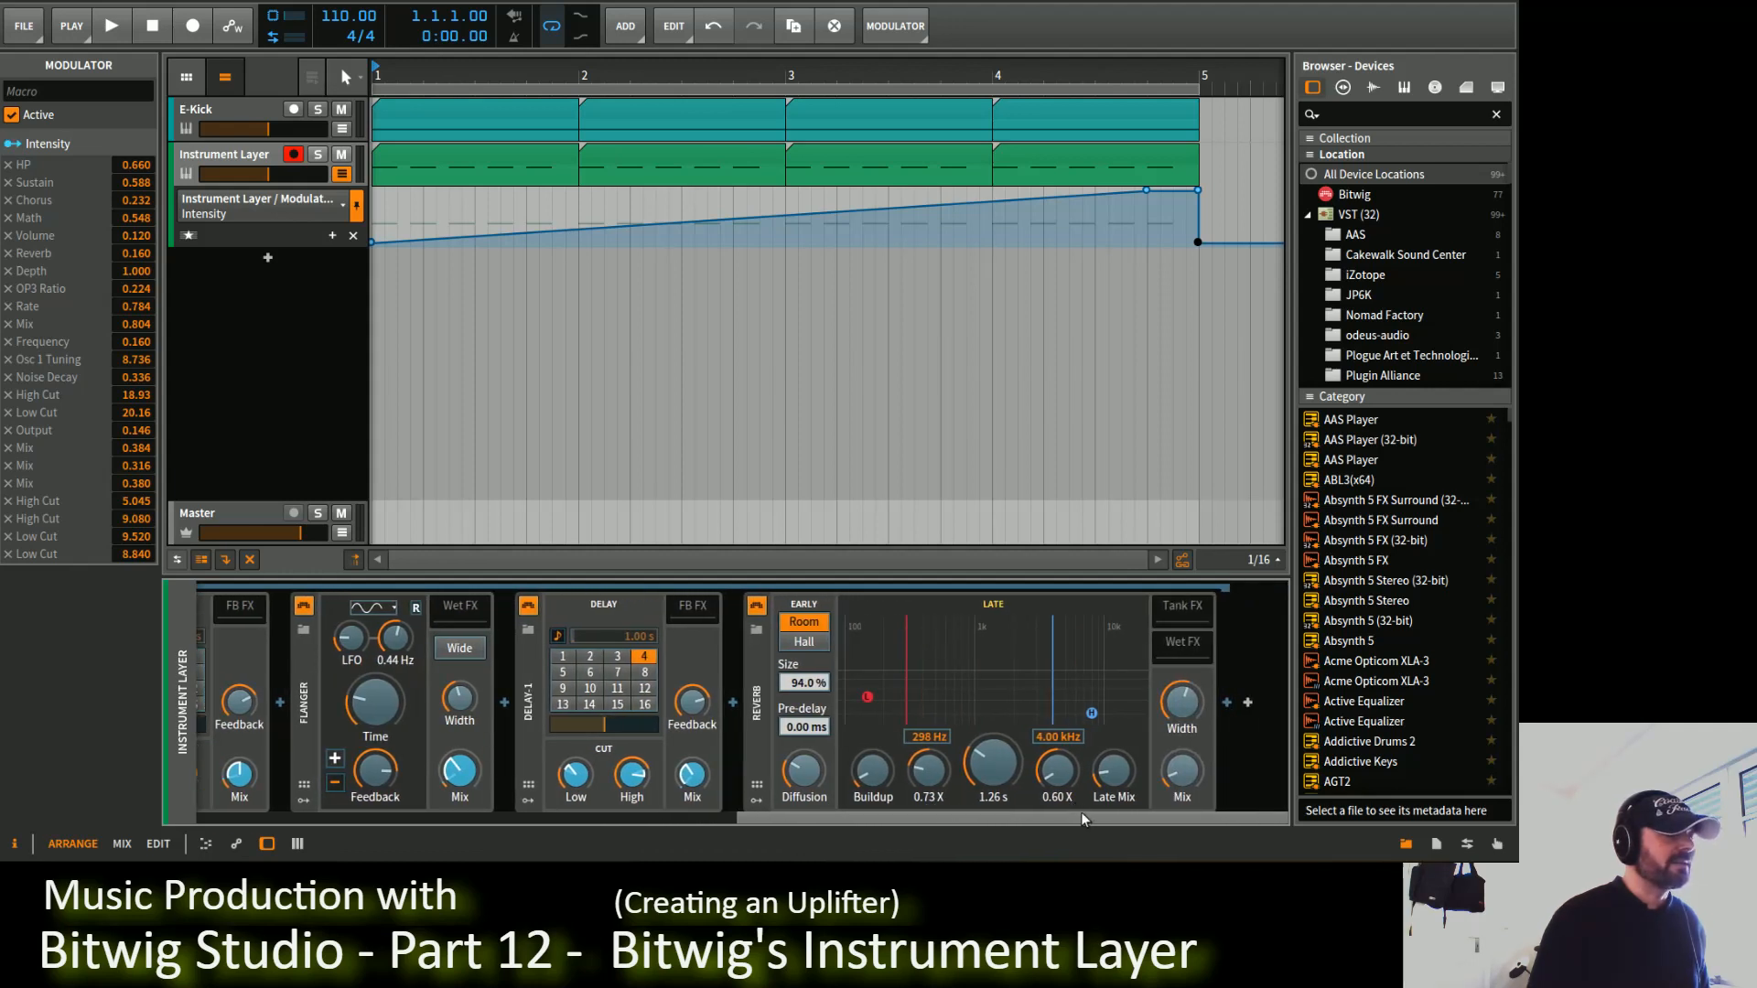
{"action": "left_click_drag", "start_coordinate": [1057, 770], "coordinate": [1057, 742]}
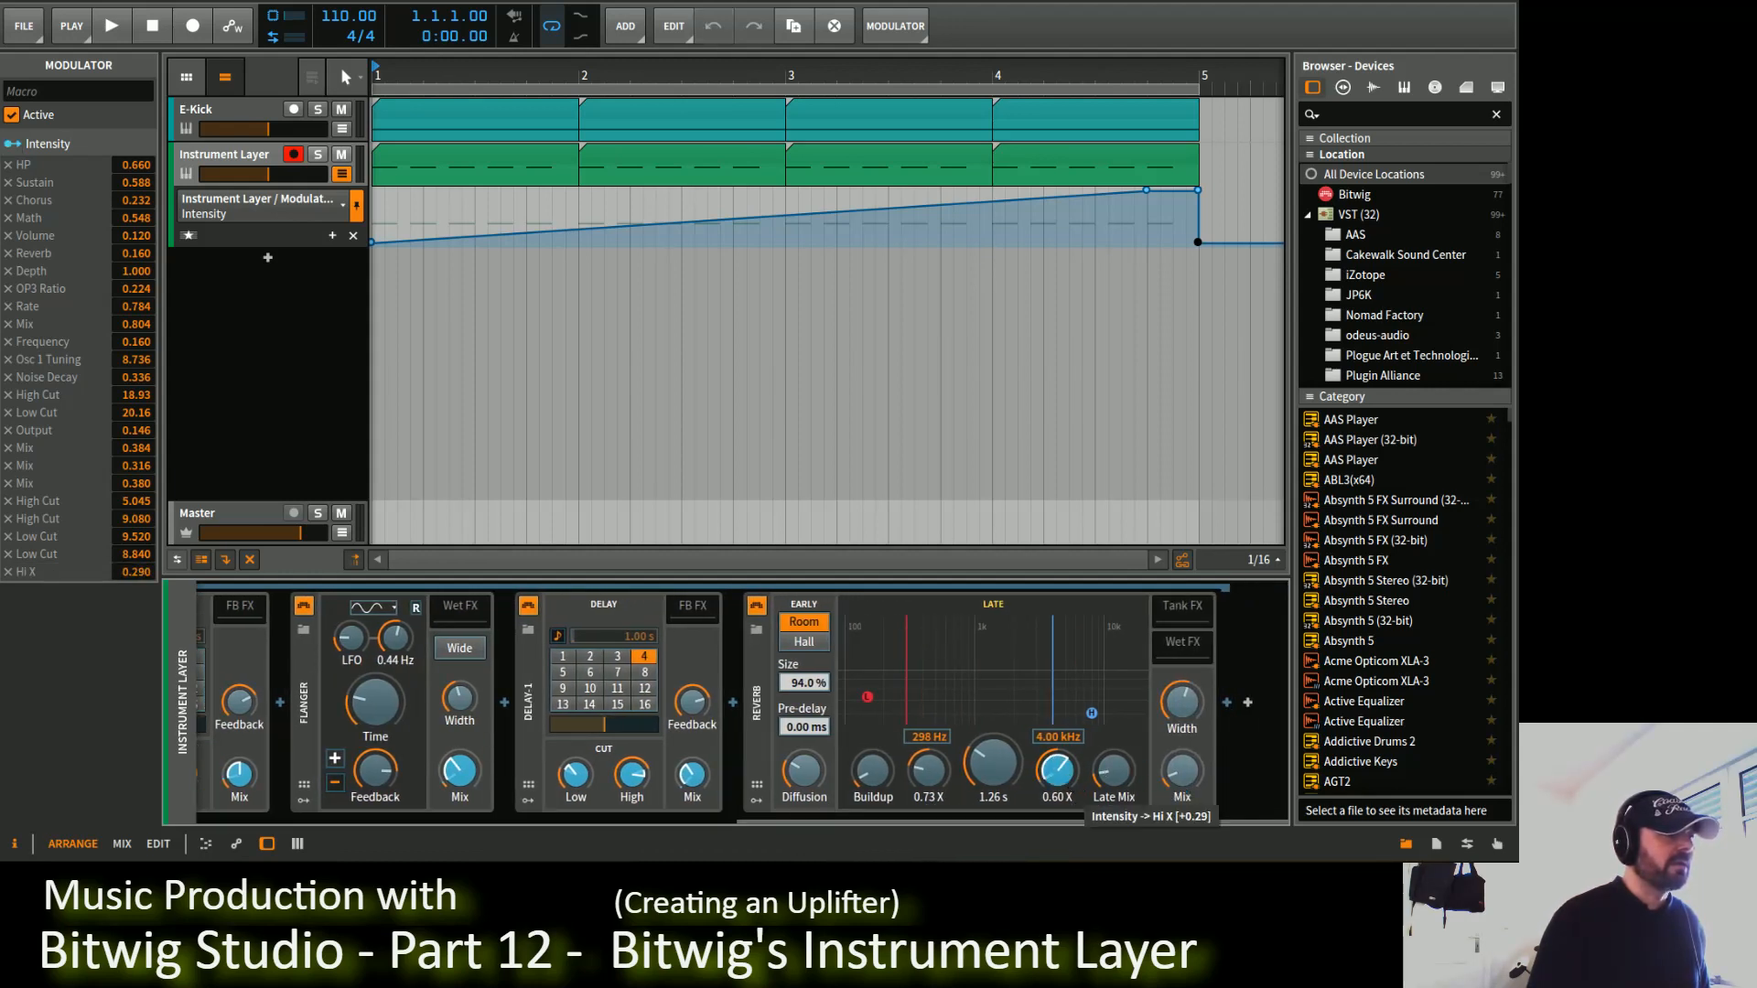
{"action": "left_click_drag", "start_coordinate": [1181, 773], "coordinate": [1181, 754]}
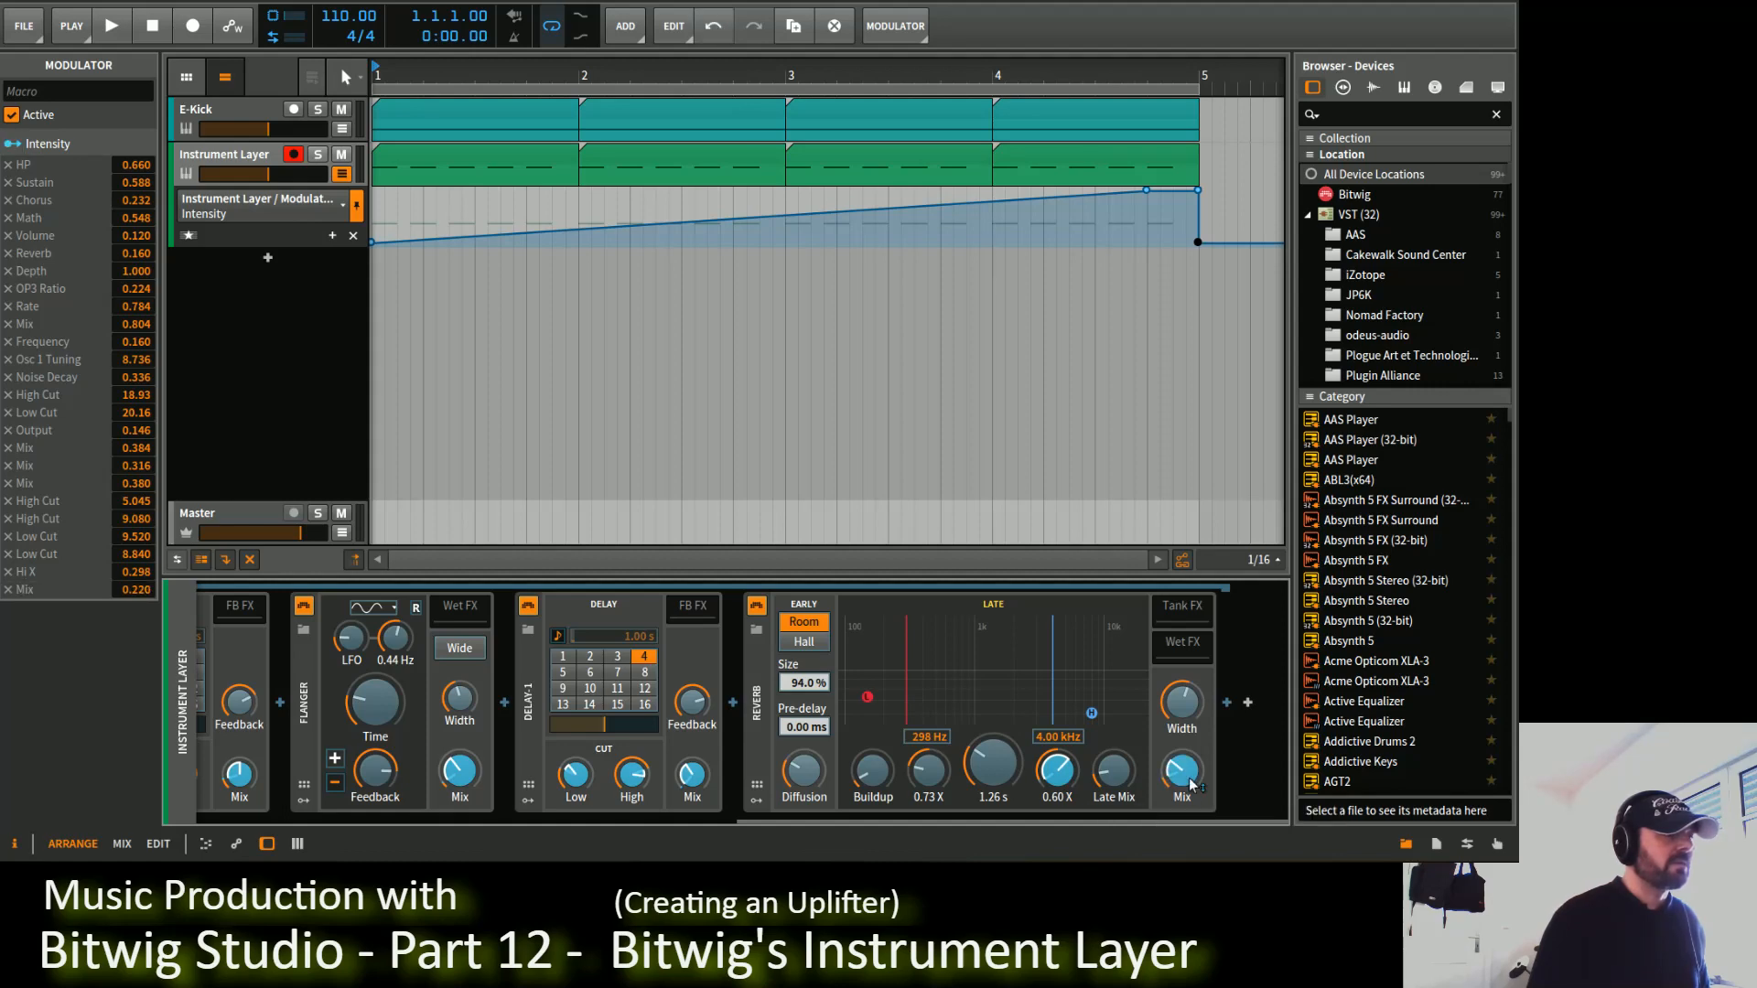
Step: Audition the E-Snare layer through the loop with the Reverb modulated by Intensity
{"action": "left_click_drag", "start_coordinate": [1029, 815], "coordinate": [430, 828]}
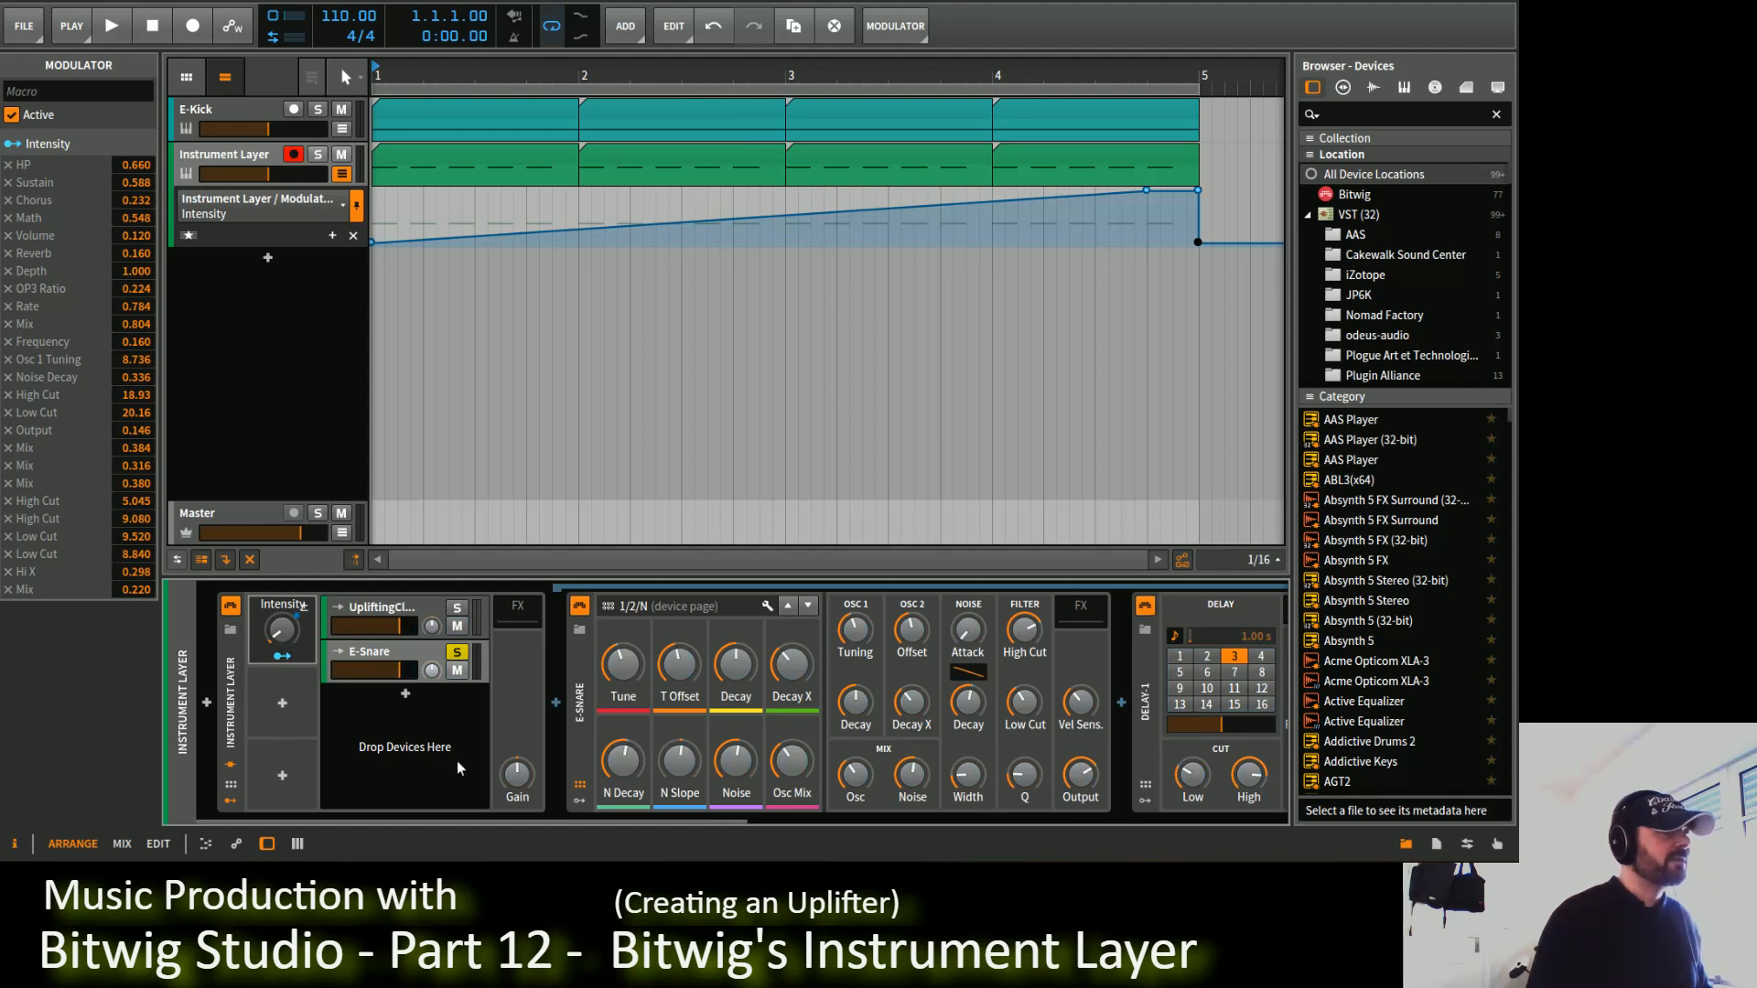
{"action": "key", "text": "space"}
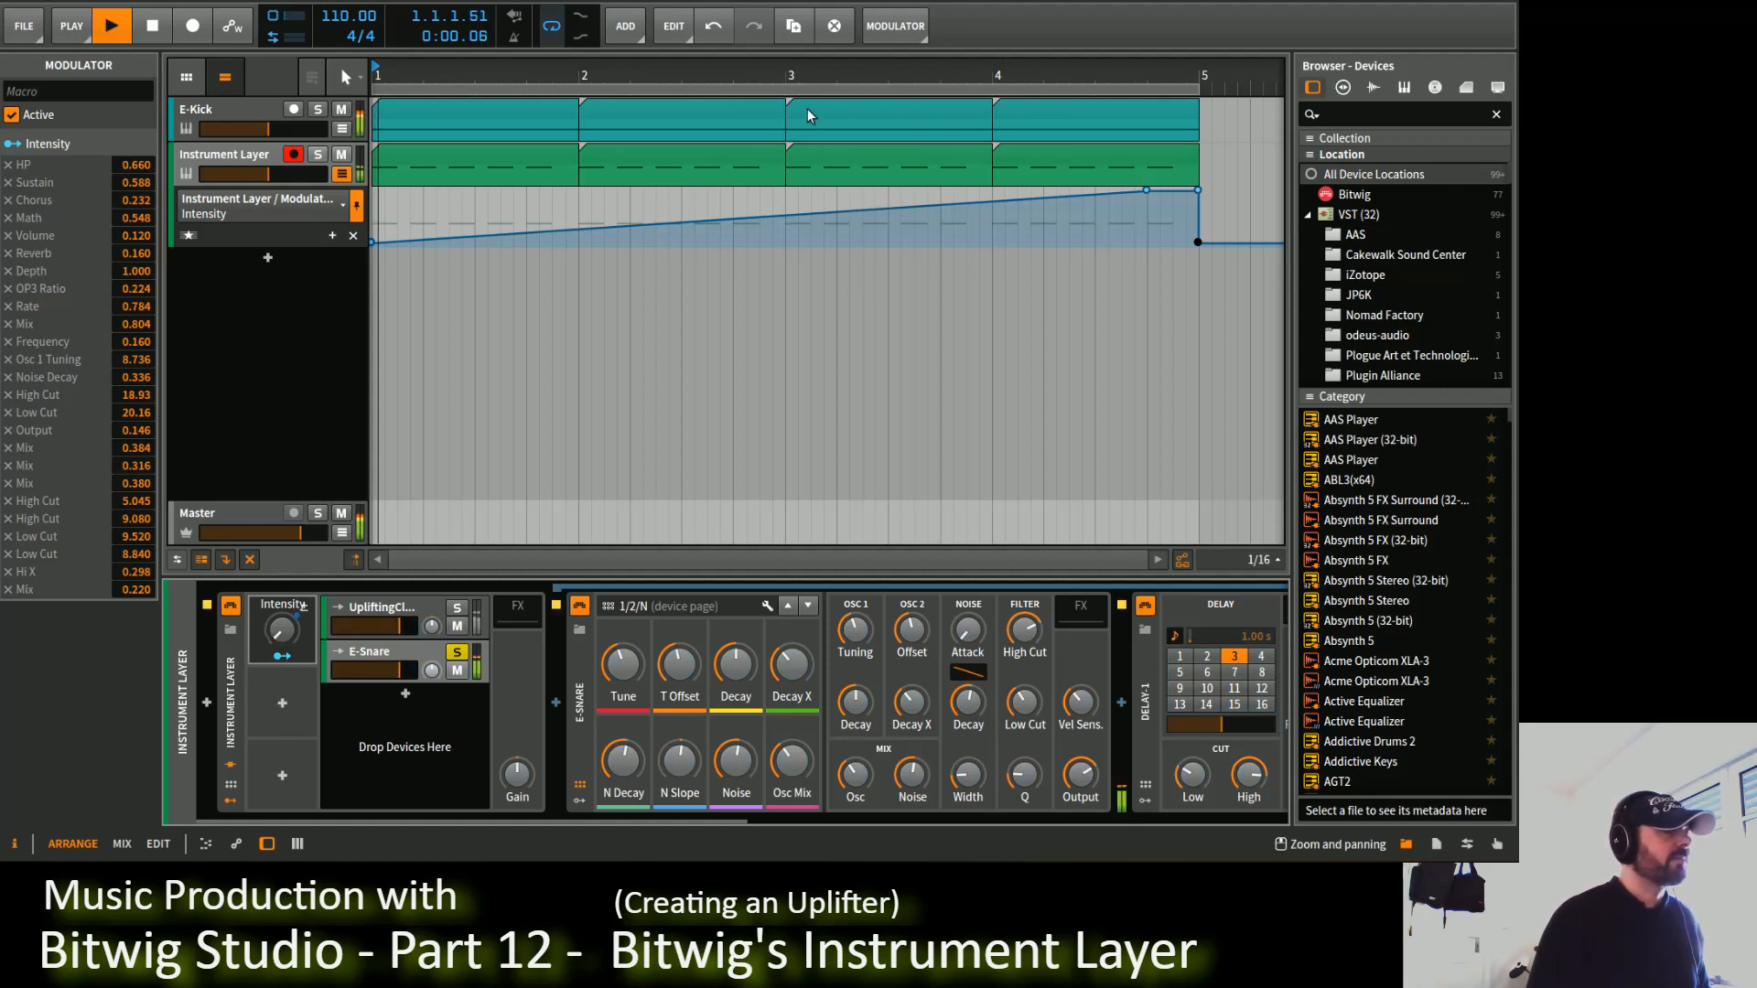
{"action": "left_click_drag", "start_coordinate": [695, 816], "coordinate": [1293, 831]}
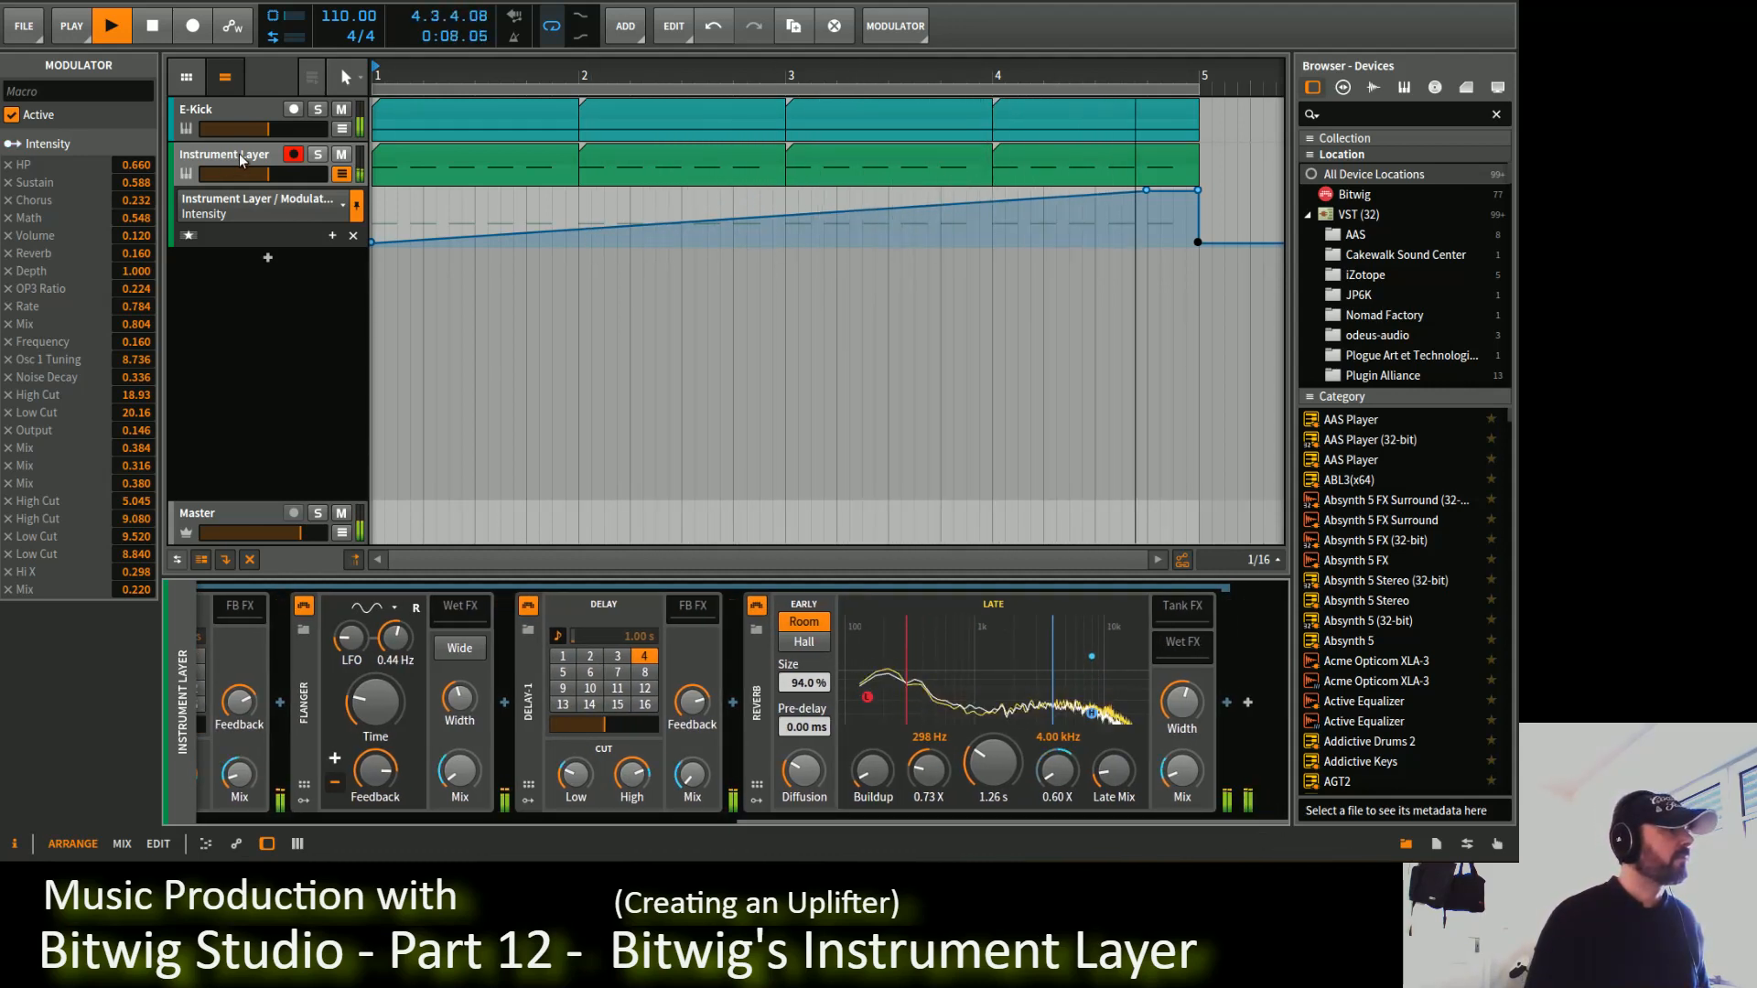
{"action": "key", "text": "space"}
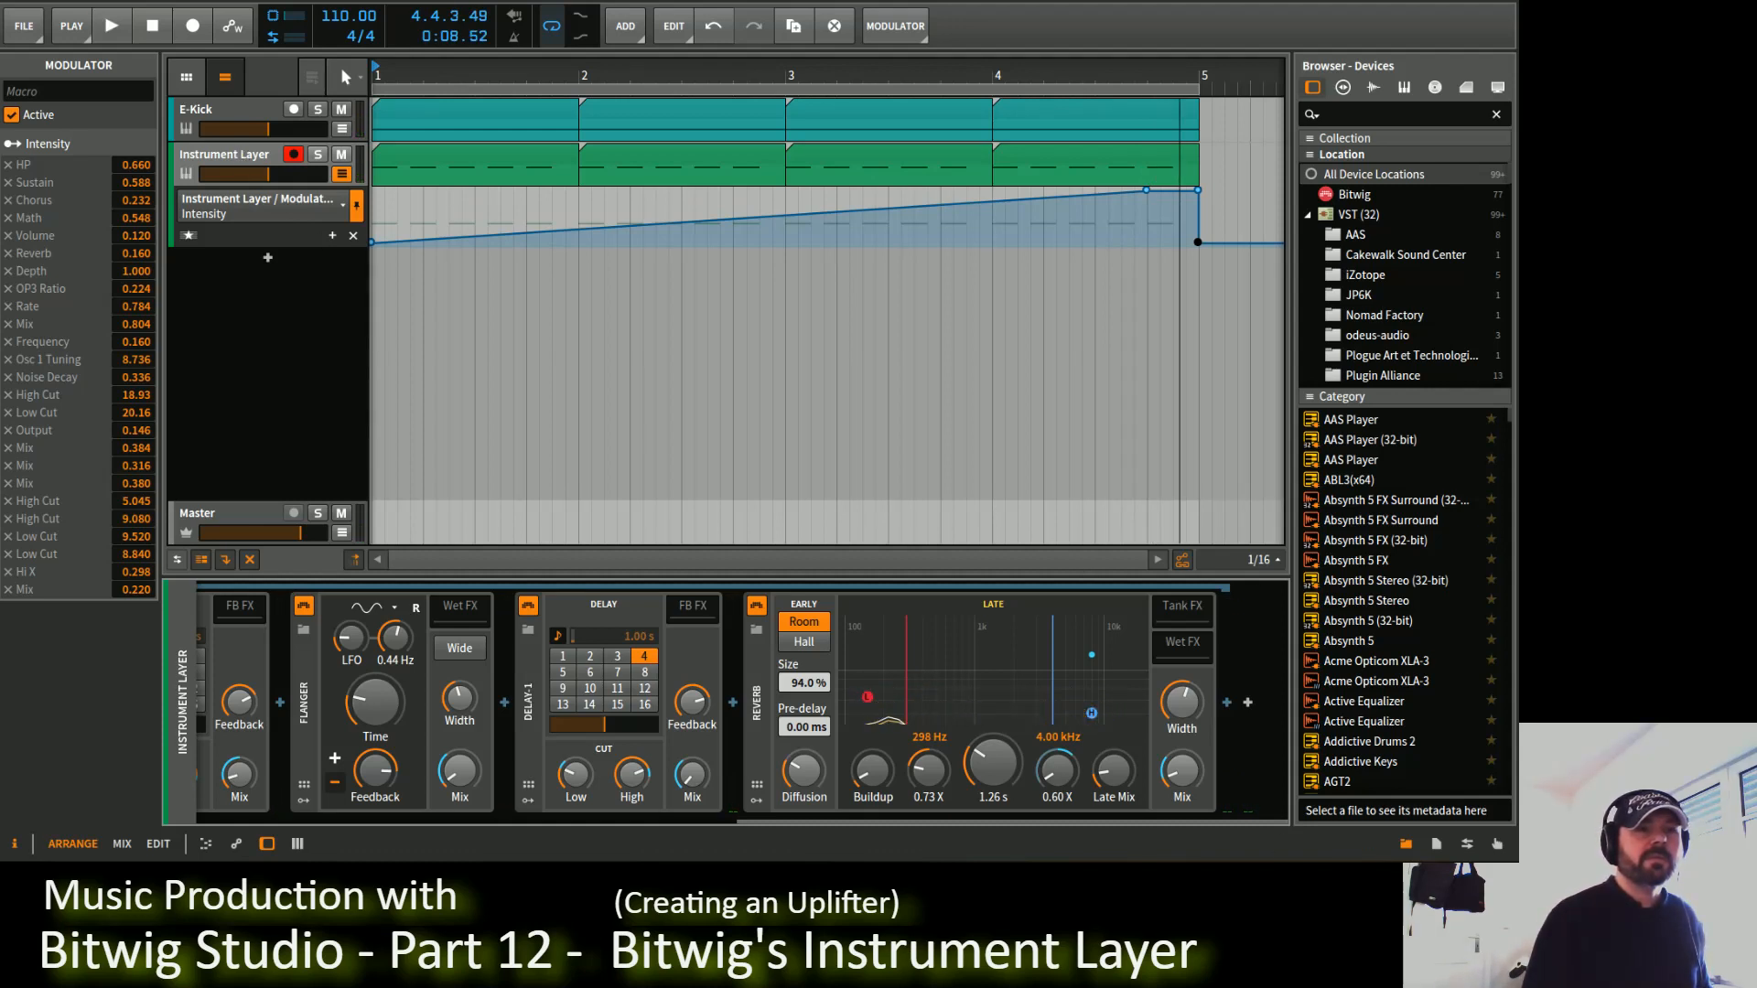
Step: Insert the Bitwig EQ-2 after the Reverb in the E-Snare layer
{"action": "left_click", "coordinate": [1228, 705]}
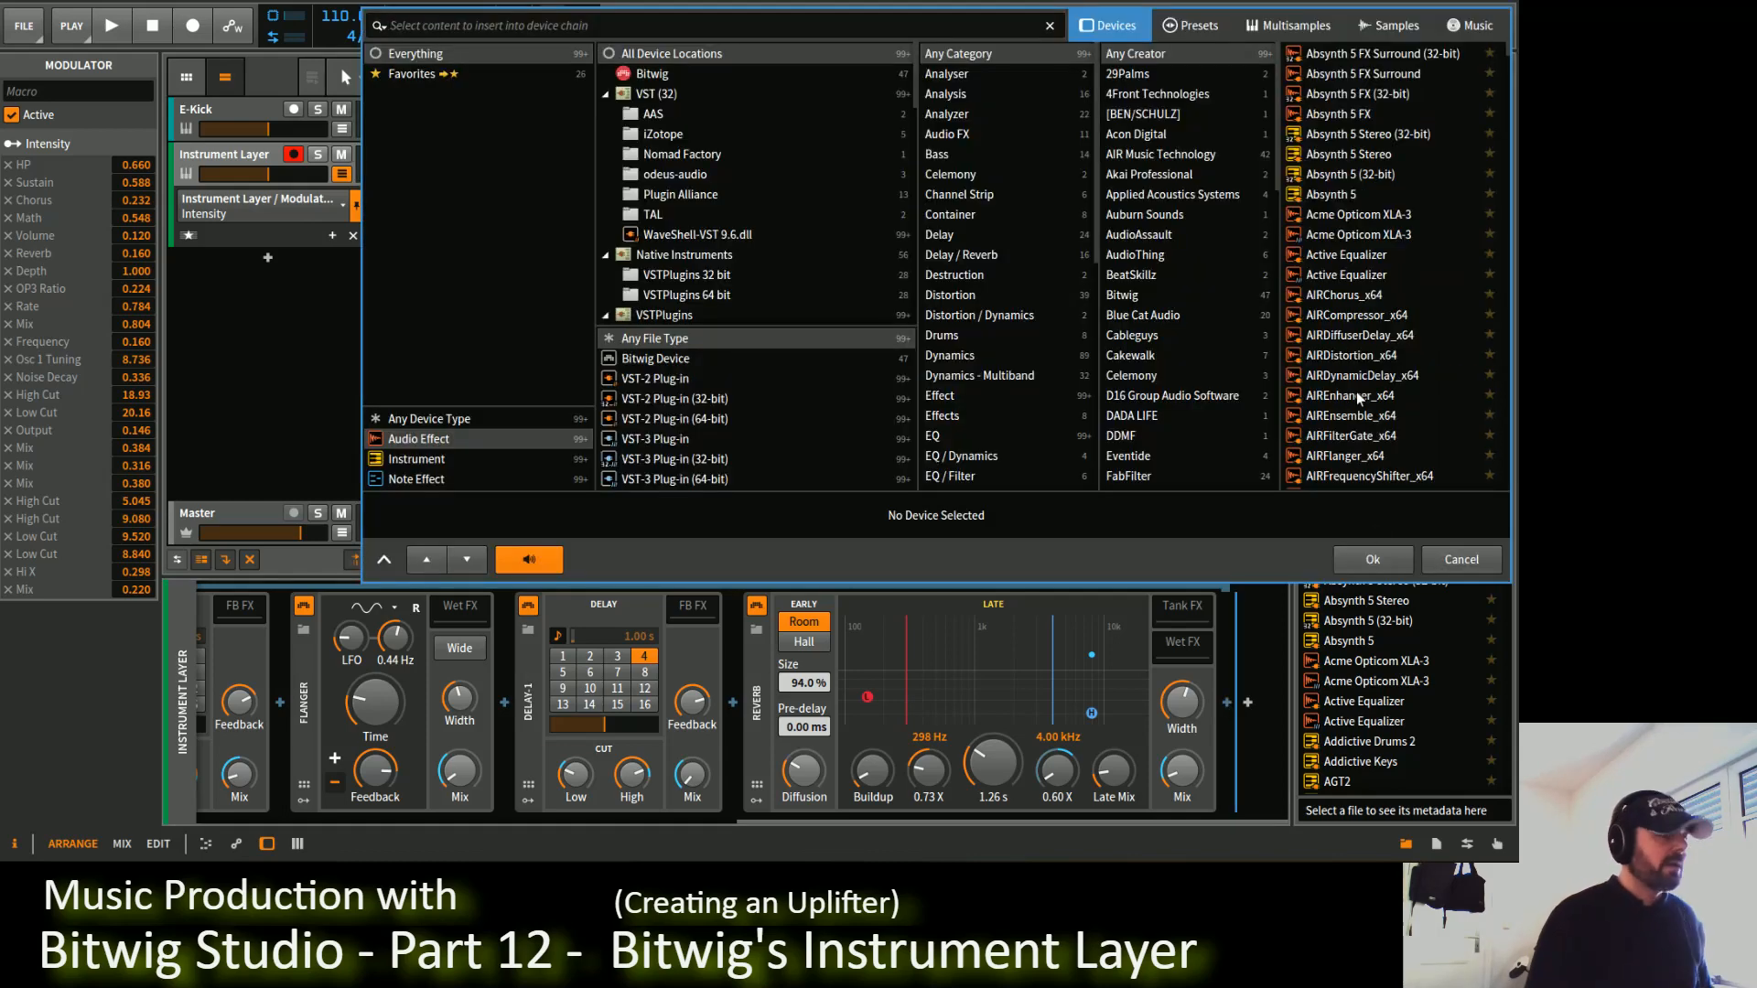
{"action": "type", "text": "eq"}
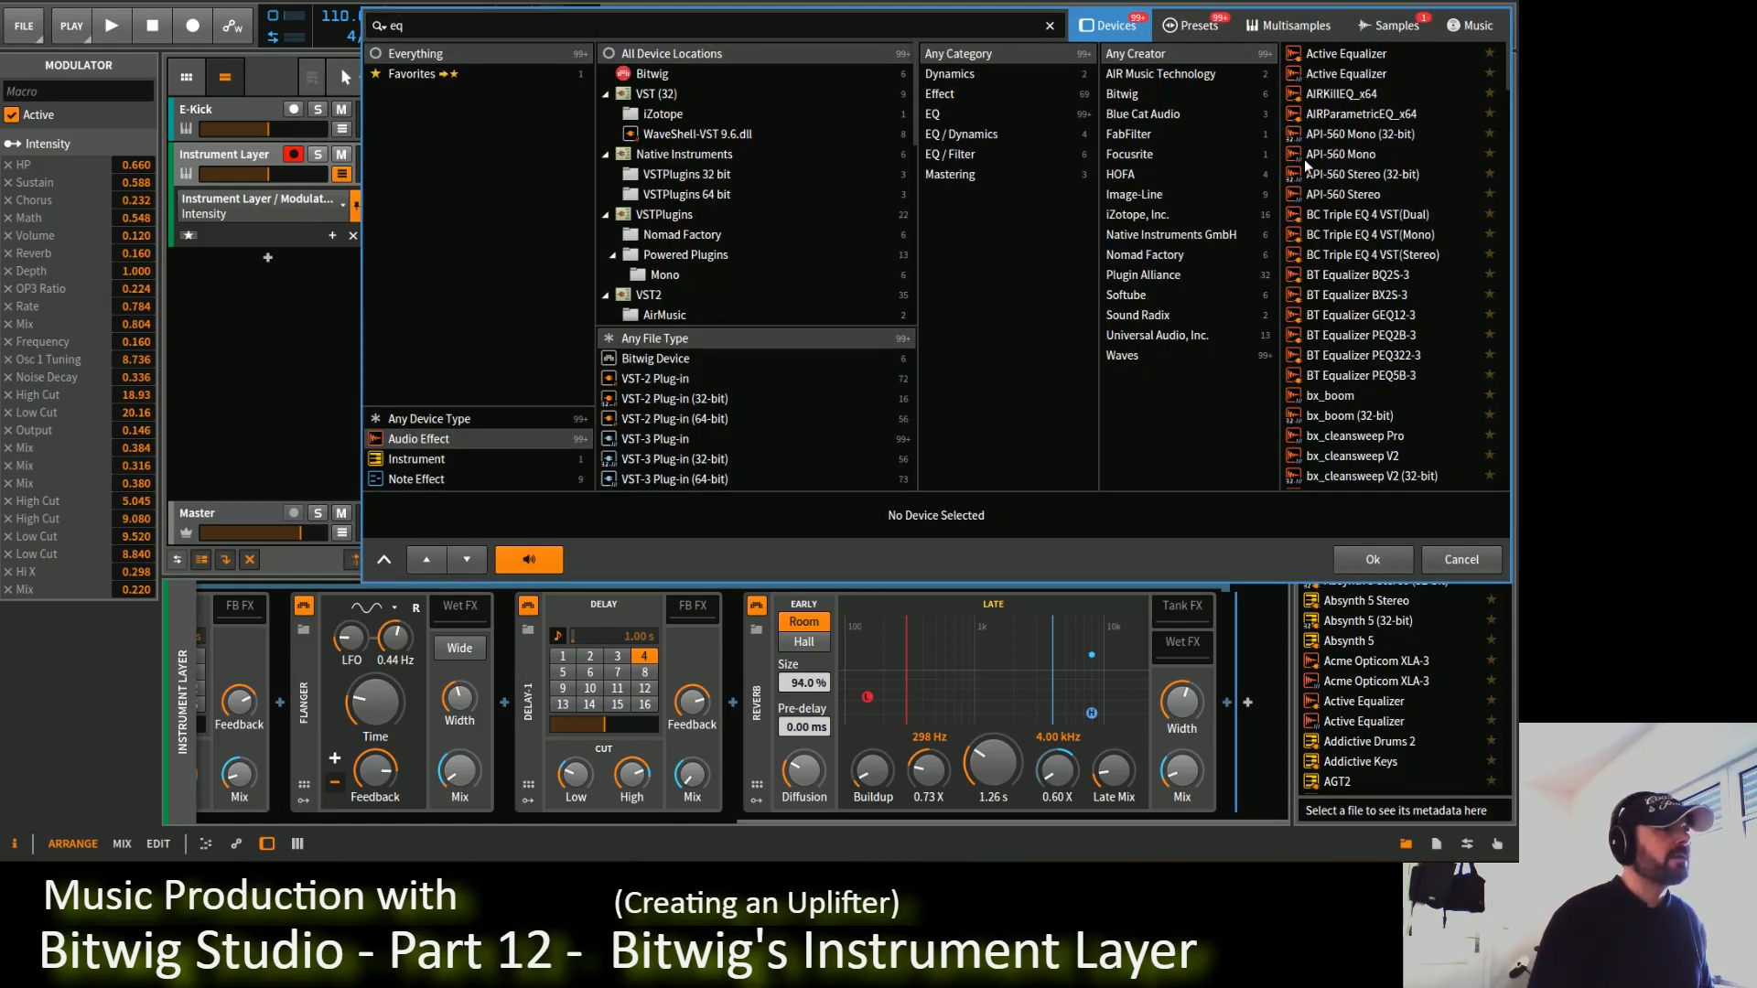
{"action": "left_click", "coordinate": [1136, 97]}
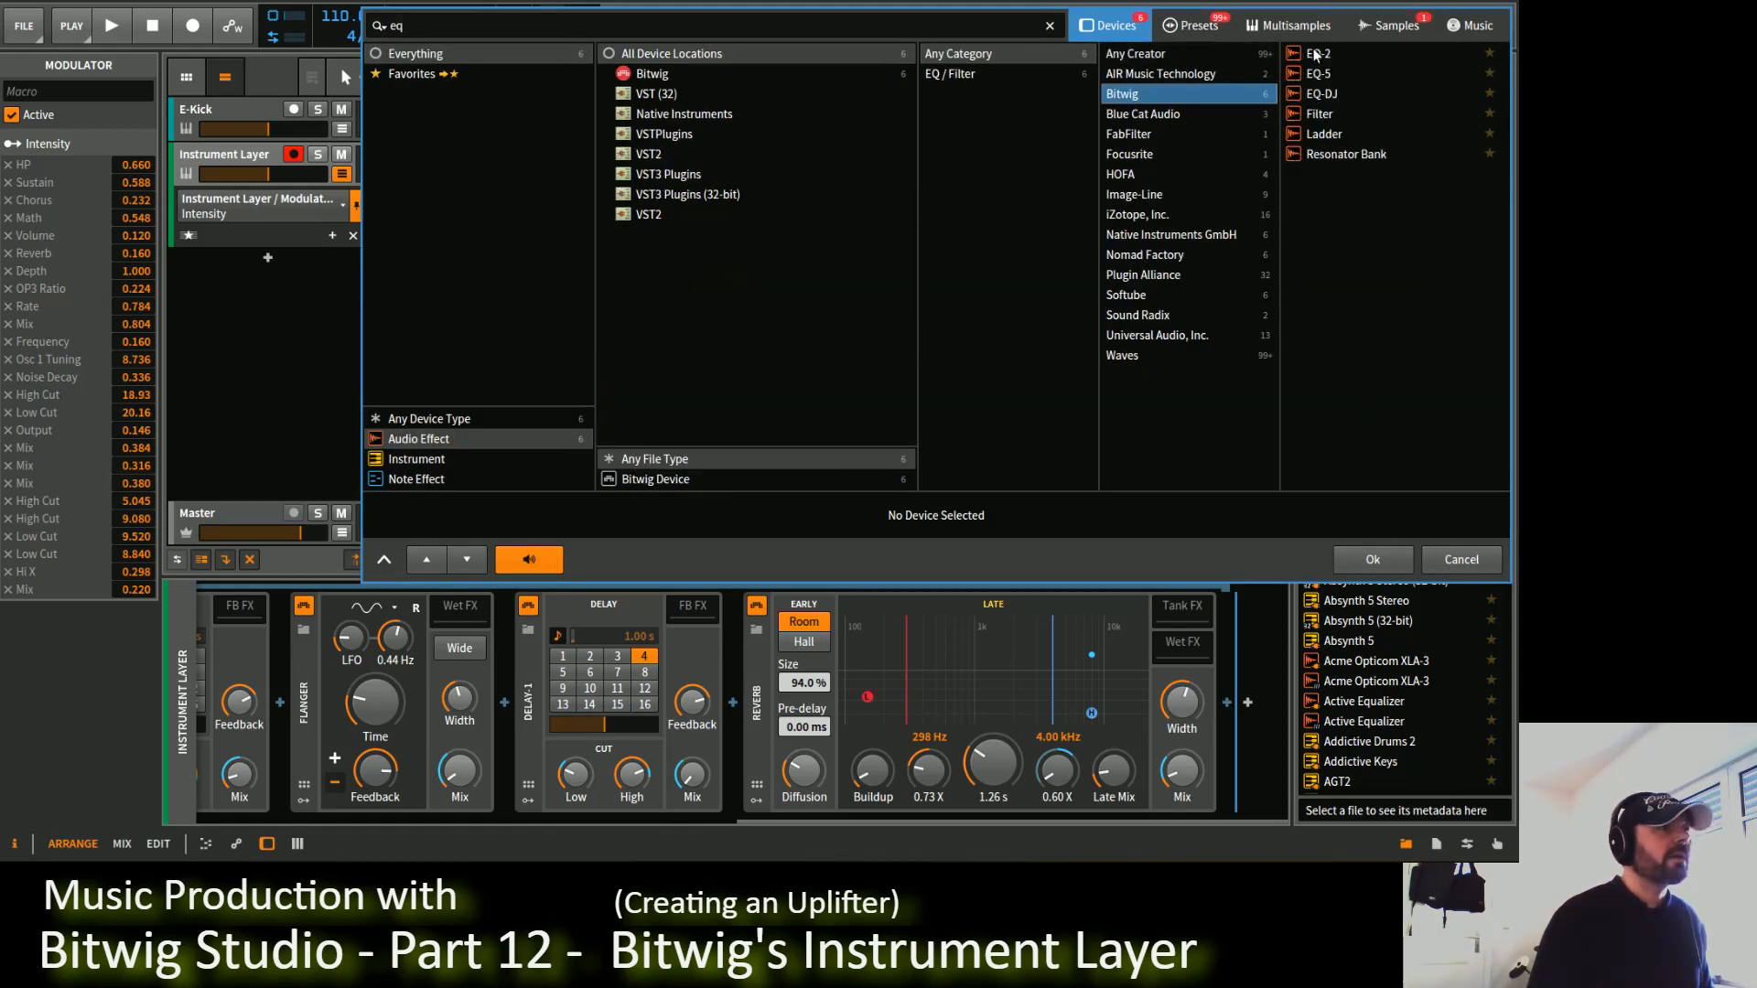
{"action": "double_click", "coordinate": [1315, 54]}
{"action": "left_click_drag", "start_coordinate": [1012, 821], "coordinate": [1198, 828]}
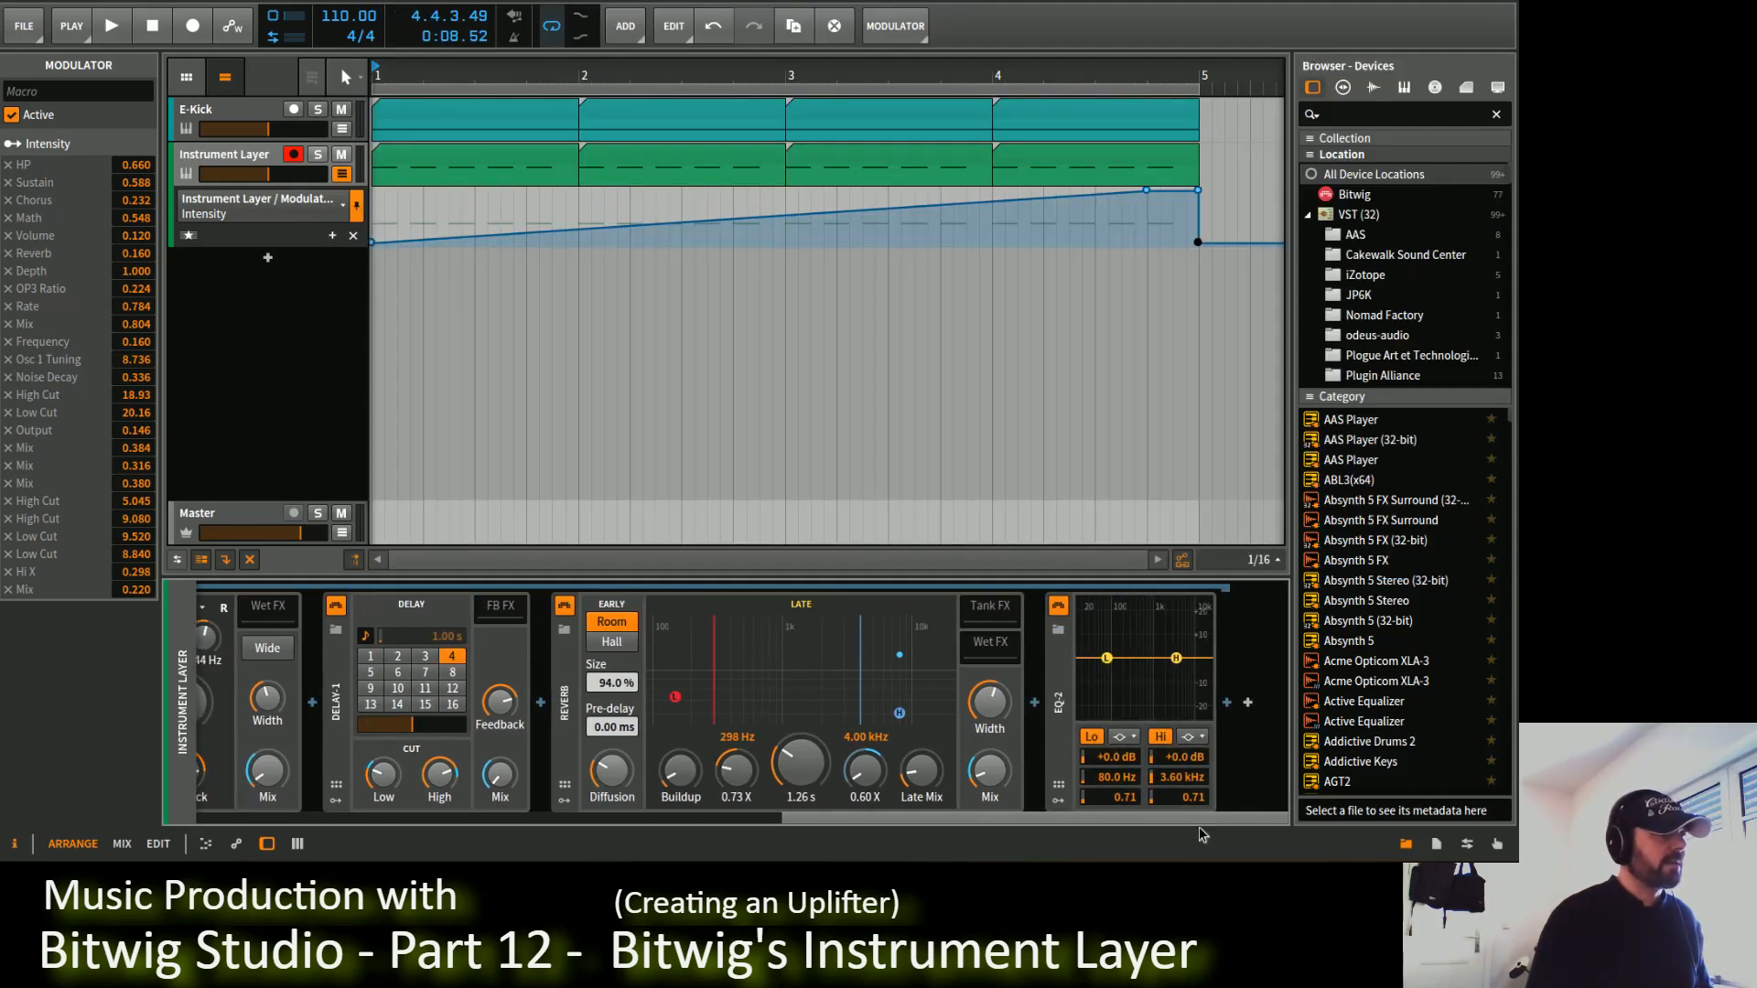
Step: Set the EQ-2's low band to highpass24 and boost its high bell band by 3.7 dB at 1.16 kHz
{"action": "left_click", "coordinate": [1128, 739]}
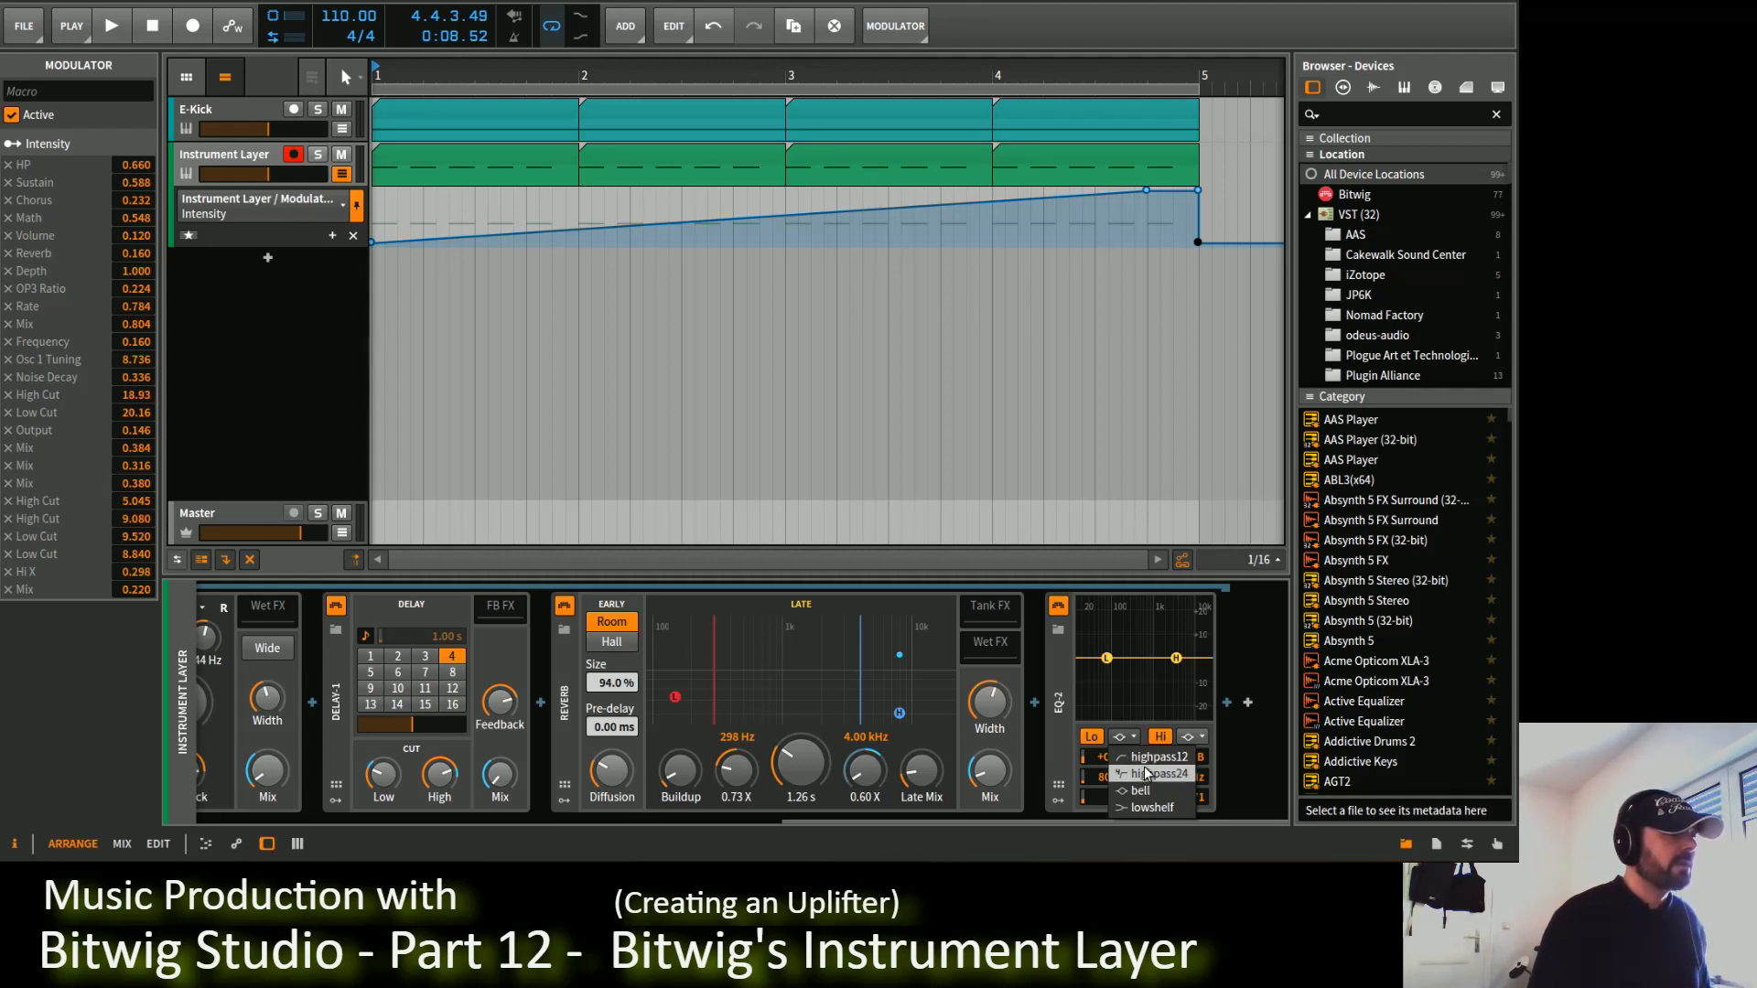
{"action": "left_click", "coordinate": [1146, 774]}
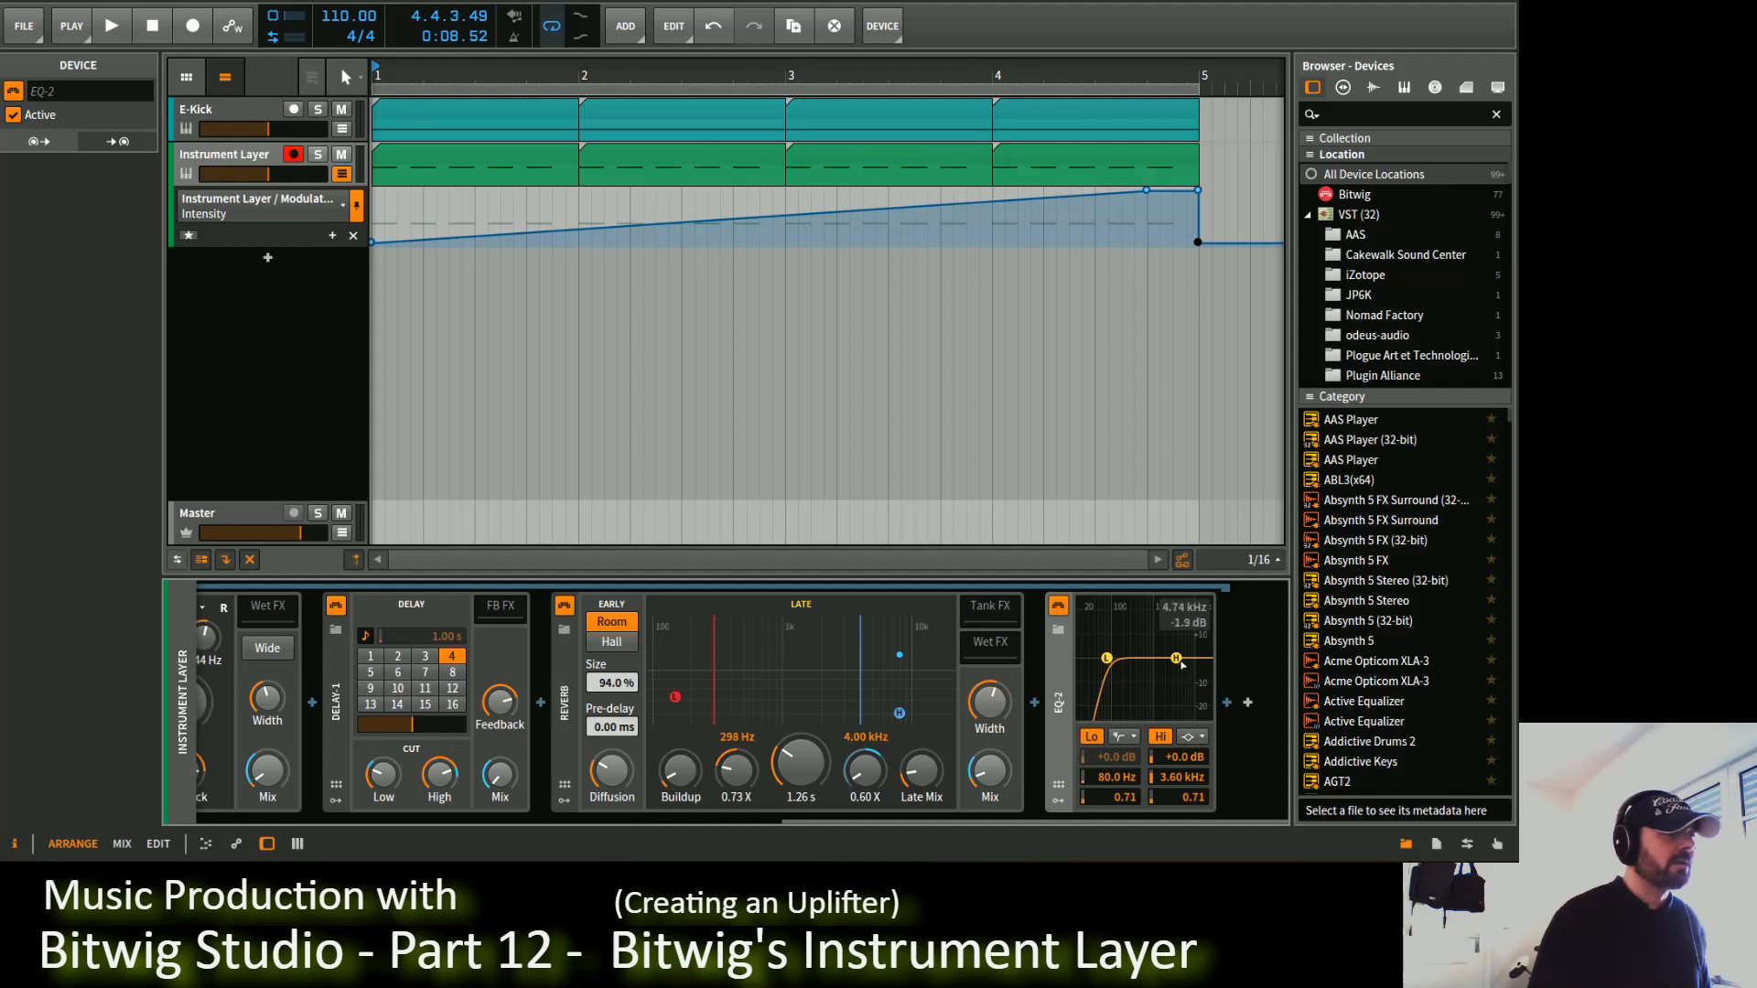
{"action": "left_click", "coordinate": [1189, 736]}
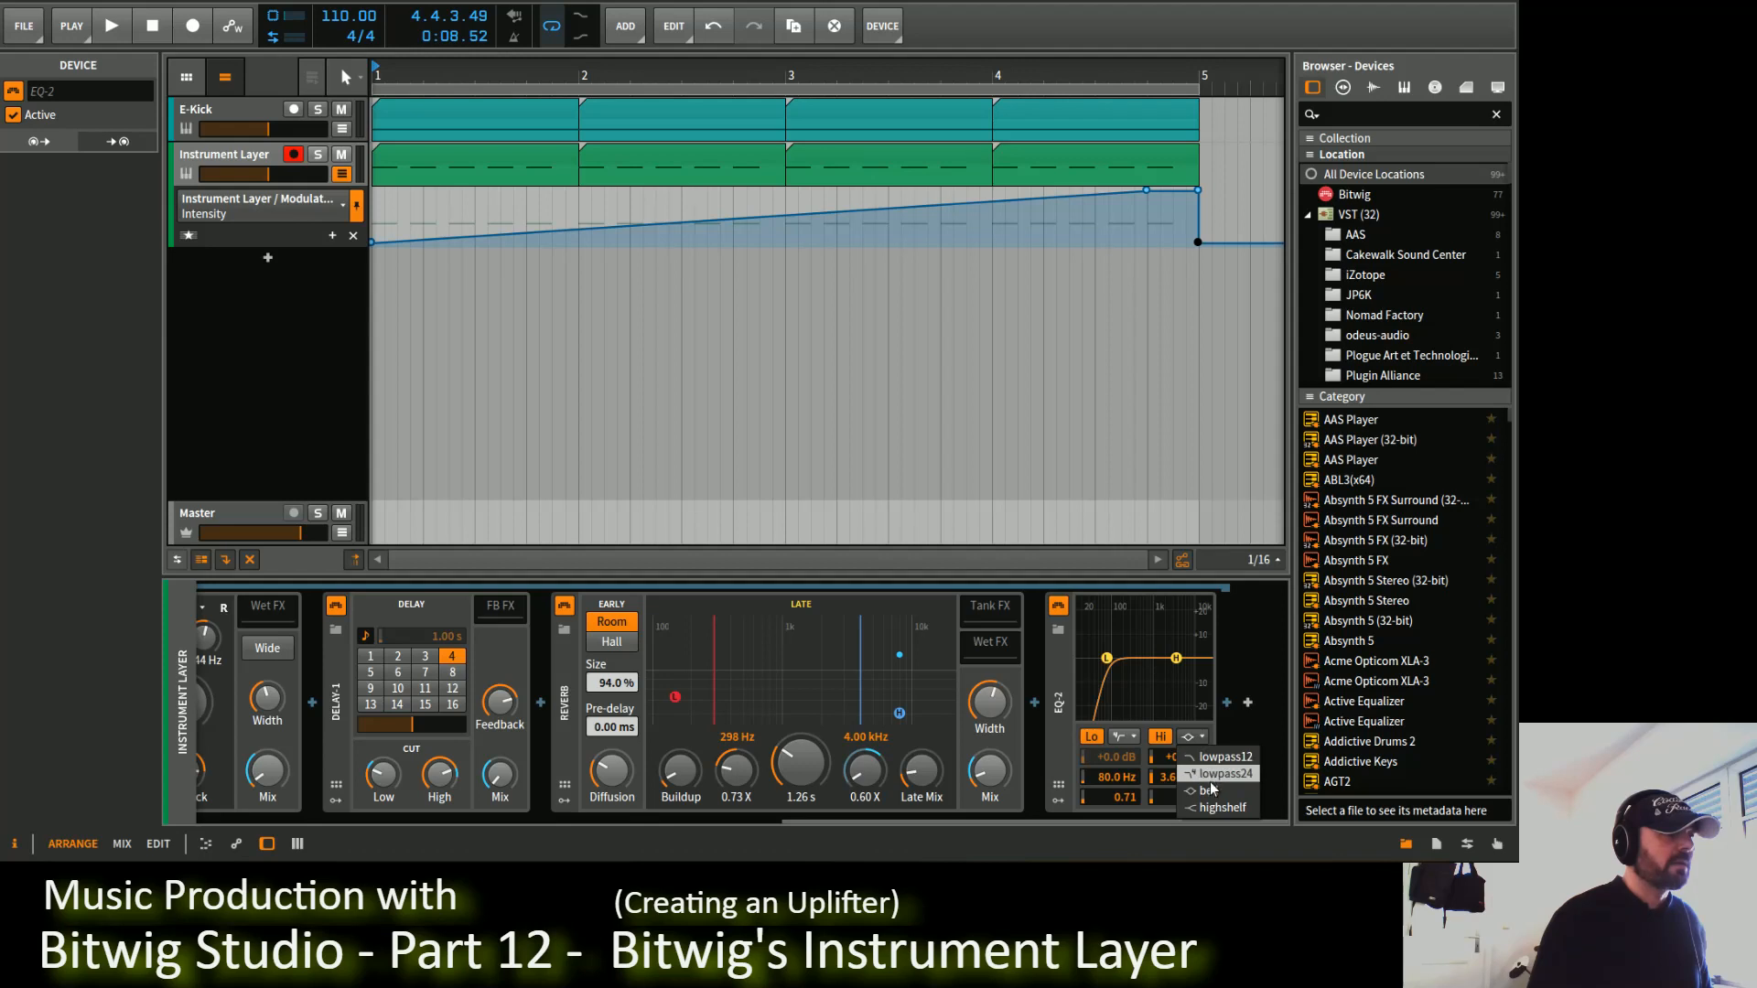
{"action": "left_click", "coordinate": [1199, 738]}
{"action": "left_click_drag", "start_coordinate": [1181, 661], "coordinate": [1156, 653]}
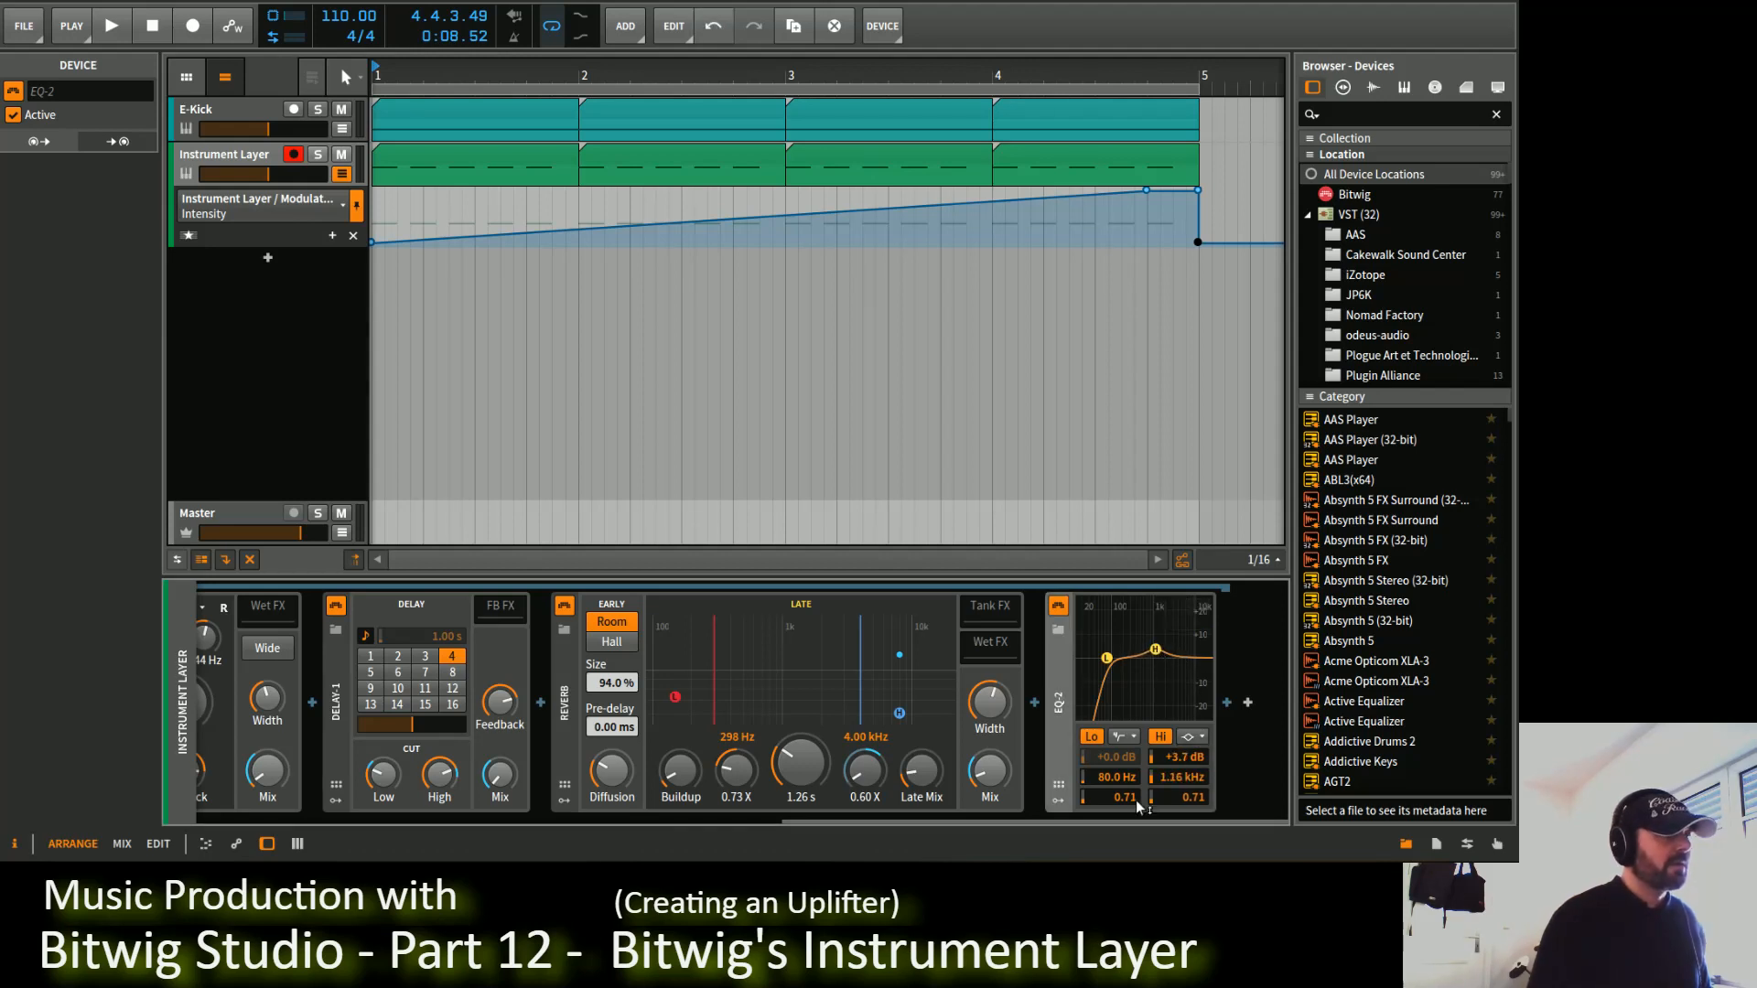
Step: Map Intensity to the EQ-2's Lo Freq at 8.160 and to its Hi Freq at 12.16
{"action": "left_click_drag", "start_coordinate": [1135, 818], "coordinate": [485, 798]}
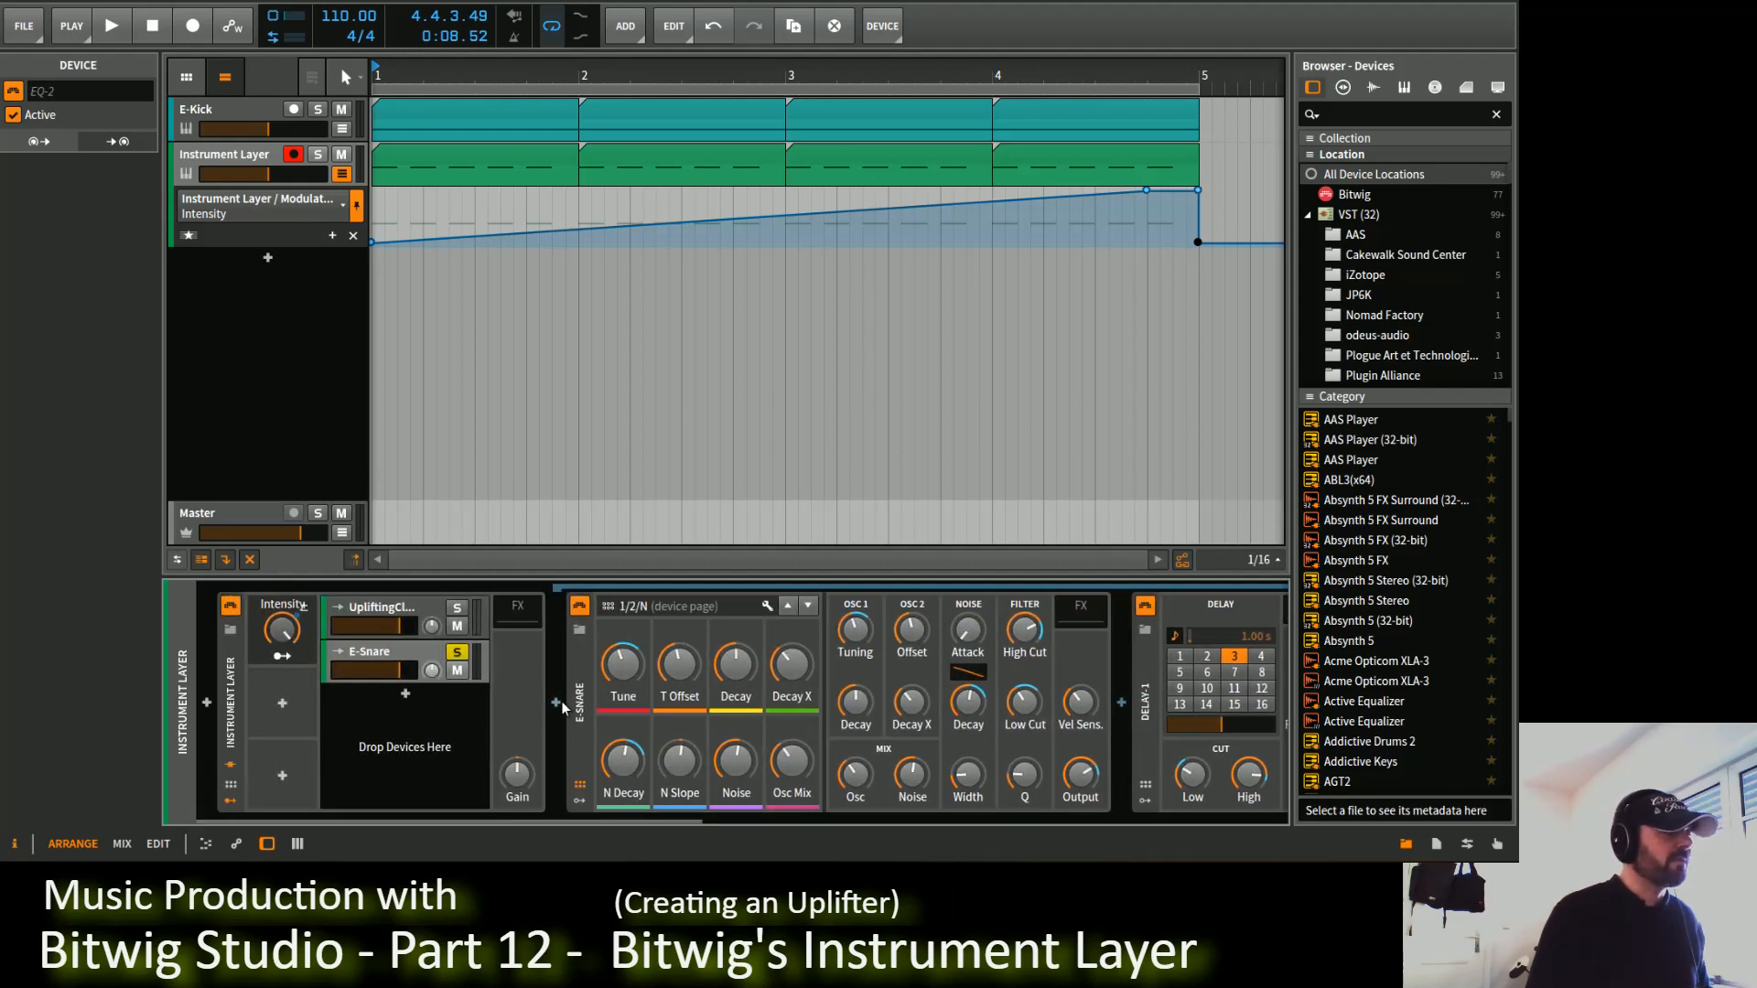
{"action": "left_click", "coordinate": [282, 655]}
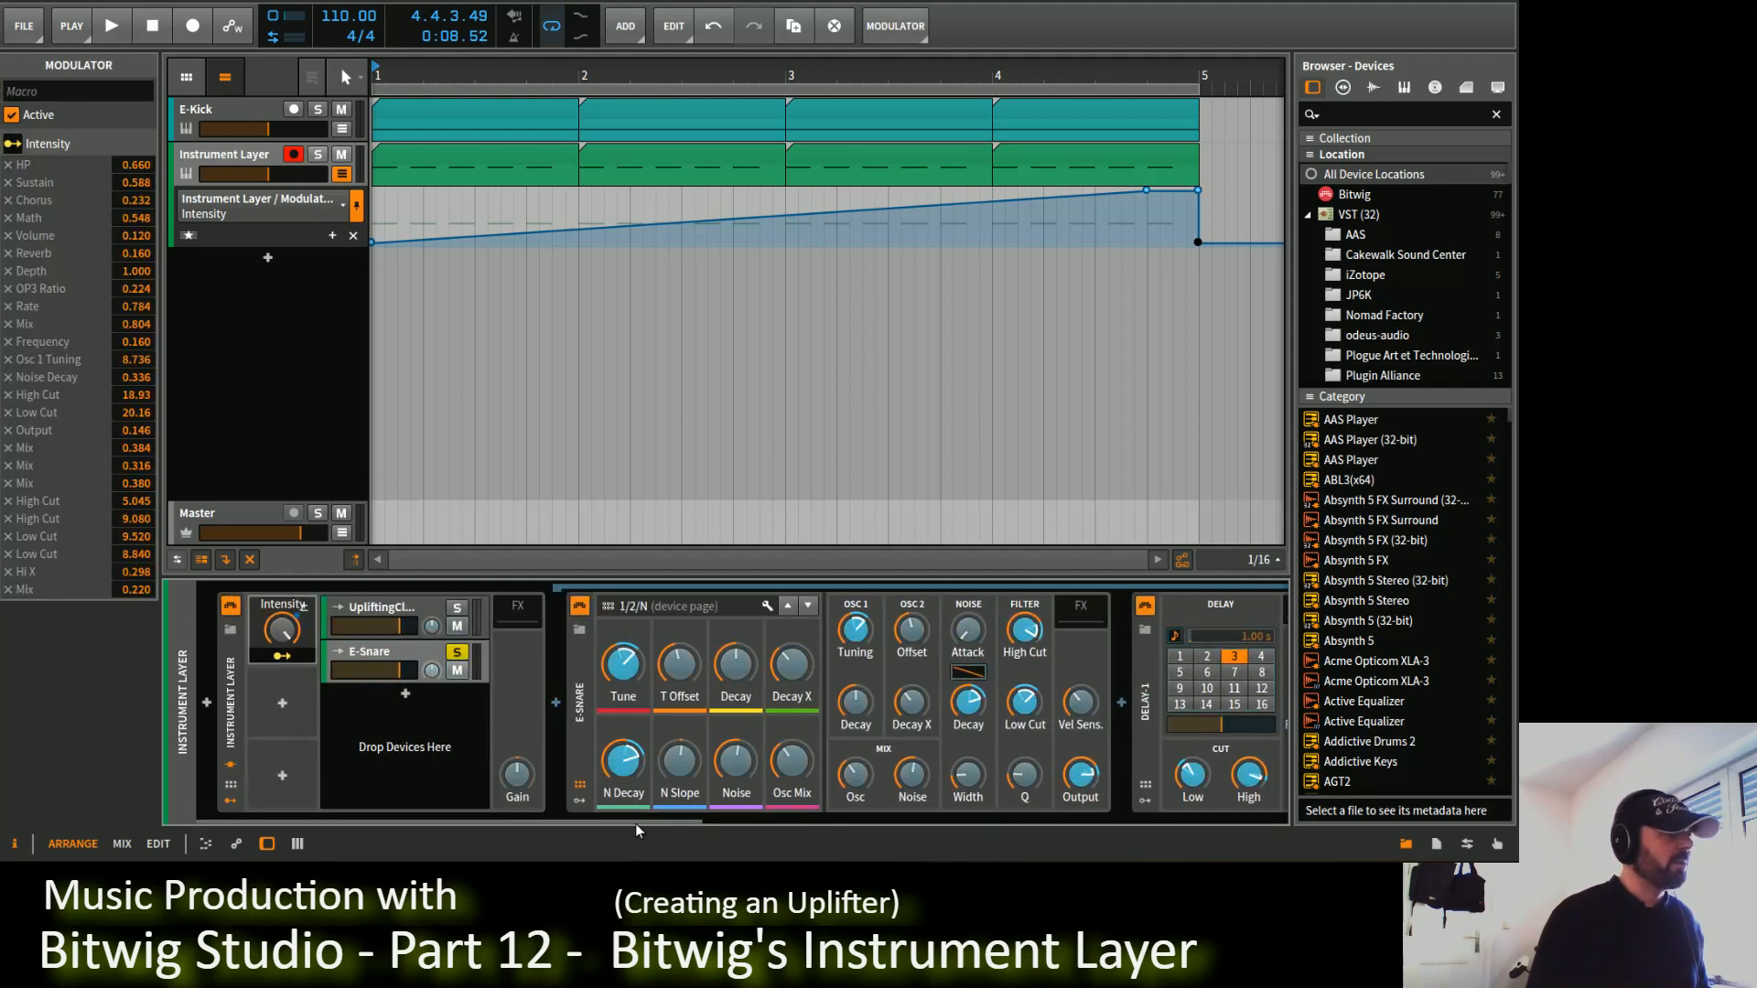
{"action": "left_click_drag", "start_coordinate": [636, 824], "coordinate": [1345, 828]}
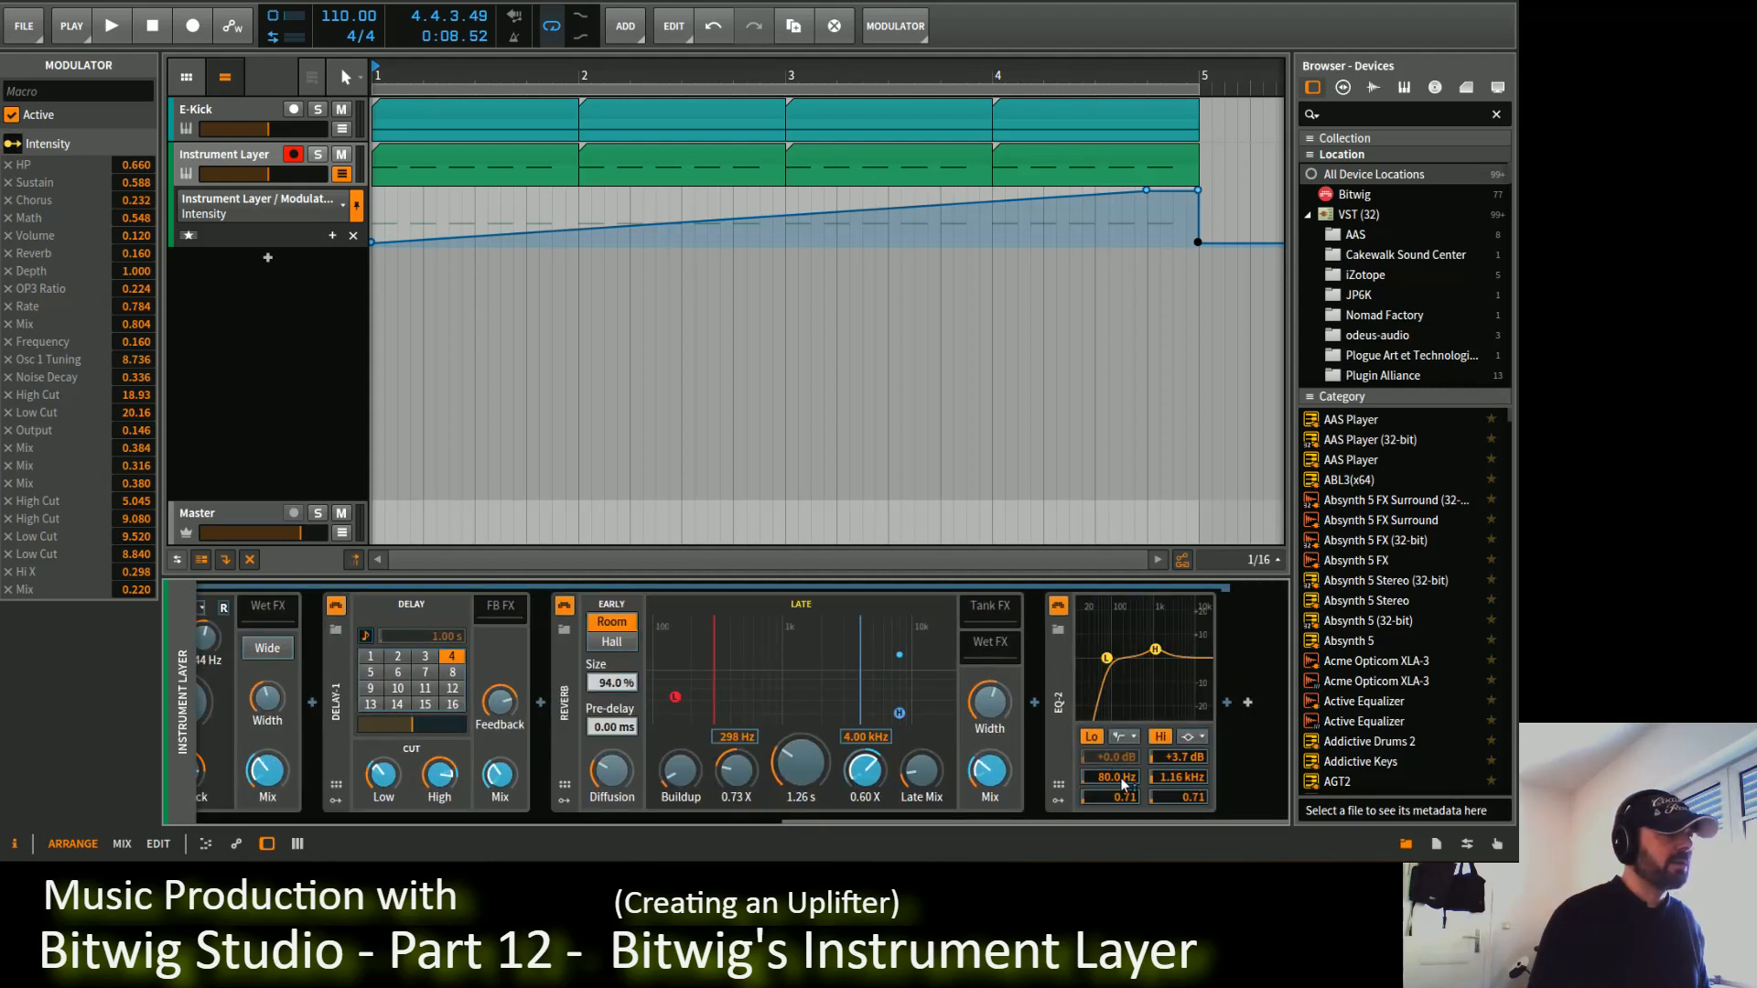
{"action": "left_click_drag", "start_coordinate": [1135, 776], "coordinate": [1135, 745]}
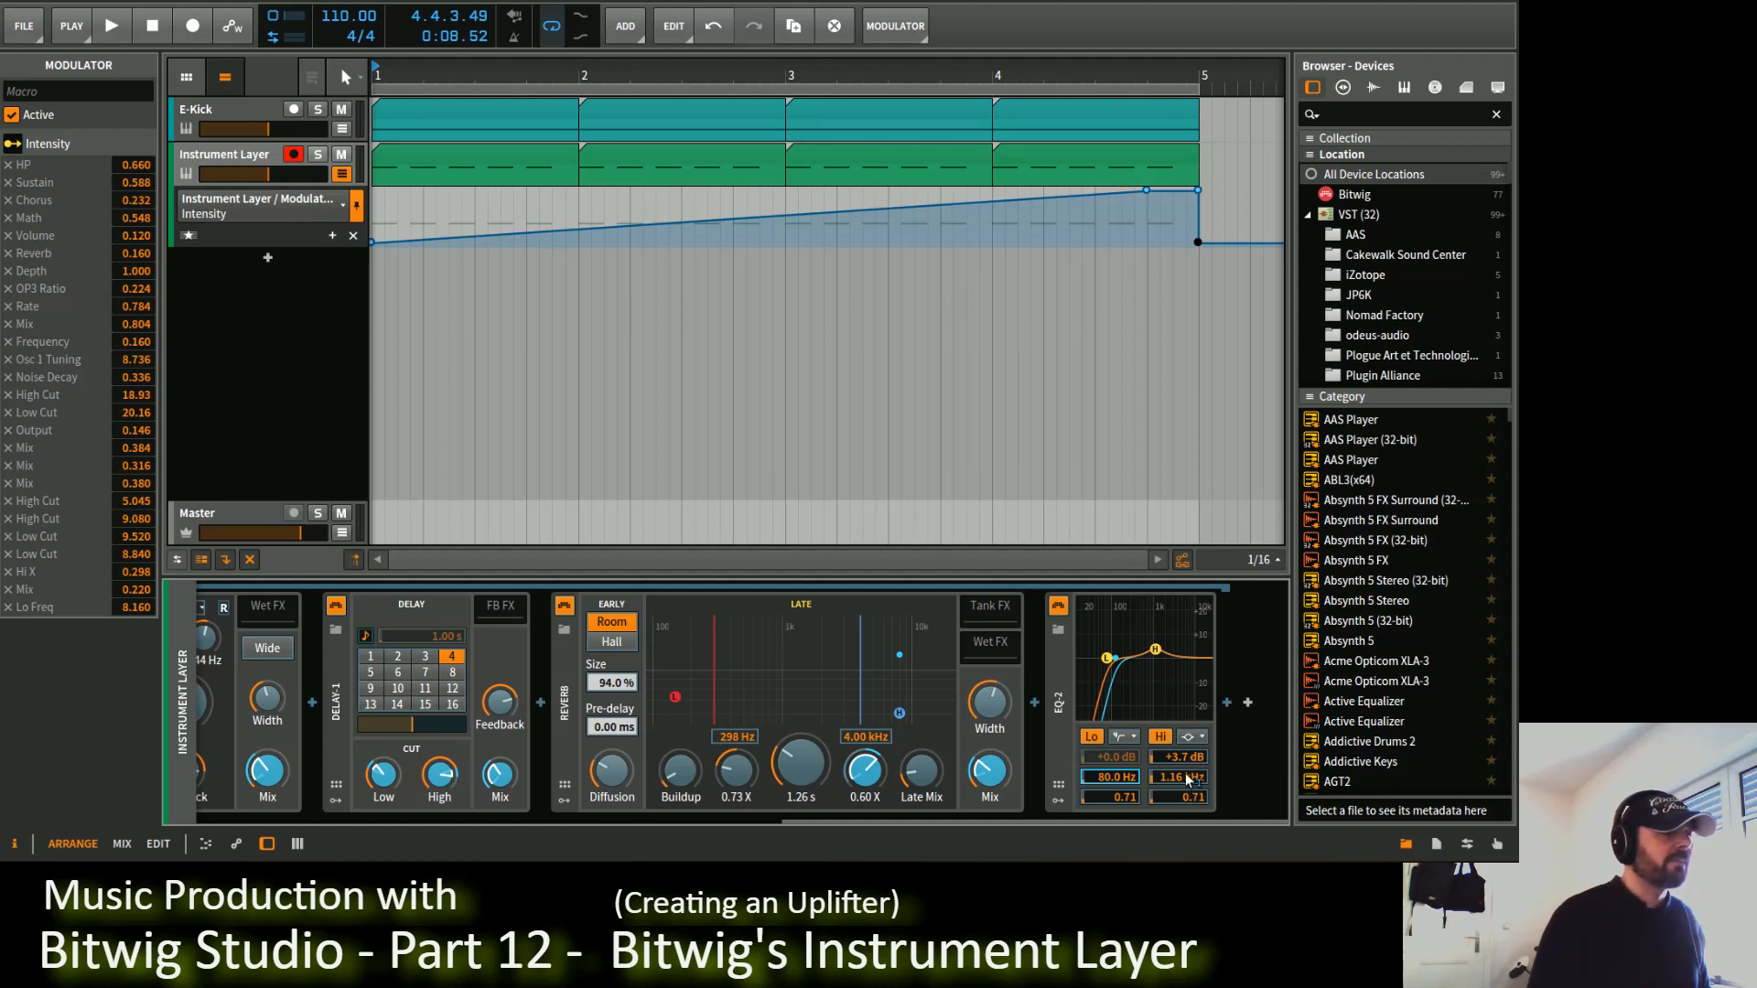
{"action": "left_click_drag", "start_coordinate": [1187, 783], "coordinate": [1187, 778]}
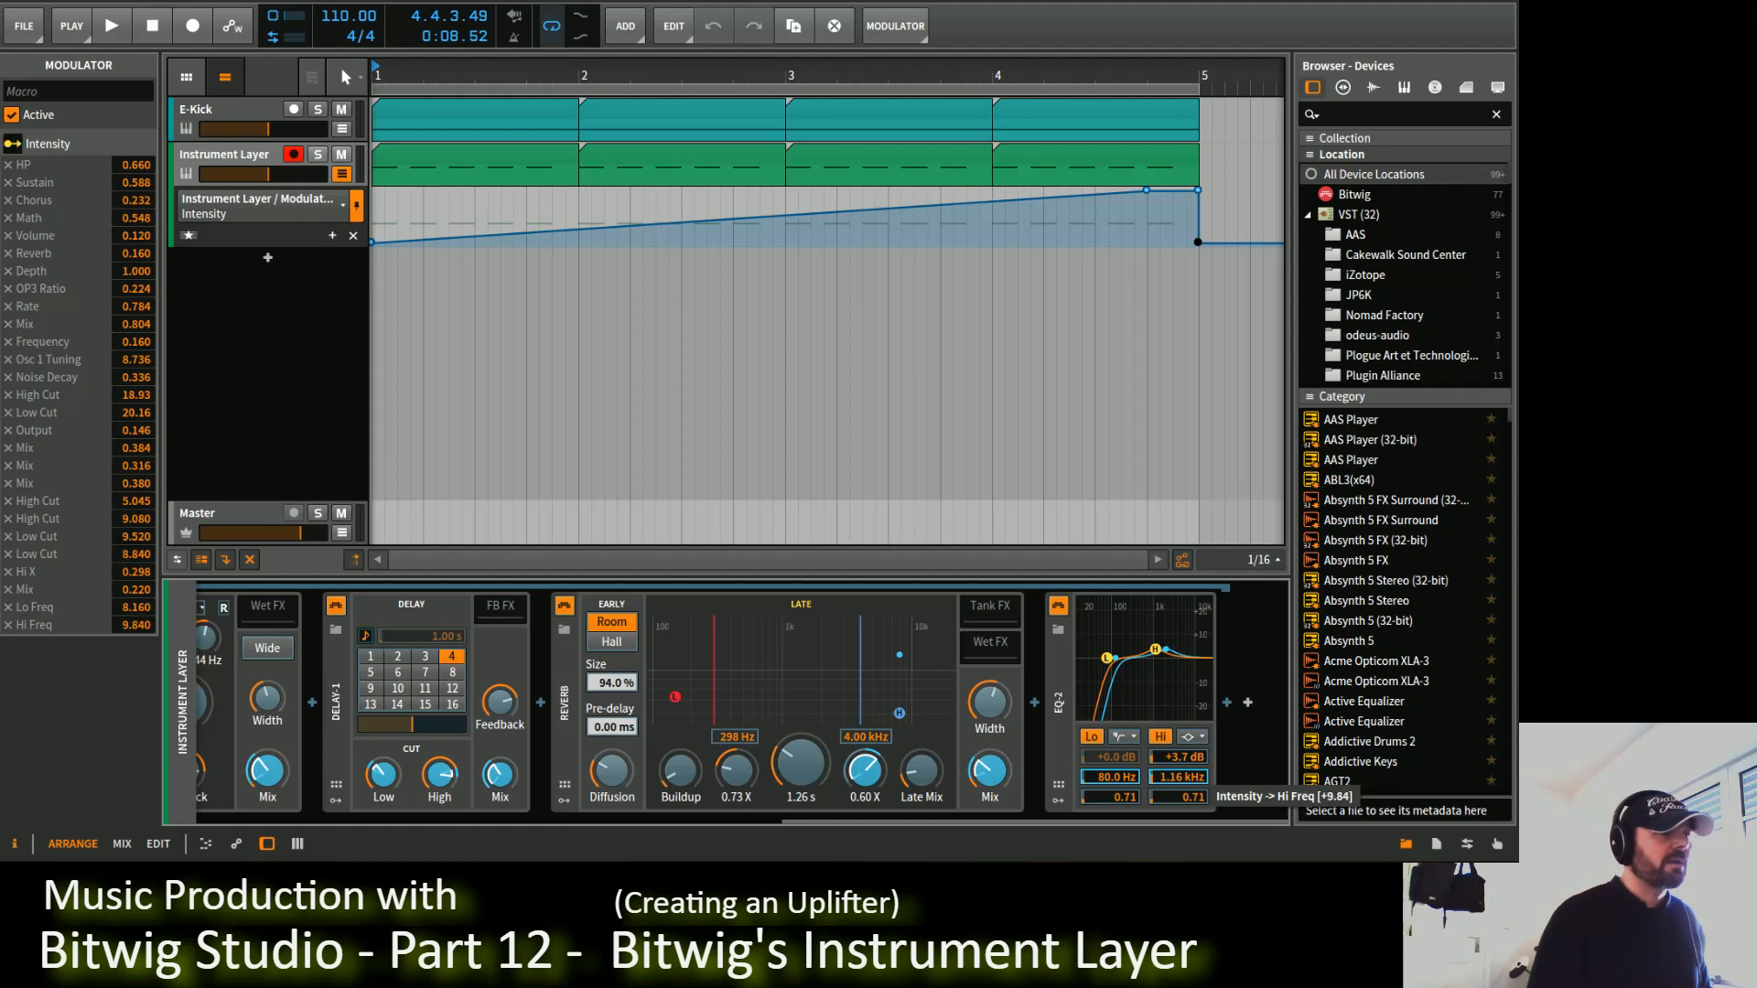
{"action": "left_click_drag", "start_coordinate": [1187, 778], "coordinate": [1187, 774]}
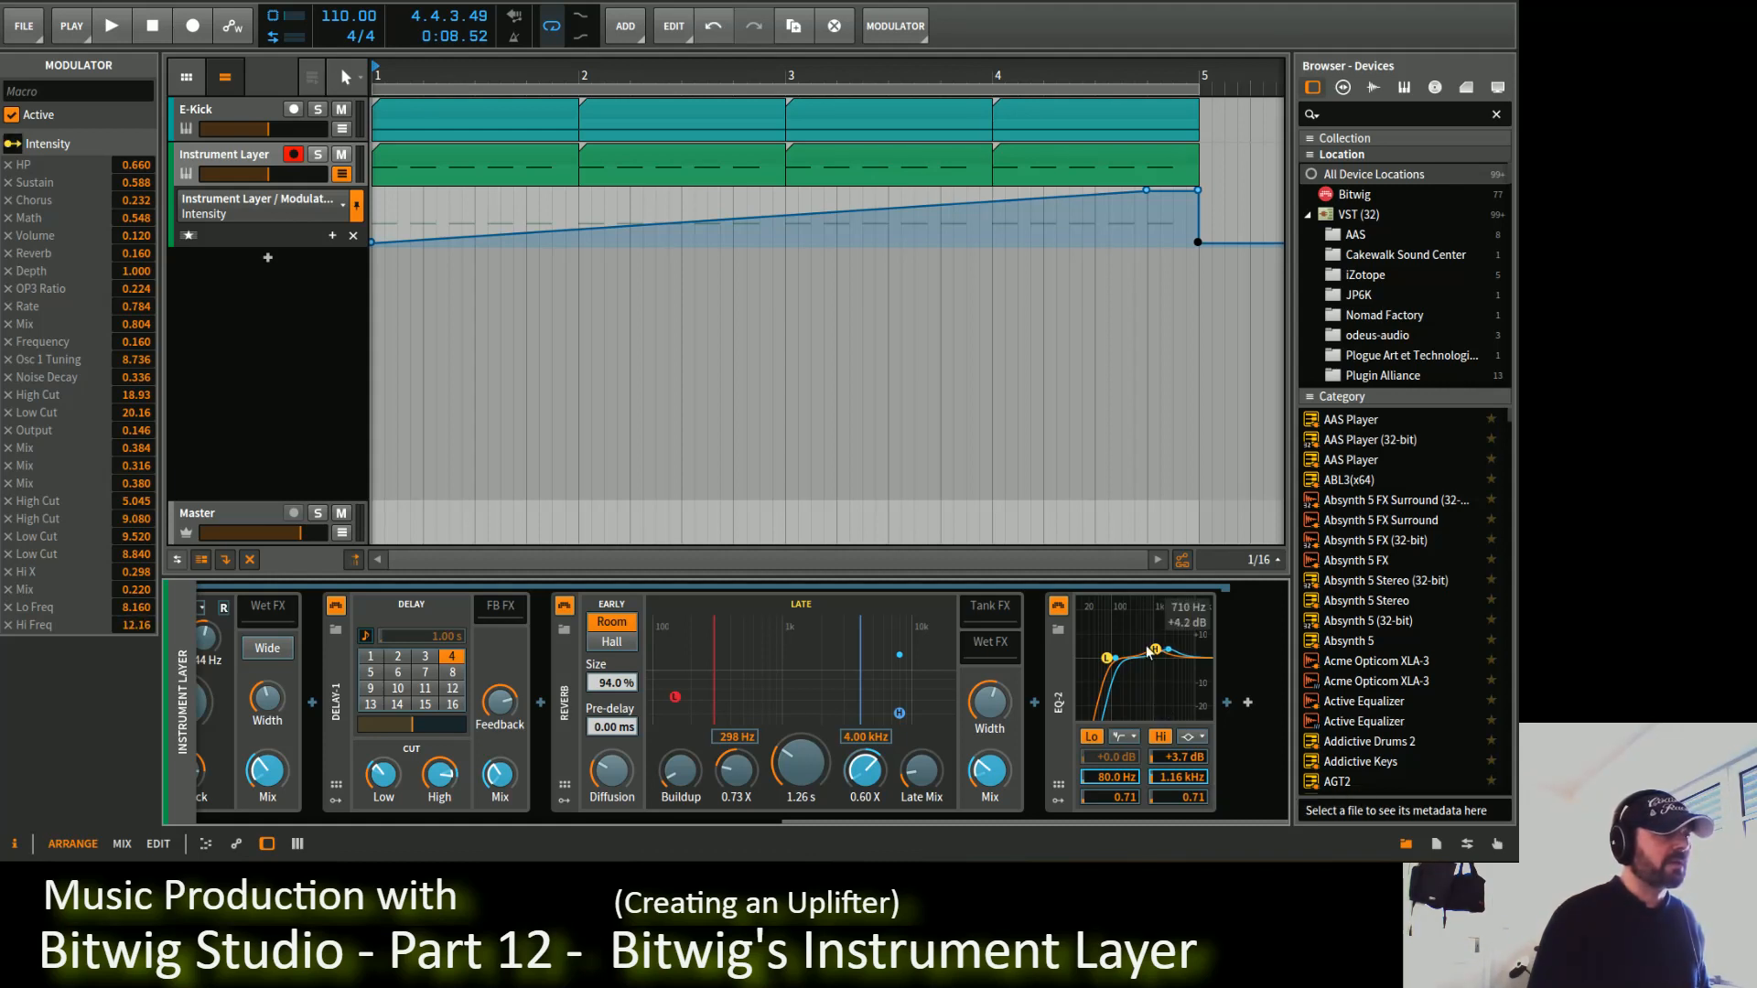
{"action": "mouse_move", "coordinate": [1156, 648]}
Step: Play the E-Snare layer and check how the EQ-2 frequencies sweep with Intensity
{"action": "left_click_drag", "start_coordinate": [1071, 823], "coordinate": [422, 851]}
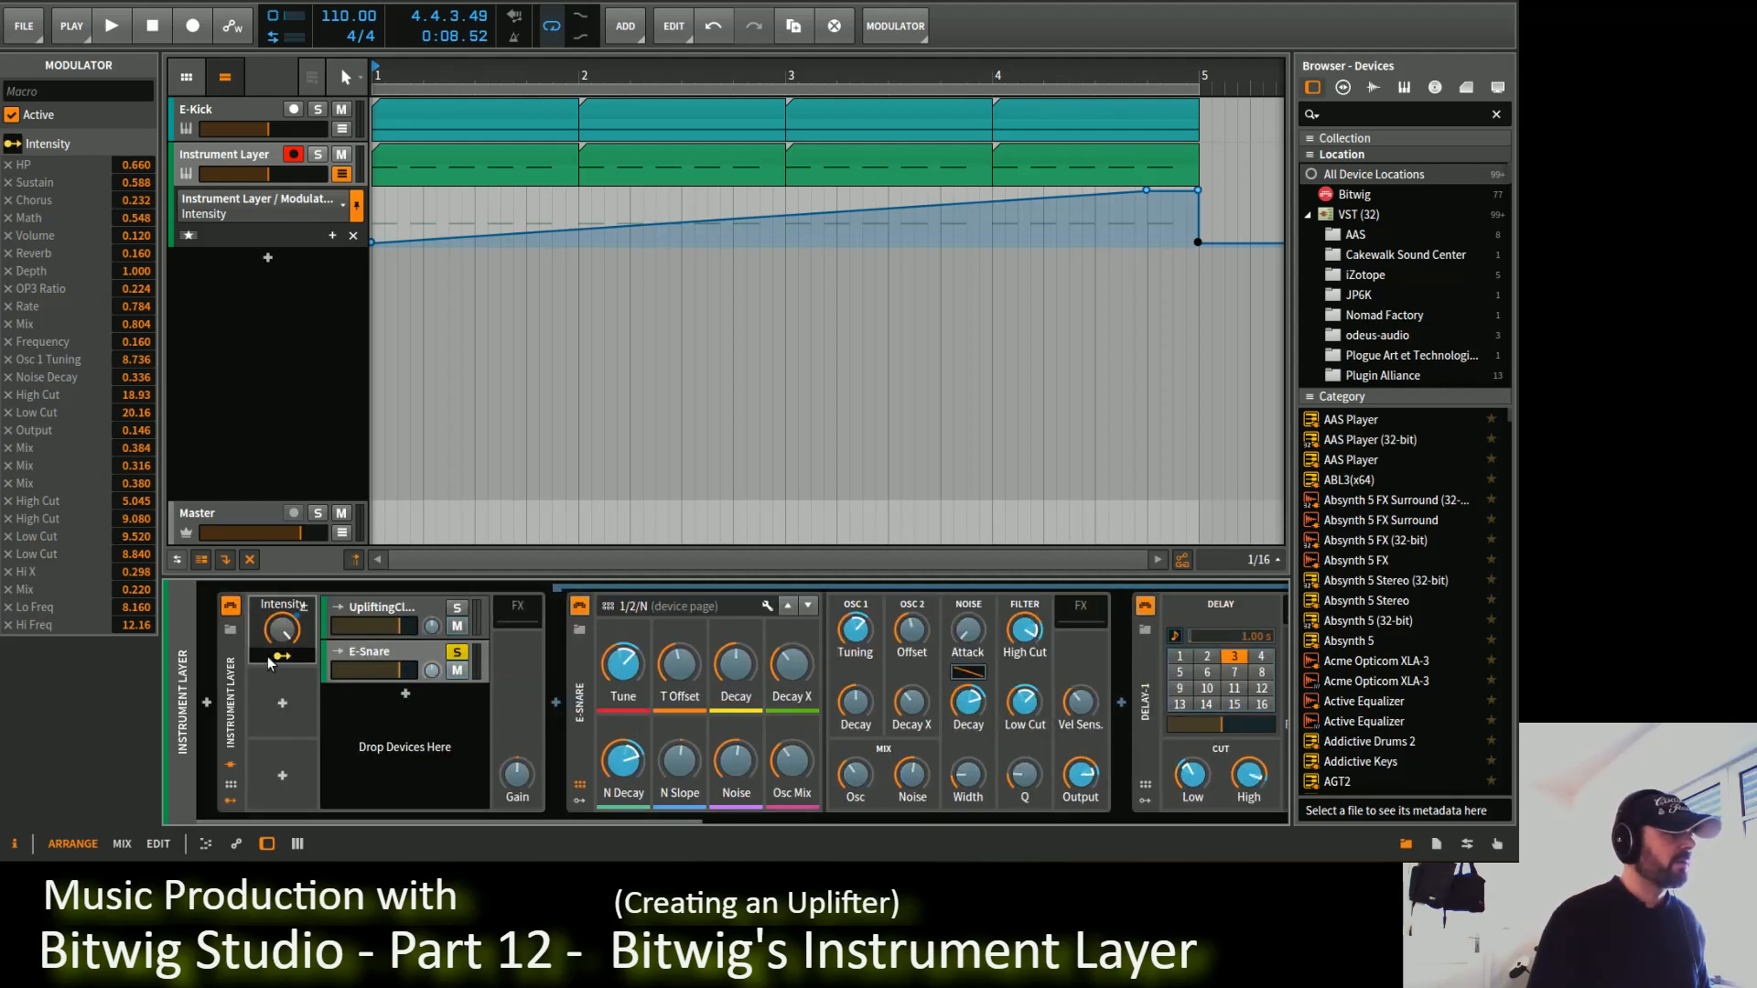
{"action": "key", "text": "space"}
{"action": "left_click_drag", "start_coordinate": [657, 829], "coordinate": [1265, 825]}
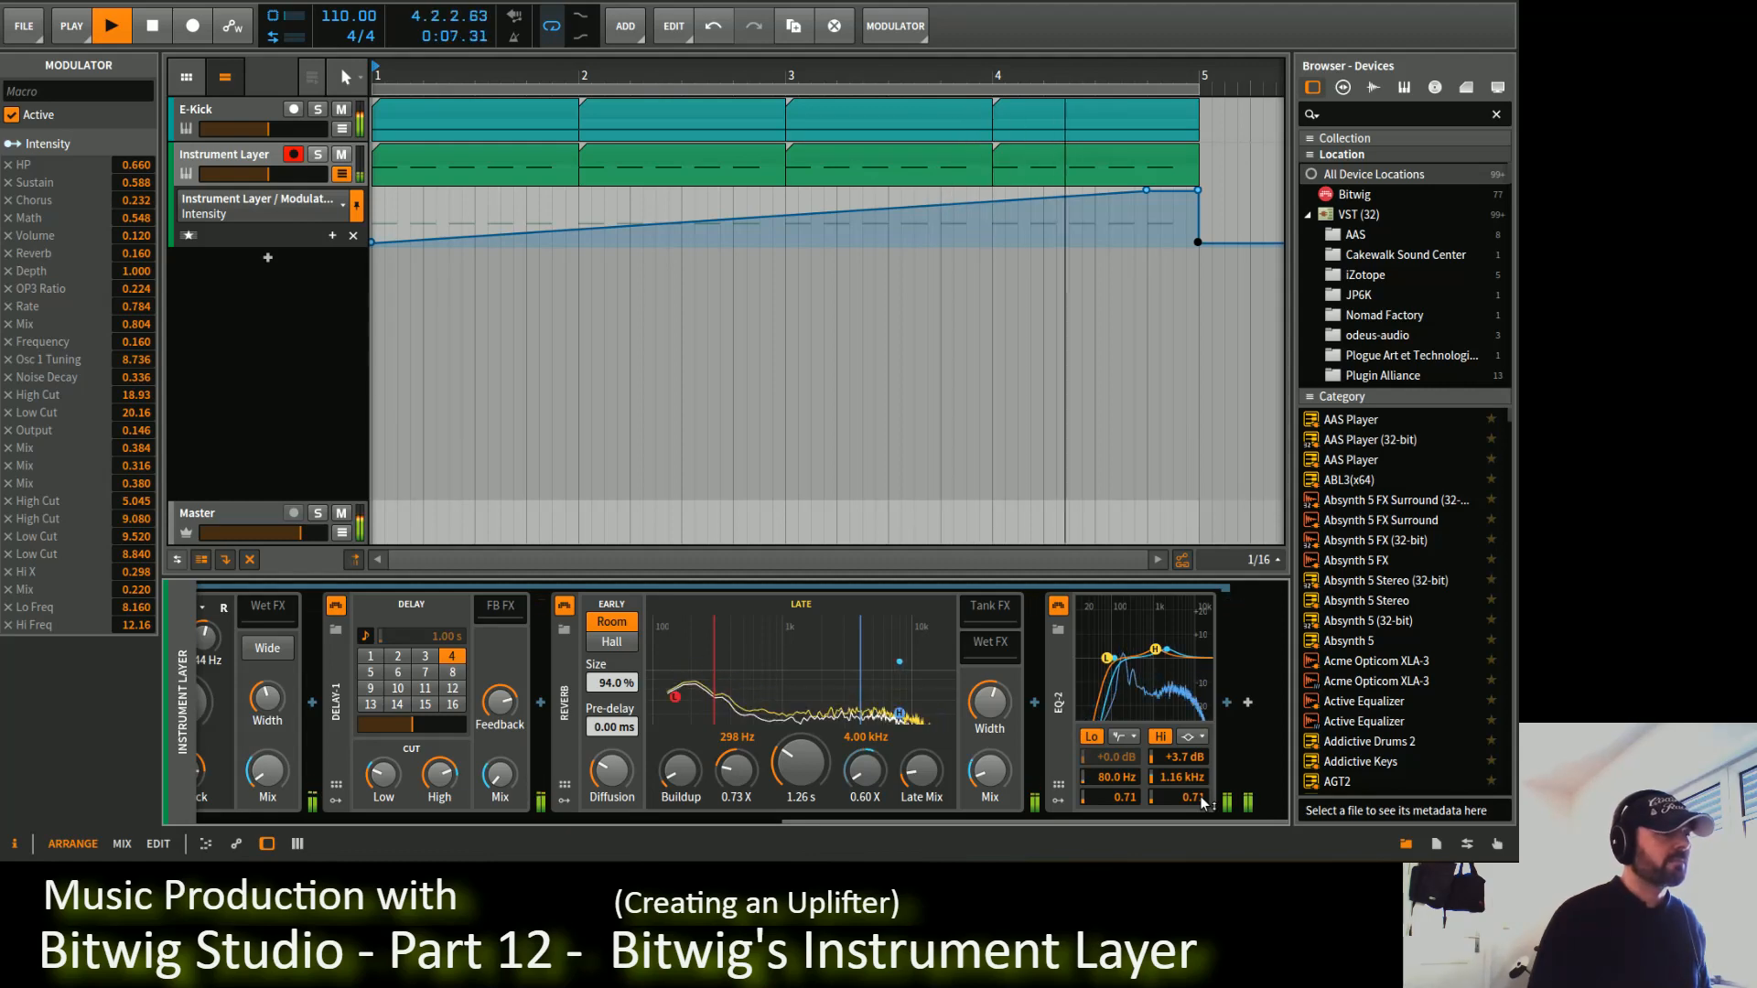
{"action": "key", "text": "space"}
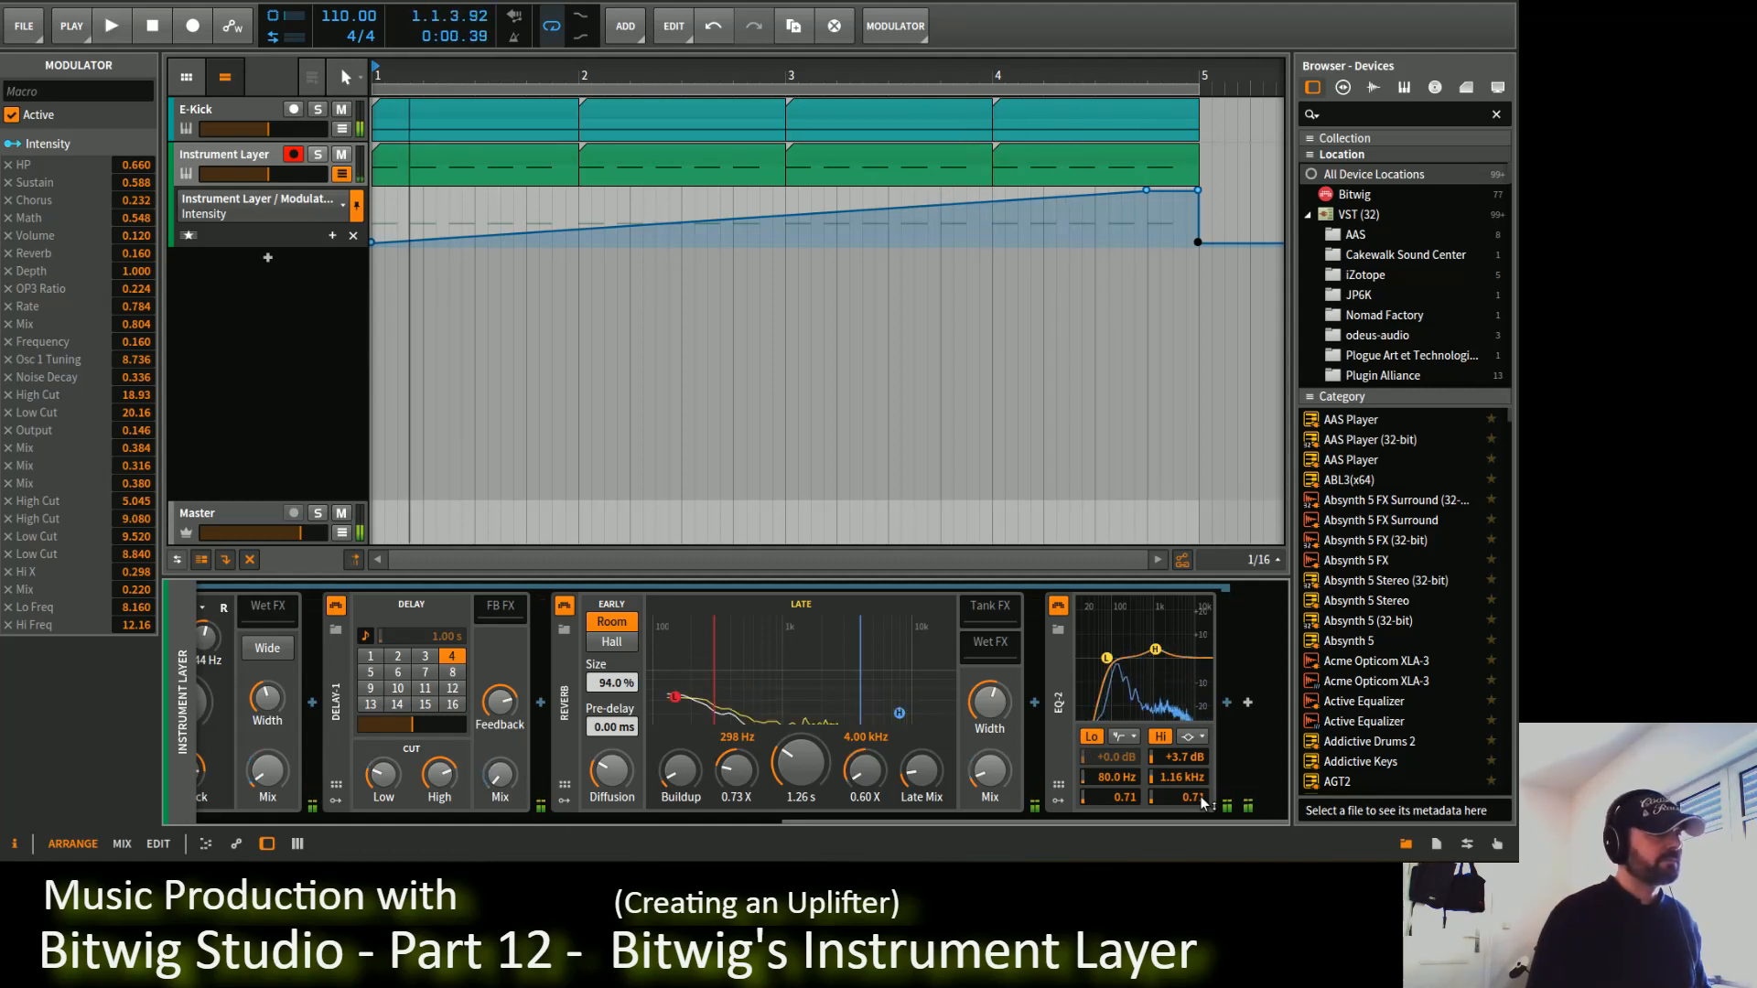
Step: Add a third layer containing the Bitwig FM-4 synth to the Instrument Layer
{"action": "left_click_drag", "start_coordinate": [1195, 820], "coordinate": [466, 829]}
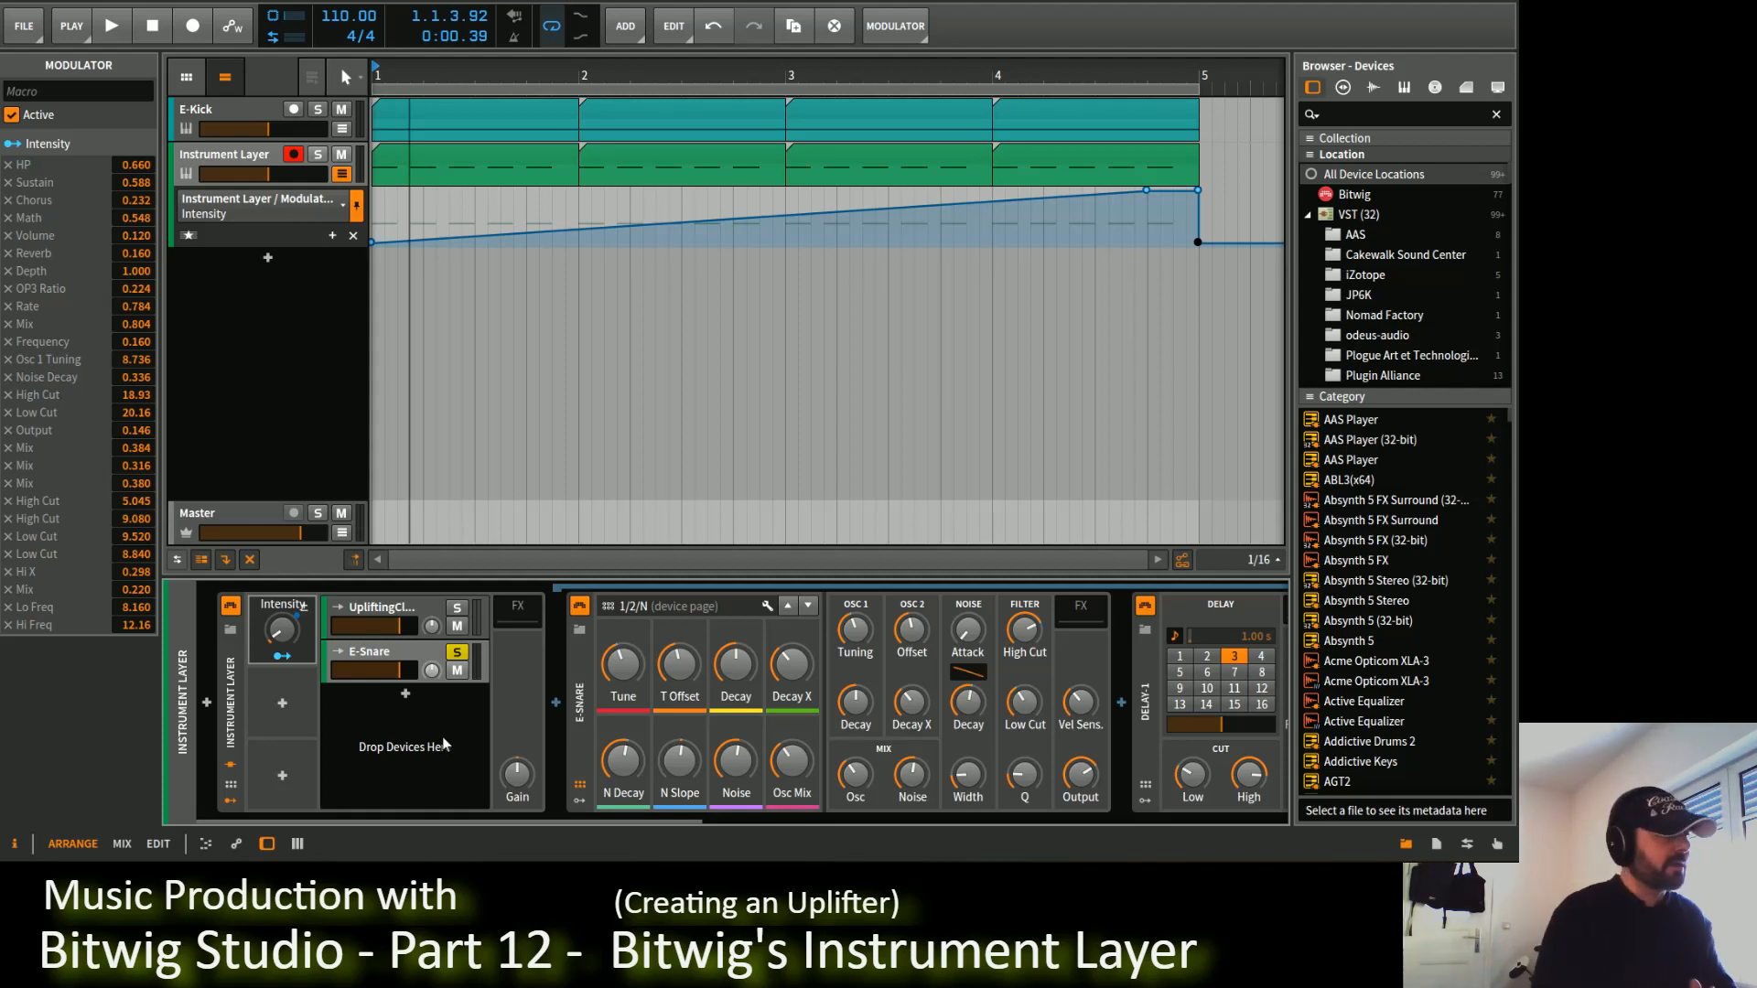
{"action": "left_click", "coordinate": [403, 693]}
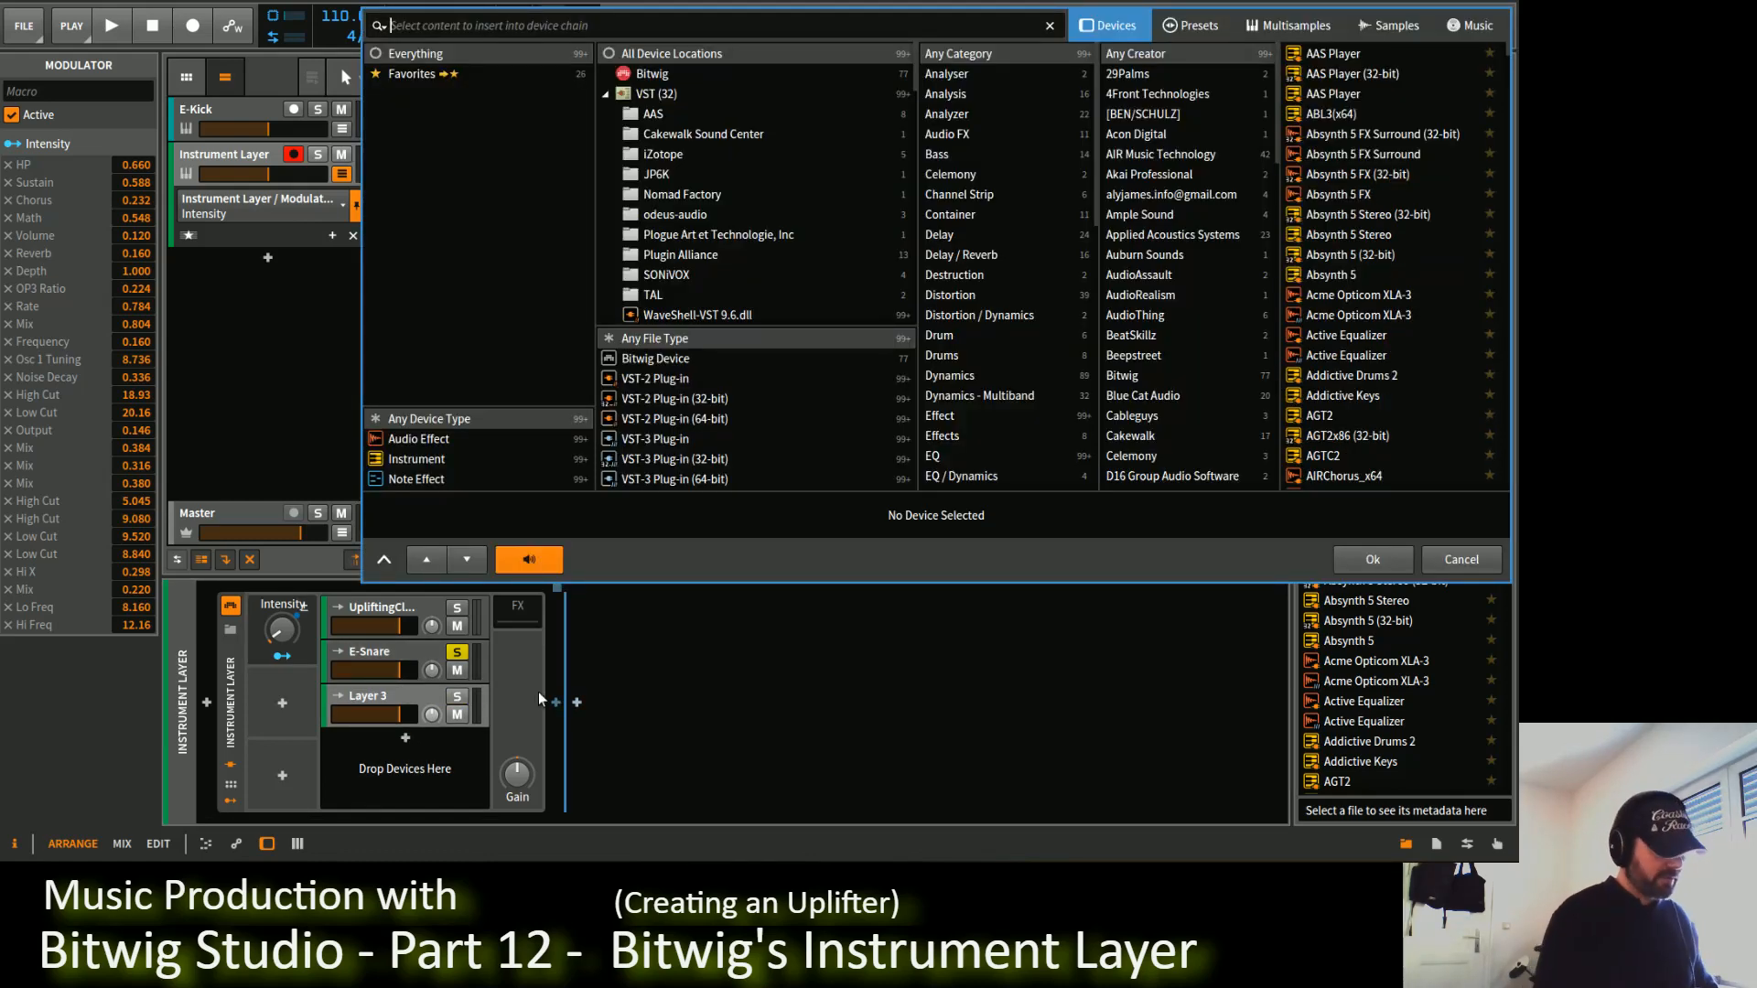
{"action": "type", "text": "fm"}
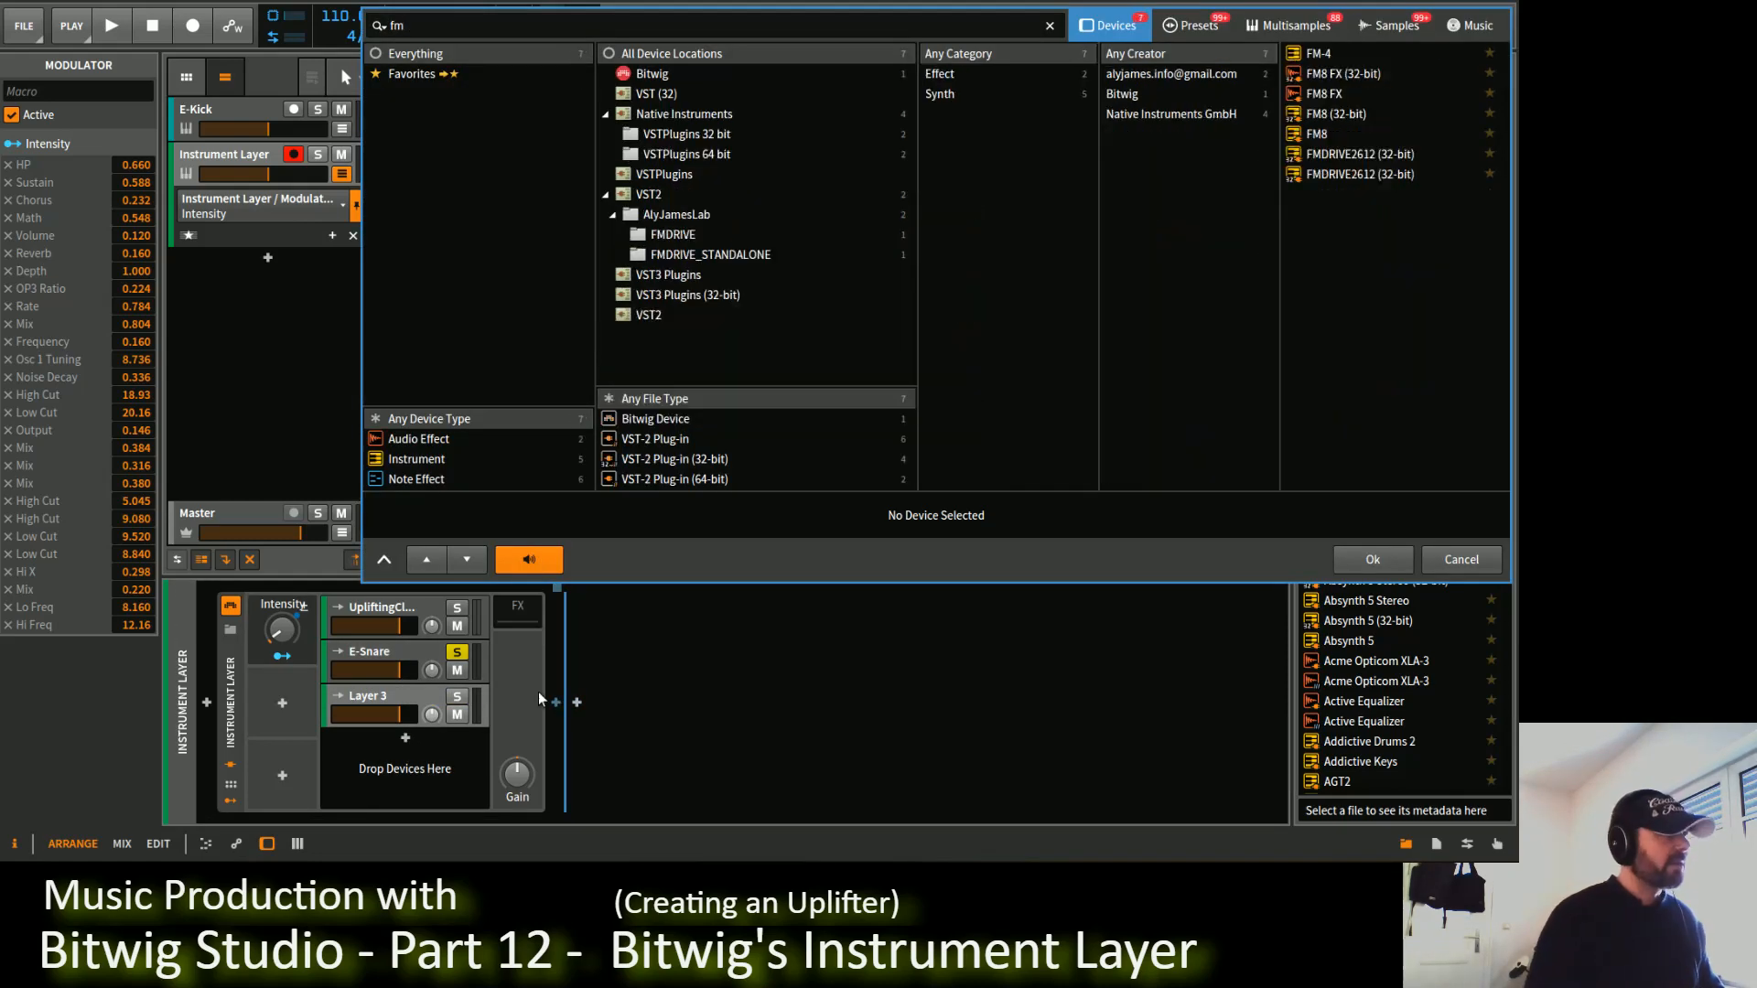
{"action": "left_click", "coordinate": [1336, 60]}
{"action": "left_click", "coordinate": [1373, 557]}
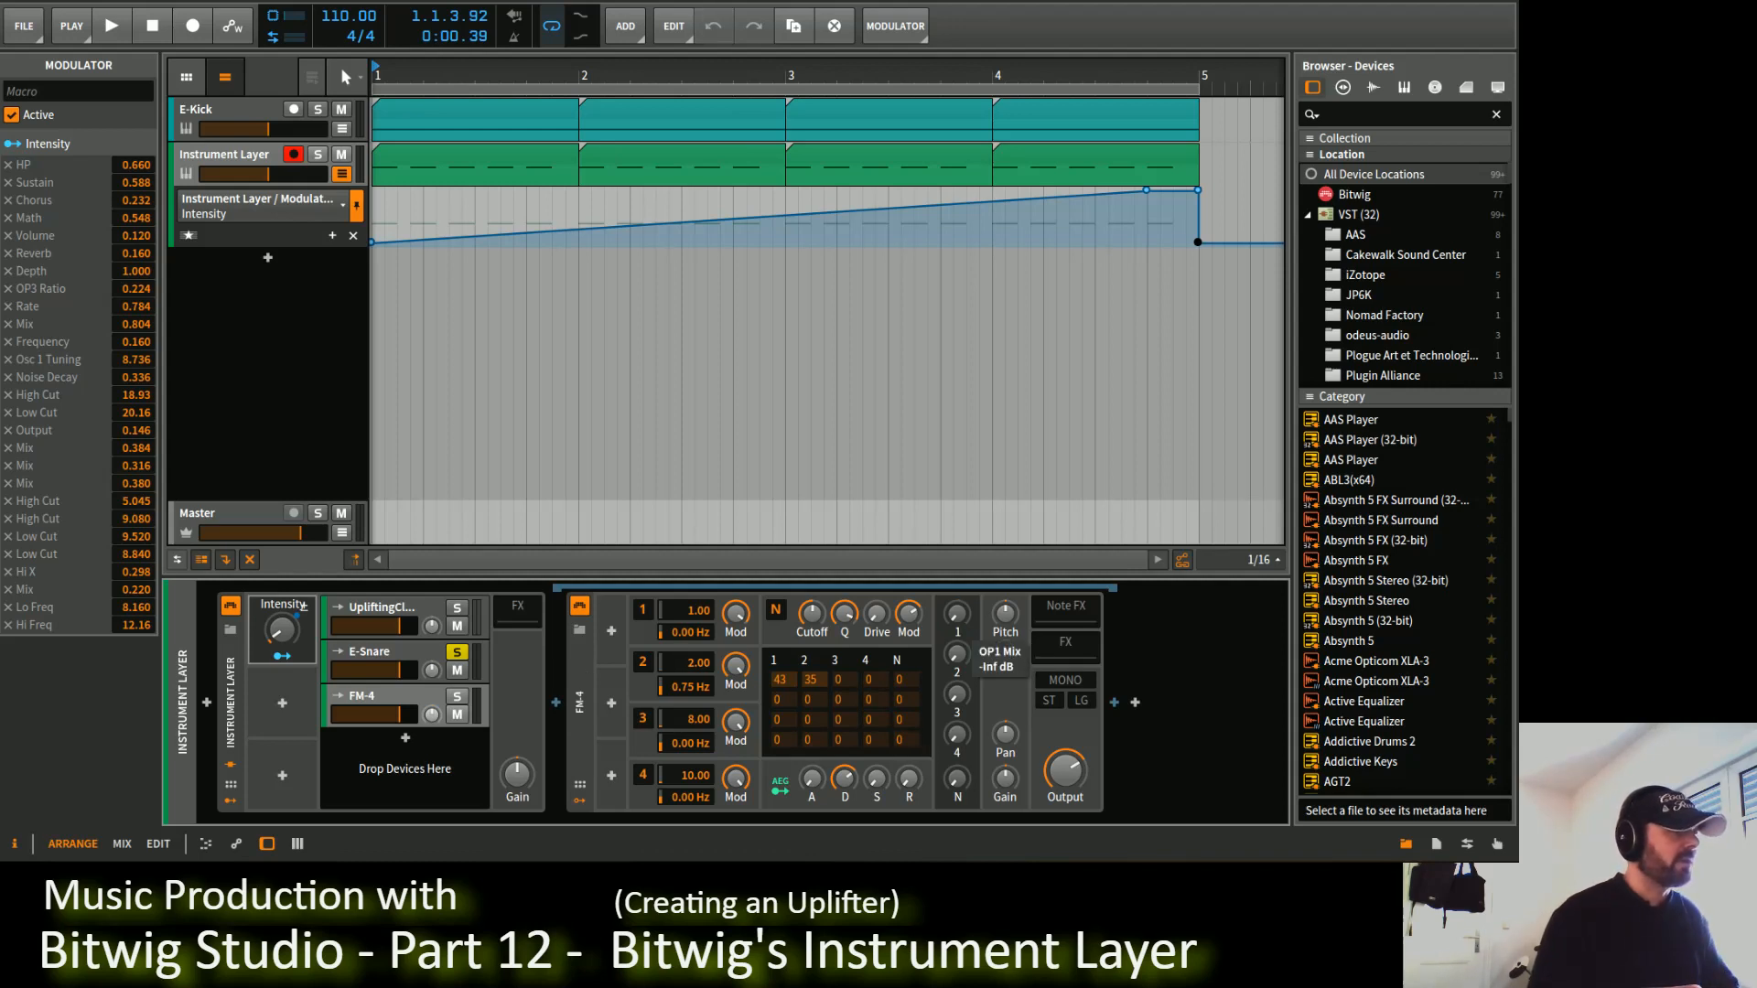
Step: Solo the FM-4 layer, bring up its noise level, and adjust the noise Cutoff, noise Q and amplitude envelope
{"action": "left_click", "coordinate": [458, 698]}
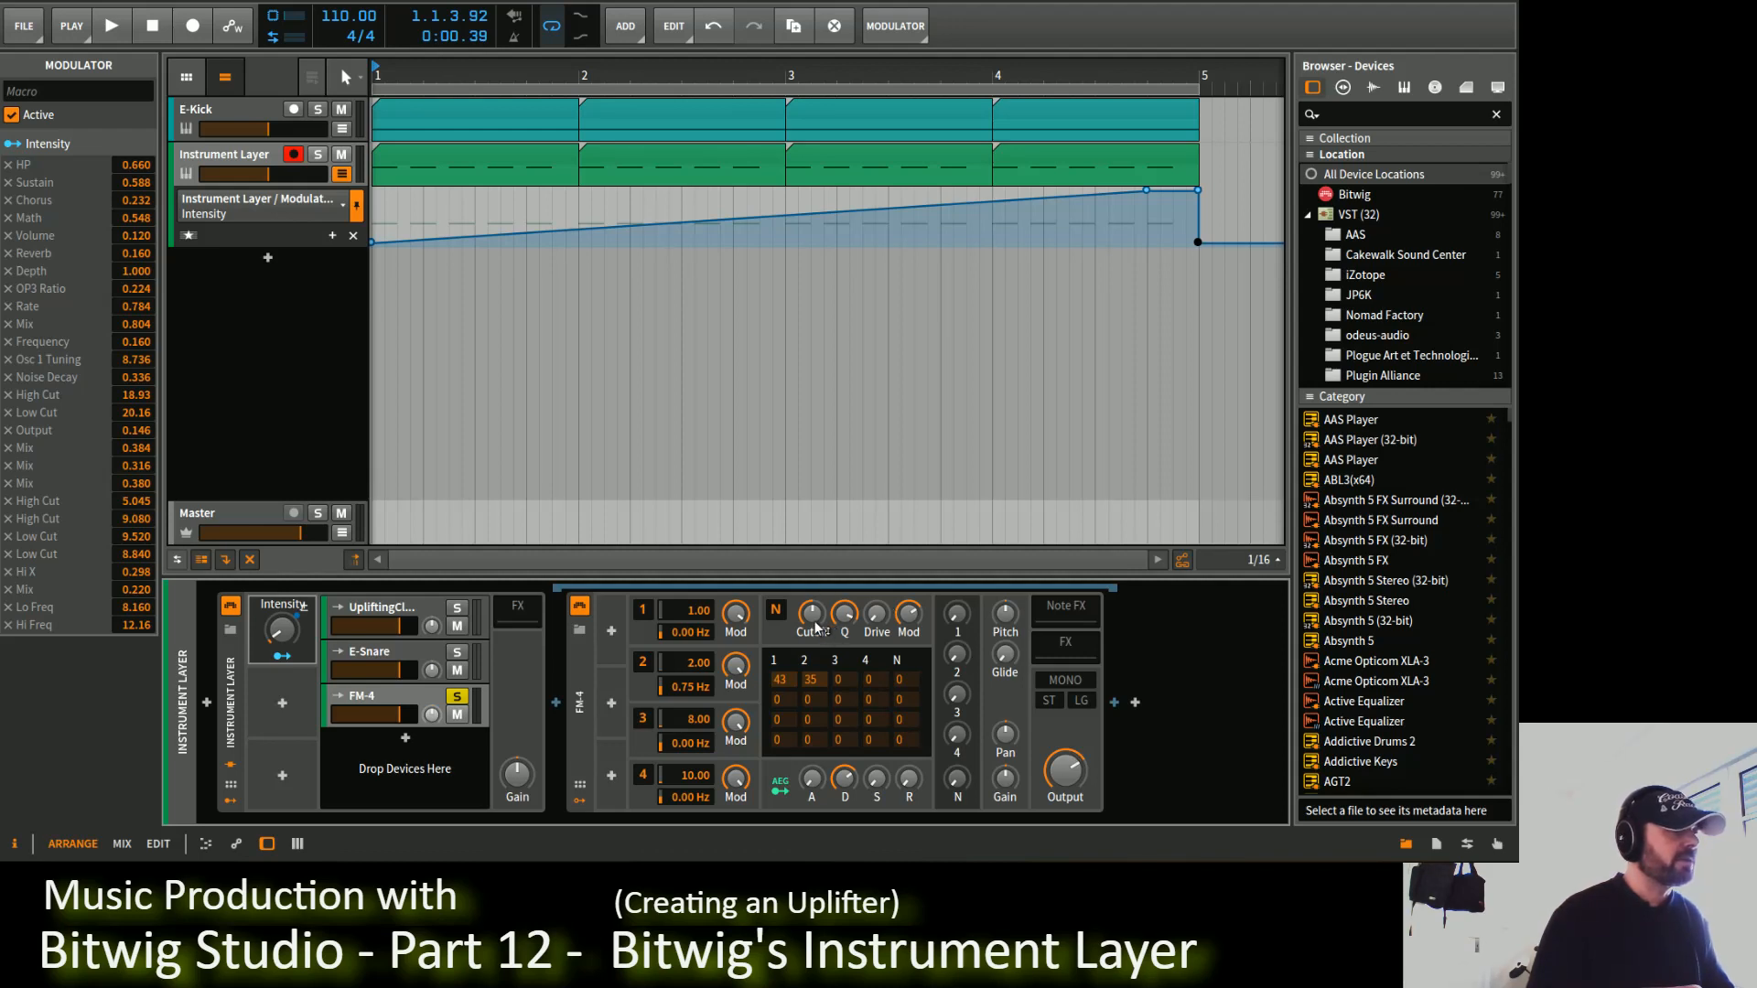
{"action": "left_click_drag", "start_coordinate": [812, 620], "coordinate": [812, 533]}
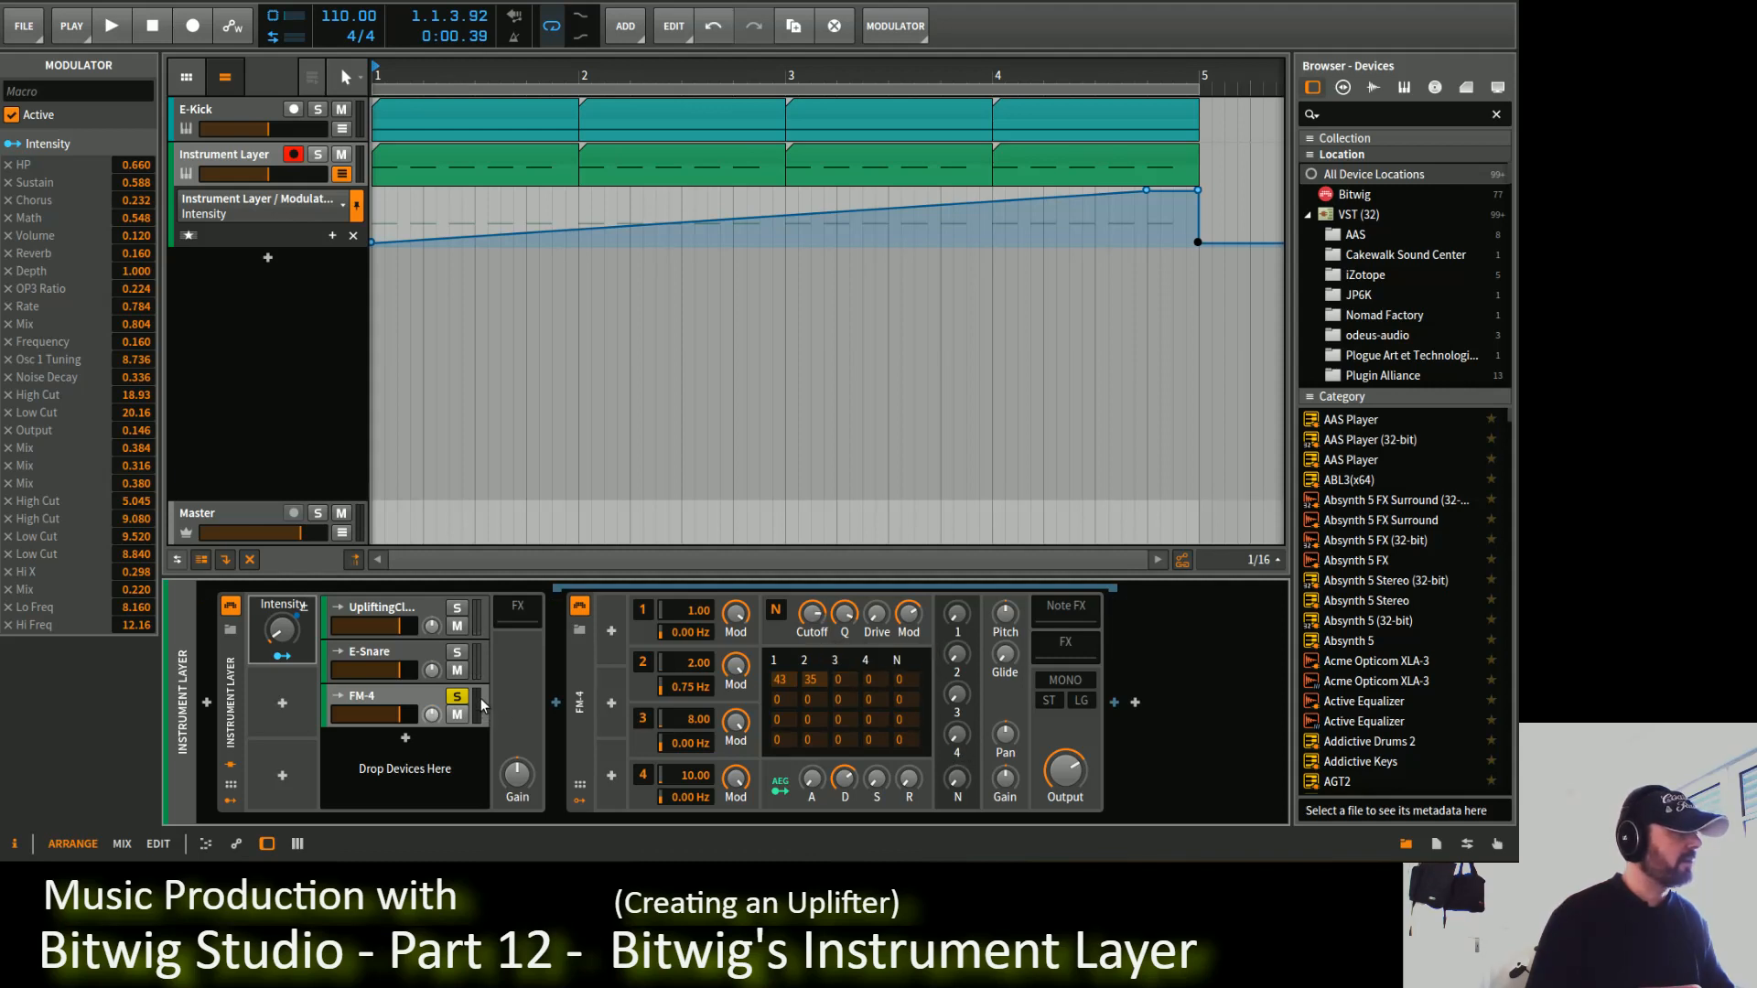
{"action": "left_click_drag", "start_coordinate": [958, 780], "coordinate": [953, 784]}
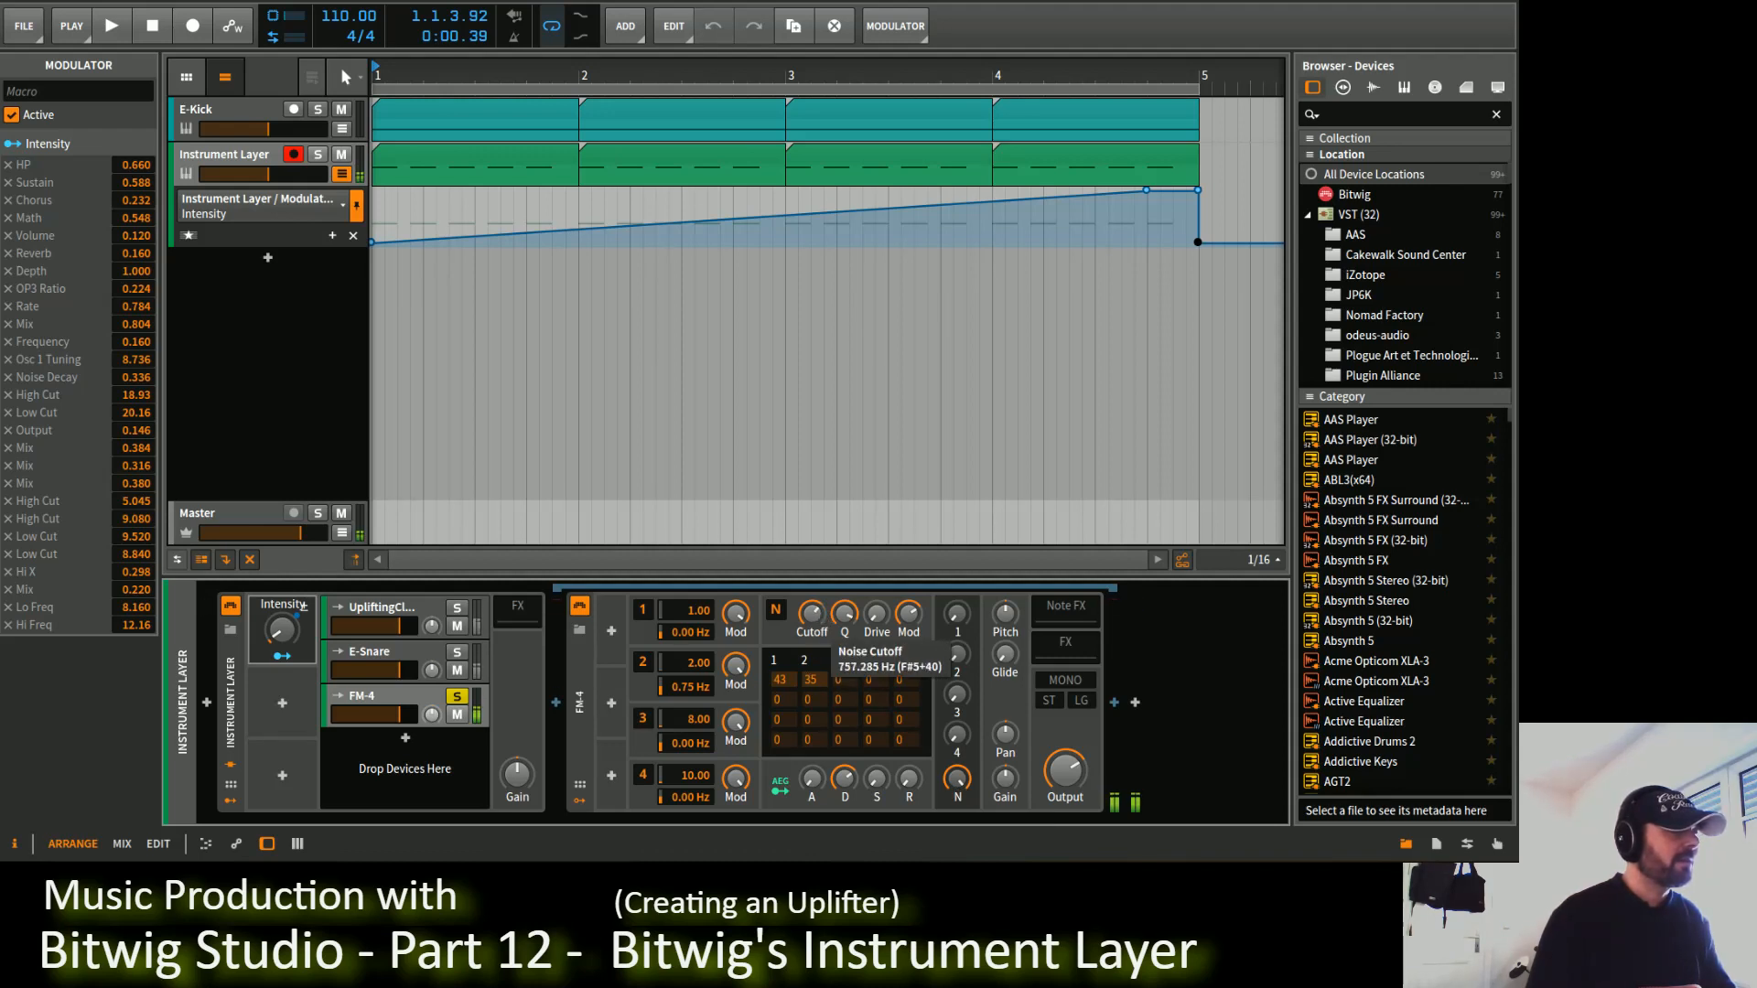
{"action": "left_click_drag", "start_coordinate": [844, 613], "coordinate": [844, 609]}
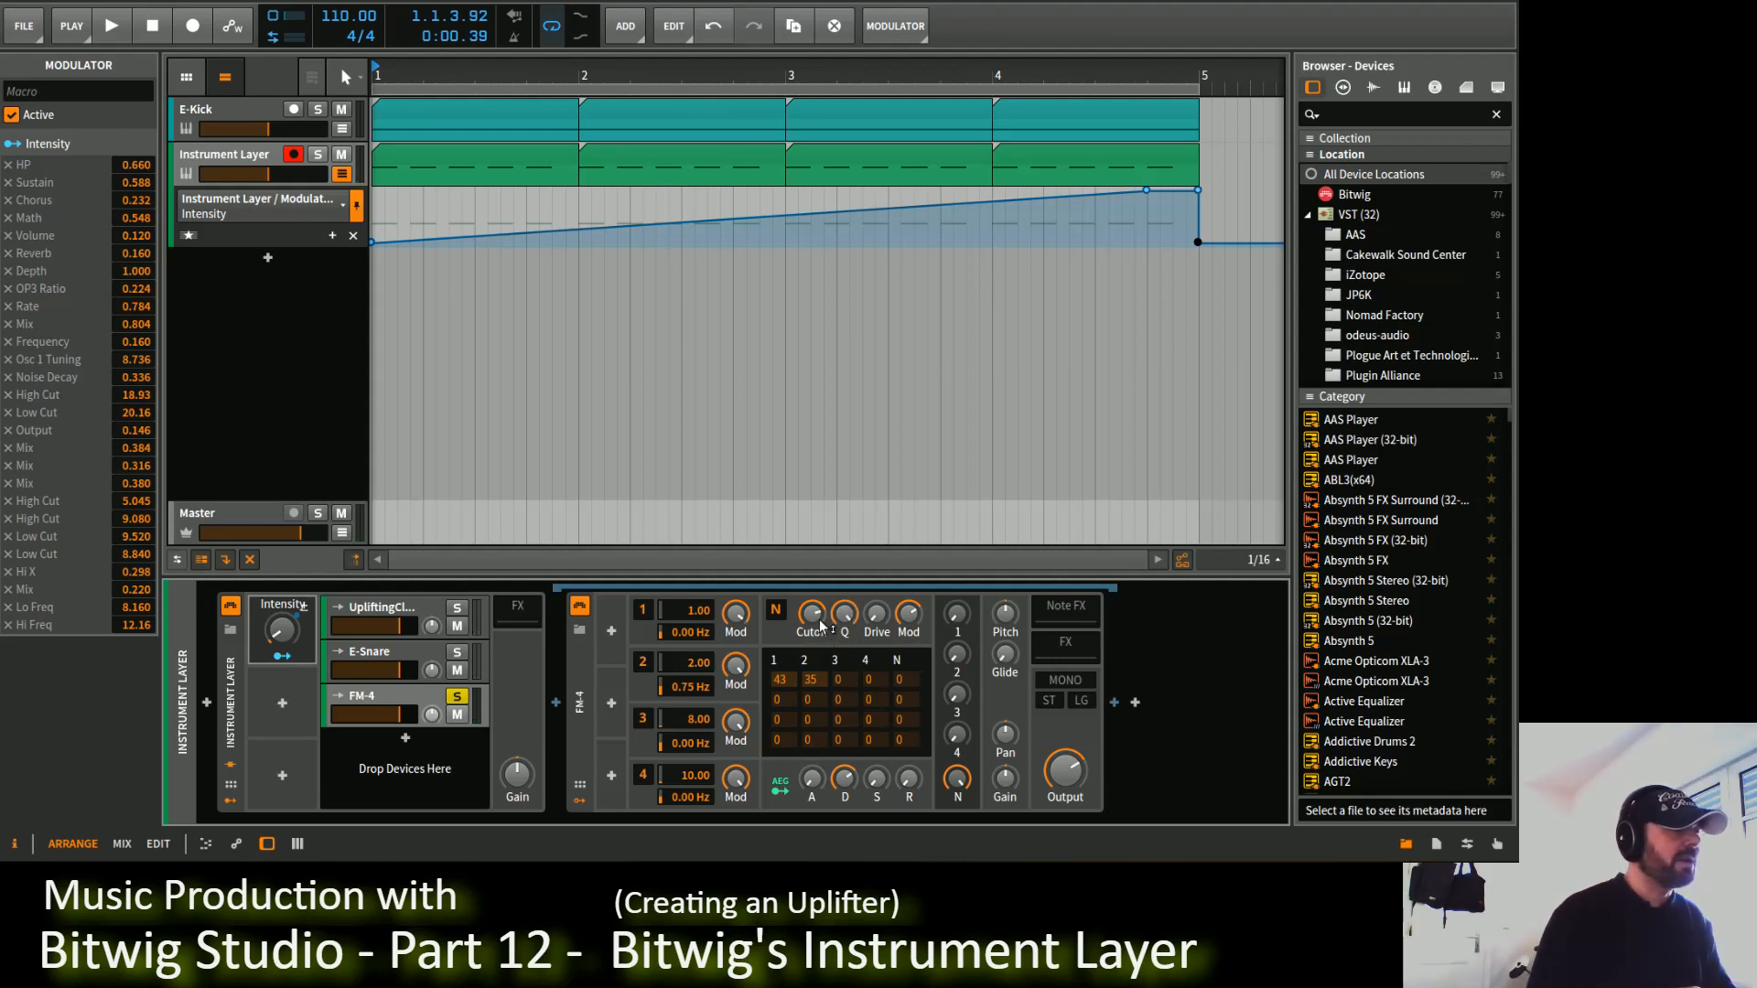
{"action": "left_click_drag", "start_coordinate": [812, 619], "coordinate": [844, 612]}
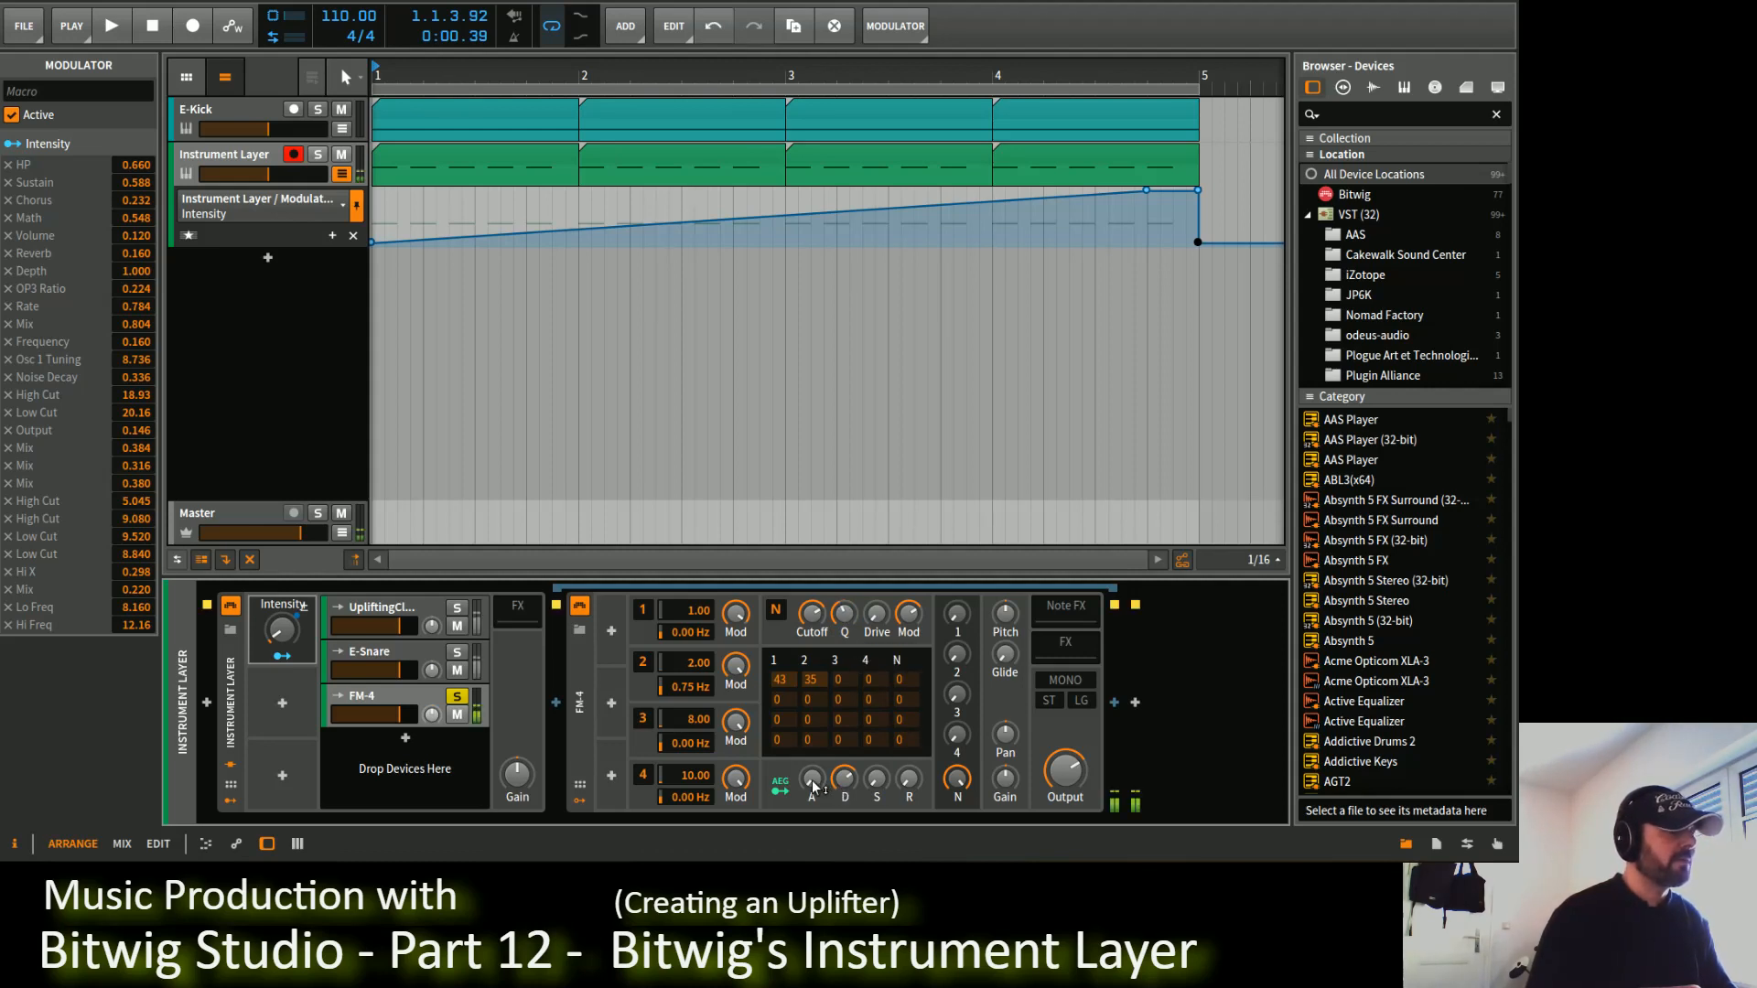
{"action": "left_click_drag", "start_coordinate": [811, 780], "coordinate": [911, 779]}
{"action": "left_click_drag", "start_coordinate": [911, 779], "coordinate": [911, 778]}
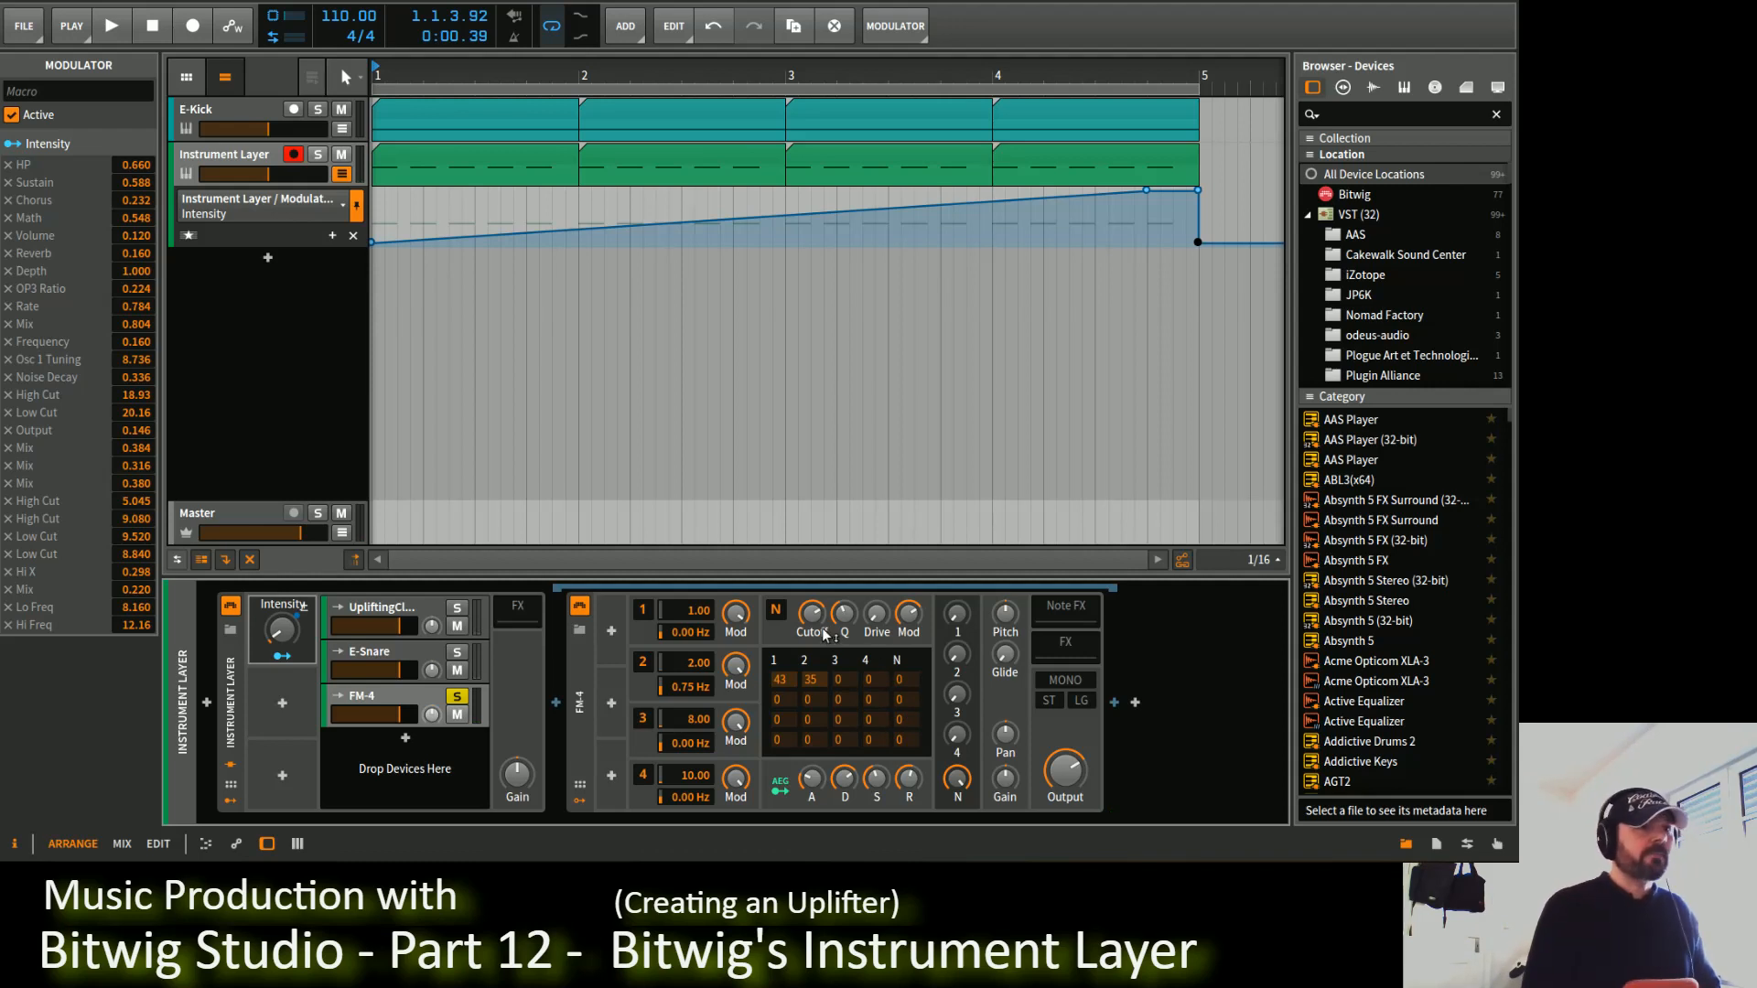
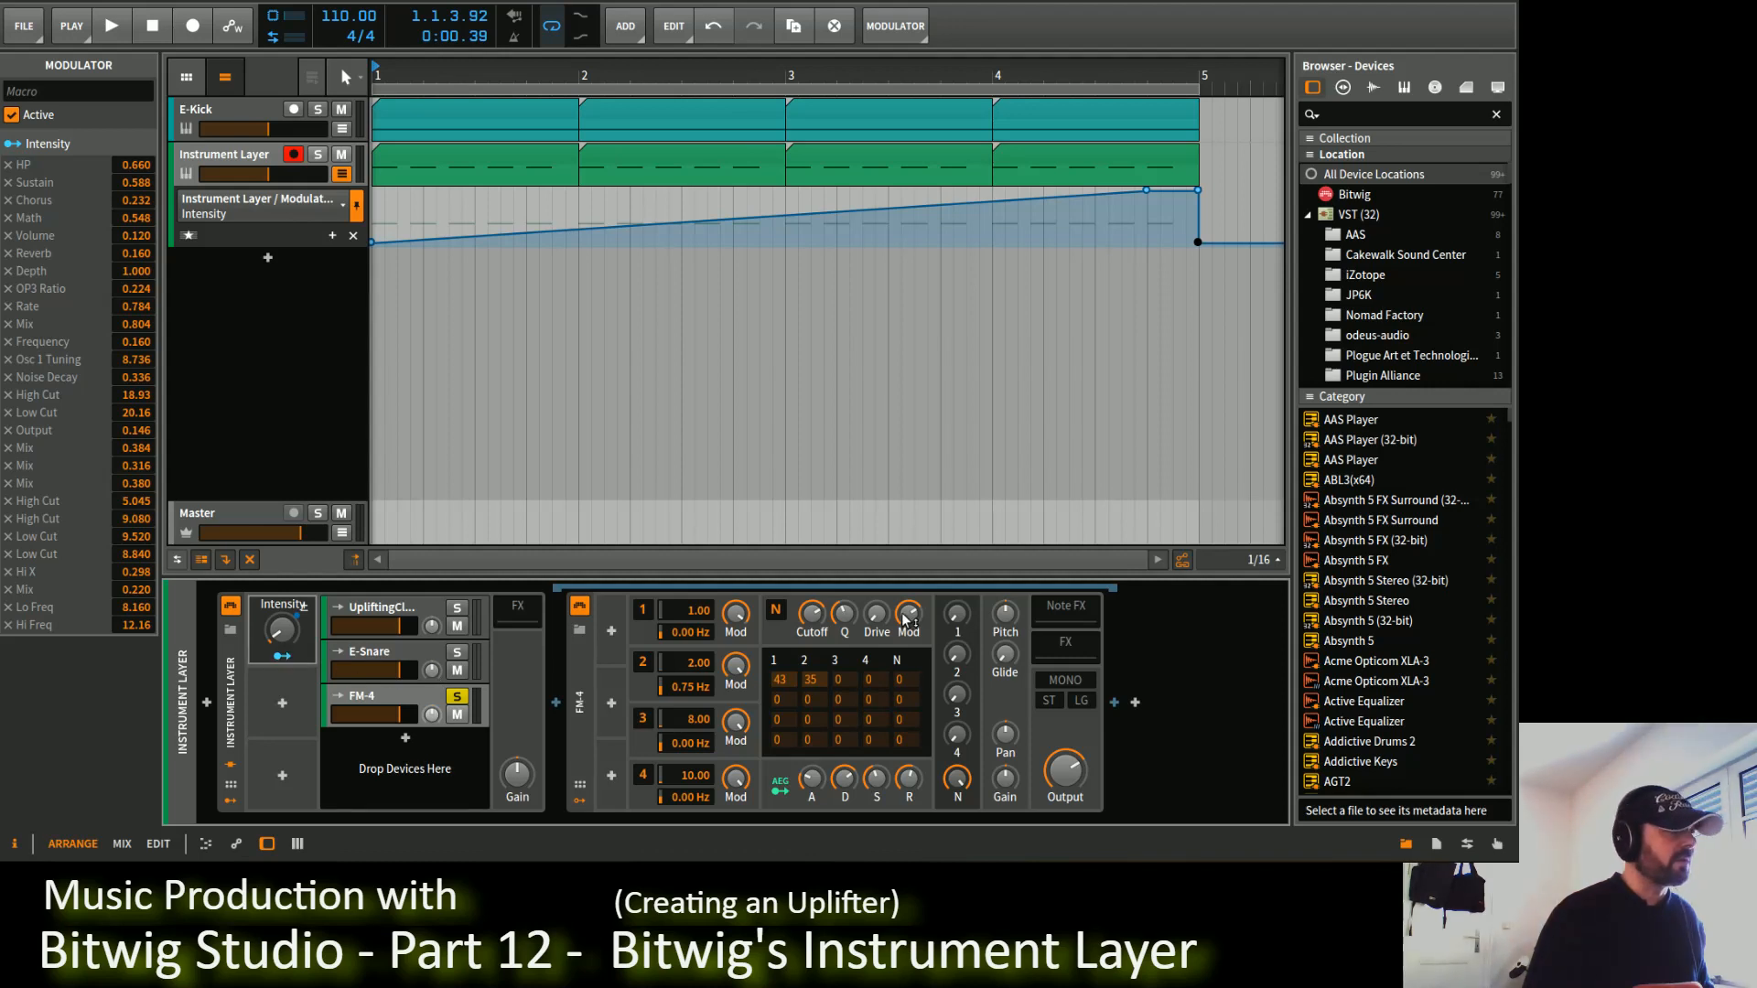
Step: Readjust the FM-4's noise Cutoff and Mod, and set its noise Drive to +13.44 dB
{"action": "left_click_drag", "start_coordinate": [816, 613], "coordinate": [876, 568]}
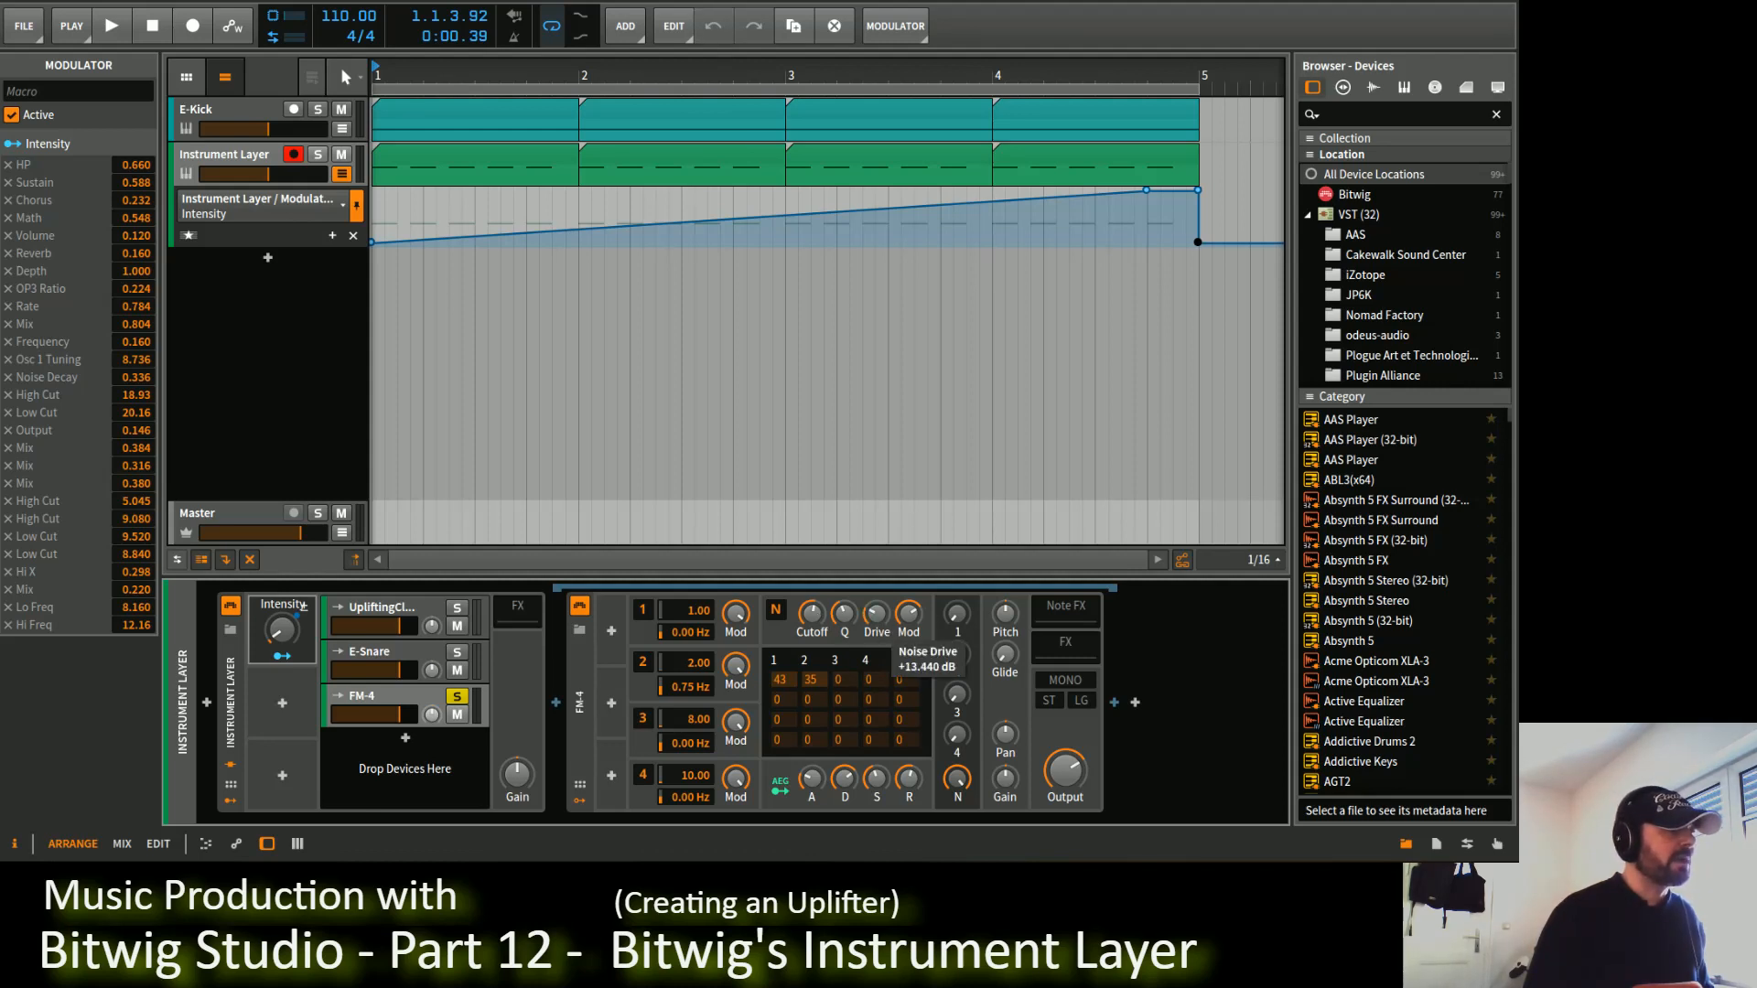
{"action": "left_click", "coordinate": [923, 624]}
{"action": "left_click_drag", "start_coordinate": [913, 622], "coordinate": [913, 699]}
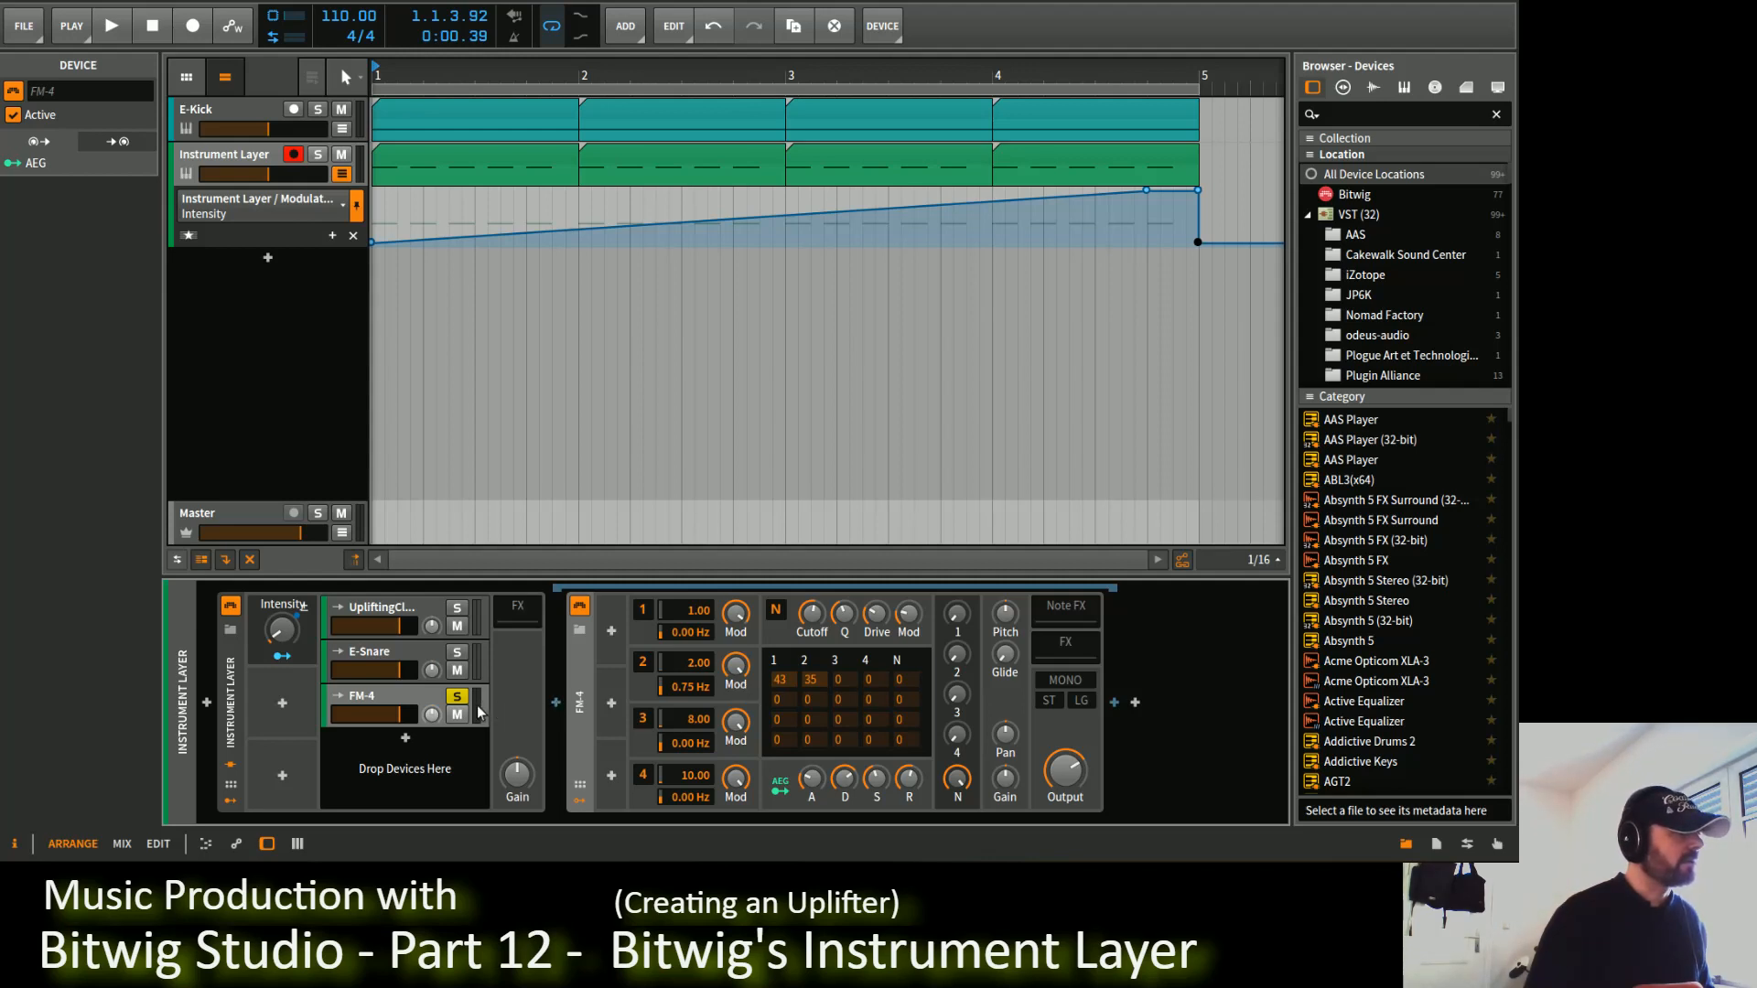
Step: Map Intensity to the FM-4's Noise Cutoff at 36.00, Q at 0.130, Drive at 9.024 and Mod at 0.196, and play the result
{"action": "left_click", "coordinate": [302, 652]}
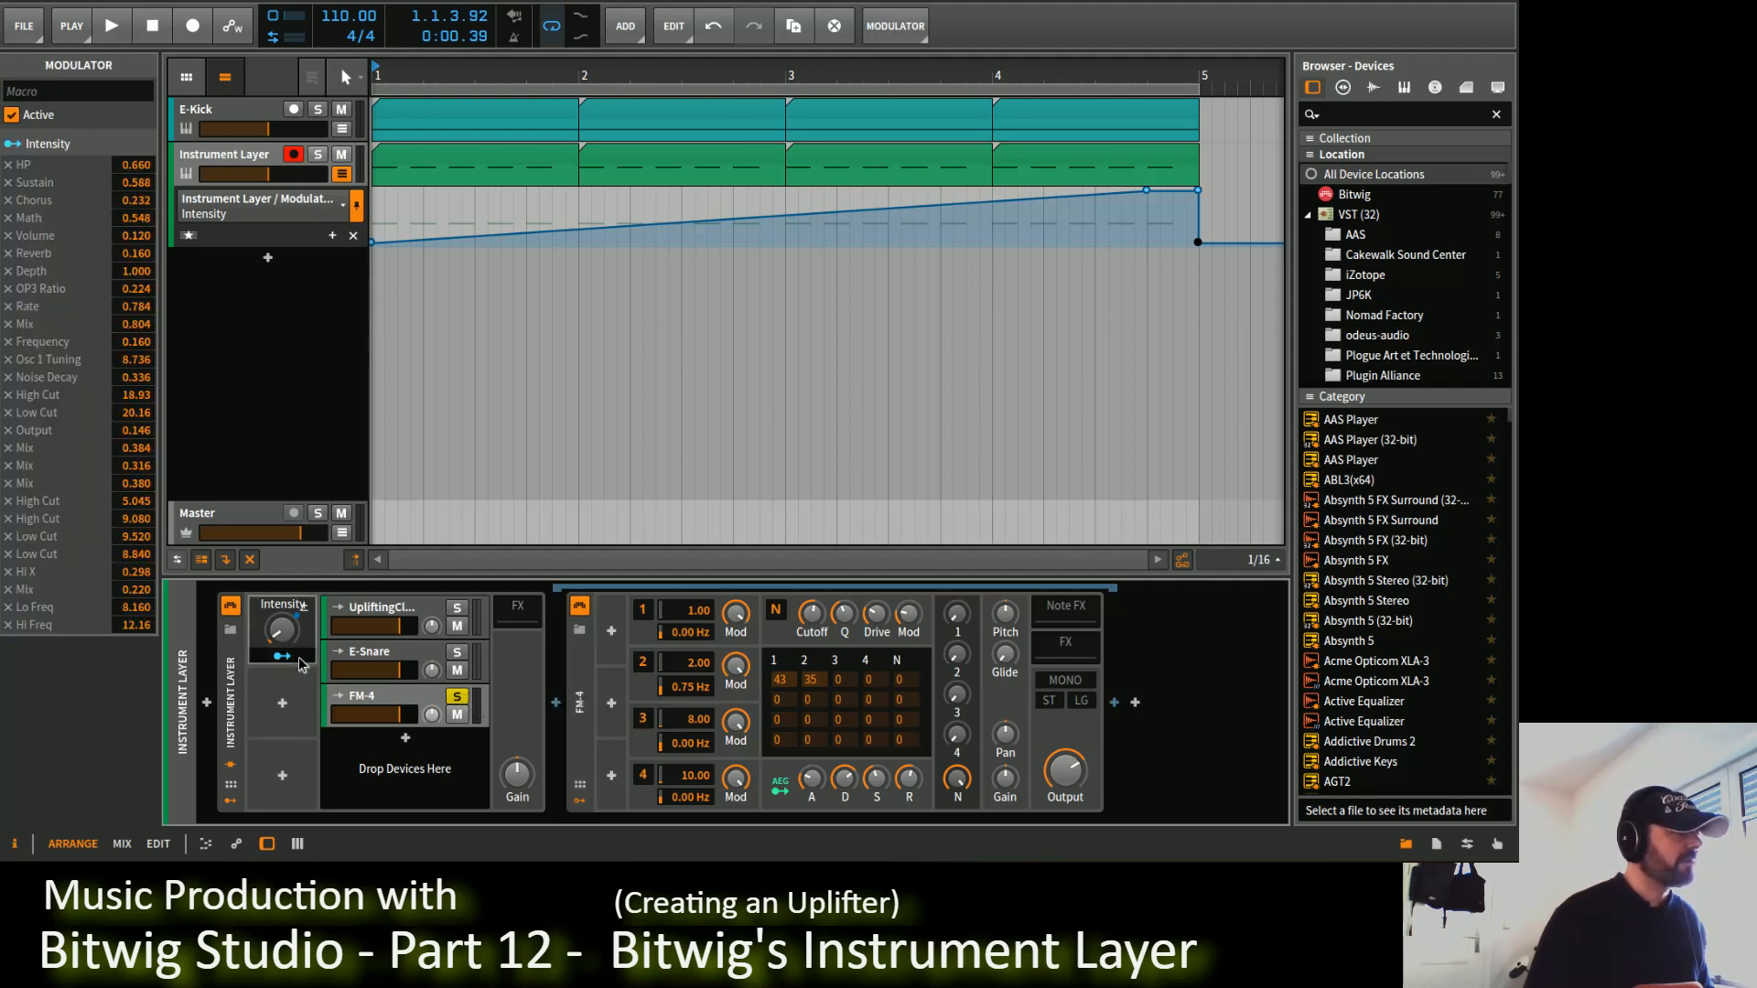
{"action": "left_click_drag", "start_coordinate": [812, 611], "coordinate": [812, 555]}
{"action": "left_click_drag", "start_coordinate": [843, 614], "coordinate": [908, 603]}
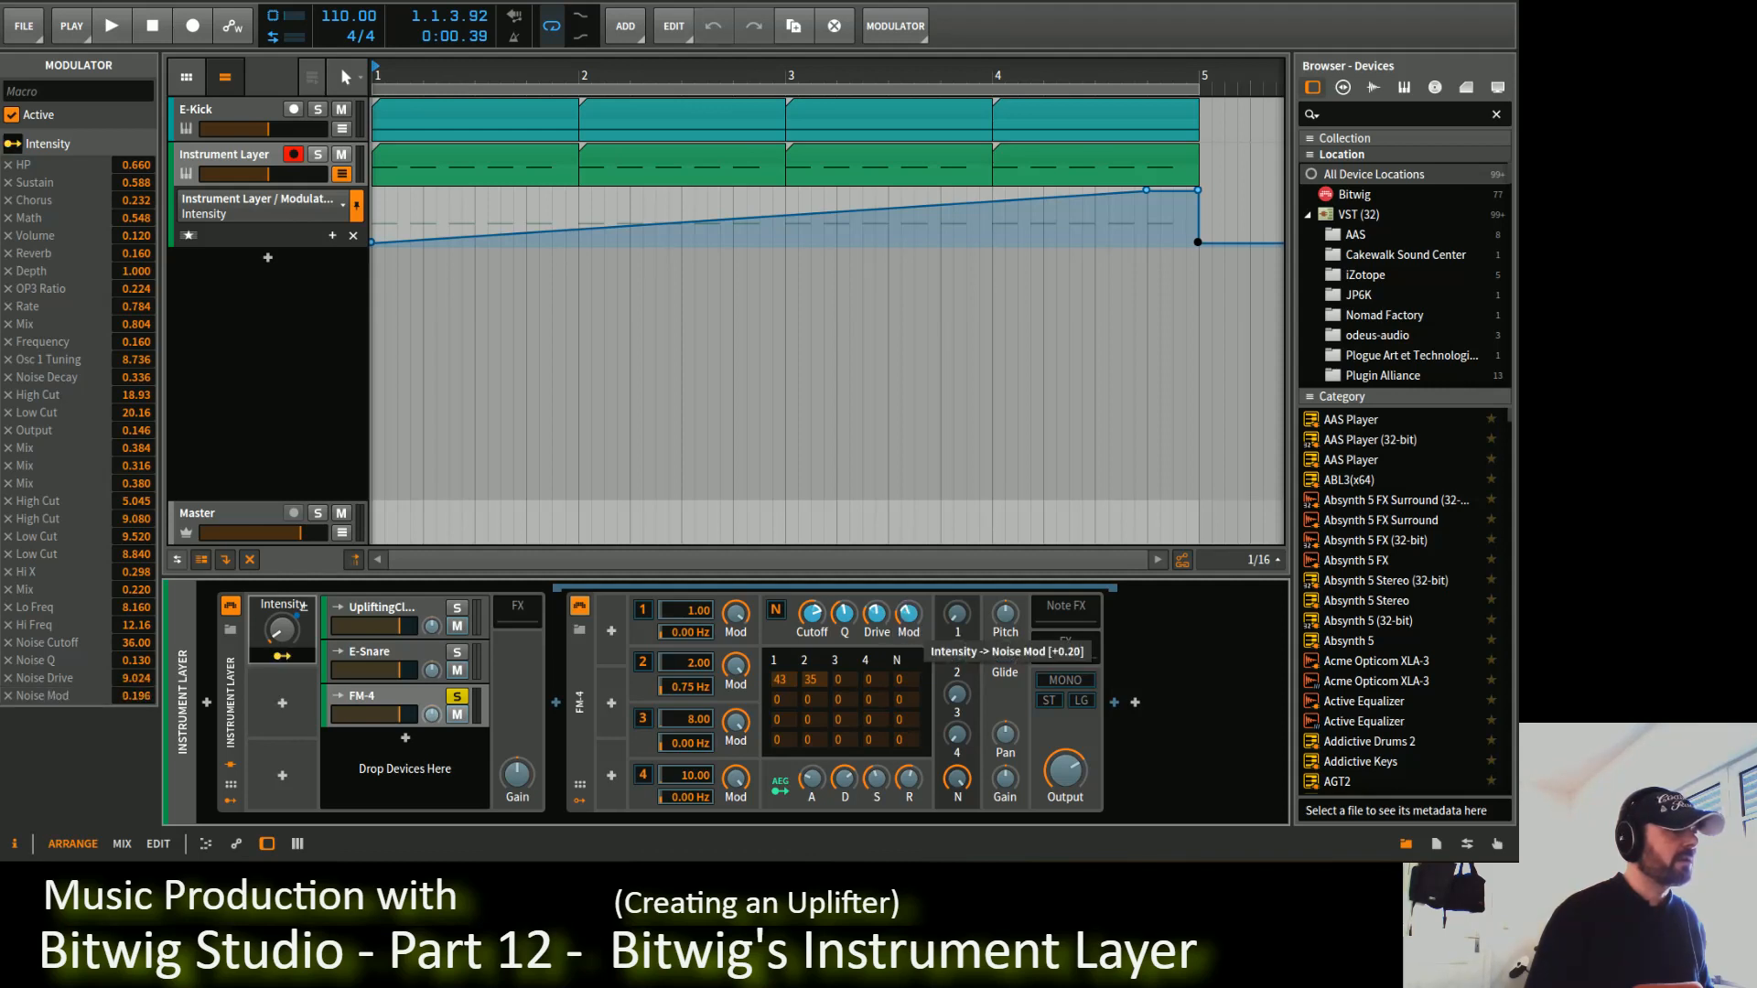
{"action": "key", "text": "space"}
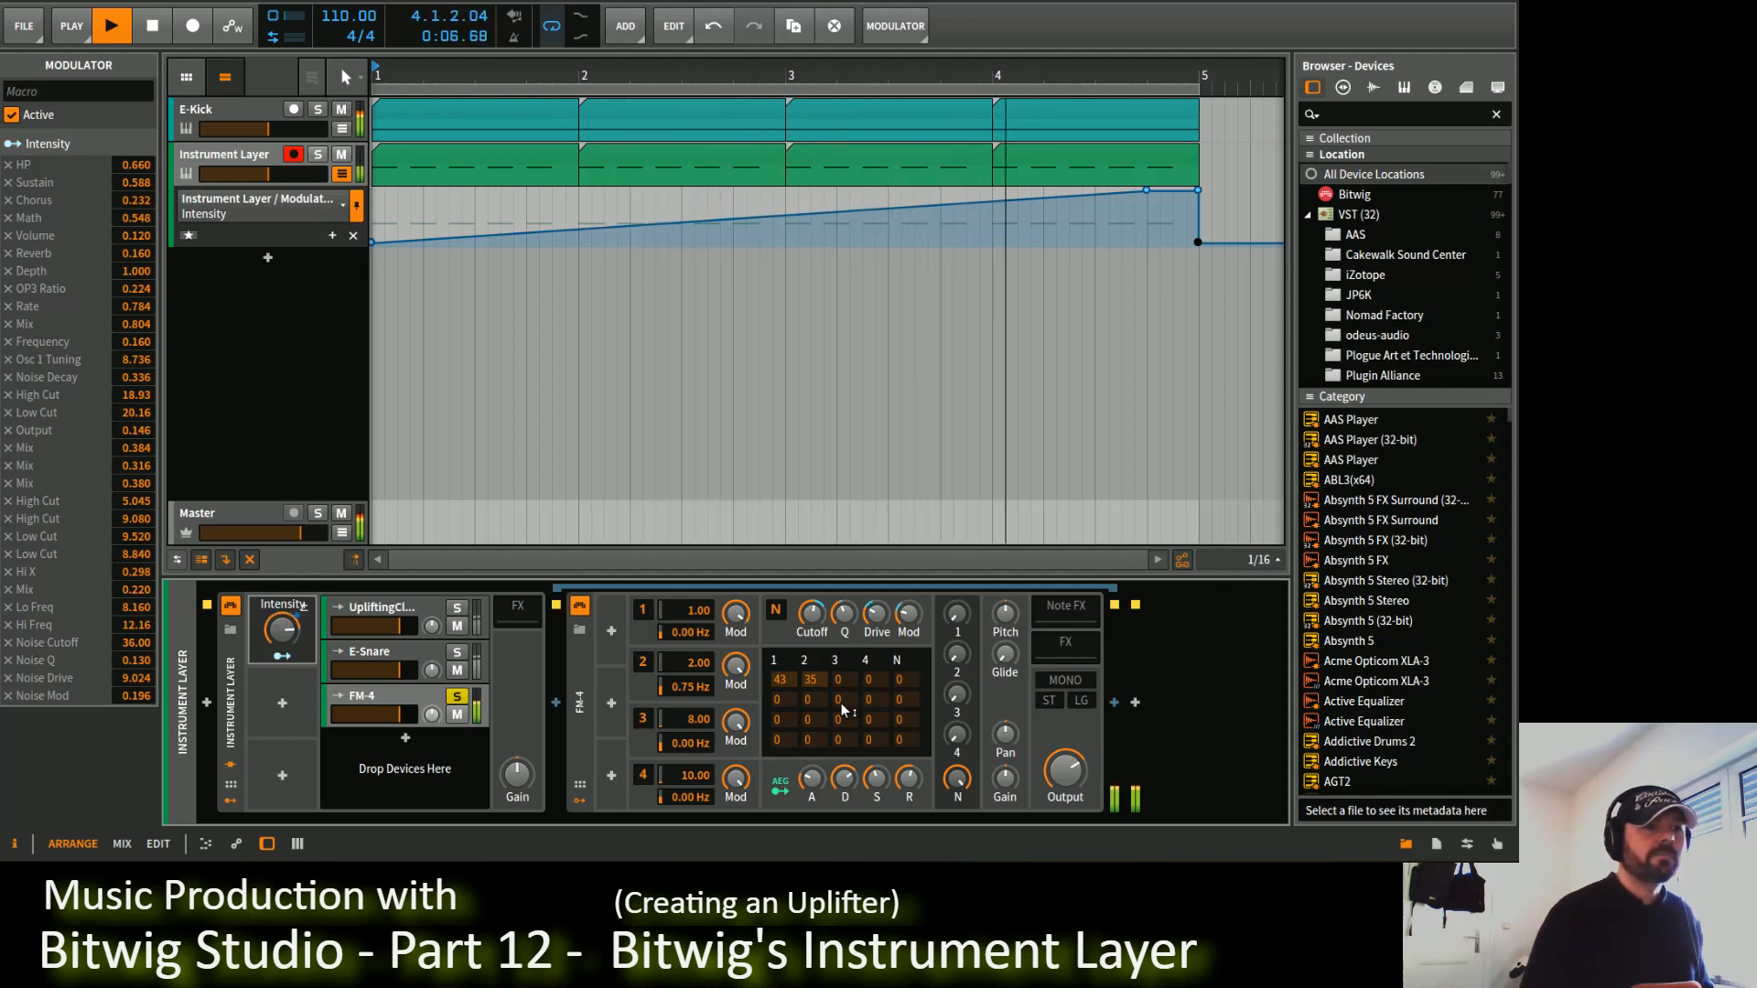
{"action": "key", "text": "space"}
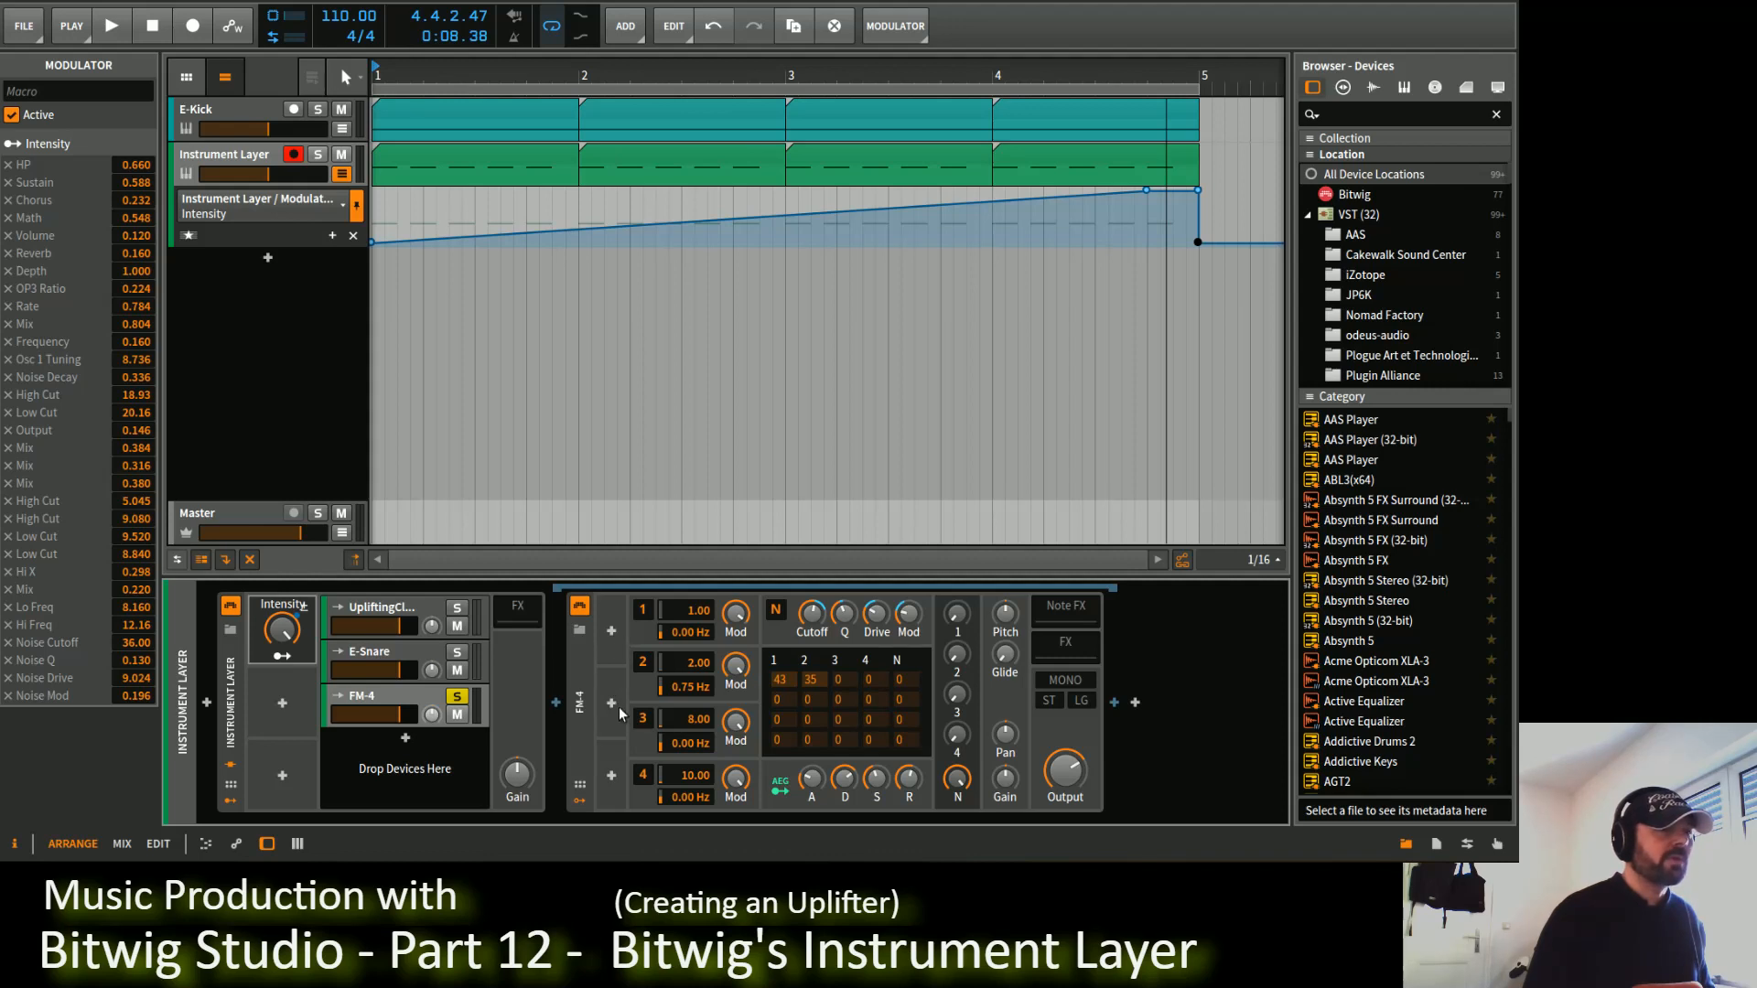
{"action": "left_click", "coordinate": [612, 776]}
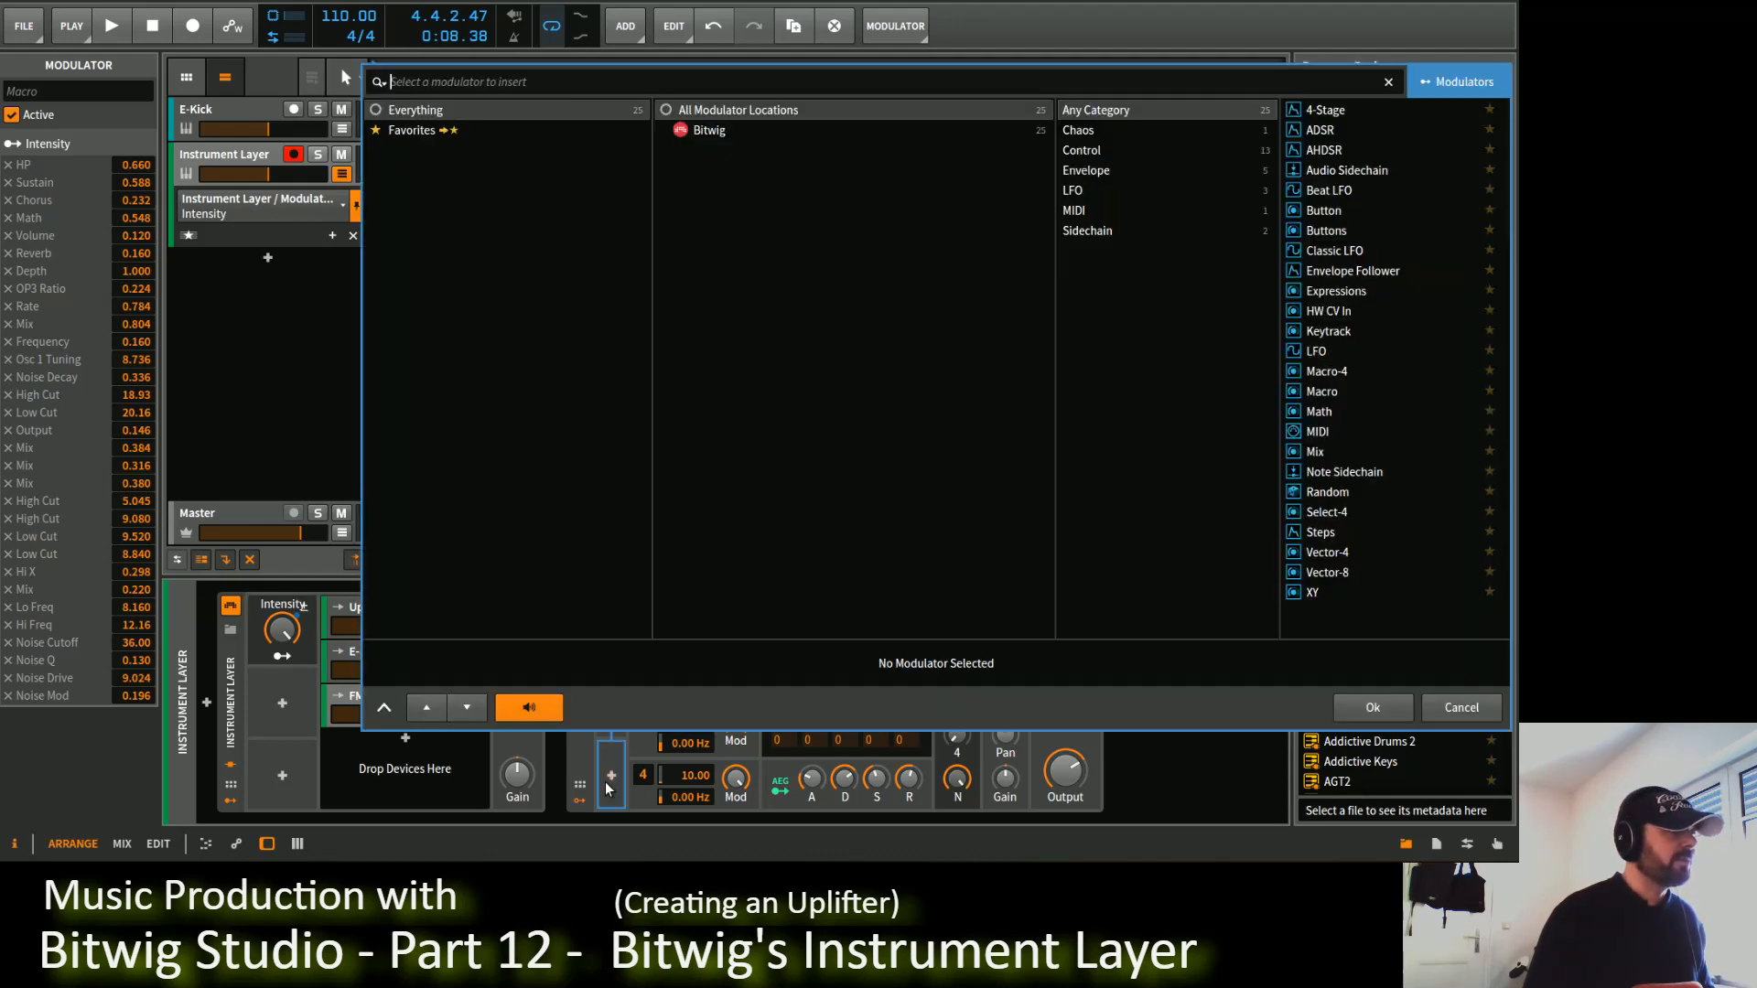
{"action": "left_click", "coordinate": [1355, 355]}
{"action": "left_click", "coordinate": [1388, 716]}
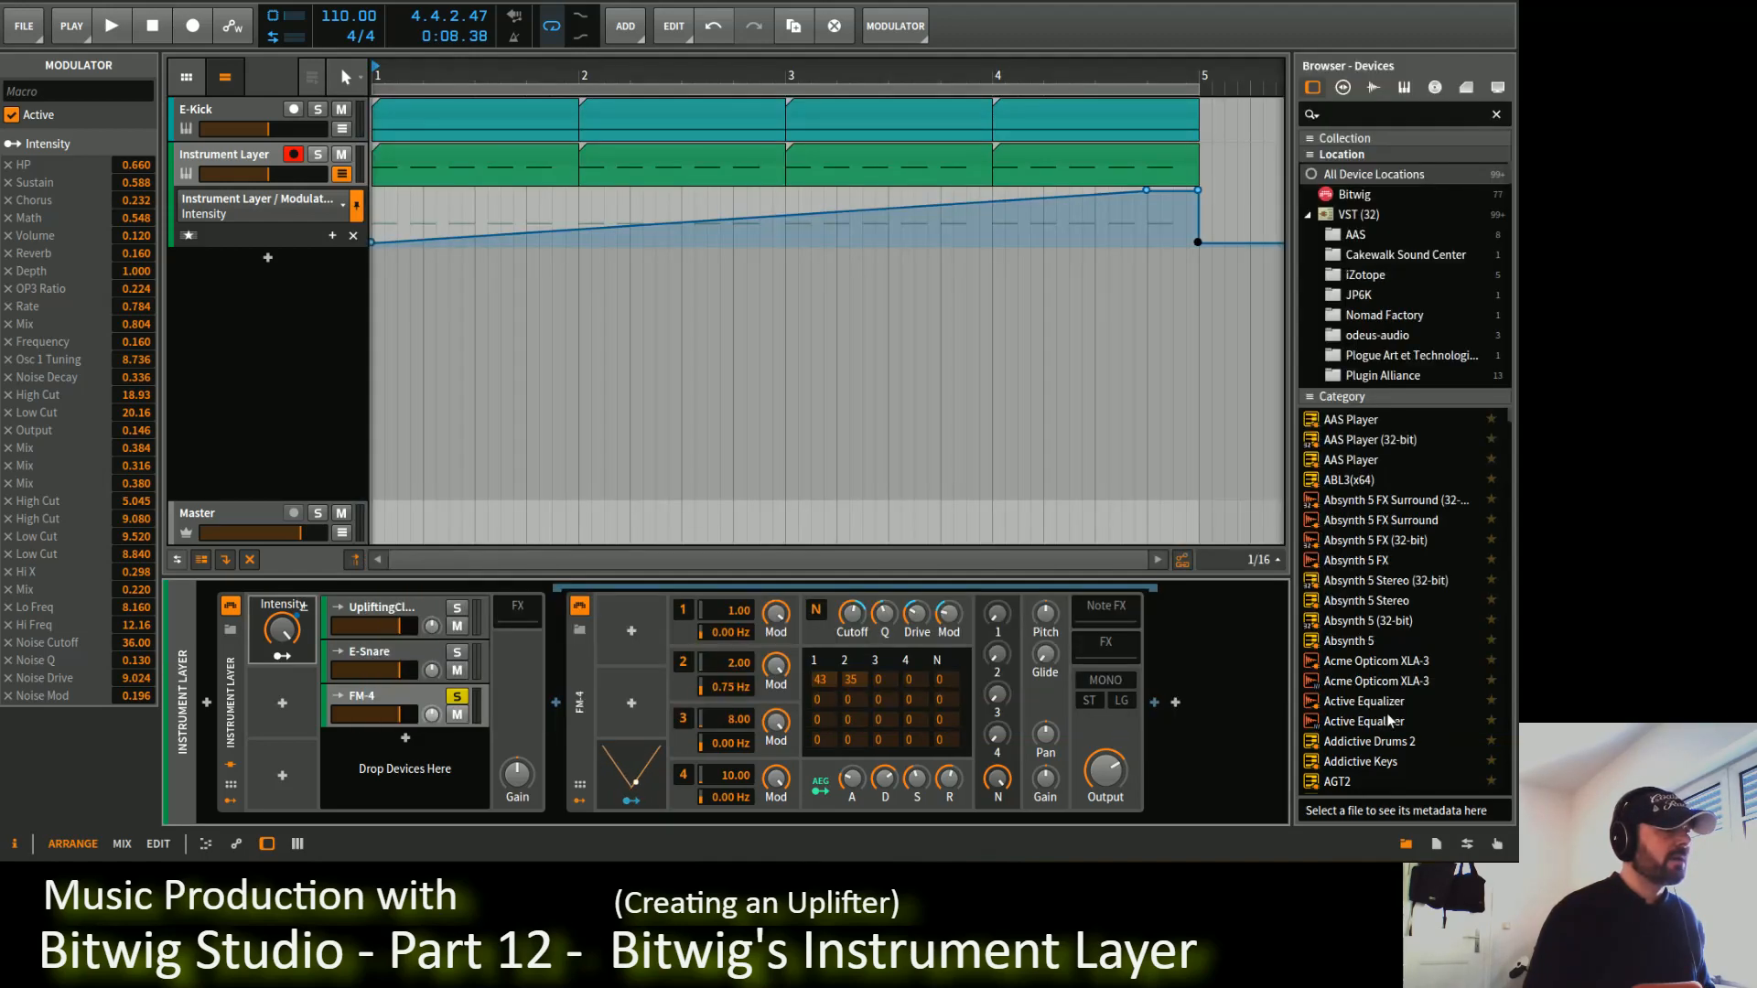
{"action": "right_click", "coordinate": [634, 773]}
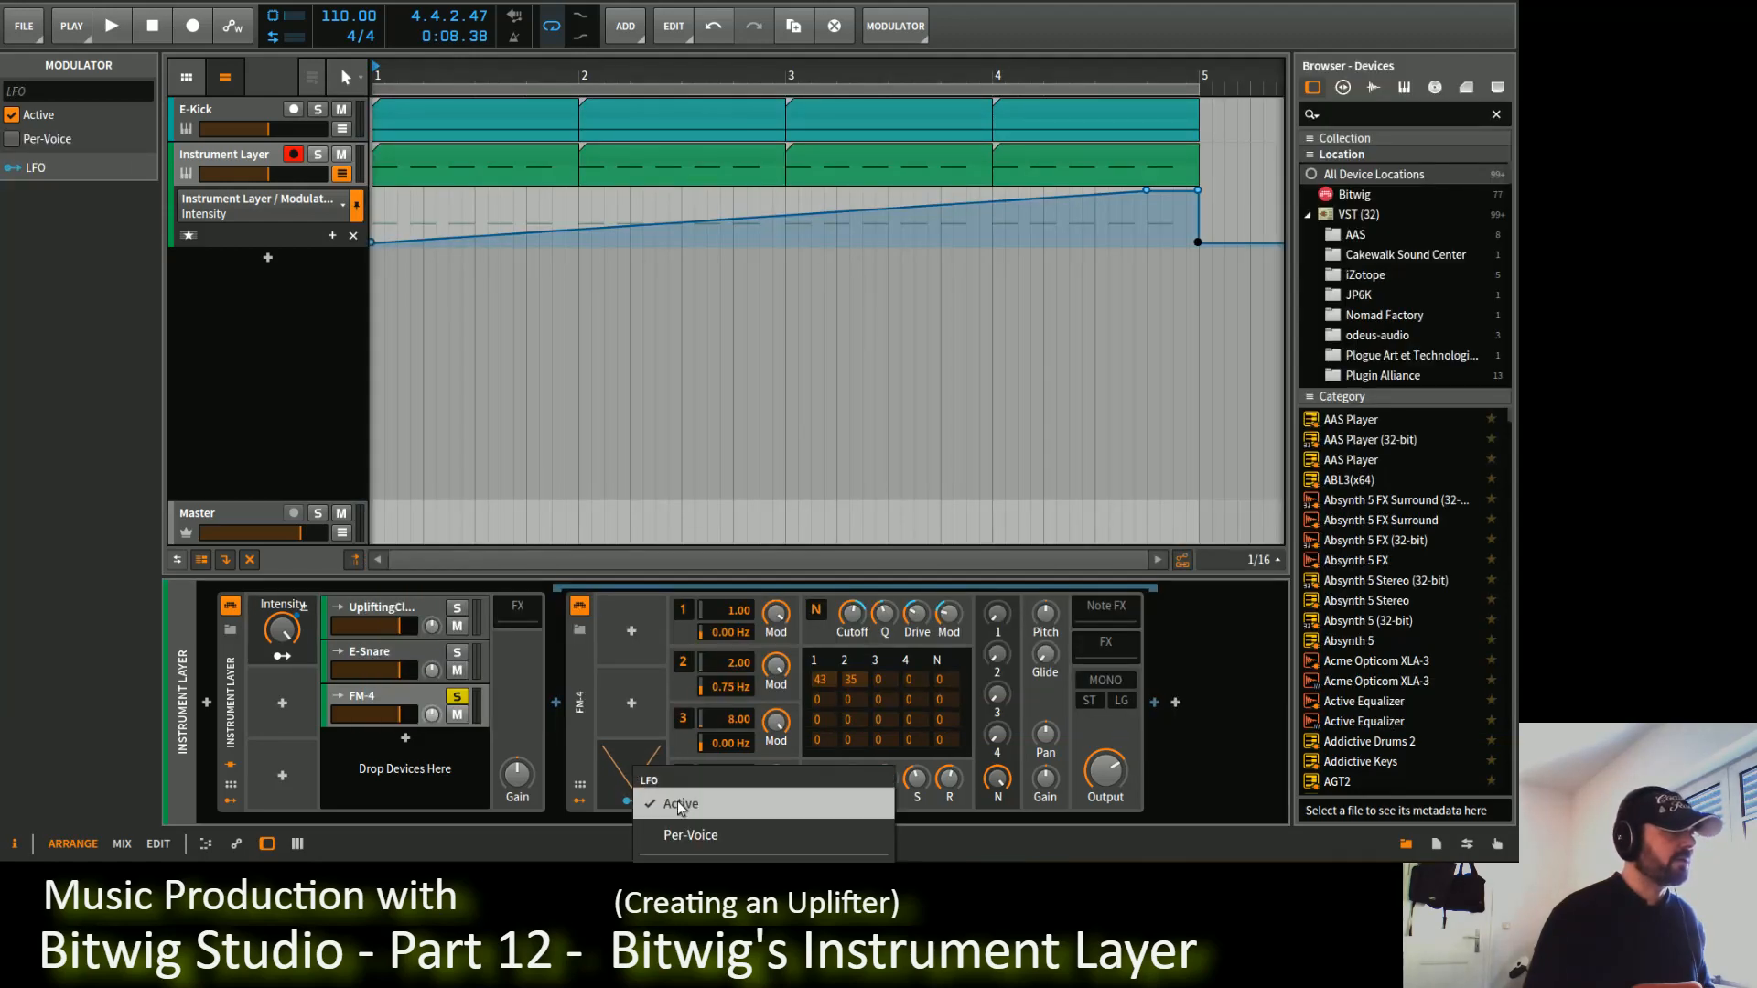
{"action": "left_click", "coordinate": [714, 878]}
Step: Insert an ADSR modulator into the FM-4 and expand its envelope settings
{"action": "left_click", "coordinate": [611, 775]}
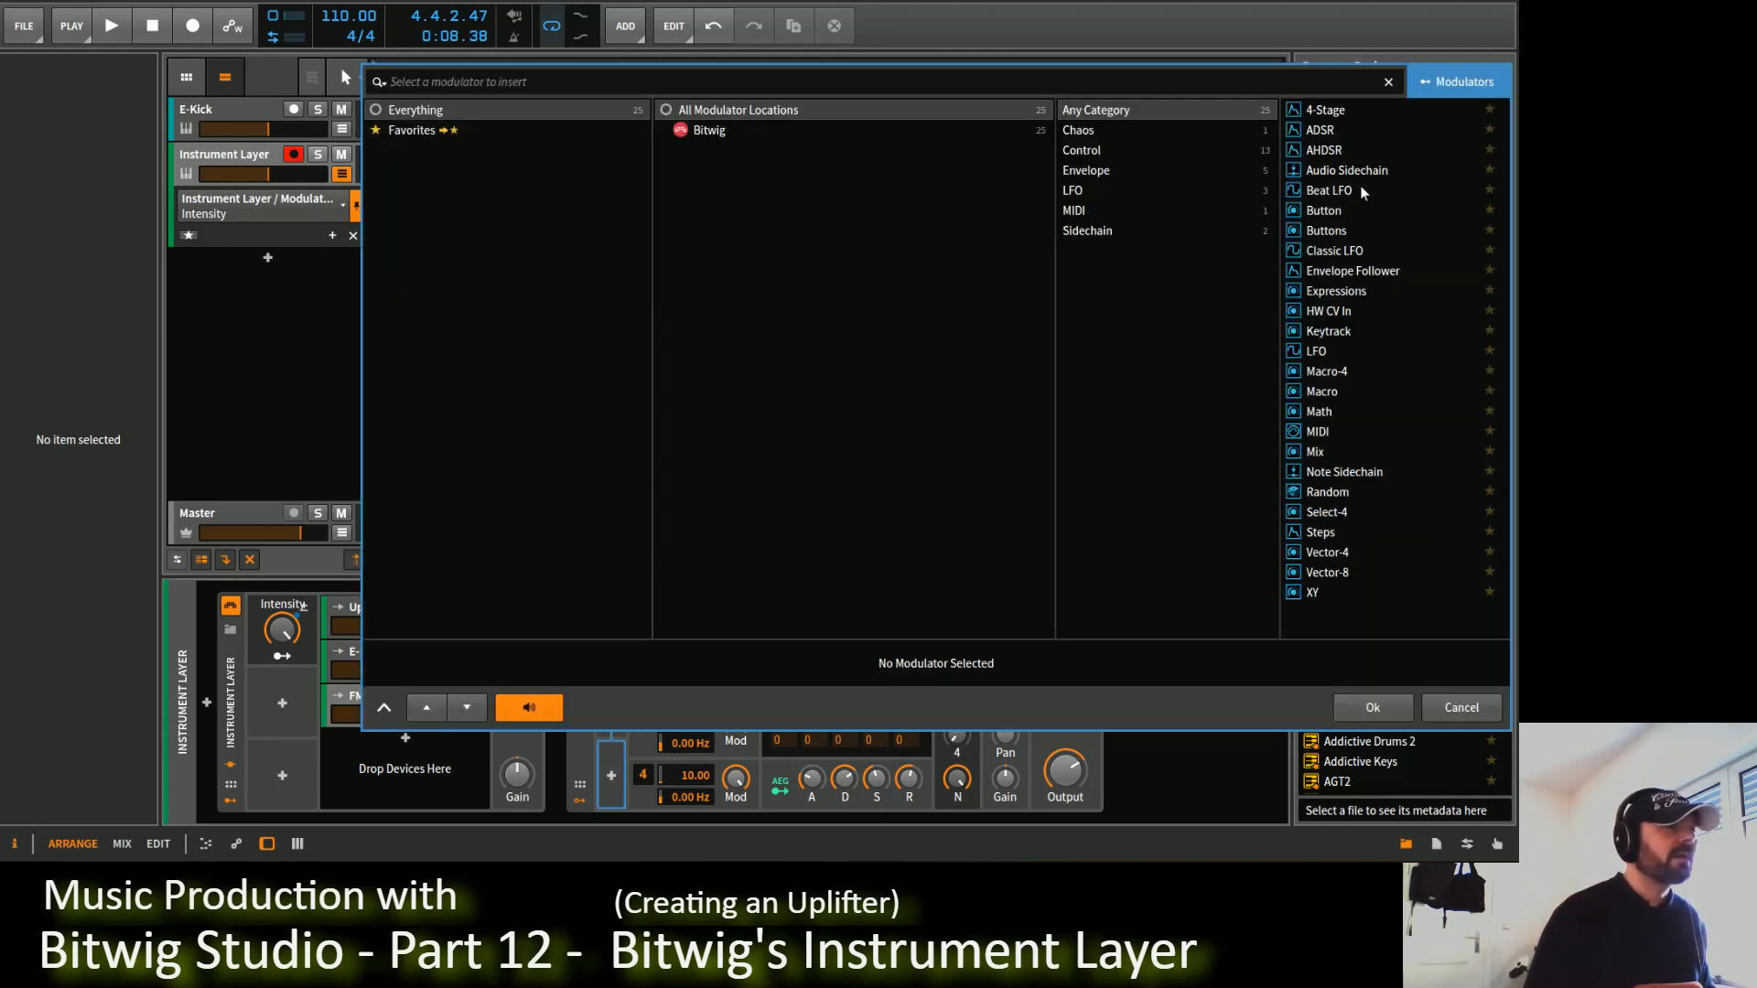
{"action": "left_click", "coordinate": [1348, 276]}
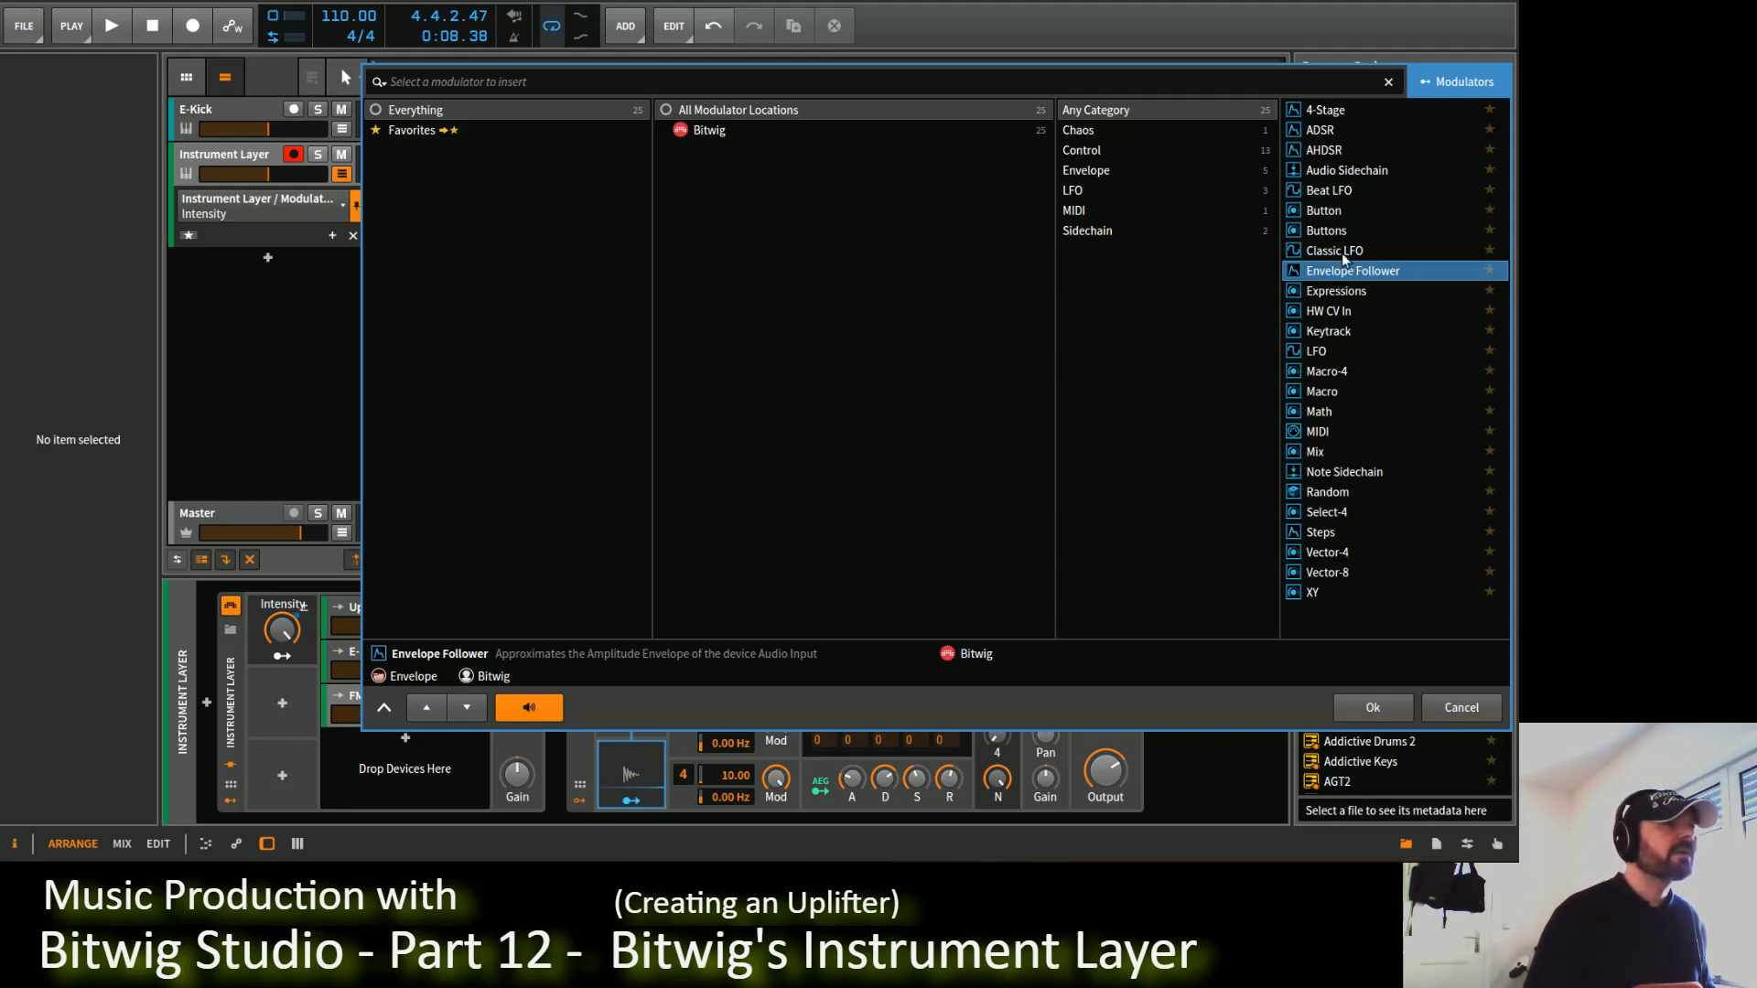
{"action": "left_click", "coordinate": [1337, 130]}
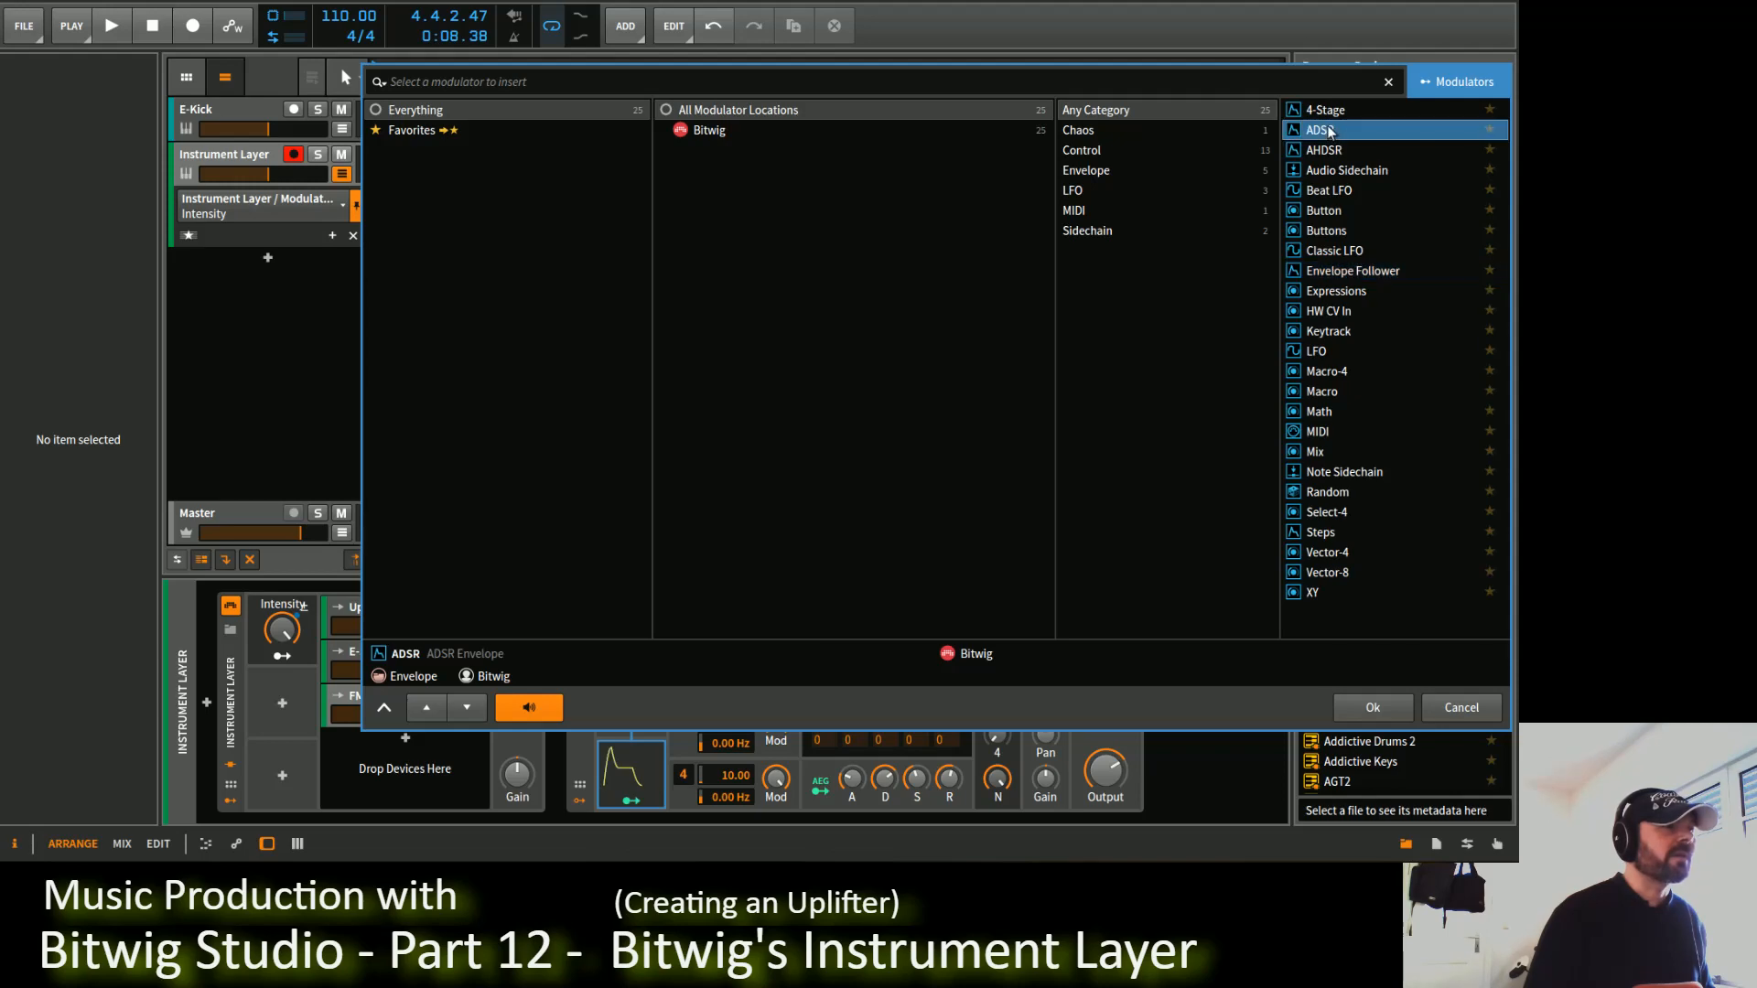
{"action": "left_click", "coordinate": [1370, 711]}
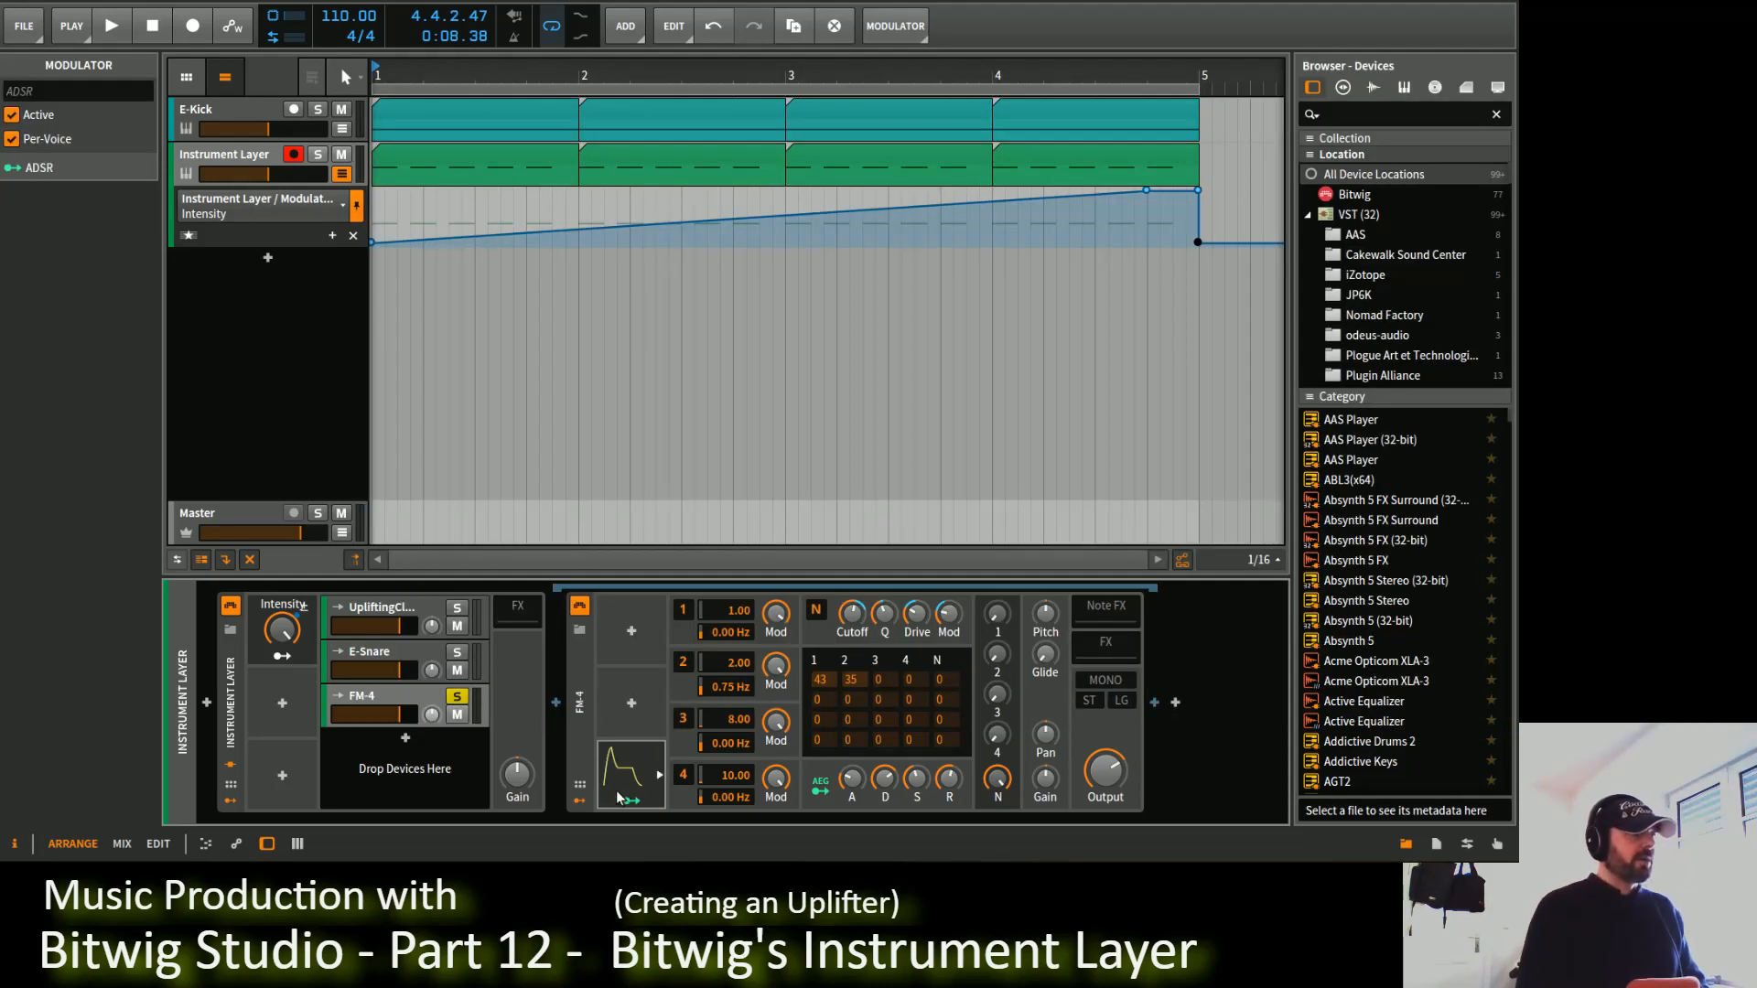
{"action": "left_click", "coordinate": [658, 778]}
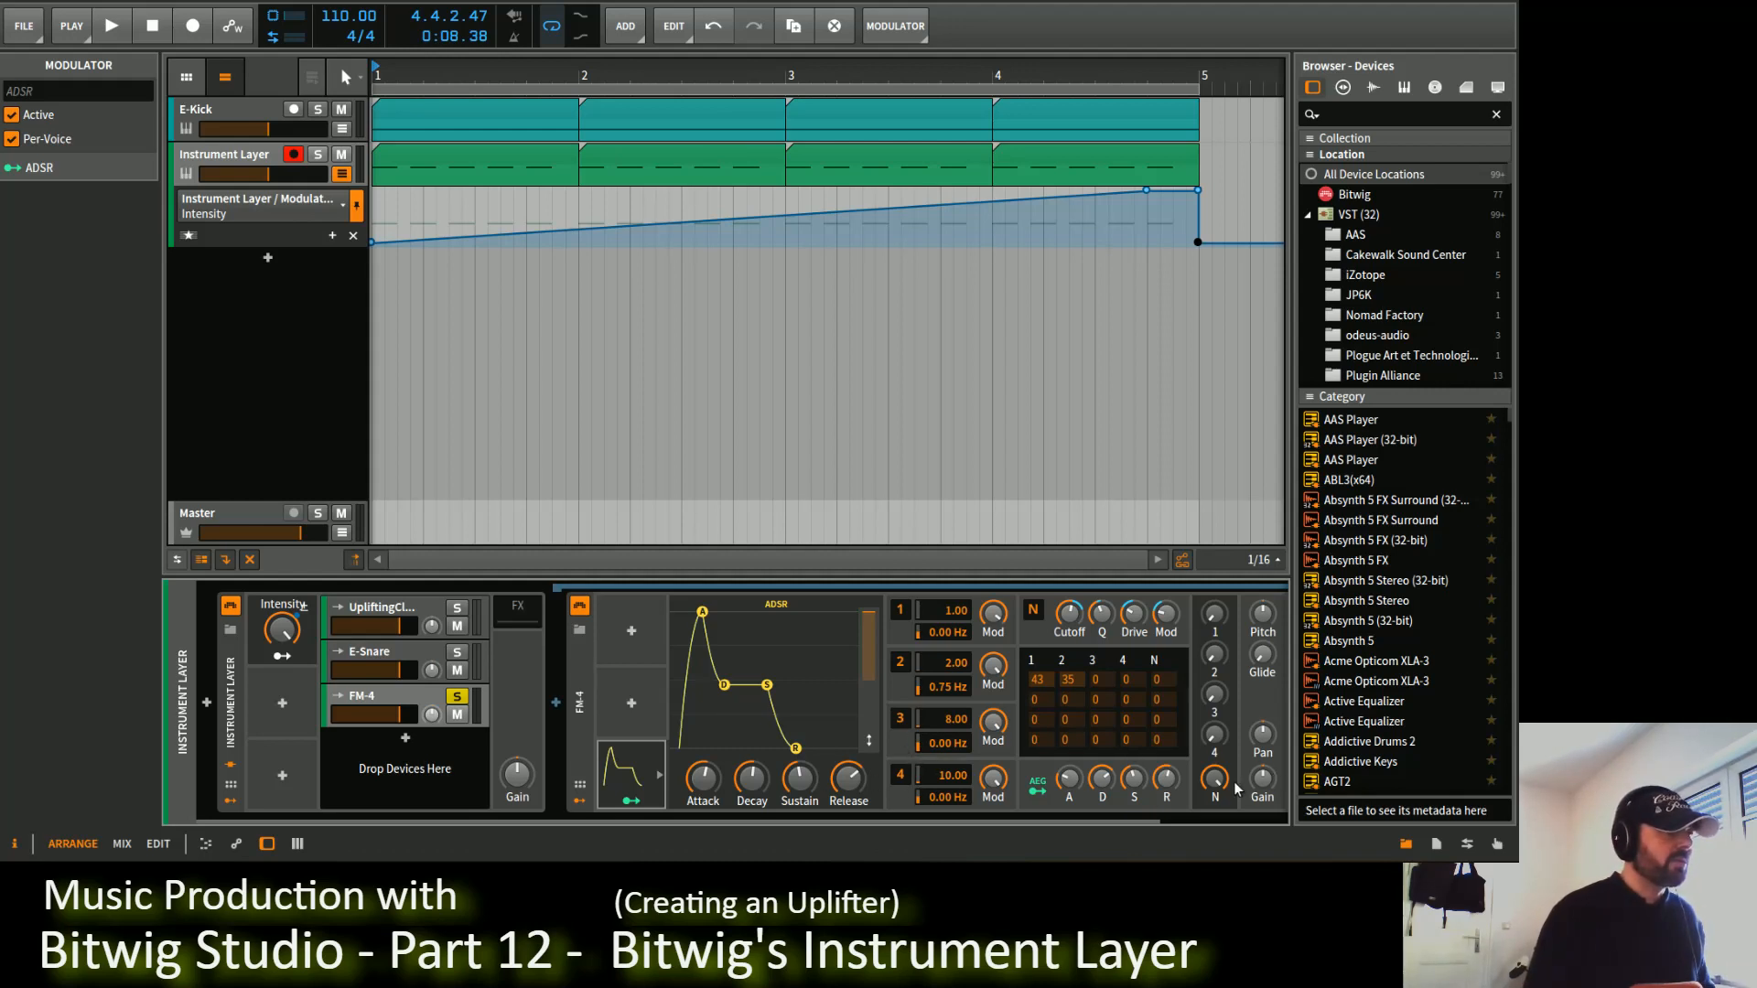
Step: Lower the FM-4's noise level, map the ADSR to Noise Mix at 0.116, and shorten the ADSR attack during playback
{"action": "left_click_drag", "start_coordinate": [1217, 777], "coordinate": [1216, 787]}
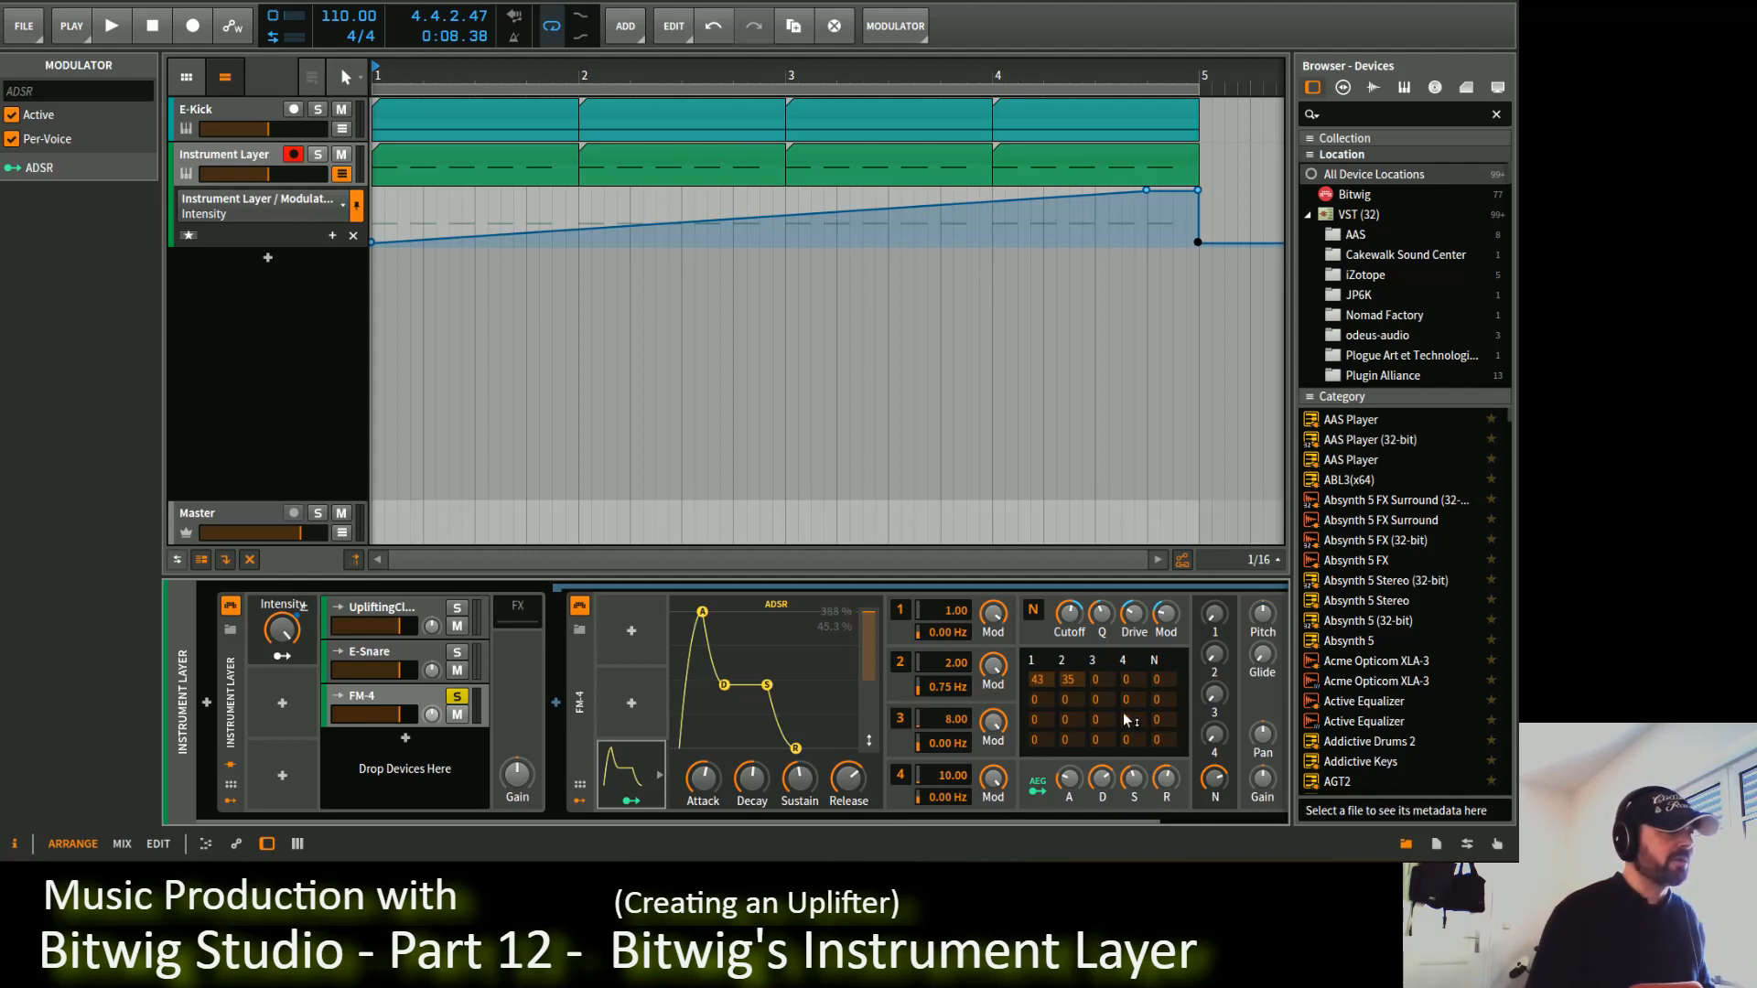
{"action": "left_click", "coordinate": [631, 801]}
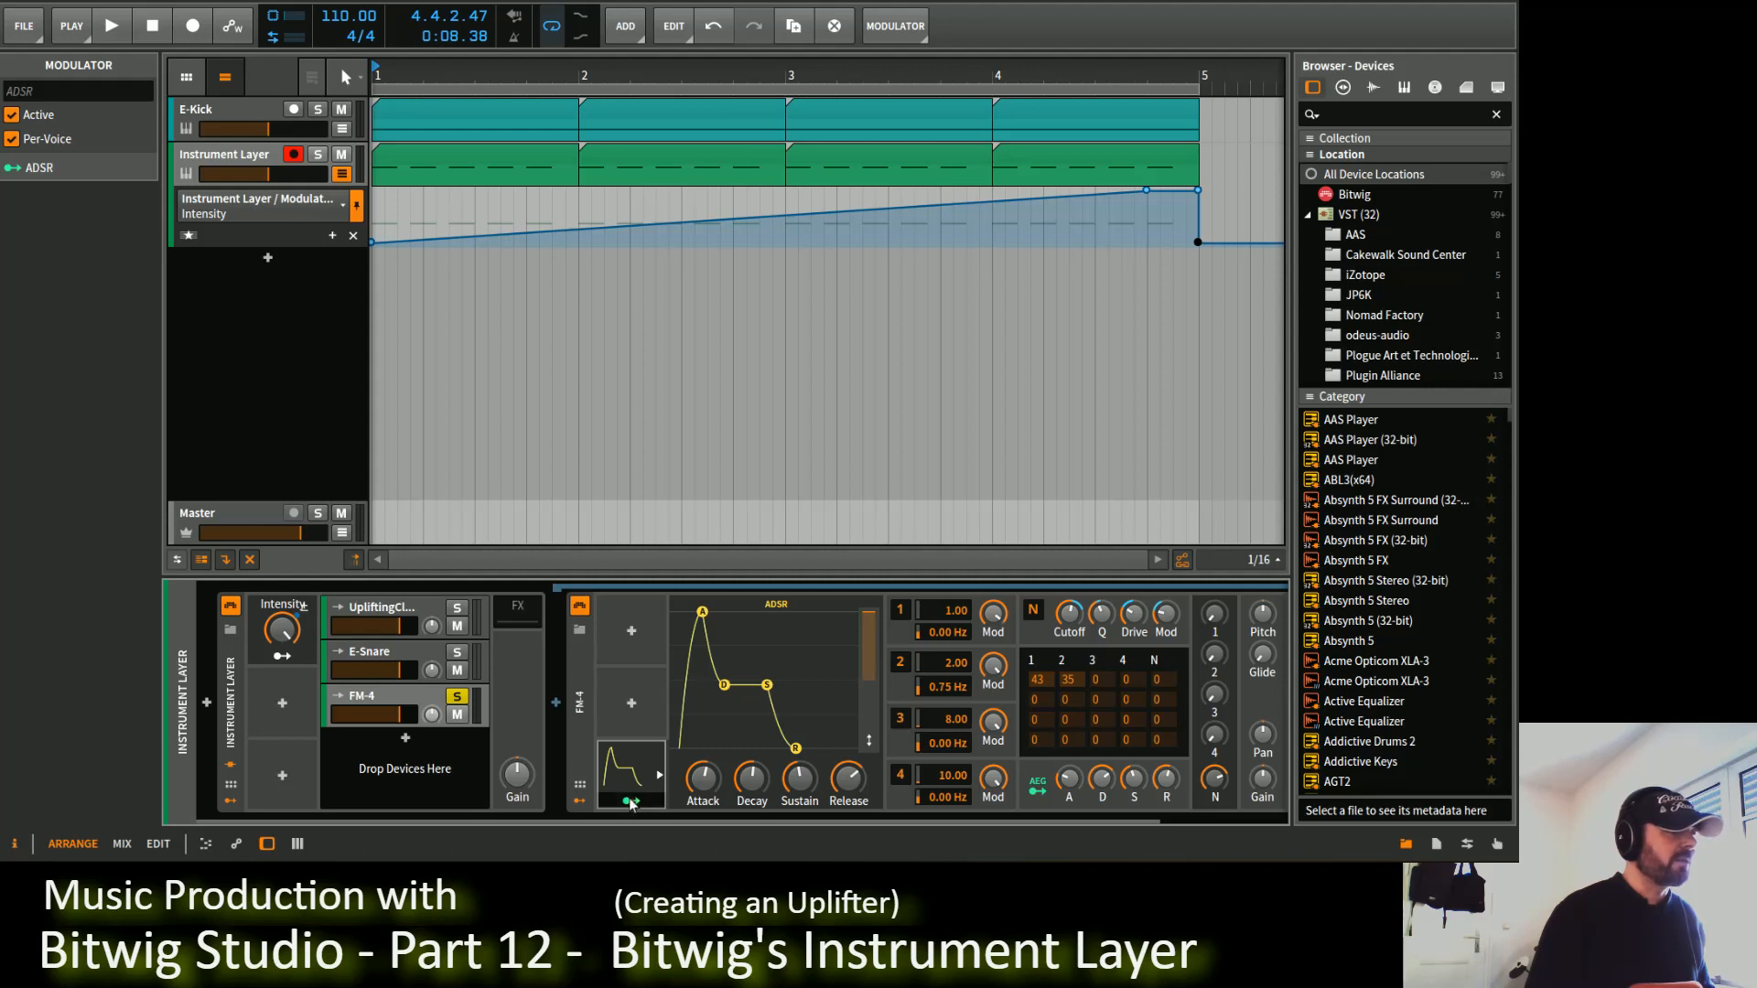
{"action": "left_click_drag", "start_coordinate": [1215, 778], "coordinate": [1216, 759]}
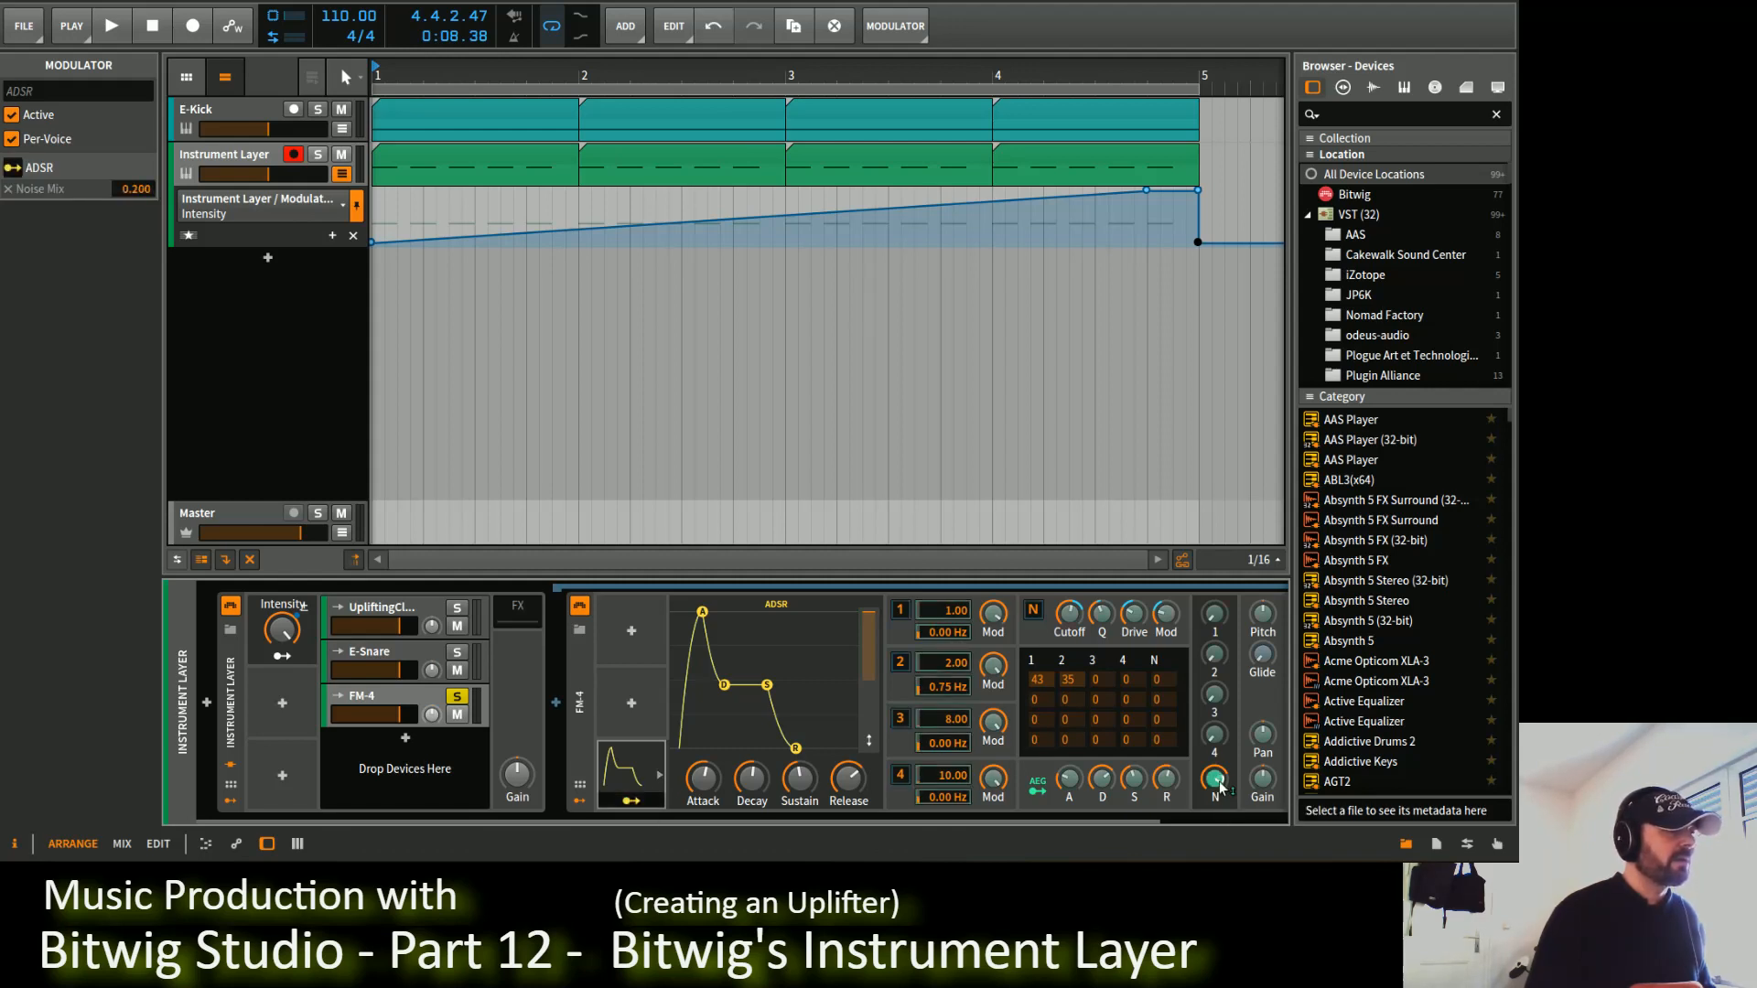
{"action": "key", "text": "space"}
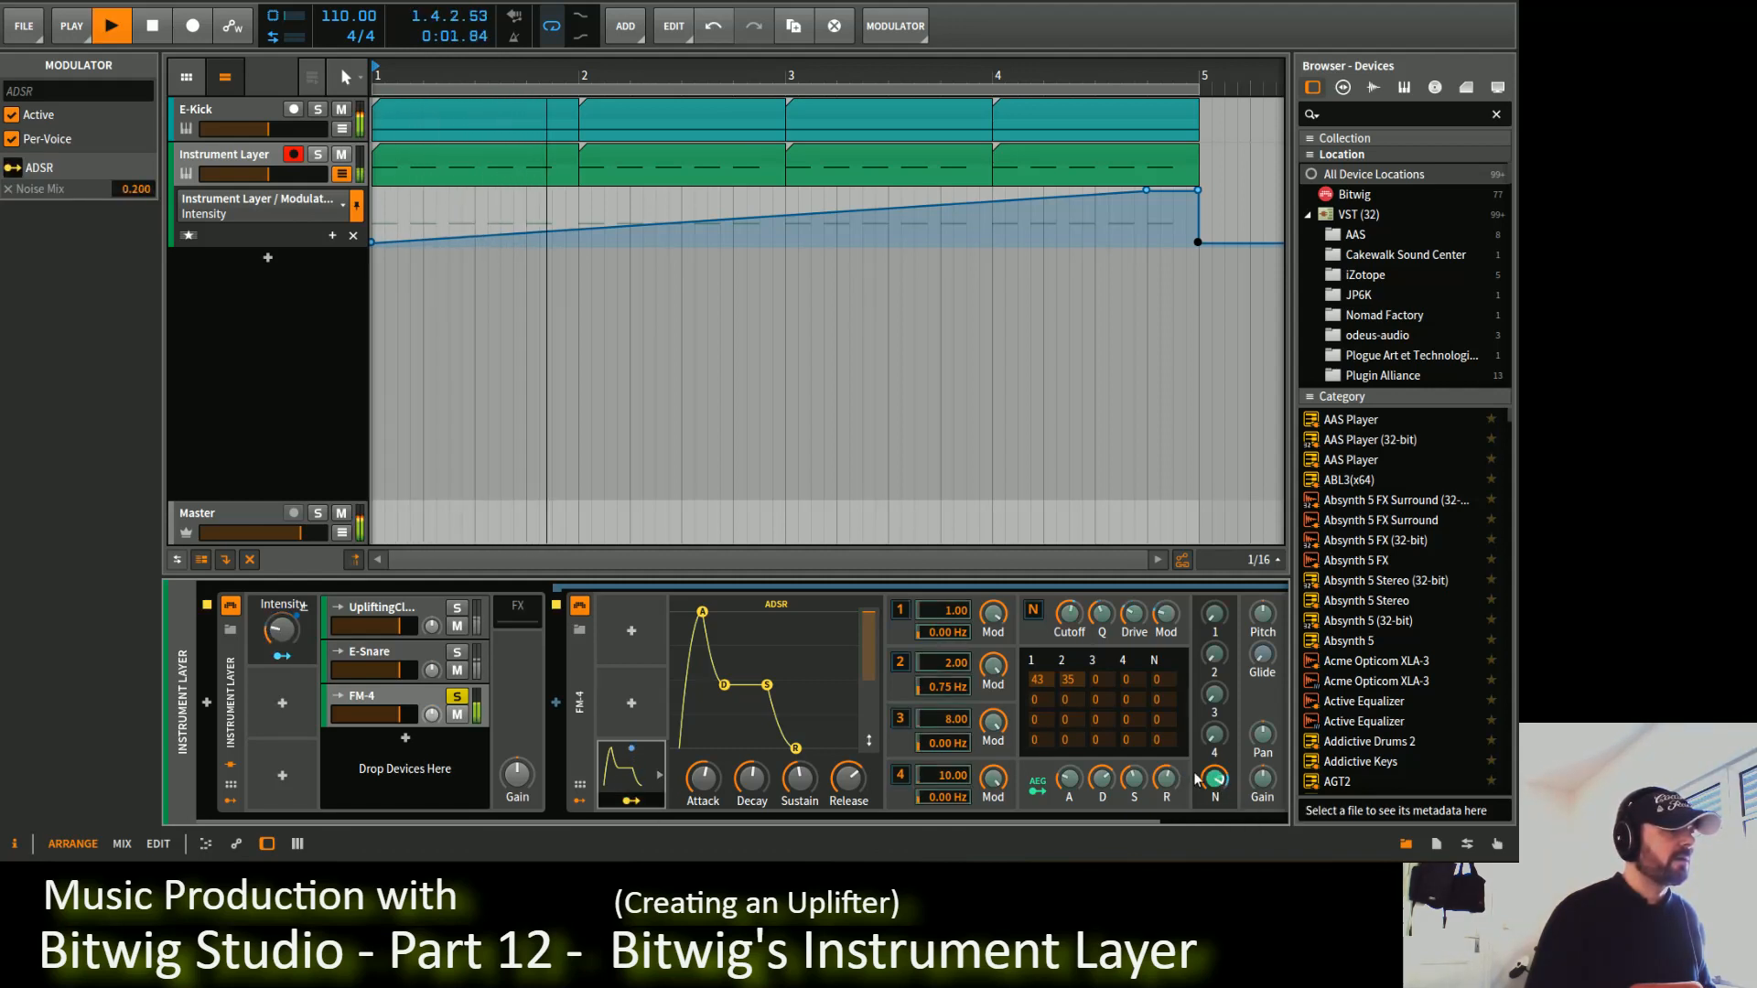
{"action": "left_click_drag", "start_coordinate": [1217, 780], "coordinate": [1217, 792]}
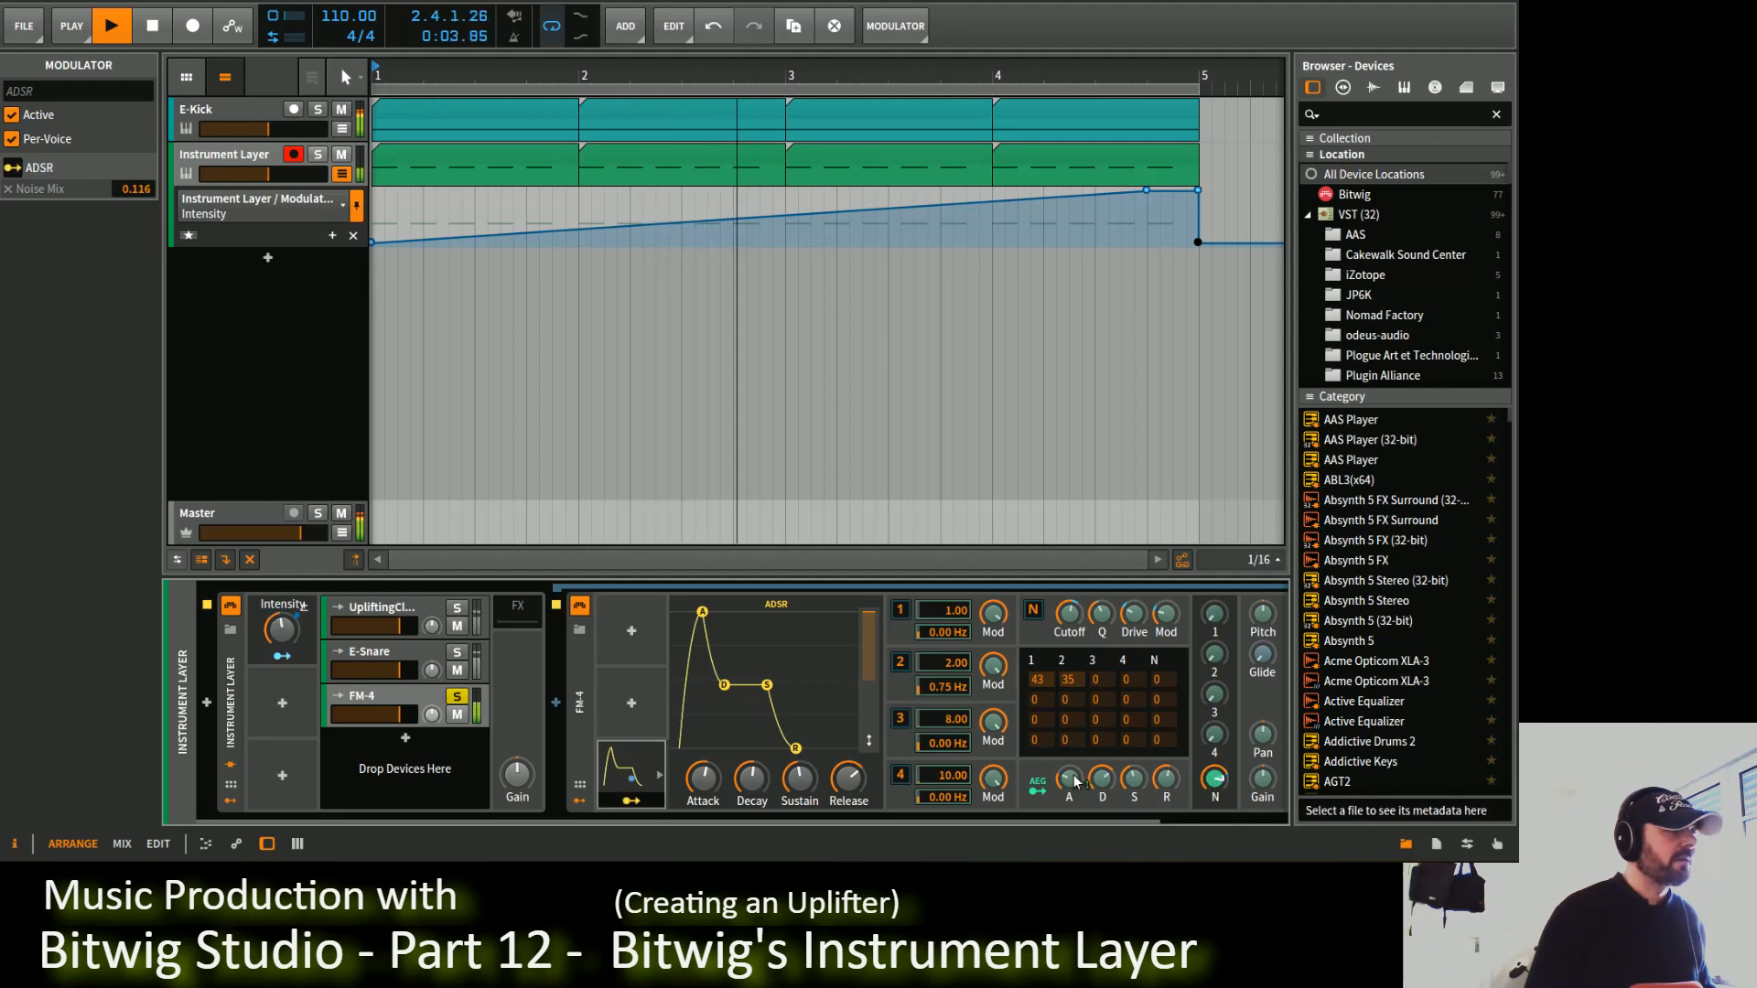
{"action": "left_click_drag", "start_coordinate": [702, 778], "coordinate": [702, 789]}
{"action": "key", "text": "space"}
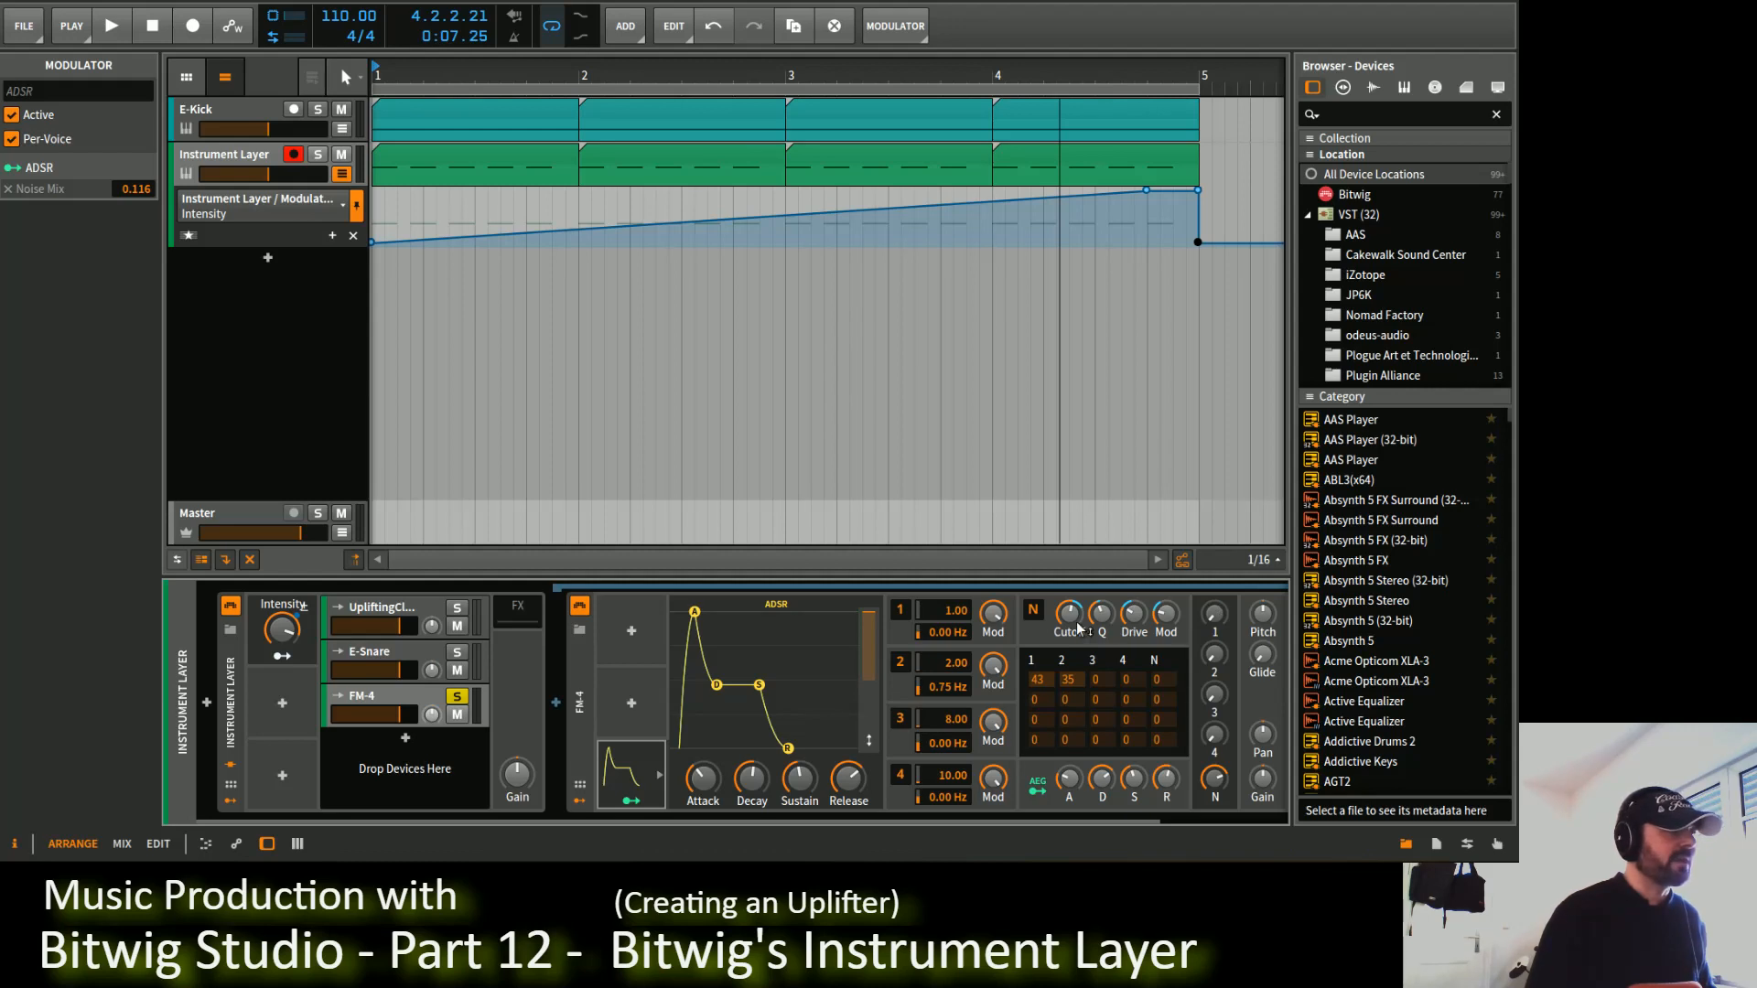
Step: Turn the FM-4's noise level fully down, bring up operator 1's mix, and set operator 1's ratio to 0.50
{"action": "left_click_drag", "start_coordinate": [1213, 781], "coordinate": [1212, 860]}
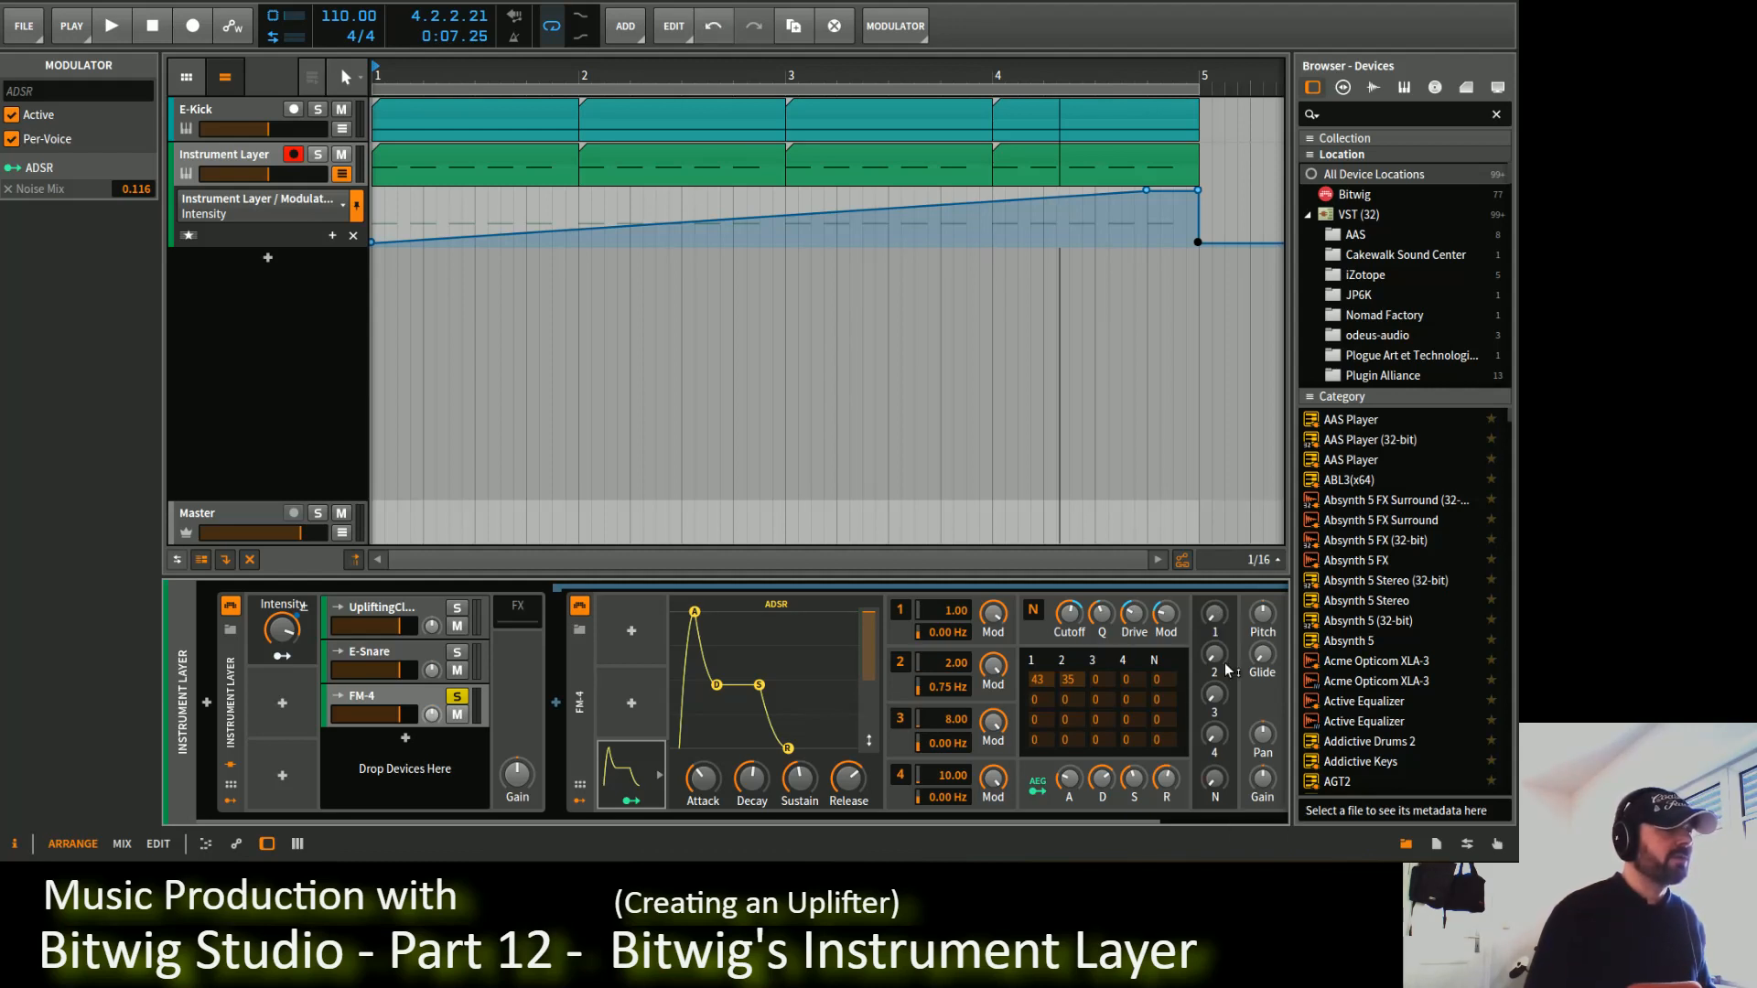
{"action": "mouse_move", "coordinate": [1214, 617]}
{"action": "left_mouse_down"}
{"action": "mouse_move", "coordinate": [1214, 567]}
{"action": "mouse_move", "coordinate": [1219, 604]}
{"action": "left_mouse_up"}
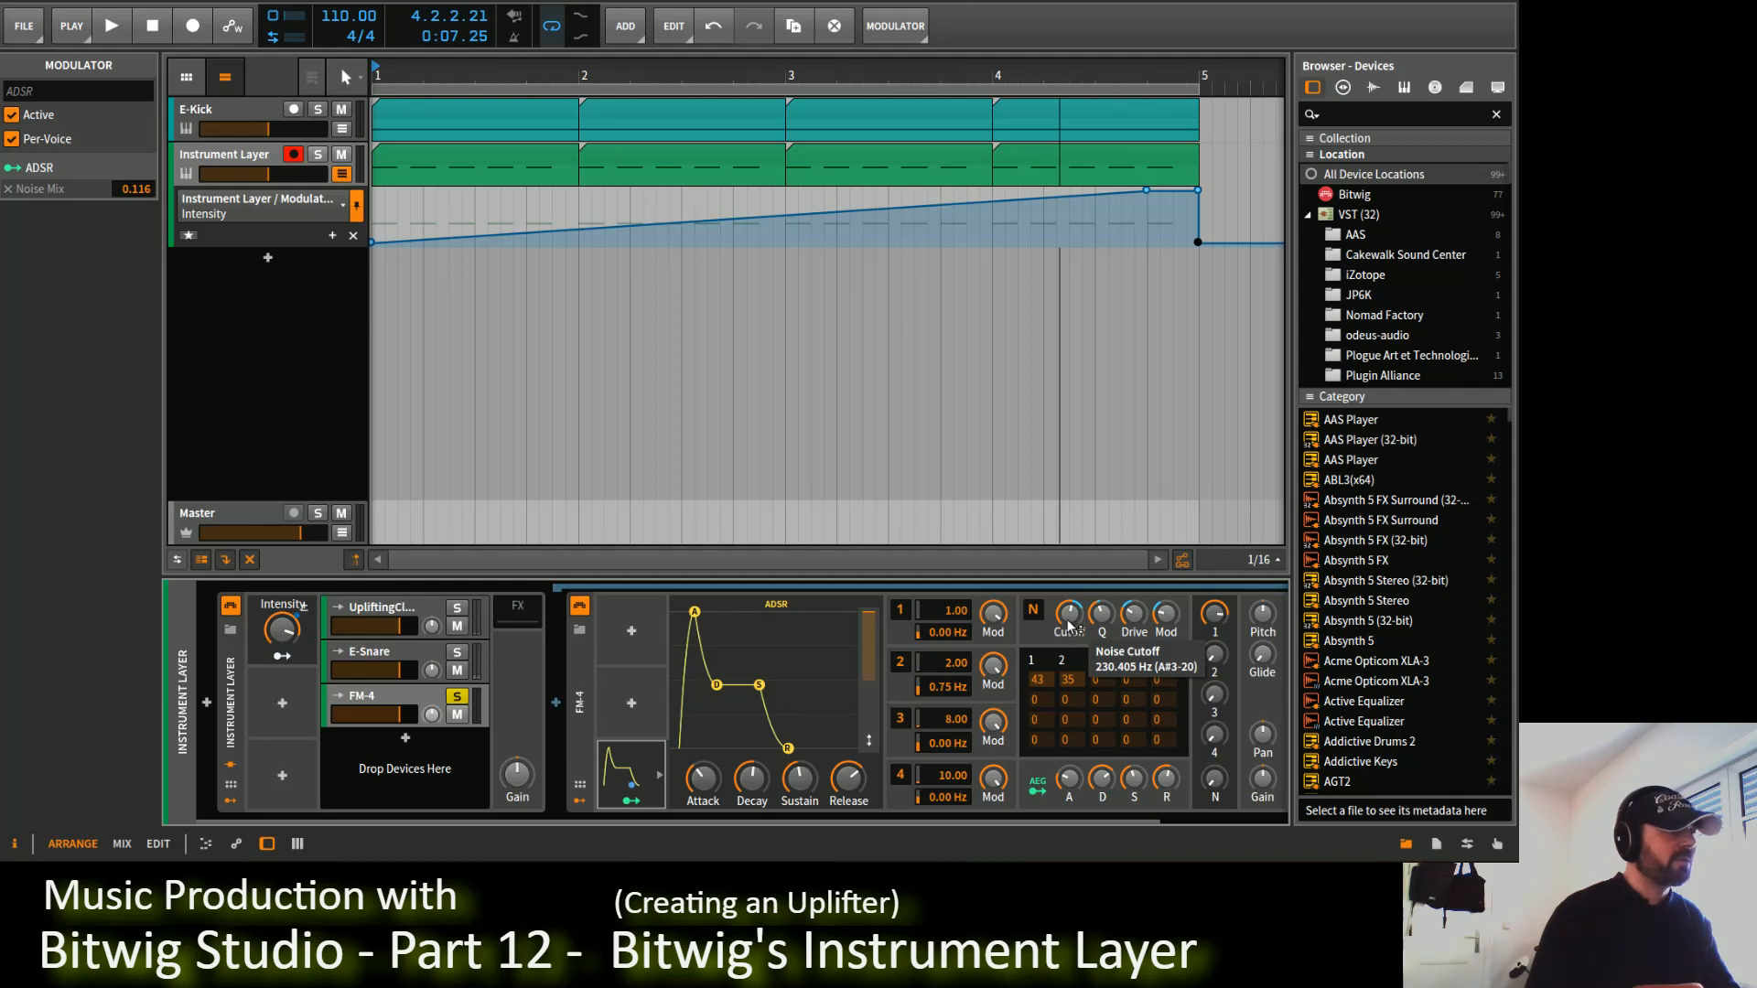
{"action": "left_click_drag", "start_coordinate": [952, 611], "coordinate": [952, 633]}
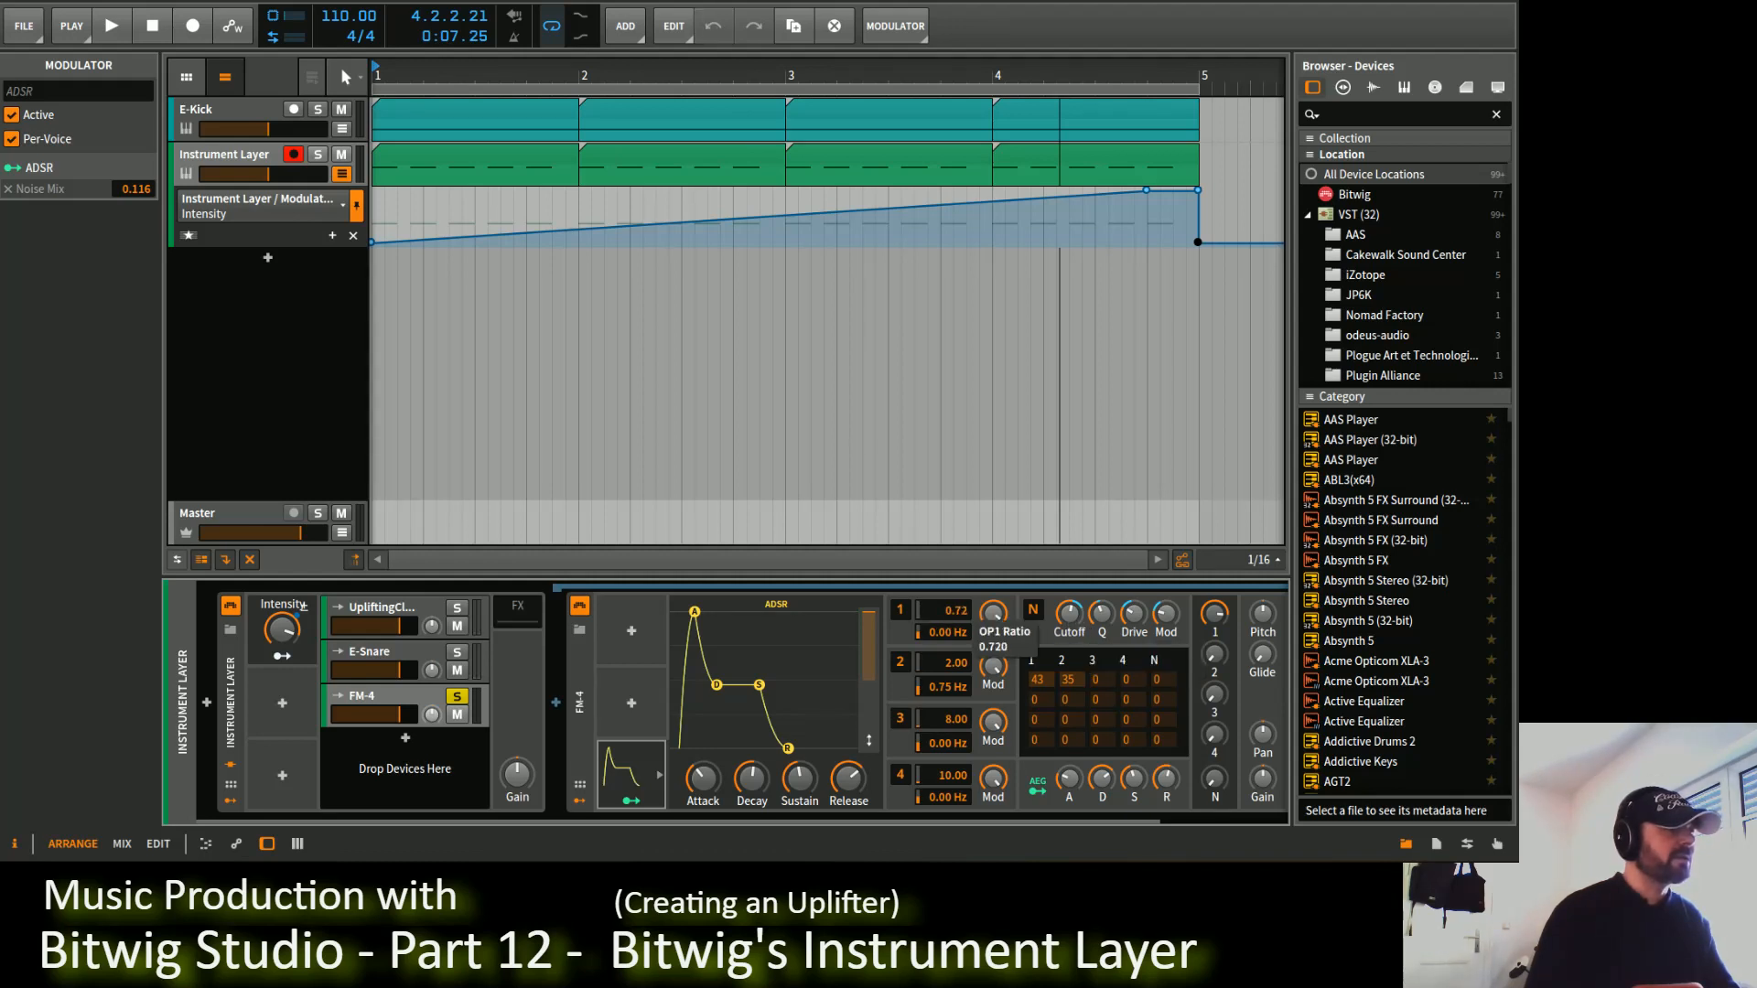
{"action": "double_click", "coordinate": [952, 611]}
{"action": "type", "text": "0"}
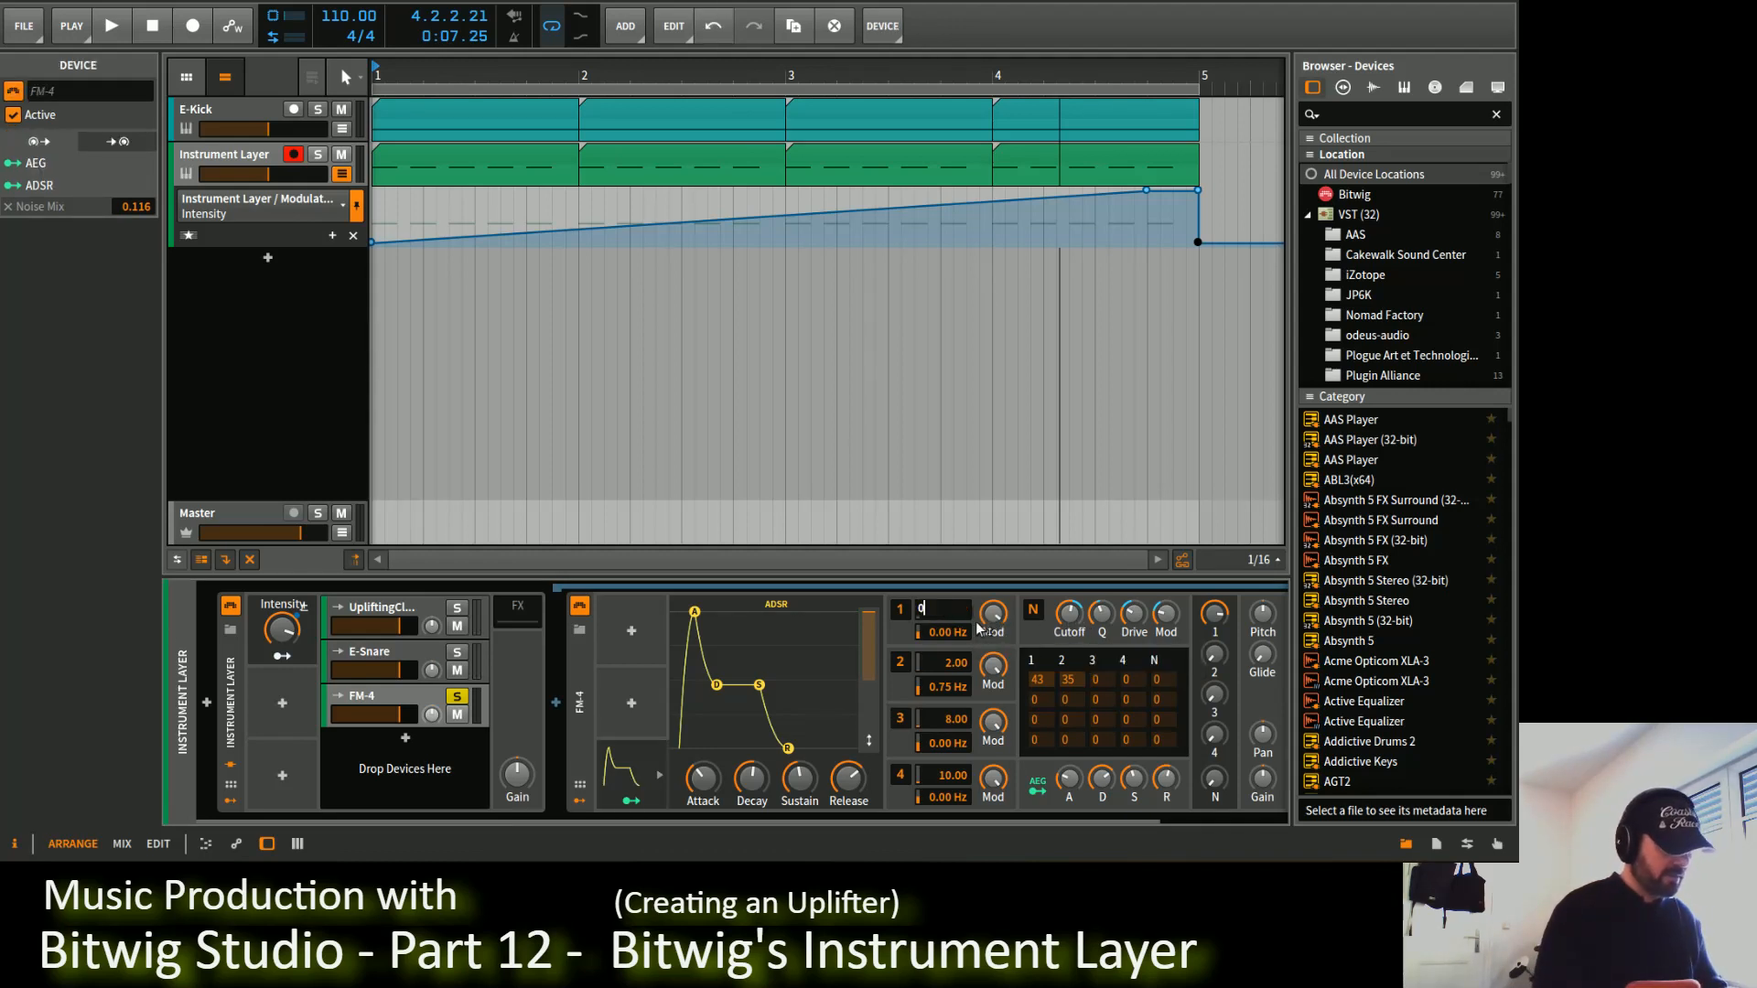
{"action": "type", "text": ".5"}
{"action": "key", "text": "Return"}
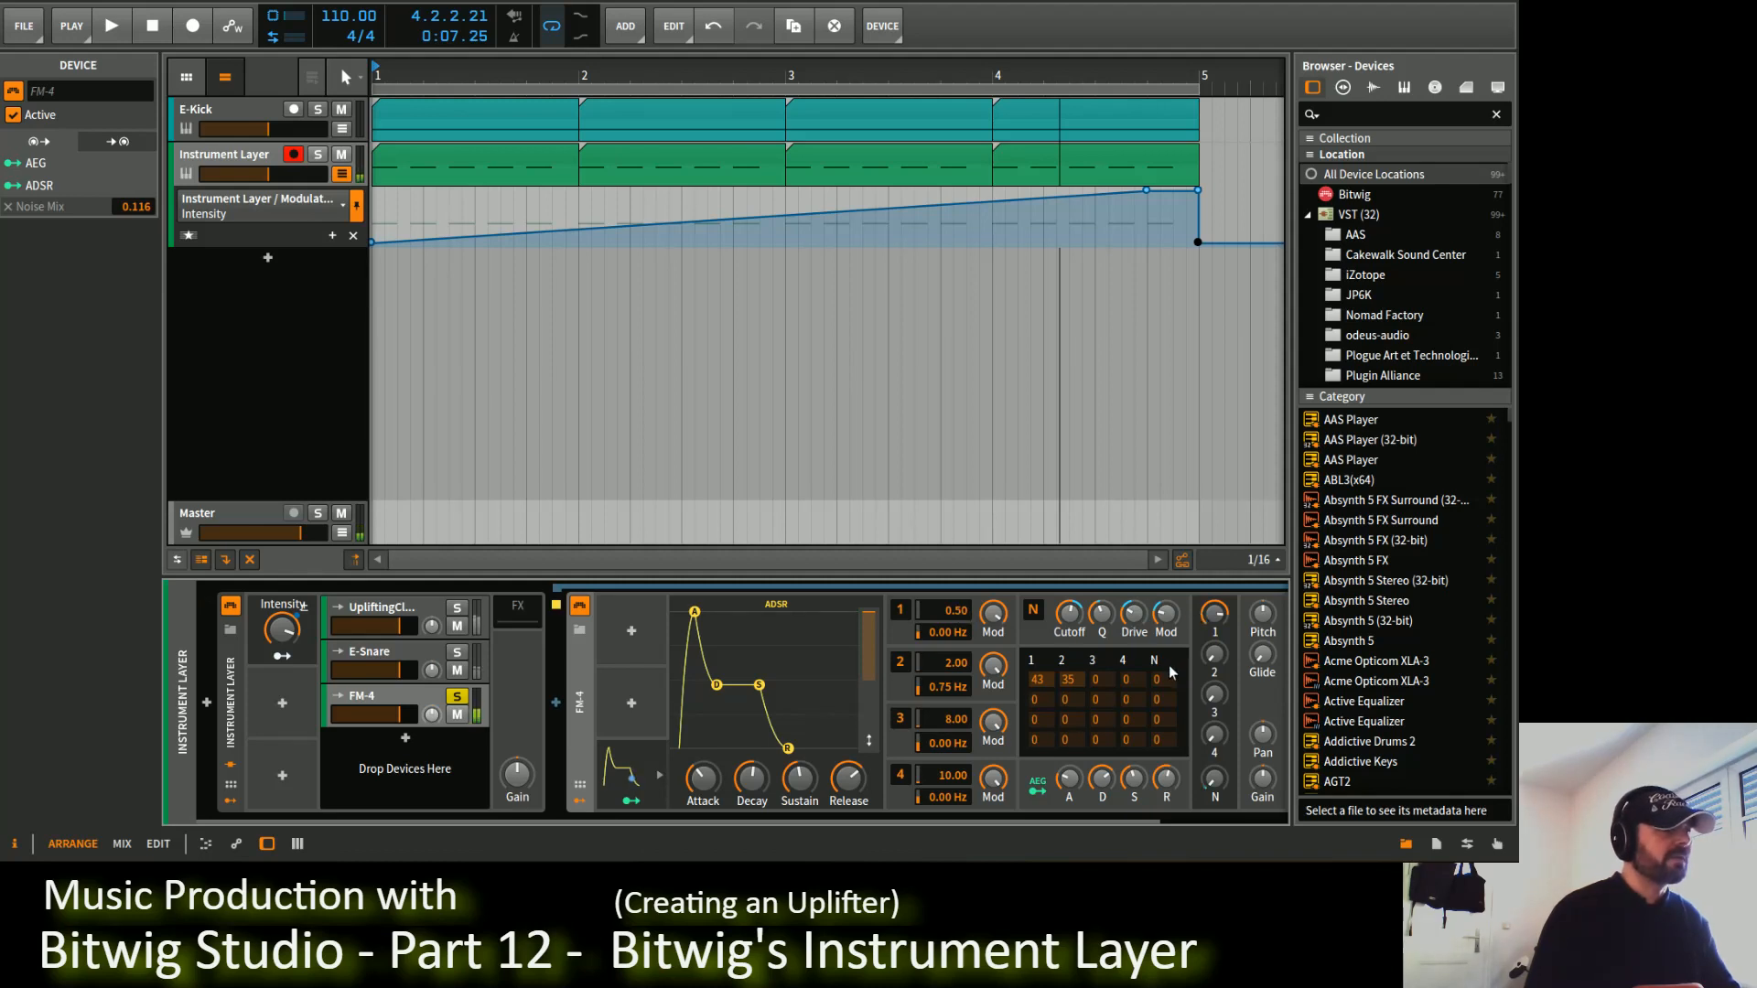
Step: In the FM-4 matrix, clear row 1's column 2 amount, and set row 2 to 23 and 22 in columns 2 and 3, row 3's column 4 to 55
{"action": "left_click_drag", "start_coordinate": [1078, 682], "coordinate": [1069, 774]}
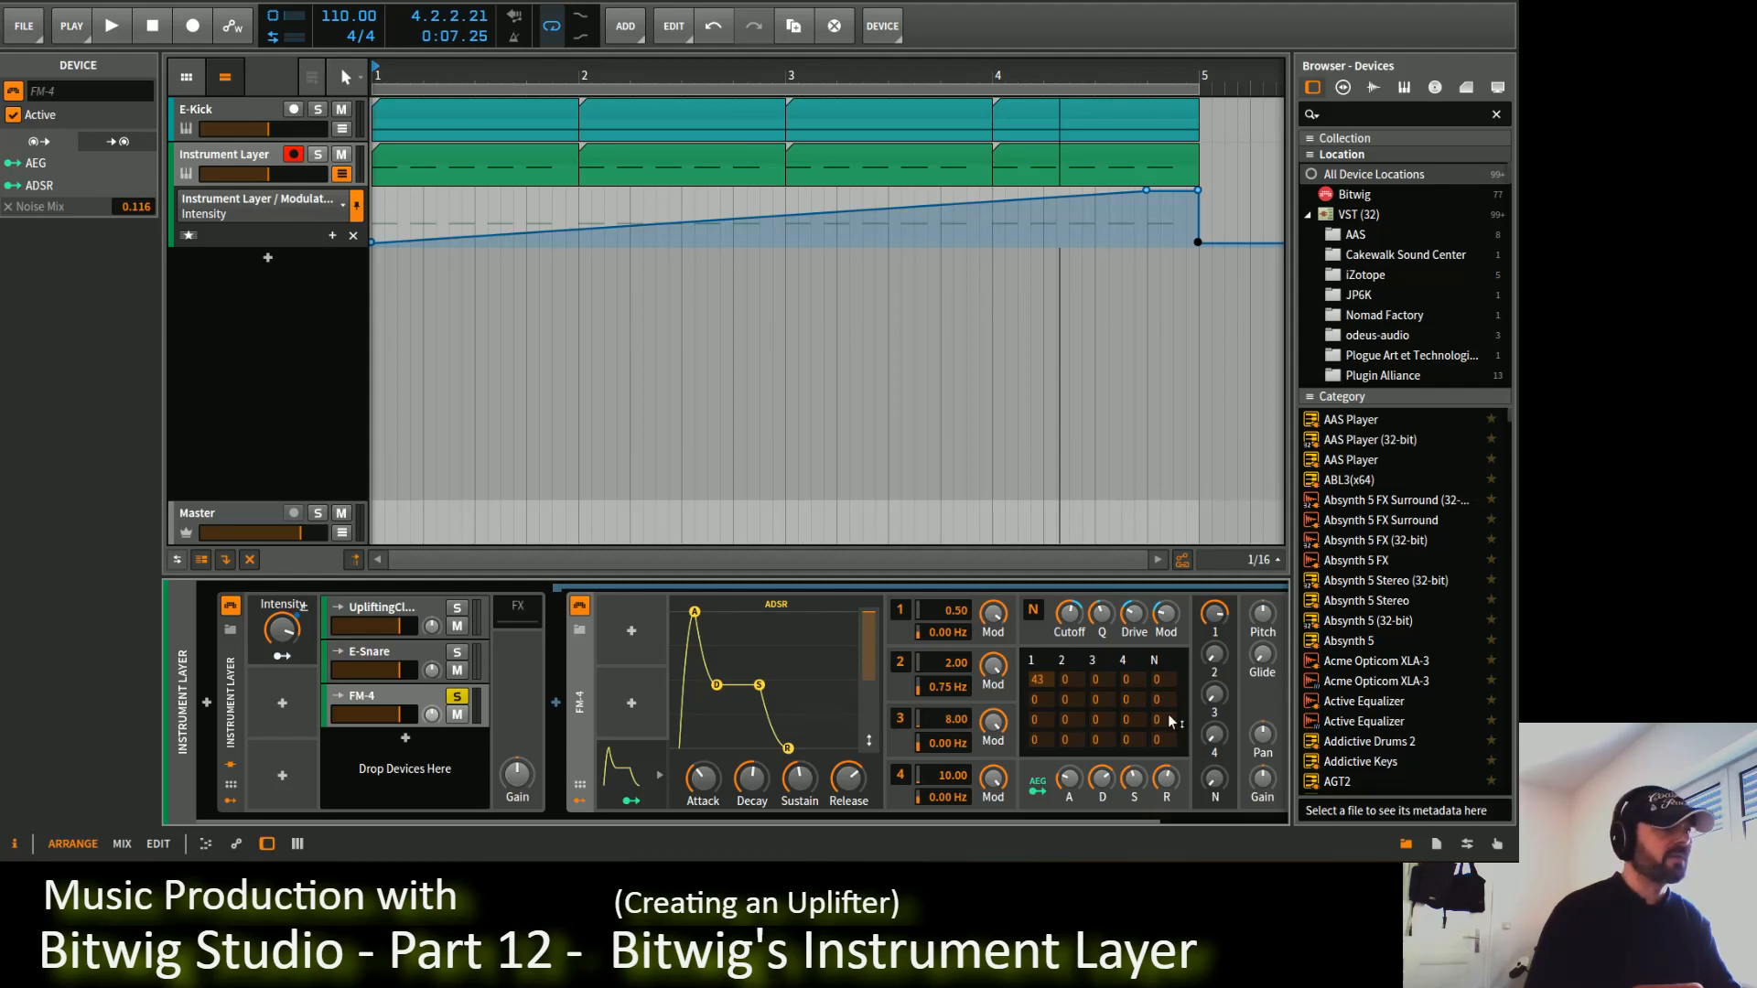
{"action": "left_click_drag", "start_coordinate": [1133, 718], "coordinate": [1139, 667]}
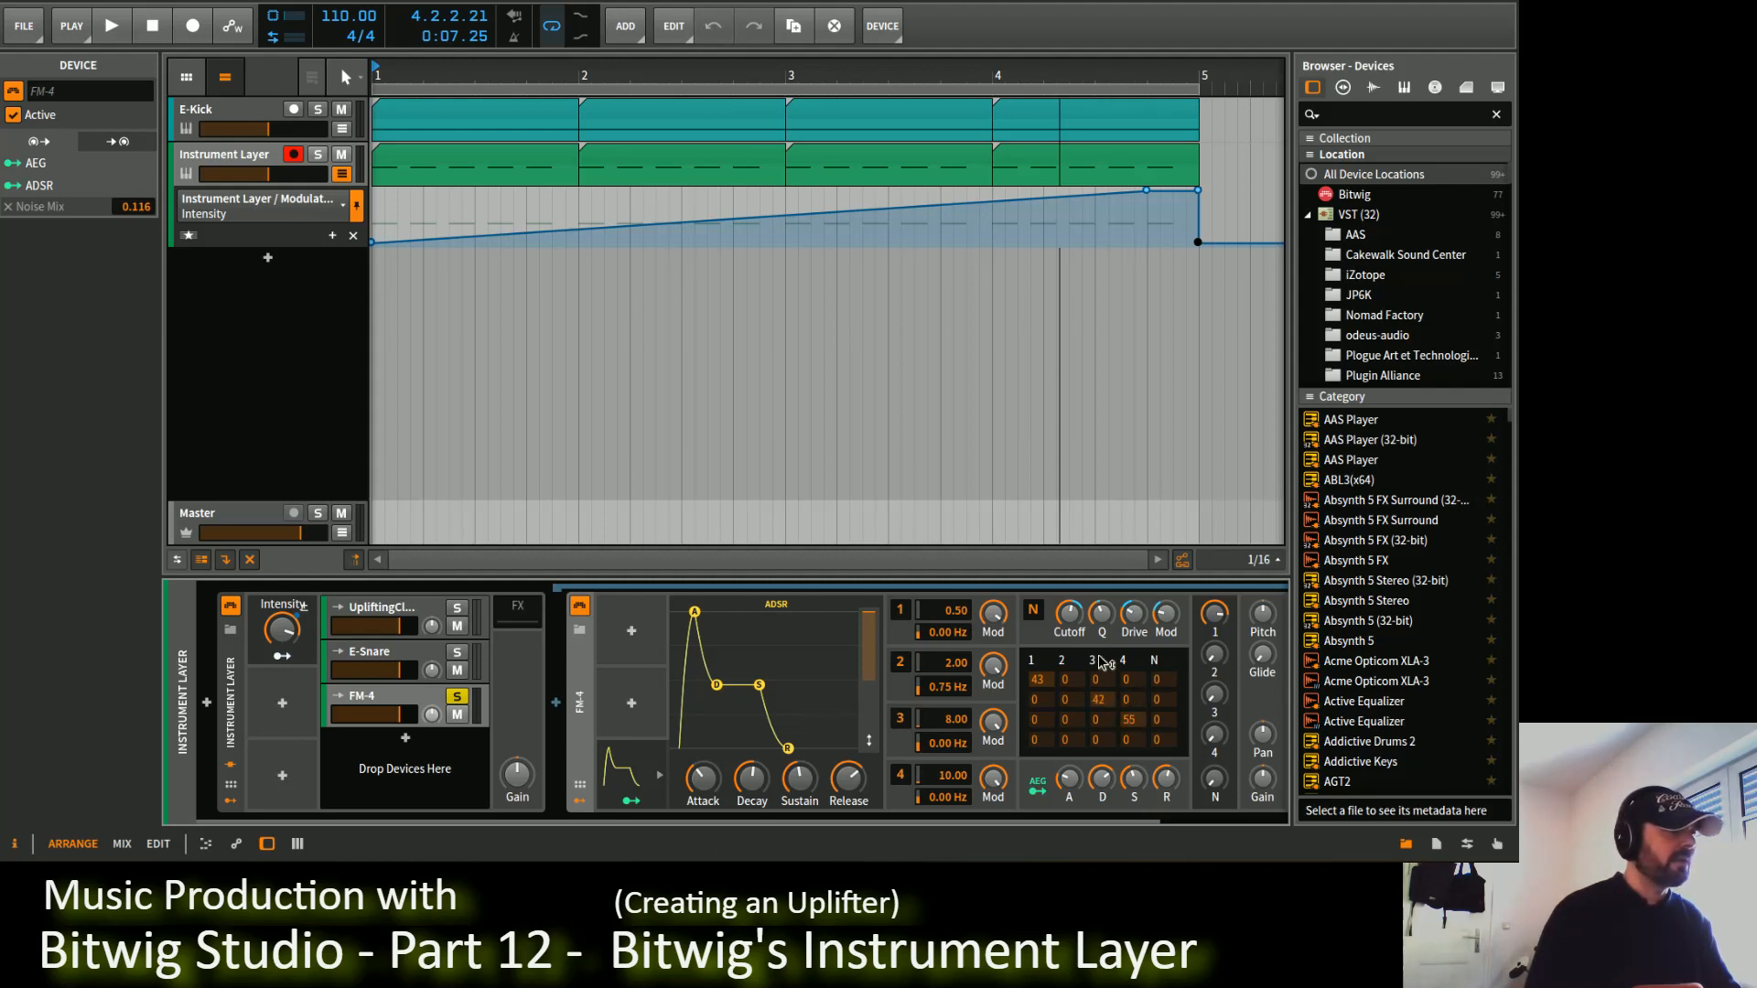
{"action": "mouse_move", "coordinate": [1097, 700]}
{"action": "left_mouse_down"}
{"action": "mouse_move", "coordinate": [1103, 664]}
{"action": "mouse_move", "coordinate": [1073, 688]}
{"action": "left_mouse_up"}
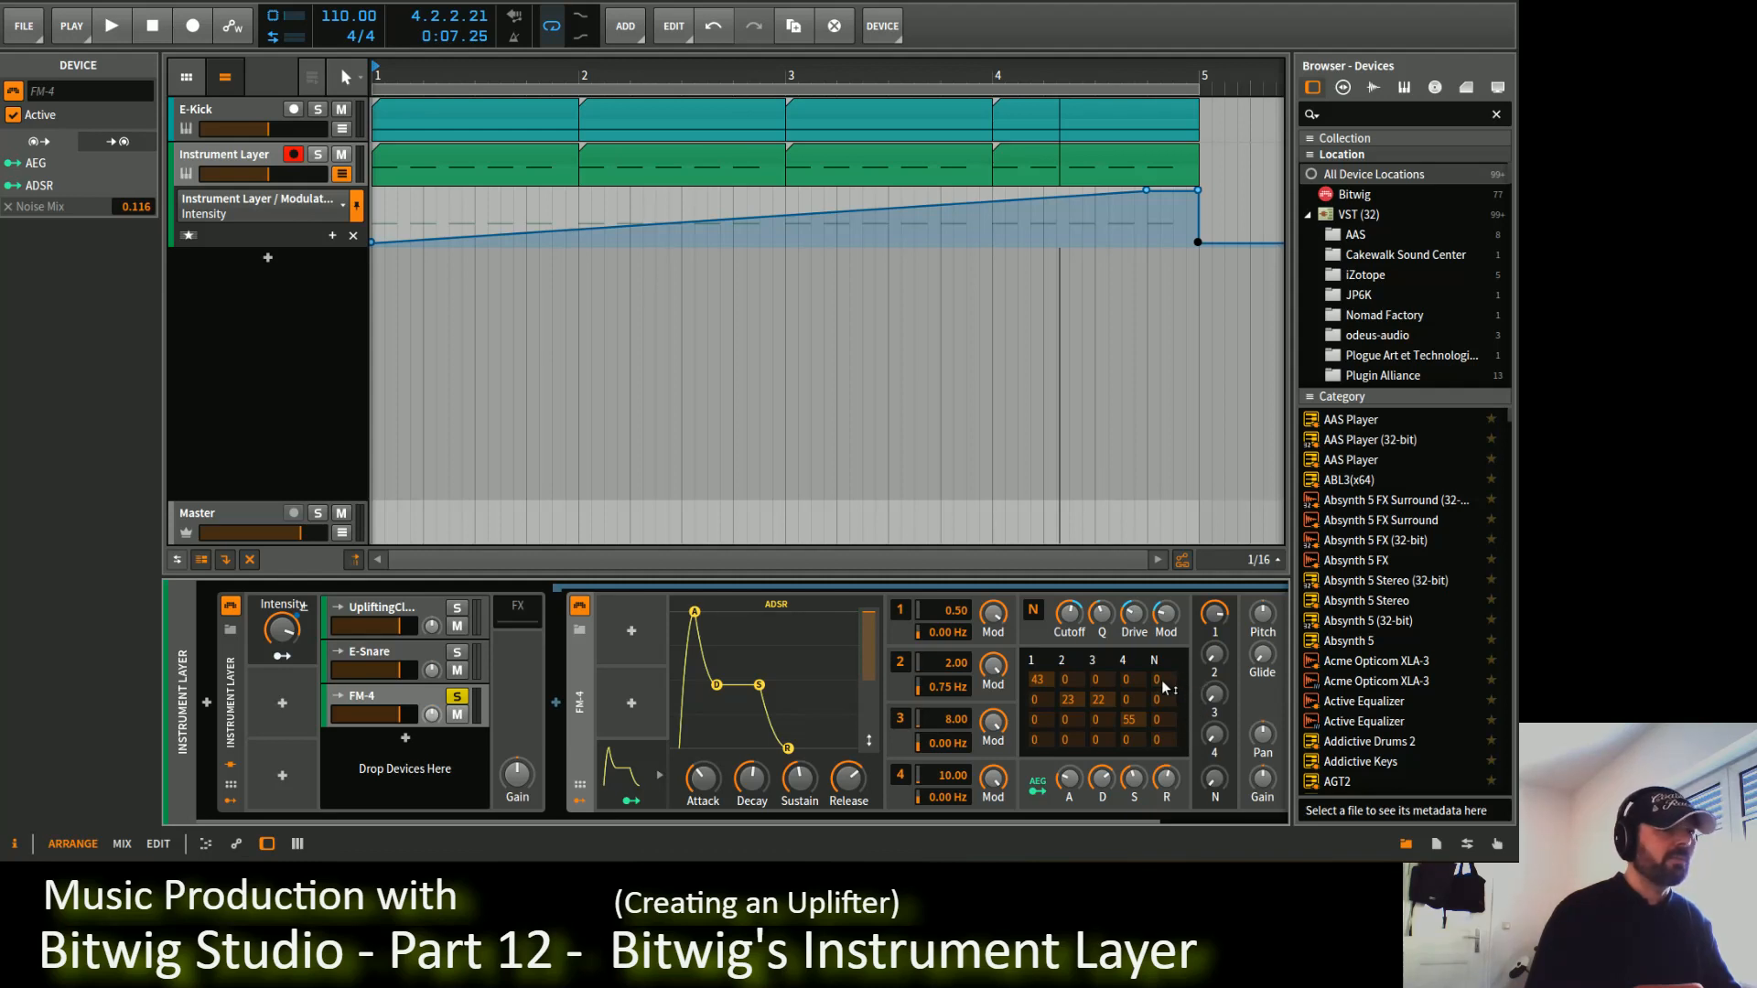
Step: In the FM-4, set matrix column N to 54 in row 1 and 7 in row 2, and operator ratios 3 and 4 to 11.34 and 22.96
{"action": "mouse_move", "coordinate": [1162, 679]}
{"action": "left_mouse_down"}
{"action": "mouse_move", "coordinate": [1165, 664]}
{"action": "mouse_move", "coordinate": [1165, 697]}
{"action": "left_mouse_up"}
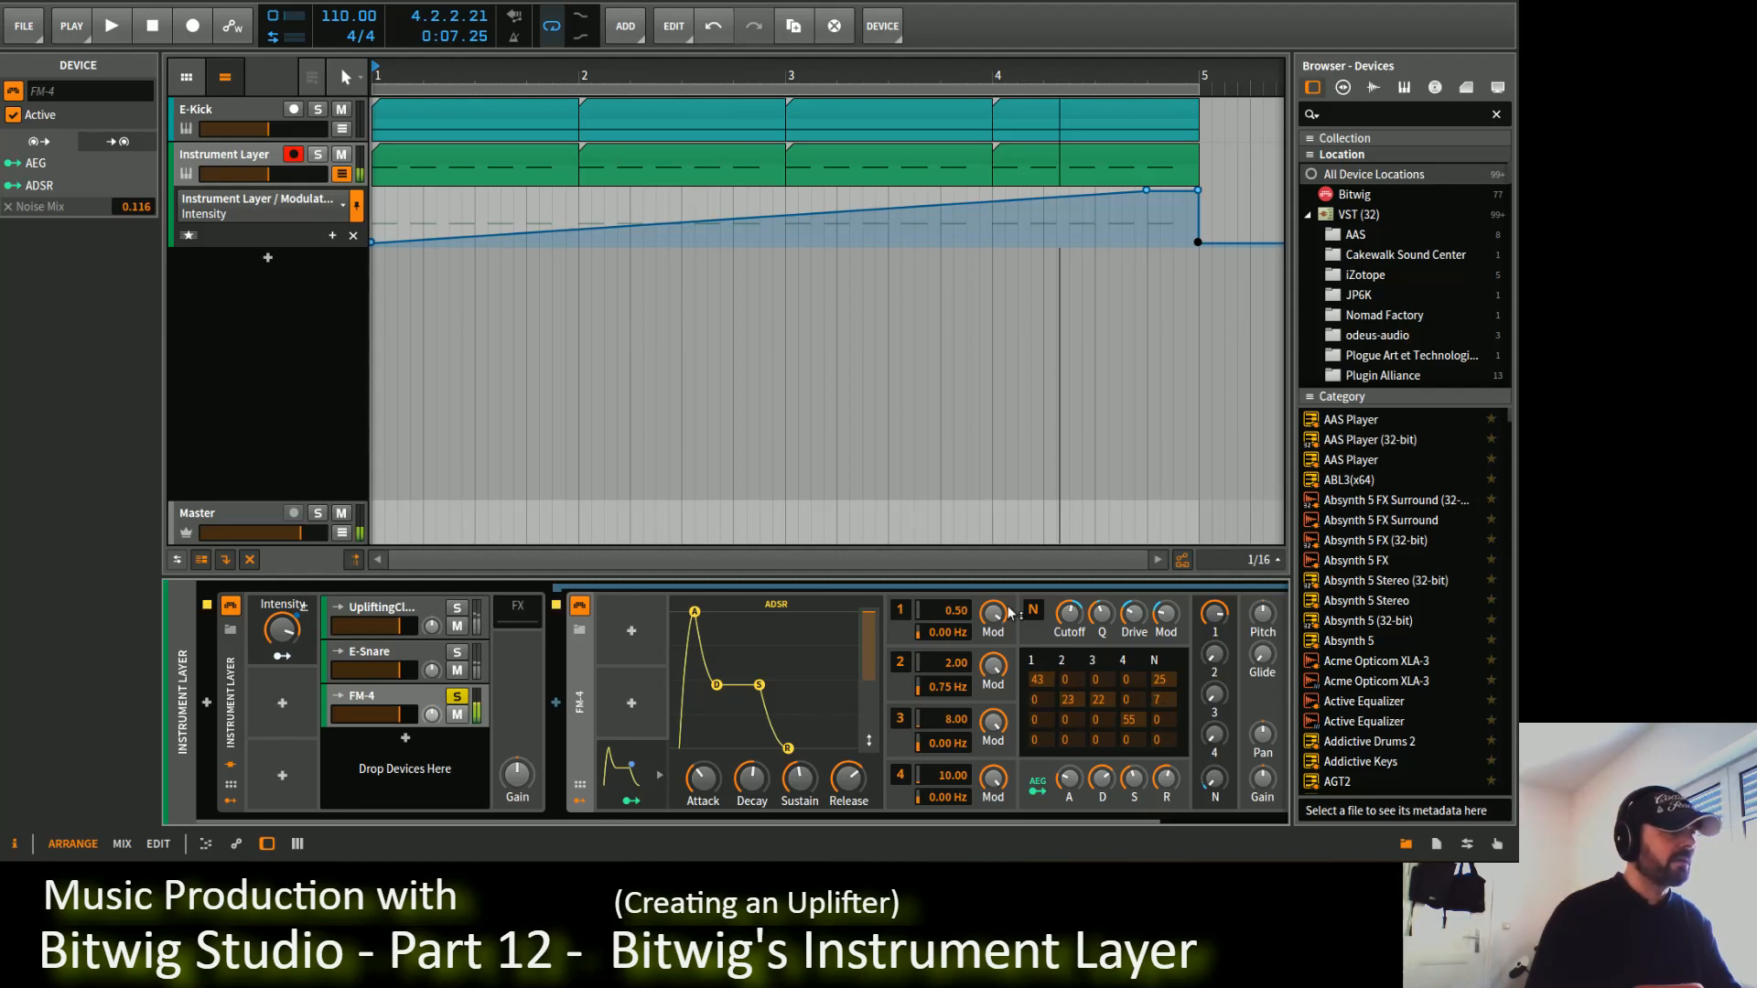
{"action": "left_click_drag", "start_coordinate": [1160, 679], "coordinate": [1165, 655]}
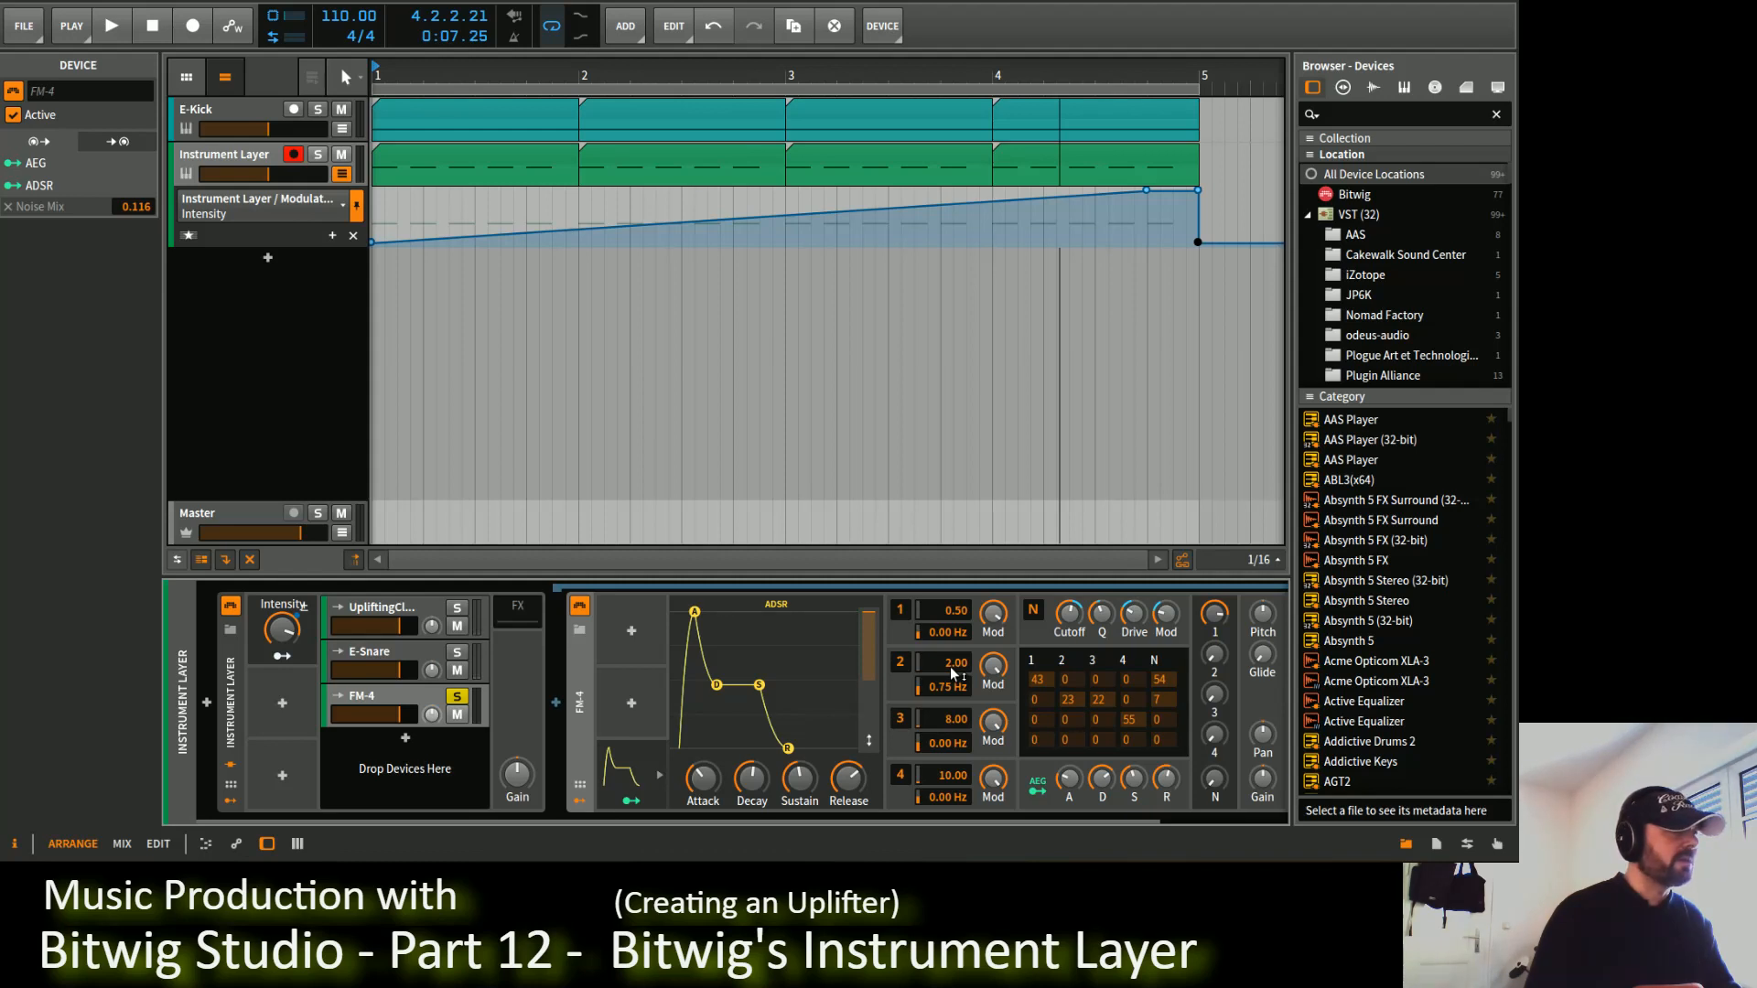
{"action": "left_click_drag", "start_coordinate": [952, 717], "coordinate": [952, 710]}
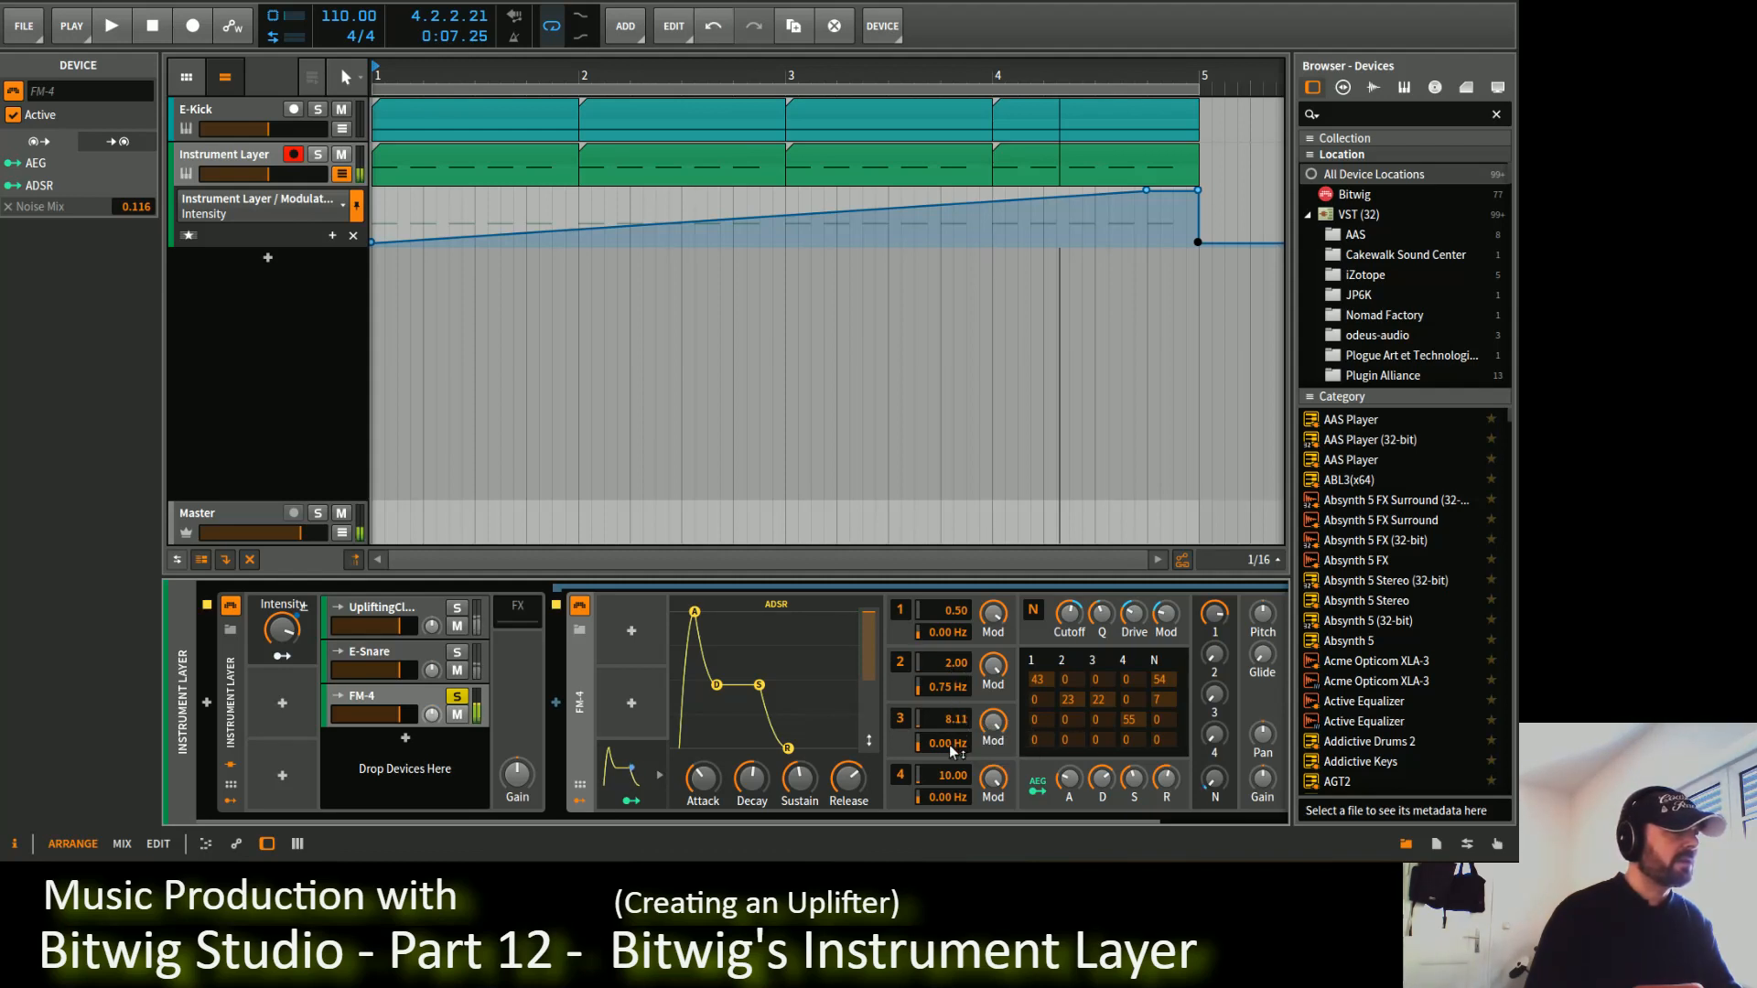
{"action": "left_click_drag", "start_coordinate": [944, 774], "coordinate": [986, 723]}
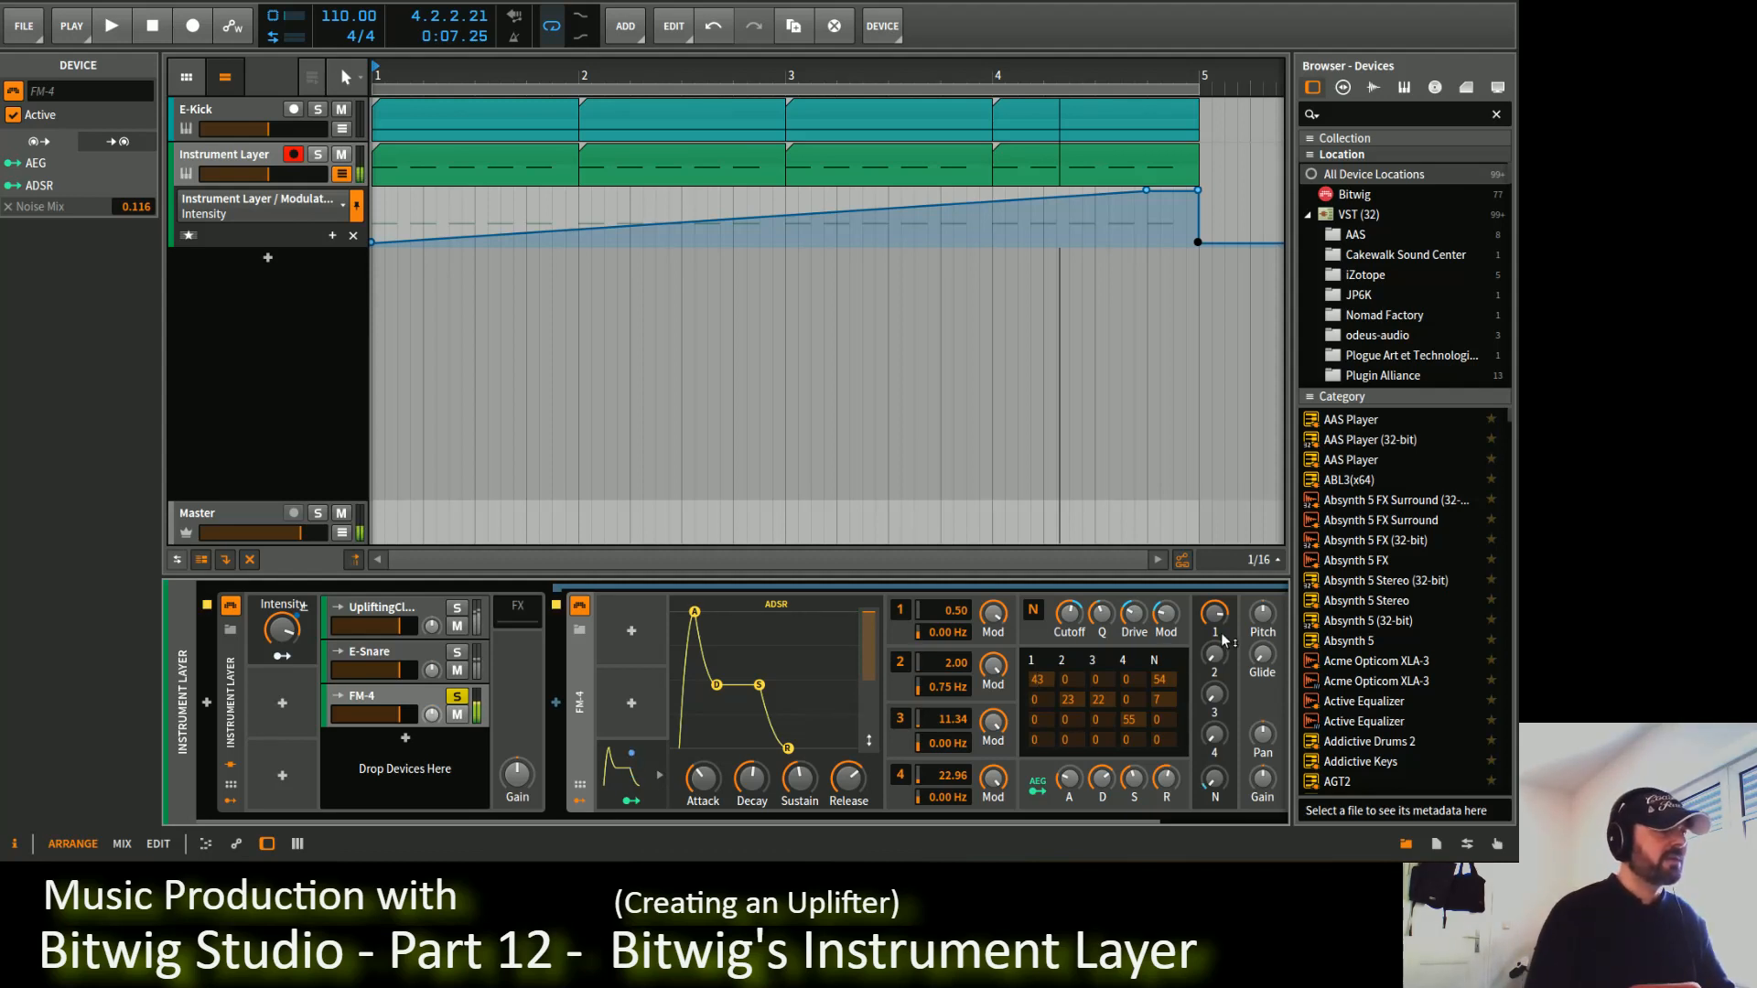
Step: Swap operator 1's mix for operator 2's, set matrix row 2 to 55 in column 3 and 52 in column N, and turn operator 2's mix down
{"action": "left_click_drag", "start_coordinate": [1215, 615], "coordinate": [1216, 714]}
{"action": "mouse_move", "coordinate": [1218, 654]}
{"action": "left_mouse_down"}
{"action": "mouse_move", "coordinate": [1218, 608]}
{"action": "mouse_move", "coordinate": [1214, 641]}
{"action": "mouse_move", "coordinate": [1214, 622]}
{"action": "left_mouse_up"}
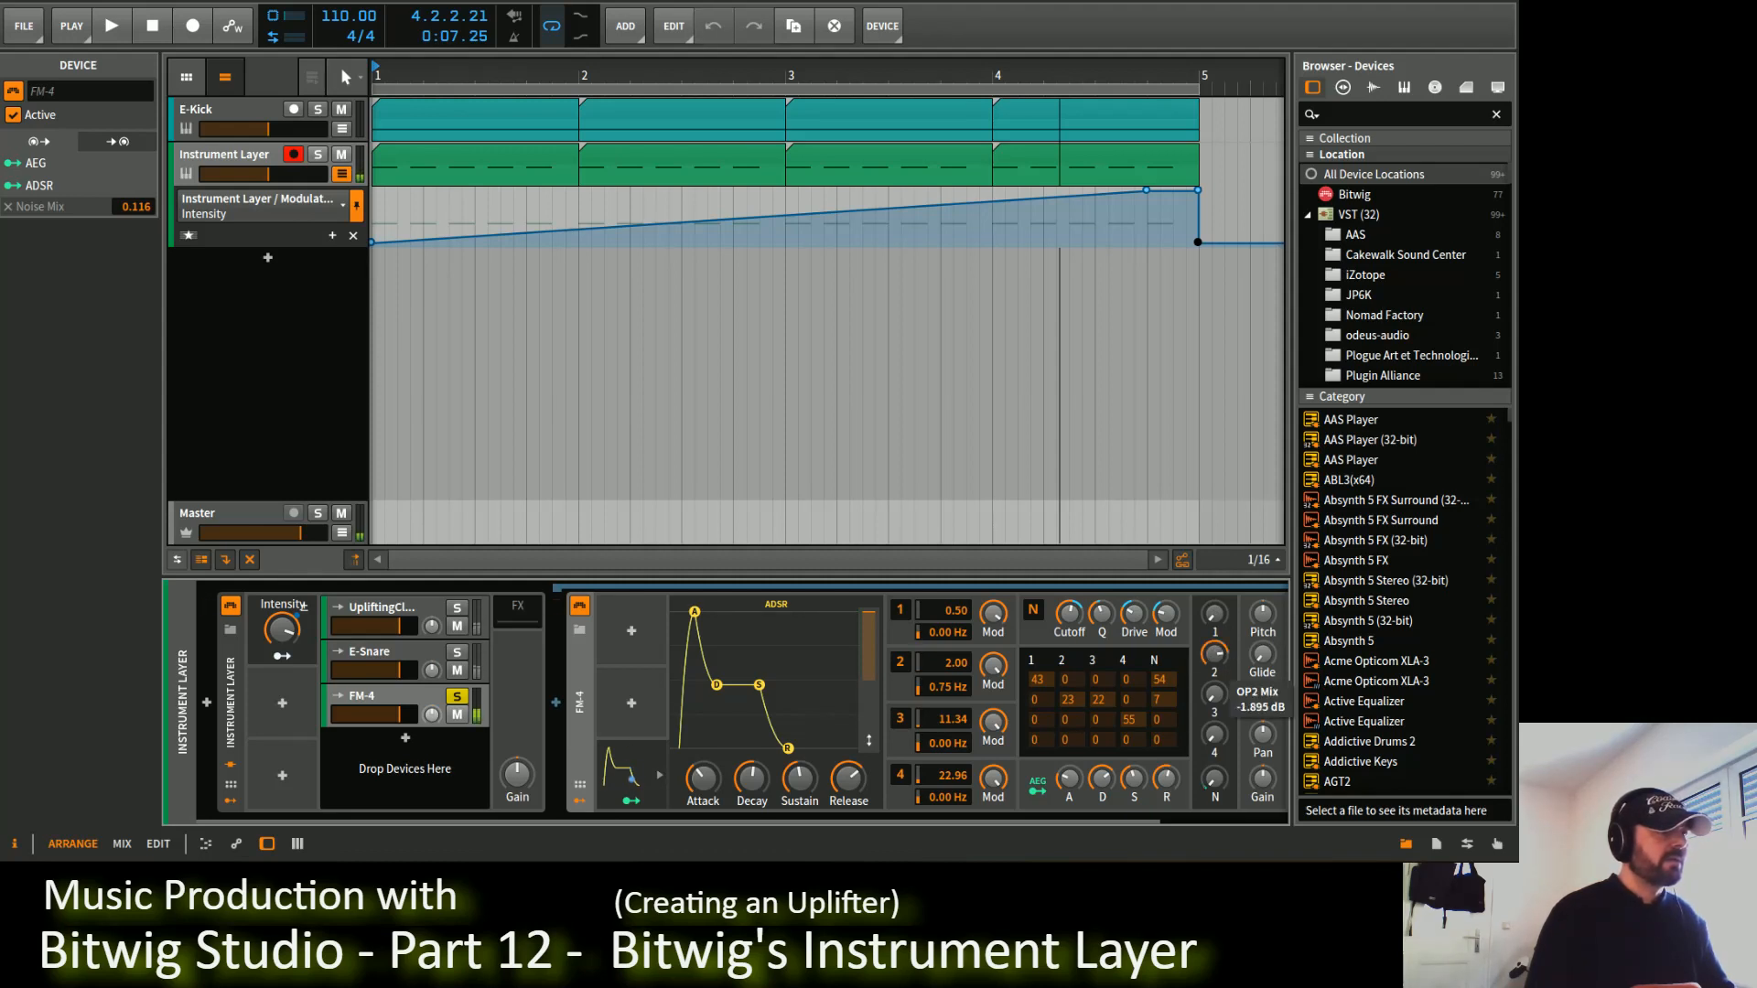
{"action": "left_click_drag", "start_coordinate": [1166, 698], "coordinate": [1100, 684]}
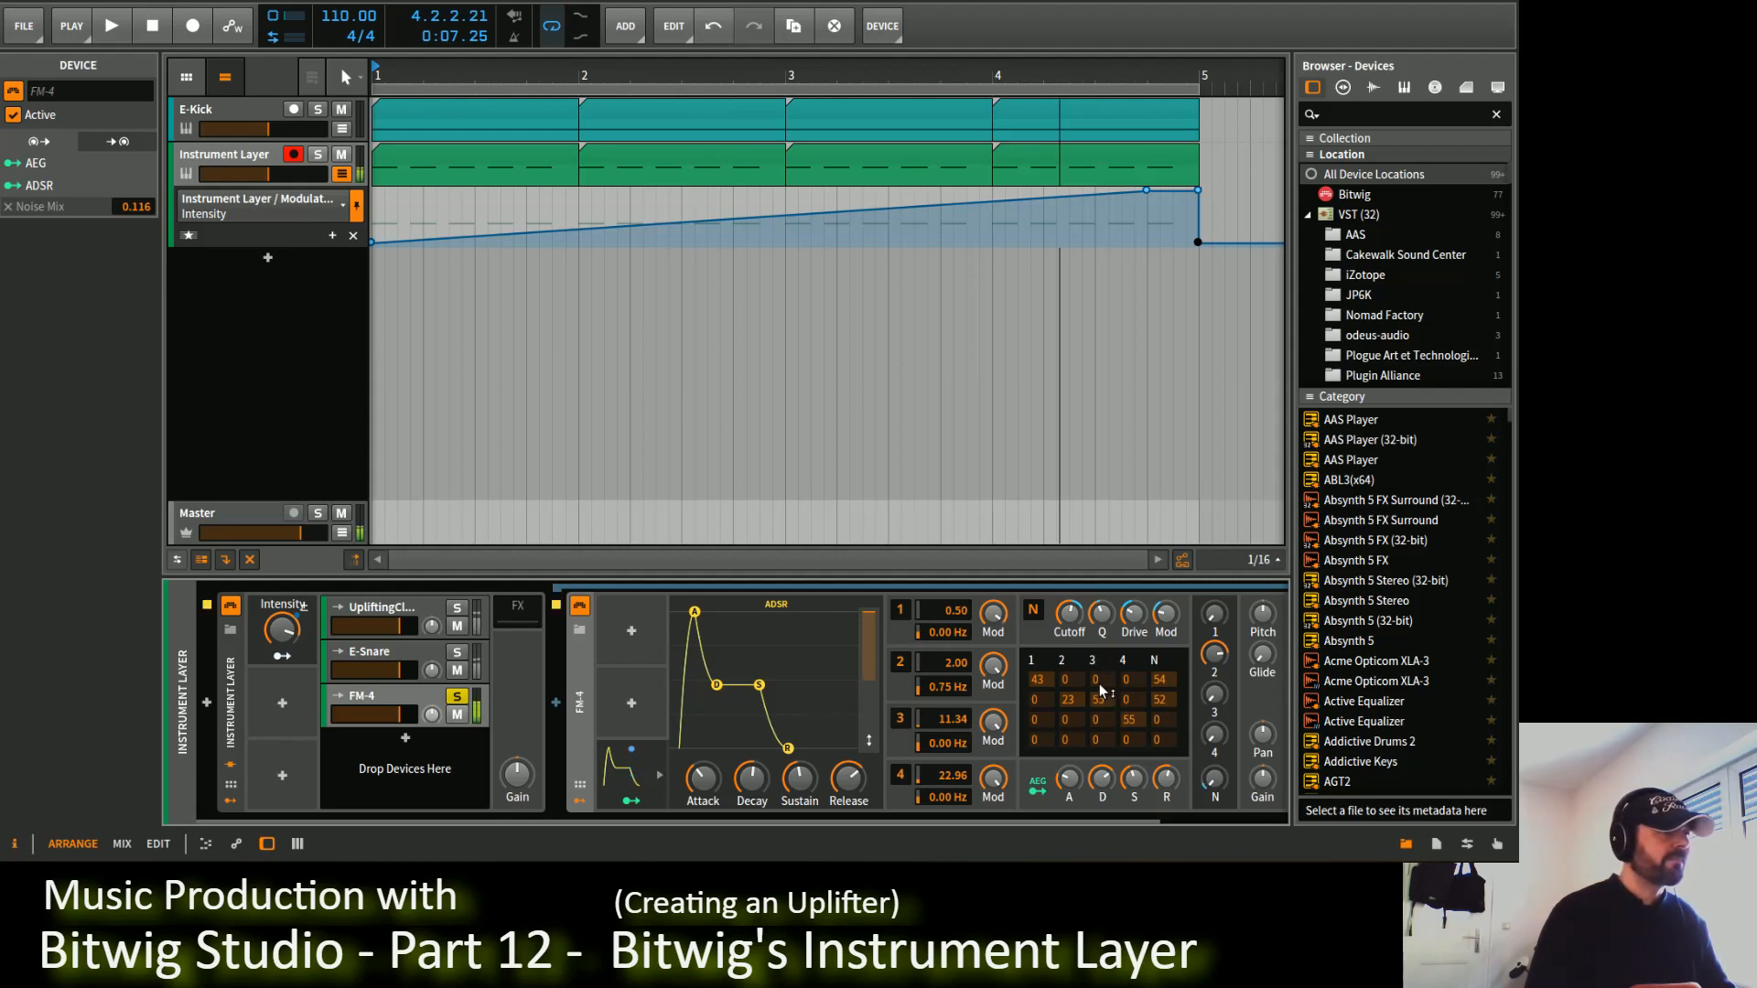
{"action": "left_click_drag", "start_coordinate": [1220, 655], "coordinate": [1220, 732]}
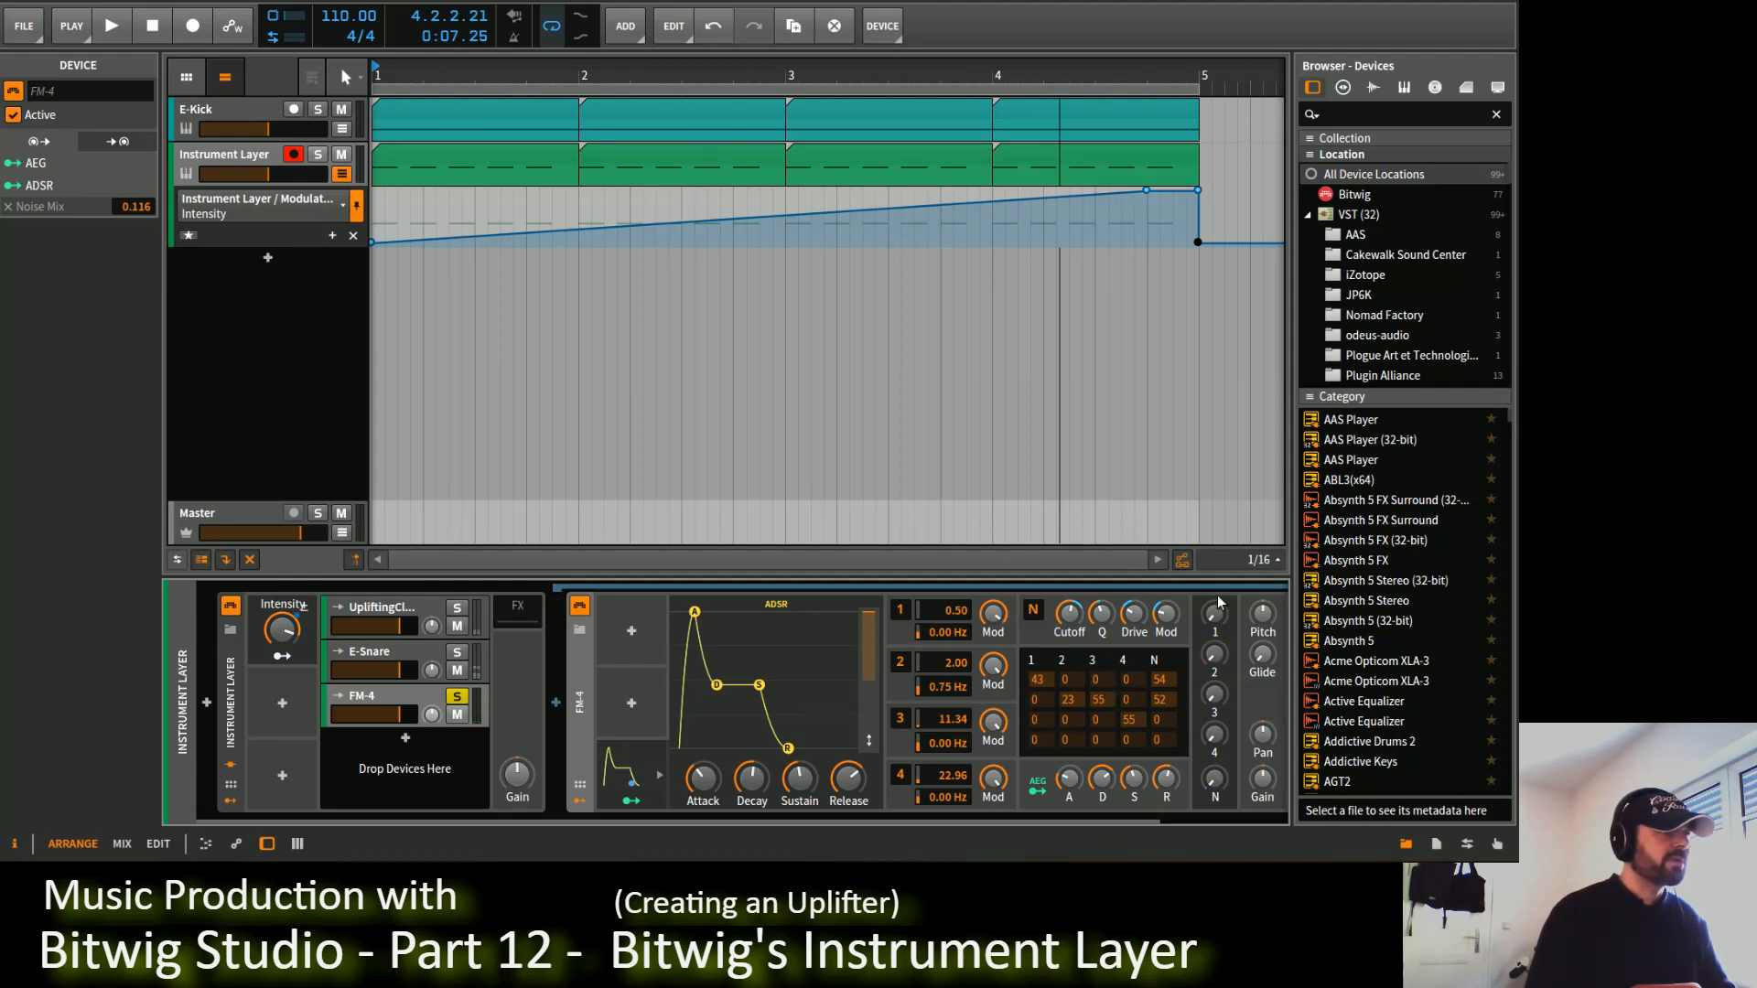
Step: While auditioning operator 1, set matrix row 1's columns 1 and 3 to 35 and 23, row 2's column 2 to 33, and operator 1's ratio to 1.00
{"action": "left_click_drag", "start_coordinate": [1218, 611], "coordinate": [1218, 569]}
{"action": "left_click_drag", "start_coordinate": [1102, 665], "coordinate": [1078, 701]}
{"action": "left_click_drag", "start_coordinate": [939, 611], "coordinate": [942, 592]}
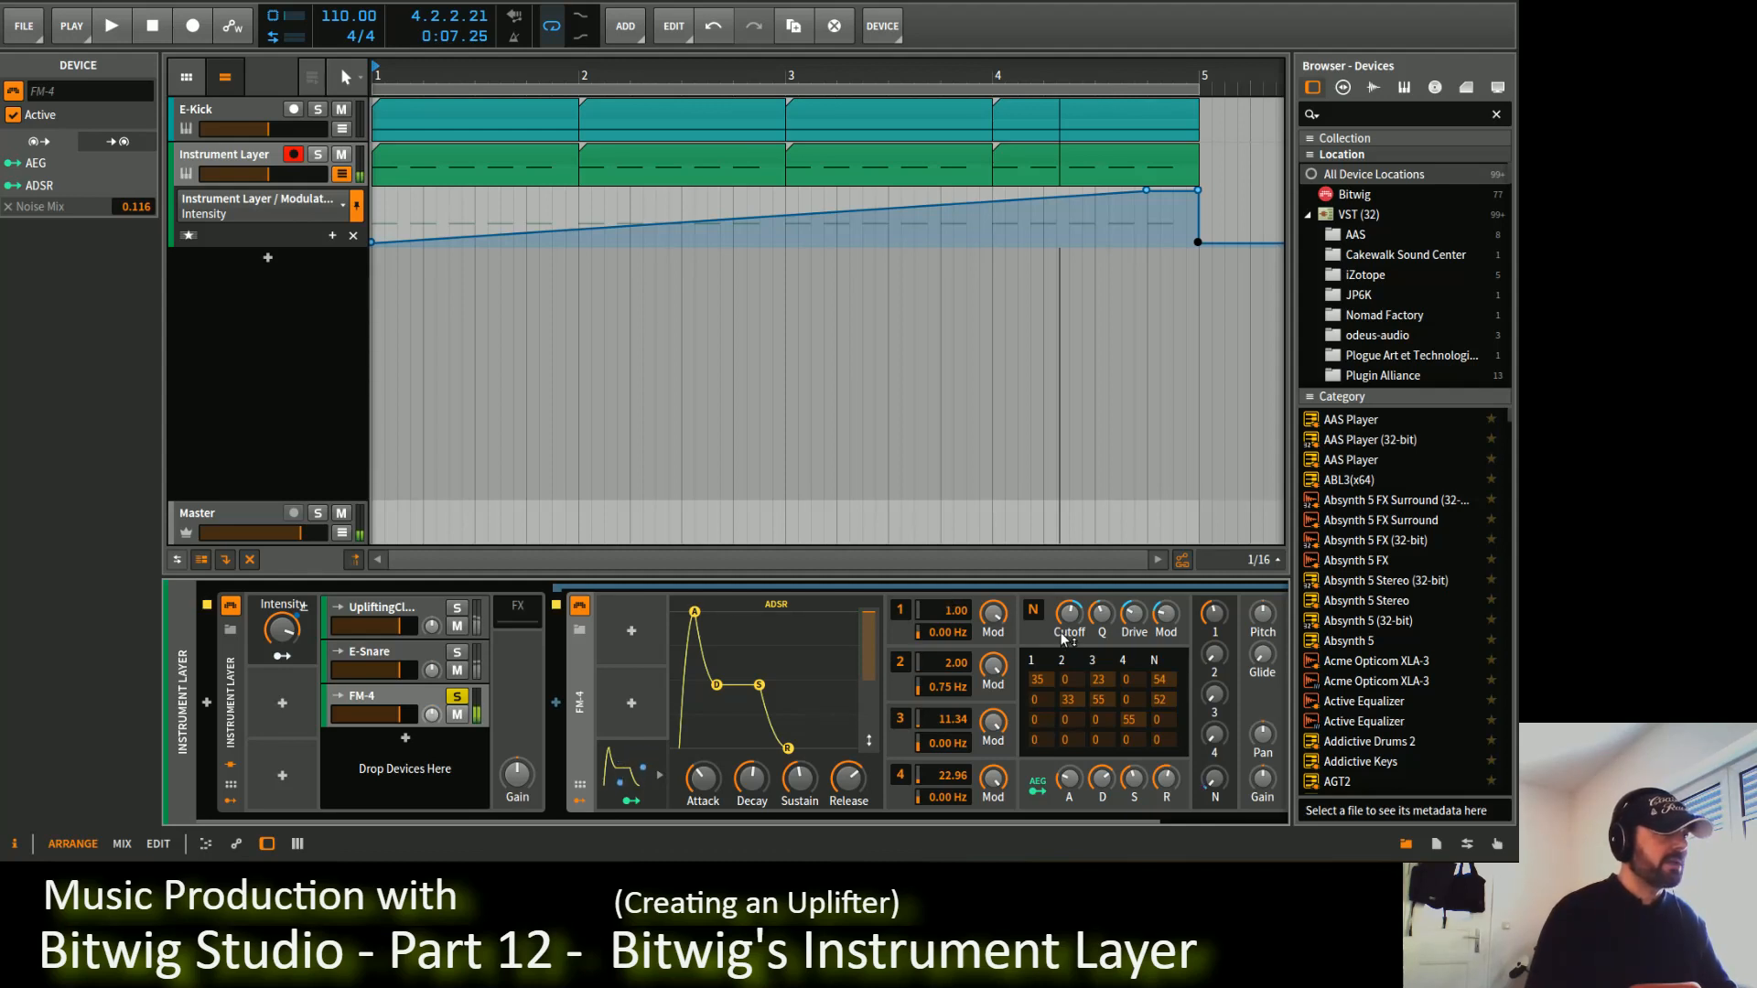
{"action": "left_click_drag", "start_coordinate": [1206, 622], "coordinate": [1206, 615]}
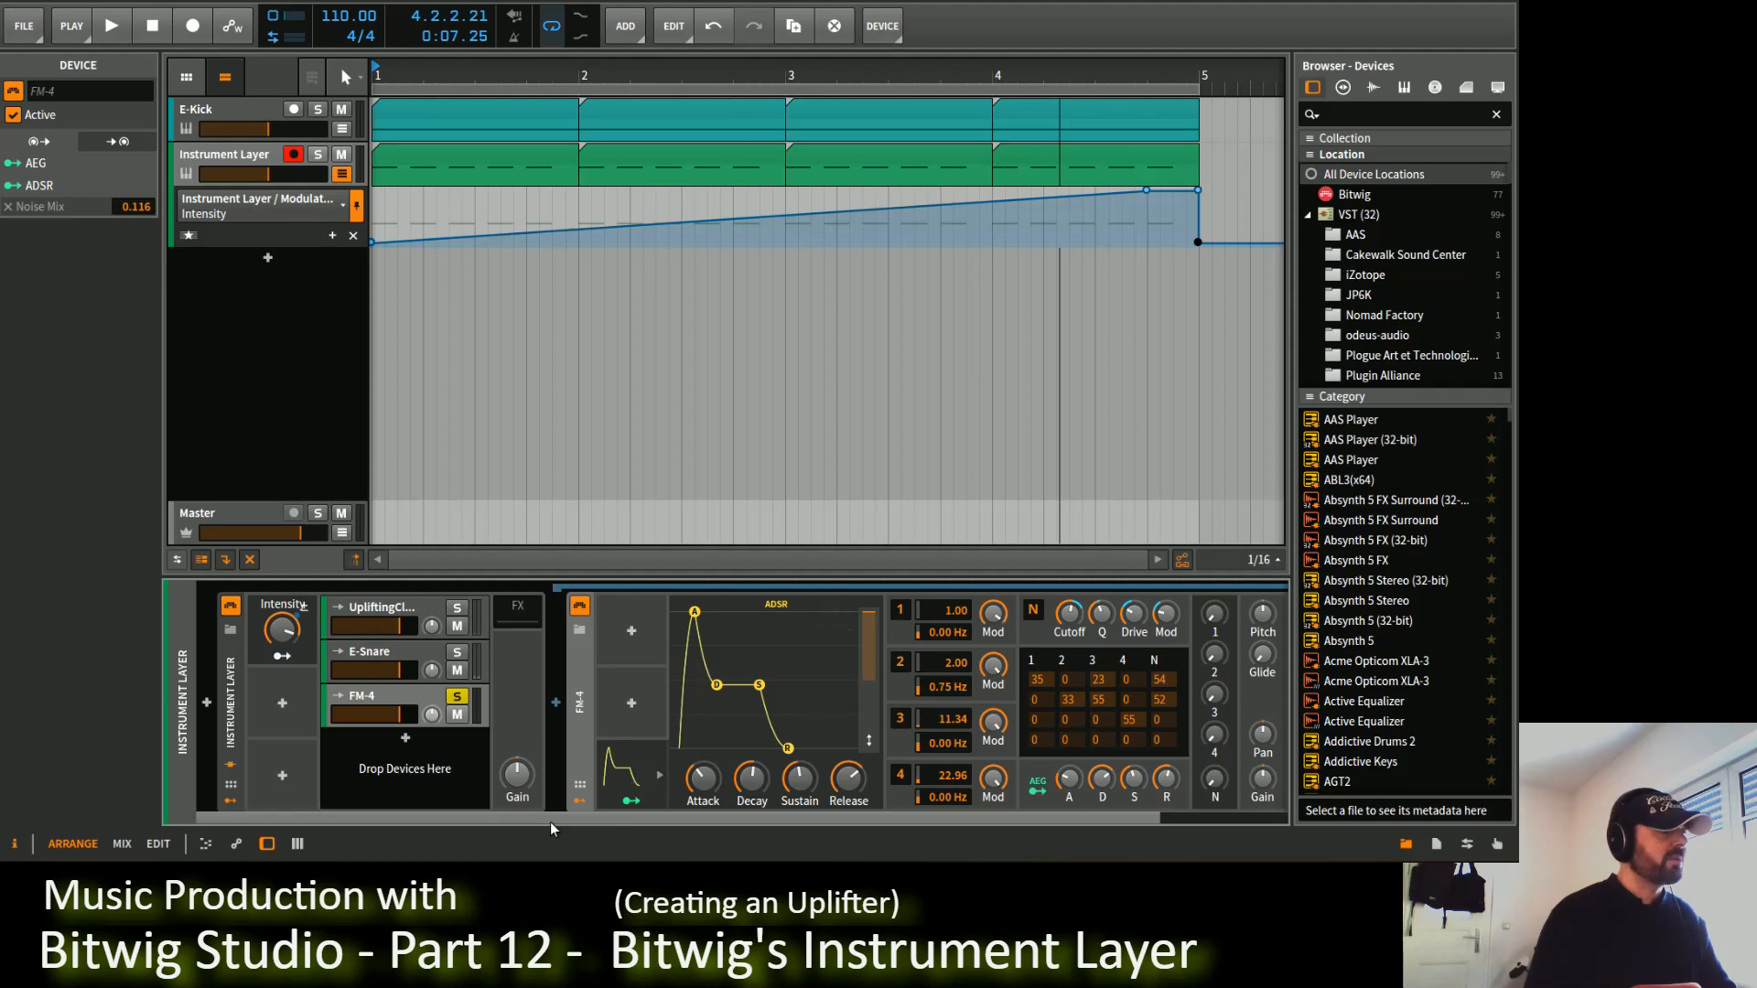
Step: Map the FM-4's ADSR to OP1 Mix at 0.296 and OP2 Mix at 0.392, and collapse its envelope settings
{"action": "left_click", "coordinate": [284, 657]}
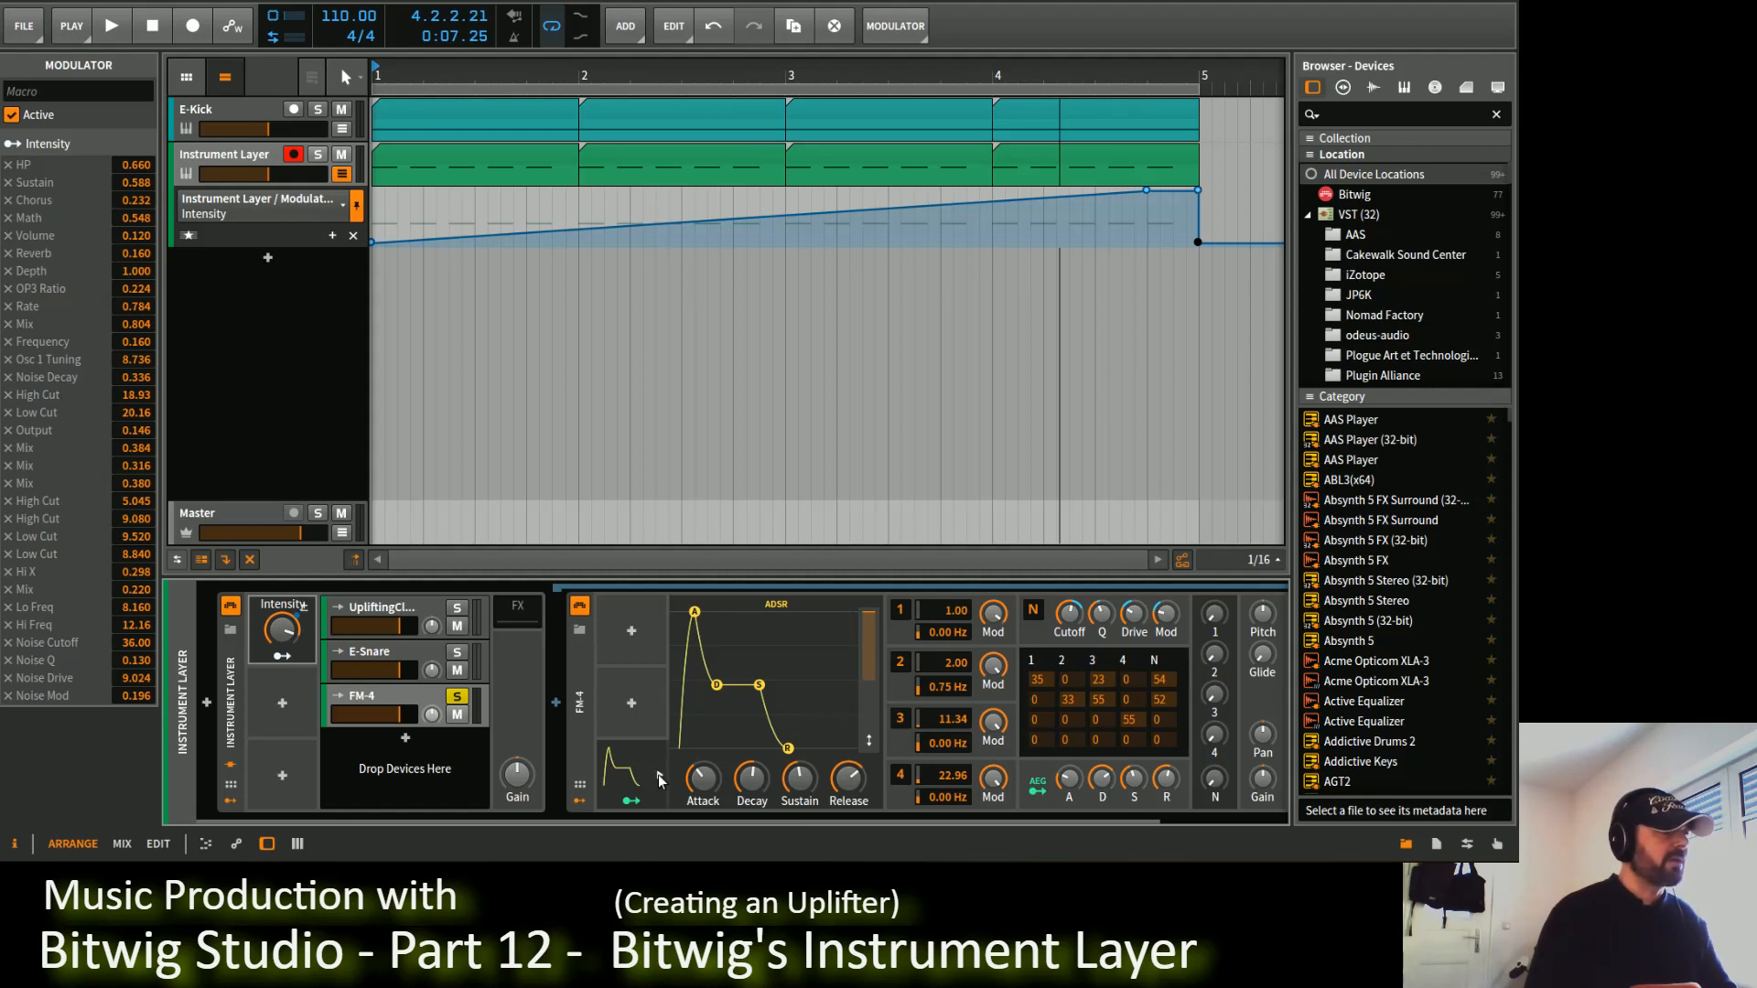
{"action": "left_click", "coordinate": [631, 787]}
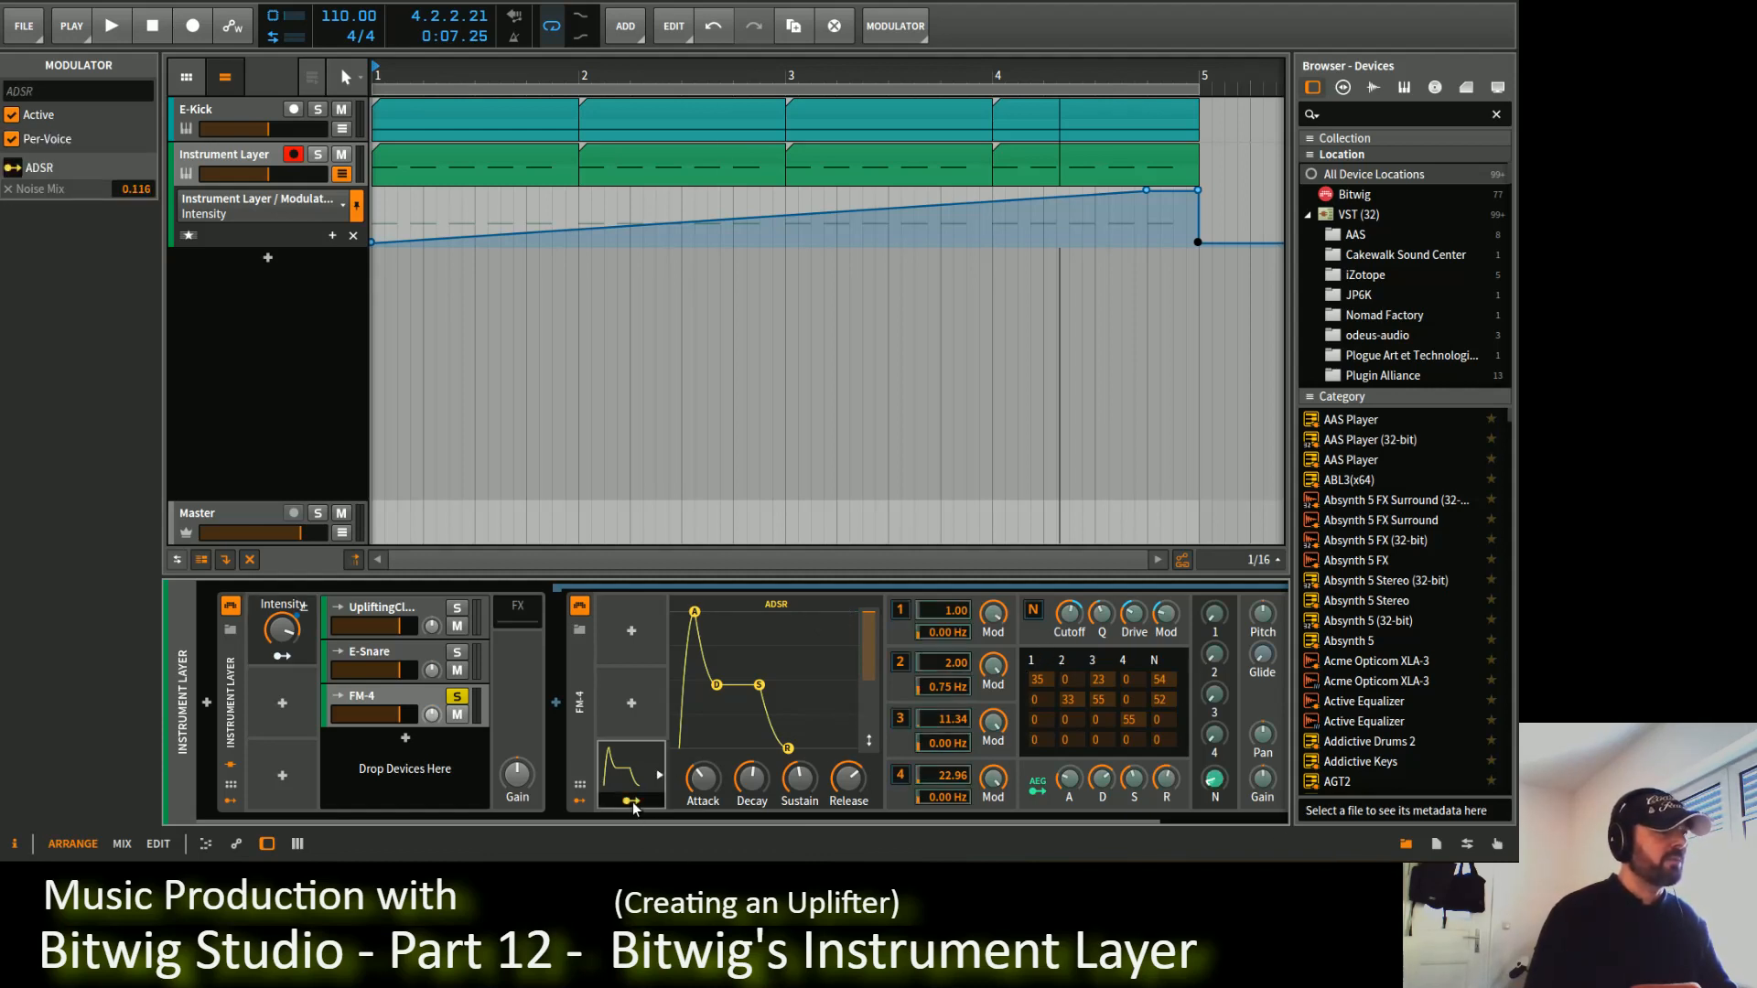
{"action": "mouse_move", "coordinate": [1216, 620]}
{"action": "left_mouse_down"}
{"action": "mouse_move", "coordinate": [1218, 682]}
{"action": "mouse_move", "coordinate": [1216, 656]}
{"action": "left_mouse_up"}
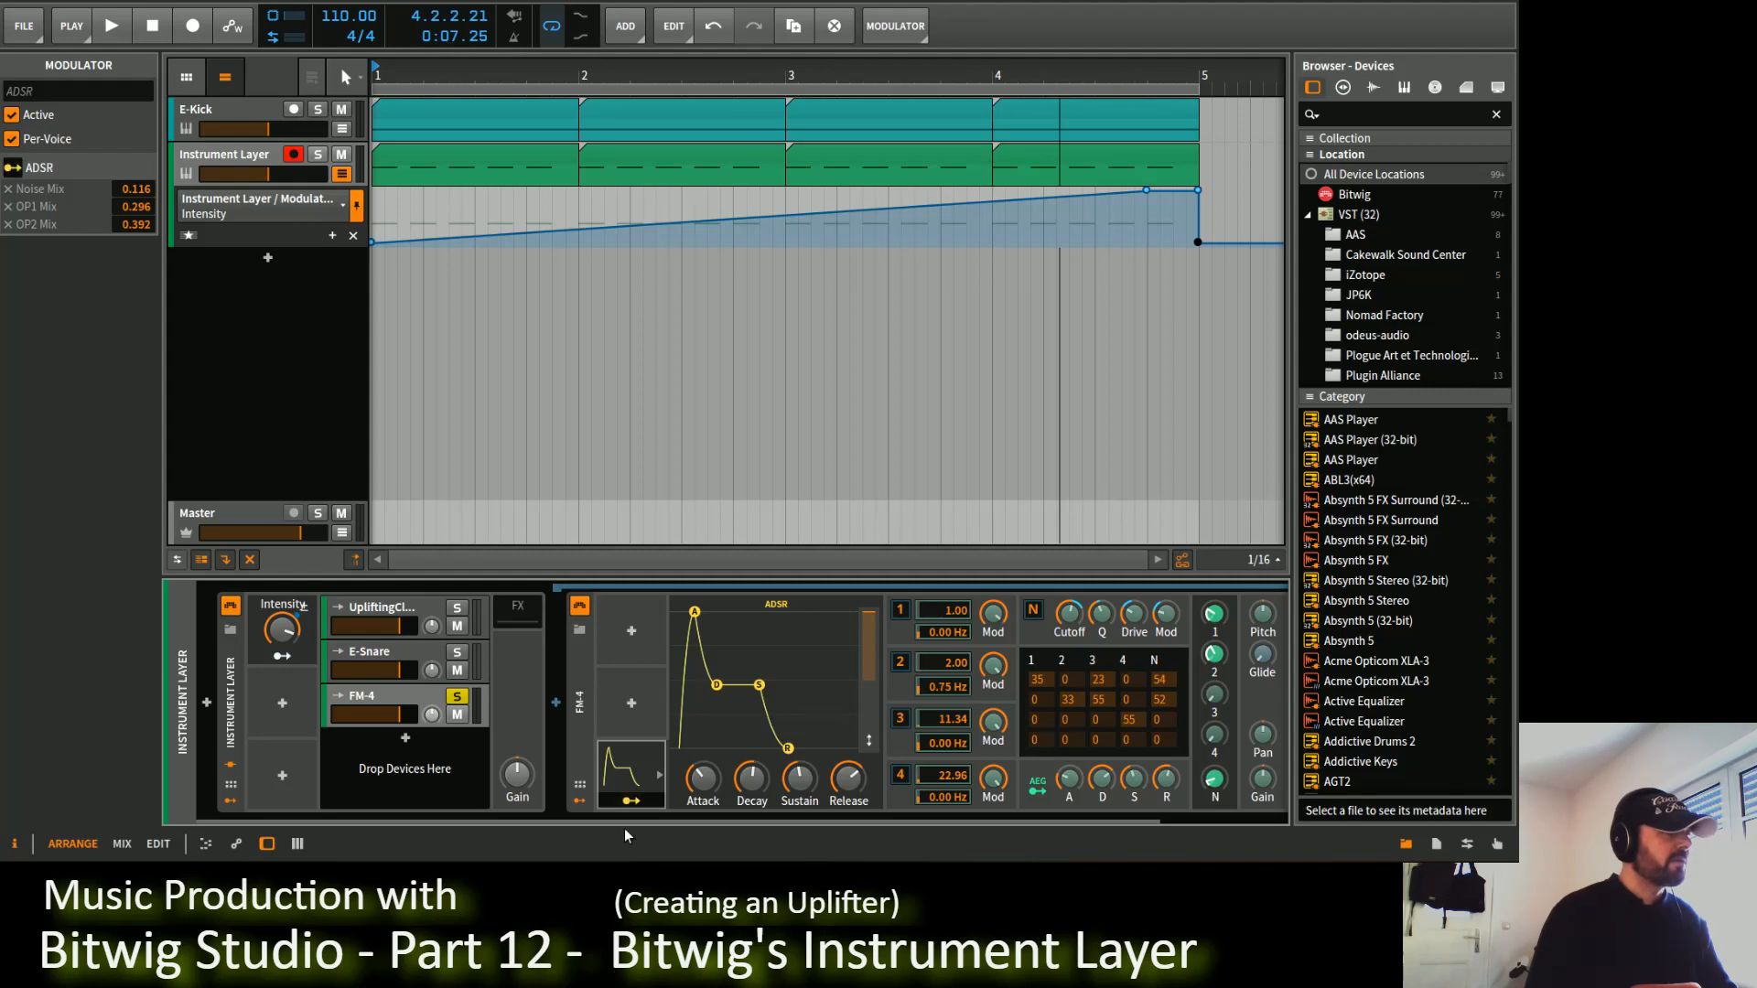
{"action": "left_click", "coordinate": [659, 776]}
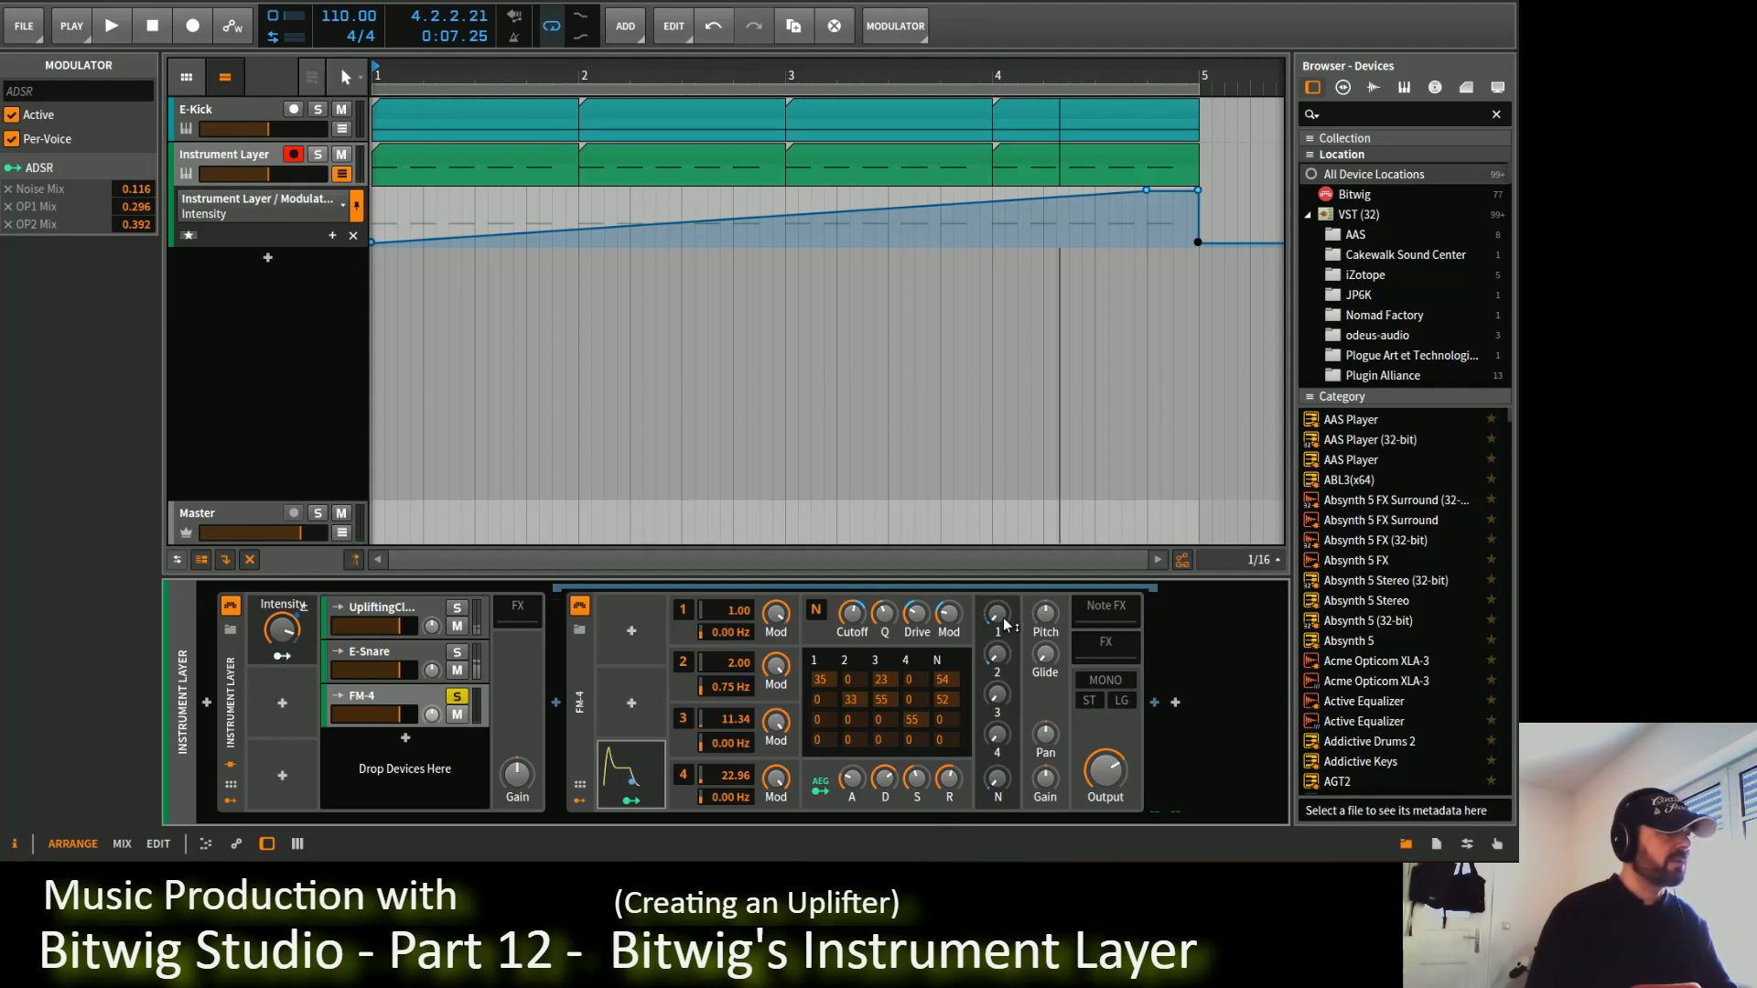
Step: Raise the FM-4's operator 1 and 2 base mix levels slightly and fine-tune the noise level
{"action": "left_click_drag", "start_coordinate": [995, 616], "coordinate": [996, 663]}
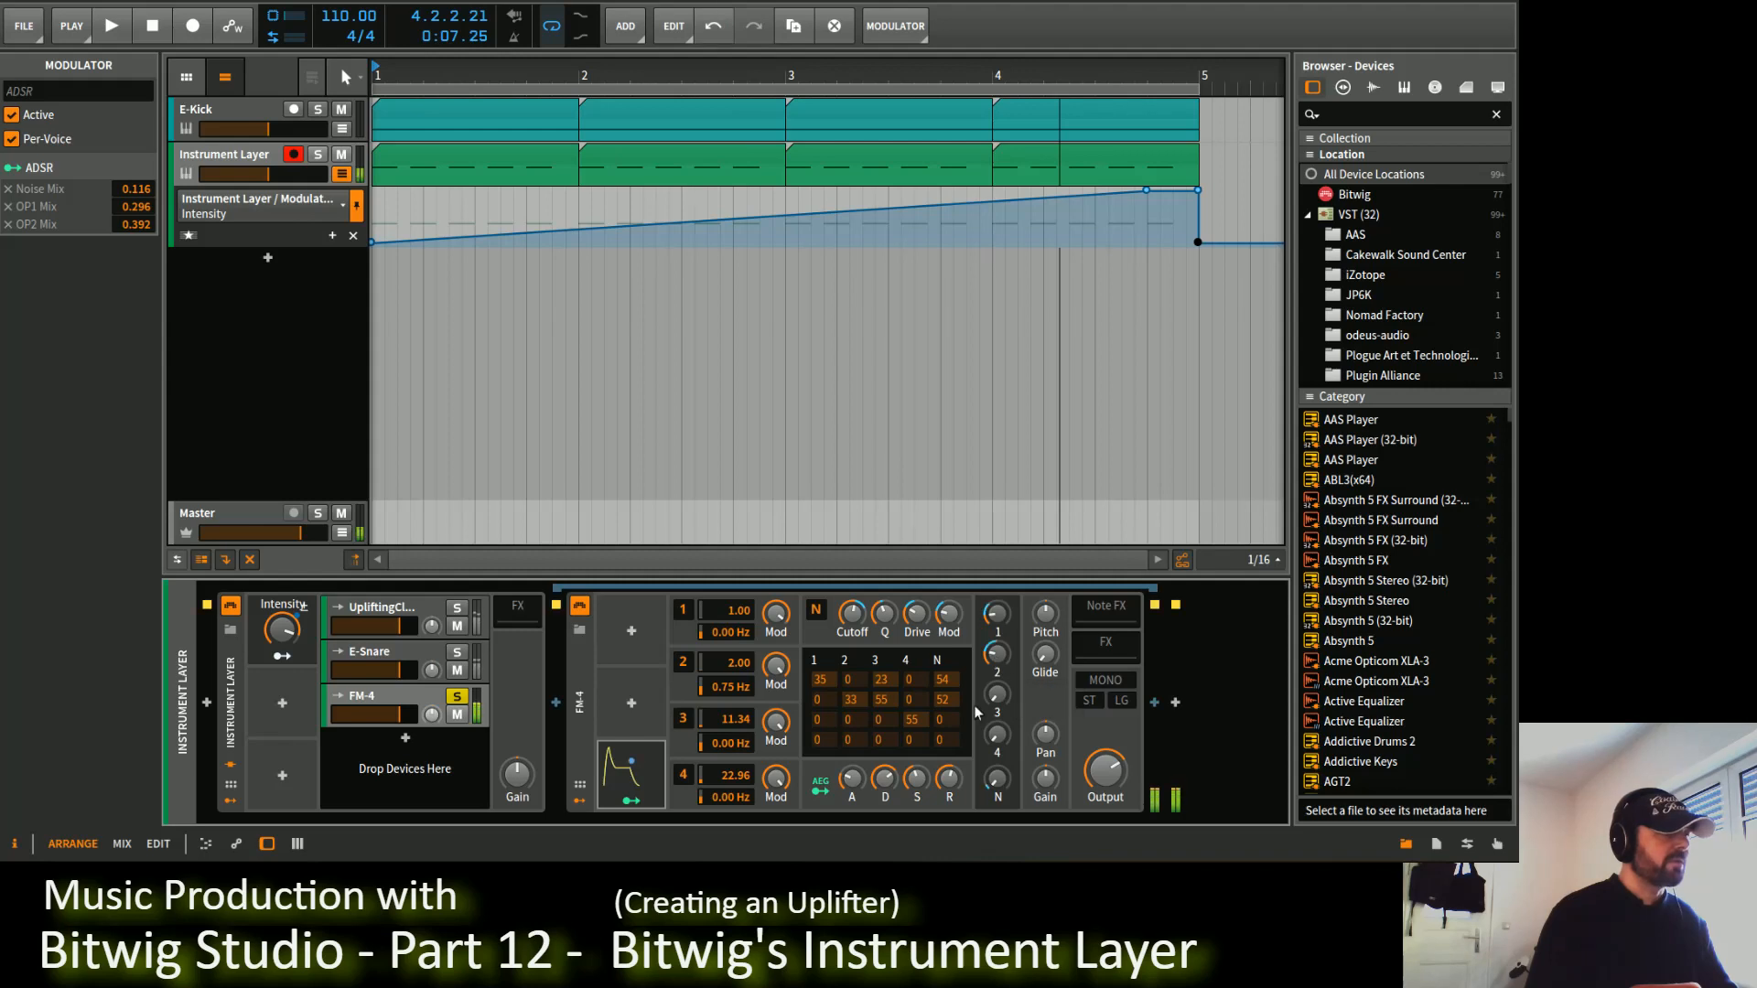
{"action": "left_click_drag", "start_coordinate": [996, 778], "coordinate": [997, 783]}
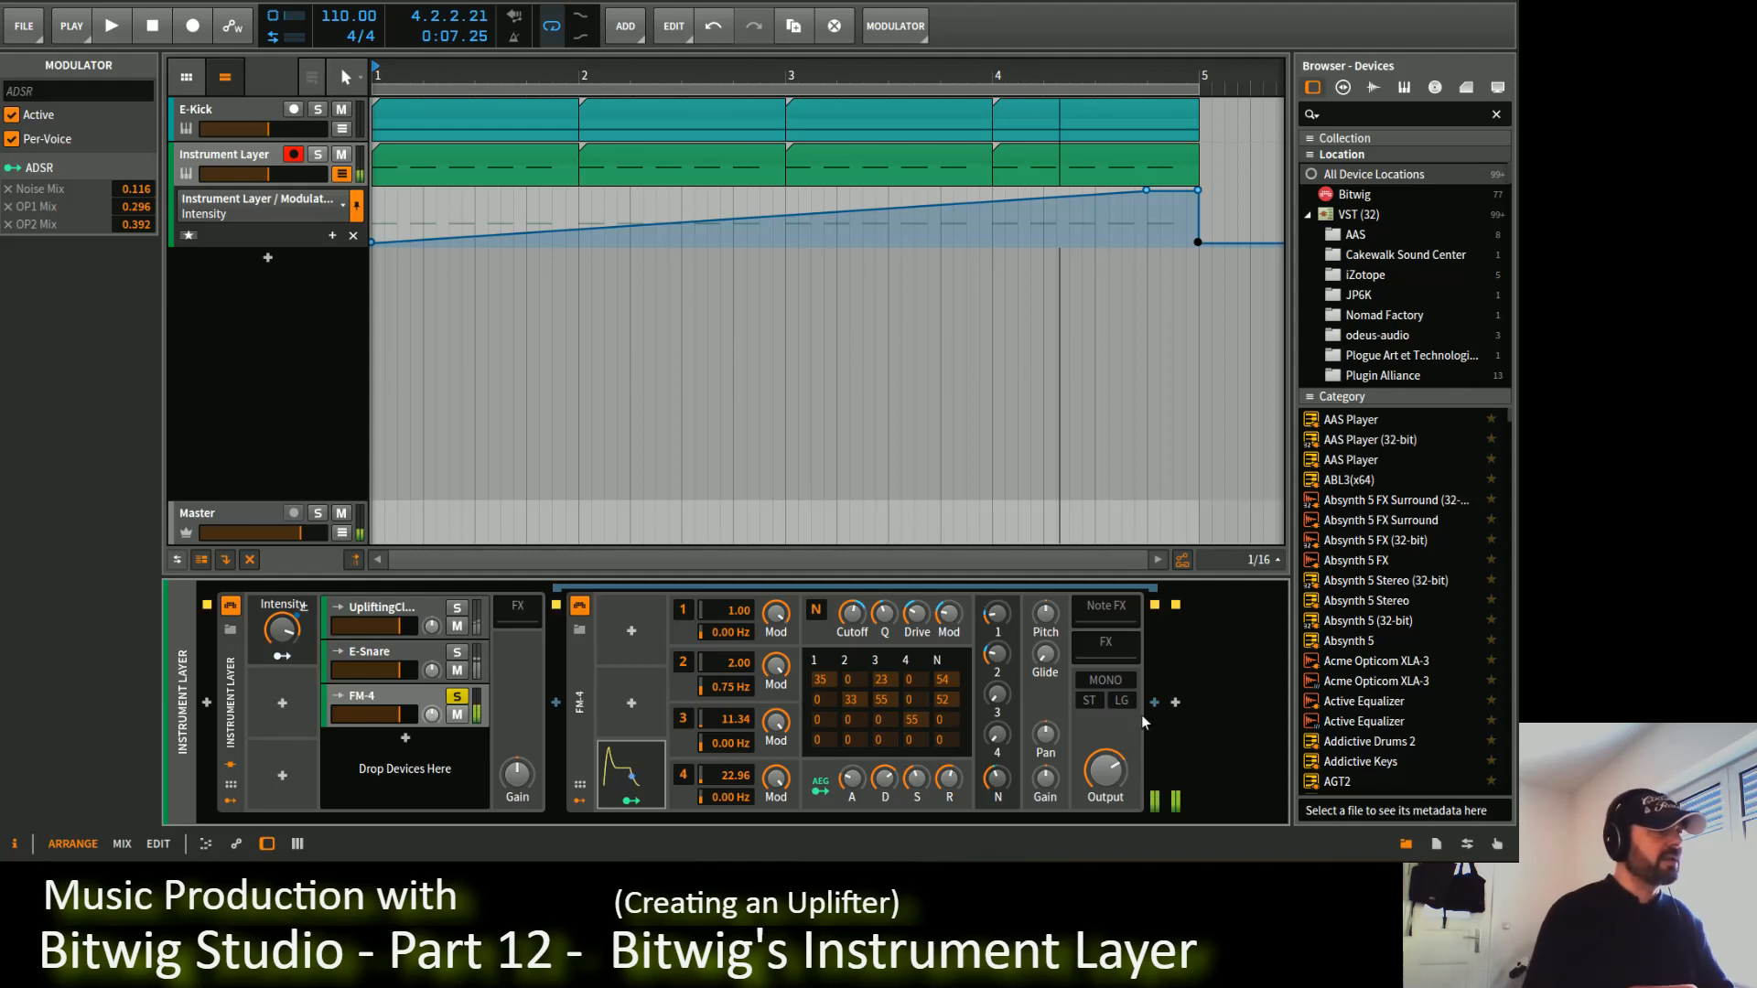
{"action": "left_click_drag", "start_coordinate": [997, 694], "coordinate": [968, 662]}
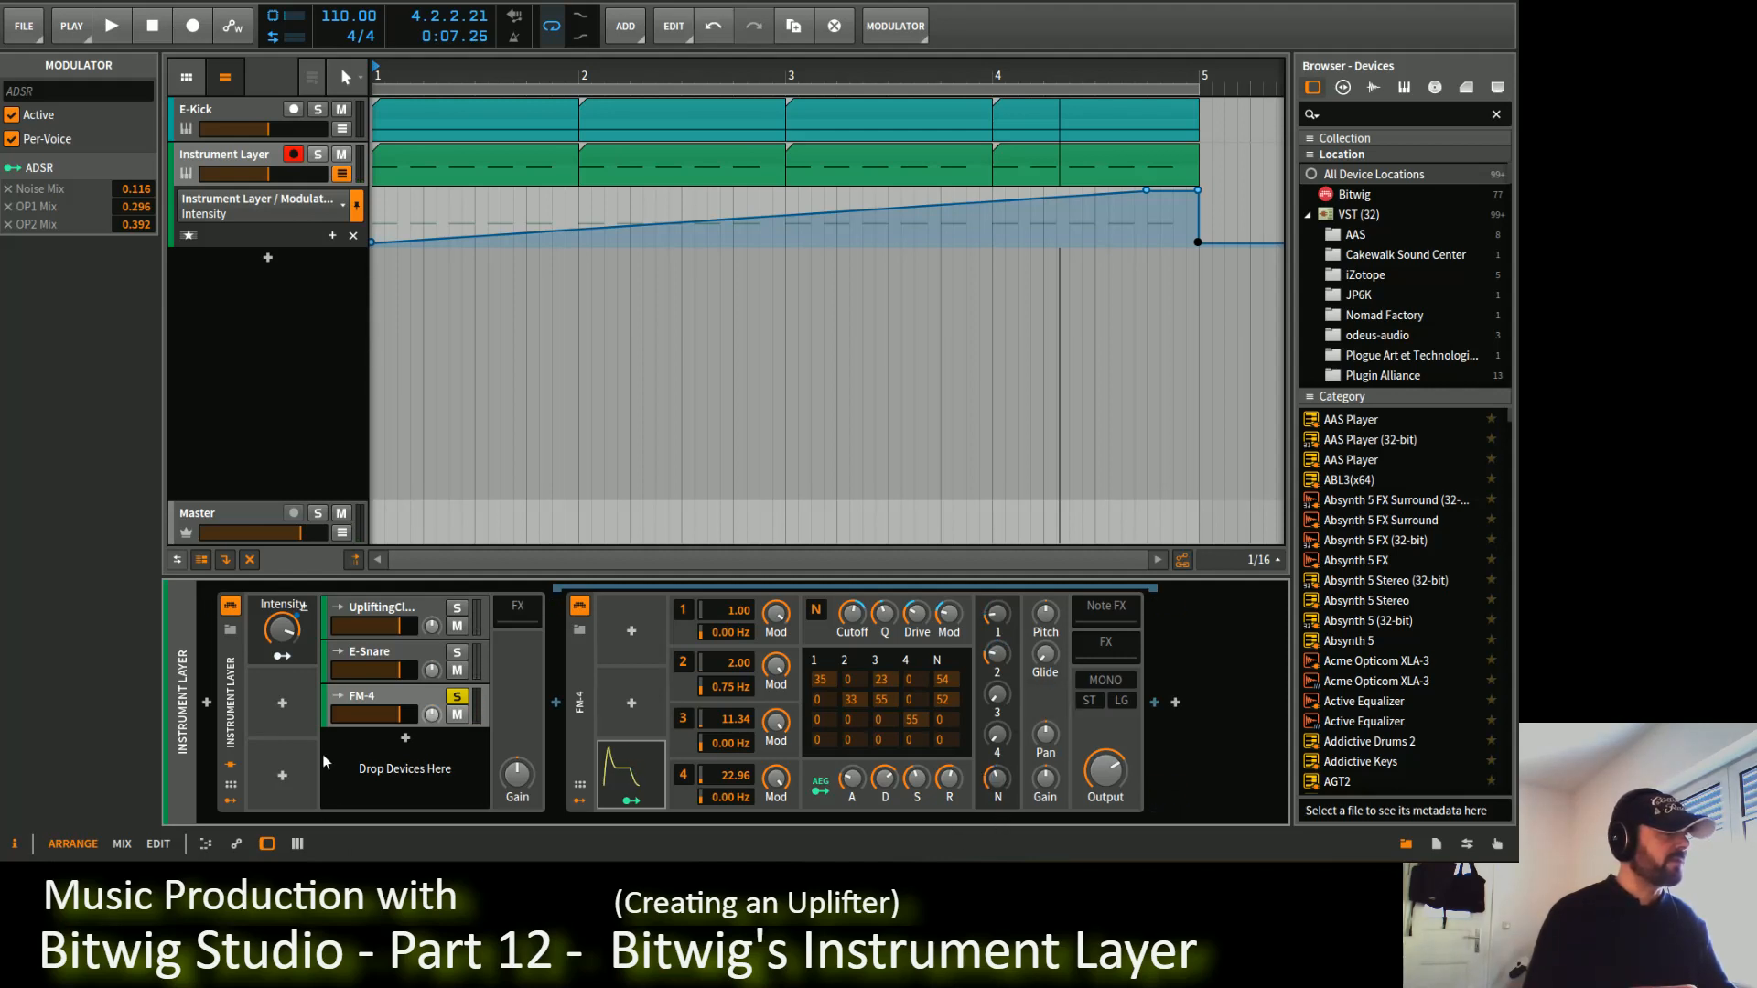
Step: Map the Intensity macro to the FM-4's OP1 Mix at 0.236 and OP2 Mix at 0.384
{"action": "left_click", "coordinate": [293, 660]}
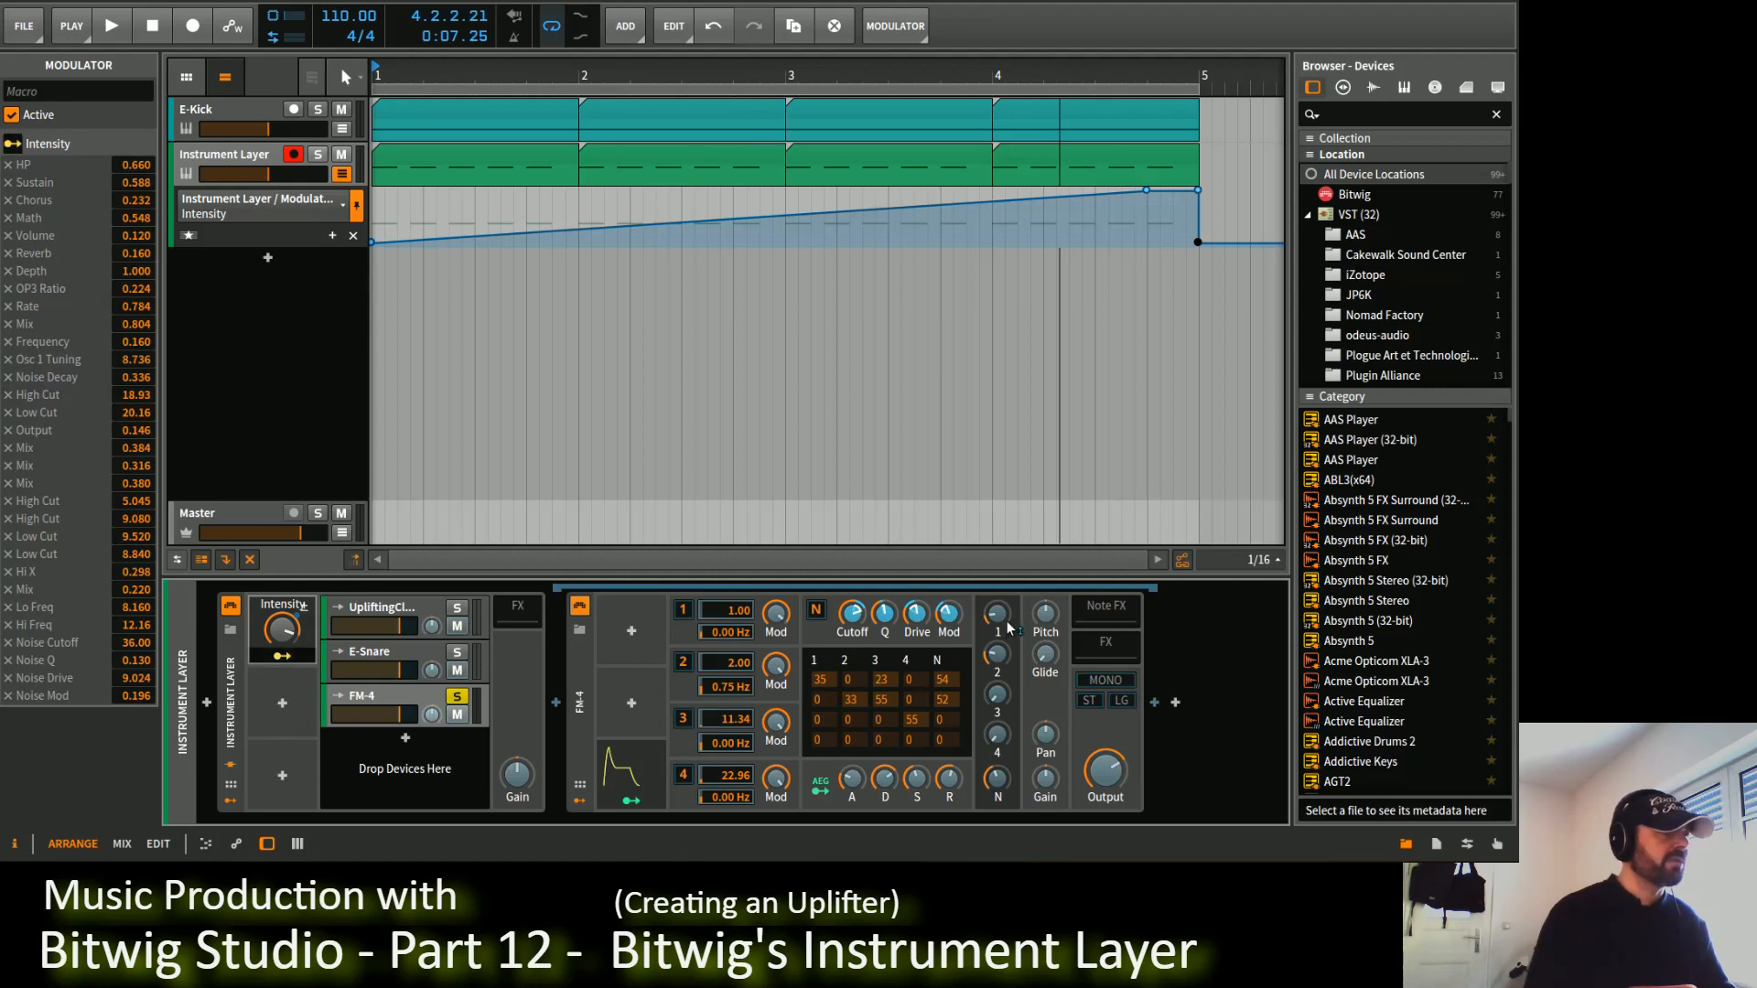
{"action": "left_click_drag", "start_coordinate": [1001, 619], "coordinate": [1002, 600]}
{"action": "left_click_drag", "start_coordinate": [998, 666], "coordinate": [1004, 661]}
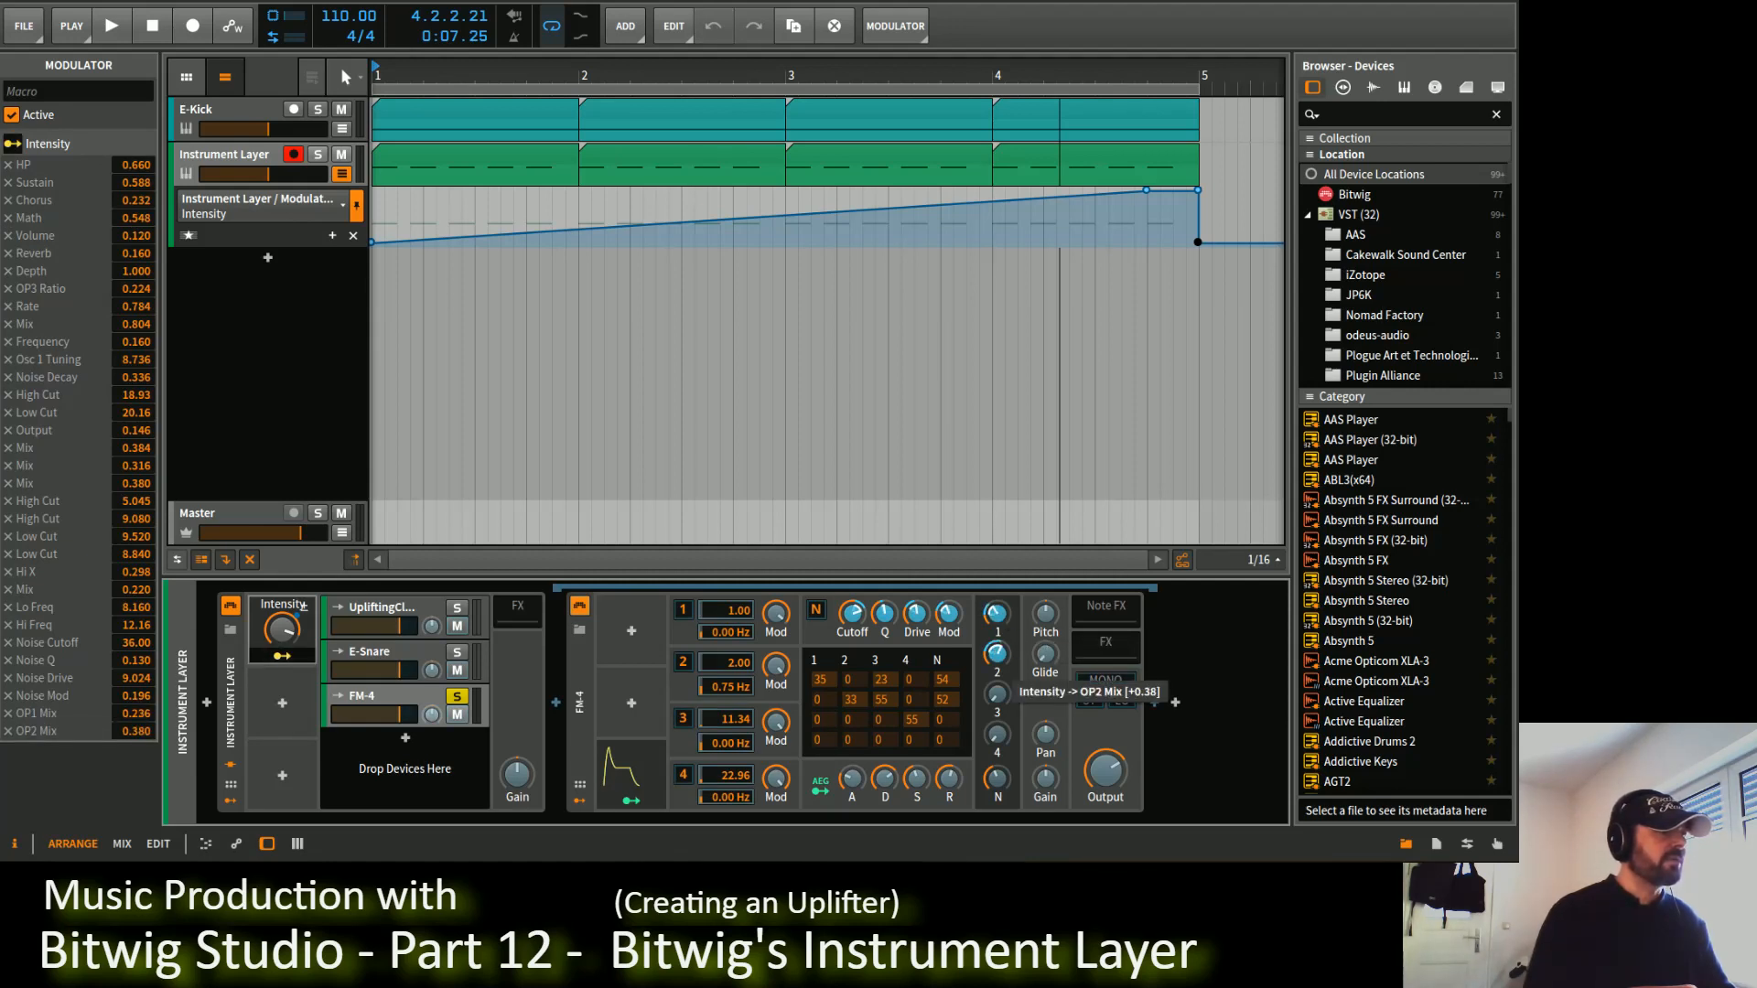
{"action": "left_click", "coordinate": [284, 658]}
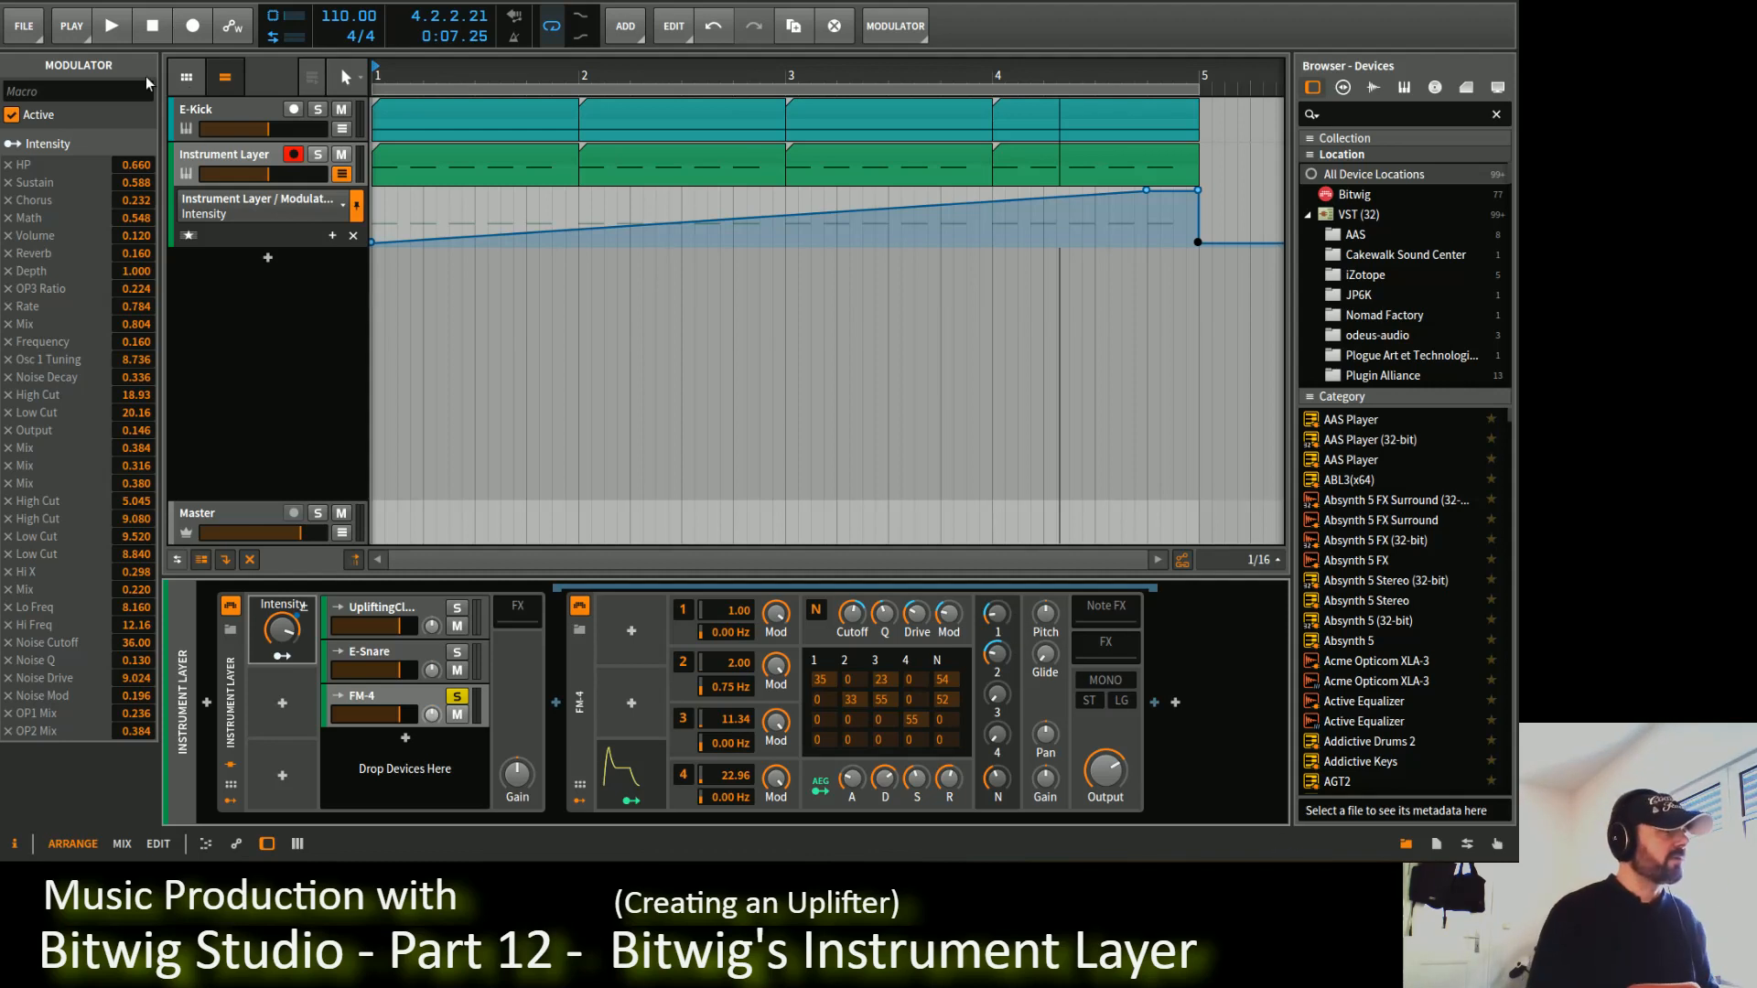
Step: During playback, lower operator 4's ratio to 15.52 and operator 3's ratio to 10.86
{"action": "key", "text": "space"}
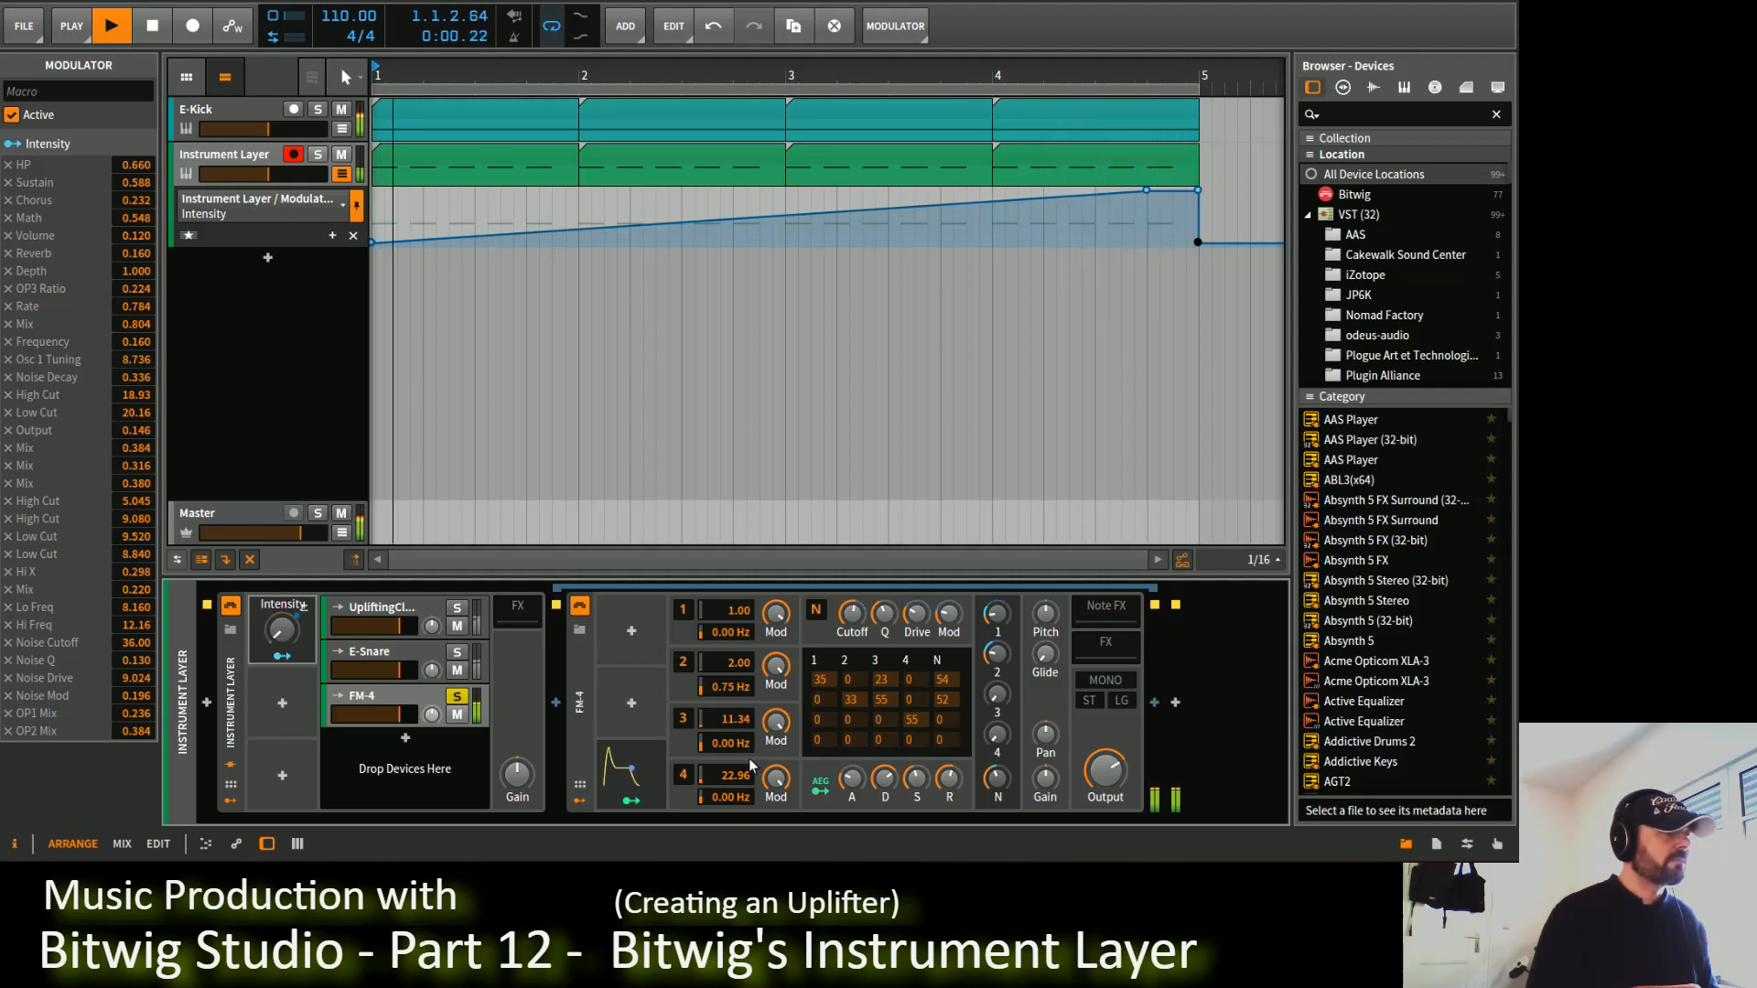
{"action": "left_click_drag", "start_coordinate": [750, 765], "coordinate": [750, 788]}
{"action": "left_click_drag", "start_coordinate": [749, 718], "coordinate": [749, 720]}
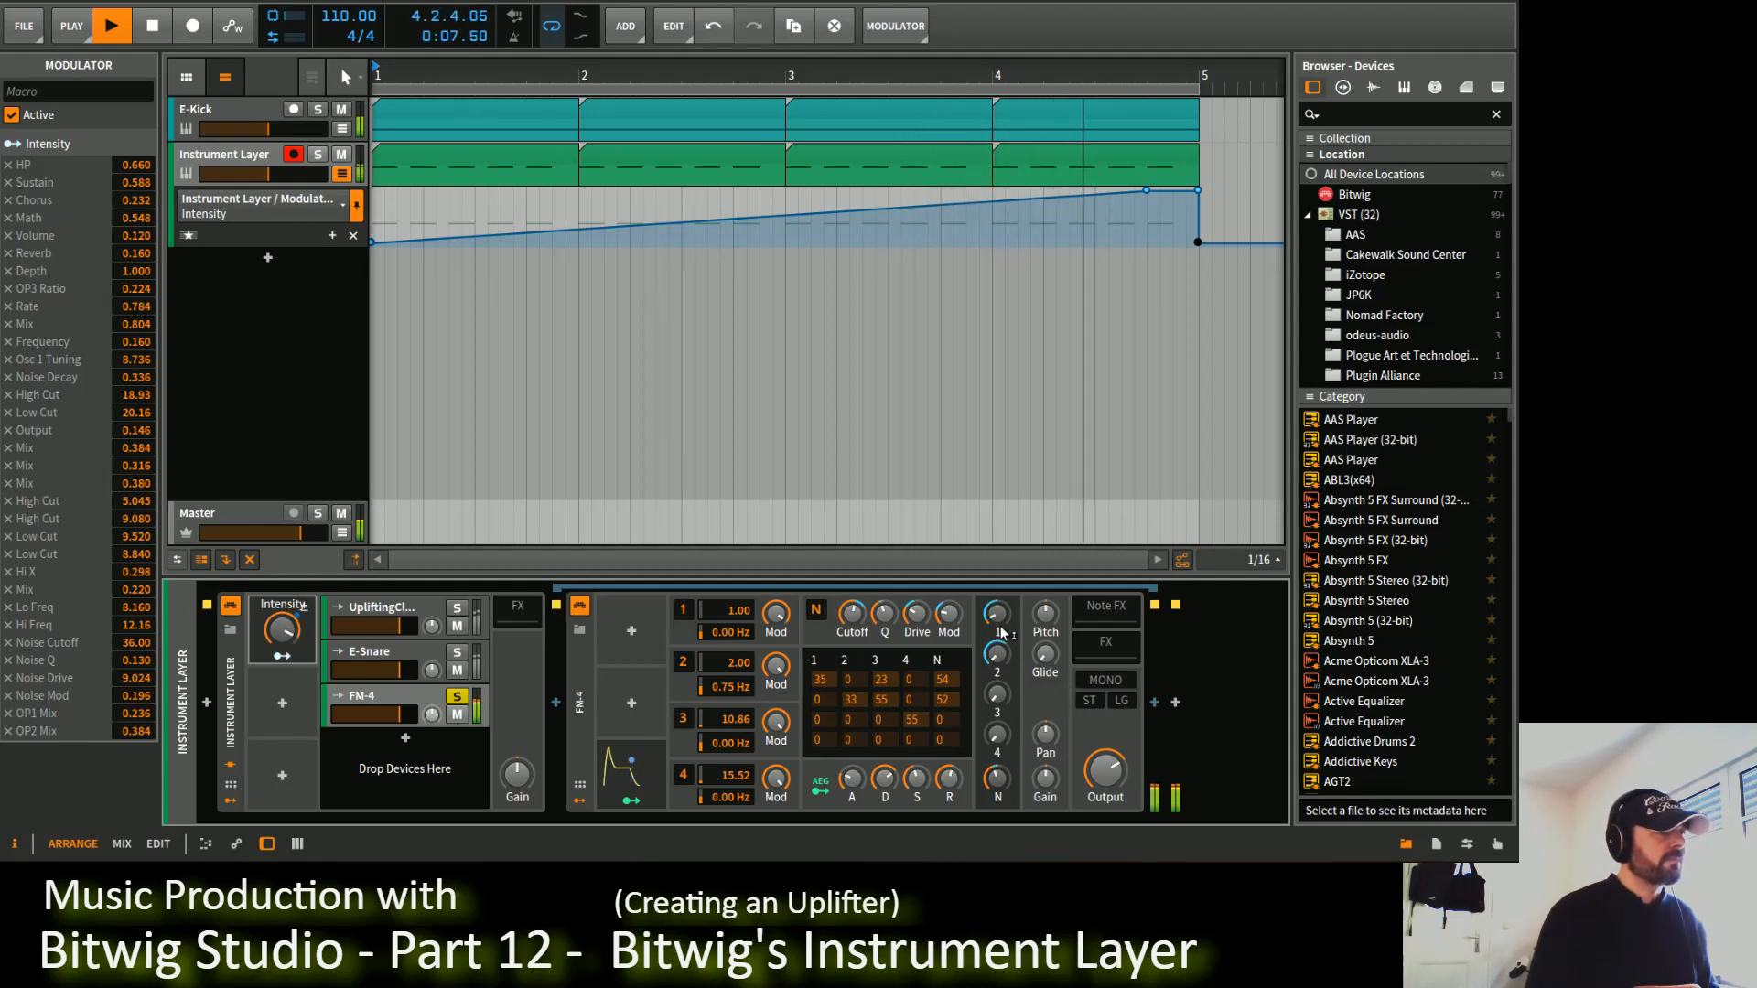
Step: Reduce the Intensity macro's modulation amounts on OP1 Mix and OP2 Mix to 0.232 each
{"action": "mouse_move", "coordinate": [1002, 619]}
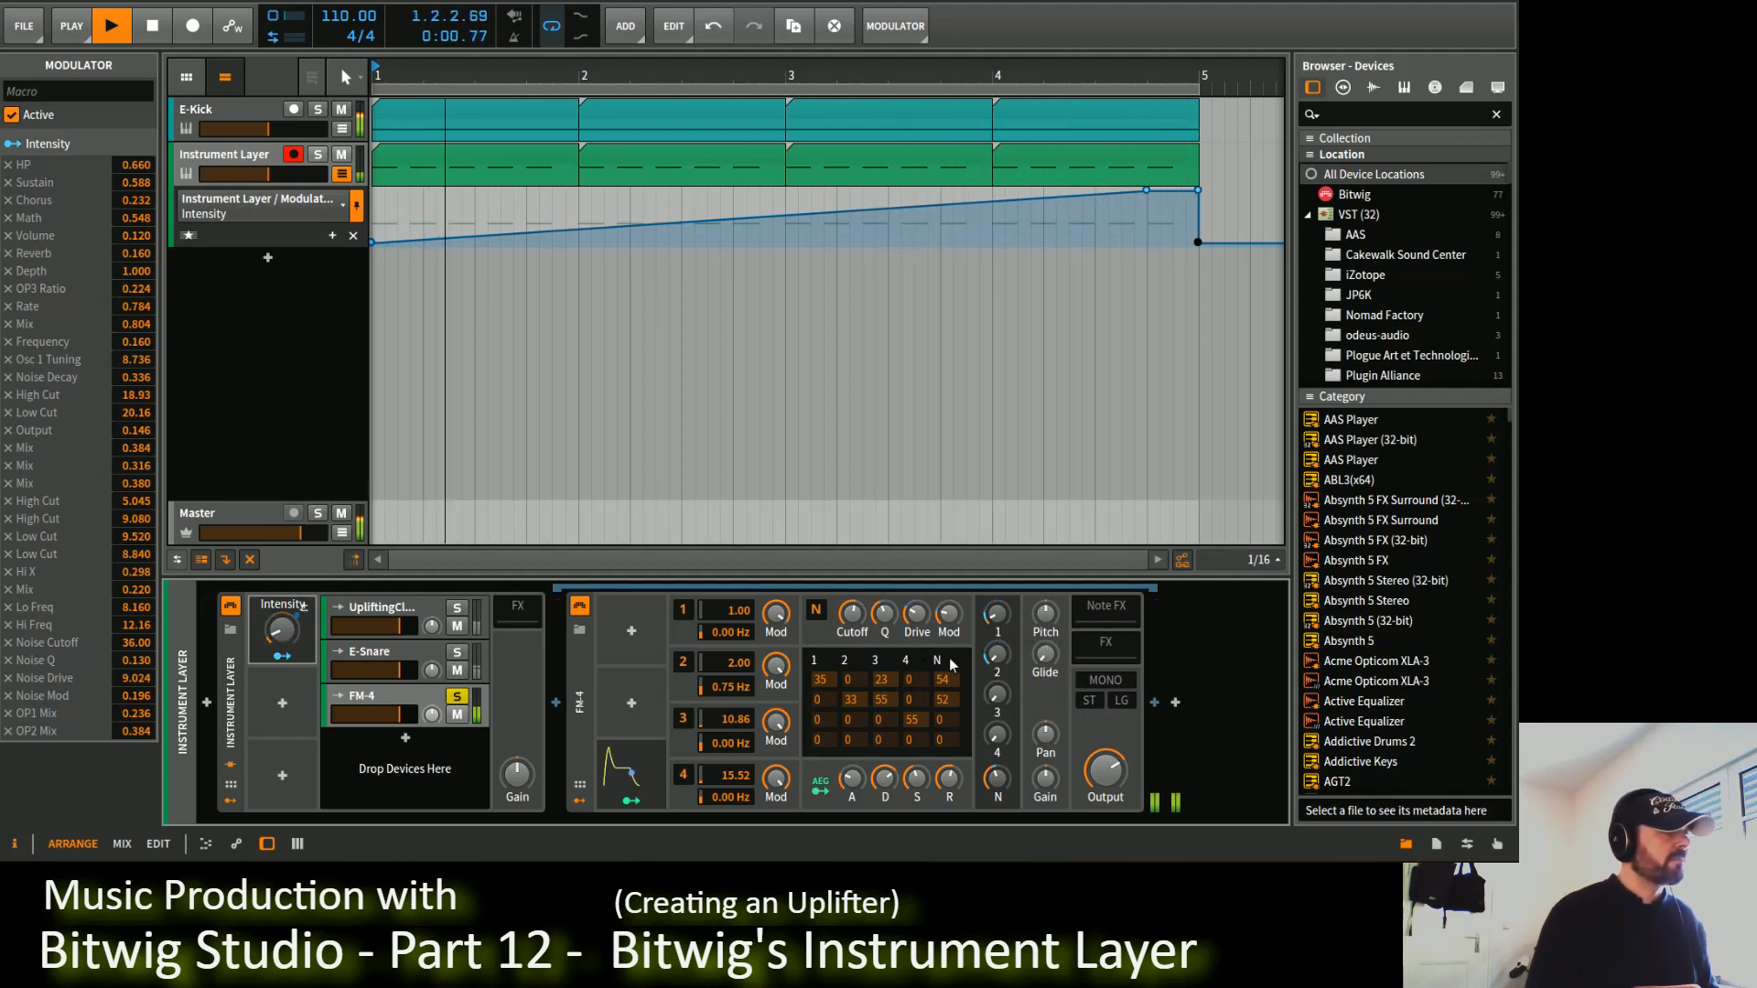
{"action": "left_click", "coordinate": [280, 658]}
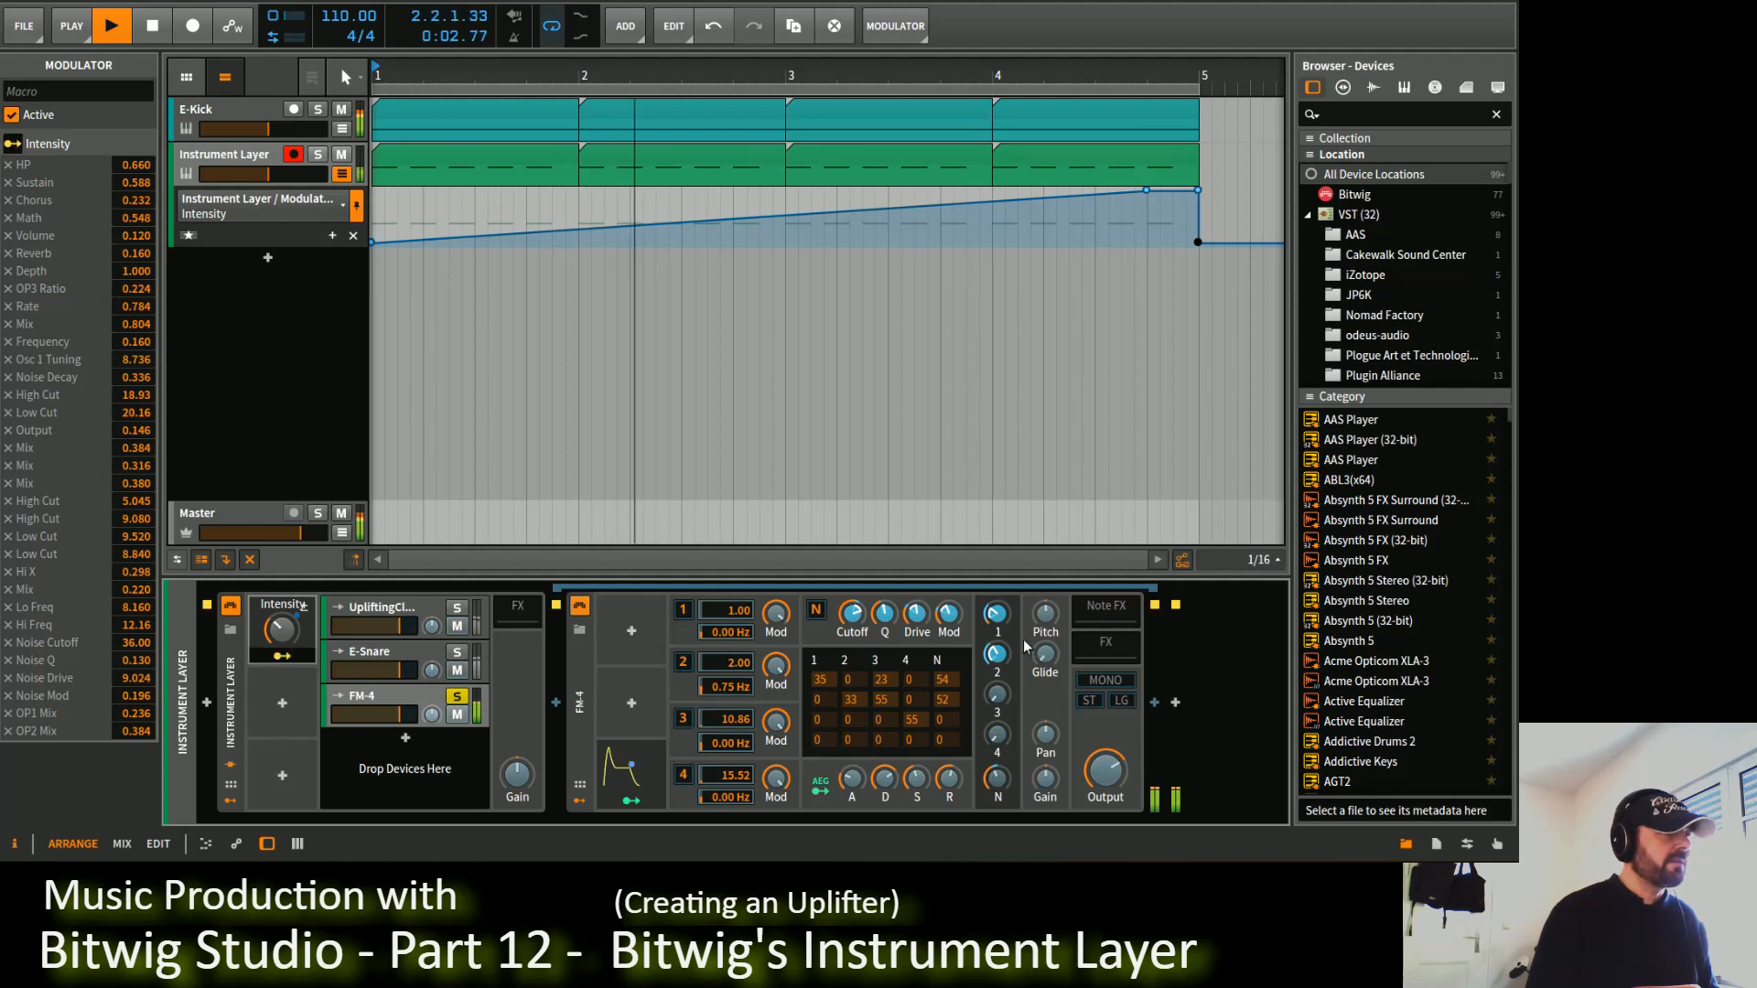
{"action": "left_click_drag", "start_coordinate": [997, 654], "coordinate": [997, 685]}
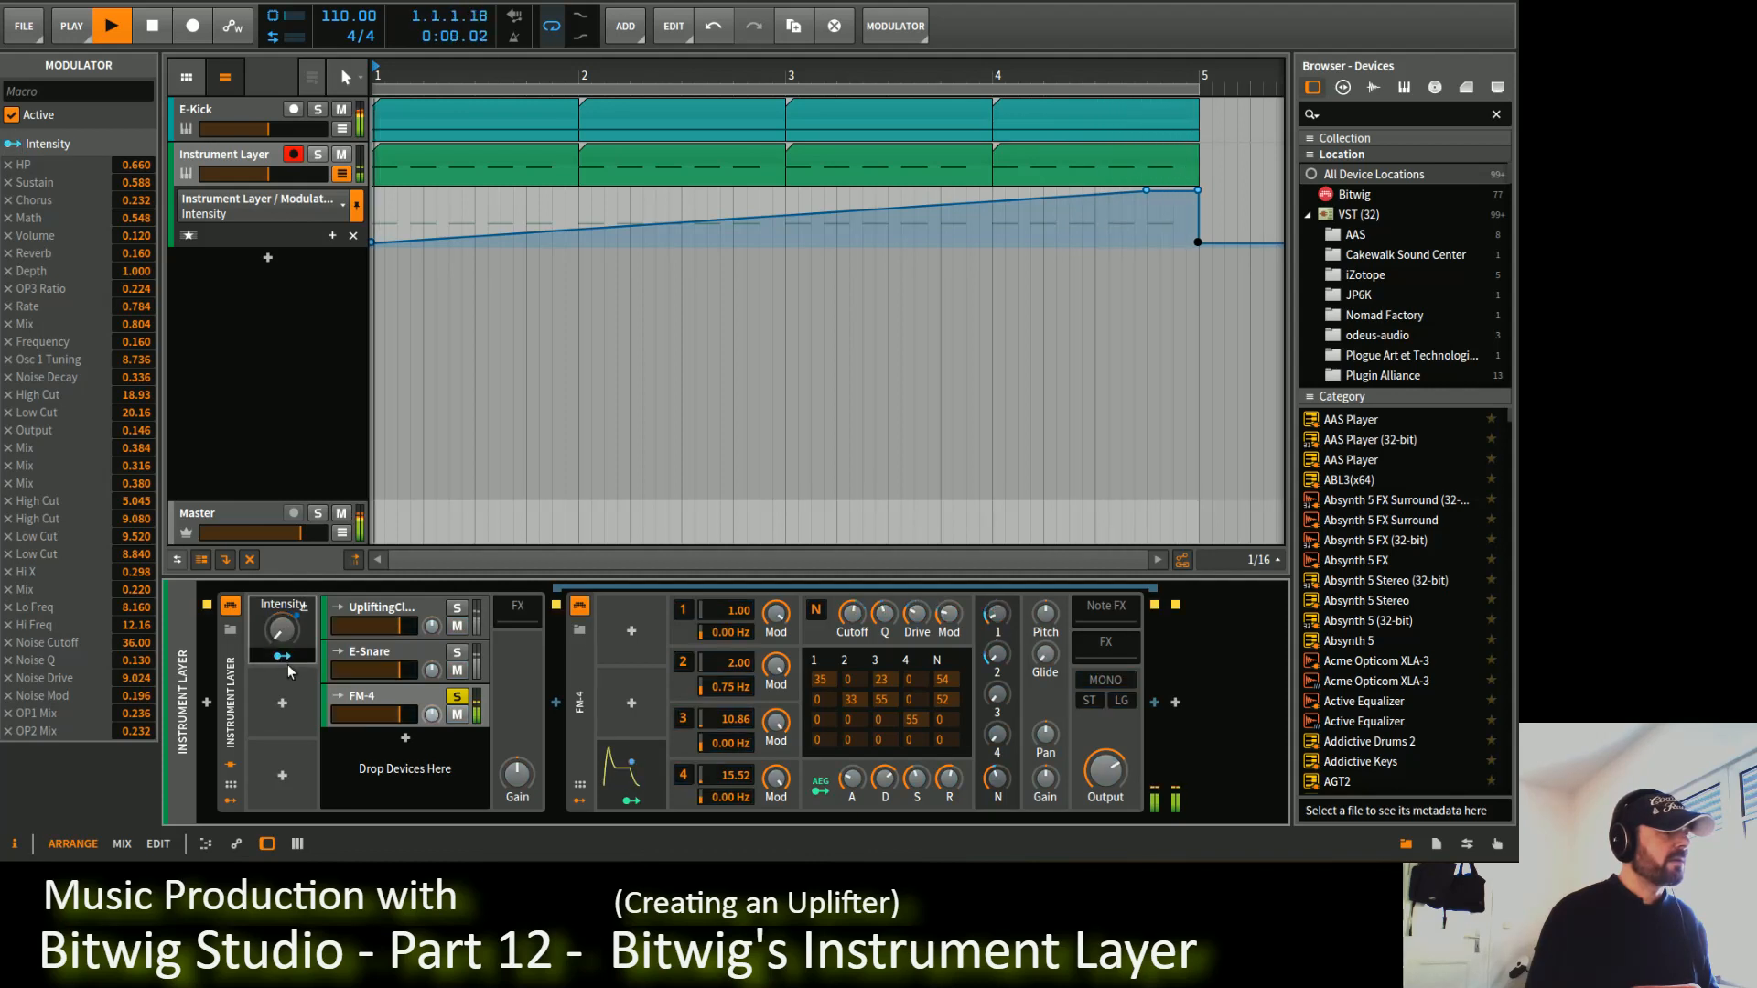
Step: Reduce the ADSR's modulation amounts to 0.116 on OP1 Mix and 0.204 on OP2 Mix
{"action": "left_click", "coordinate": [631, 776]}
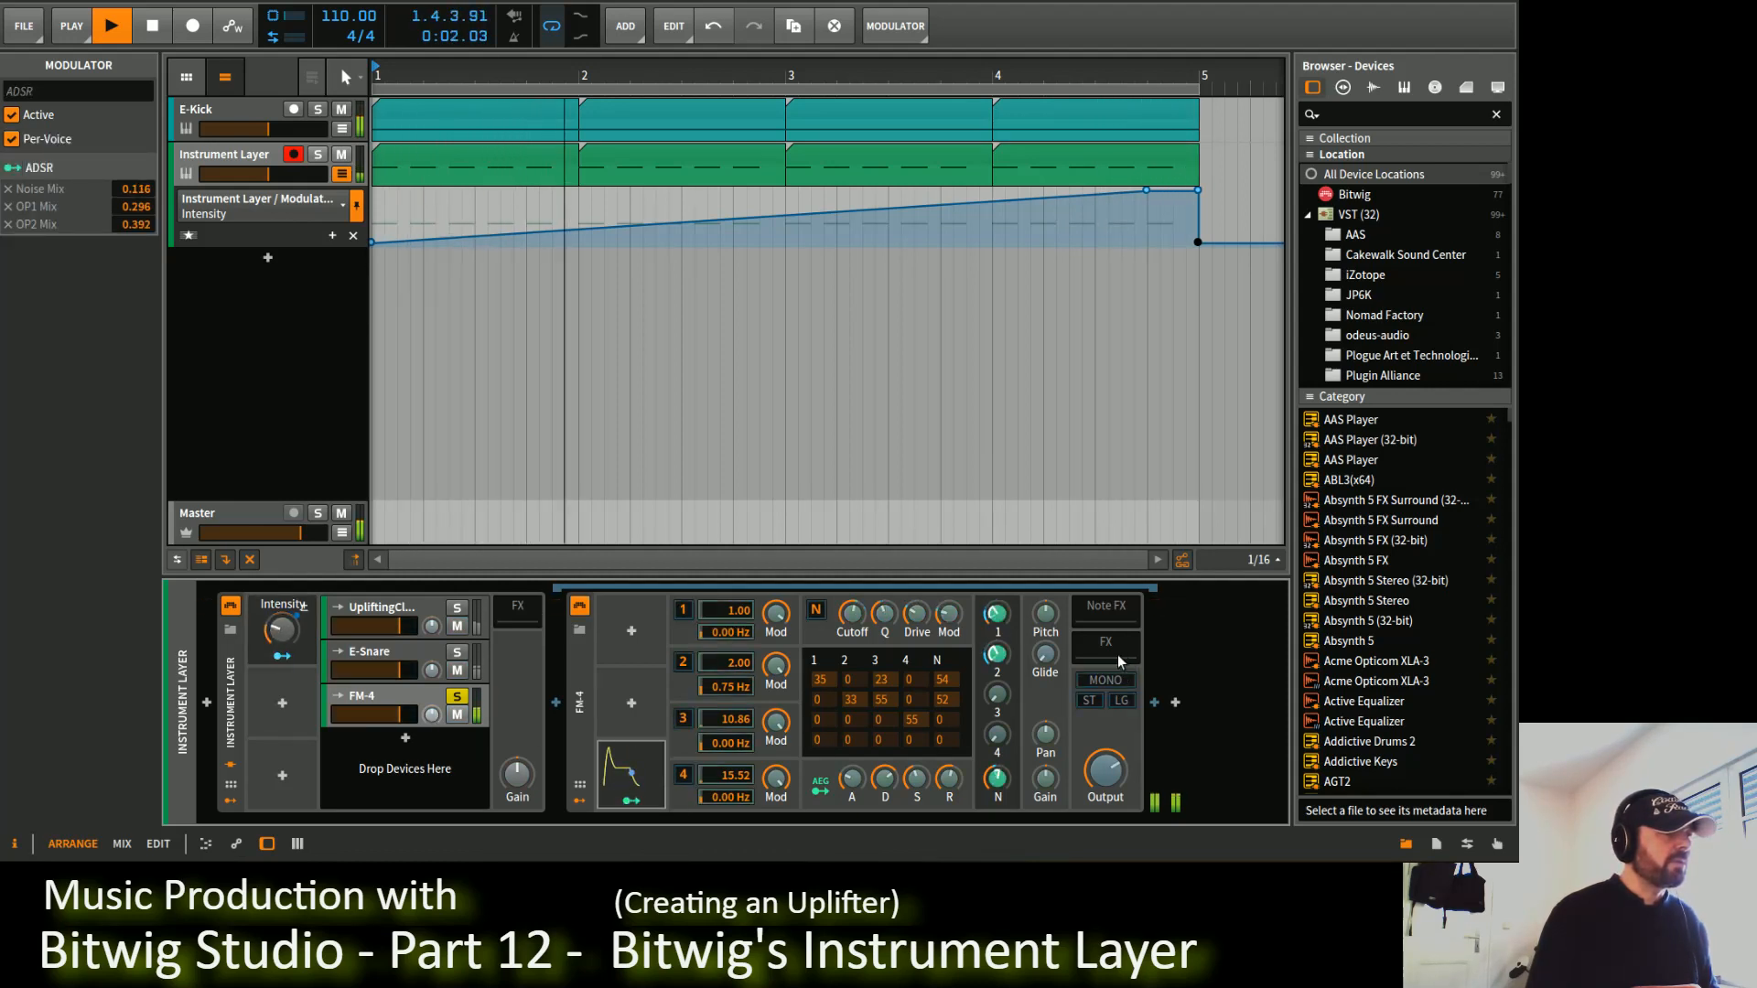
{"action": "left_click_drag", "start_coordinate": [997, 693], "coordinate": [996, 719]}
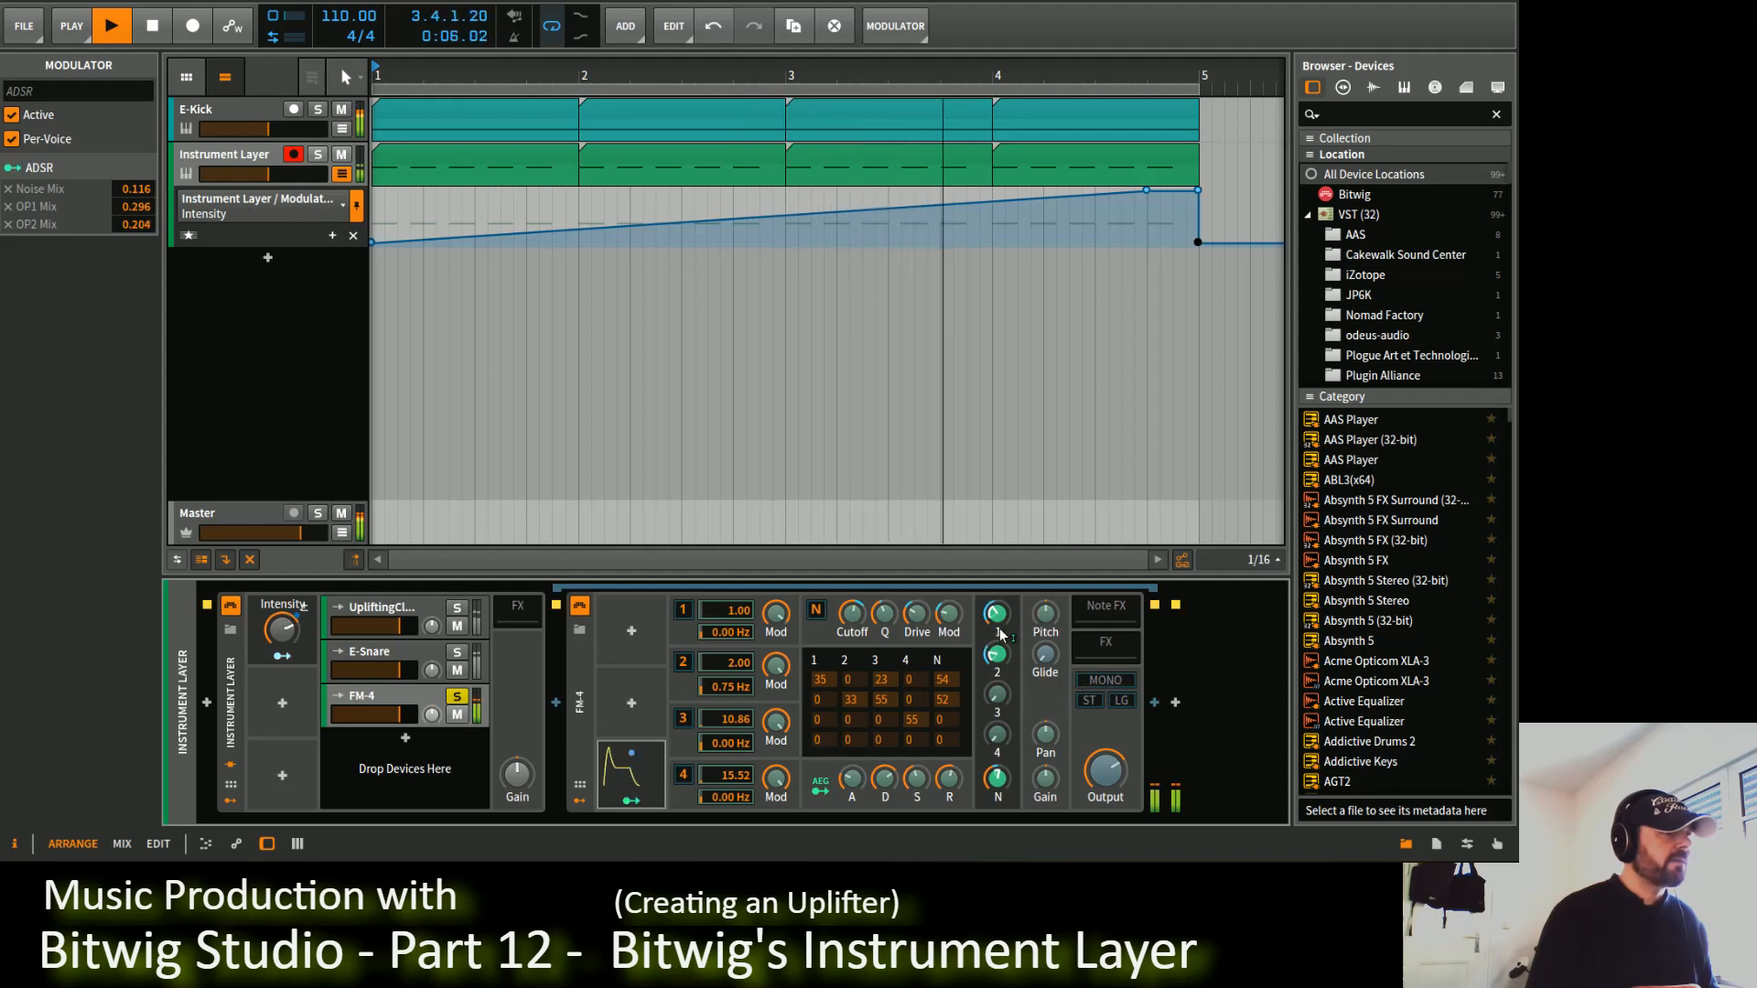
{"action": "left_click_drag", "start_coordinate": [997, 654], "coordinate": [996, 684]}
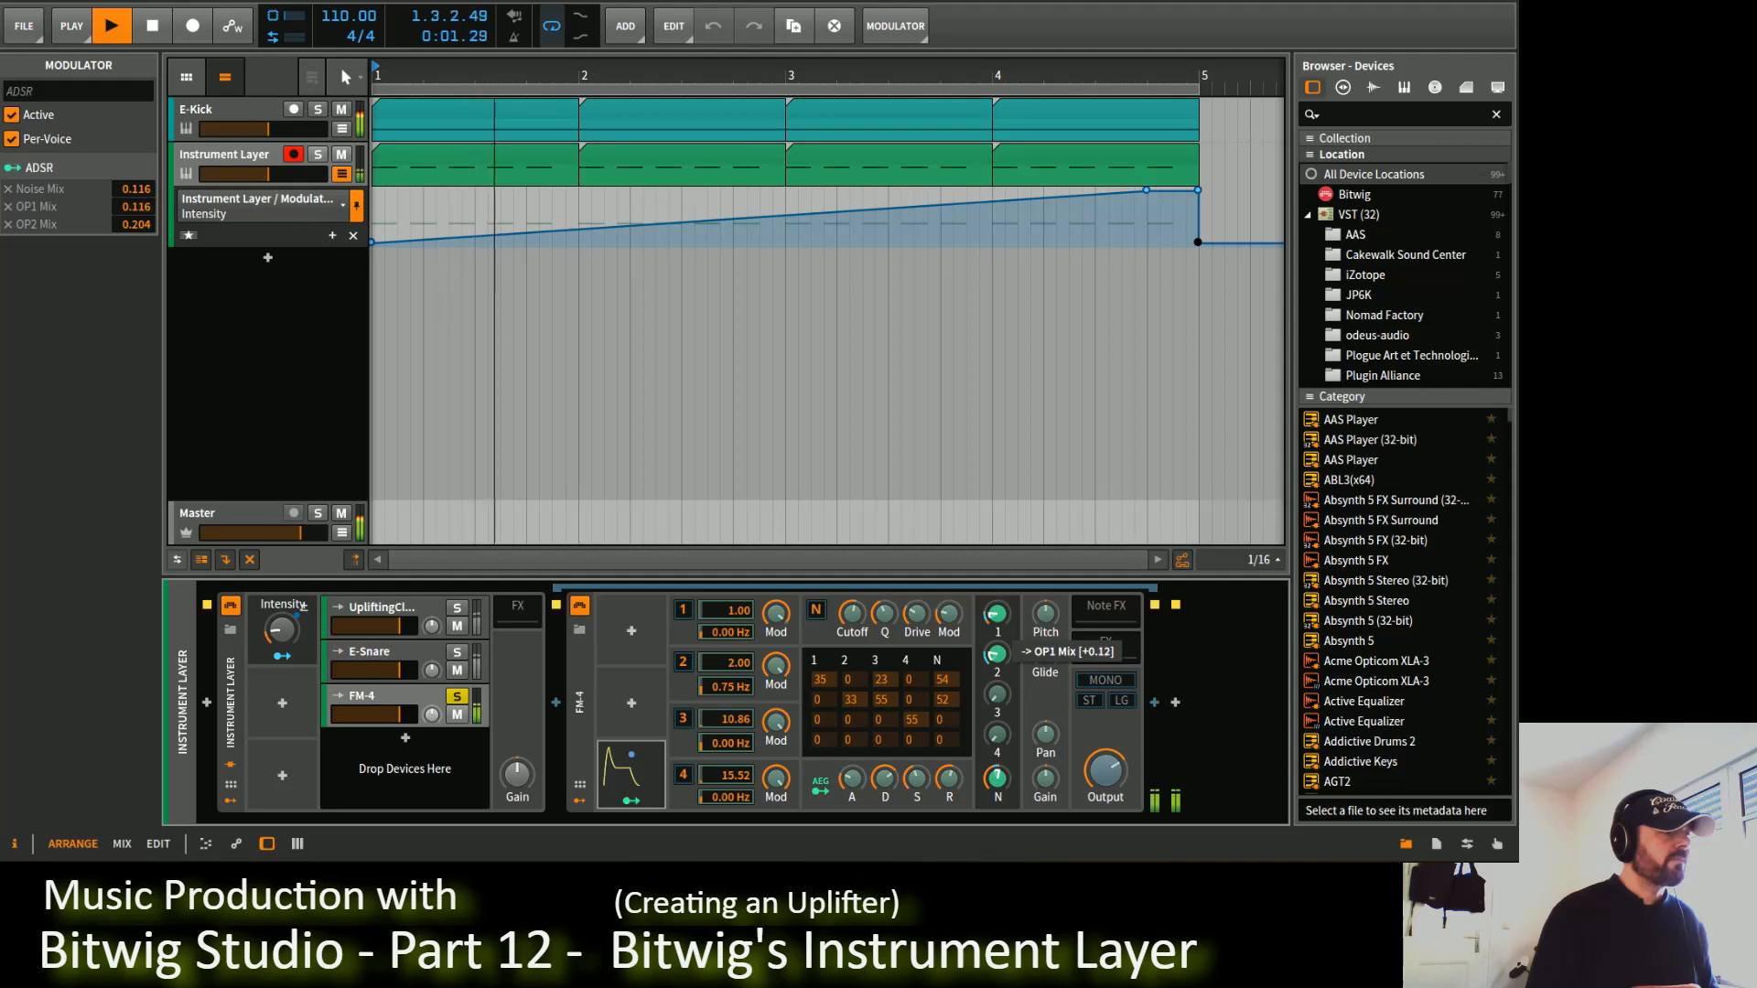
{"action": "left_click", "coordinate": [282, 656]}
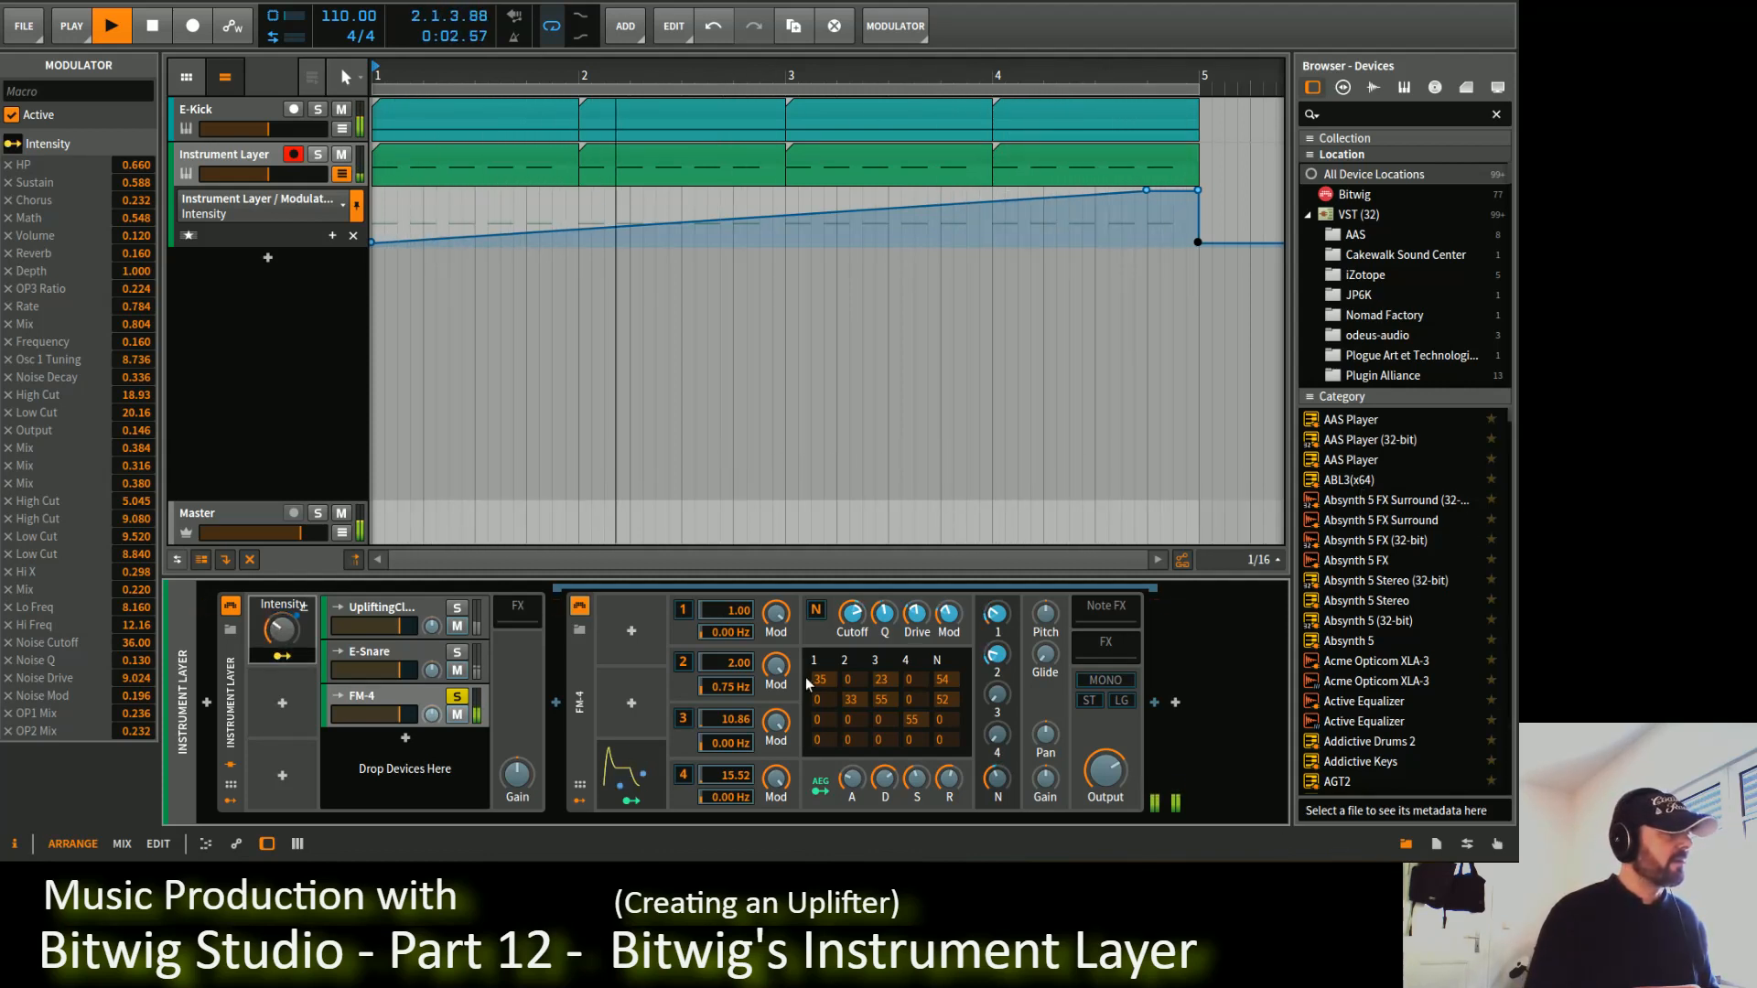
{"action": "key", "text": "space"}
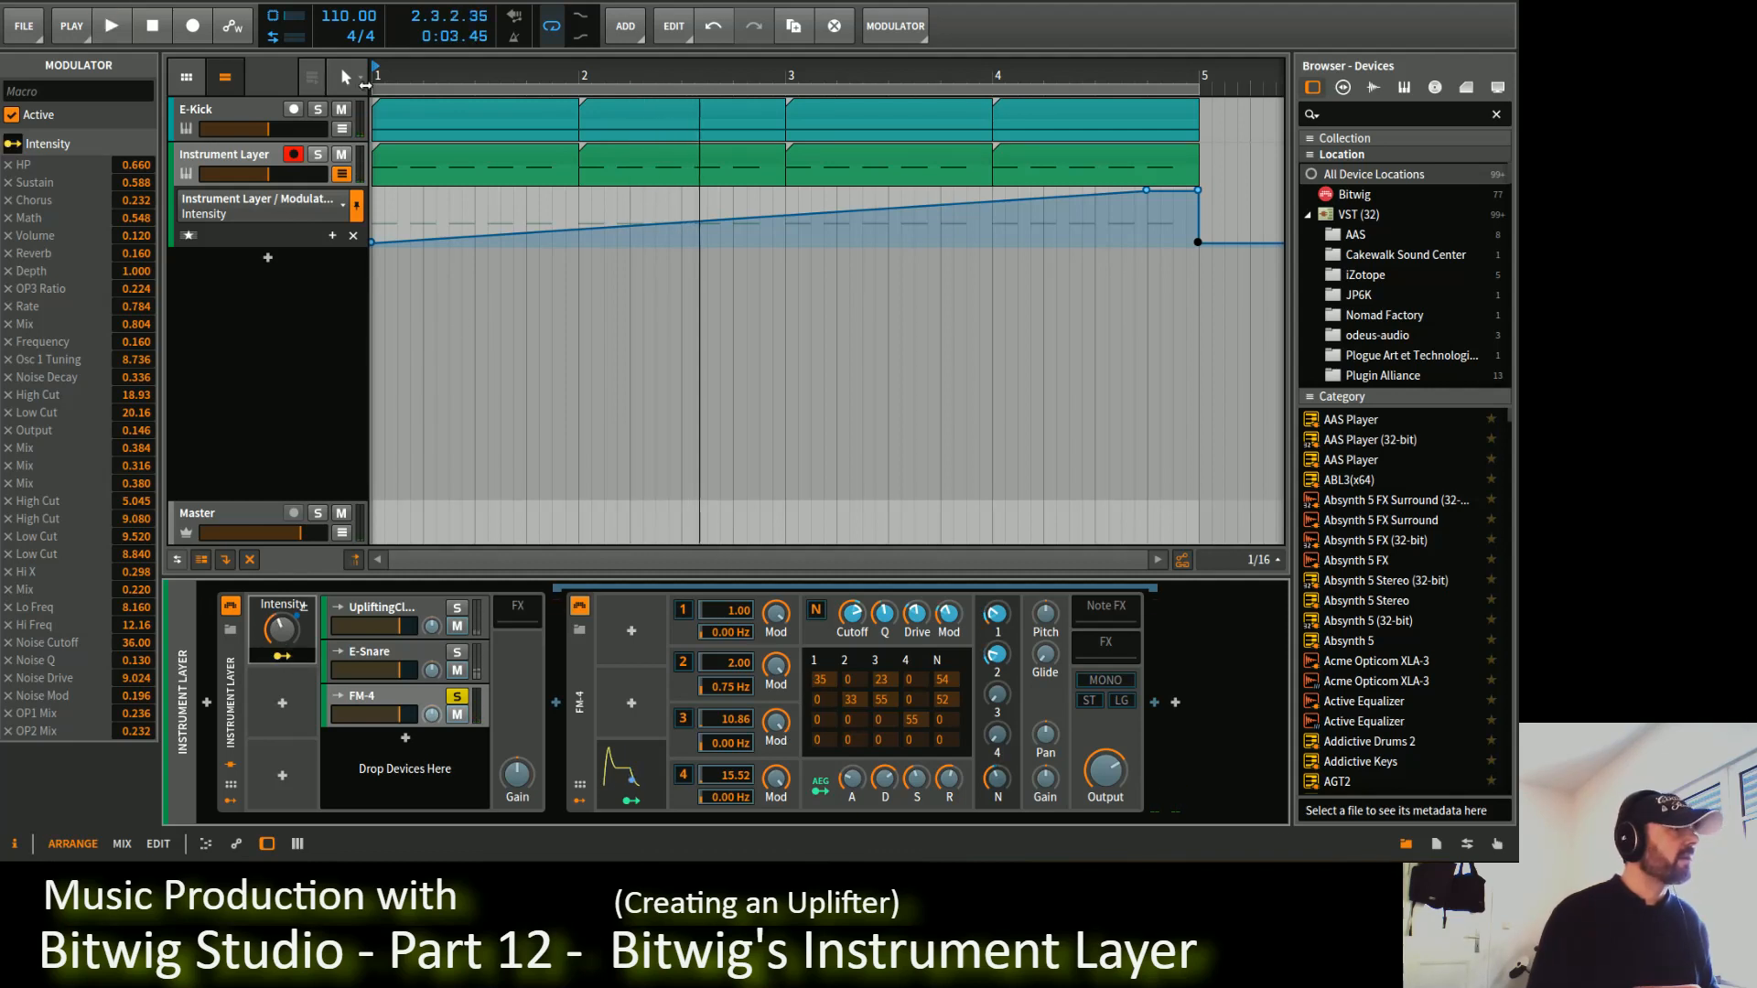
{"action": "mouse_move", "coordinate": [775, 665]}
{"action": "left_mouse_down"}
{"action": "mouse_move", "coordinate": [775, 724]}
{"action": "mouse_move", "coordinate": [775, 653]}
{"action": "left_mouse_up"}
{"action": "double_click", "coordinate": [775, 666]}
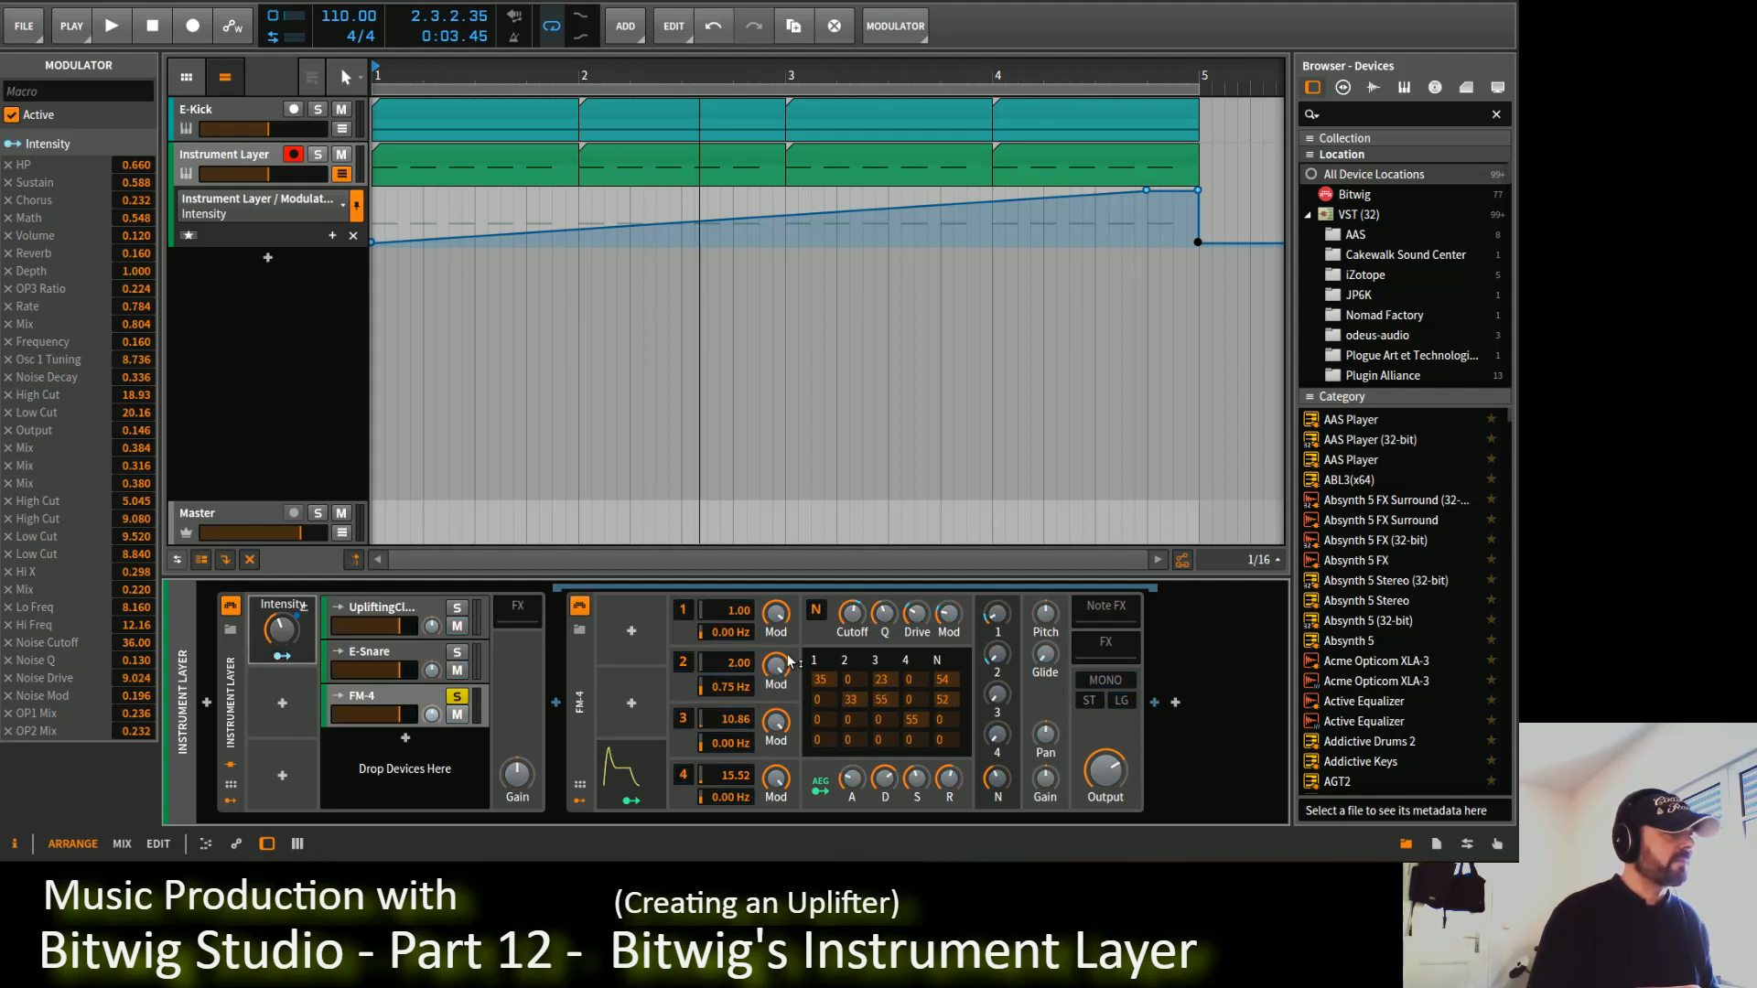
{"action": "key", "text": "space"}
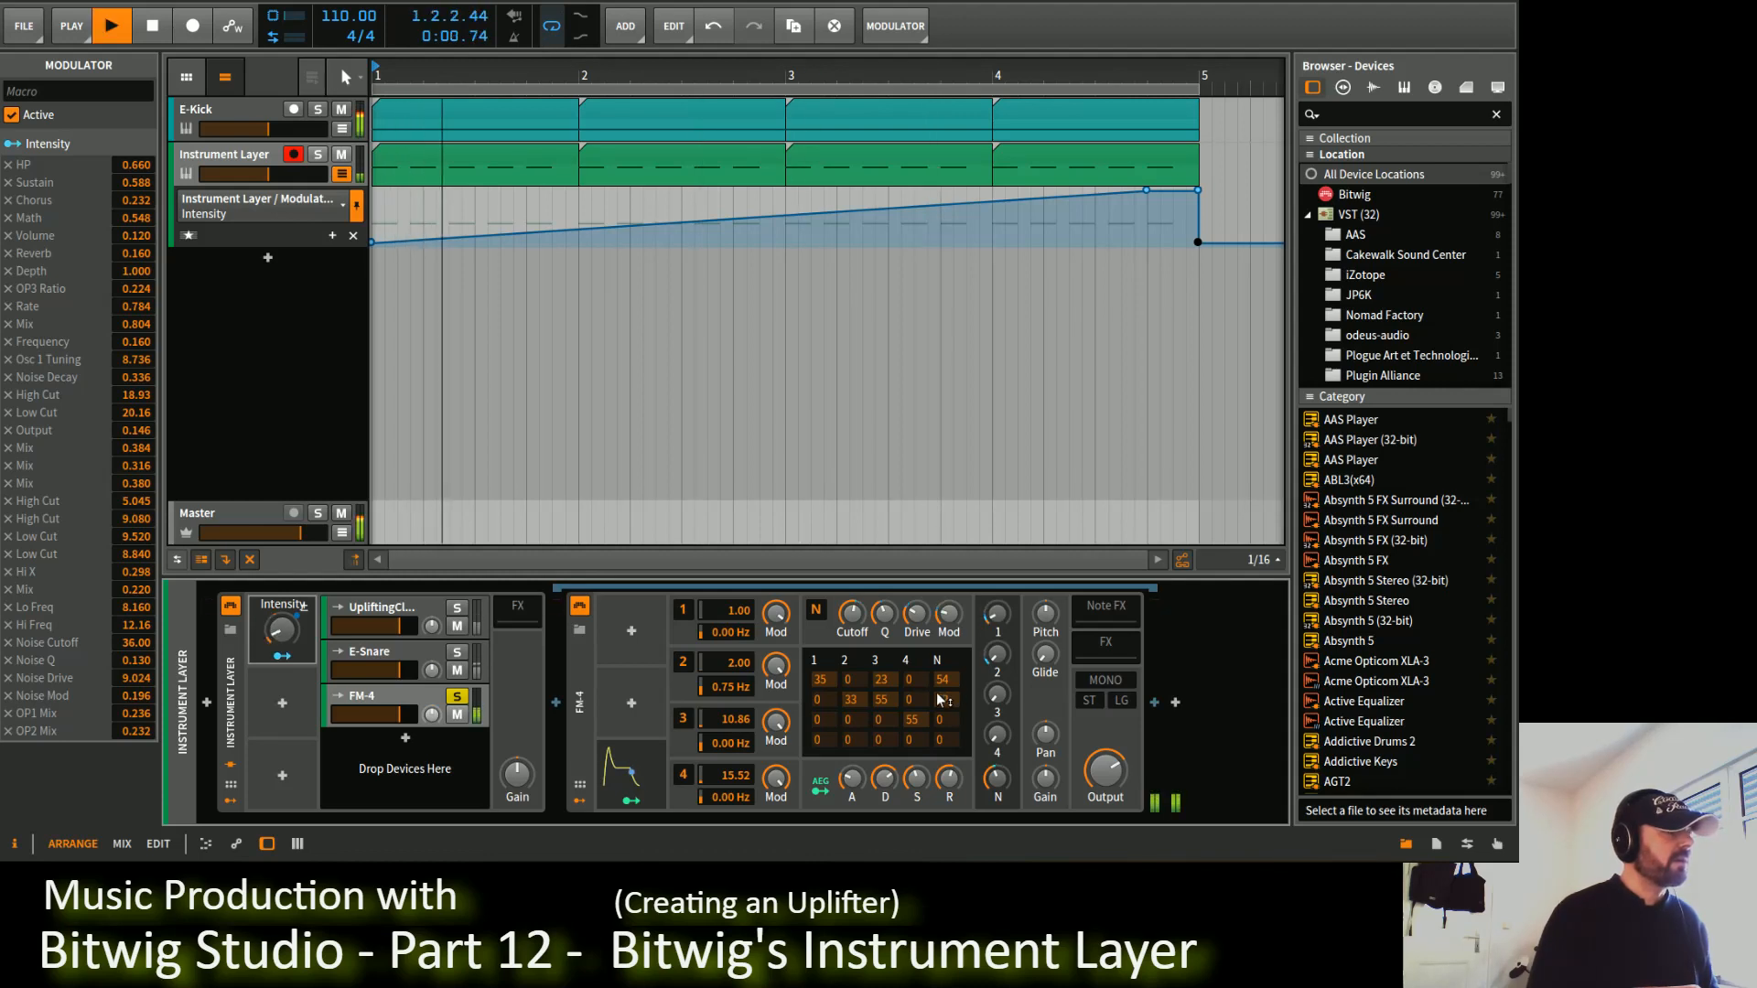
{"action": "key", "text": "space"}
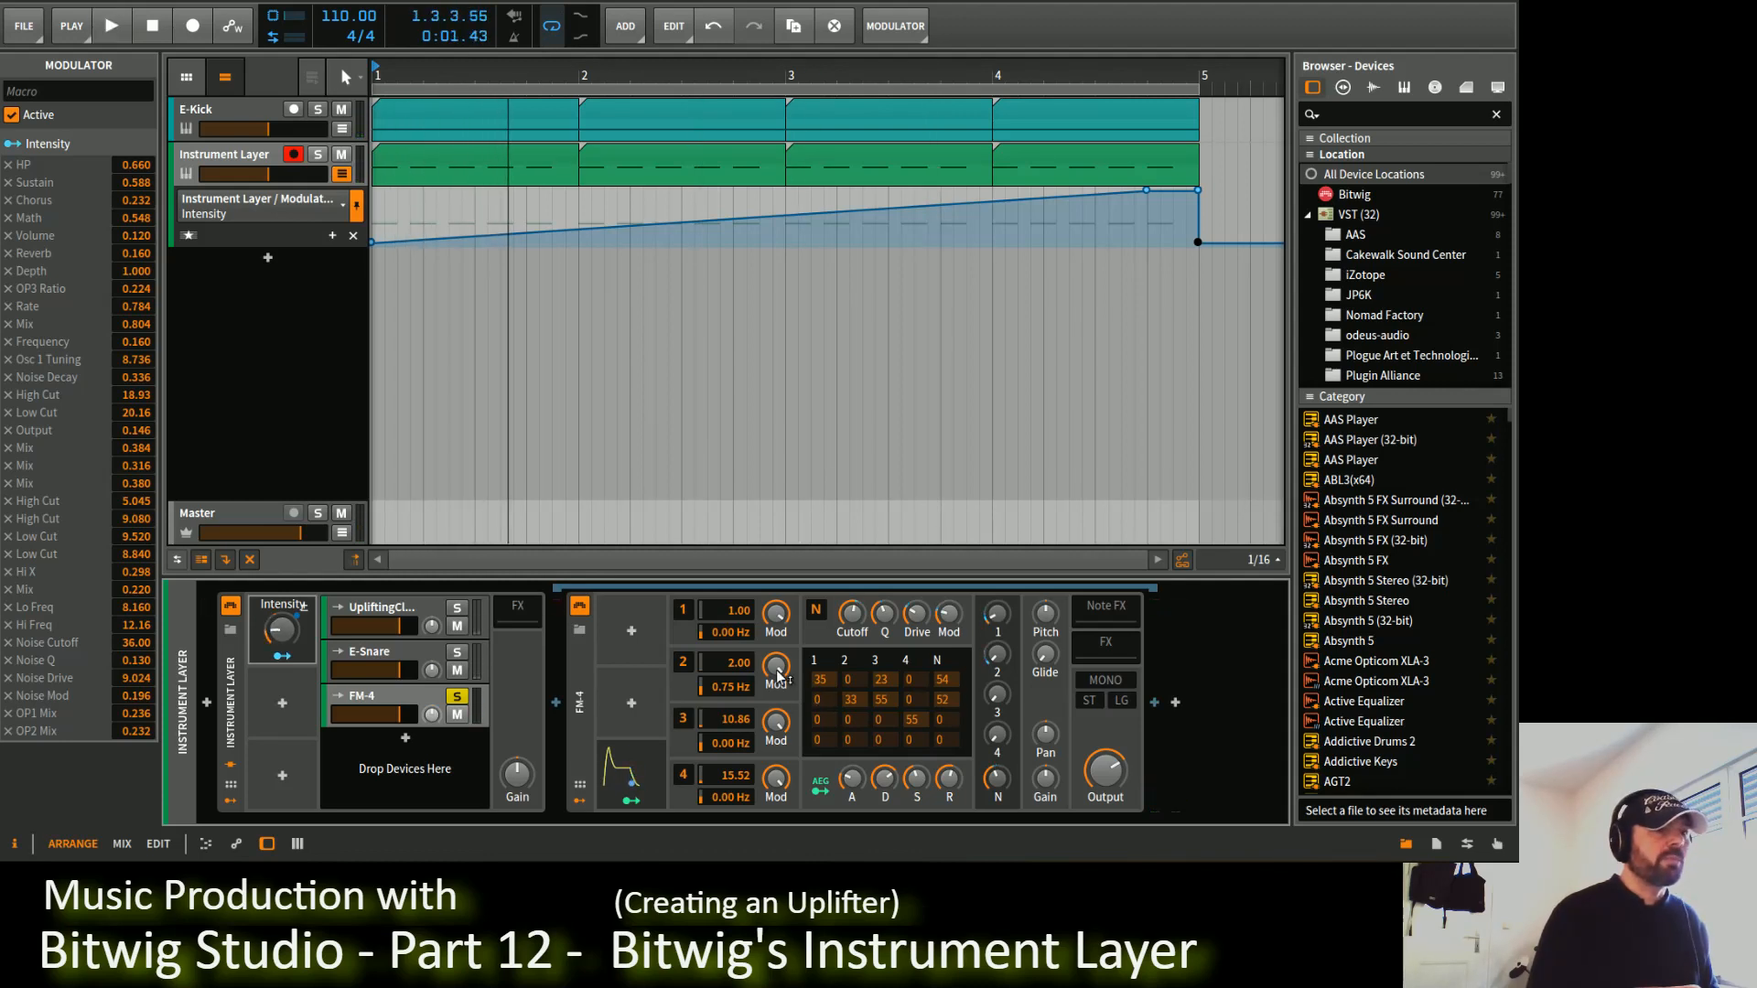
Step: Turn the FM-4's operator 2 and operator 3 Mod amounts fully down
{"action": "mouse_move", "coordinate": [776, 670]}
{"action": "left_click_drag", "start_coordinate": [776, 679], "coordinate": [776, 710]}
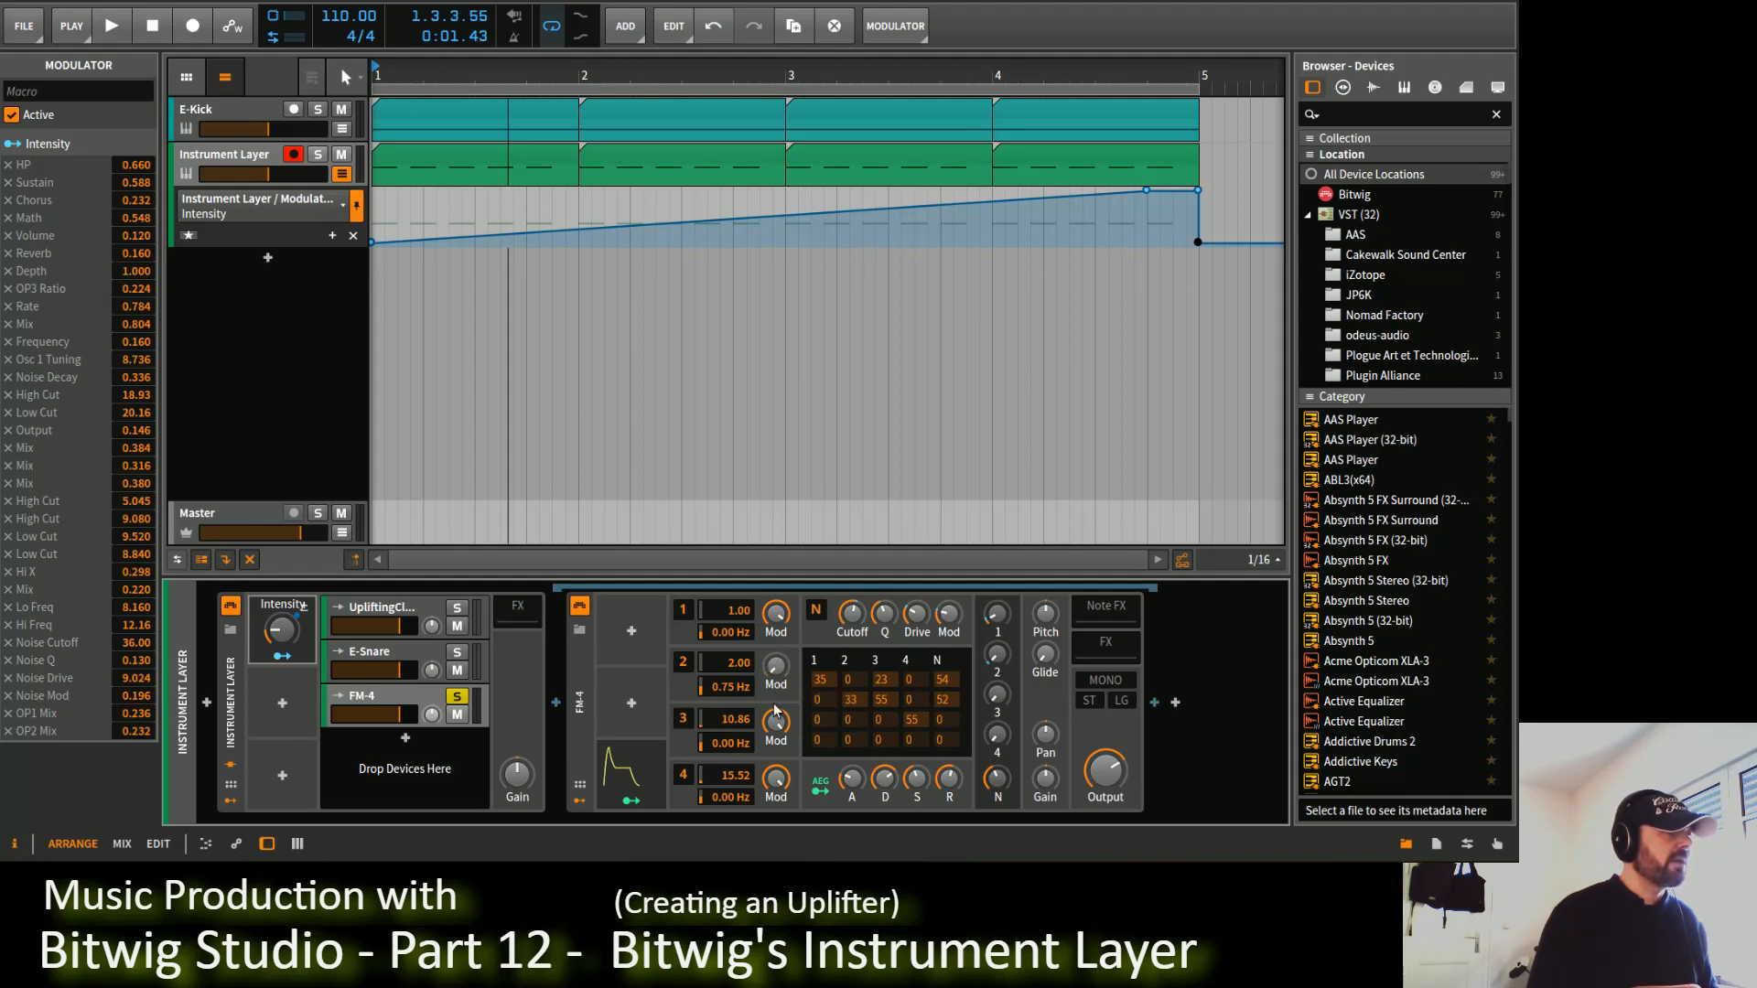
{"action": "mouse_move", "coordinate": [782, 732]}
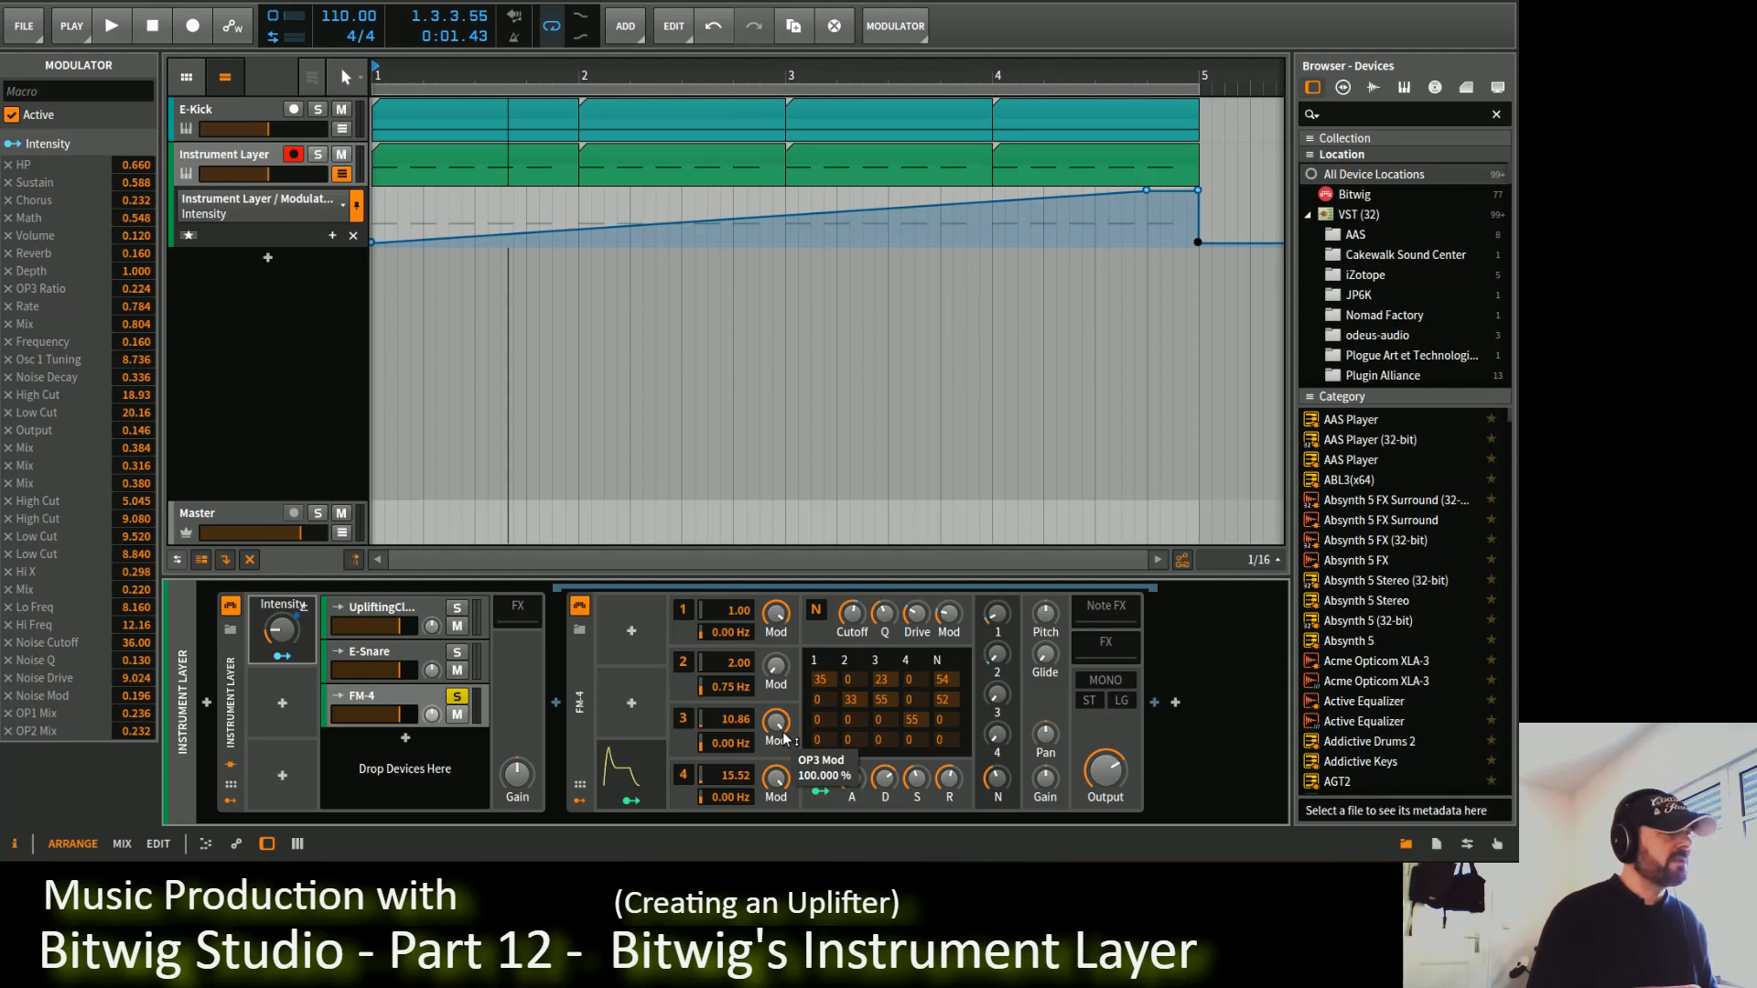
{"action": "left_click_drag", "start_coordinate": [782, 732], "coordinate": [782, 759]}
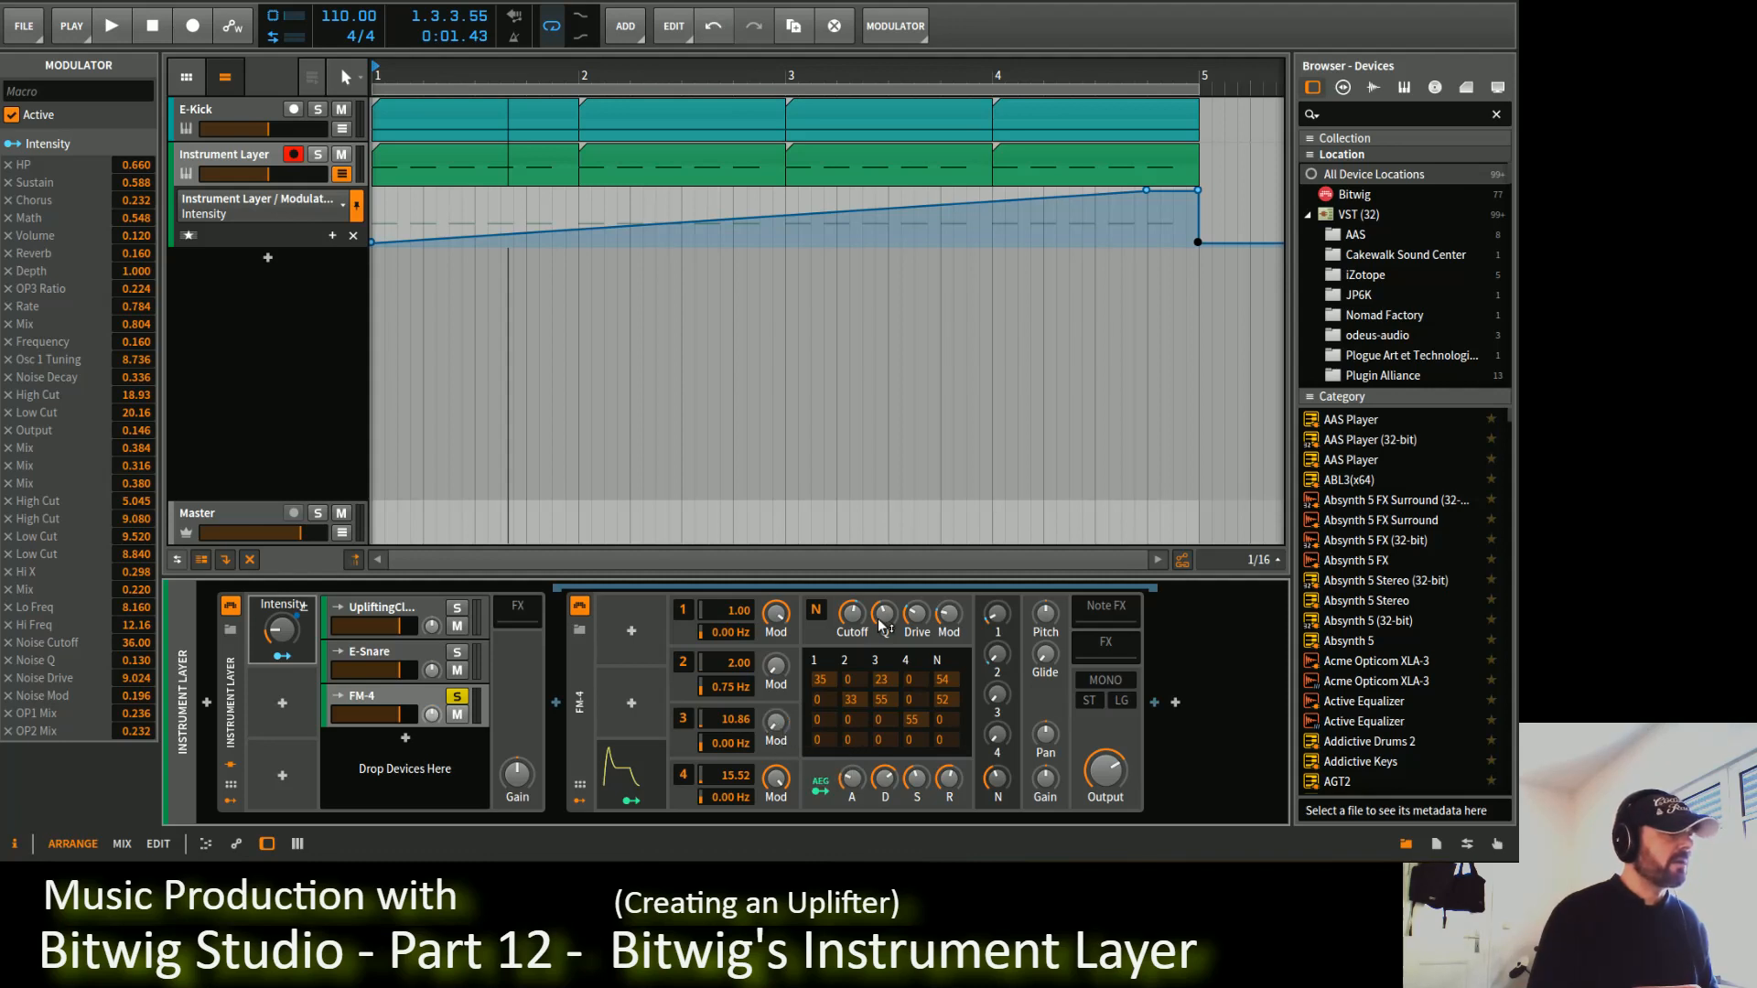
Step: Assign the ADSR to modulate the FM-4's OP2 Mod by 0.384 and OP3 Mod by 0.348, and play briefly
{"action": "left_click_drag", "start_coordinate": [879, 621], "coordinate": [878, 631]}
{"action": "left_click", "coordinate": [651, 792]}
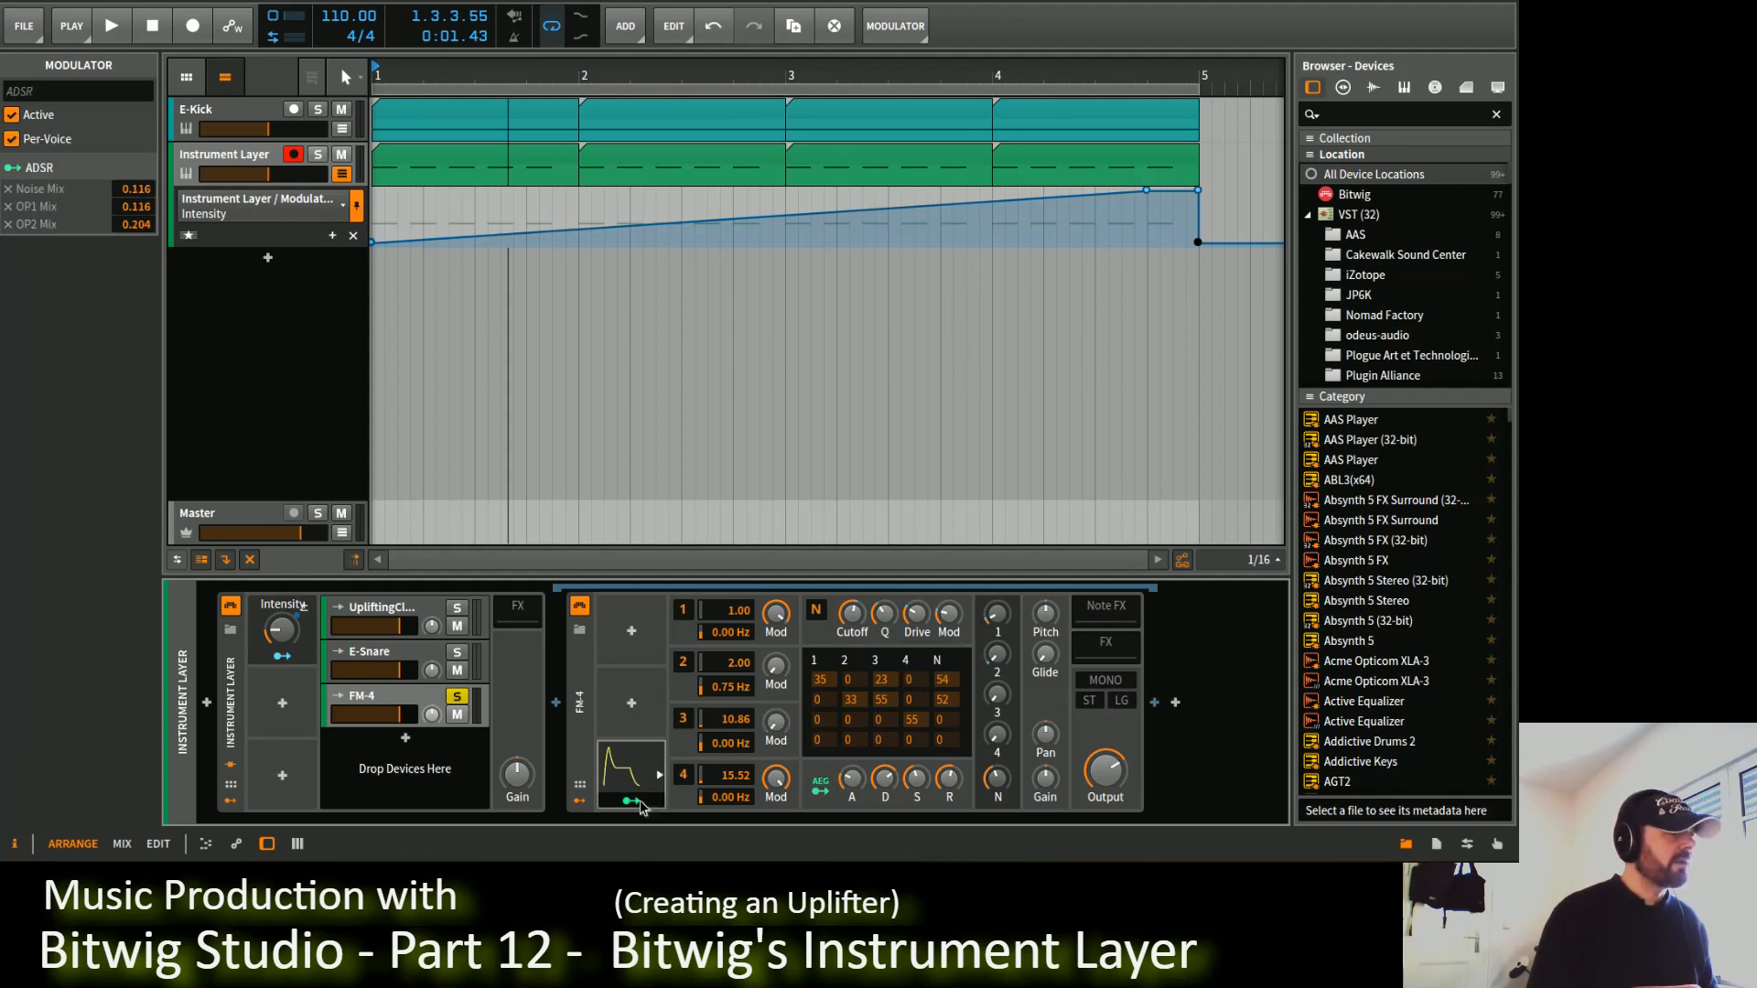
{"action": "left_click_drag", "start_coordinate": [776, 666], "coordinate": [776, 659]}
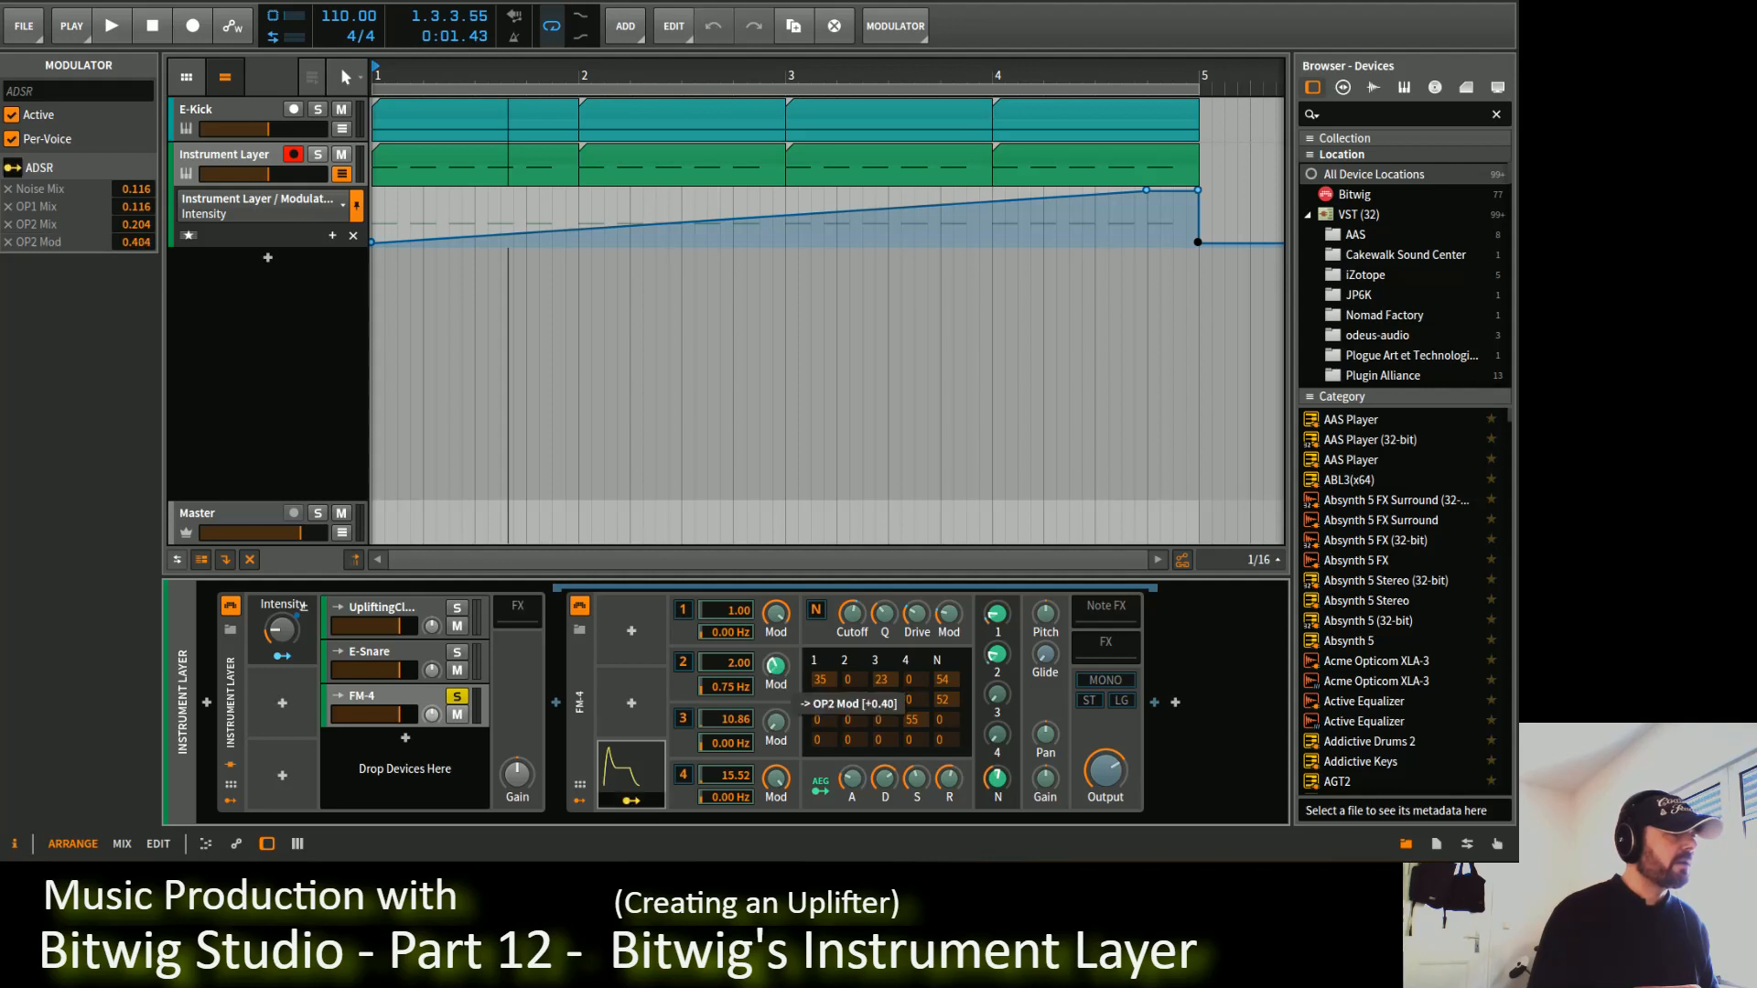
{"action": "mouse_move", "coordinate": [776, 723]}
{"action": "left_mouse_down"}
{"action": "mouse_move", "coordinate": [776, 706]}
{"action": "mouse_move", "coordinate": [779, 730]}
{"action": "left_mouse_up"}
{"action": "left_click", "coordinate": [639, 804]}
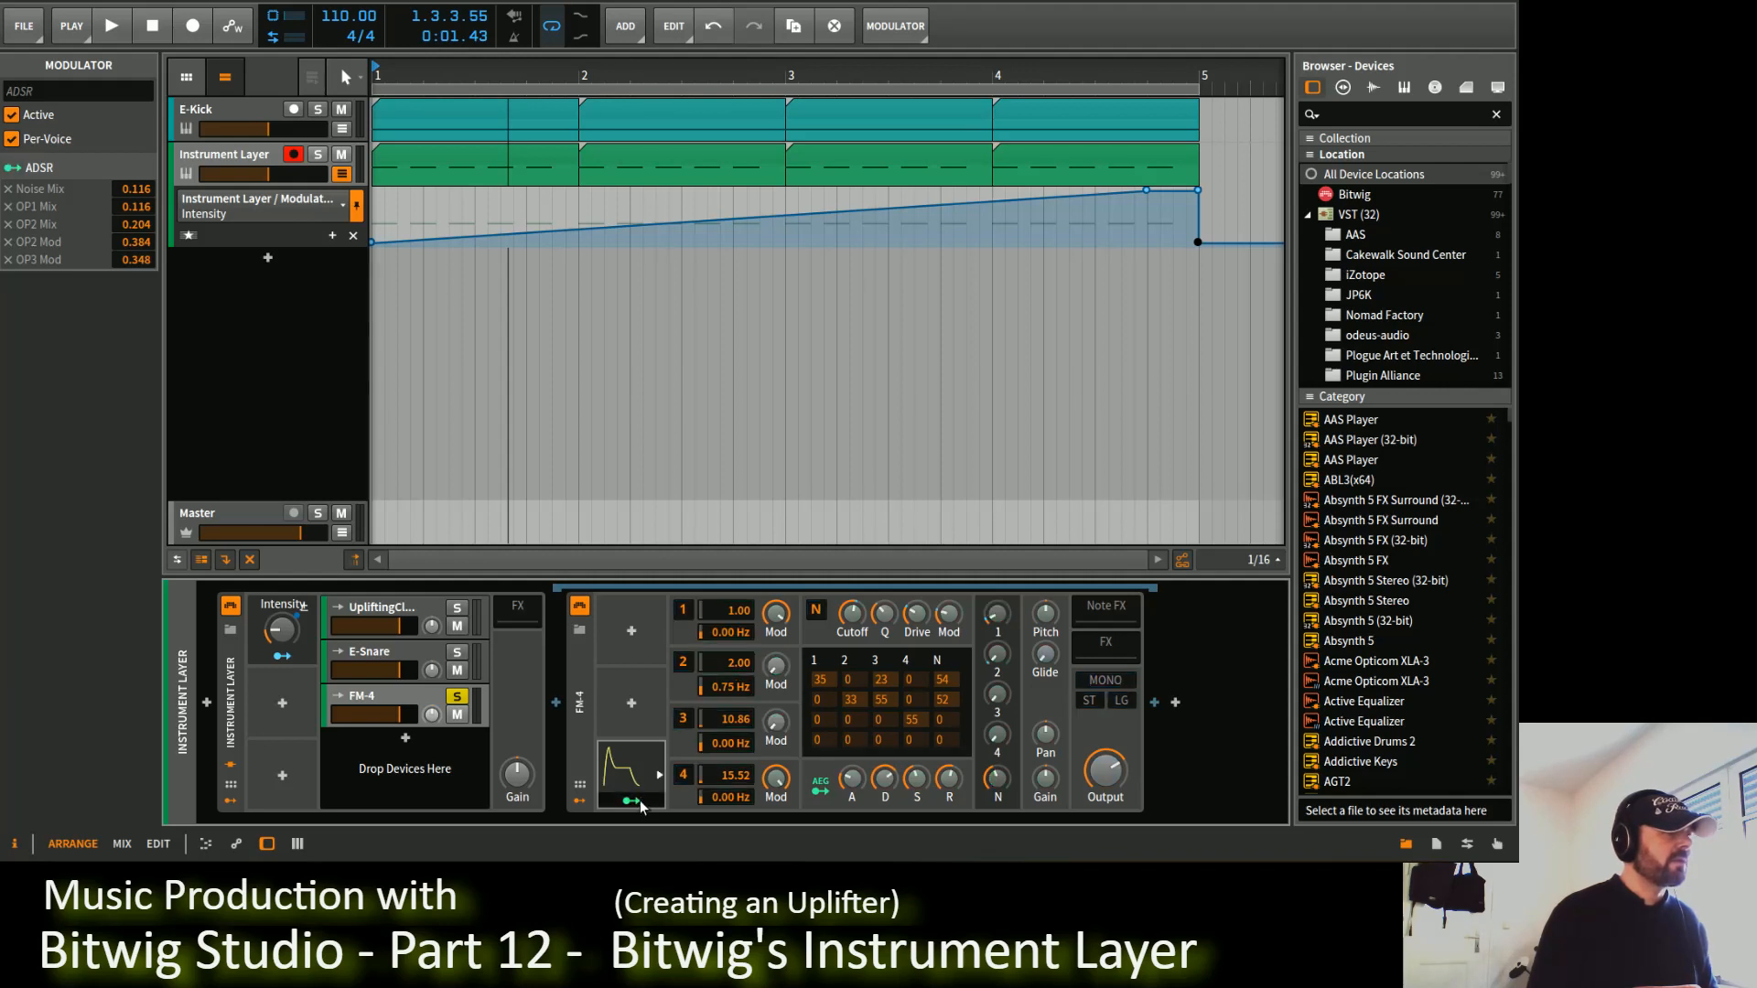
{"action": "key", "text": "space"}
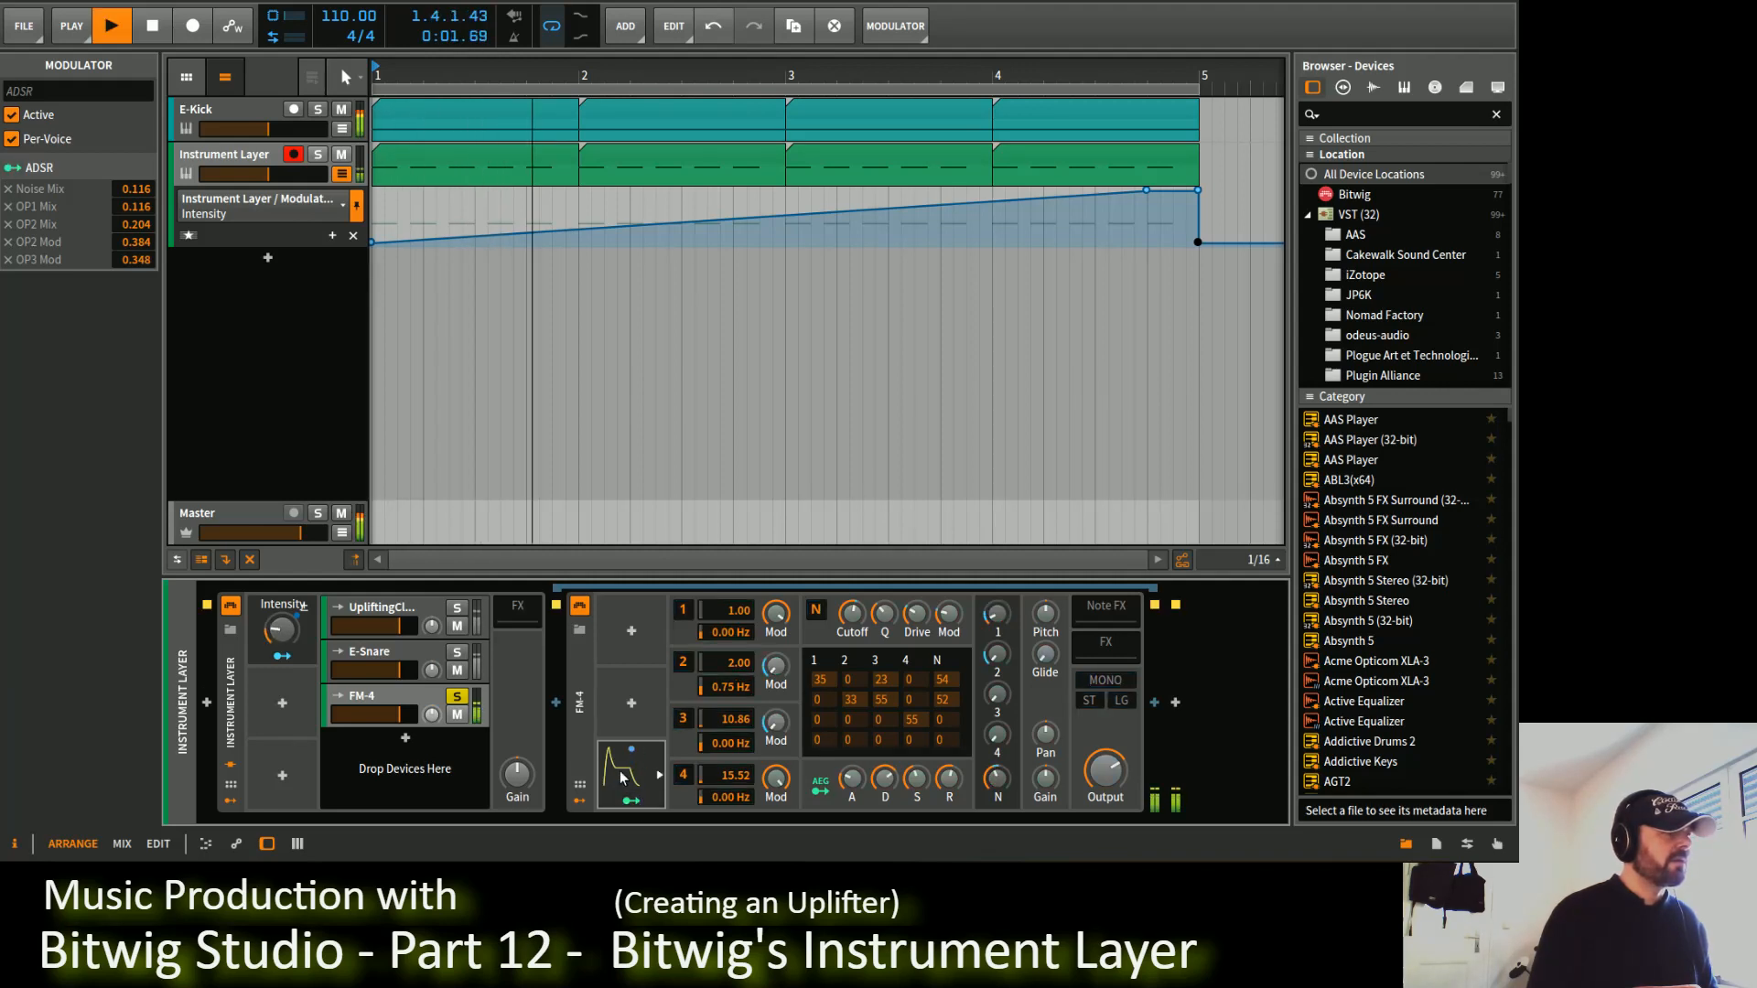
{"action": "key", "text": "space"}
Step: Map the Intensity macro to OP2 Mod at 0.528 and OP3 Mod at 0.360, and audition the rise
{"action": "left_click", "coordinate": [282, 657]}
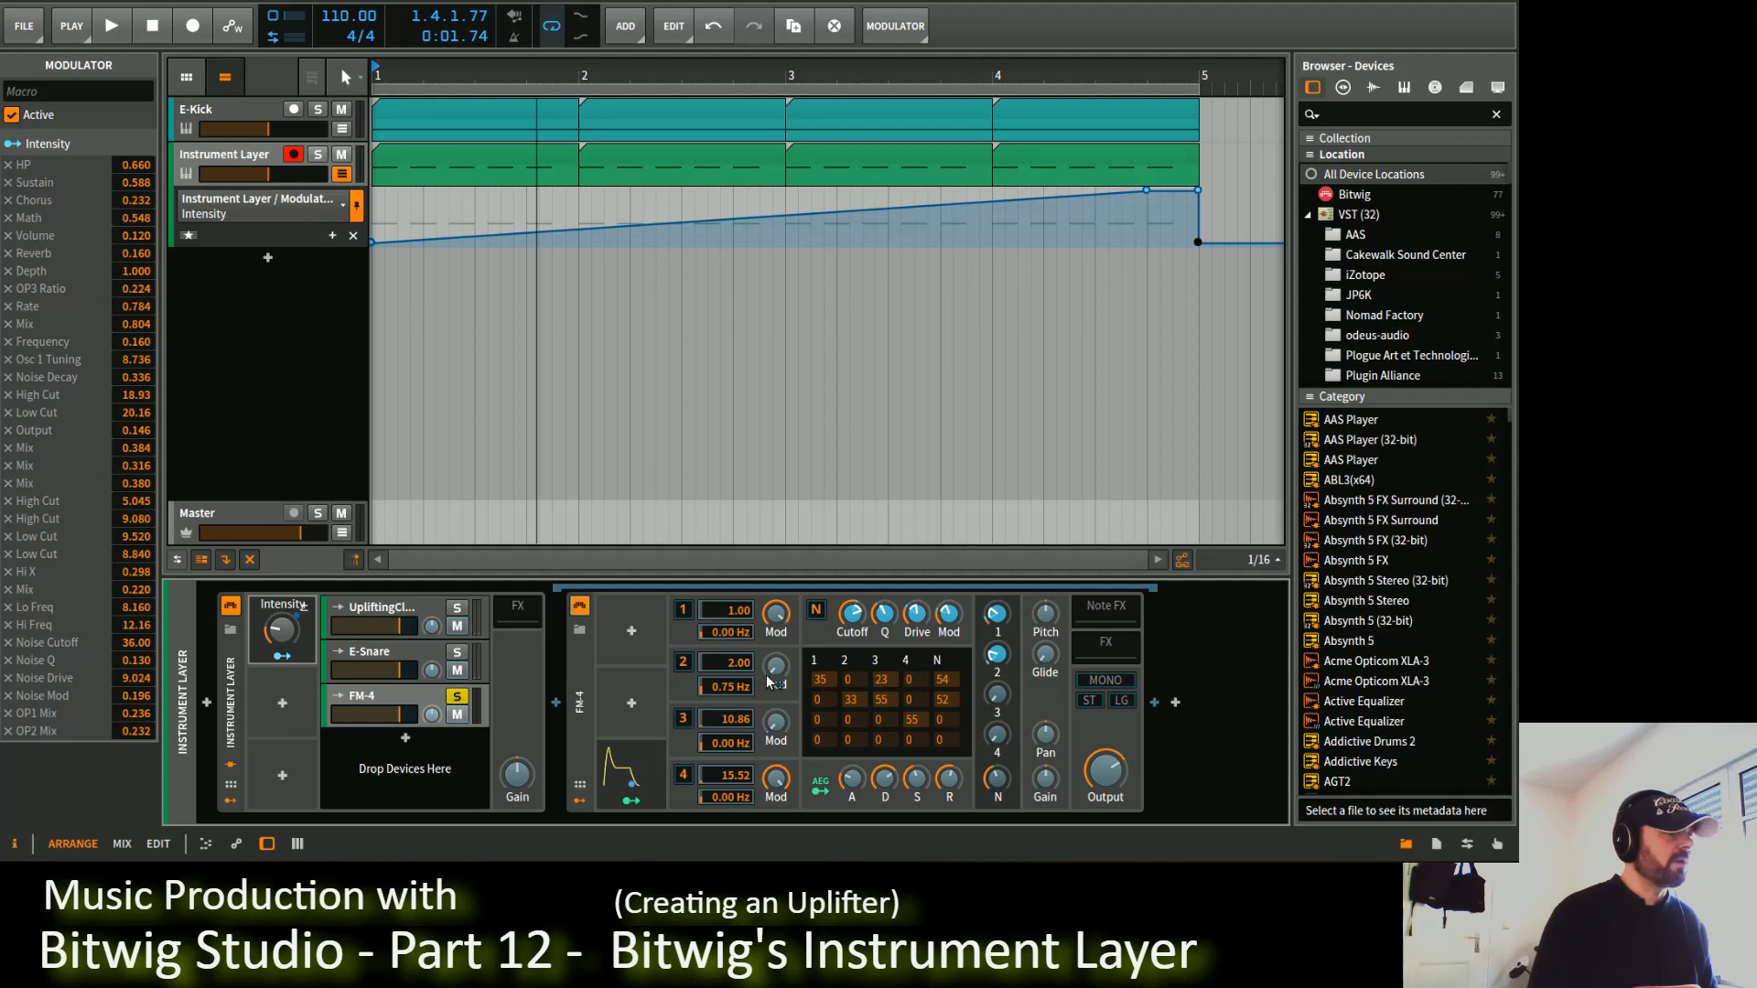
{"action": "left_click_drag", "start_coordinate": [776, 667], "coordinate": [776, 647]}
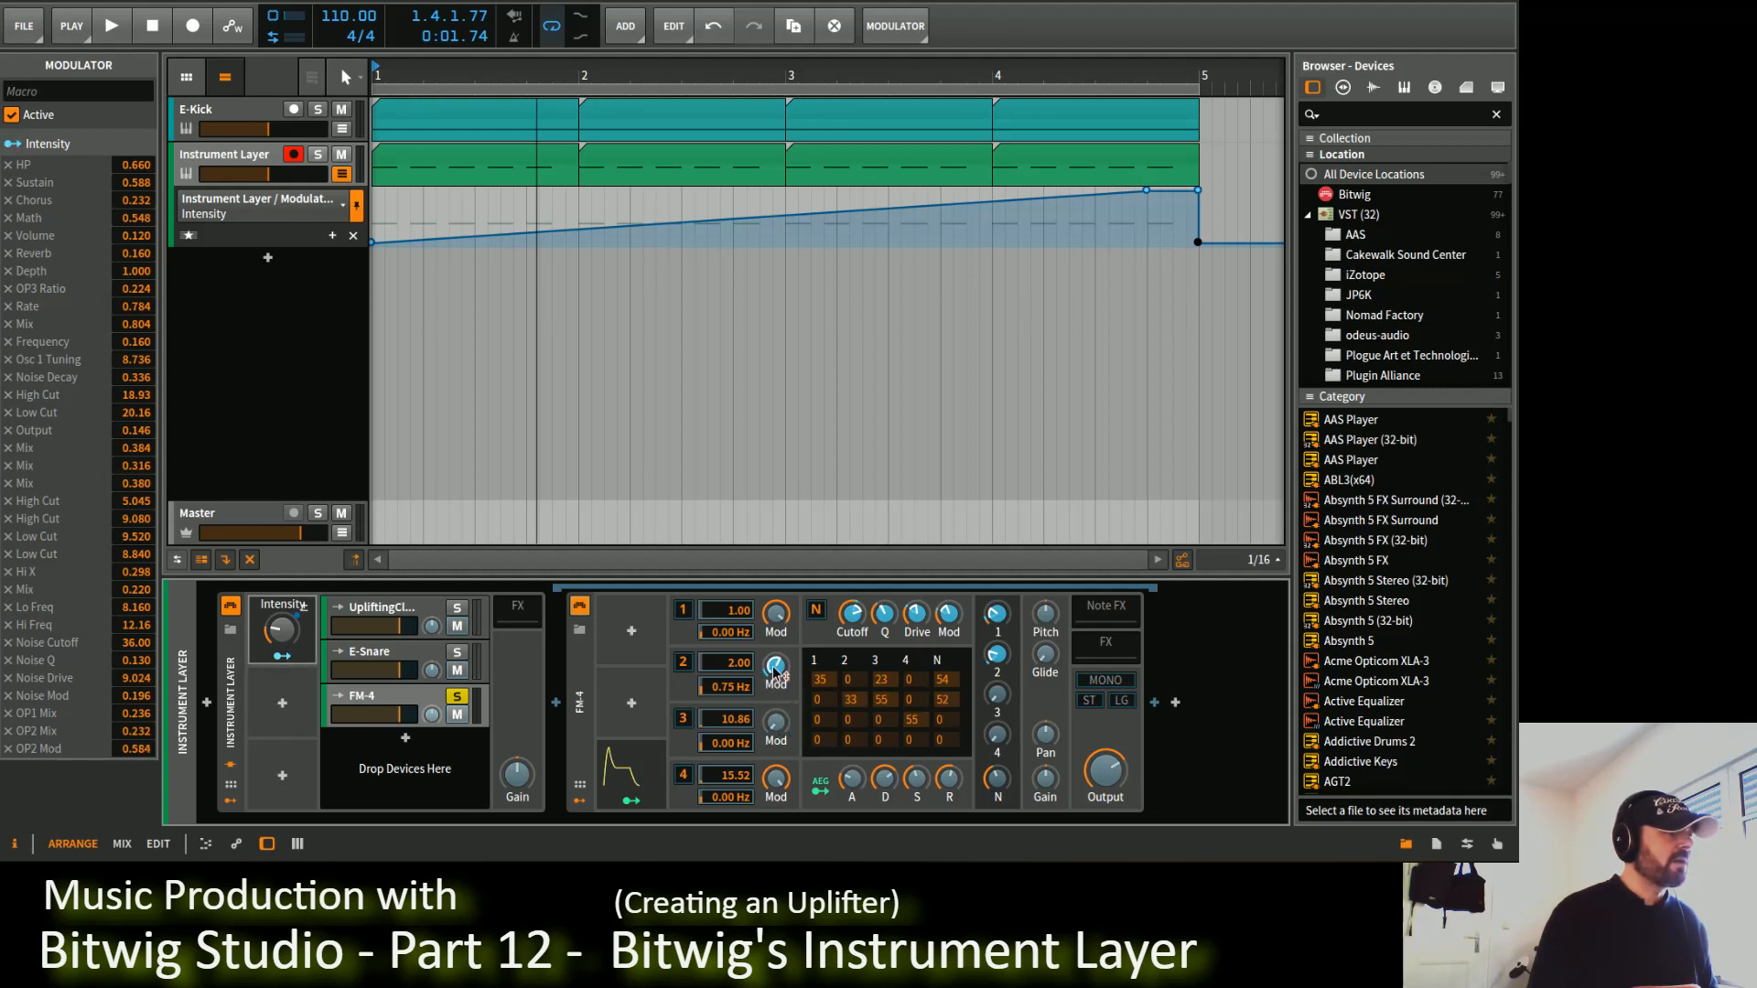
{"action": "left_click_drag", "start_coordinate": [776, 725], "coordinate": [778, 732]}
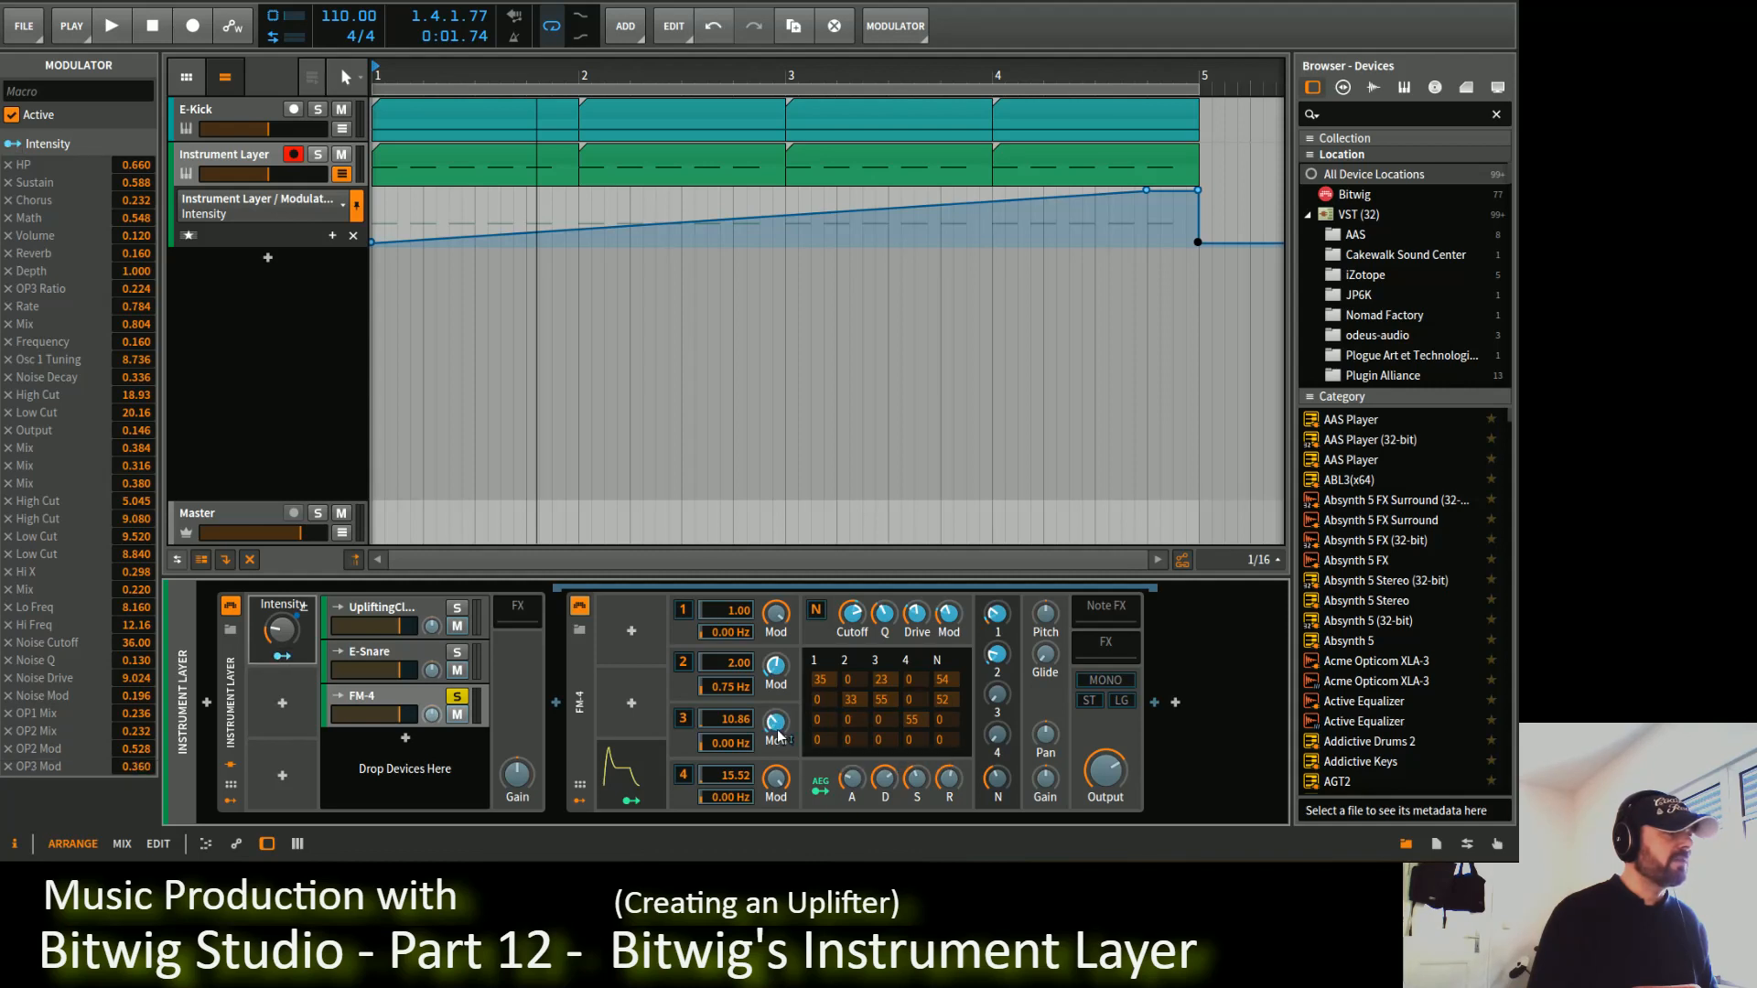
{"action": "key", "text": "space"}
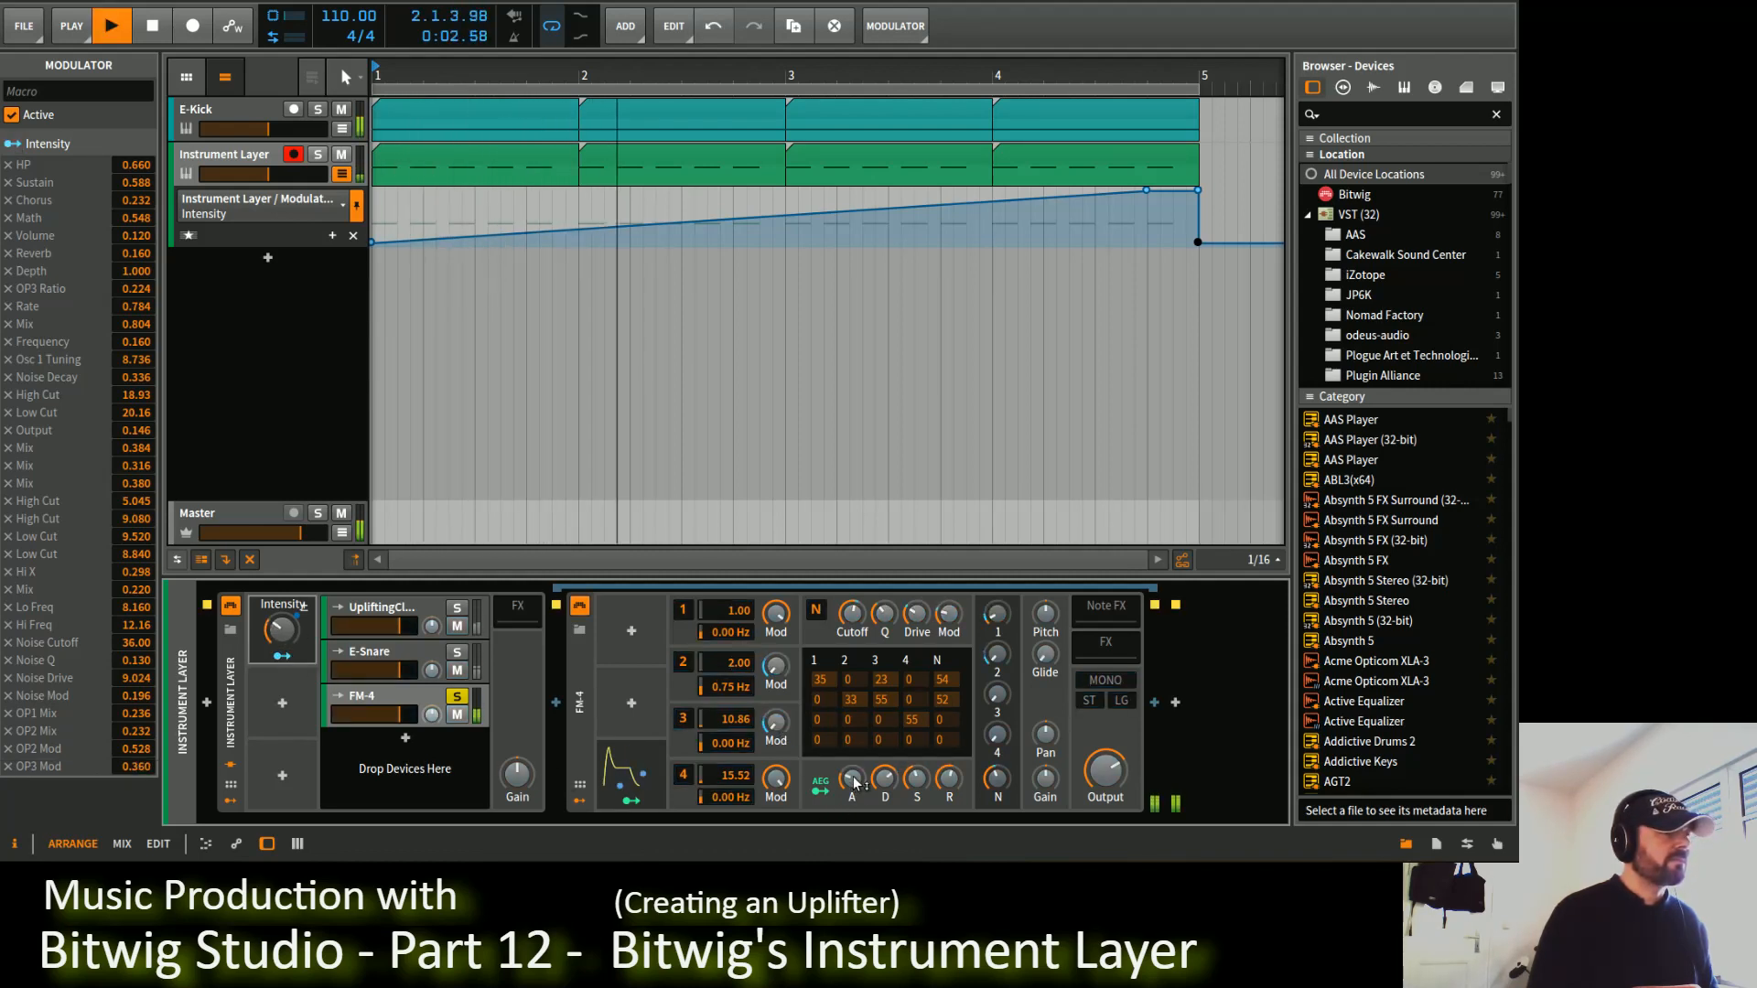
{"action": "mouse_move", "coordinate": [872, 770]}
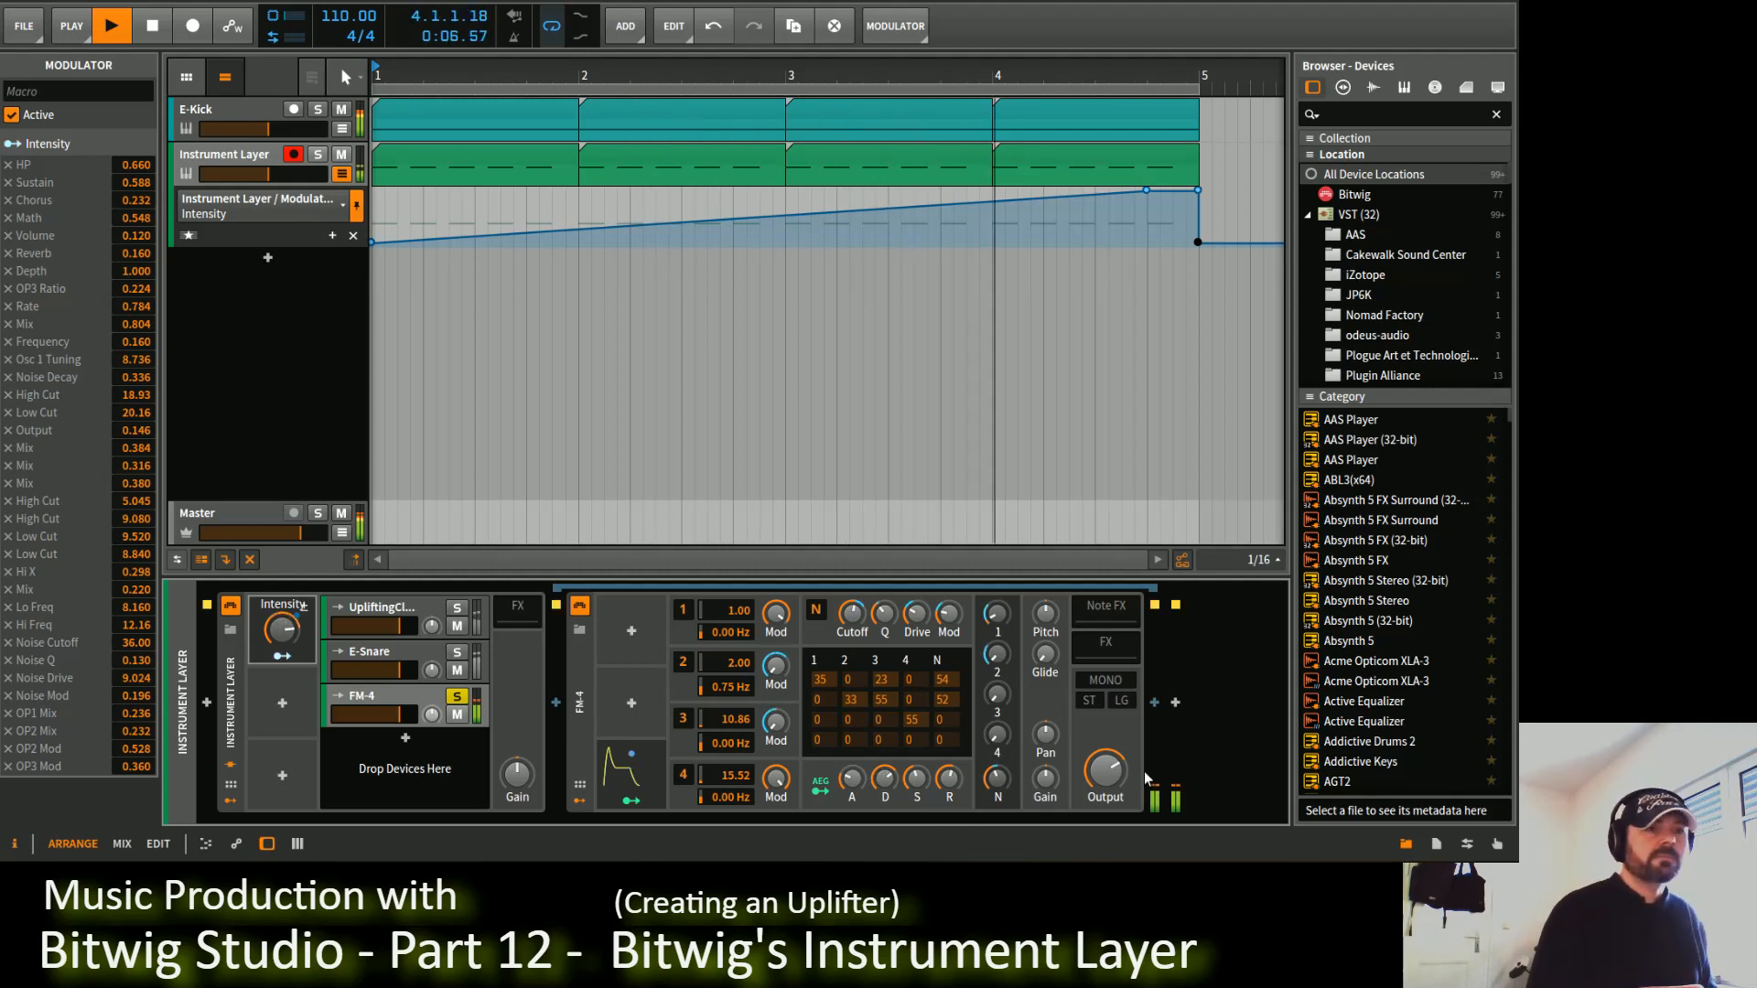
{"action": "key", "text": "space"}
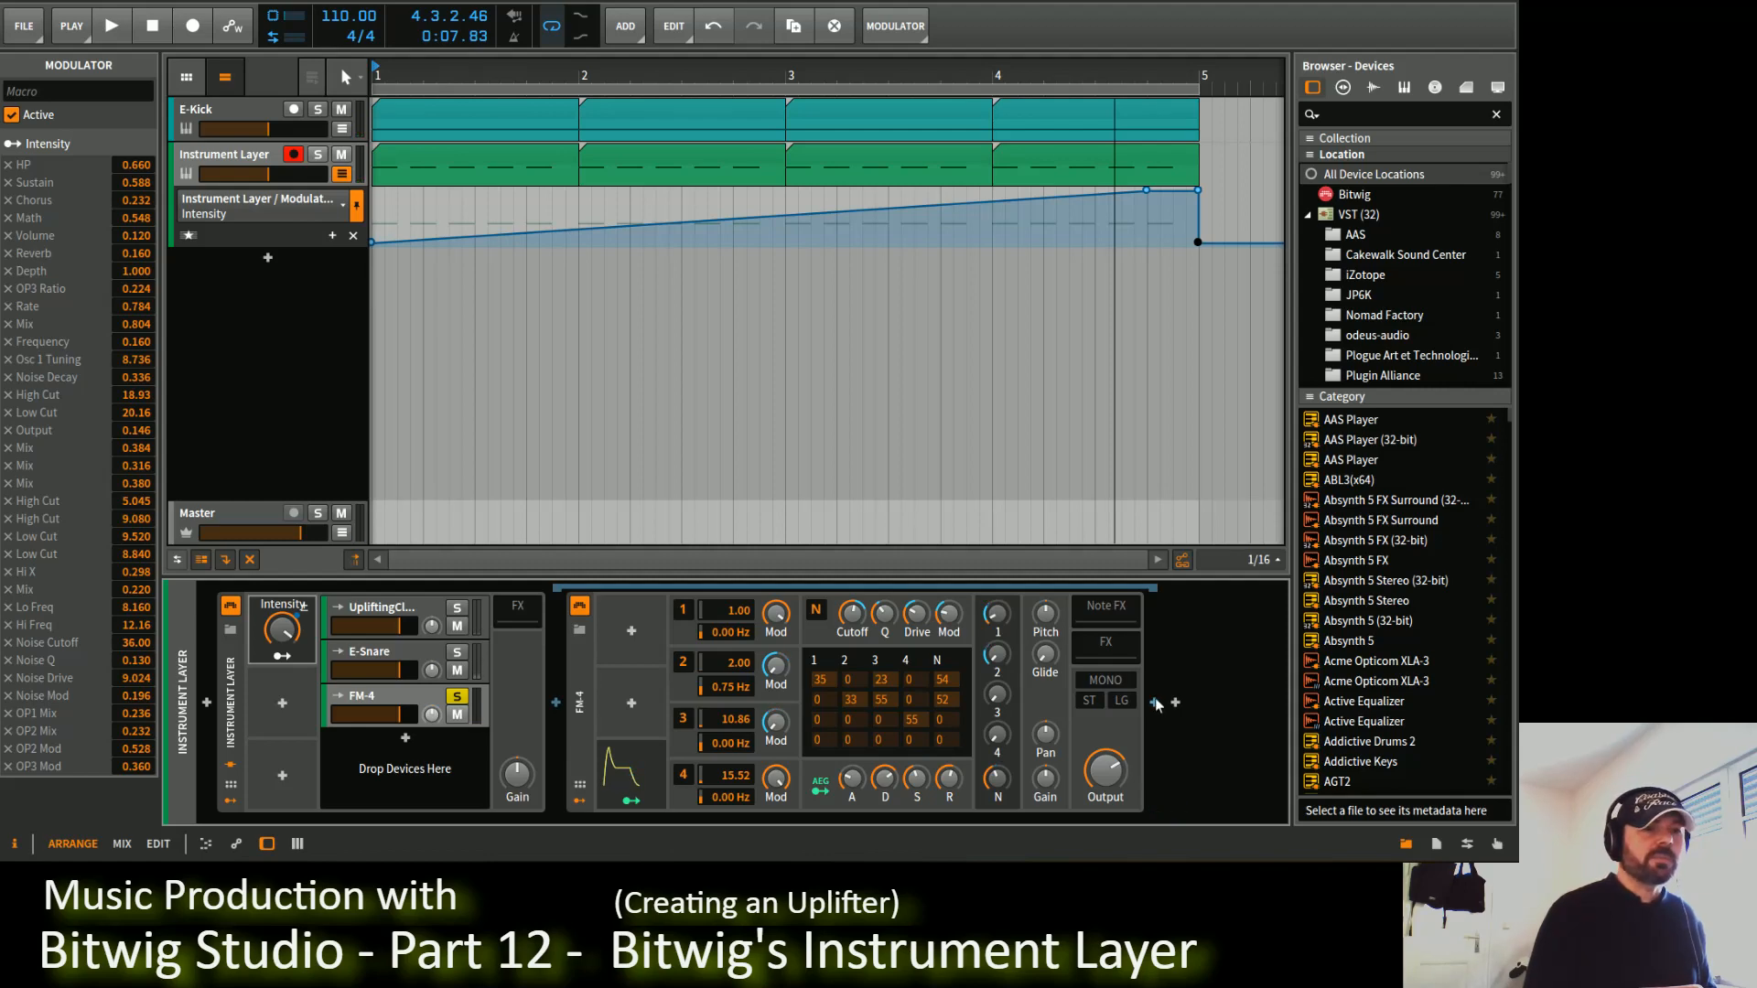
Step: Insert Bitwig's Distortion audio effect directly after the FM-4 in its layer
{"action": "left_click", "coordinate": [1154, 702]}
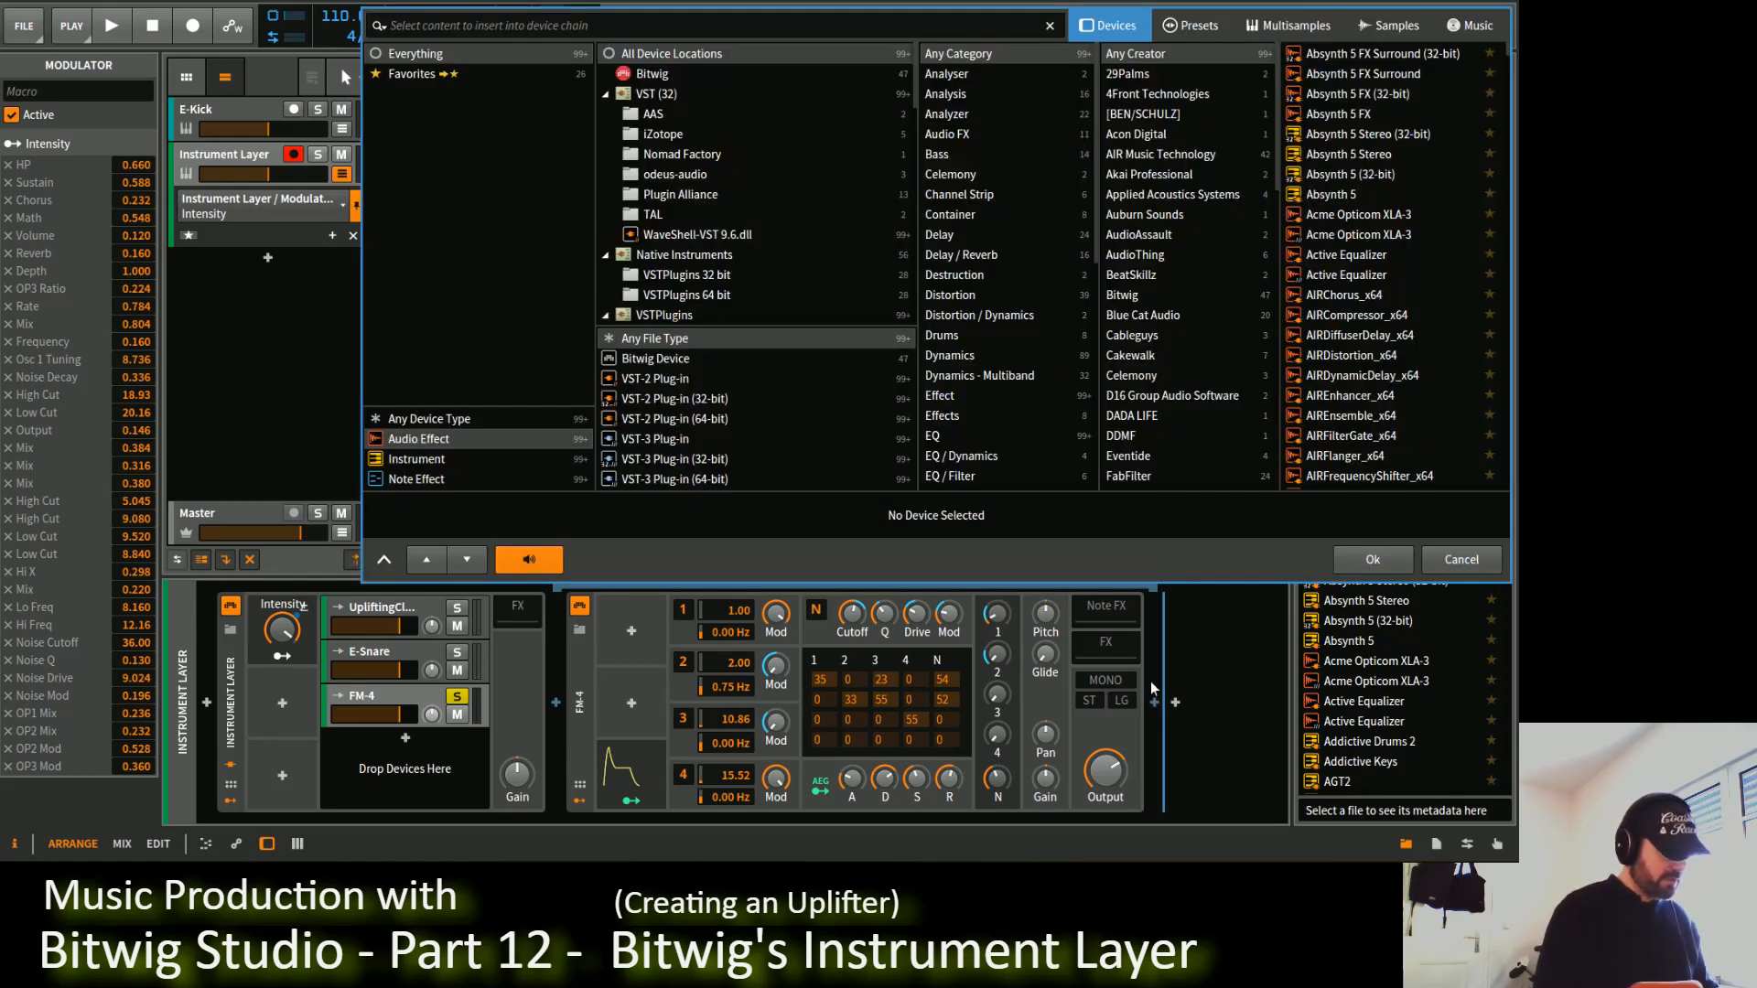
{"action": "type", "text": "dist"}
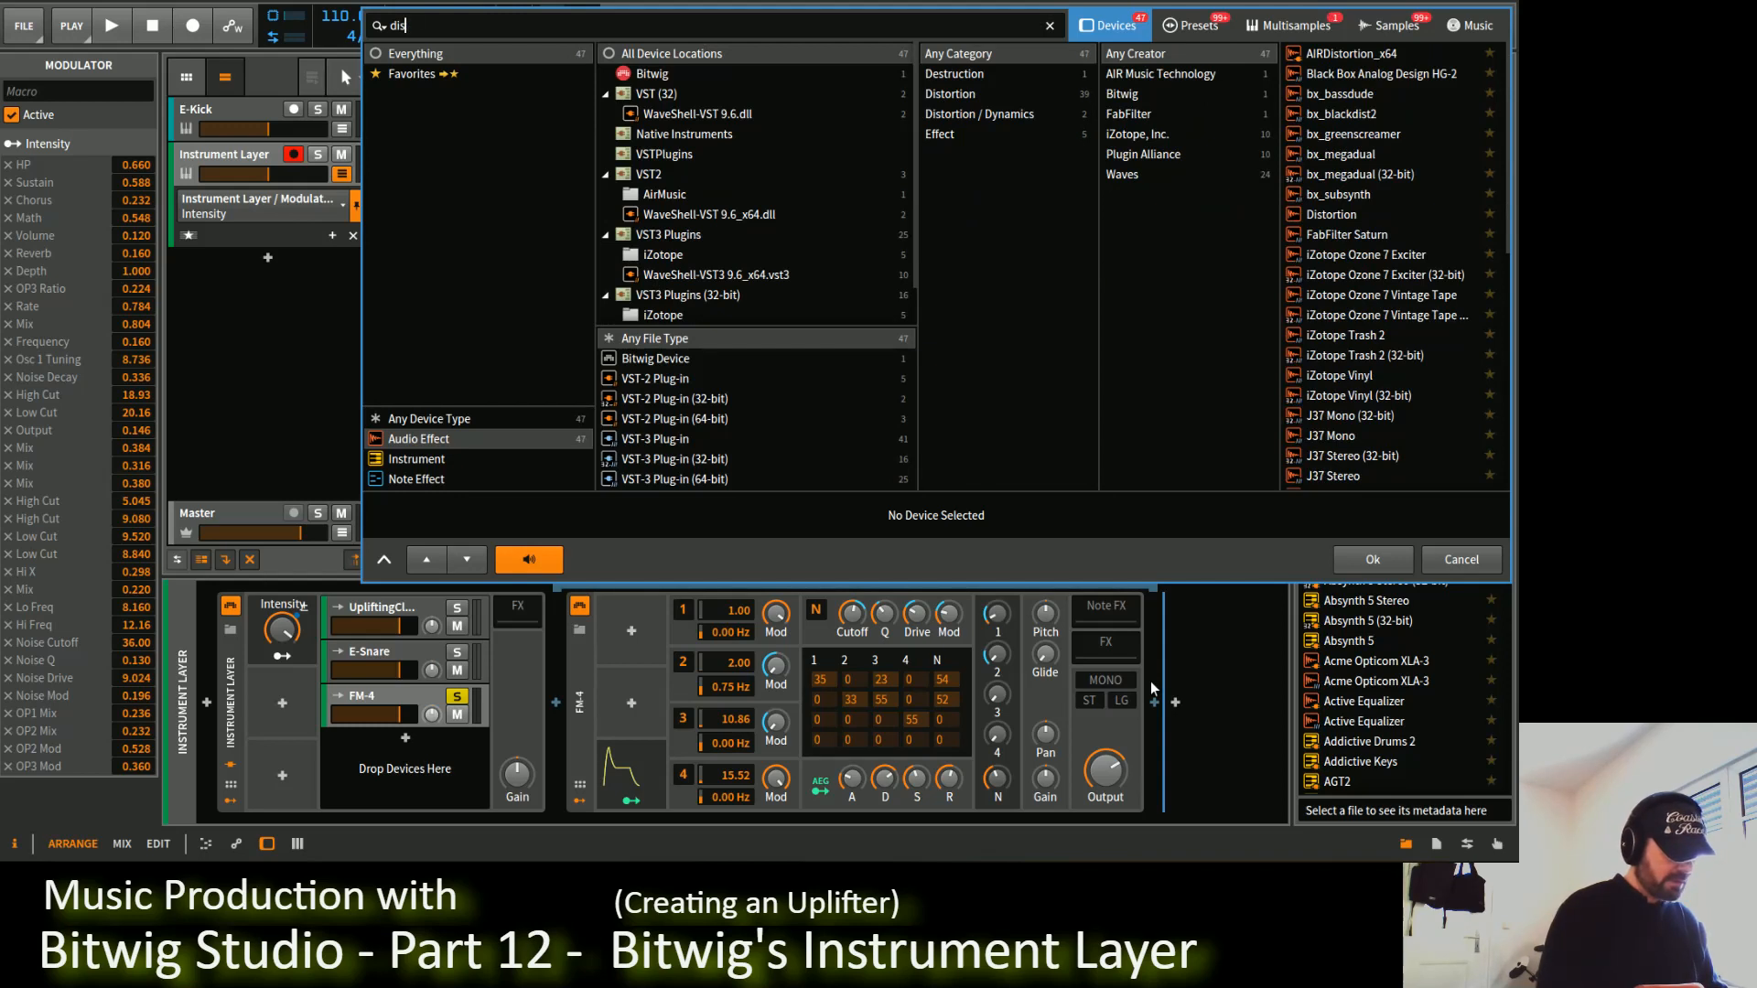
{"action": "type", "text": "rtion"}
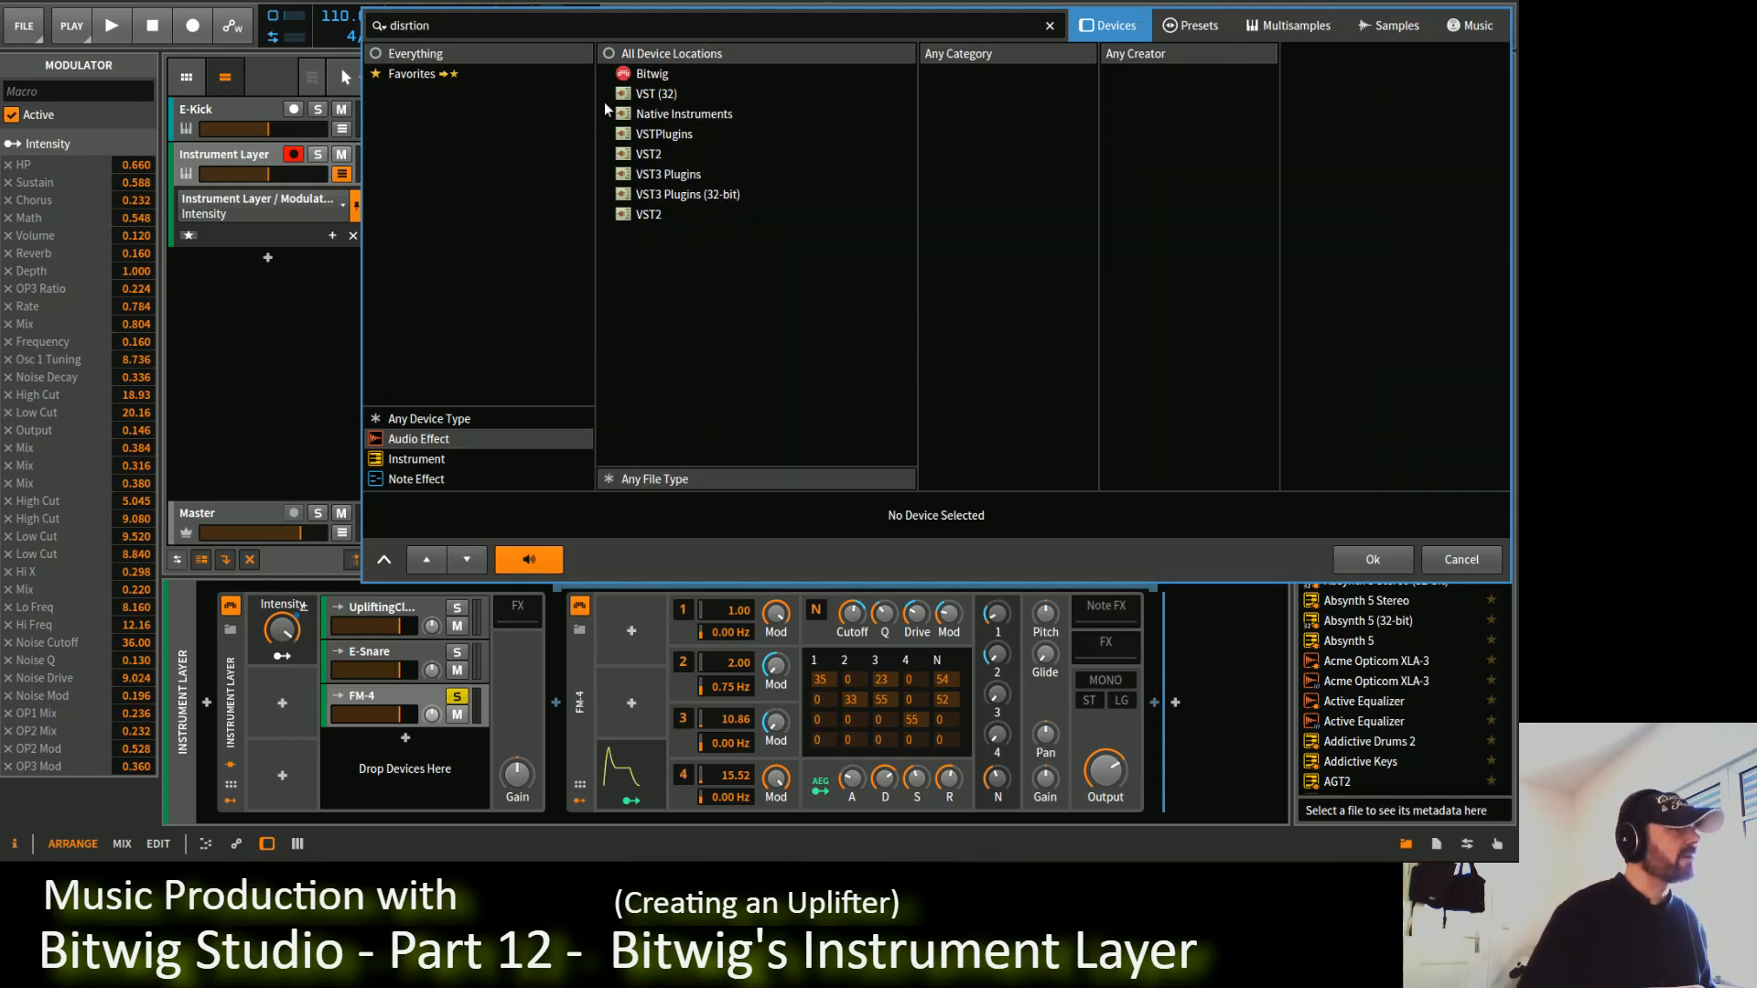
{"action": "key", "text": "BackSpace"}
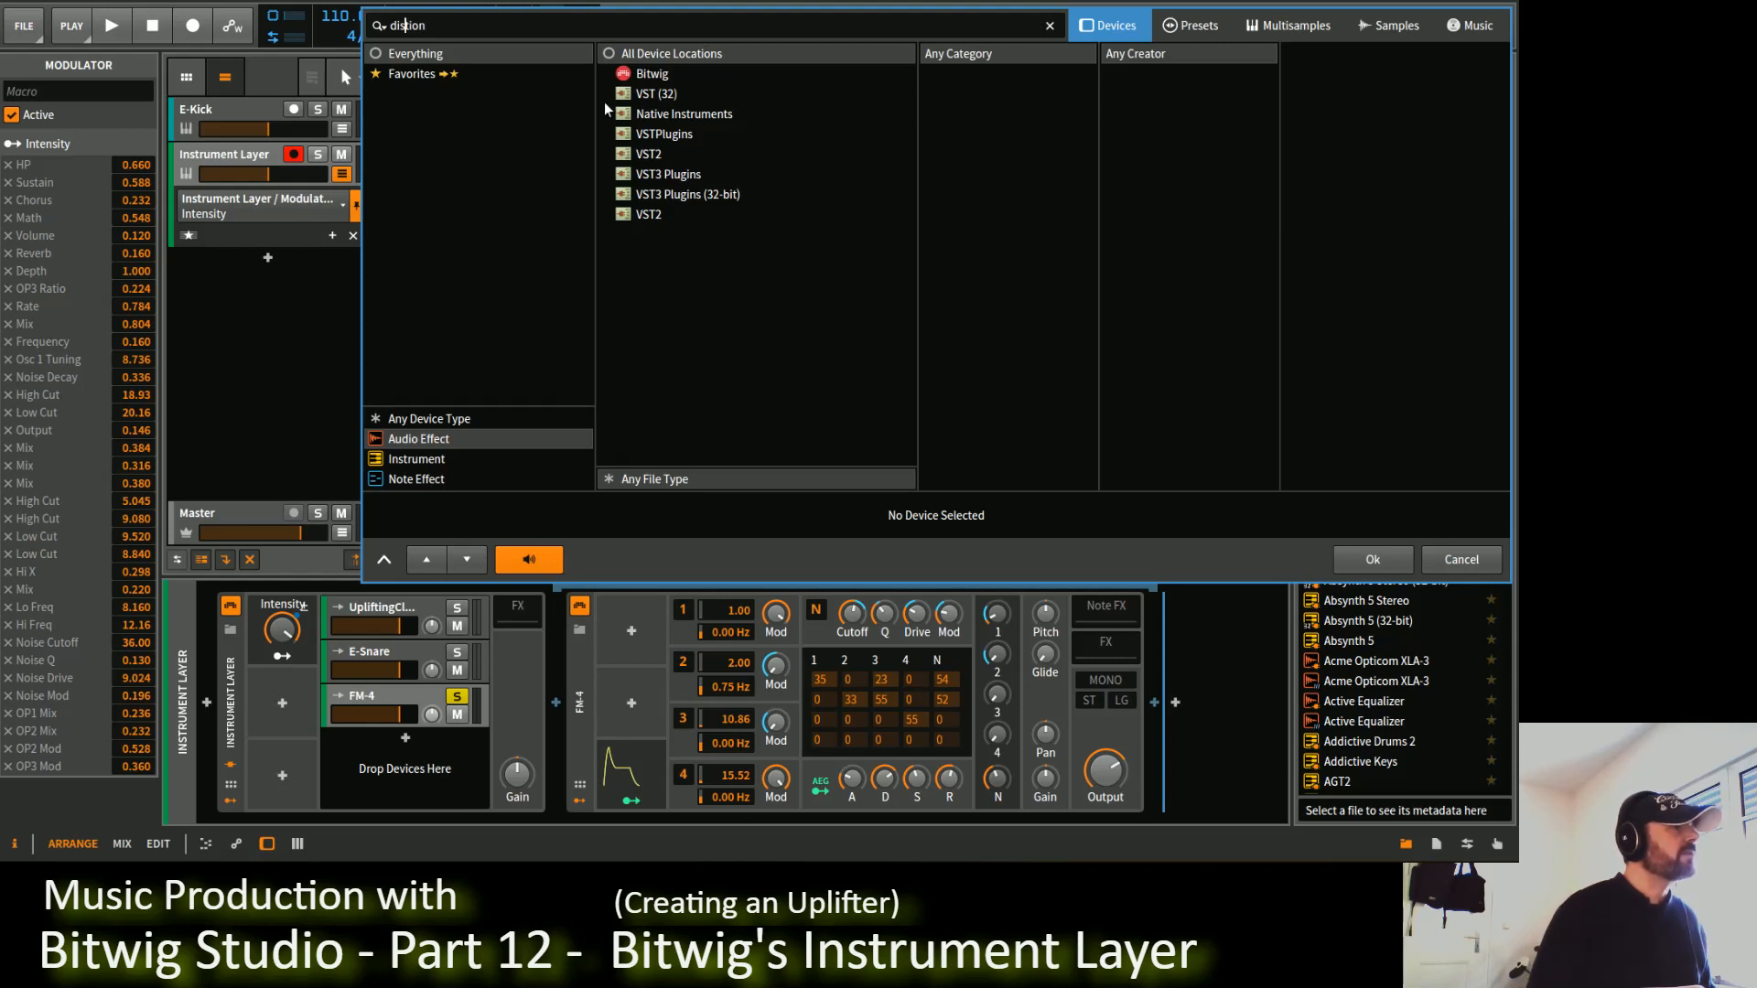
{"action": "key", "text": "BackSpace"}
{"action": "key", "text": "BackSpace"}
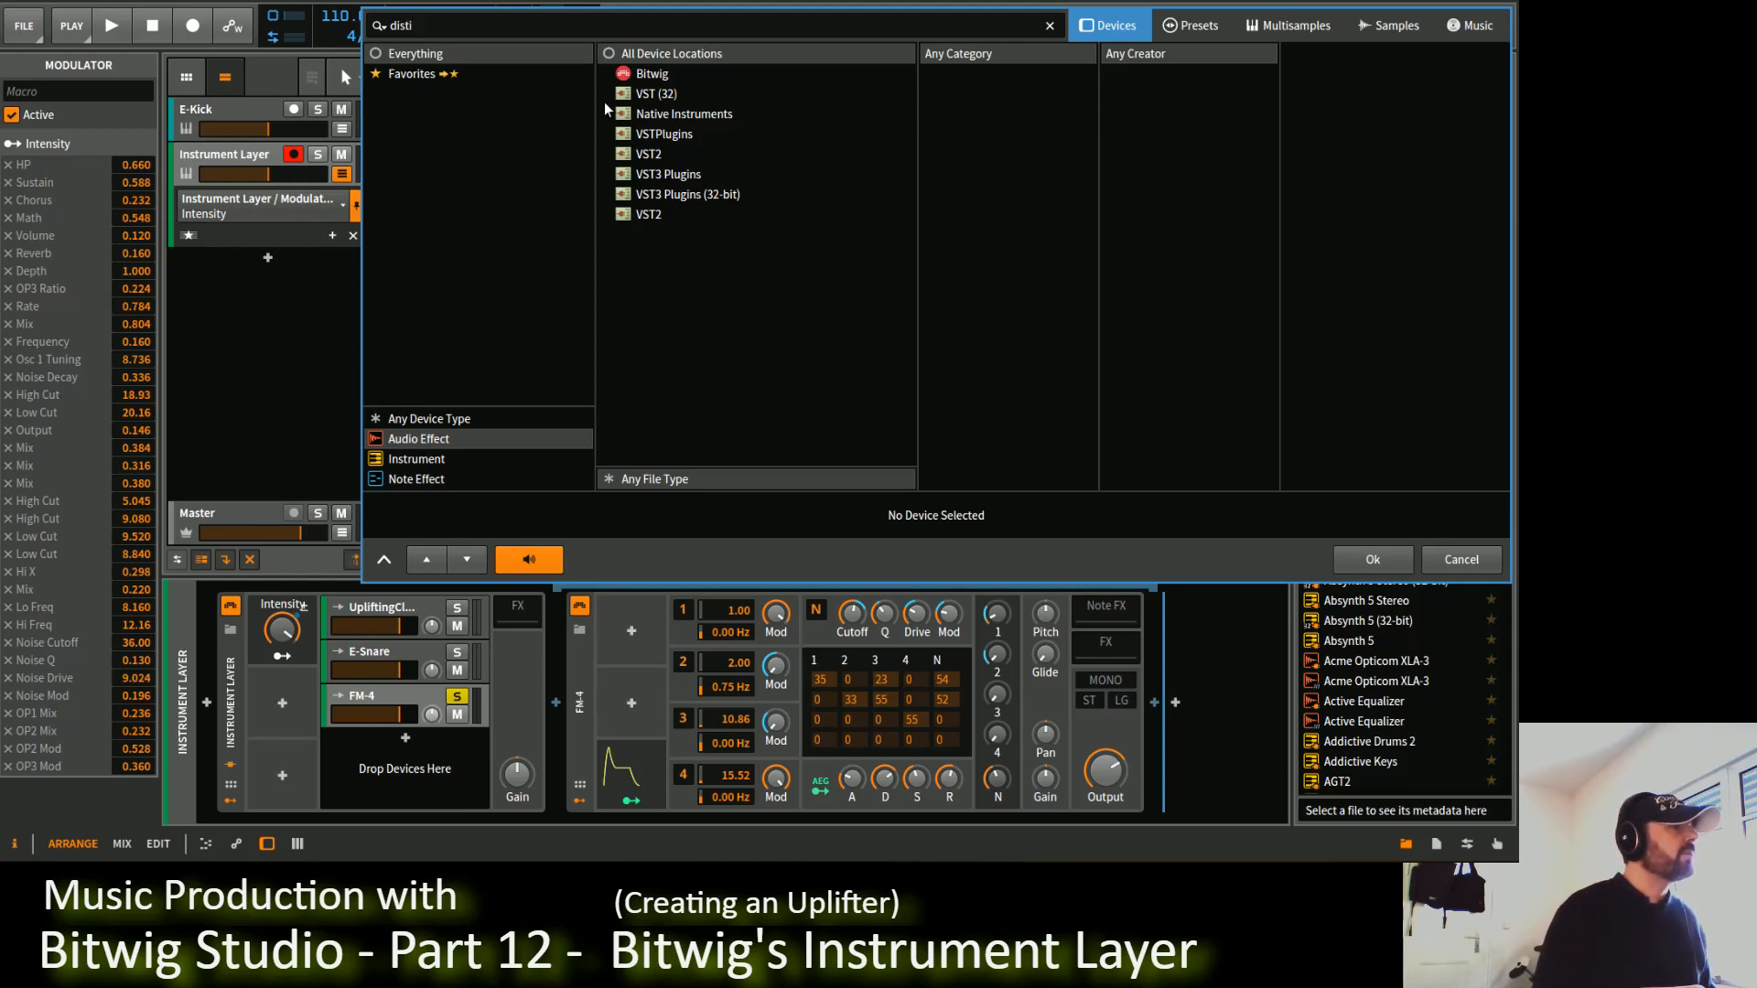
{"action": "key", "text": "BackSpace"}
{"action": "type", "text": "ort"}
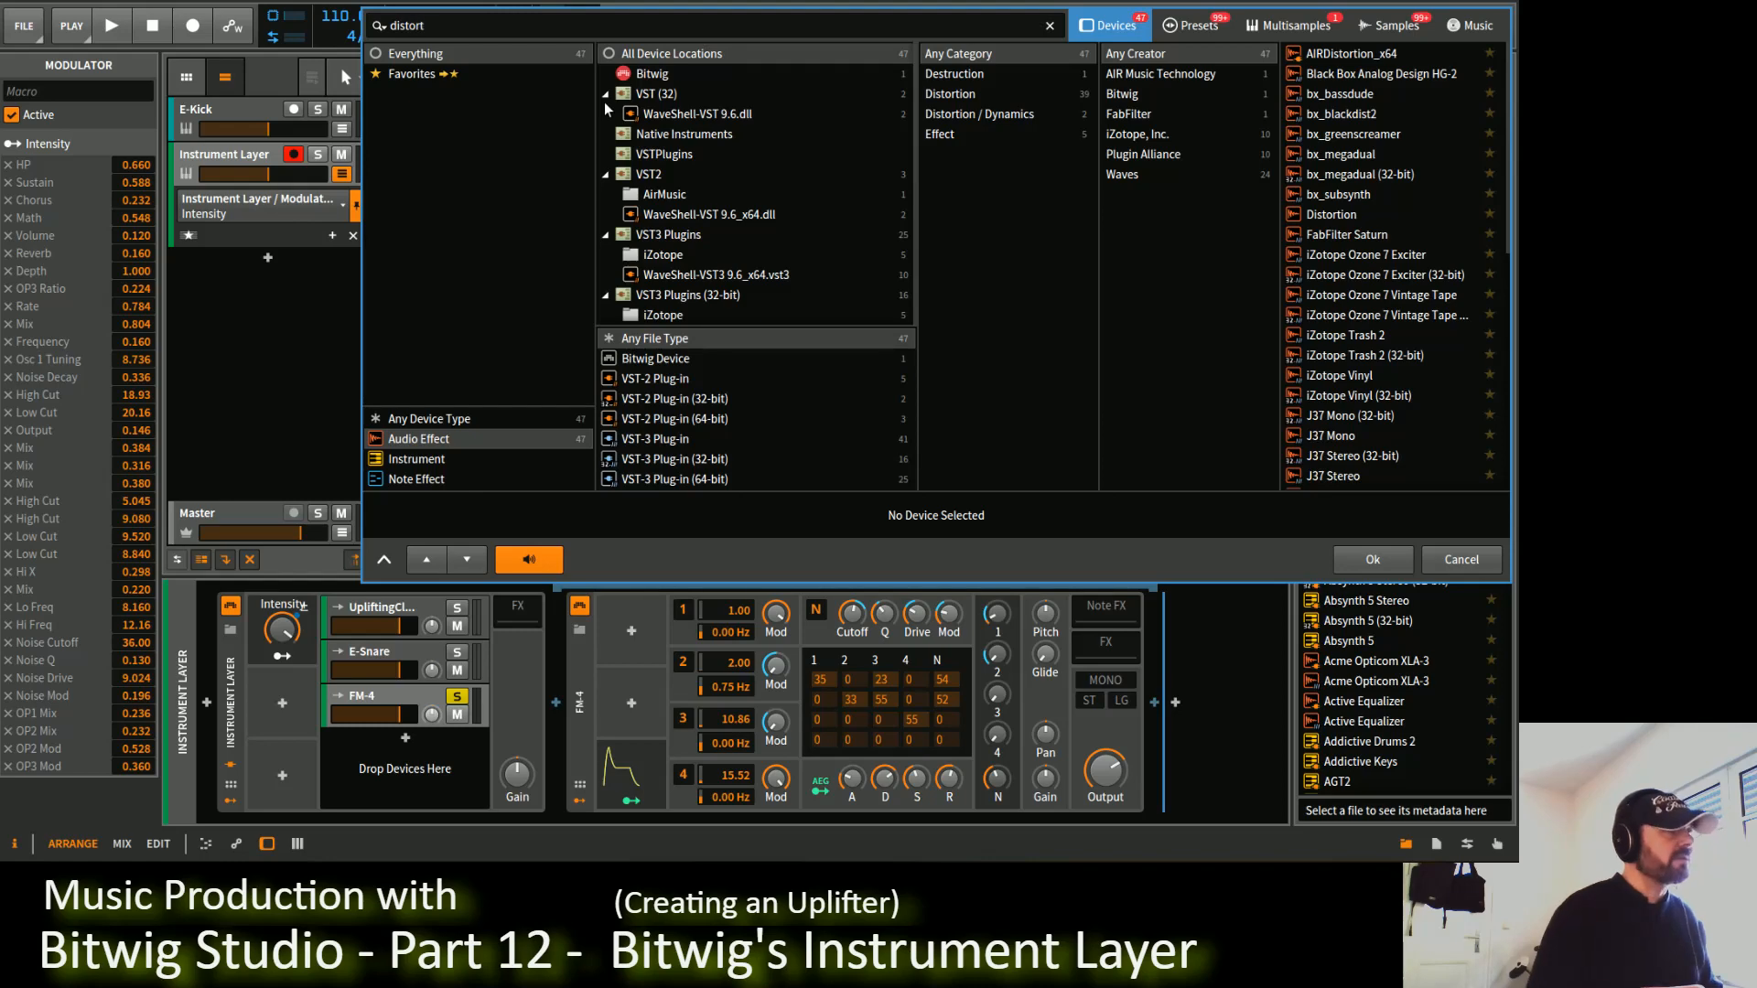
{"action": "left_click", "coordinate": [1192, 97]}
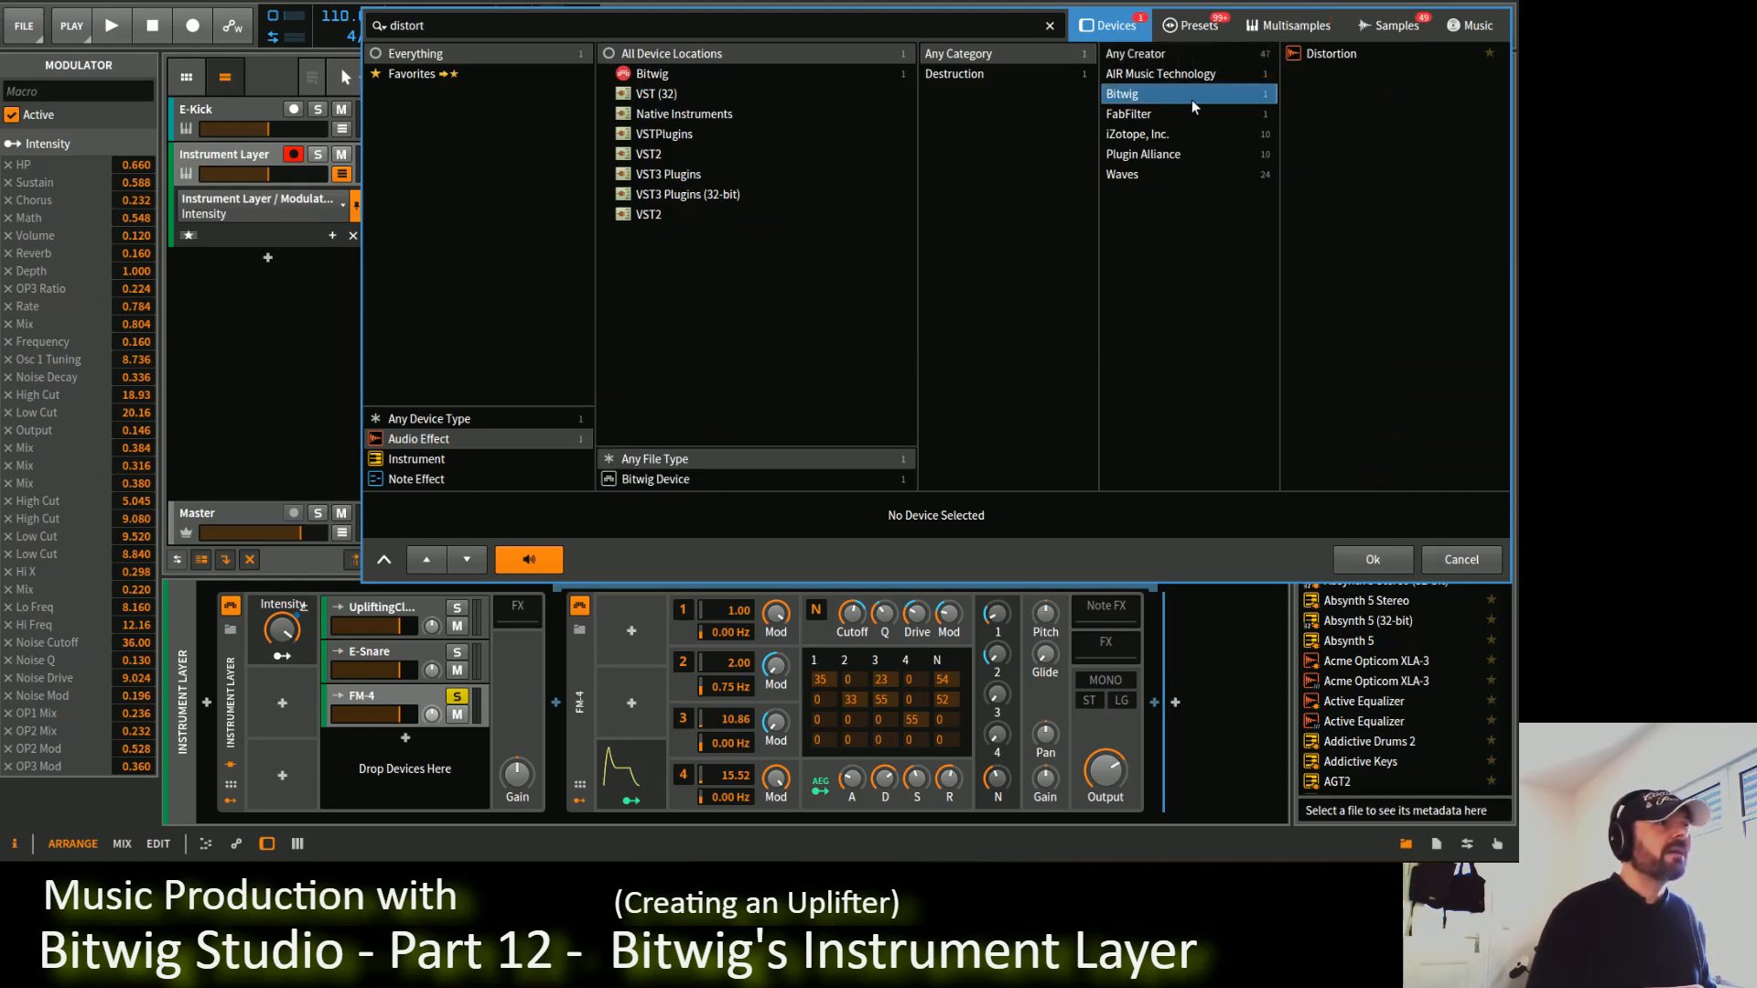
{"action": "double_click", "coordinate": [1358, 58]}
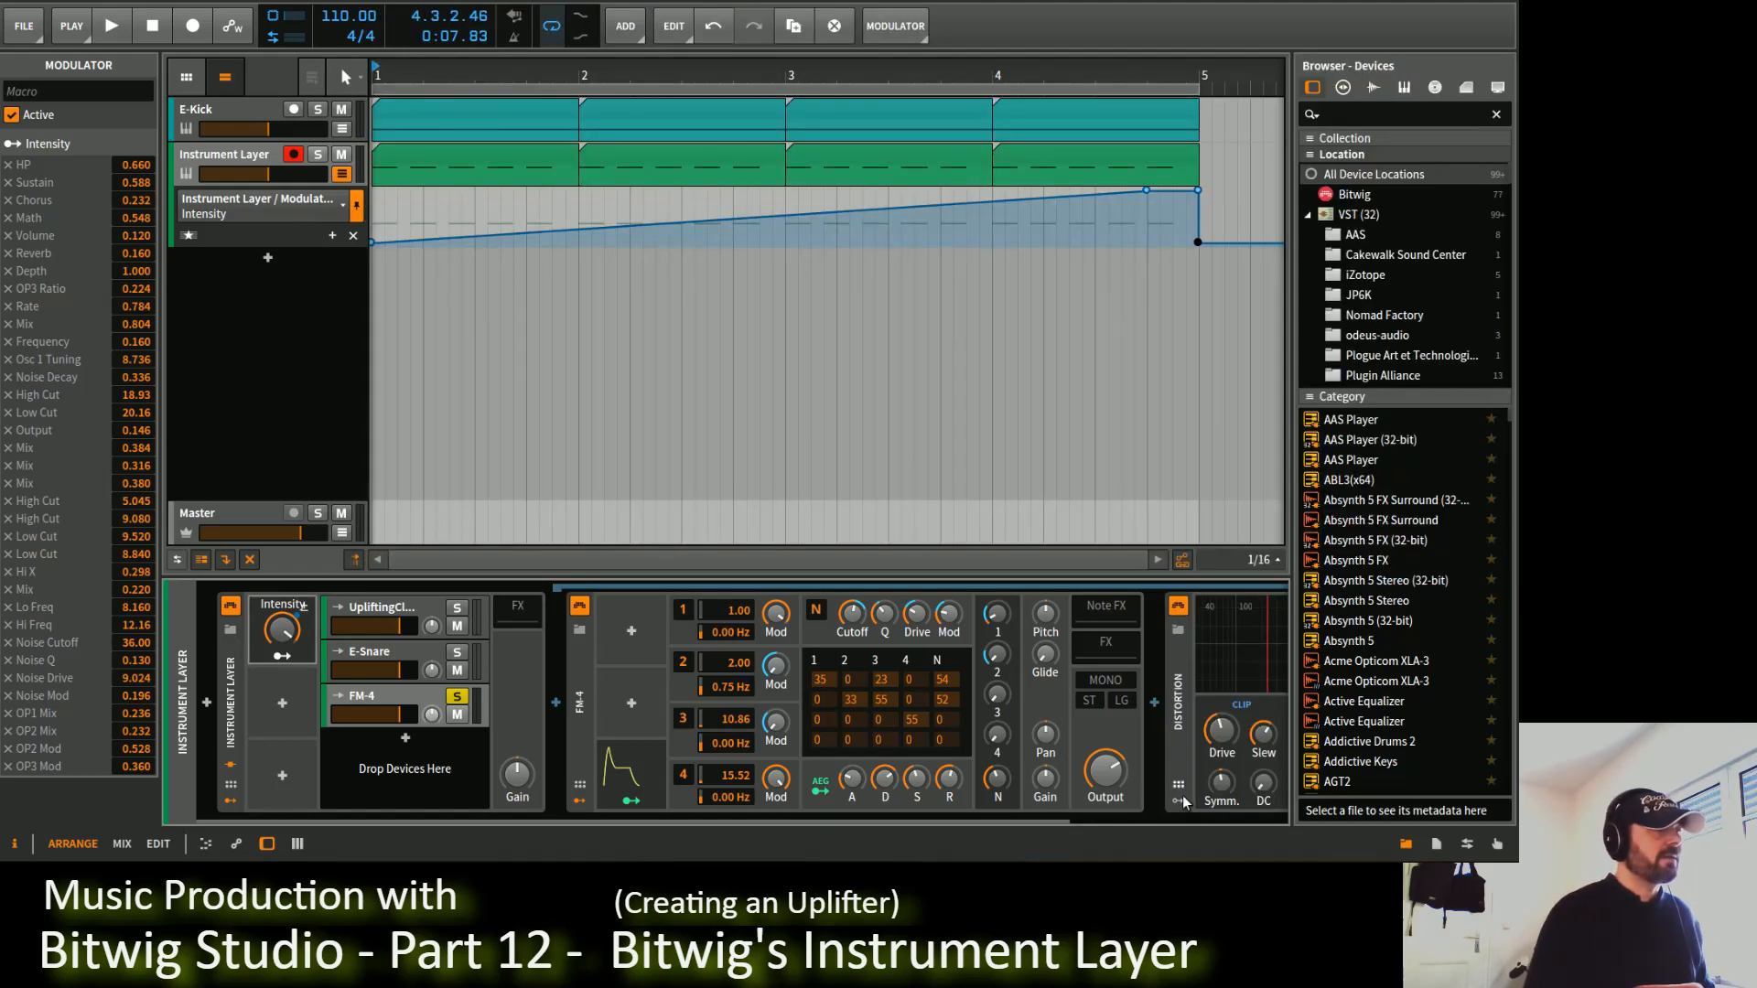
Step: Lower the Distortion's Drive and bring its pre-EQ frequency down to between 100 Hz and 1 kHz
{"action": "left_click_drag", "start_coordinate": [999, 816], "coordinate": [1210, 820]}
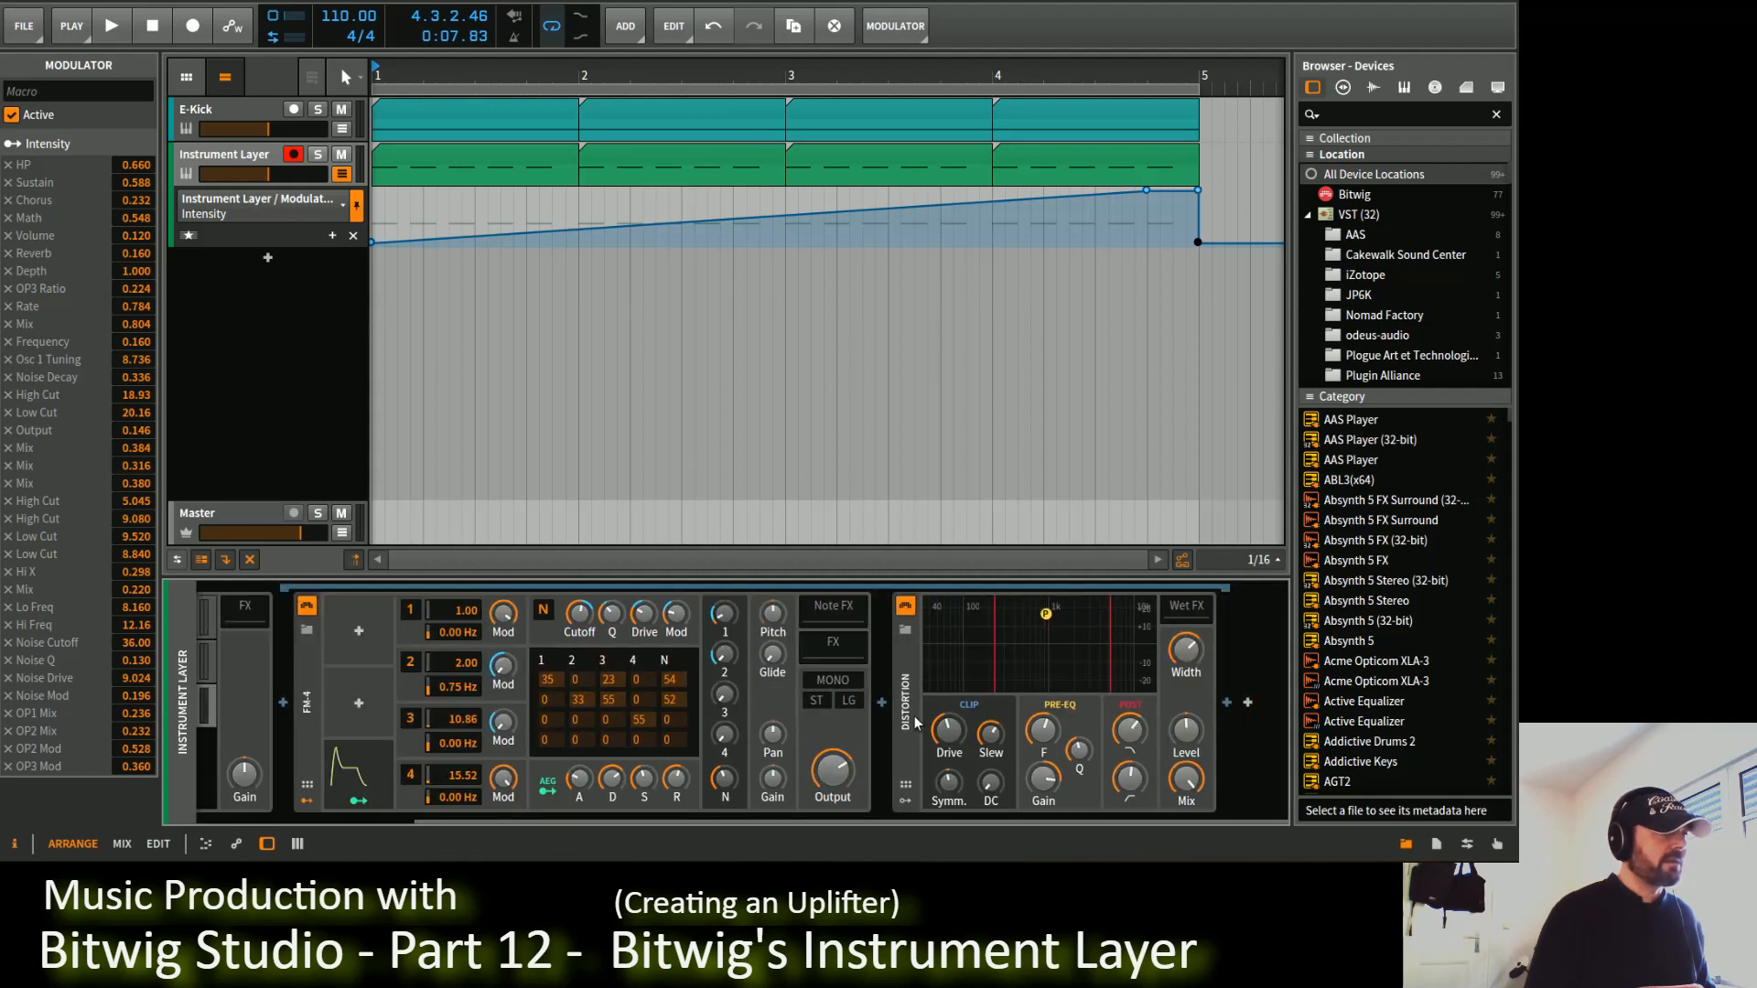
{"action": "left_click_drag", "start_coordinate": [957, 736], "coordinate": [958, 725]}
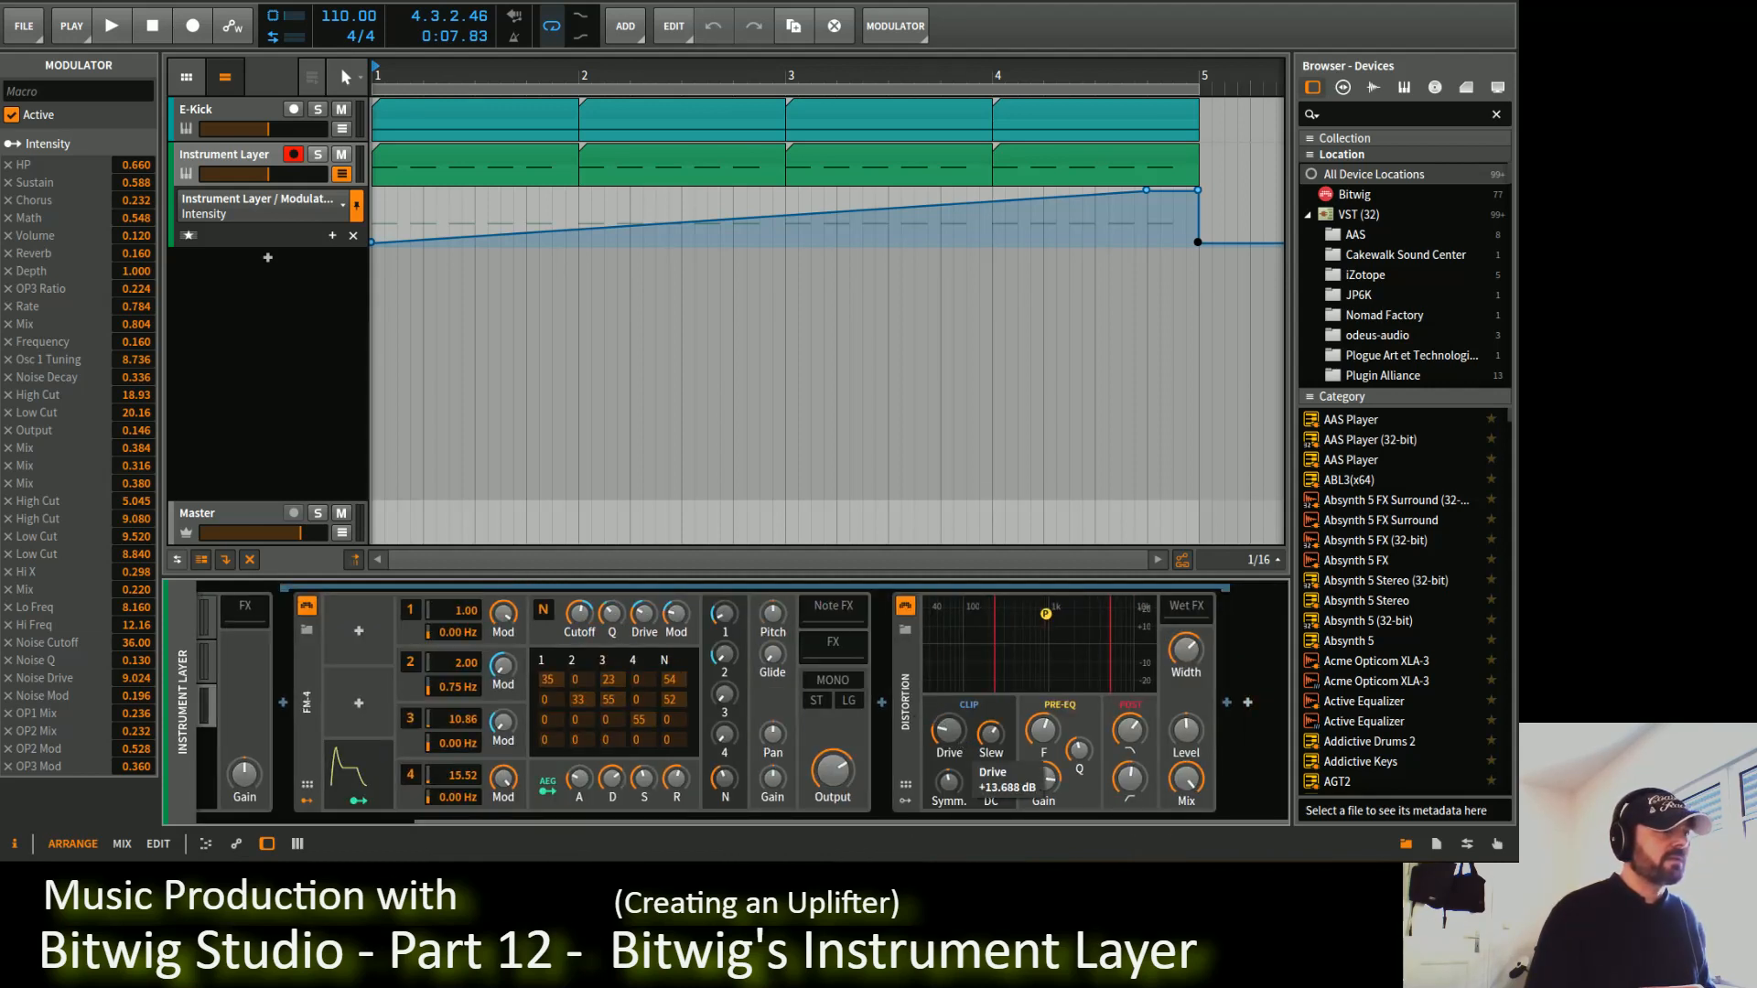
{"action": "left_click_drag", "start_coordinate": [957, 736], "coordinate": [959, 740]}
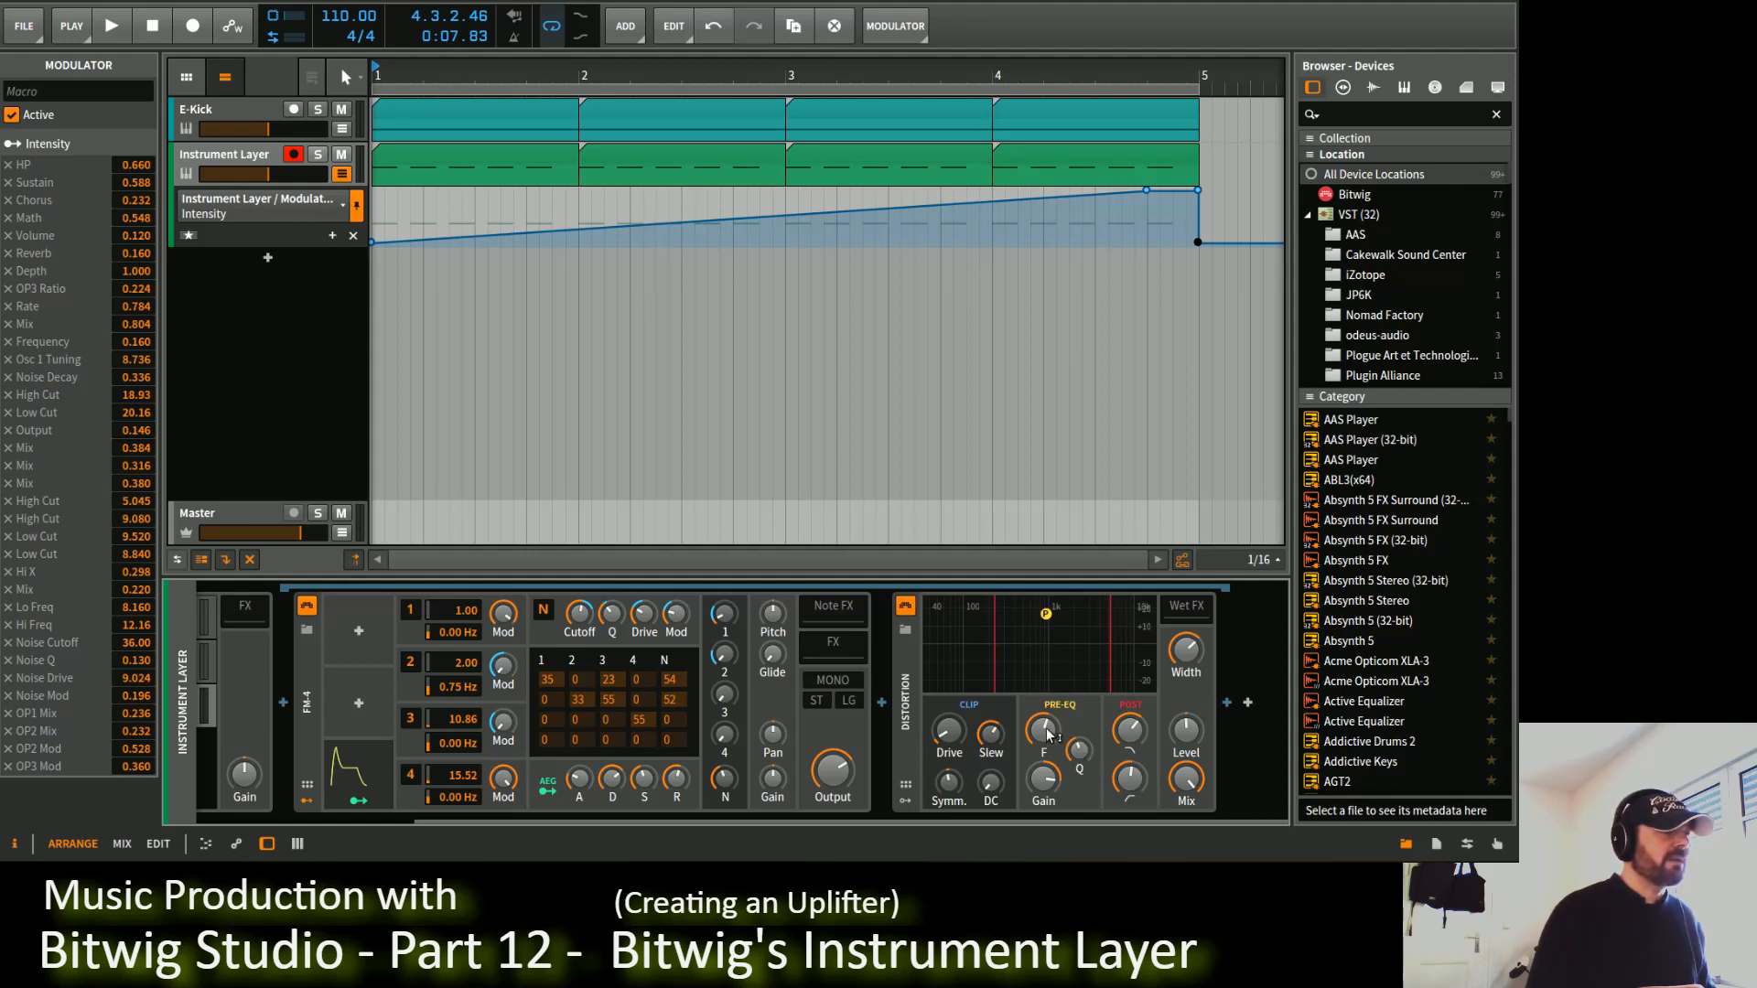
{"action": "mouse_move", "coordinate": [1047, 730]}
{"action": "left_mouse_down"}
{"action": "mouse_move", "coordinate": [1047, 762]}
{"action": "mouse_move", "coordinate": [1047, 711]}
{"action": "mouse_move", "coordinate": [1047, 740]}
{"action": "left_mouse_up"}
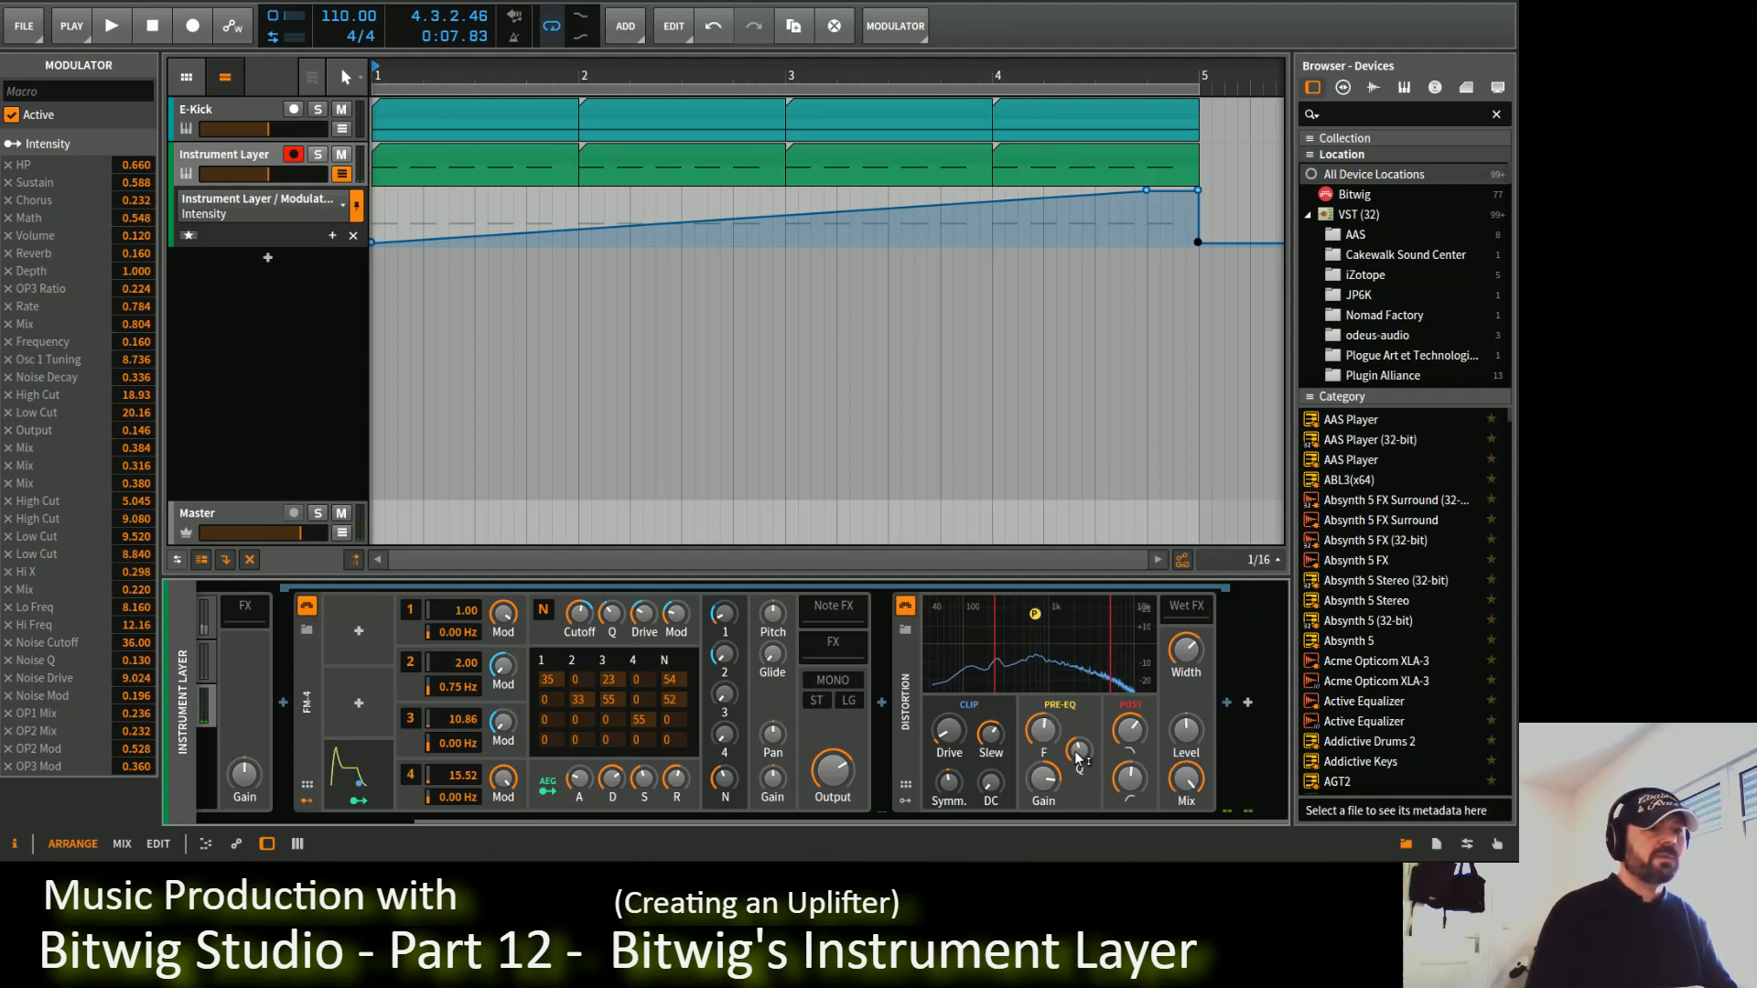
{"action": "left_click_drag", "start_coordinate": [1045, 725], "coordinate": [1045, 741]}
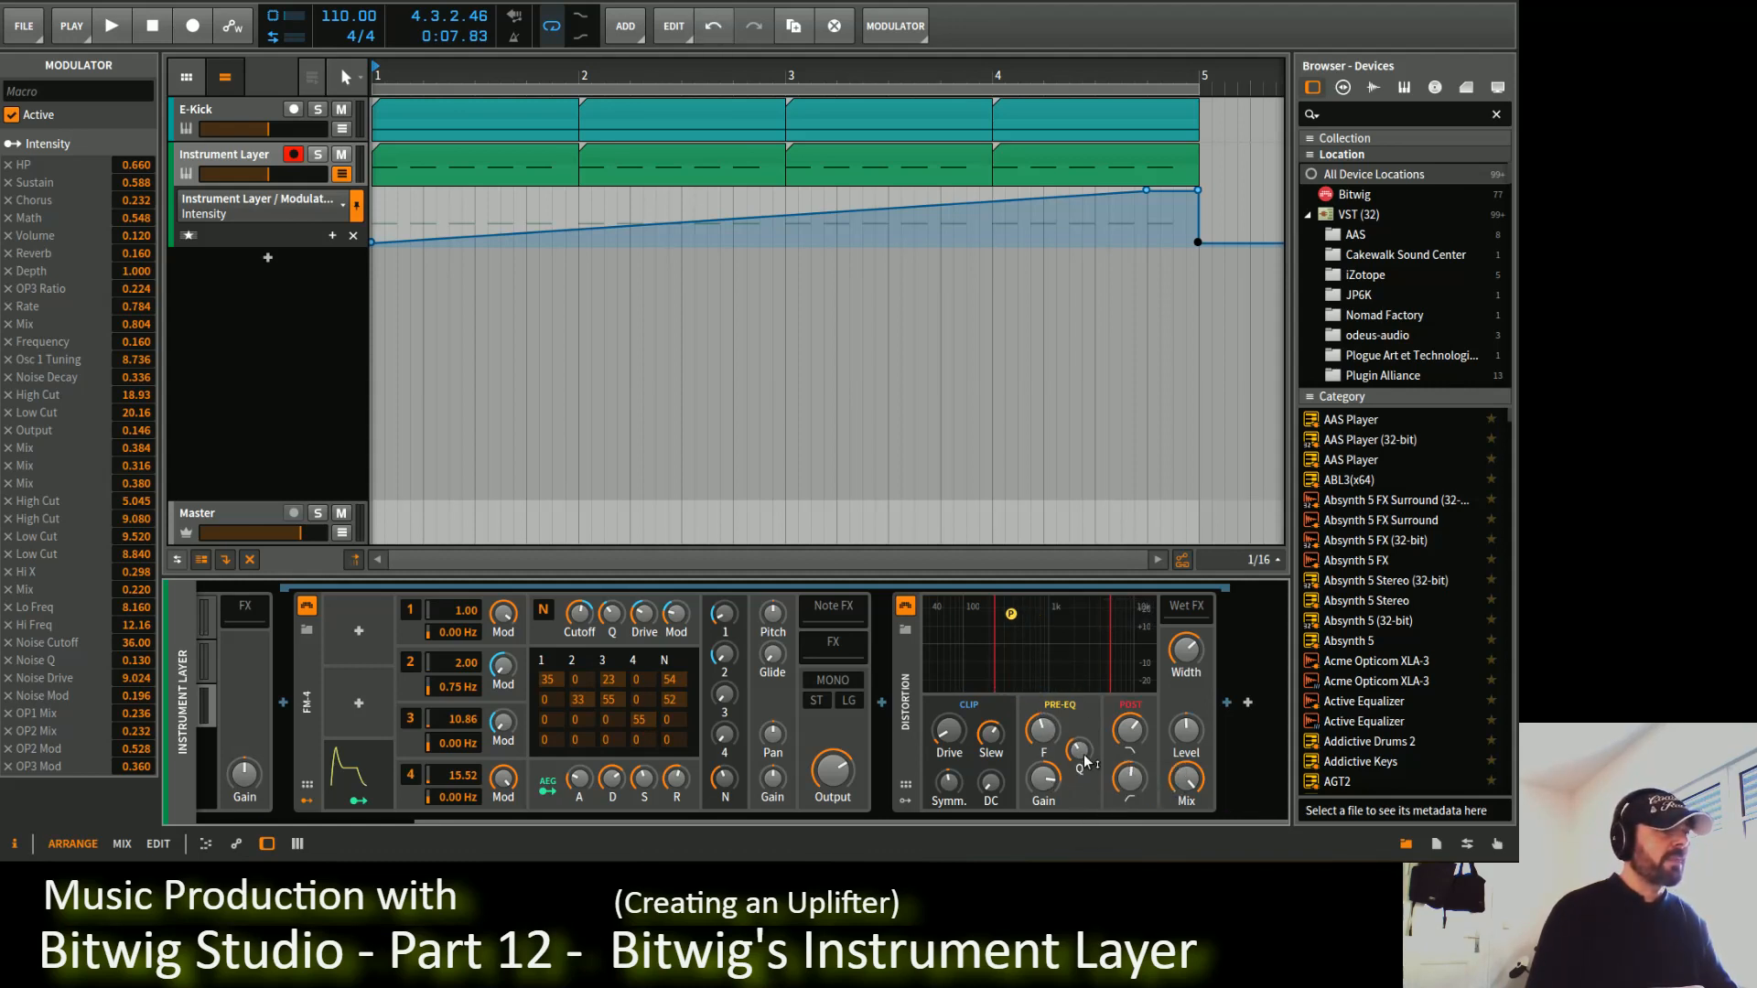
Step: Lower the Distortion's post low-cut frequency below 100 Hz and reduce its Mix to about half
{"action": "left_click_drag", "start_coordinate": [1135, 737], "coordinate": [1143, 803]}
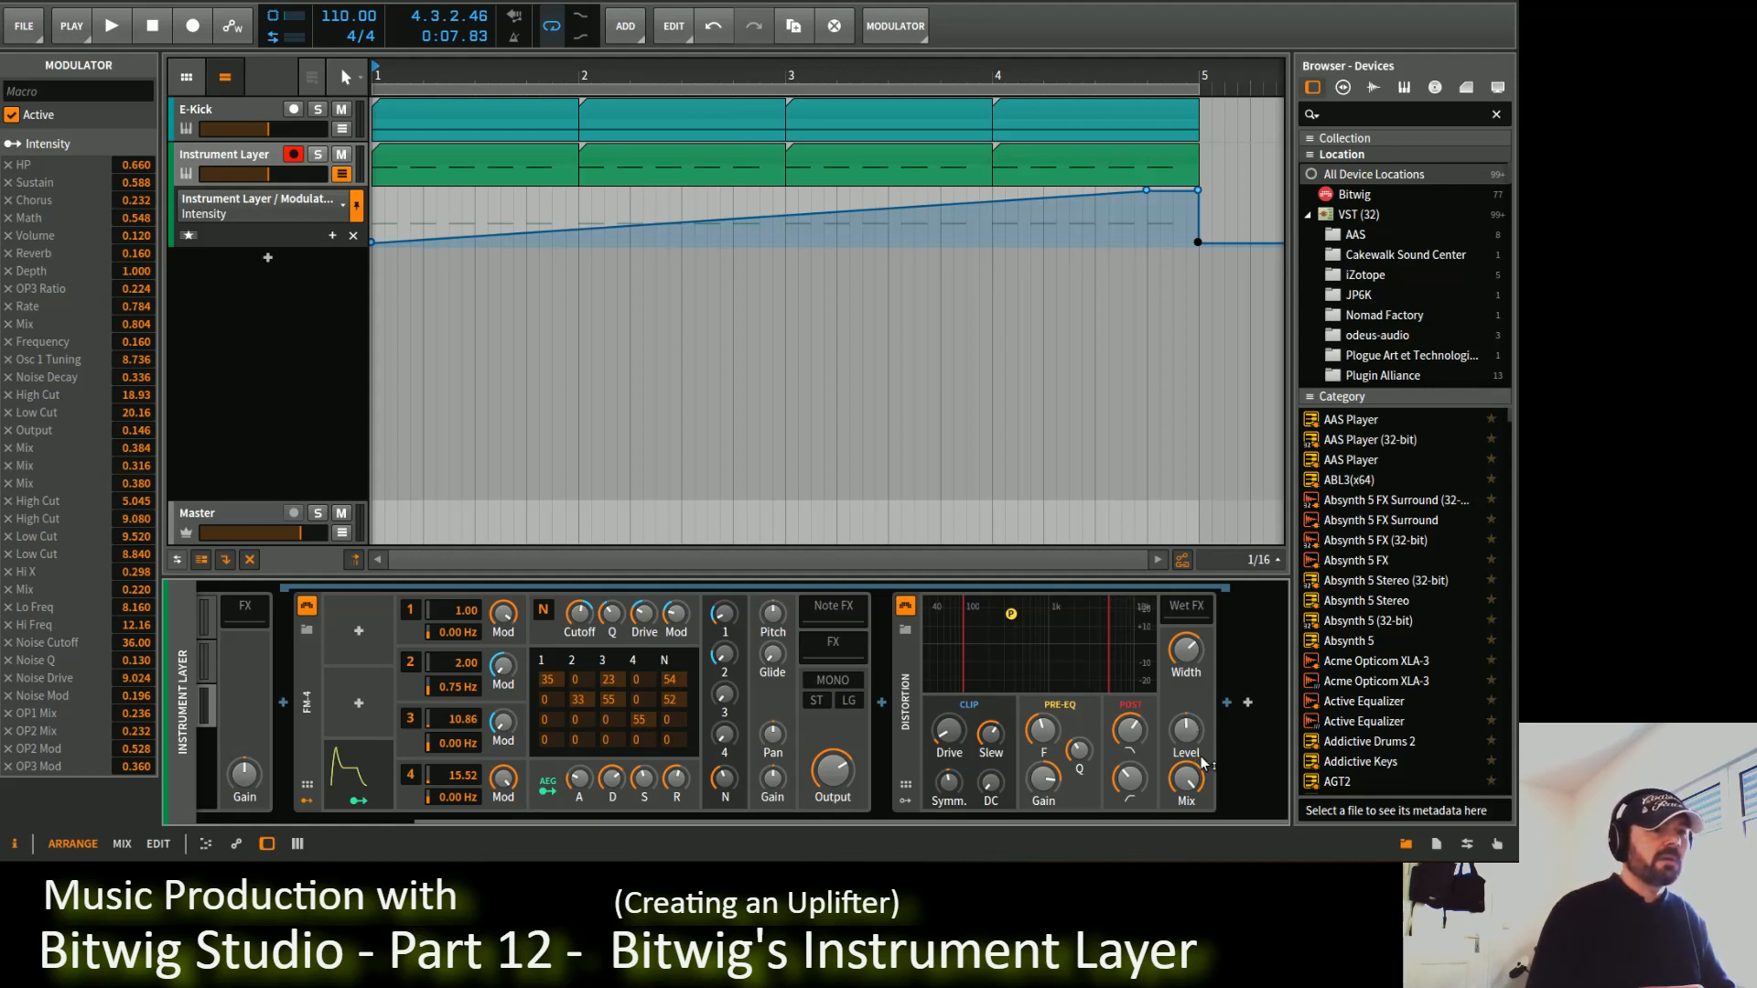
{"action": "left_click_drag", "start_coordinate": [1209, 783], "coordinate": [1187, 761]}
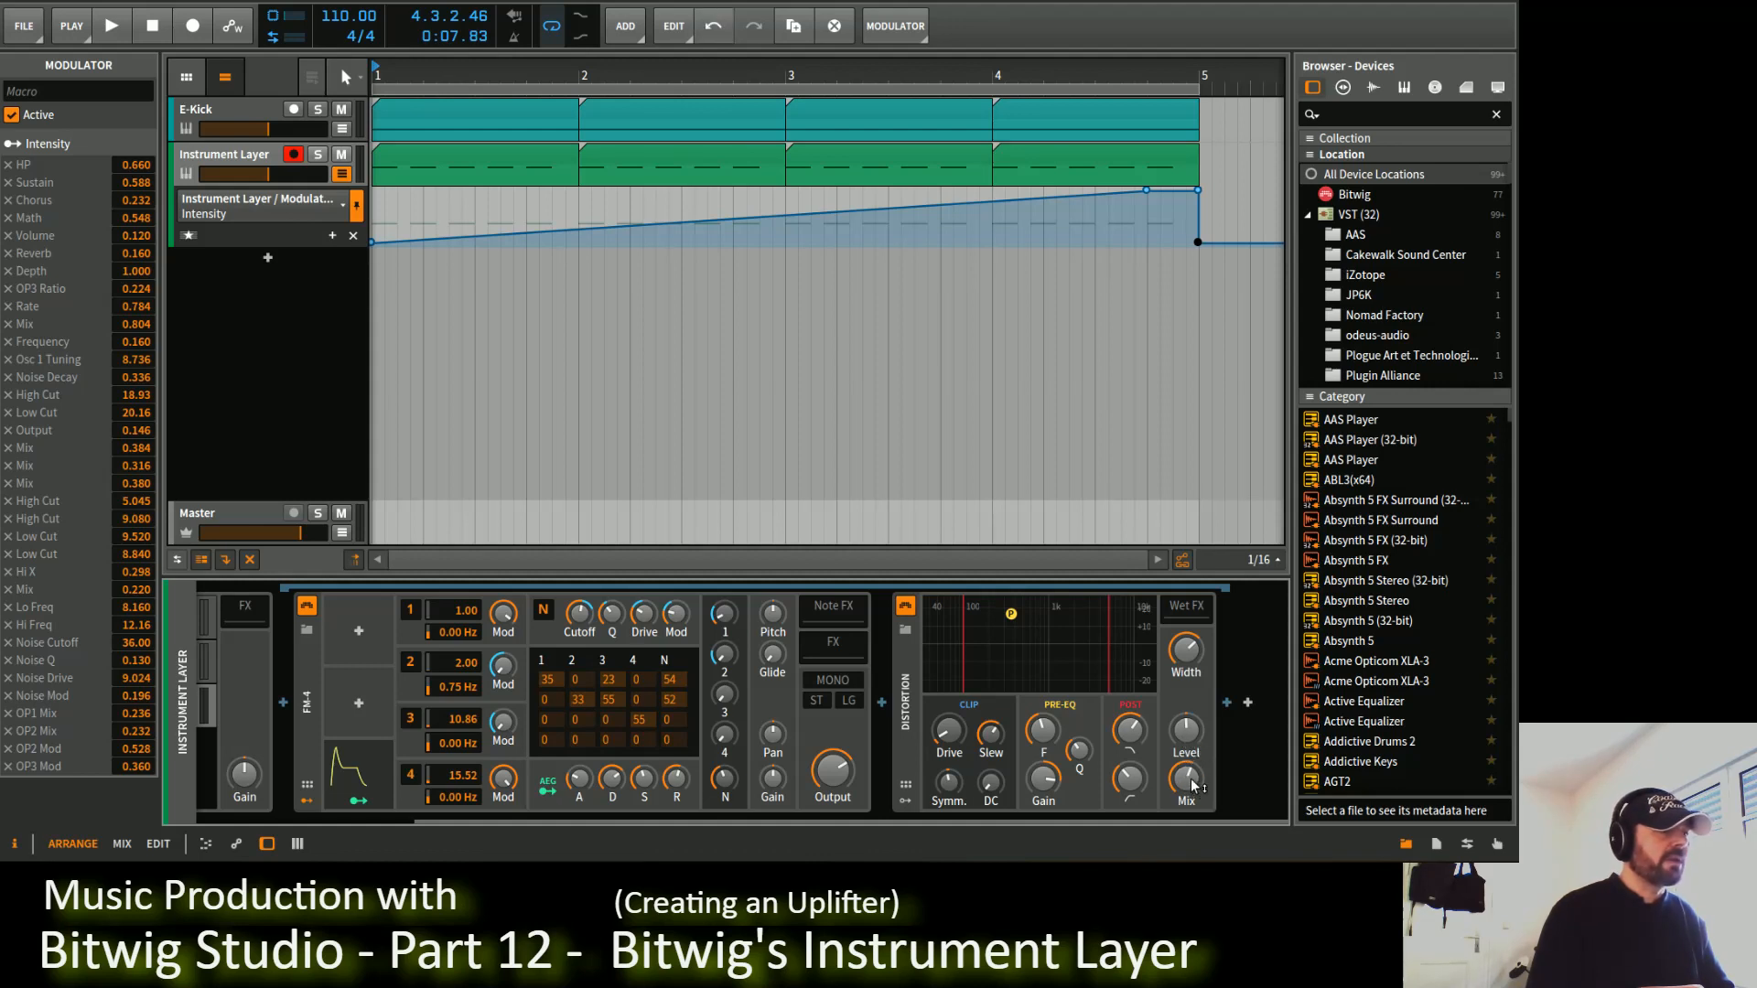
Step: Map the Intensity macro to the Distortion's Pre EQ Freq at 38.61, EQ High Cut at 20.86 and EQ Low Cut at 13.38, and audition it
{"action": "left_click", "coordinate": [222, 694]}
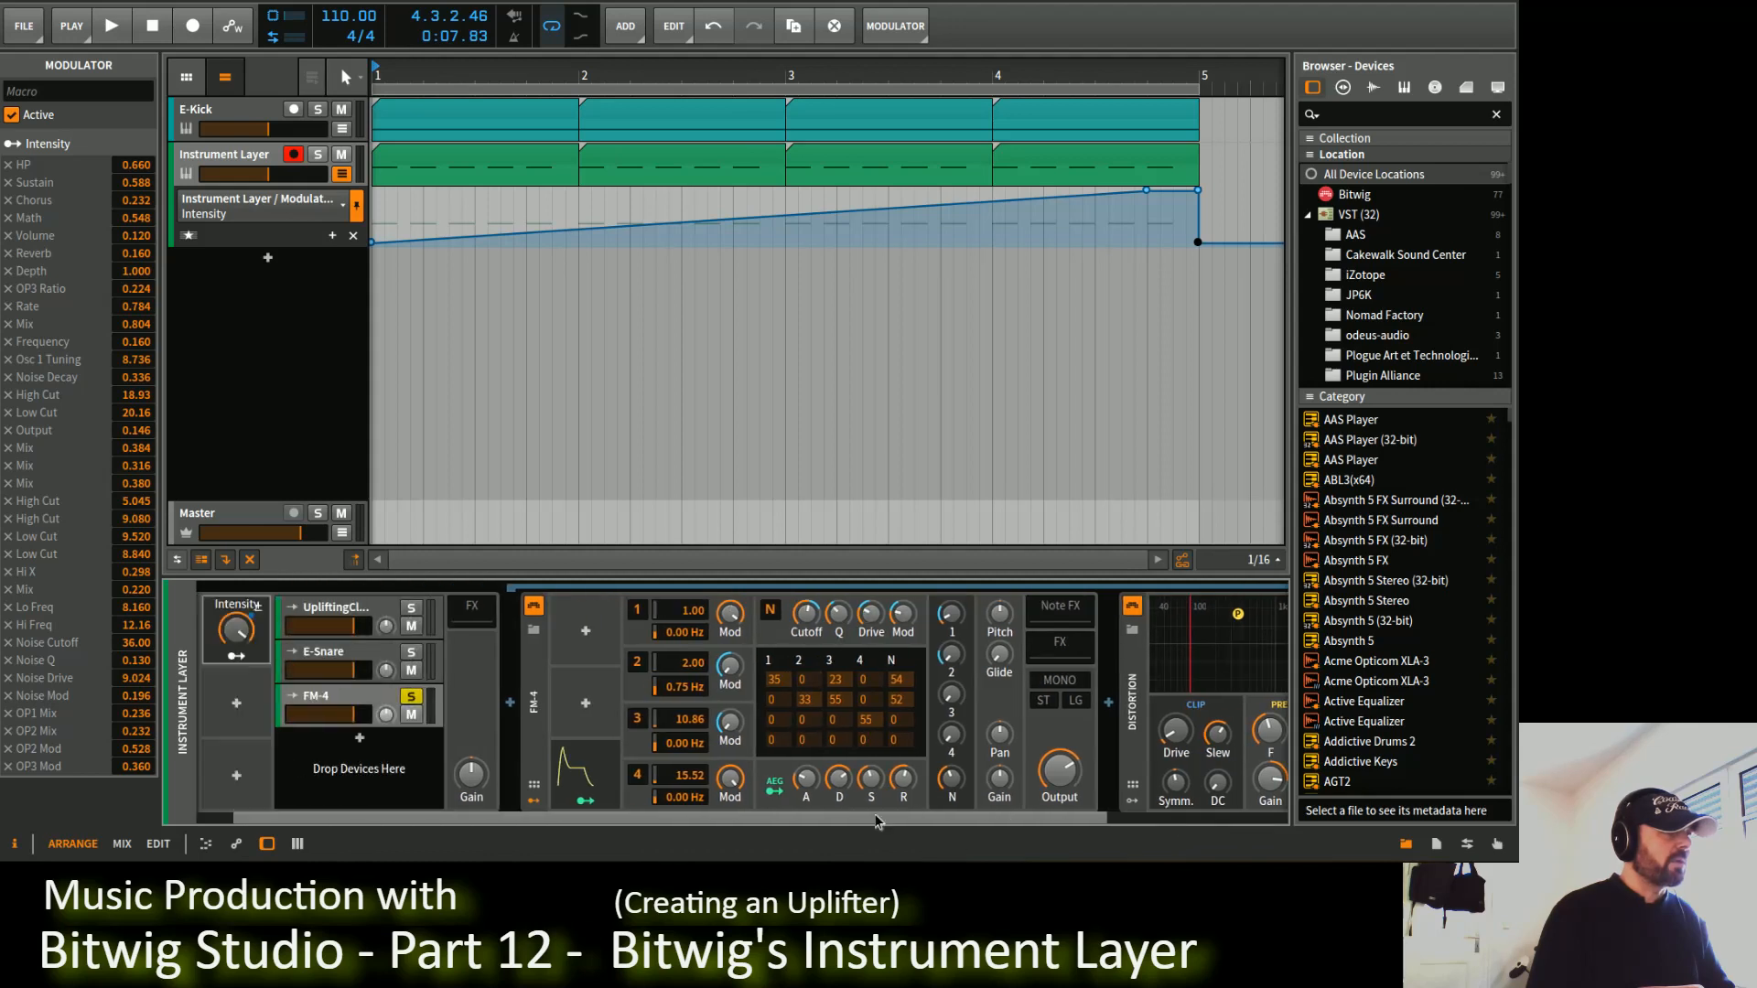
{"action": "left_click", "coordinate": [288, 657]}
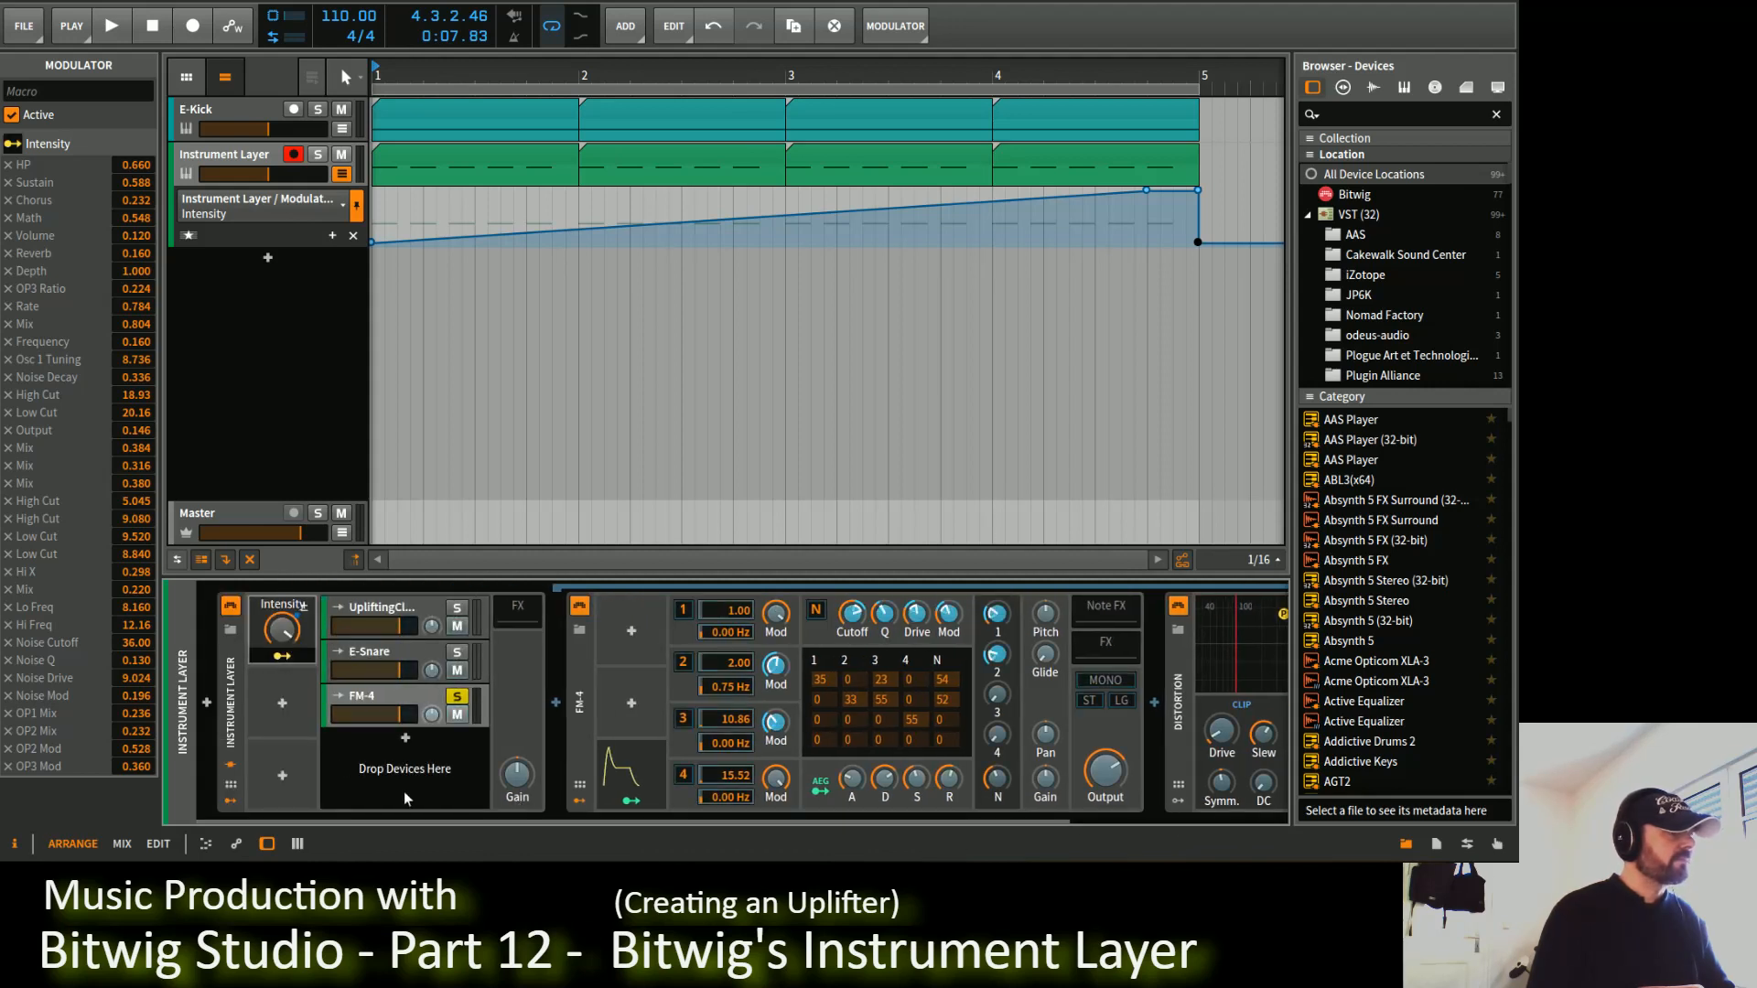
{"action": "left_click_drag", "start_coordinate": [409, 823], "coordinate": [925, 823]}
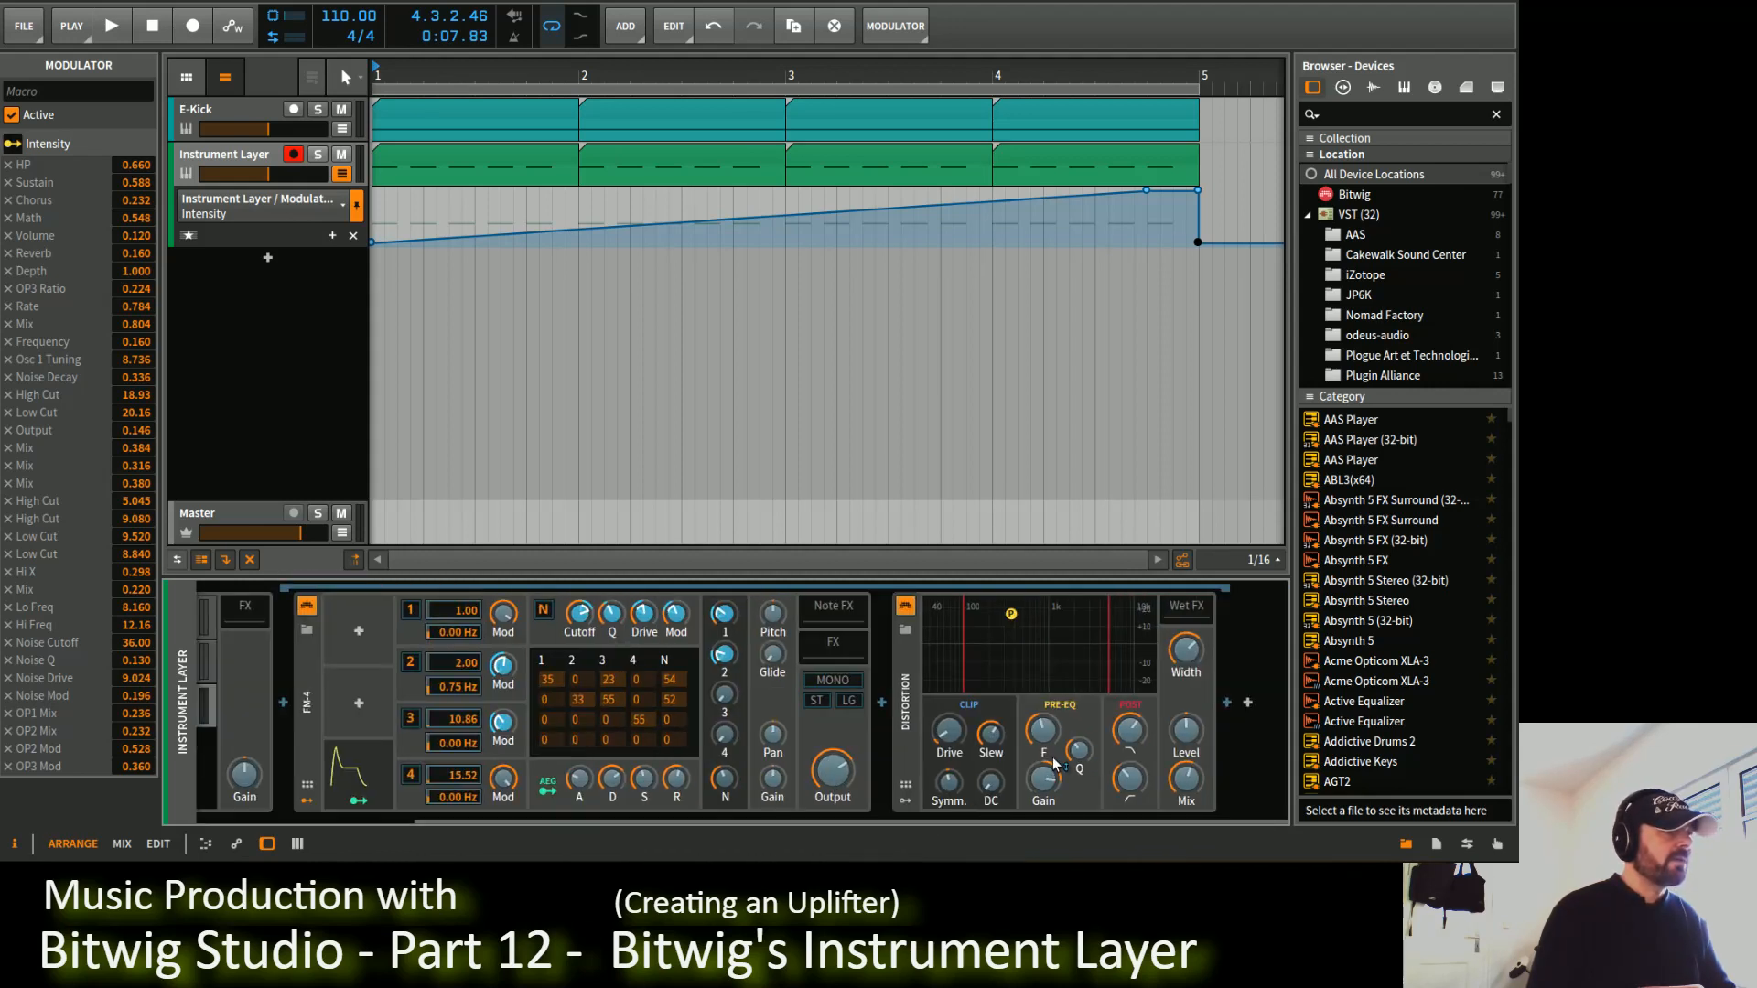
{"action": "left_click_drag", "start_coordinate": [1054, 762], "coordinate": [1055, 746]}
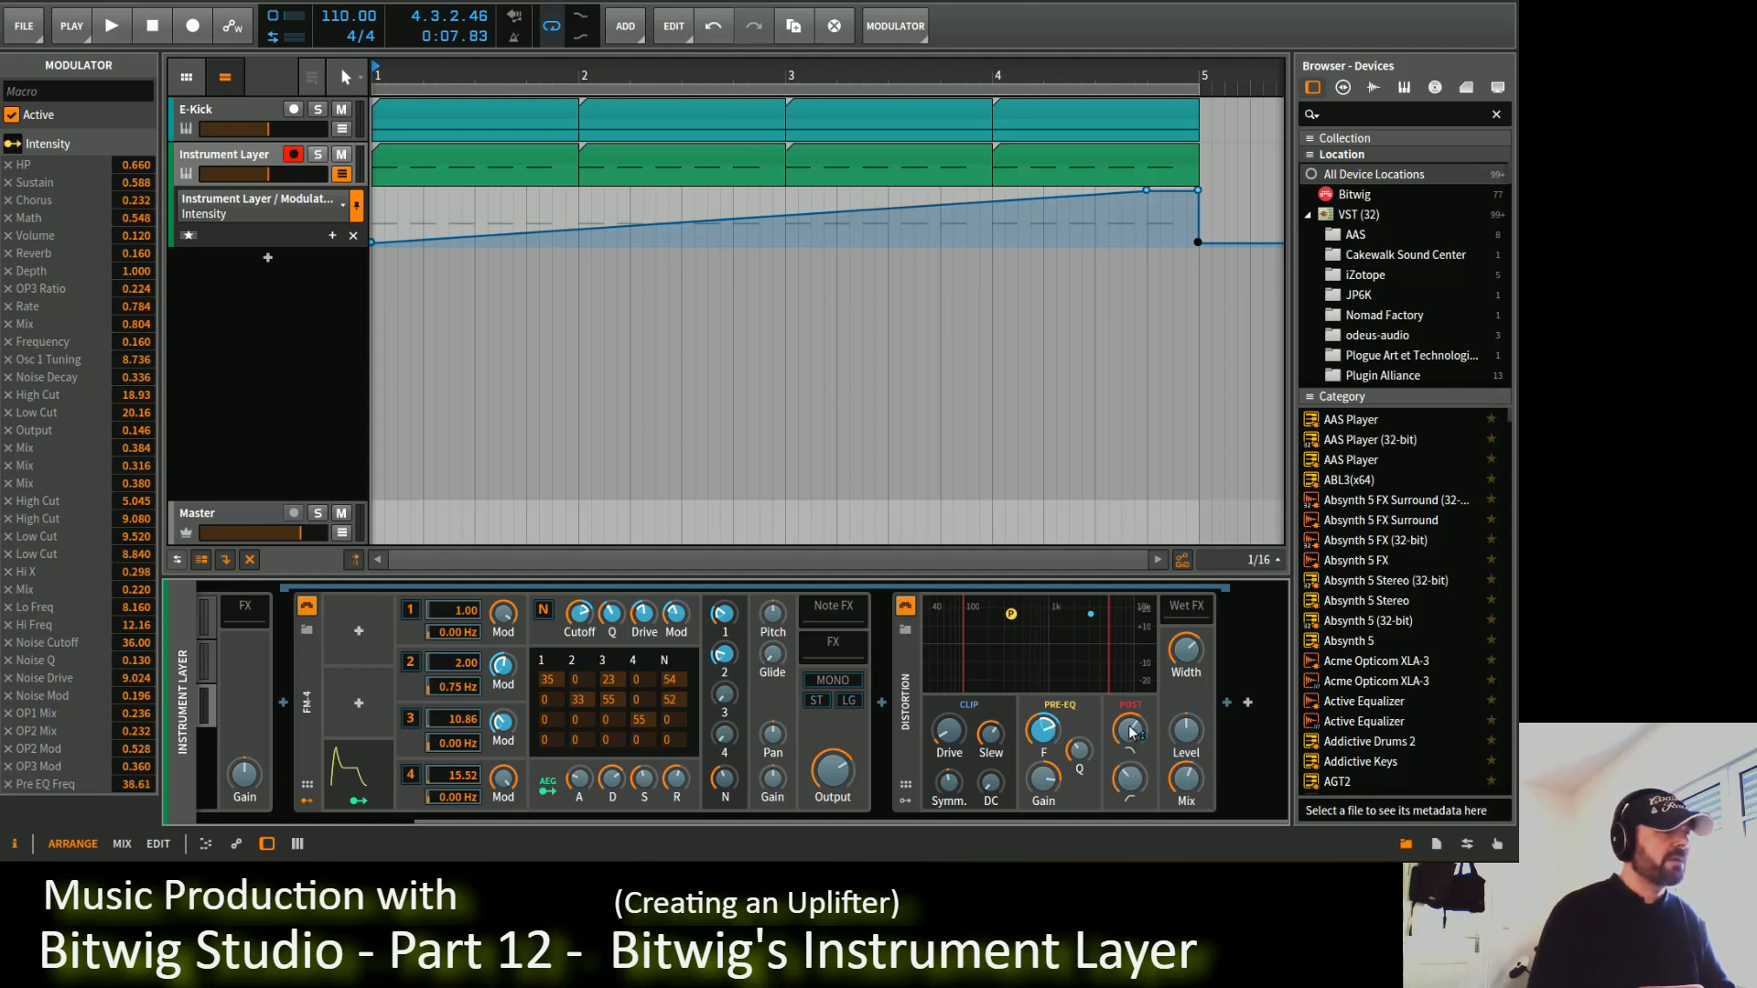
{"action": "left_click_drag", "start_coordinate": [1133, 739], "coordinate": [1135, 793]}
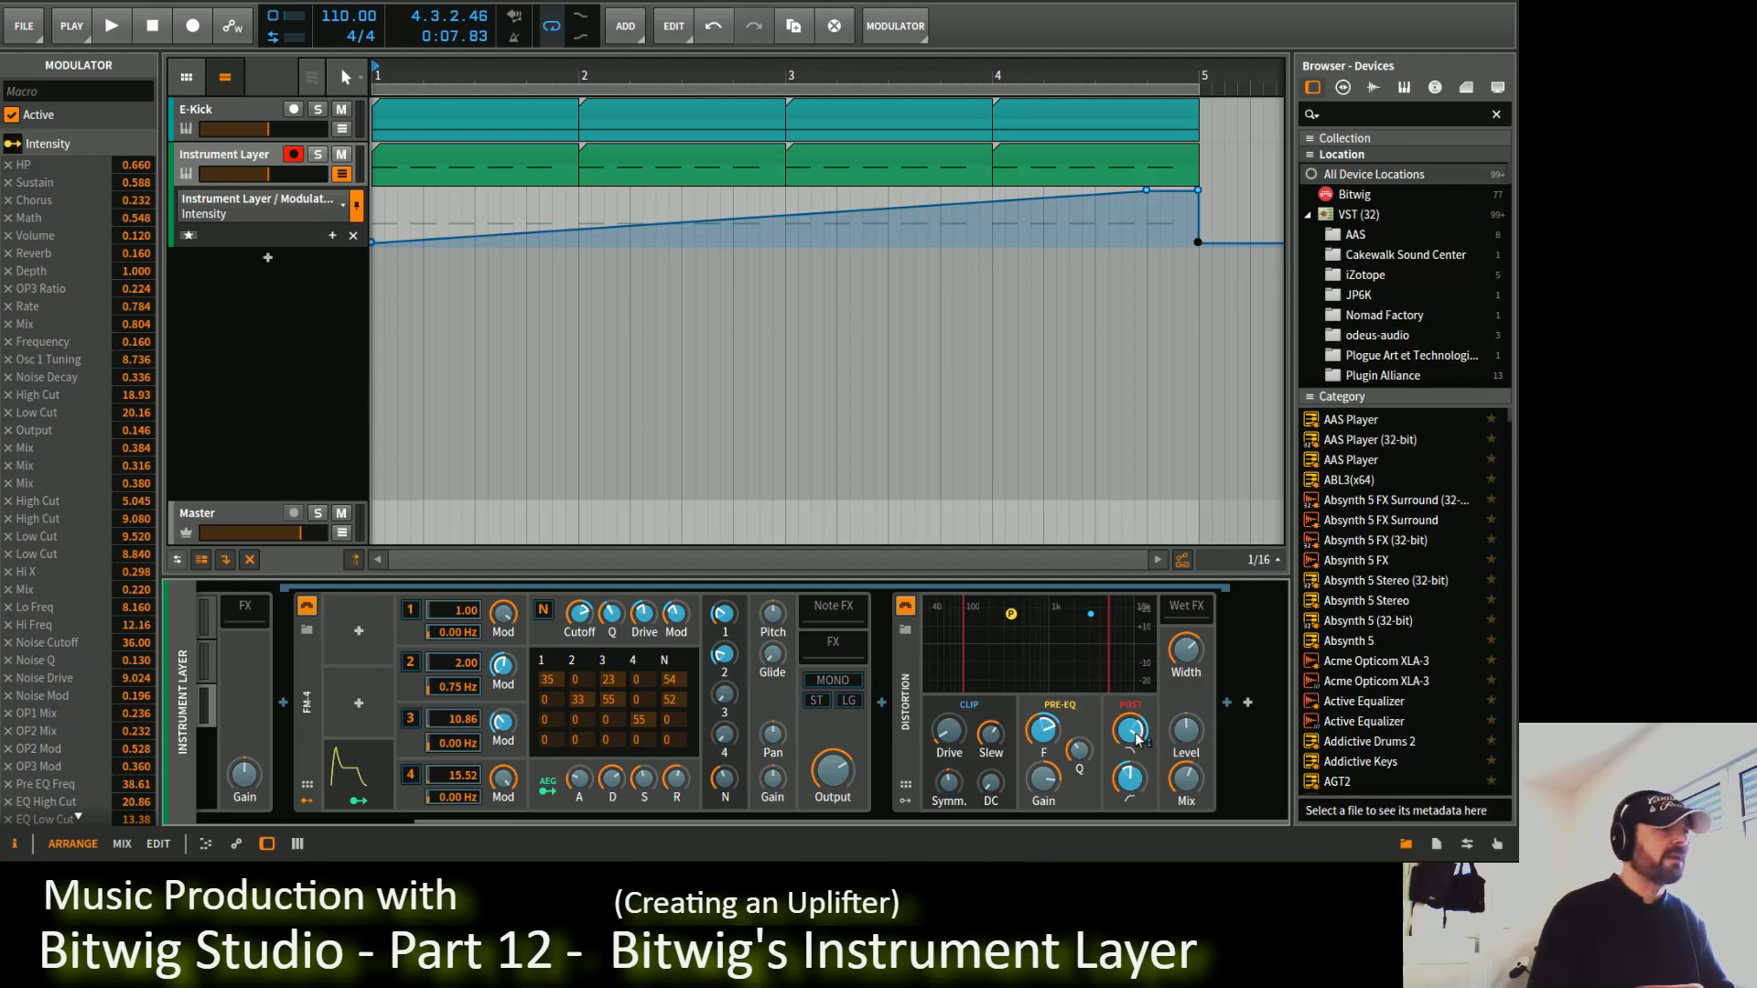
{"action": "left_click_drag", "start_coordinate": [1193, 797], "coordinate": [743, 833]}
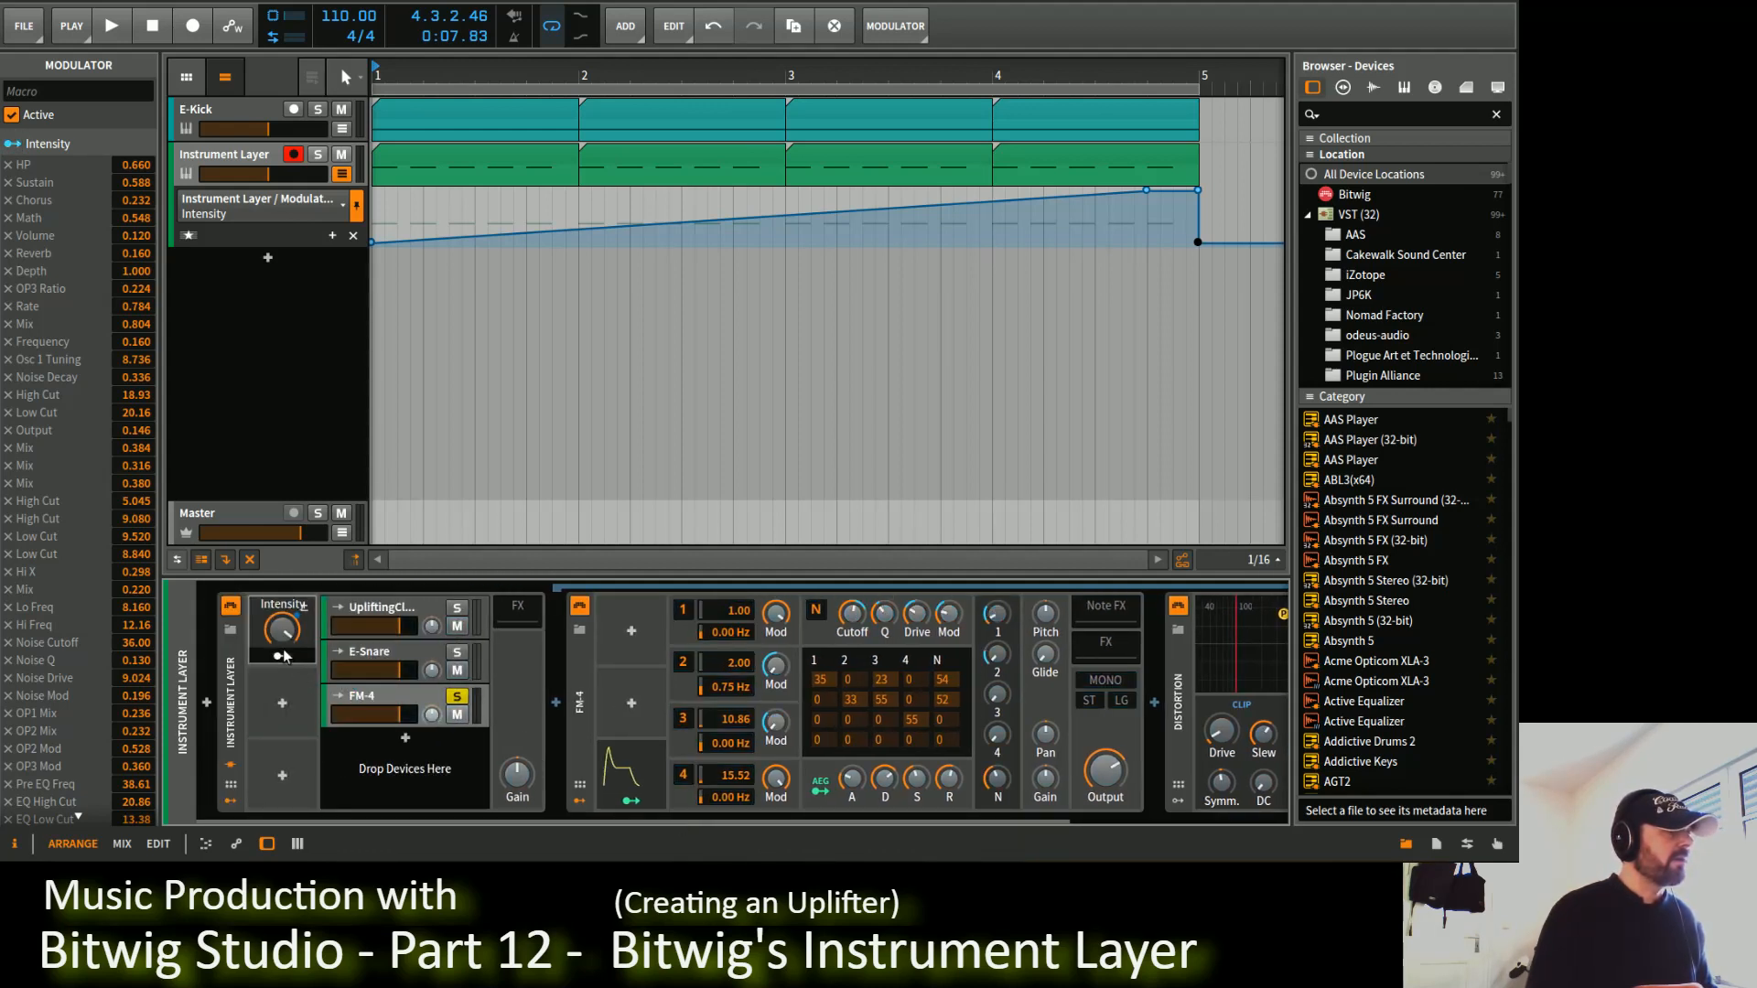
{"action": "key", "text": "space"}
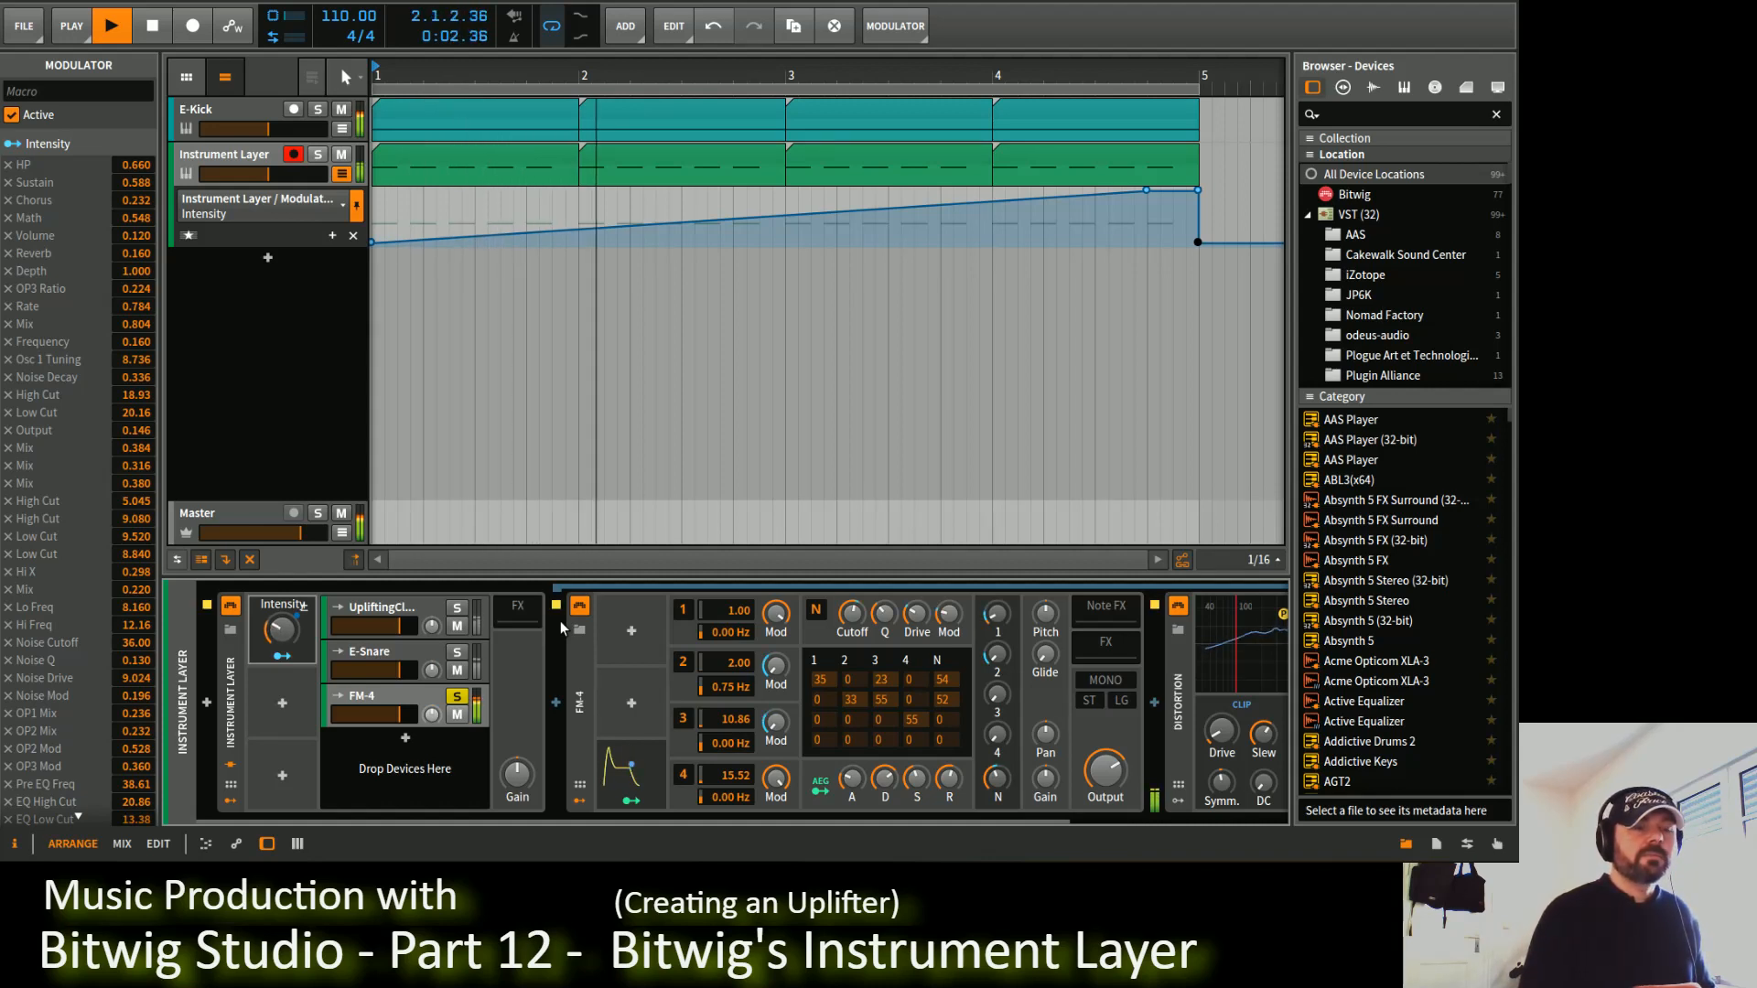
{"action": "scroll", "coordinate": [667, 816], "scroll_direction": "right", "scroll_amount": 3}
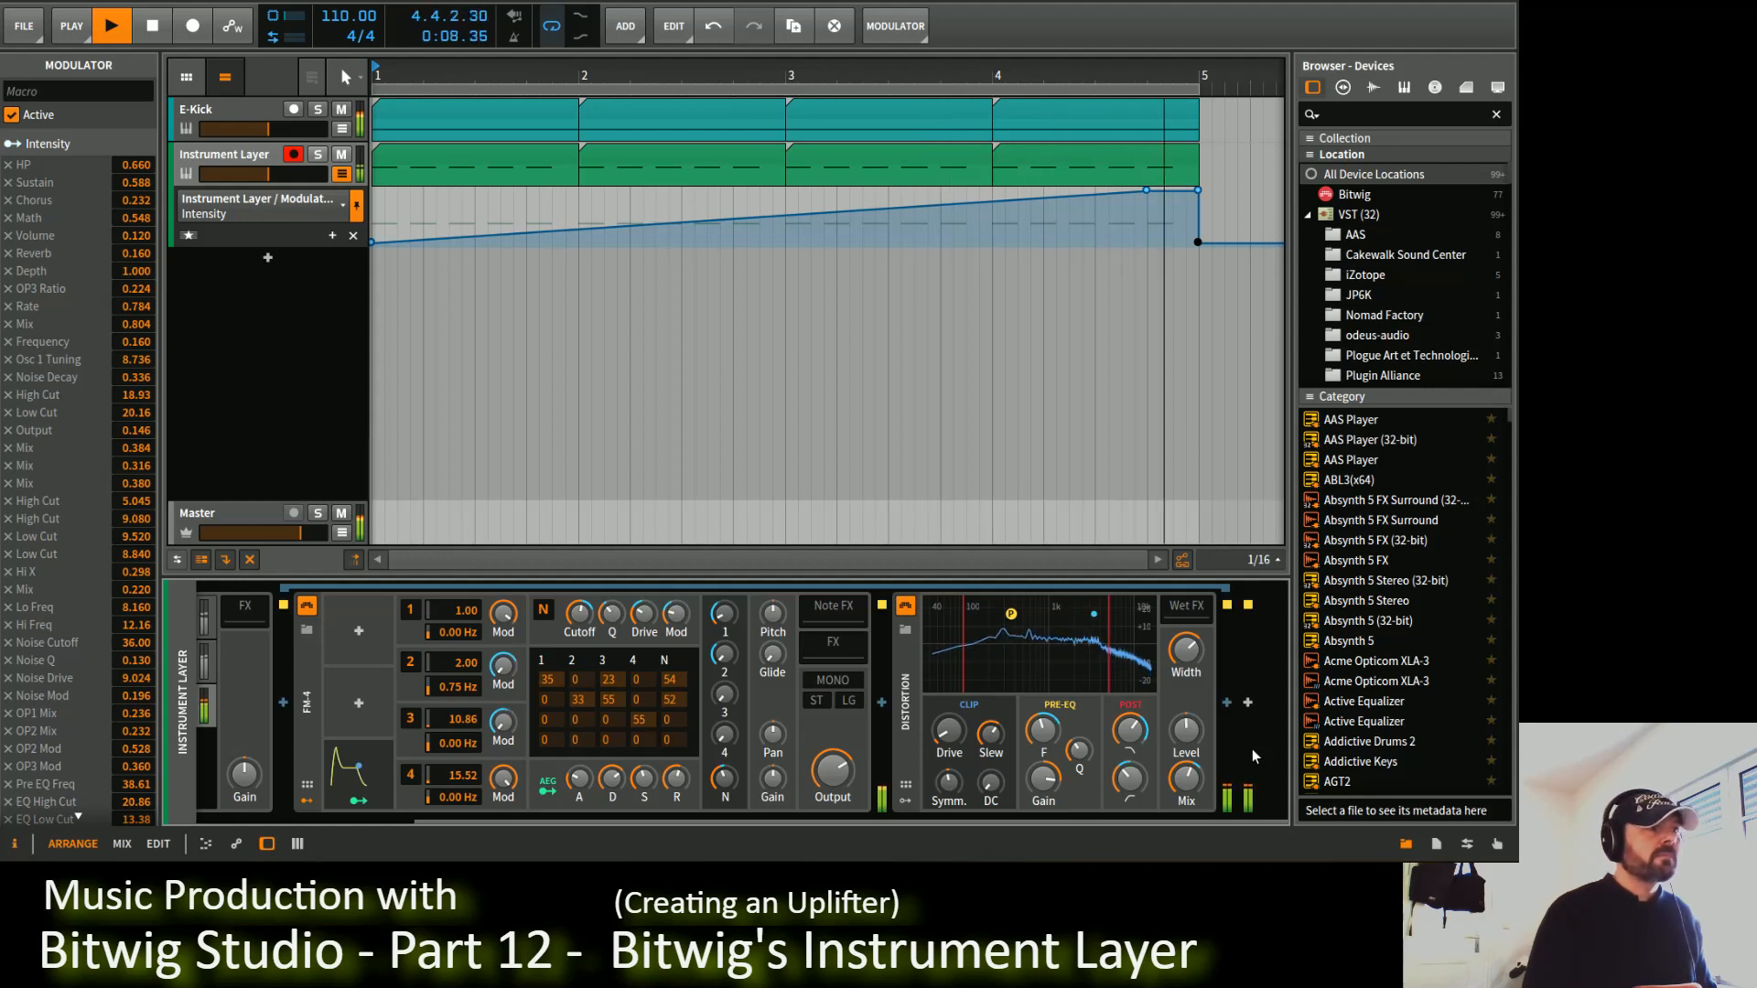
{"action": "key", "text": "space"}
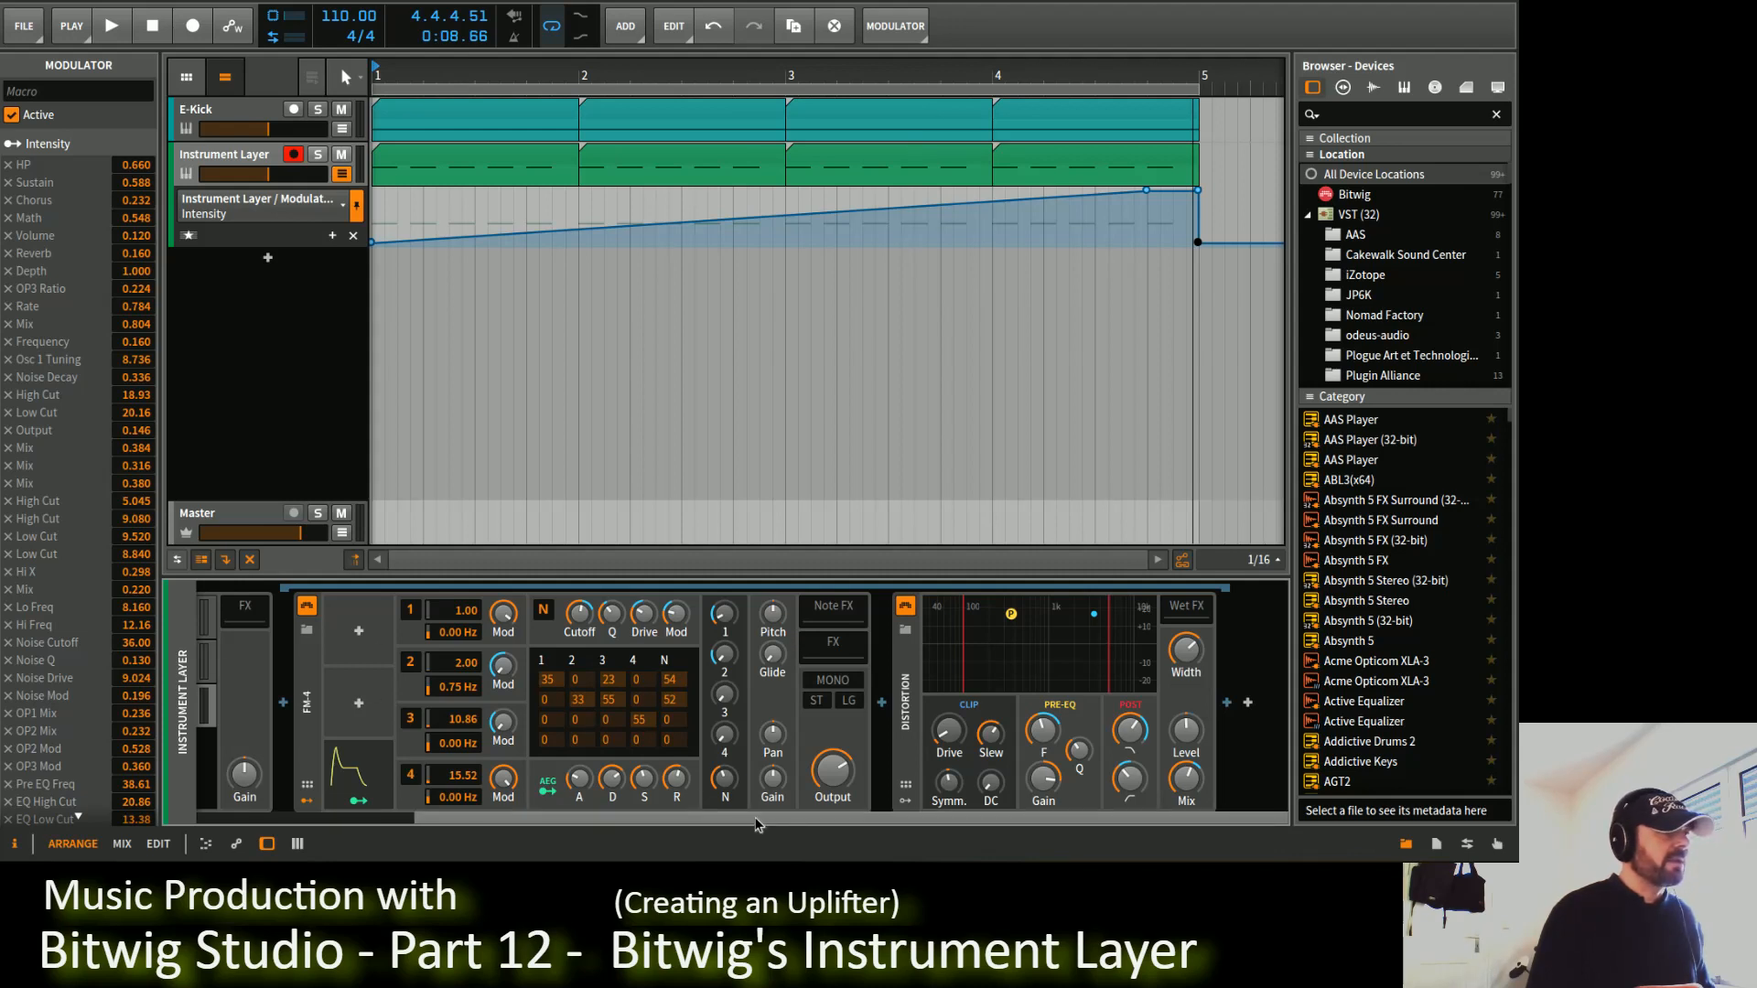
Step: Insert Bitwig's EQ-2 audio effect directly after the Distortion in the FM-4 layer
{"action": "left_click", "coordinate": [1227, 703]}
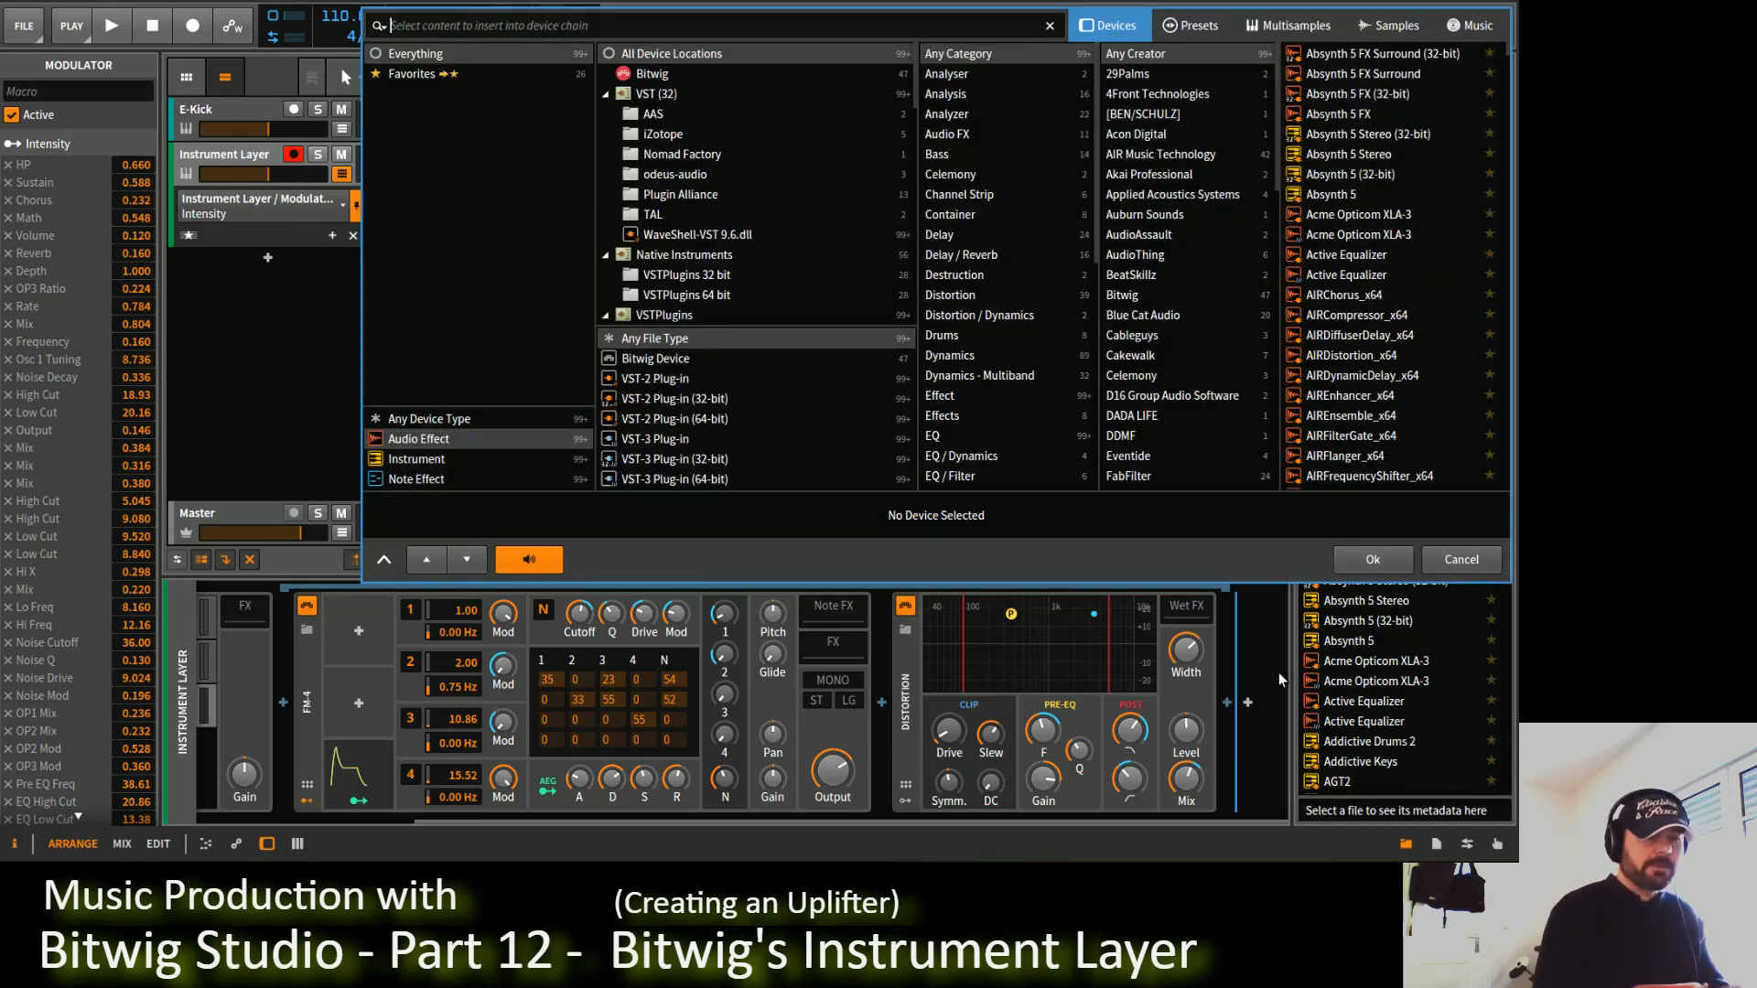
{"action": "type", "text": "eq"}
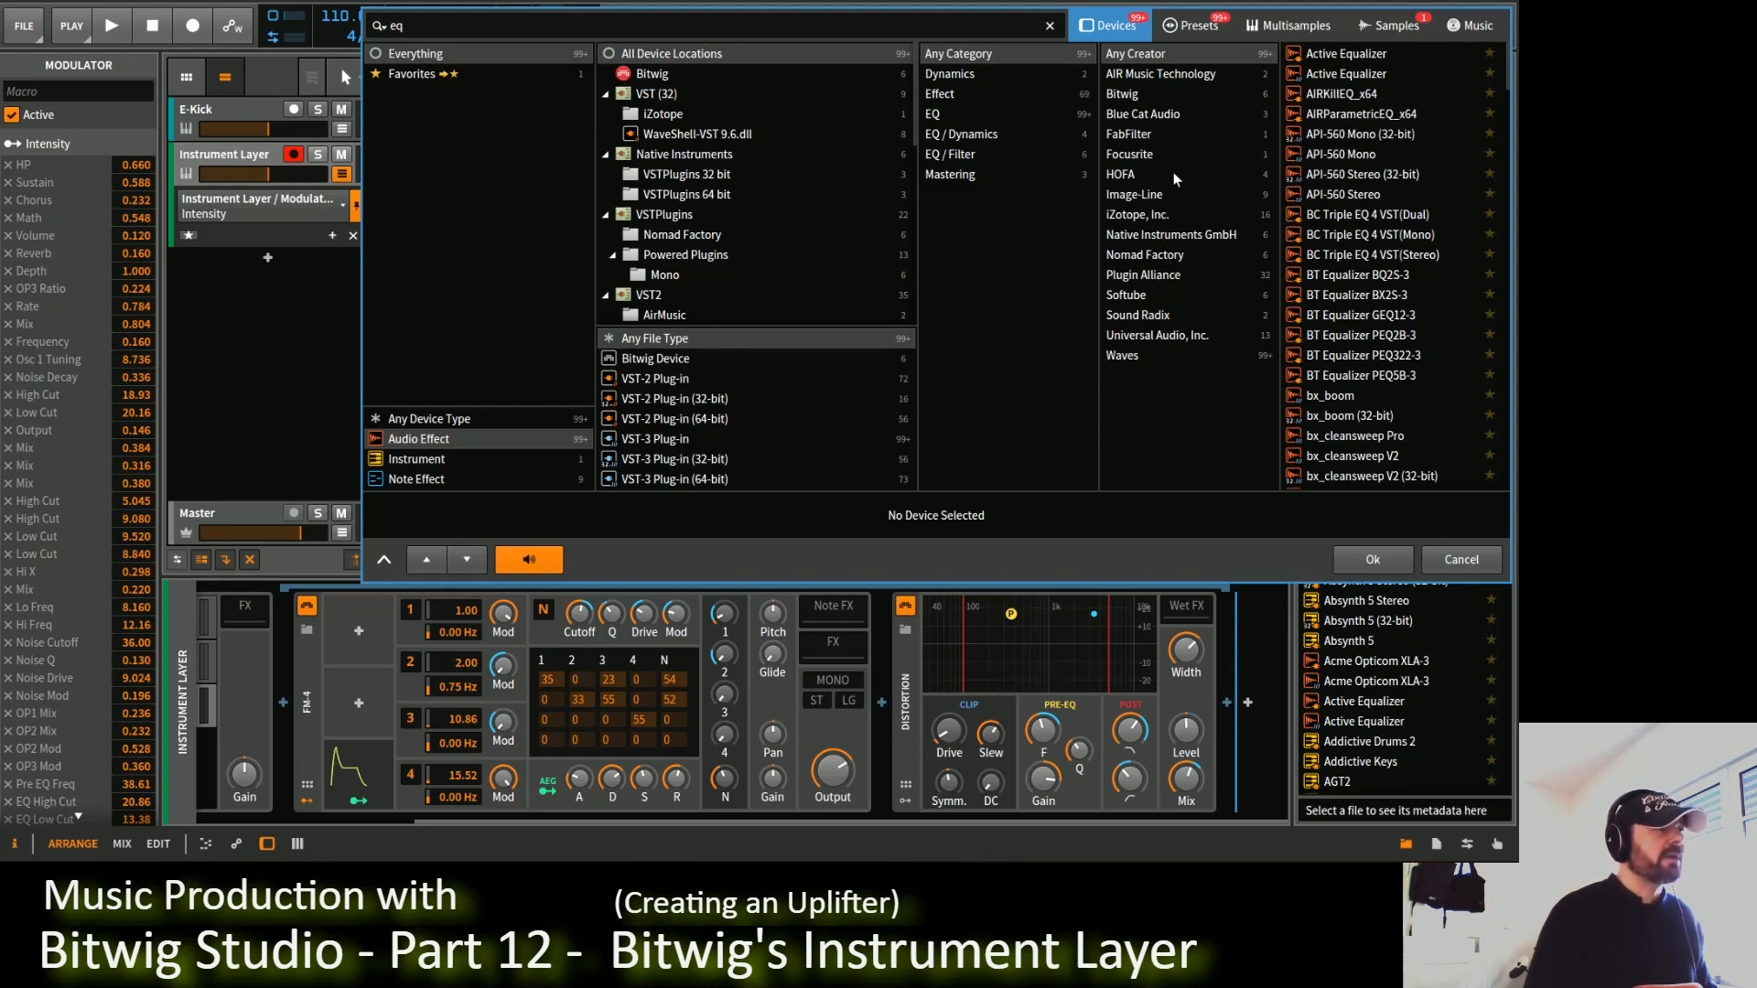
{"action": "left_click", "coordinate": [1151, 97]}
{"action": "double_click", "coordinate": [1324, 57]}
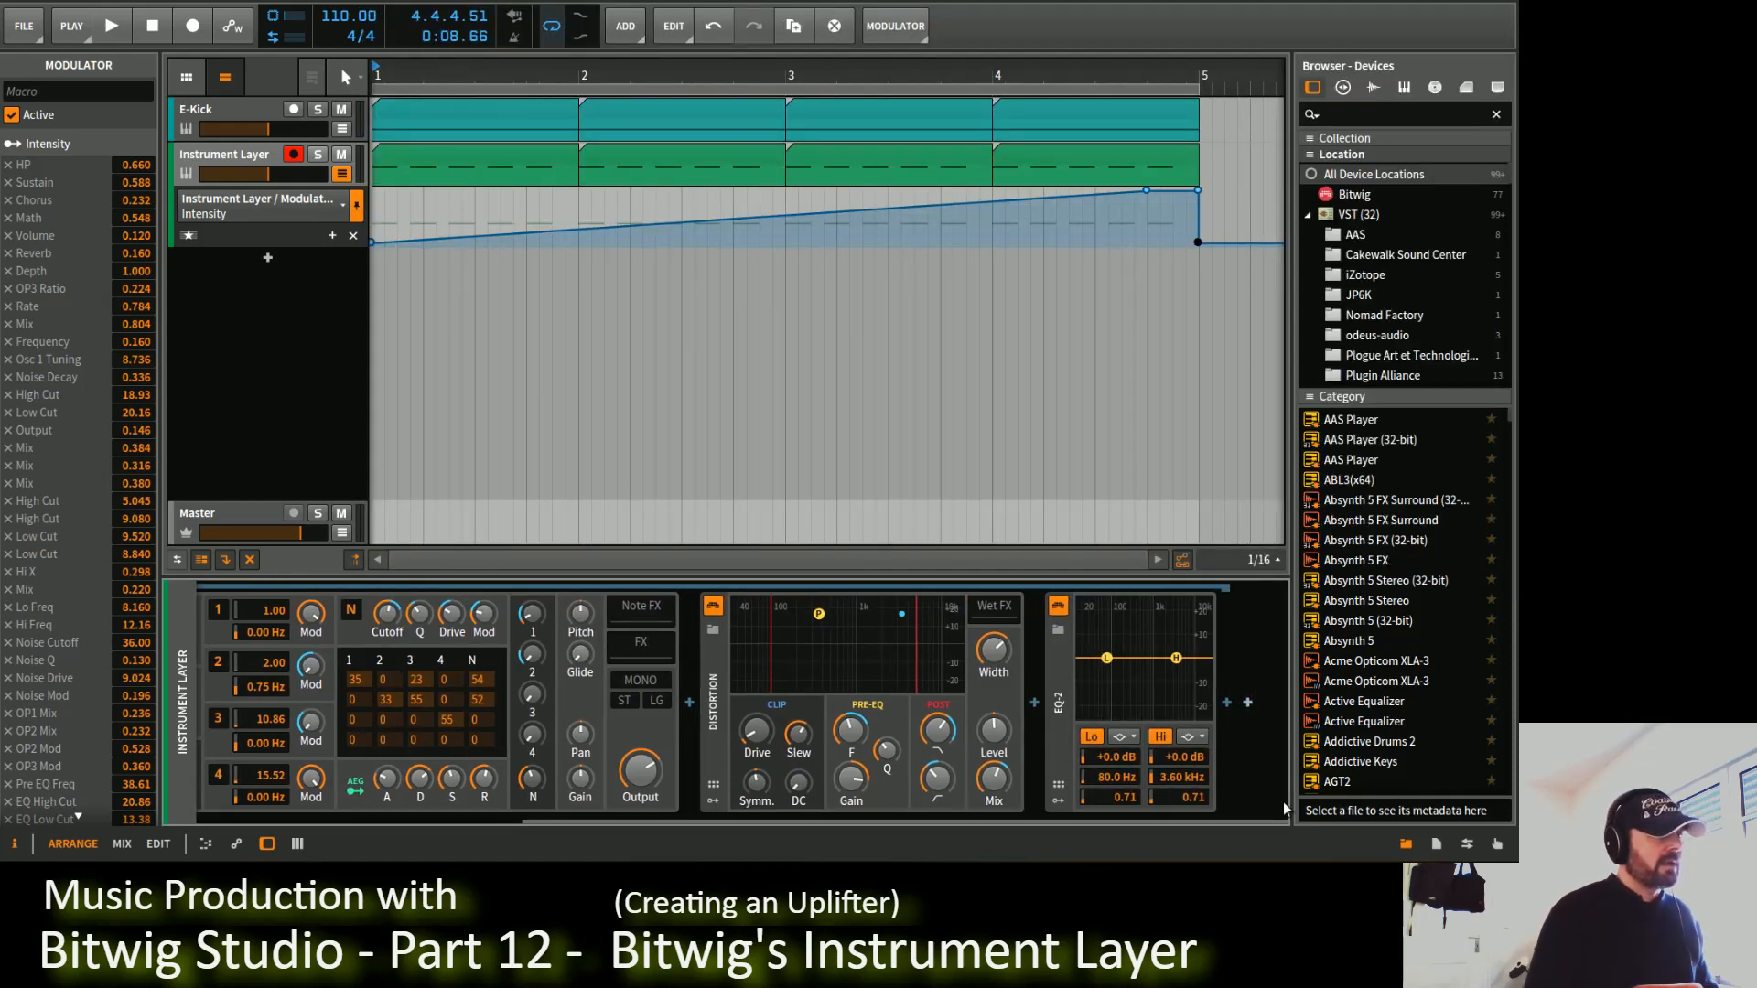
Step: Set EQ-2's high band to a high shelf at 5.62 kHz and -1.8 dB, and switch the low band to a high-pass filter
{"action": "left_click", "coordinate": [1203, 740]}
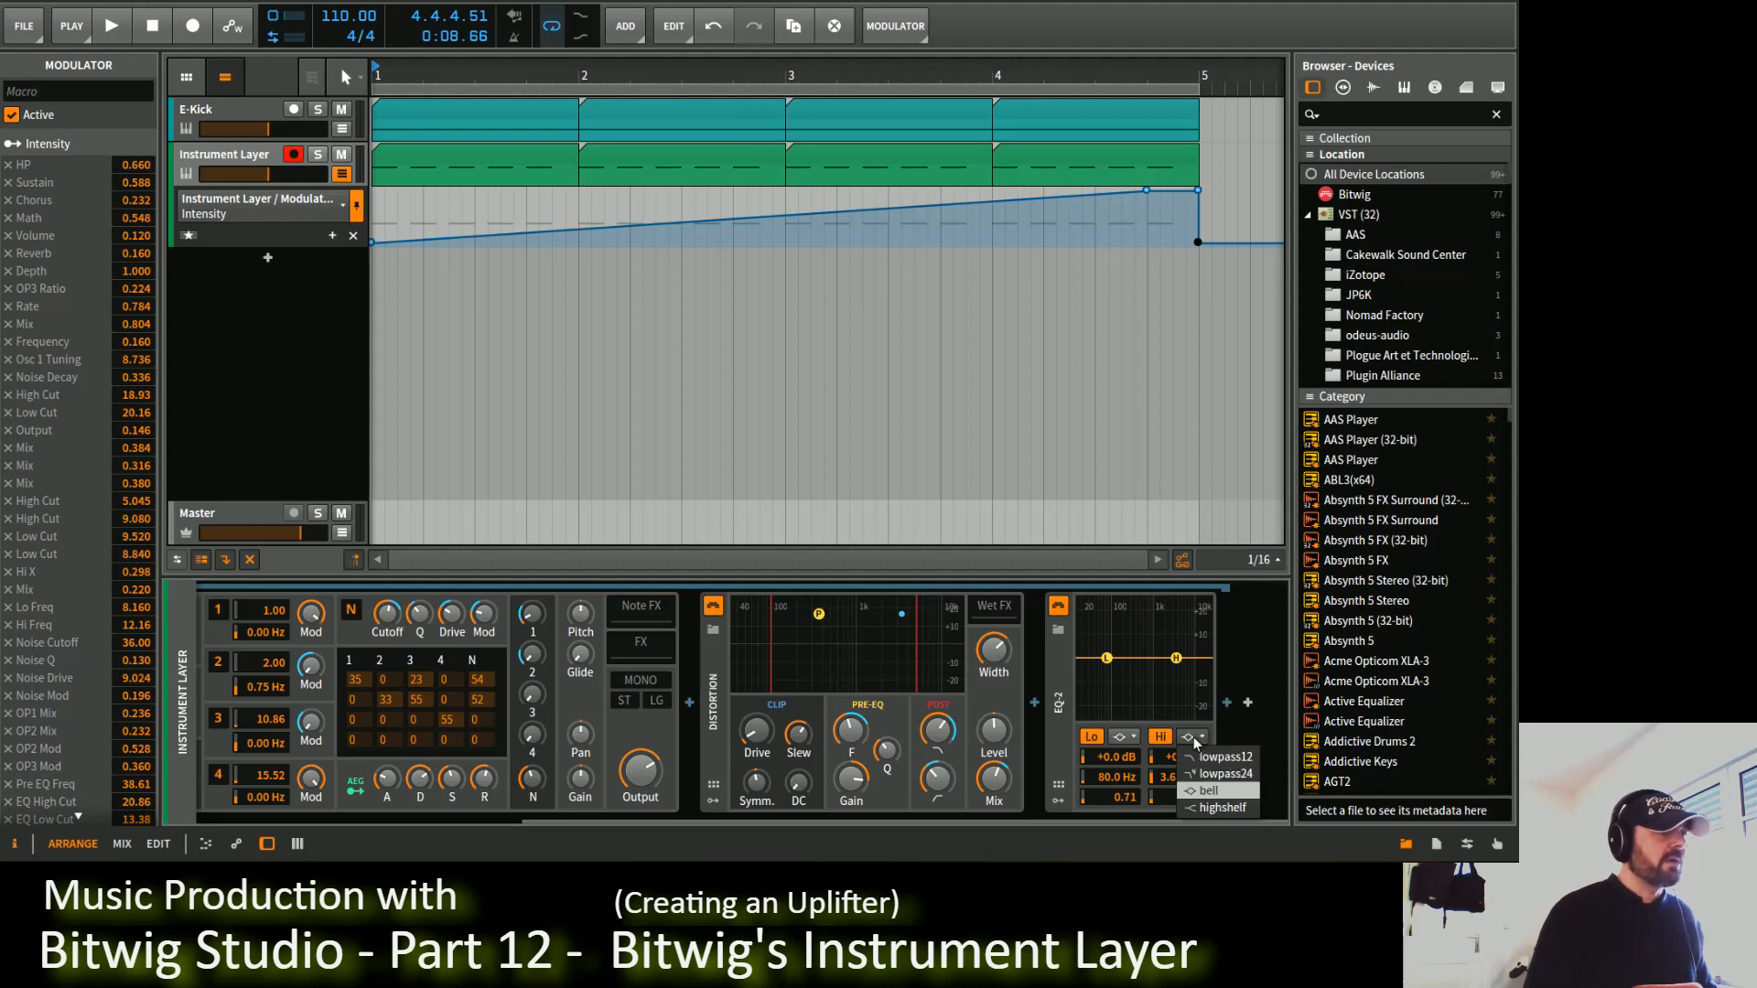
{"action": "left_click", "coordinate": [1217, 803]}
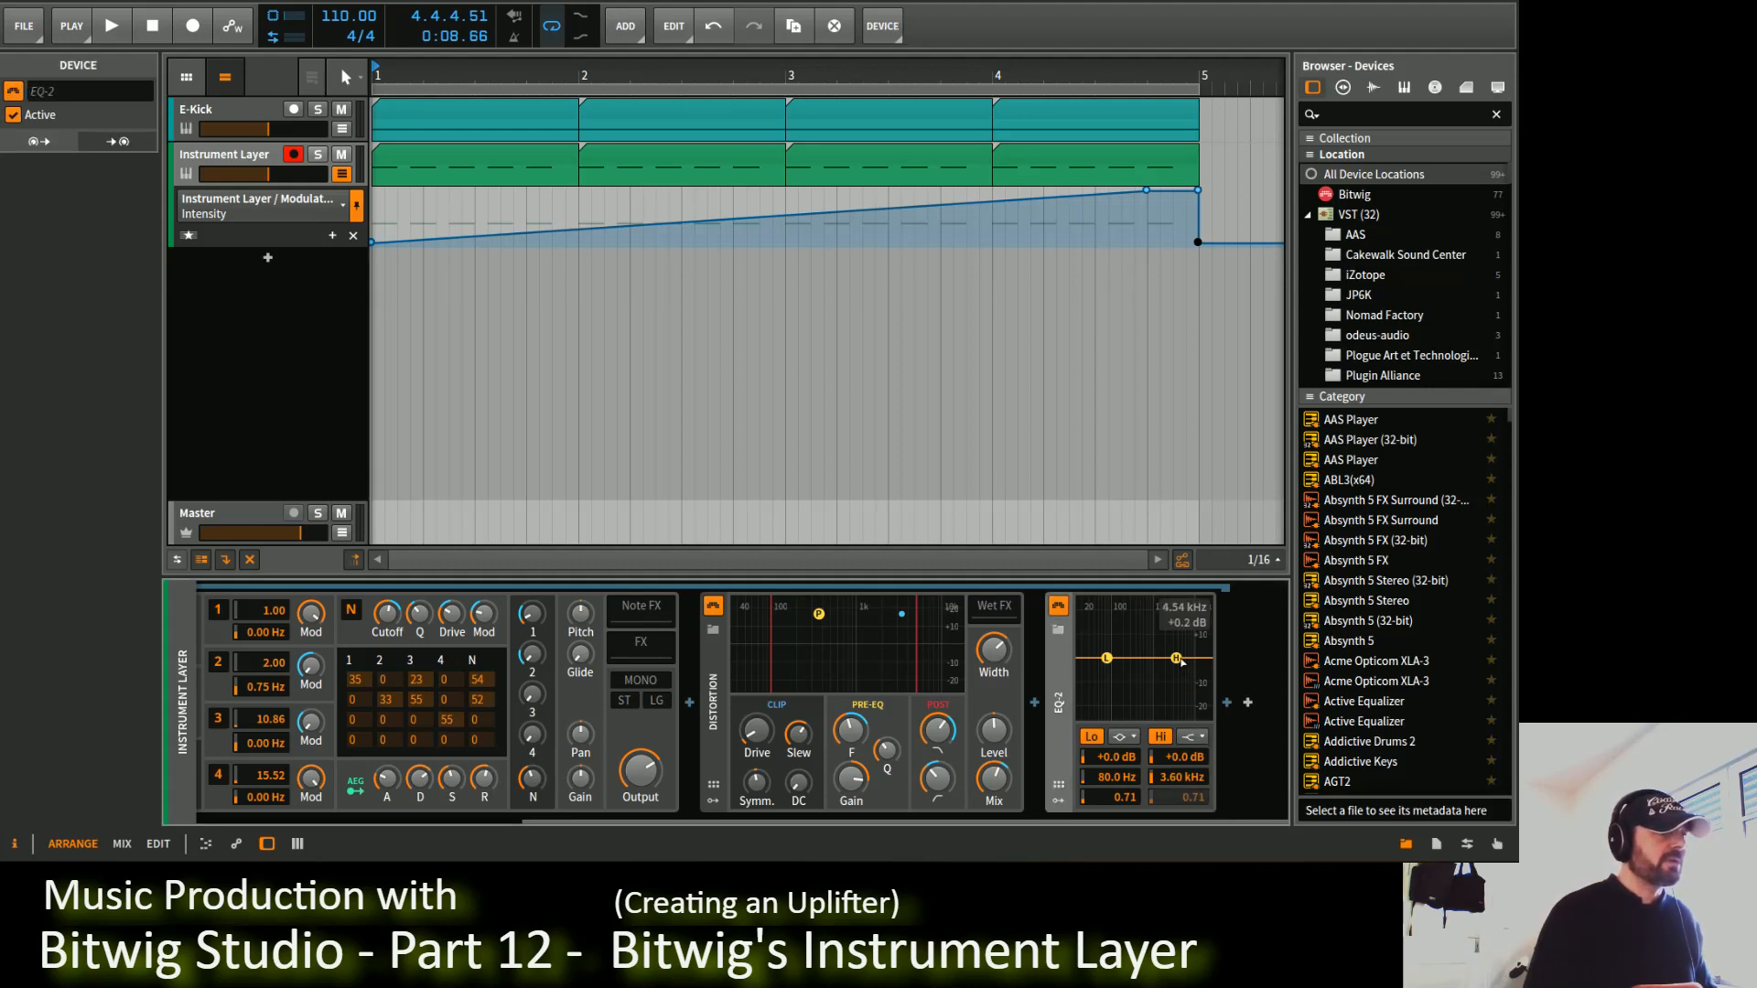
{"action": "left_click_drag", "start_coordinate": [1178, 661], "coordinate": [1185, 662]}
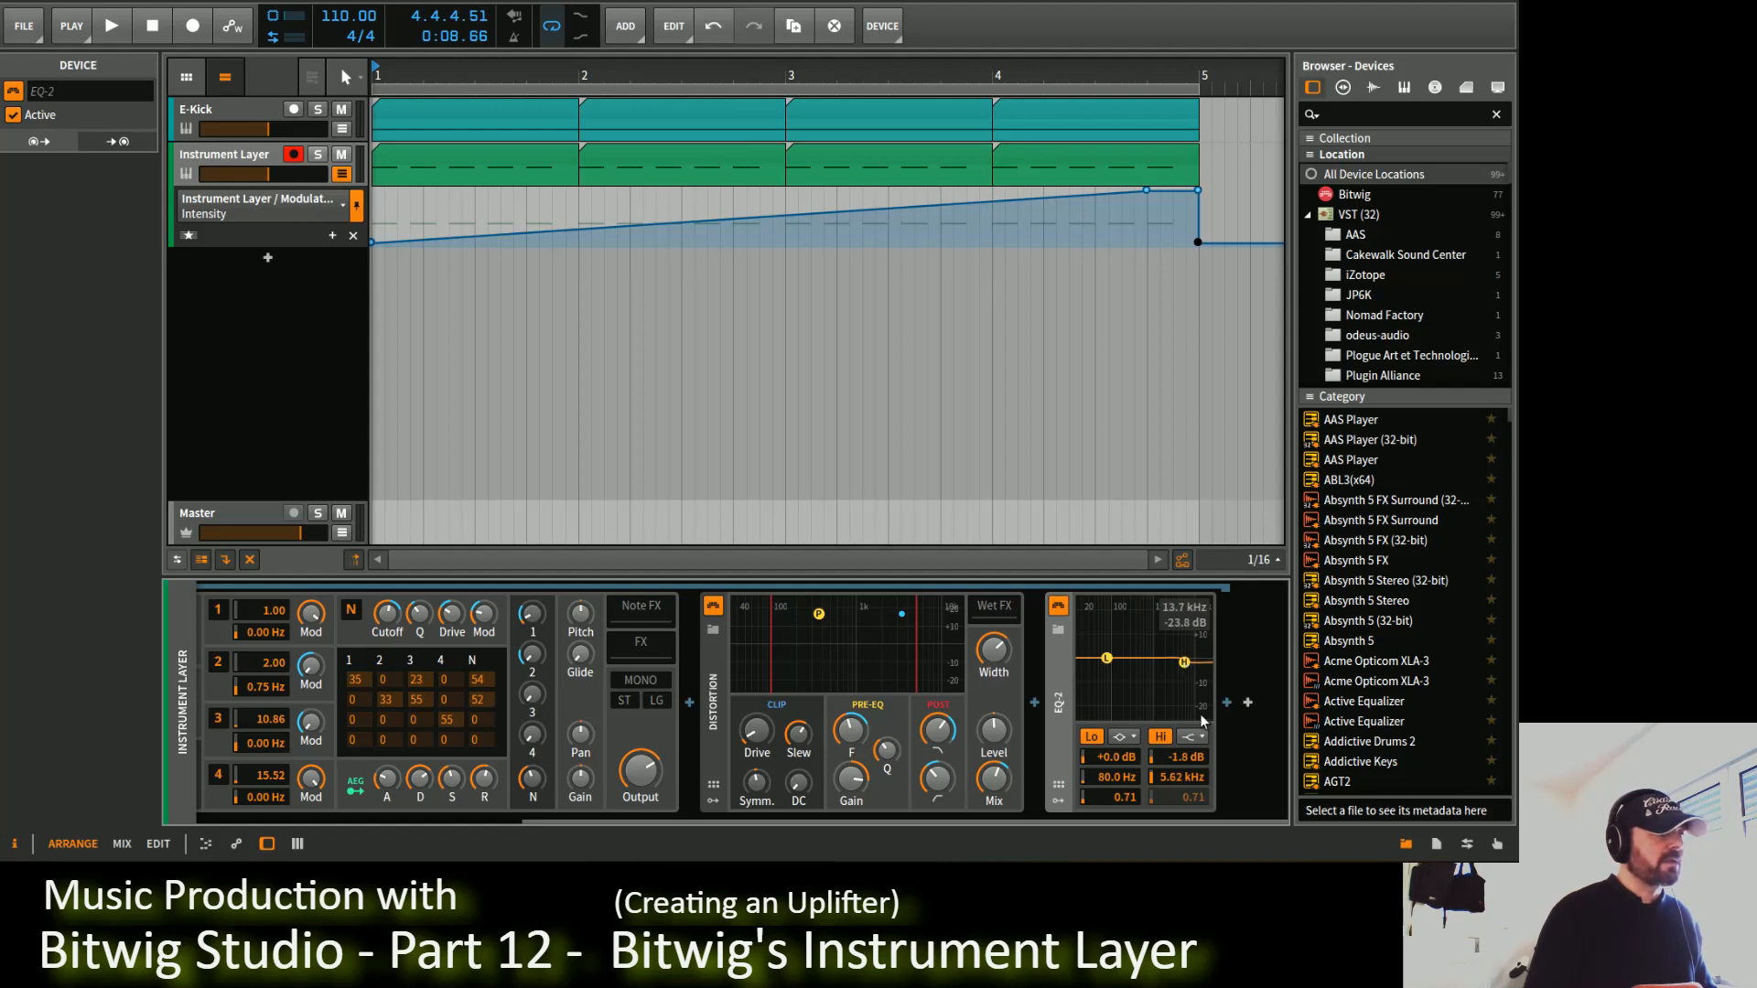
{"action": "left_click", "coordinate": [1126, 736]}
{"action": "left_click", "coordinate": [1164, 765]}
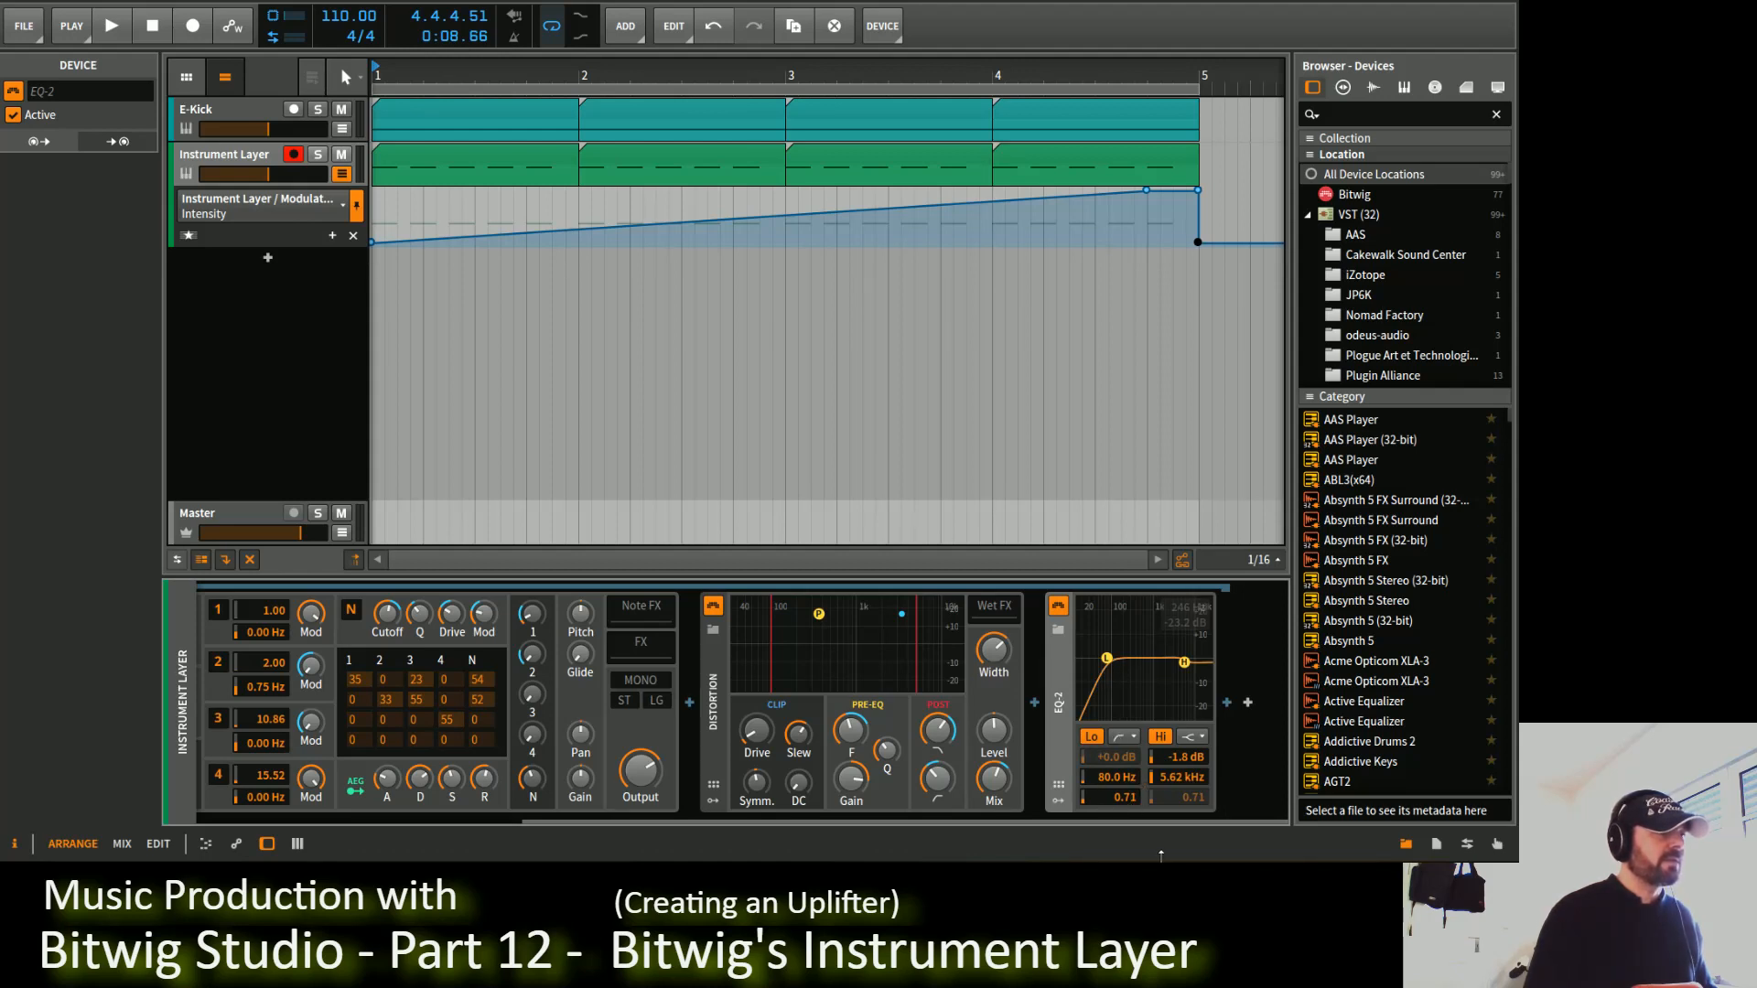
Step: Map the Intensity macro to EQ-2's low-band frequency, raising it, and to its Hi Gain at about +5.44
{"action": "left_click_drag", "start_coordinate": [1131, 819], "coordinate": [595, 809]}
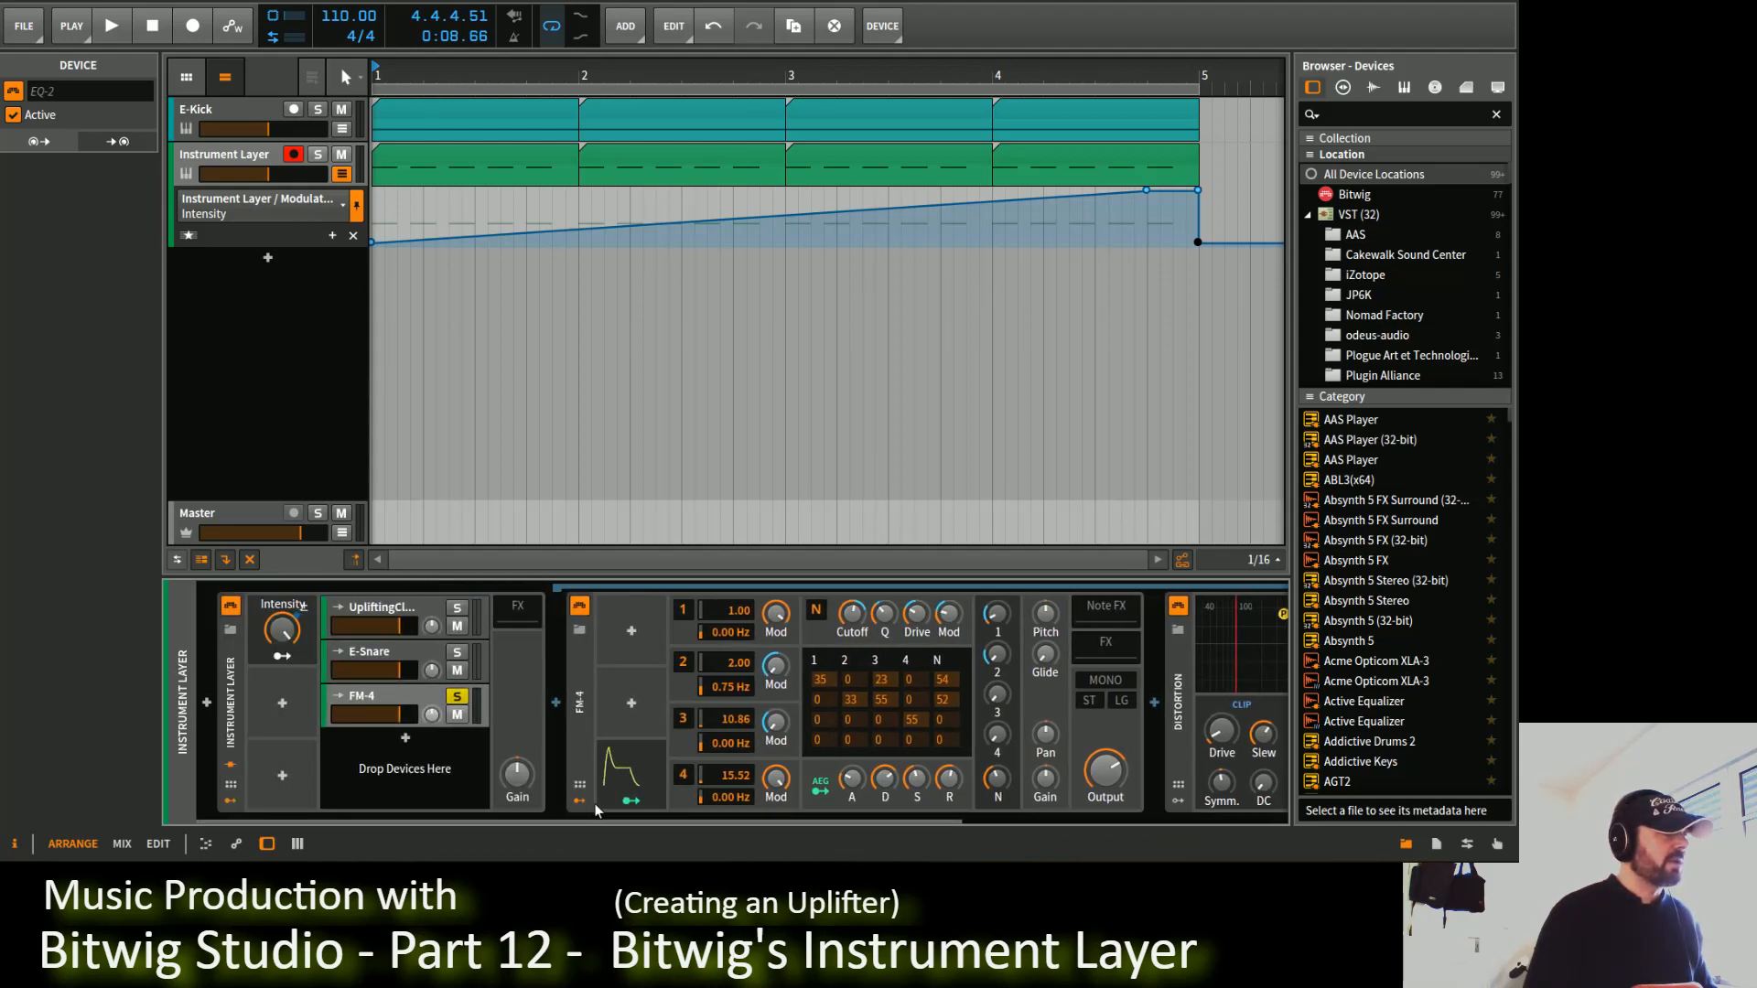
{"action": "left_click", "coordinate": [289, 655]}
{"action": "left_click_drag", "start_coordinate": [513, 820], "coordinate": [1111, 747]}
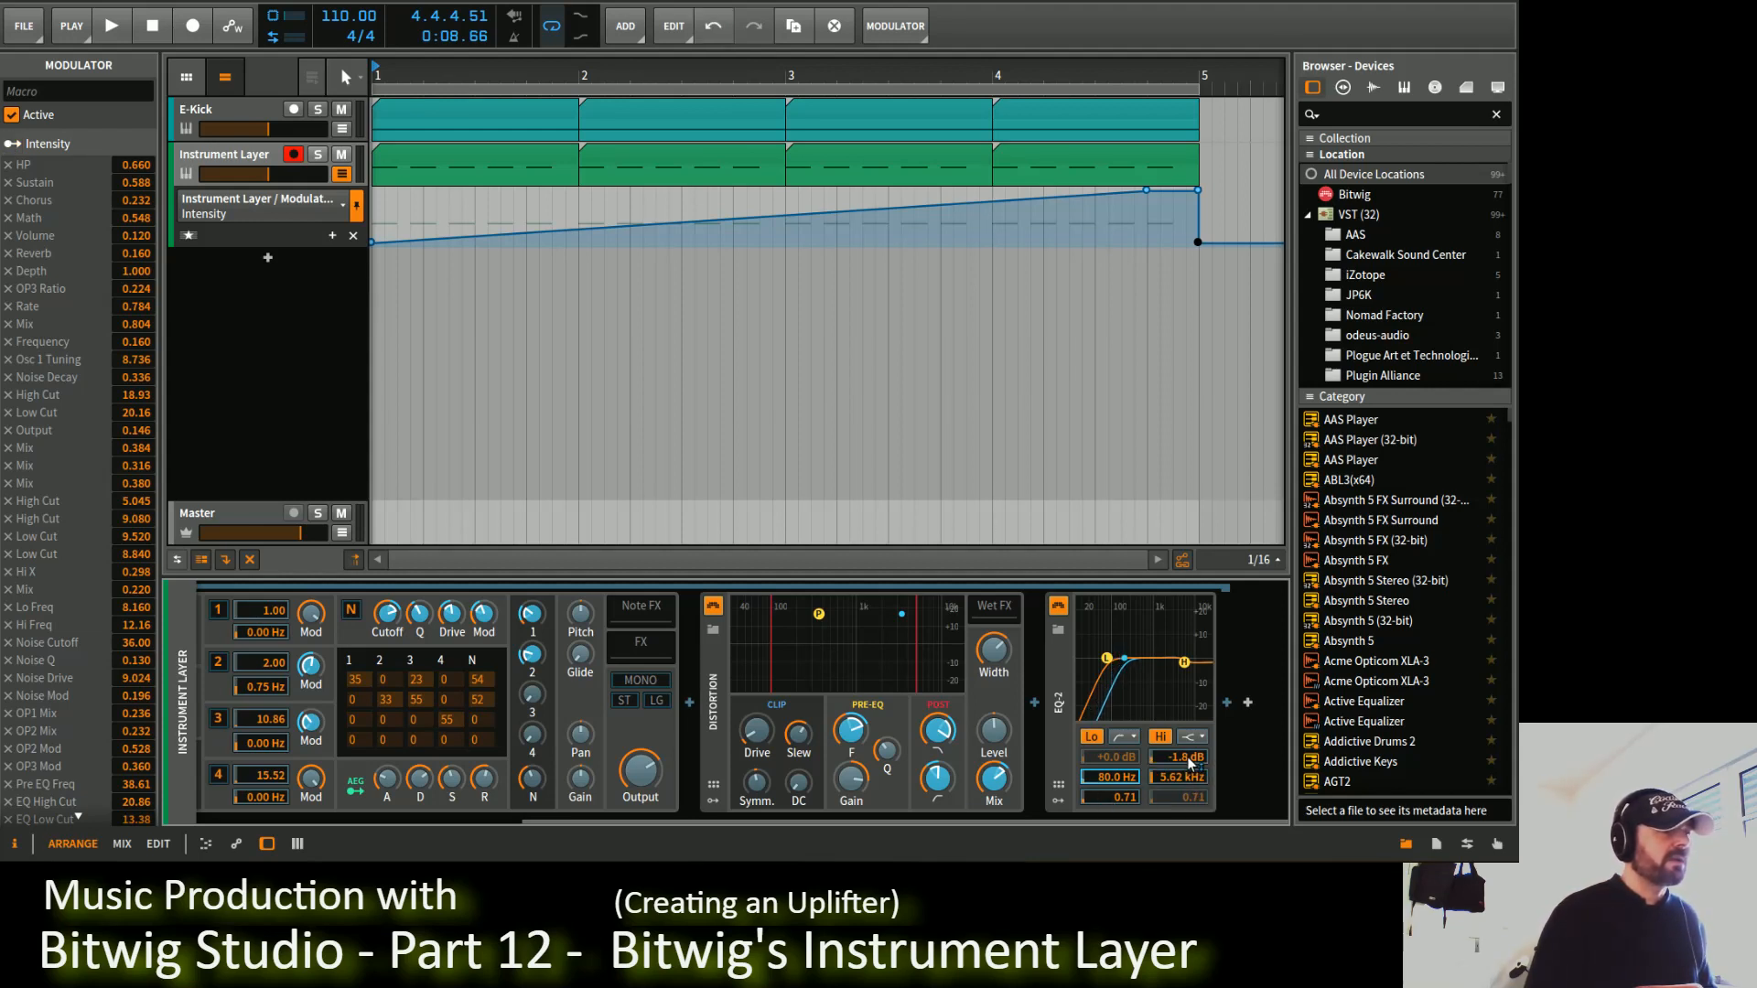
{"action": "left_click_drag", "start_coordinate": [1190, 762], "coordinate": [1190, 759]}
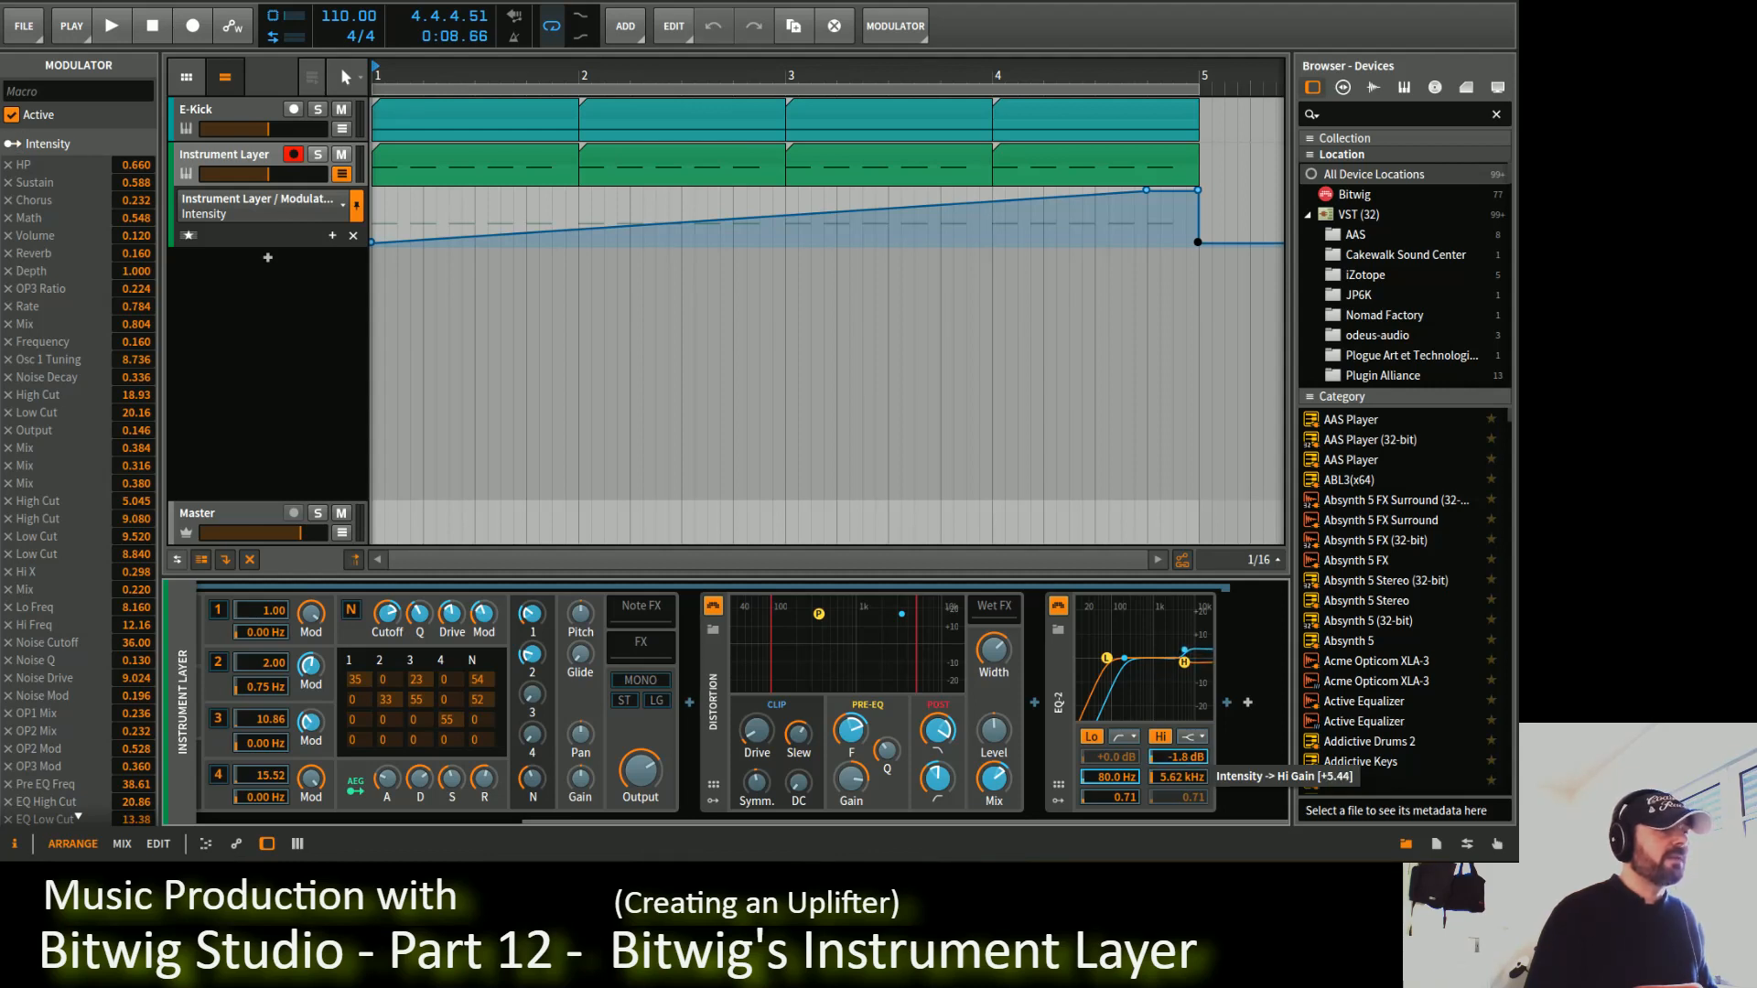
{"action": "left_click_drag", "start_coordinate": [1189, 760], "coordinate": [1190, 761]}
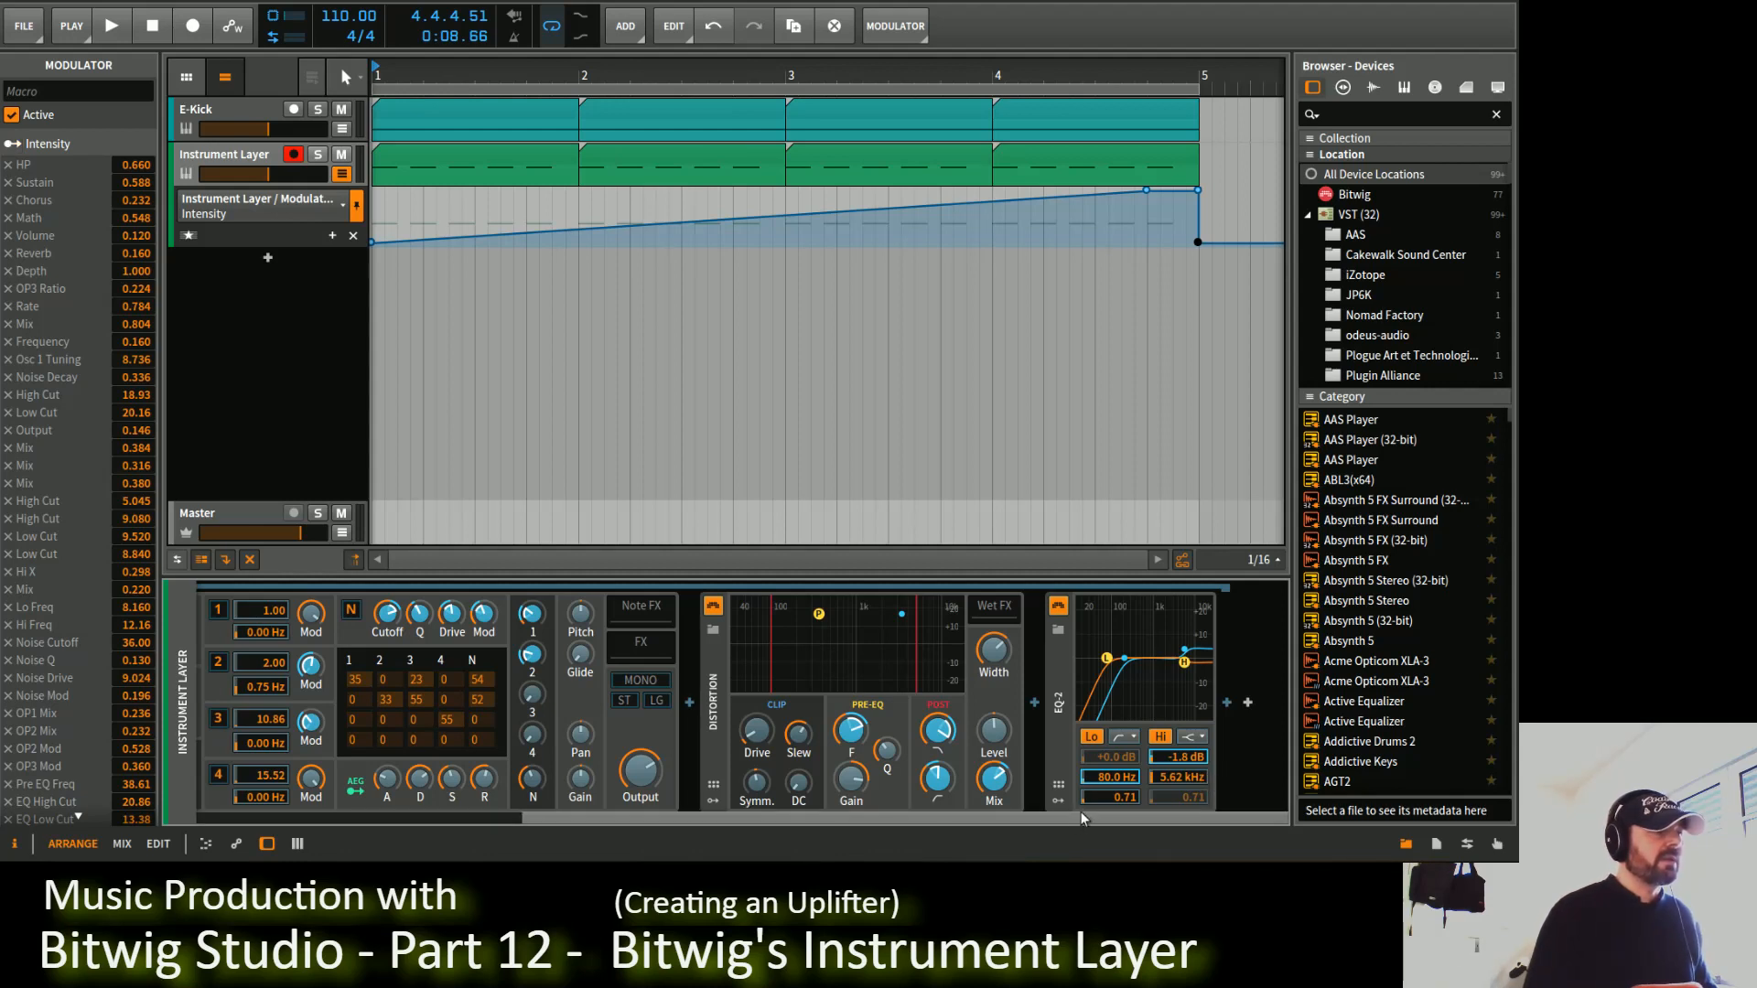
Step: Play back the soloed FM-4 layer and examine how its Distortion and EQ-2 respond to the Intensity ramp
{"action": "scroll", "coordinate": [1080, 811], "scroll_direction": "left", "scroll_amount": 10}
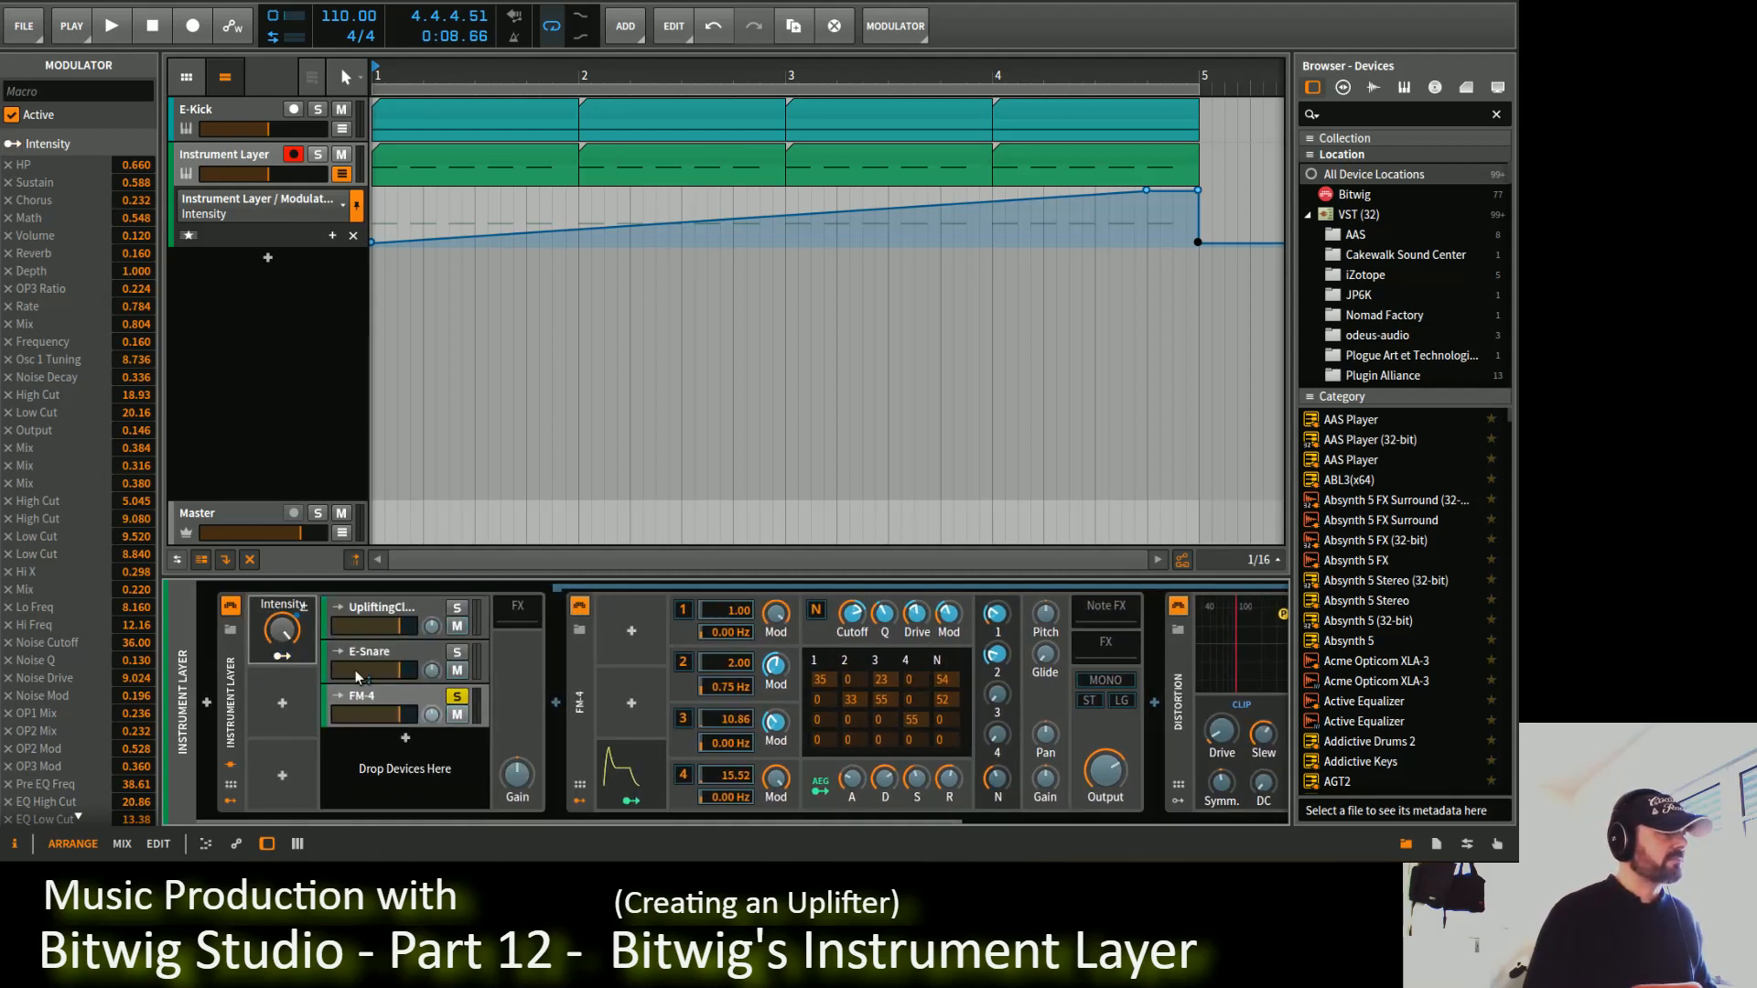
{"action": "key", "text": "space"}
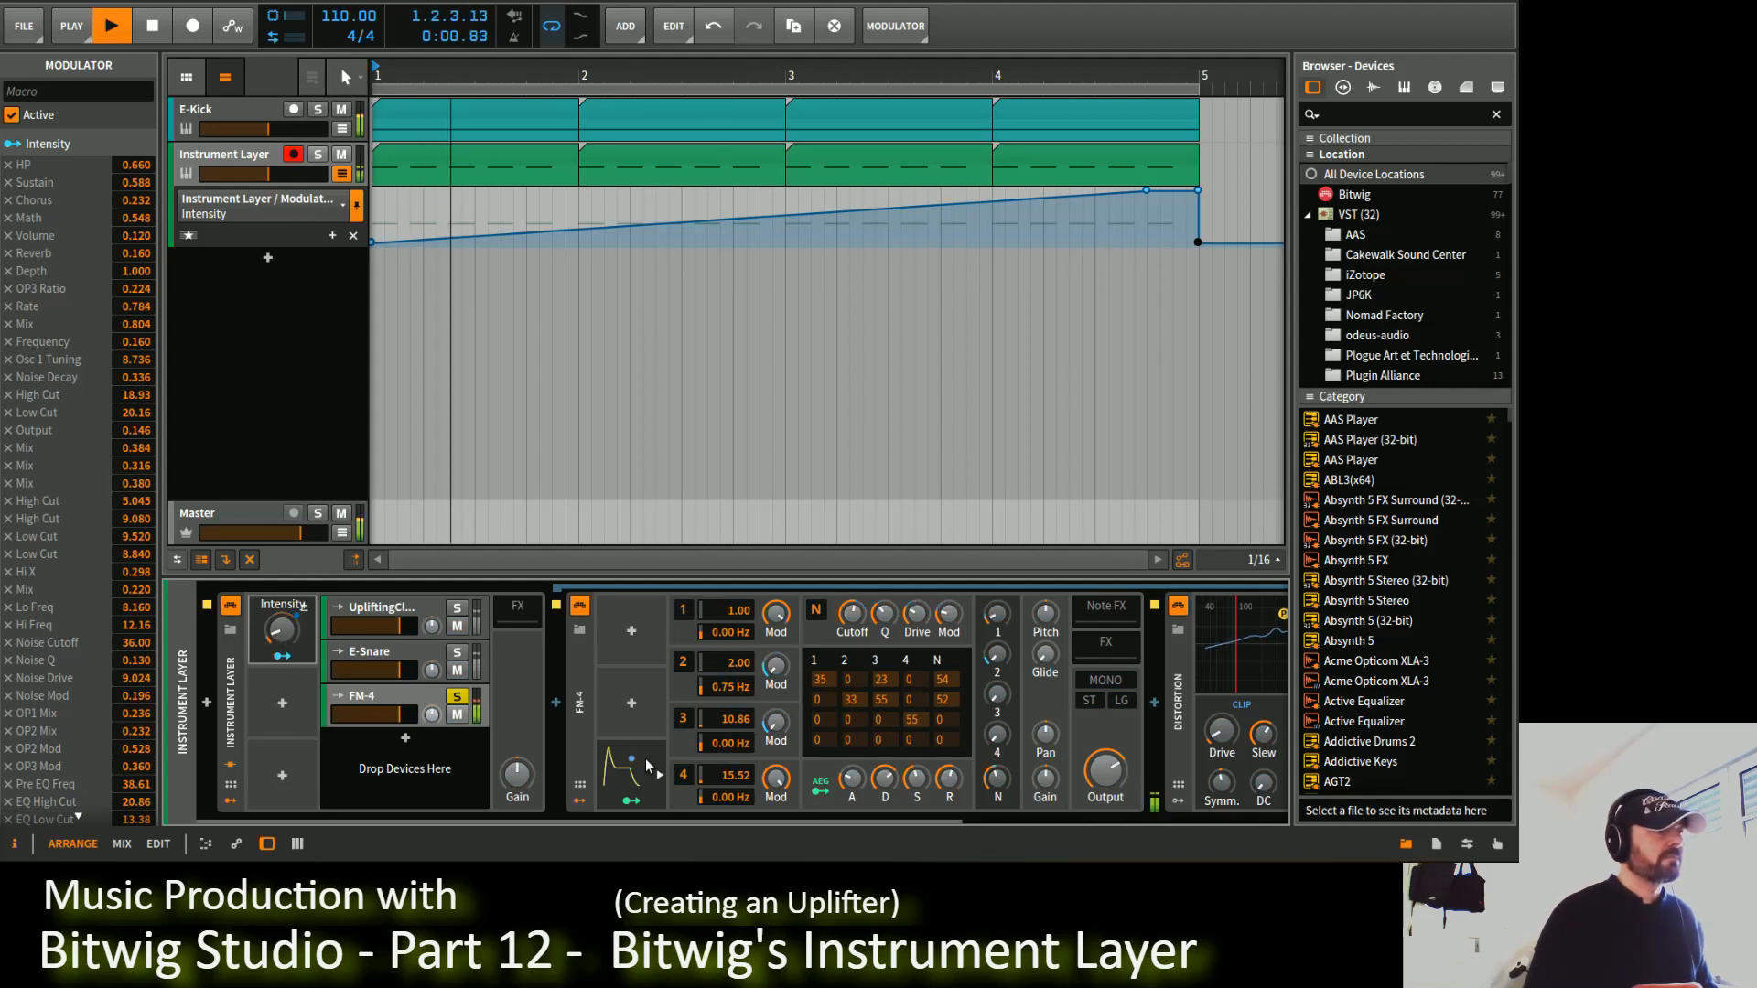
{"action": "left_click_drag", "start_coordinate": [798, 821], "coordinate": [1156, 818]}
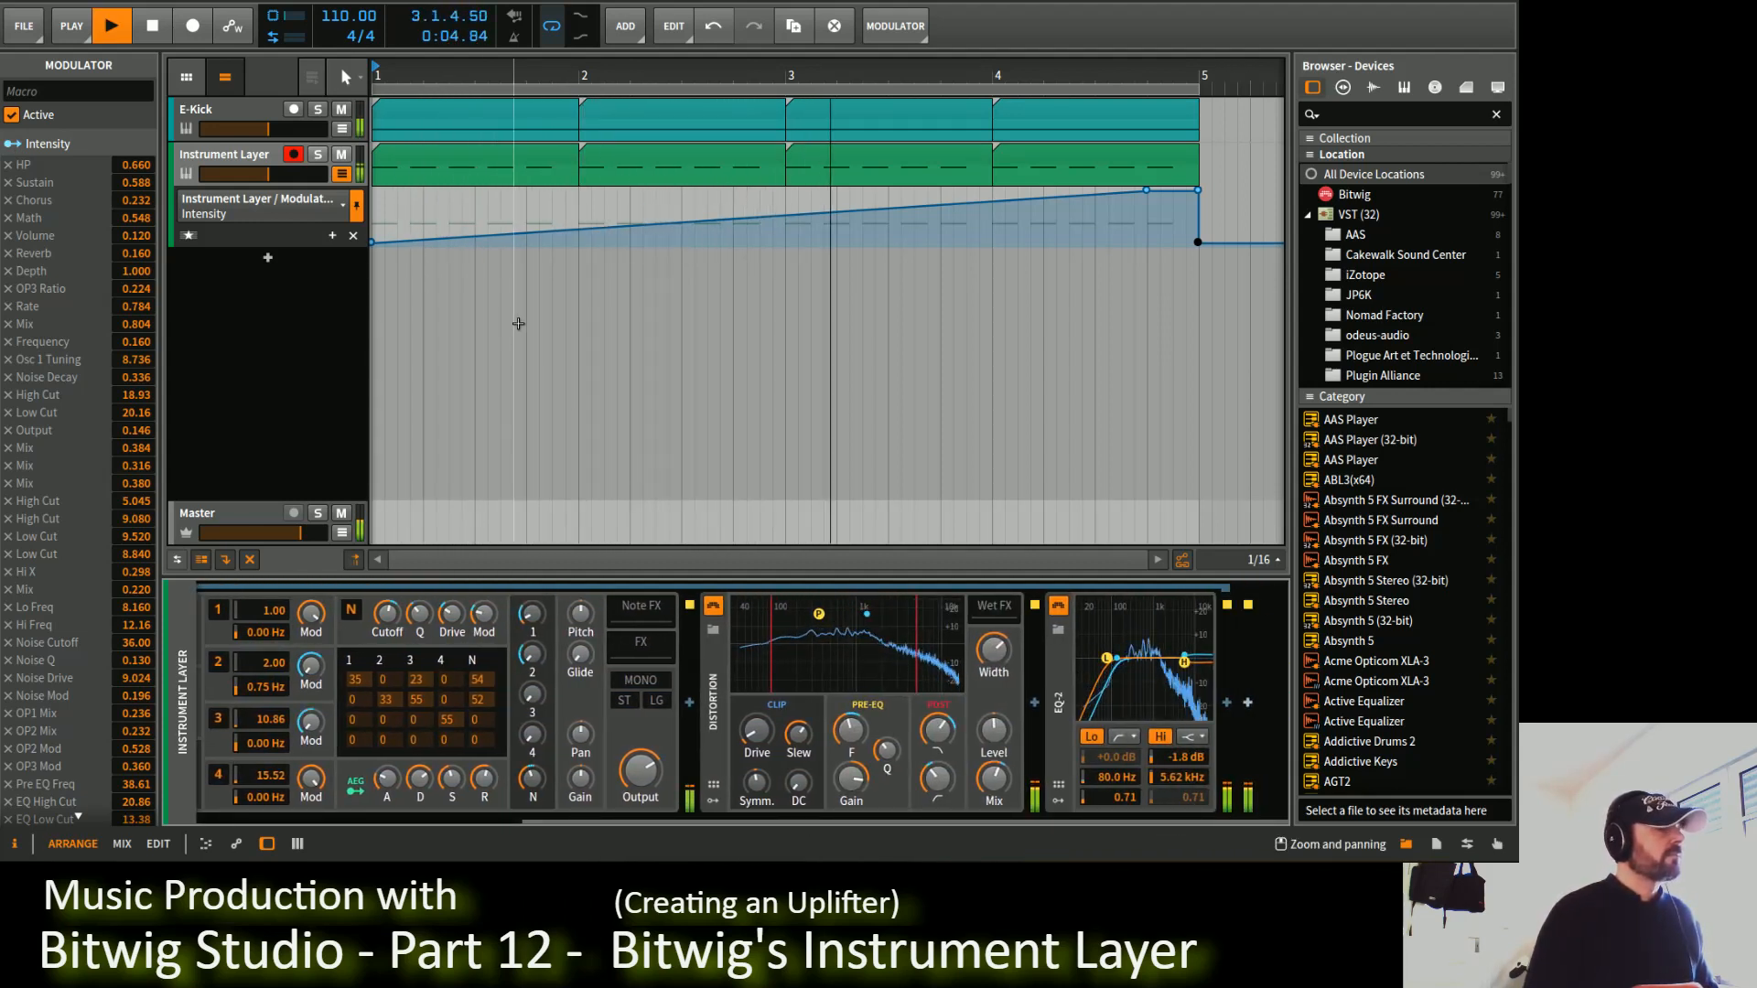
{"action": "left_click", "coordinate": [447, 238]}
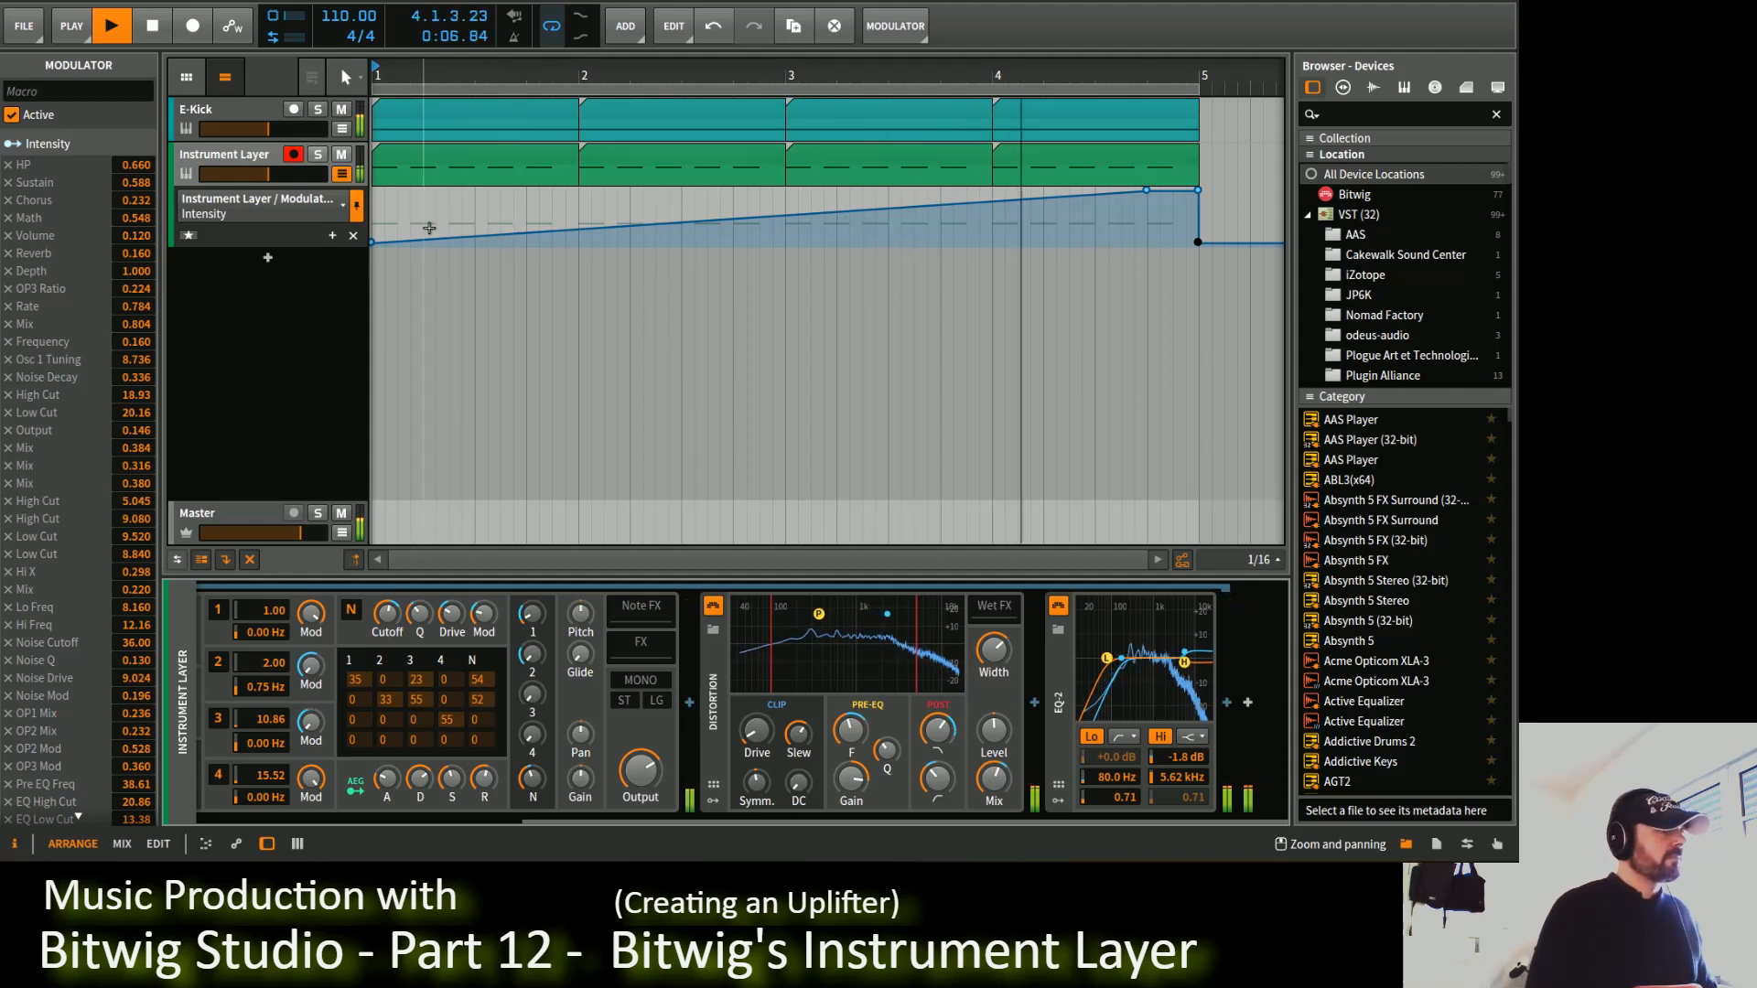
{"action": "key", "text": "space"}
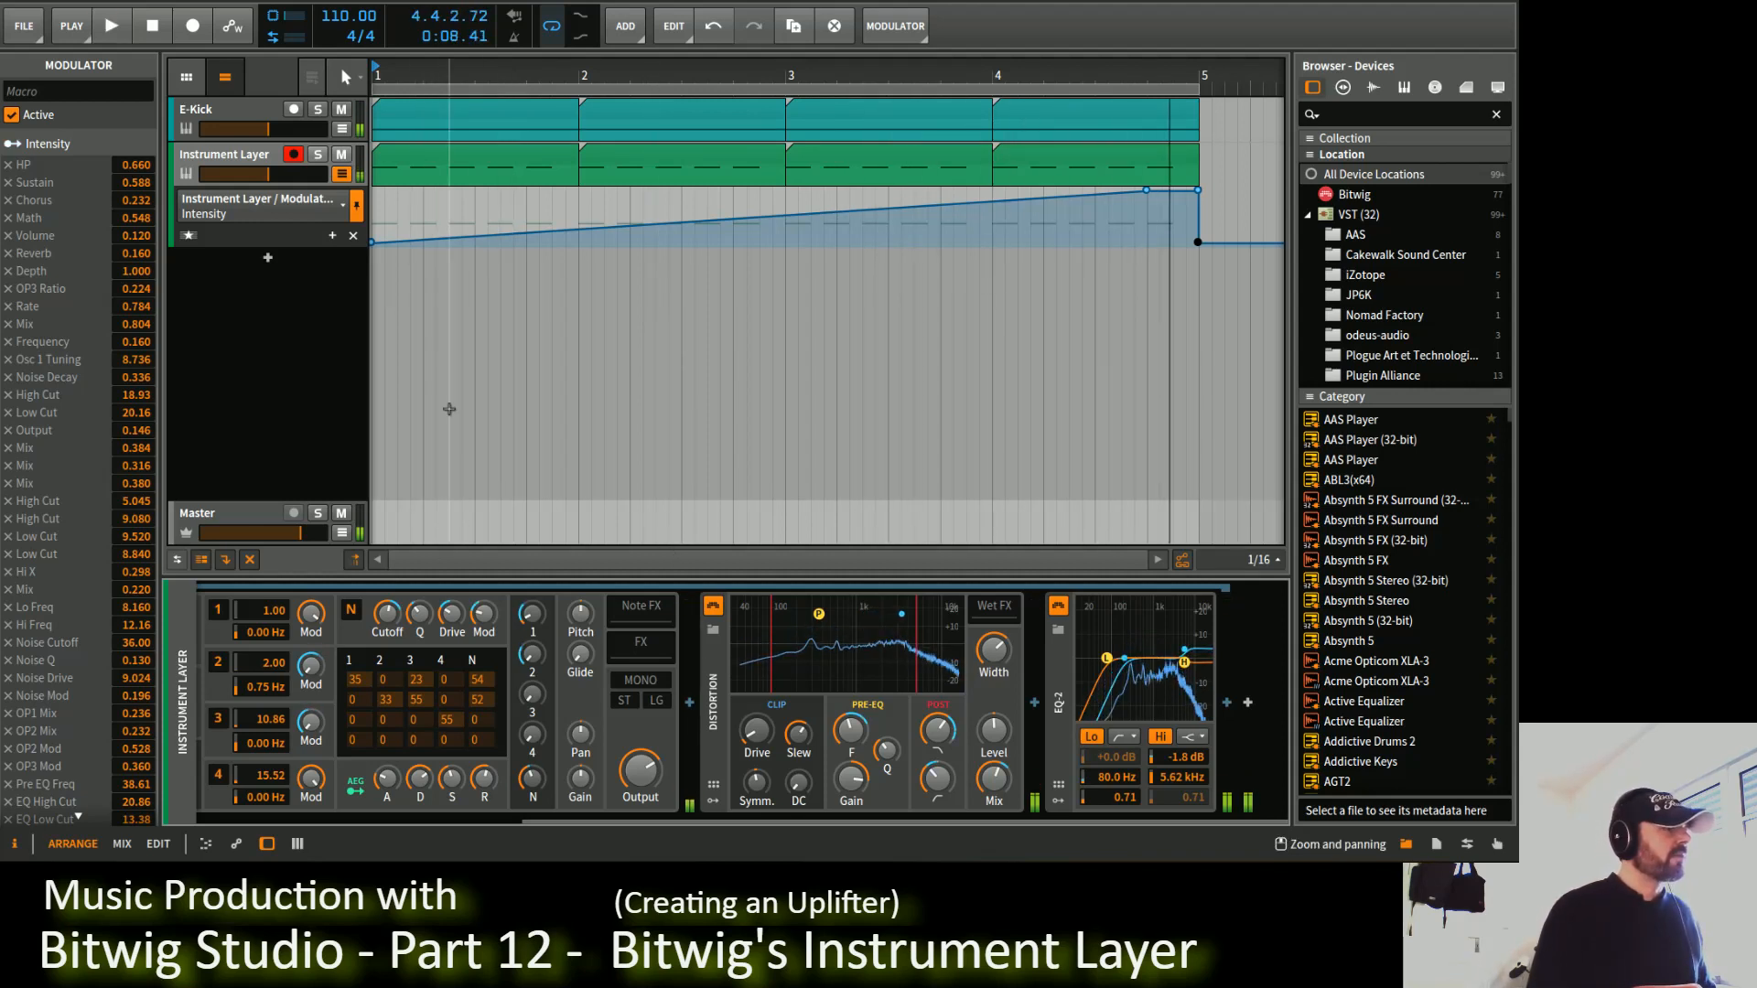
Step: Unsolo the FM-4 layer, lower its volume slightly and set the FM-4's AEG Release to 63.2 % during playback
{"action": "left_click", "coordinate": [509, 820]}
{"action": "key", "text": "space"}
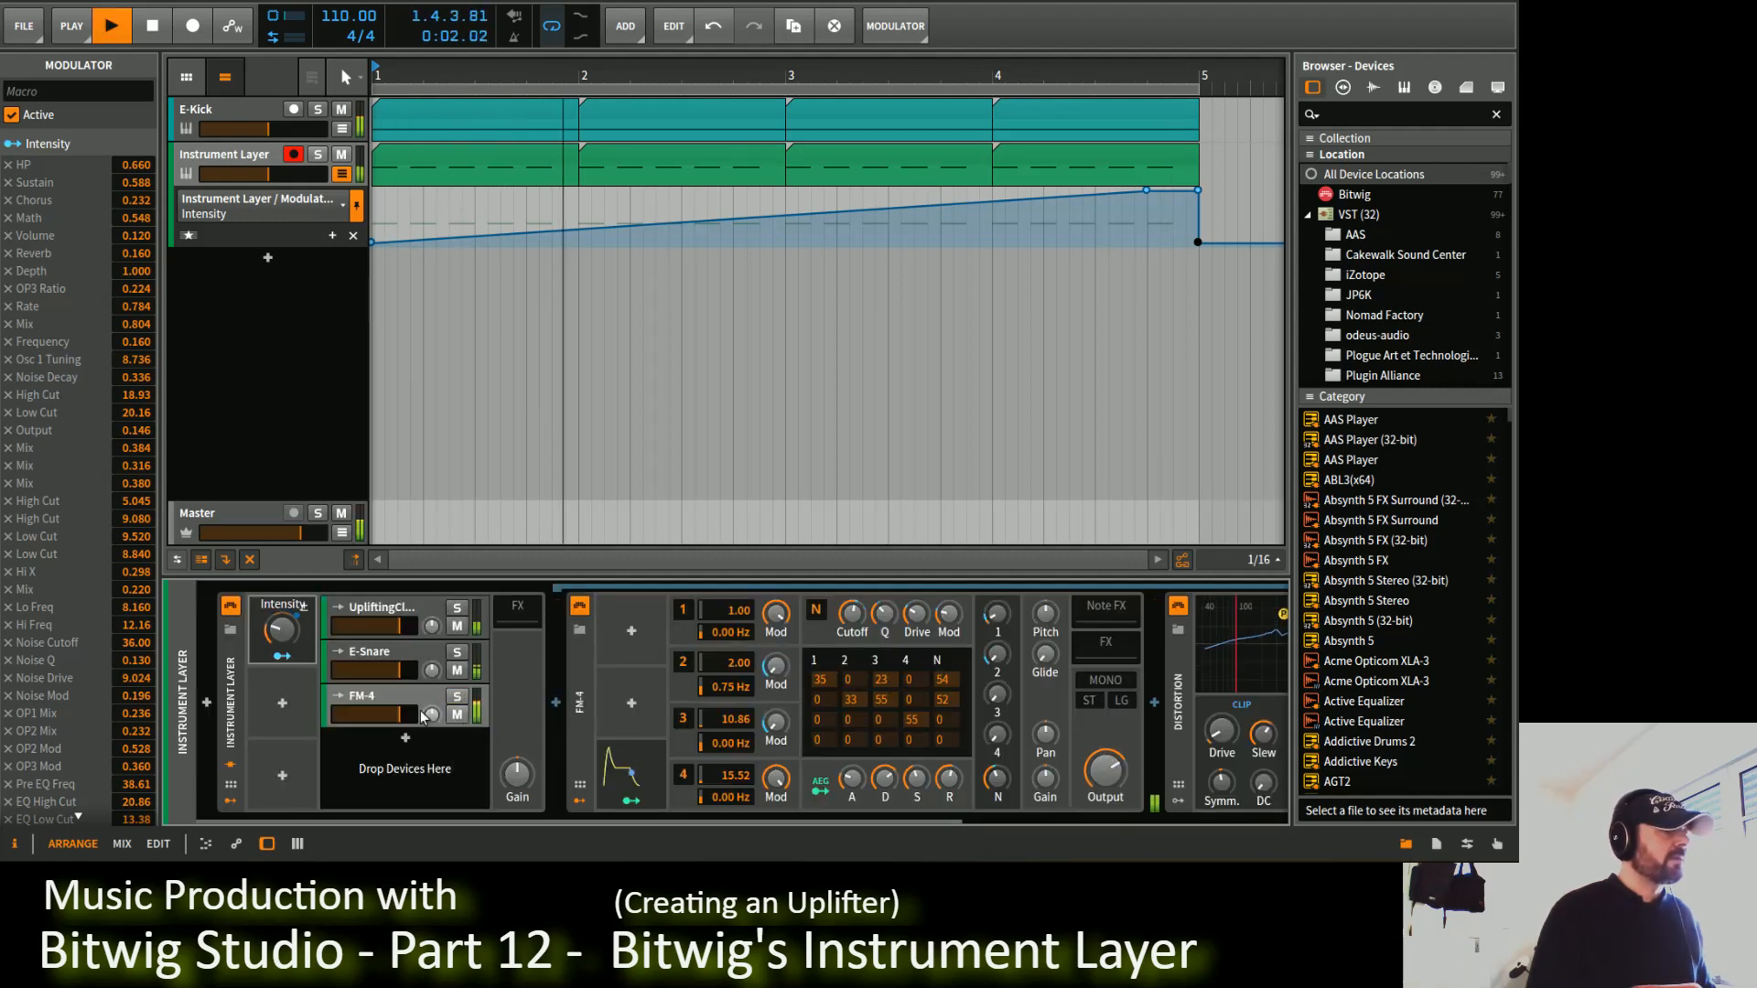
{"action": "left_click_drag", "start_coordinate": [393, 712], "coordinate": [391, 713]}
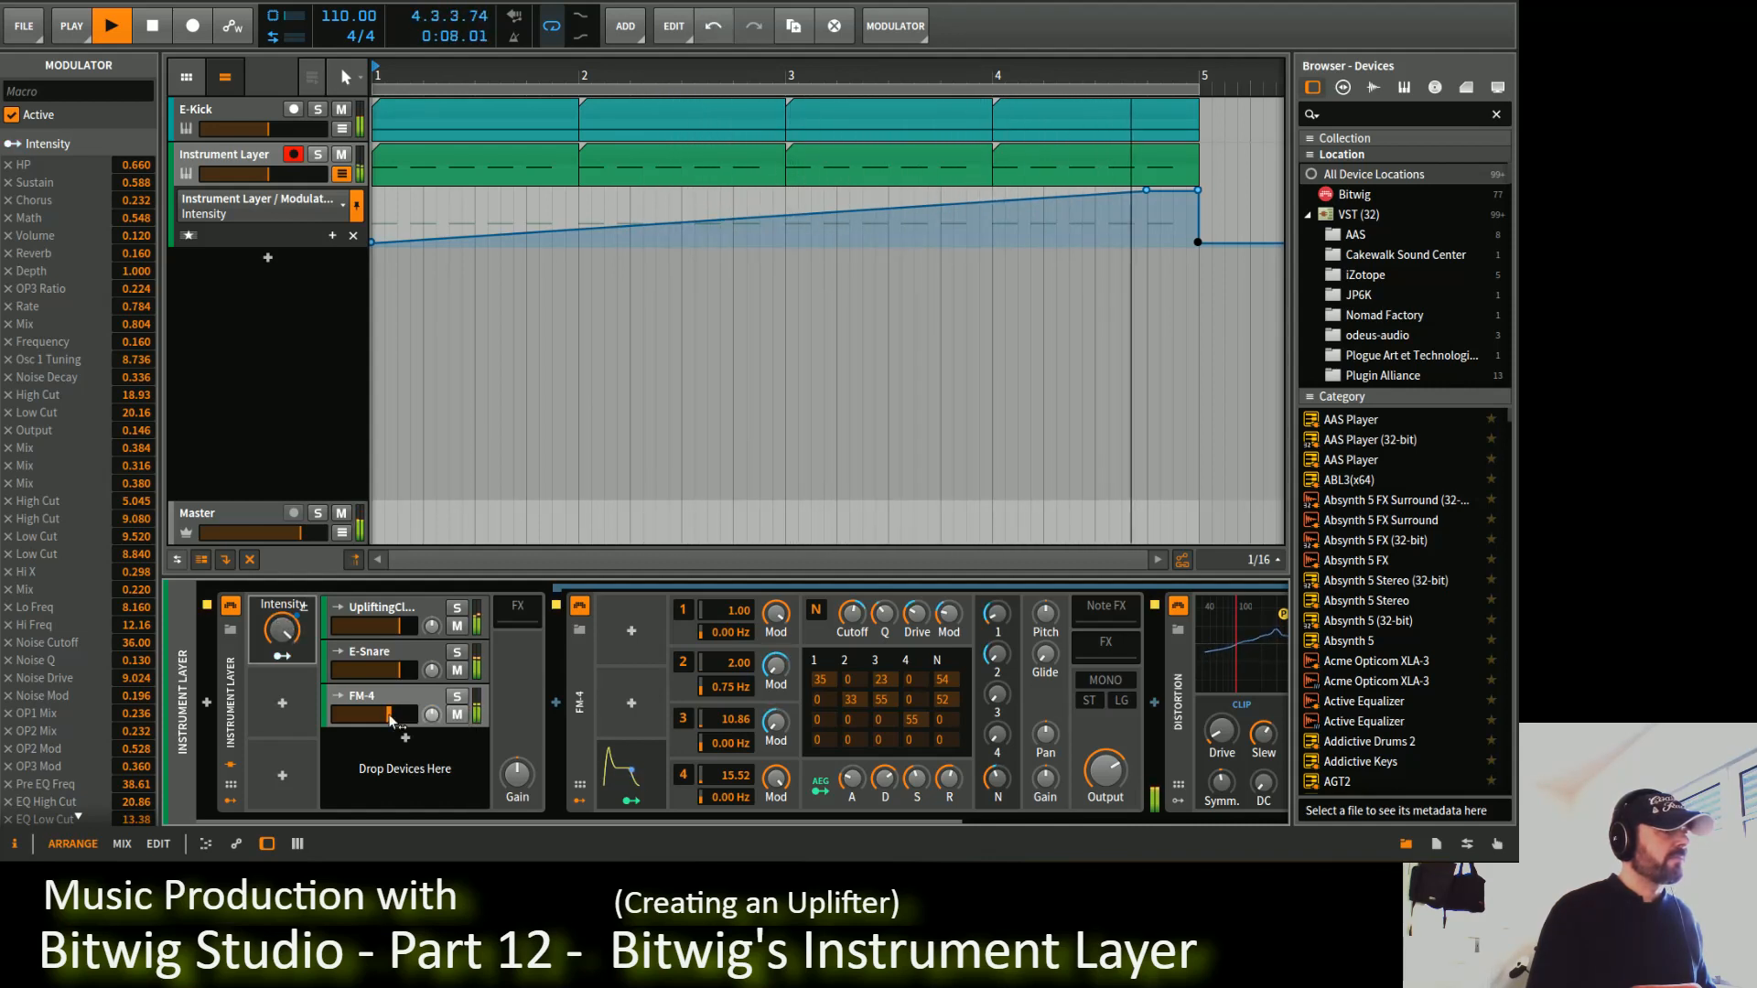
{"action": "left_click_drag", "start_coordinate": [918, 780], "coordinate": [949, 765]}
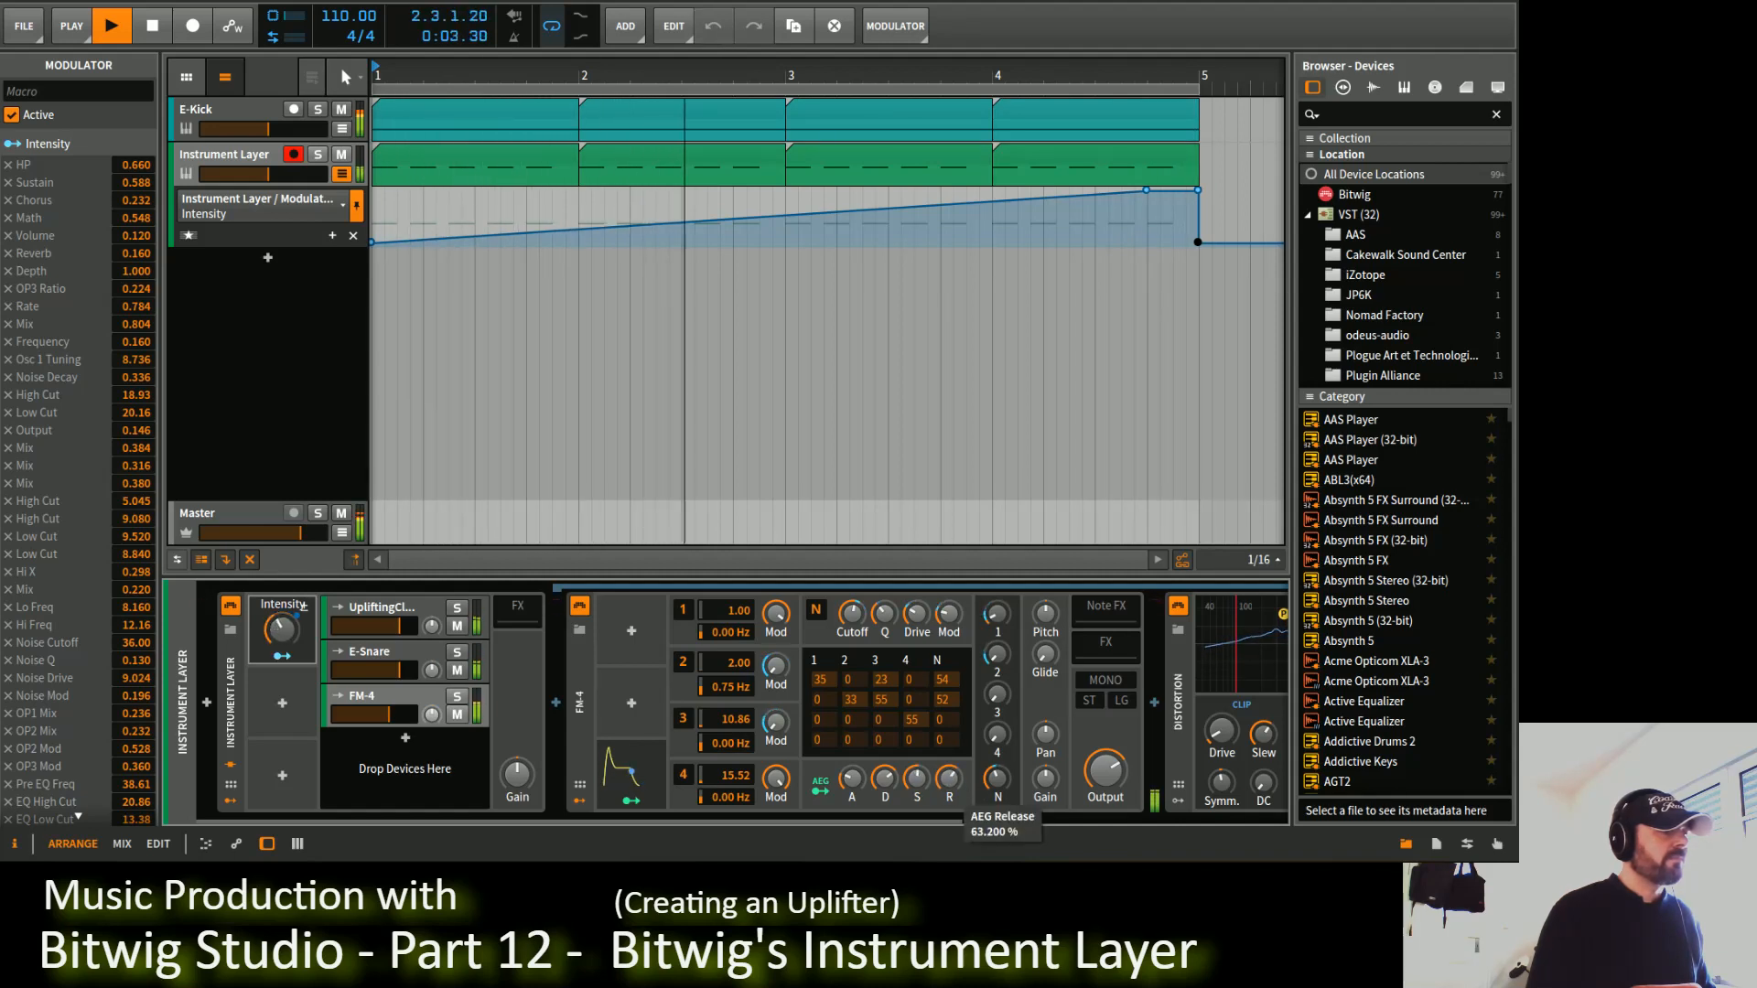
{"action": "left_click_drag", "start_coordinate": [876, 820], "coordinate": [646, 826]}
{"action": "key", "text": "space"}
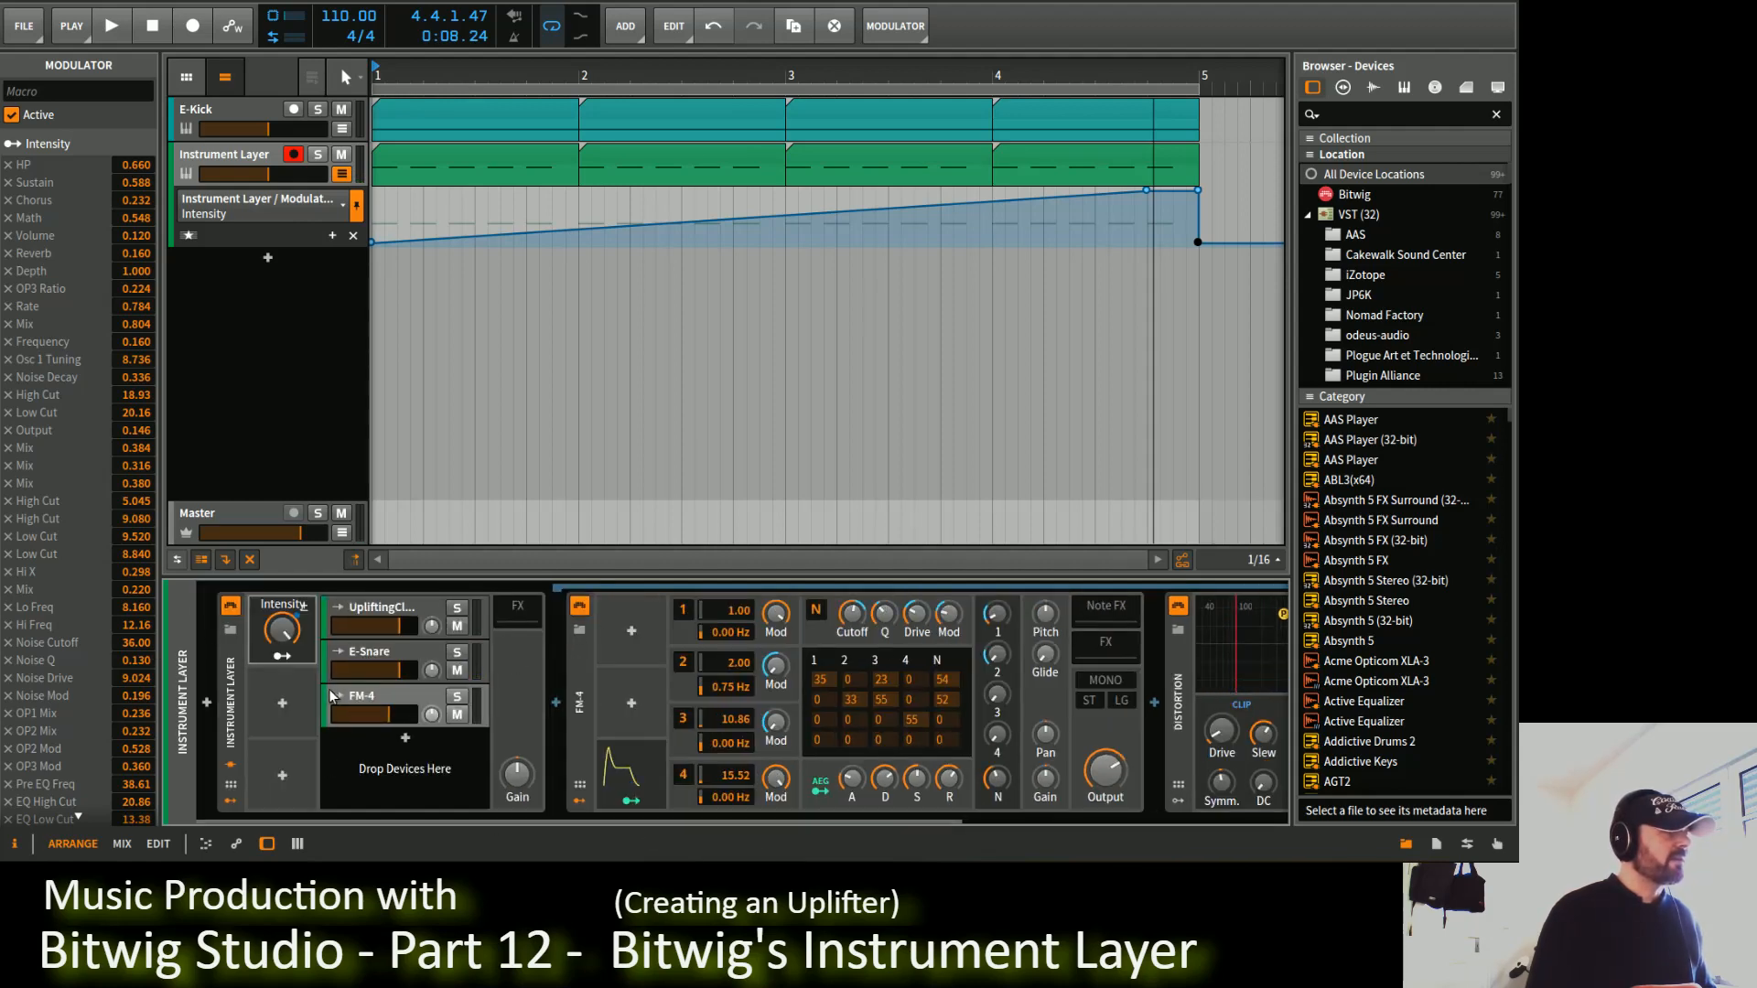
Step: Collapse the FM-4 layer's chain and insert Bitwig's Dynamics audio effect after the Instrument Layer
{"action": "left_click", "coordinate": [228, 692]}
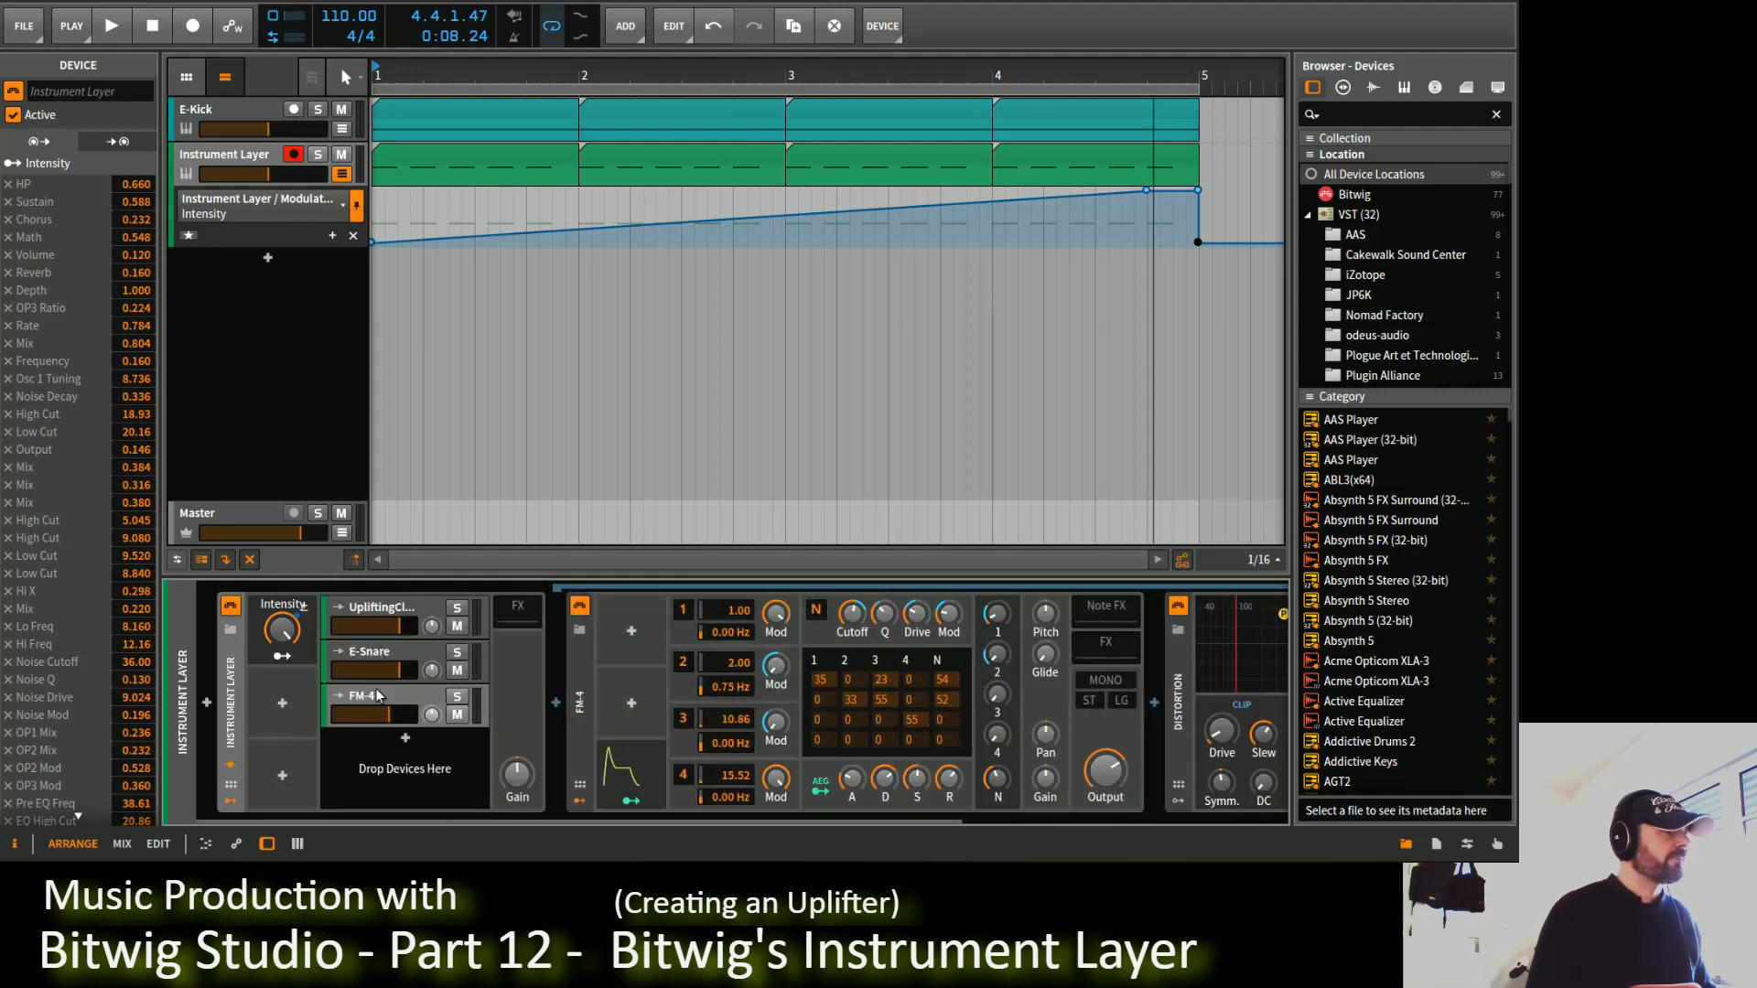
{"action": "left_click", "coordinate": [377, 695]}
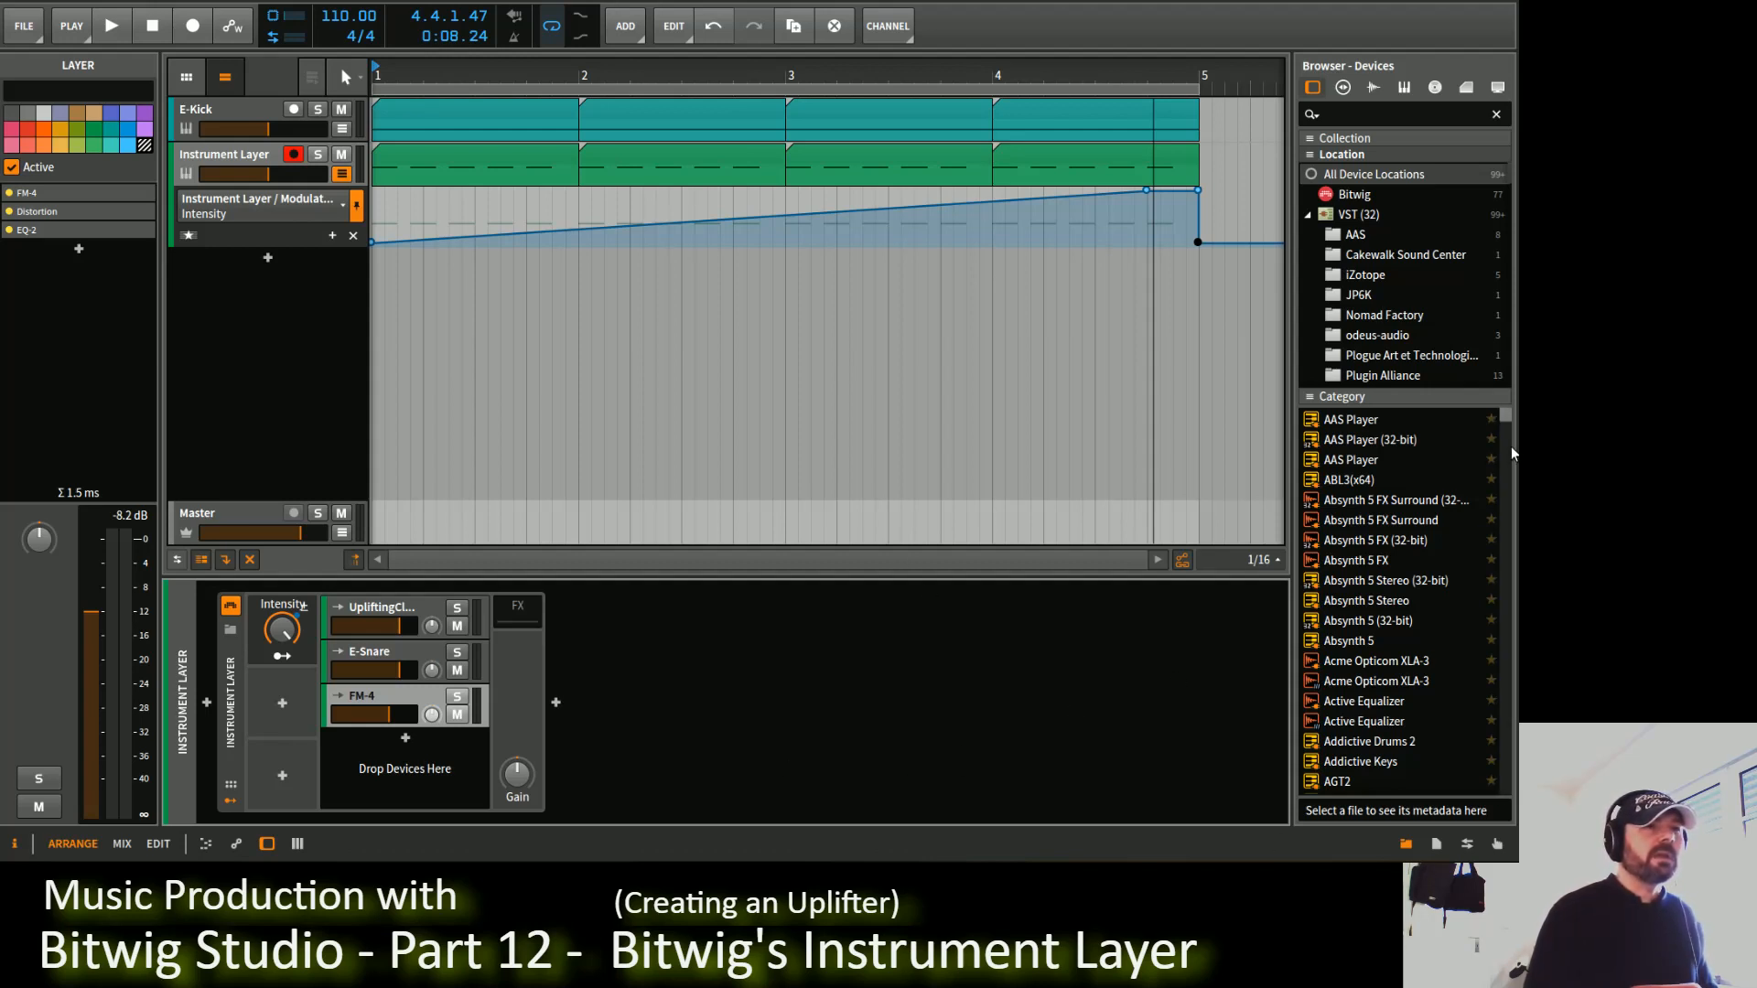
{"action": "left_click", "coordinate": [555, 702]}
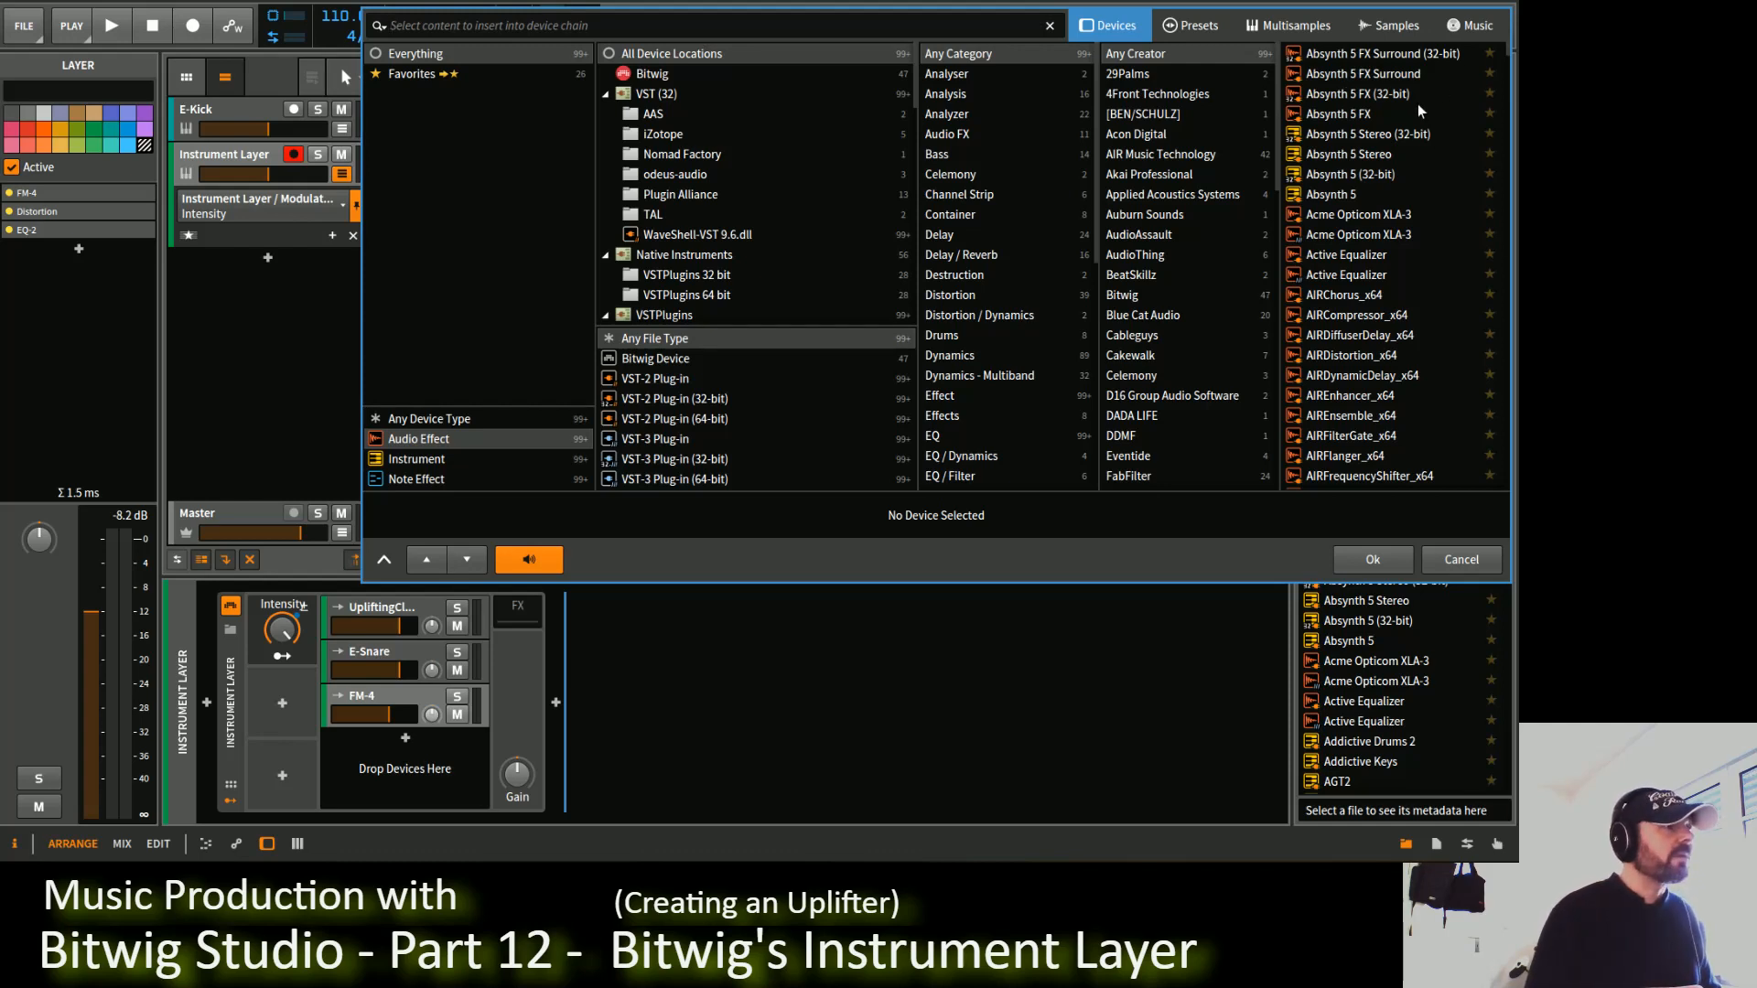
{"action": "left_click", "coordinate": [1136, 295]}
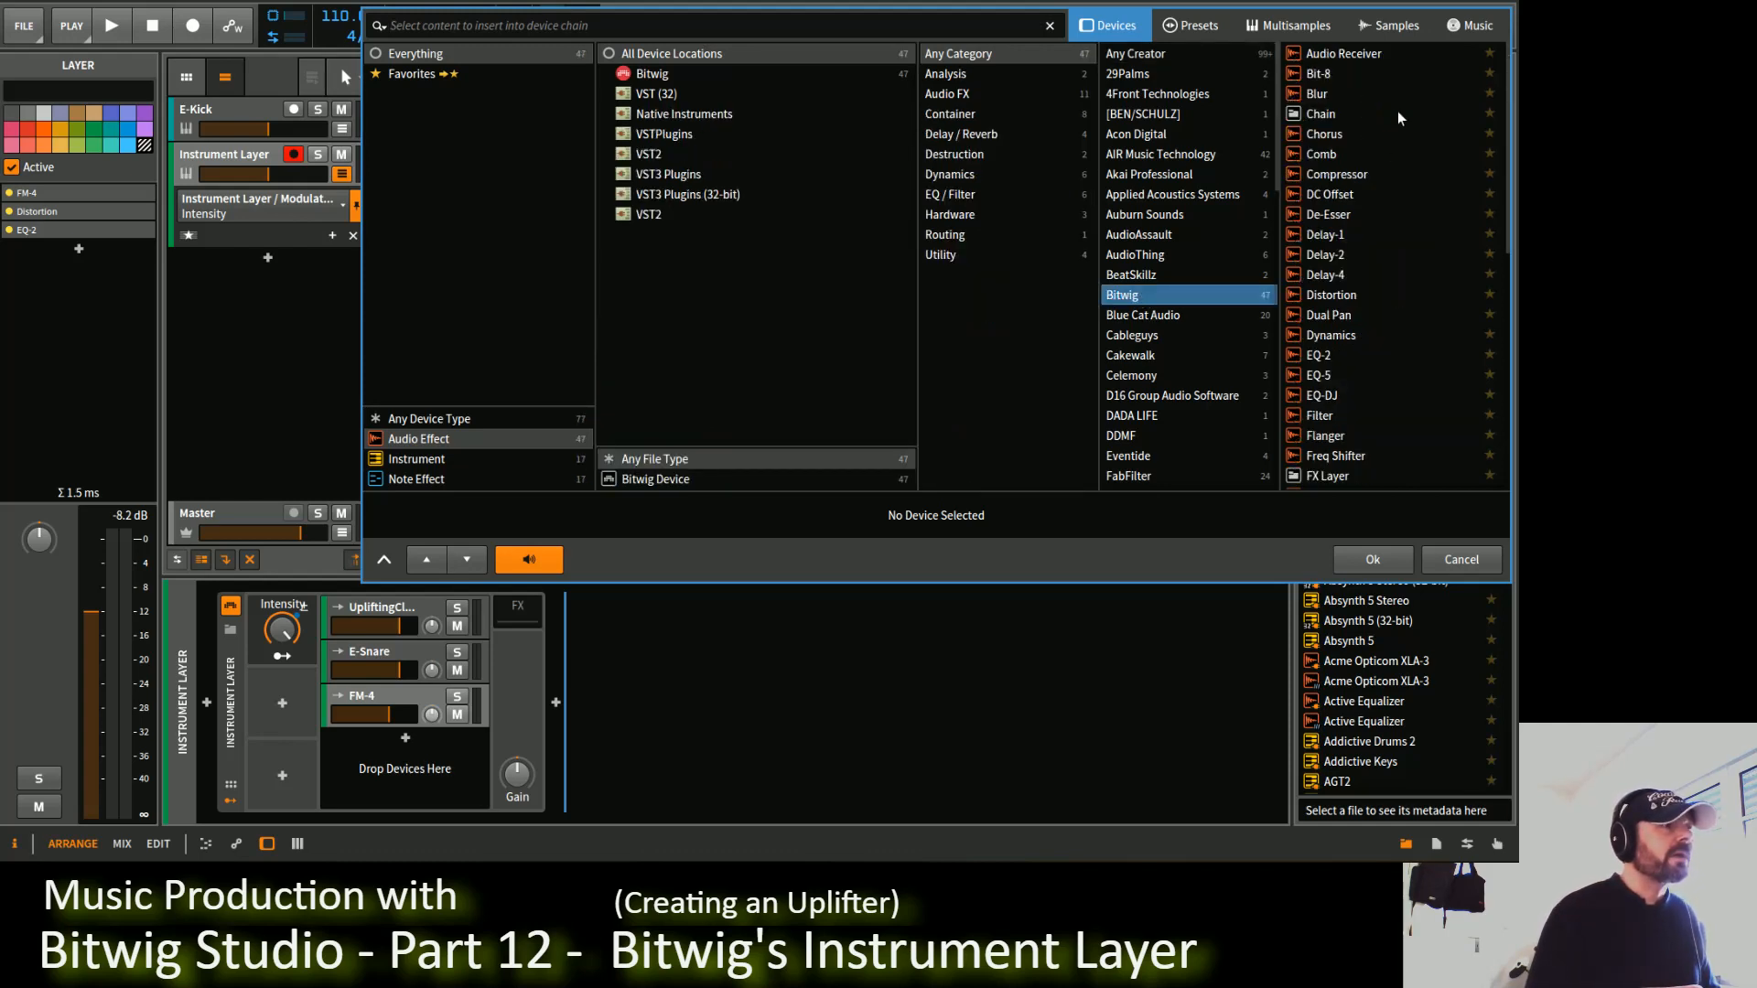
{"action": "left_click", "coordinate": [1330, 335]}
{"action": "left_click", "coordinate": [1378, 560]}
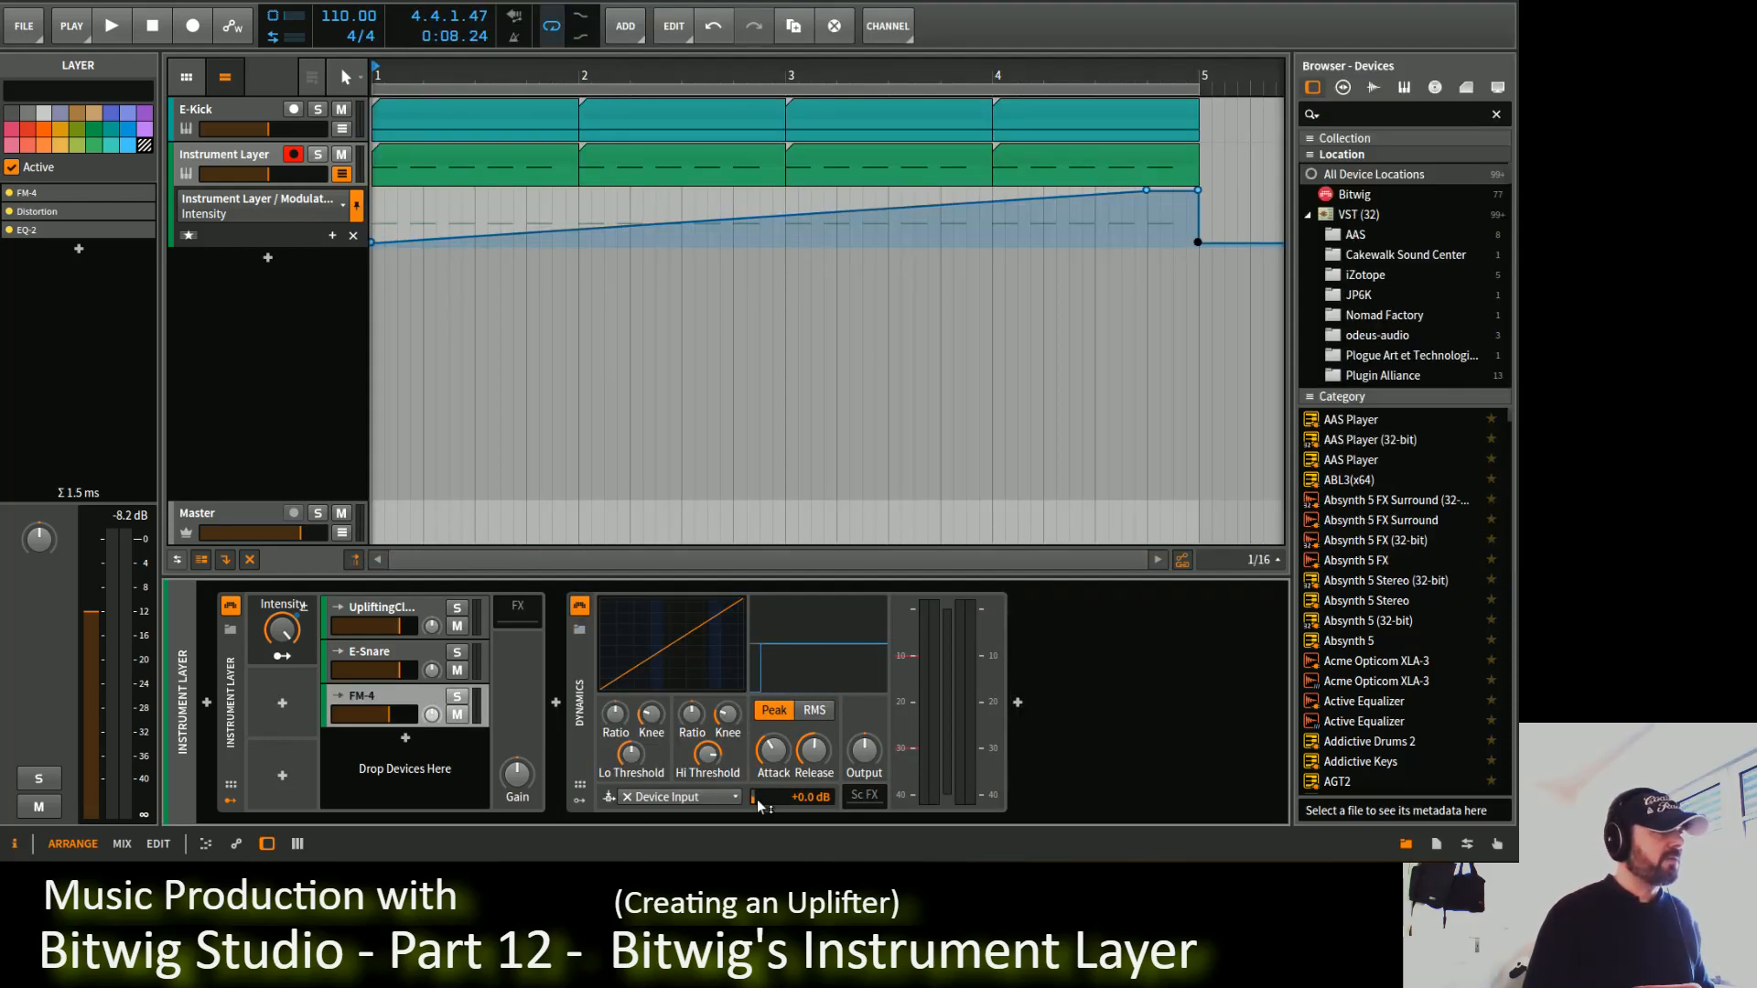
Step: Set the Dynamics' Lo Threshold to about -34 dB, adjust its ratios and Hi Threshold, and lengthen its Attack while auditioning
{"action": "left_click_drag", "start_coordinate": [615, 716], "coordinate": [633, 755]}
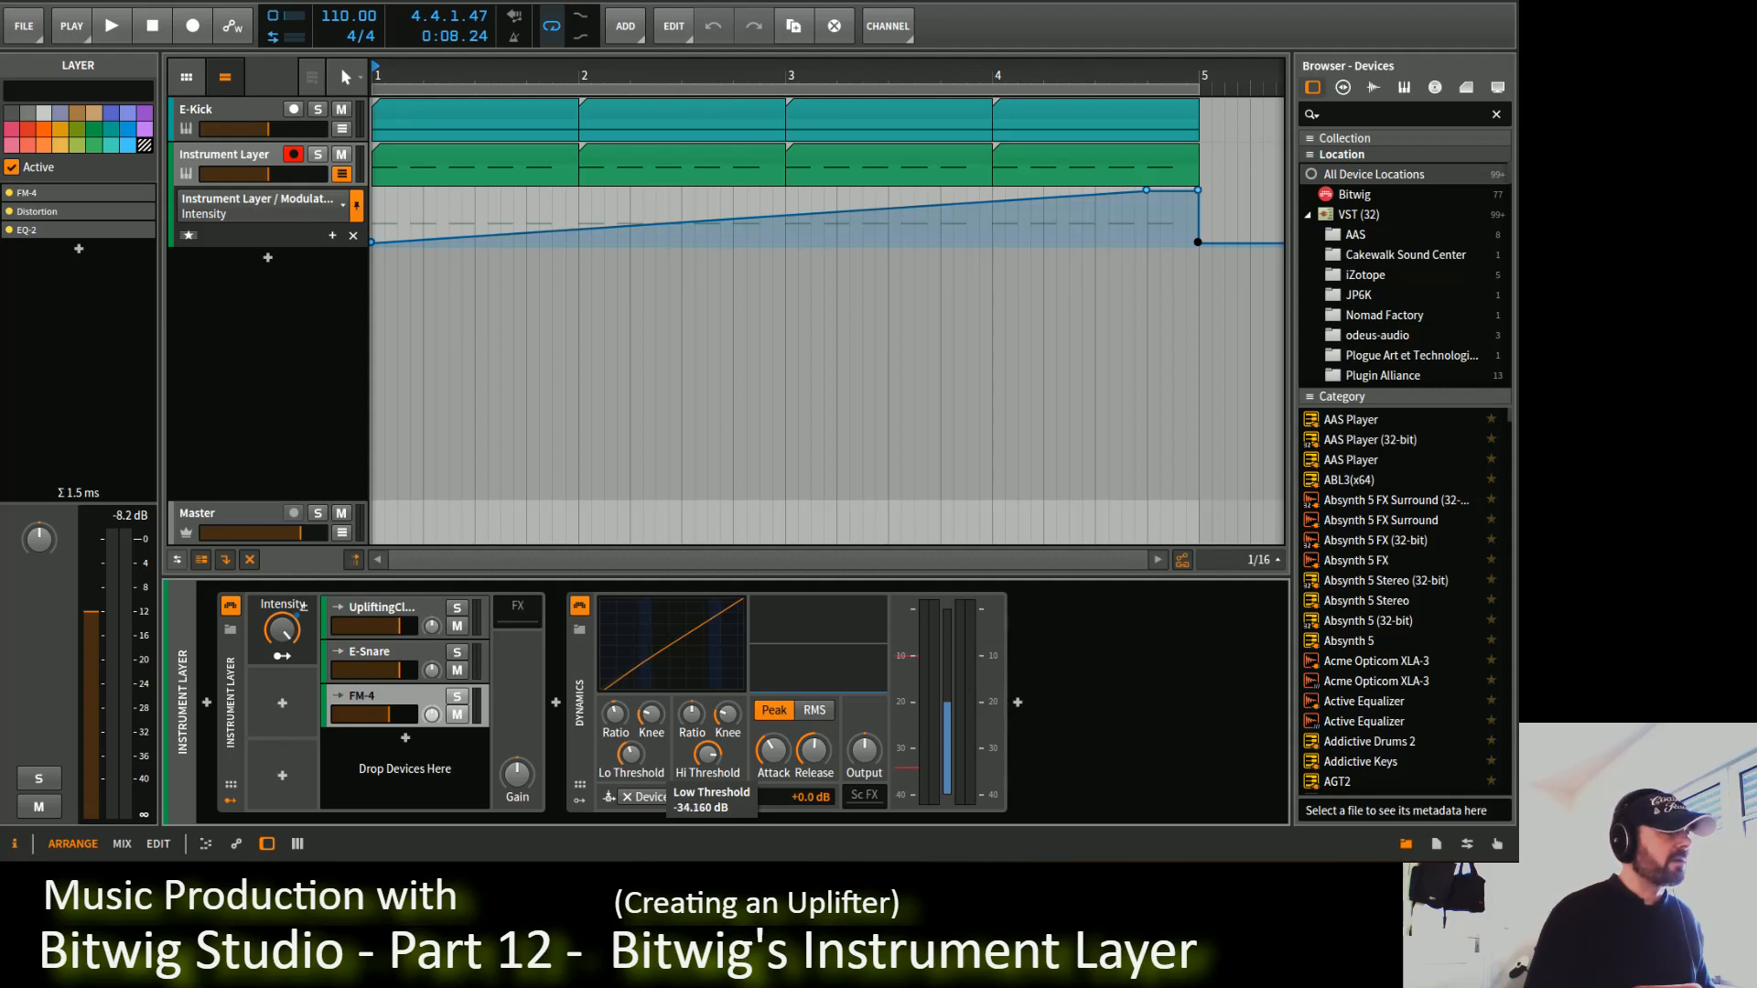
{"action": "left_click_drag", "start_coordinate": [633, 755], "coordinate": [638, 762]}
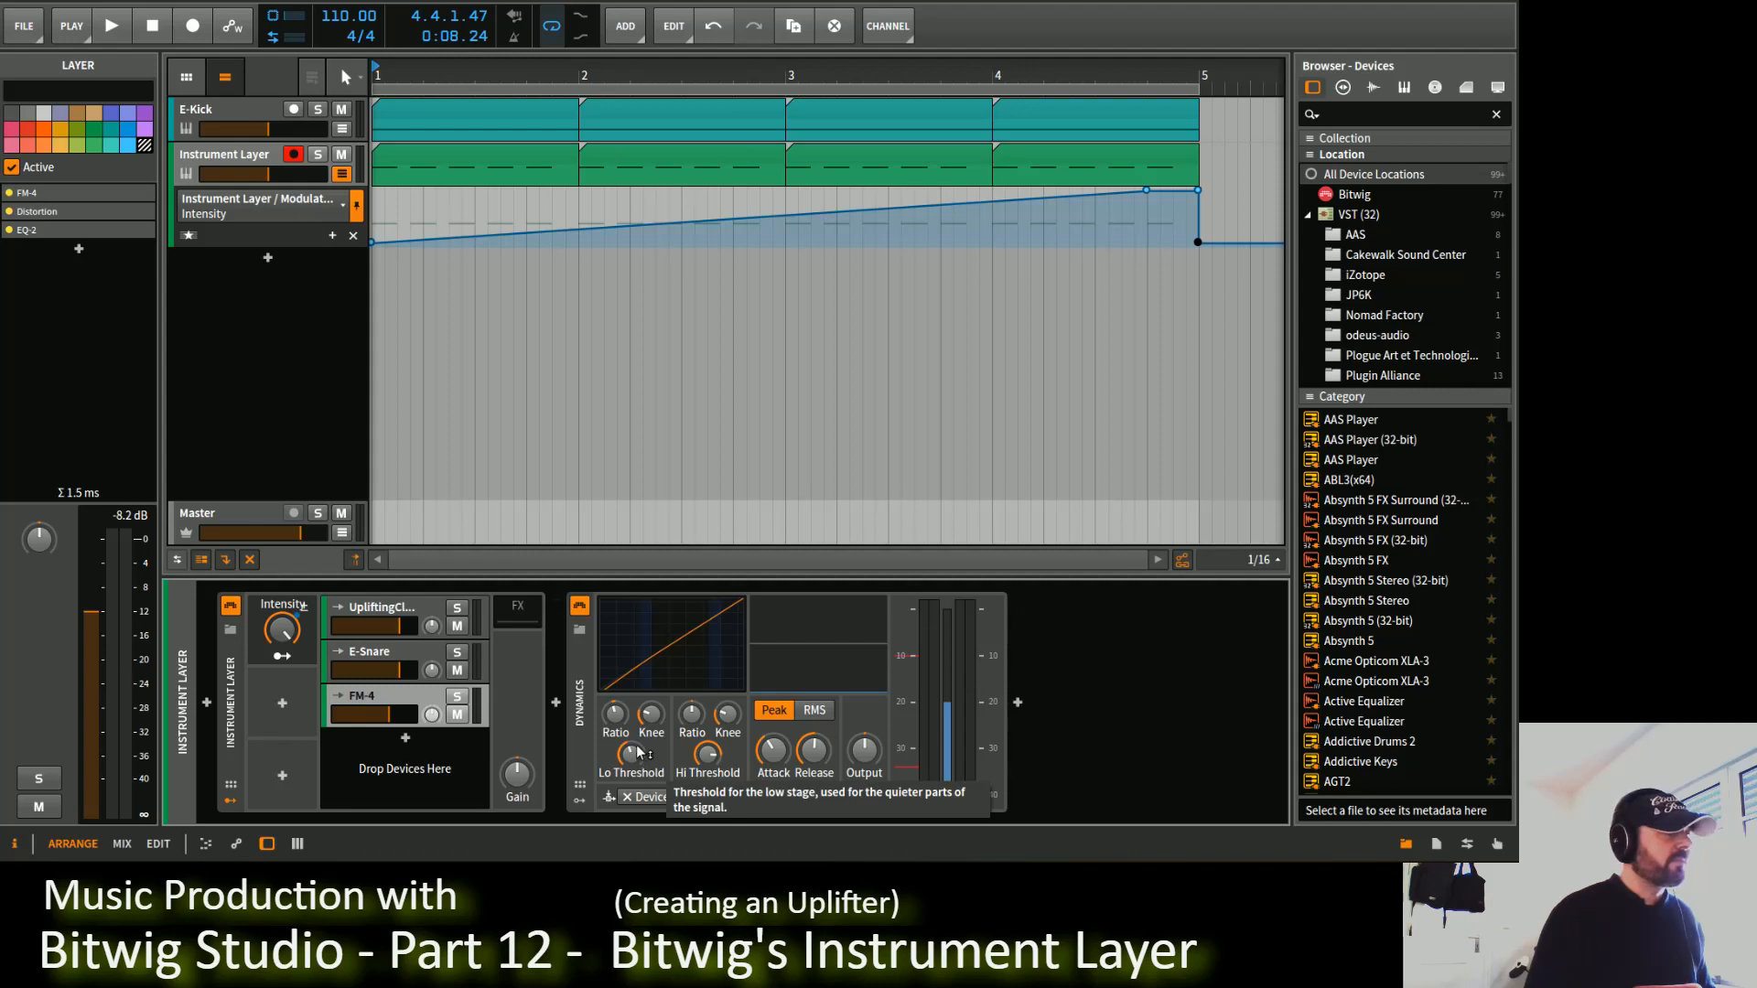
{"action": "key", "text": "space"}
{"action": "left_click_drag", "start_coordinate": [635, 752], "coordinate": [774, 750]}
{"action": "key", "text": "space"}
{"action": "key", "text": "space"}
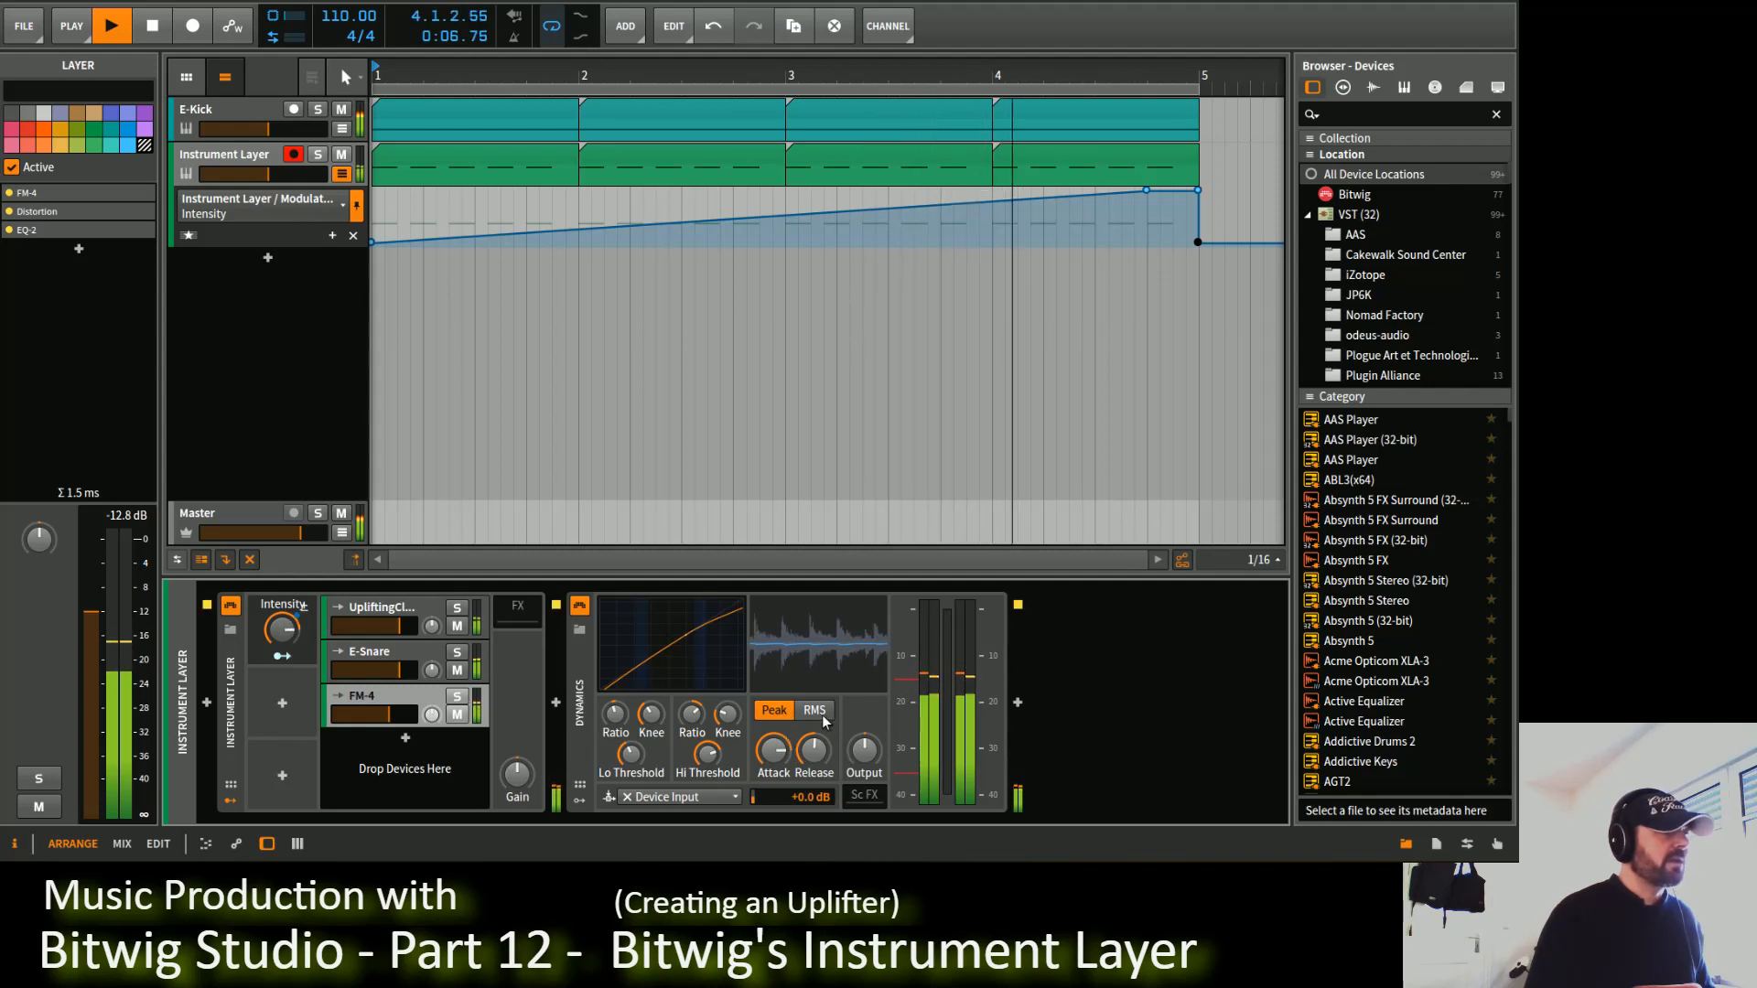
{"action": "key", "text": "space"}
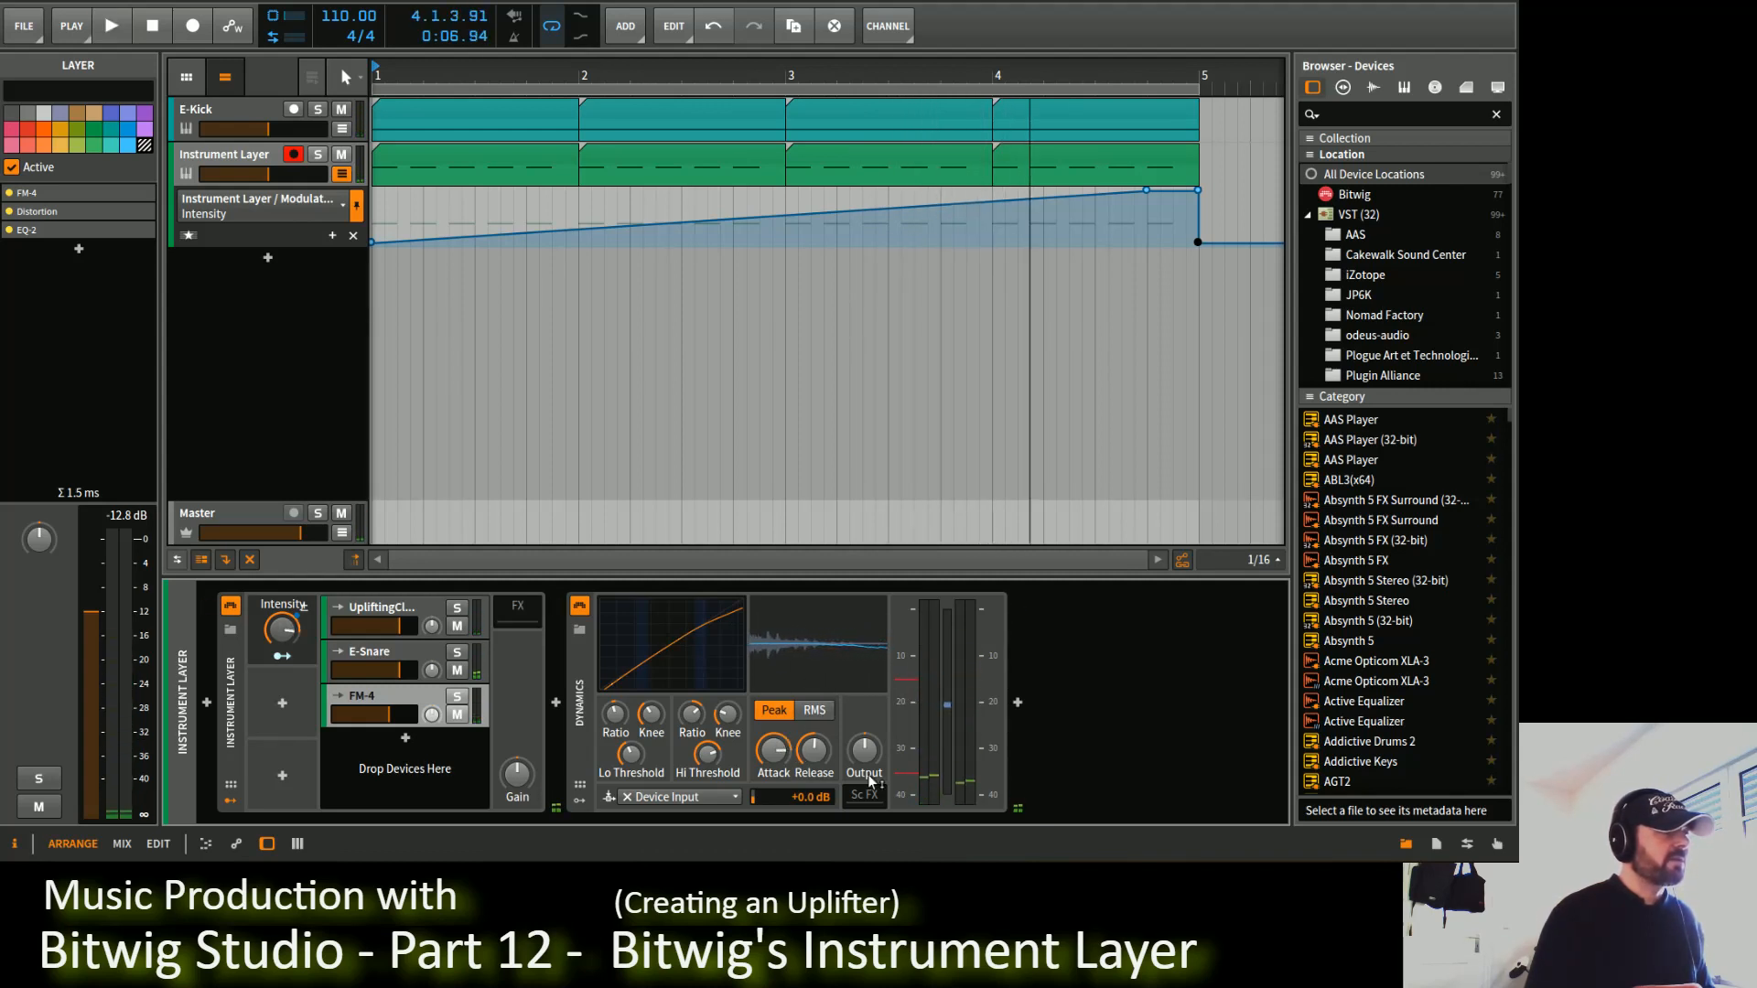
Step: Shorten the Dynamics' Release and fine-tune its high-stage compression during playback
{"action": "key", "text": "space"}
{"action": "left_click_drag", "start_coordinate": [819, 759], "coordinate": [819, 760]}
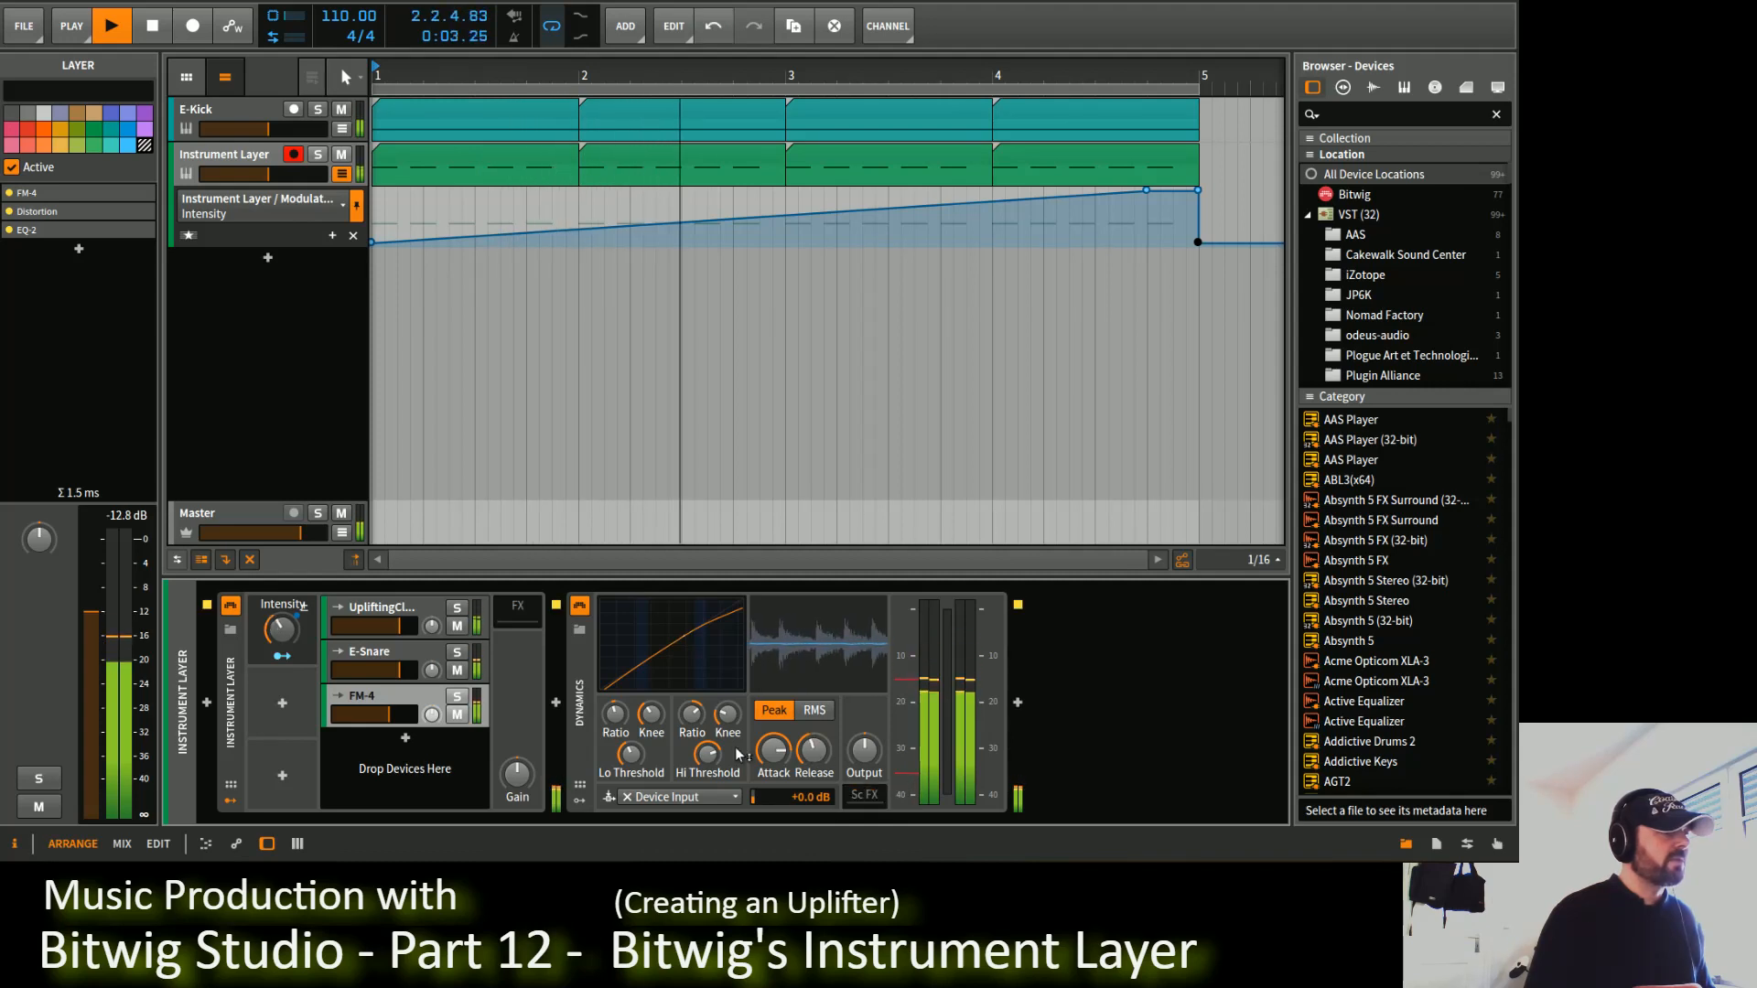
{"action": "mouse_move", "coordinate": [692, 720]}
{"action": "left_mouse_down"}
{"action": "mouse_move", "coordinate": [717, 766]}
{"action": "mouse_move", "coordinate": [815, 775]}
{"action": "left_mouse_up"}
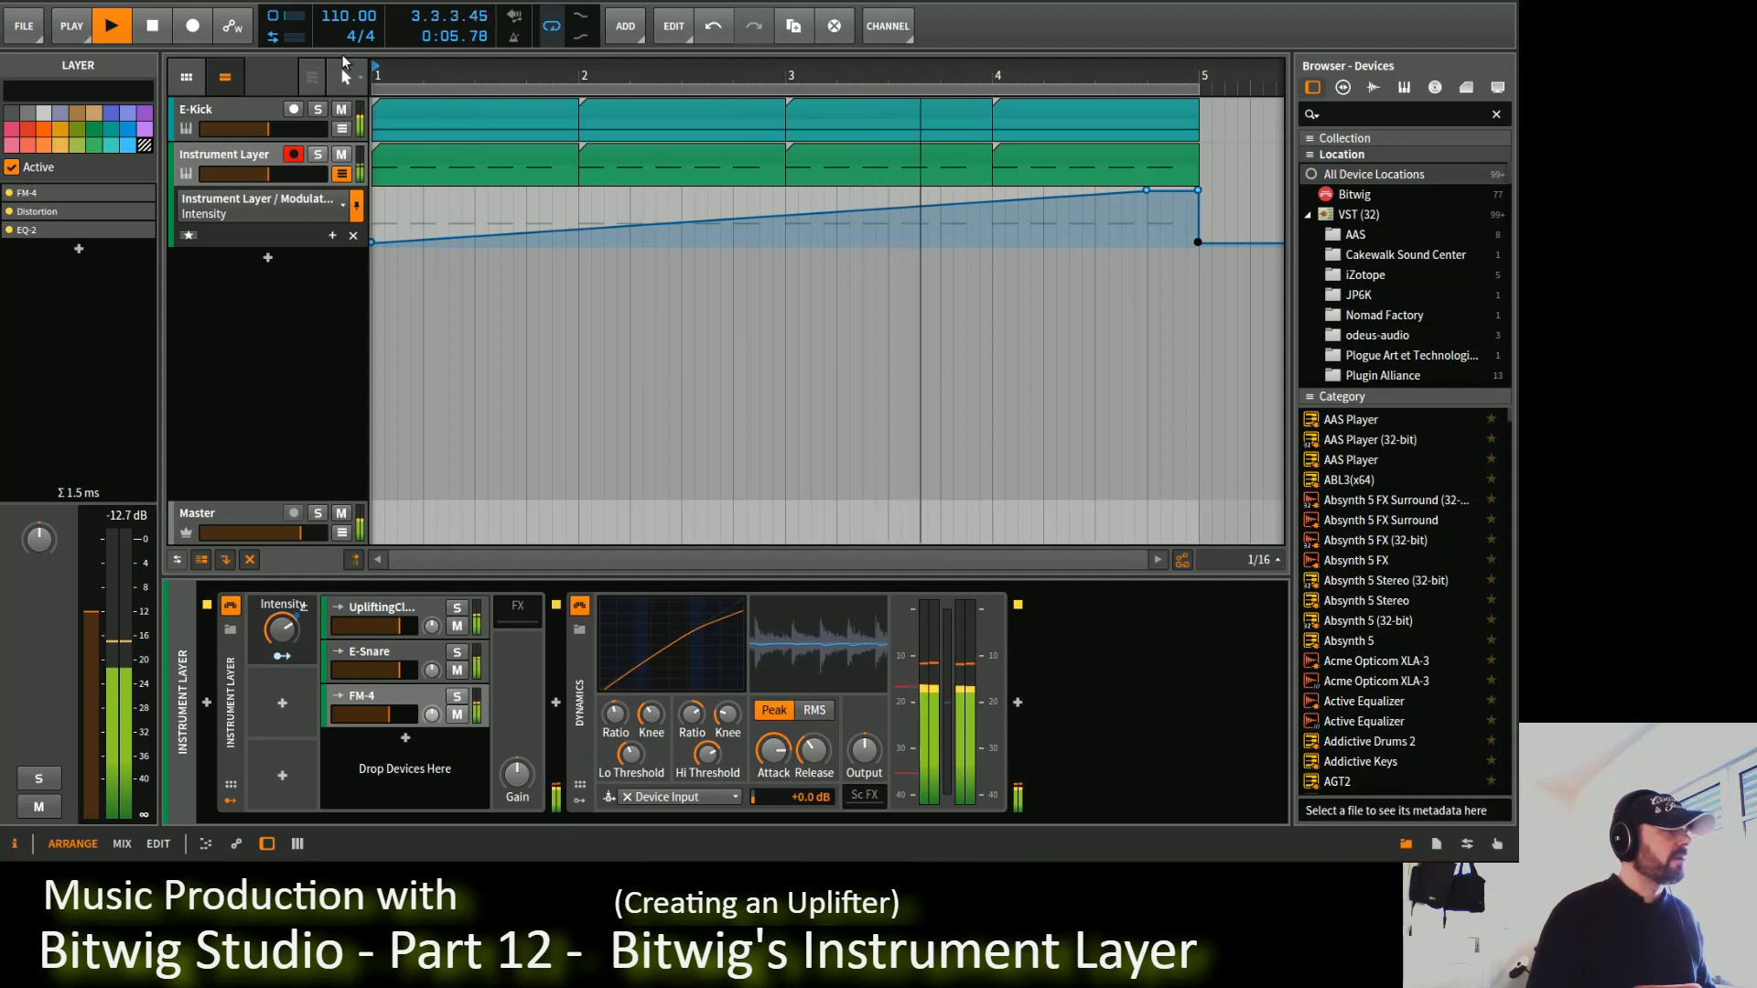
Step: Bypass and re-enable the Dynamics device during playback to compare the sound with and without it
{"action": "left_click", "coordinate": [582, 608]}
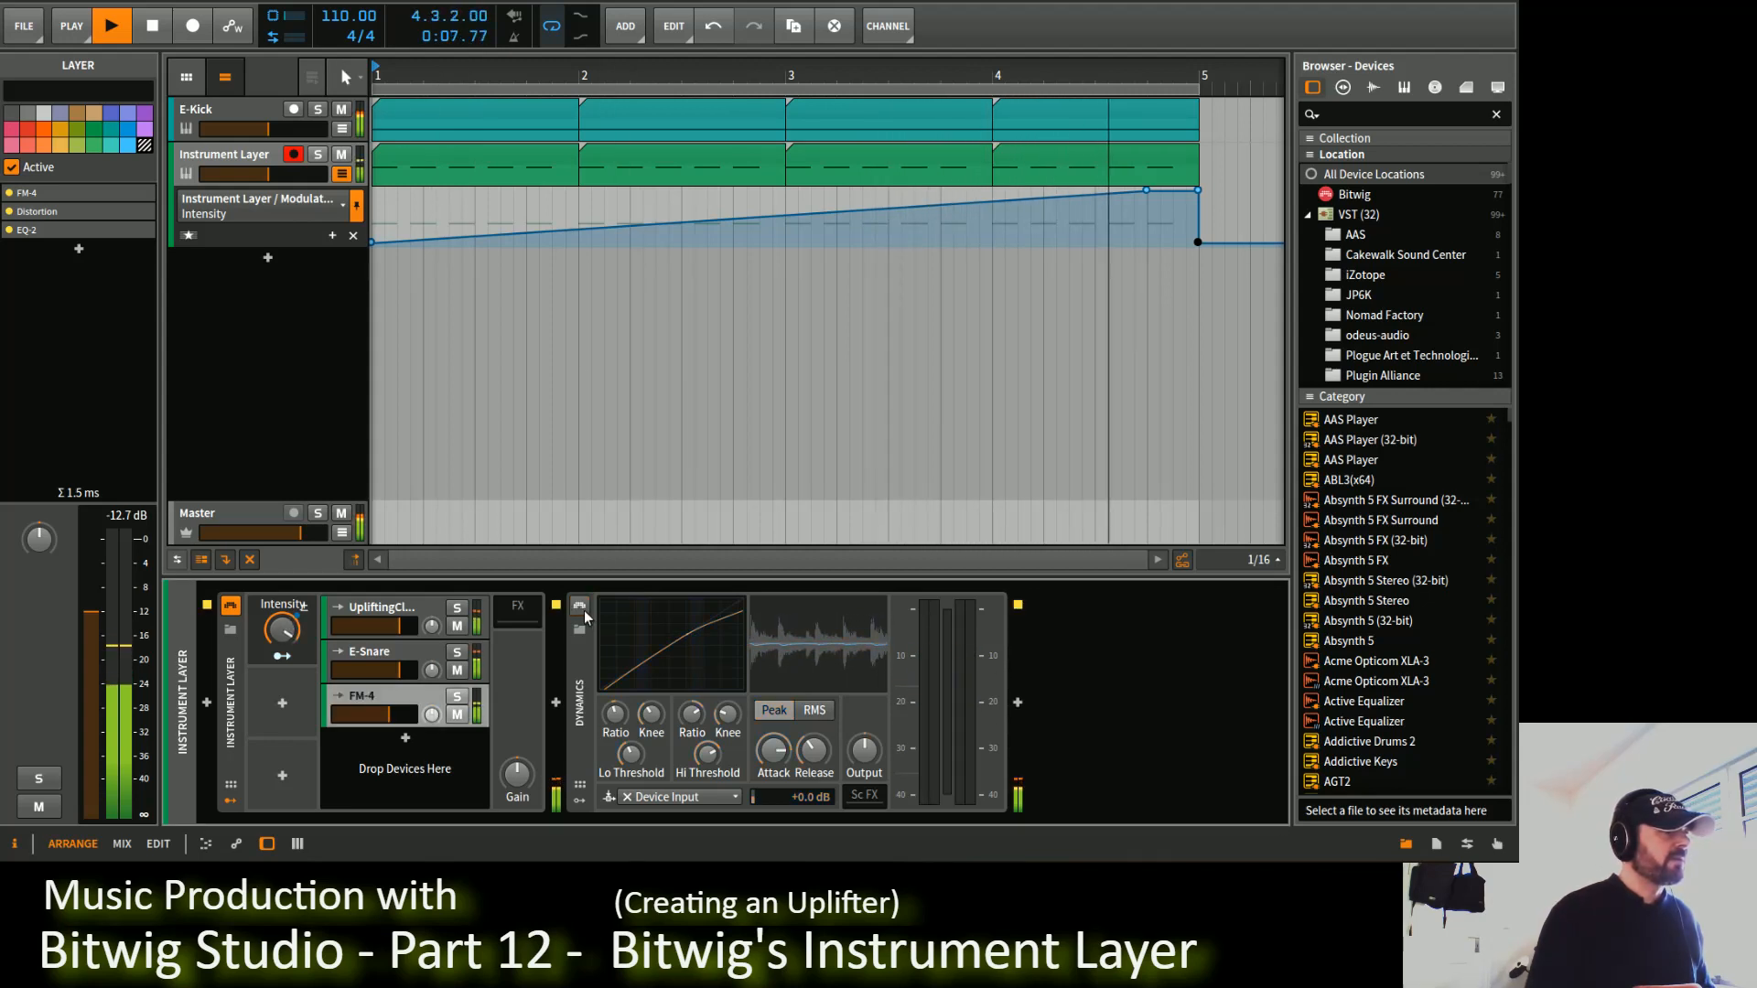
{"action": "left_click", "coordinate": [584, 611]}
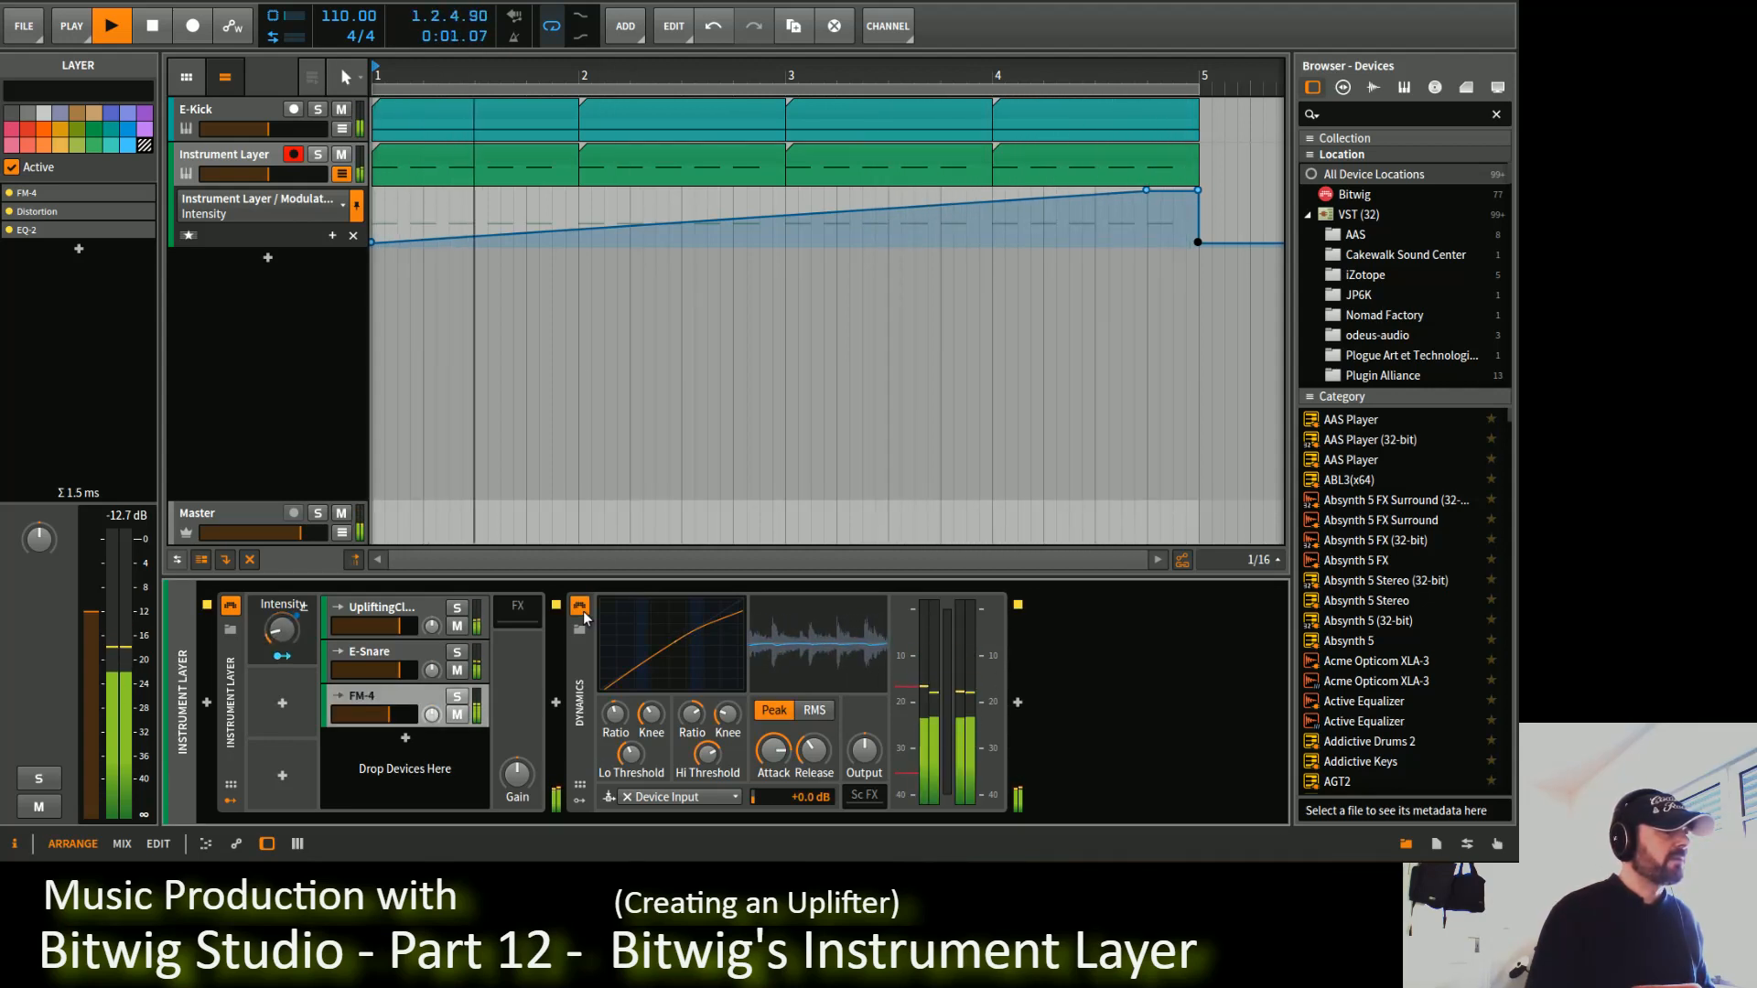
{"action": "key", "text": "space"}
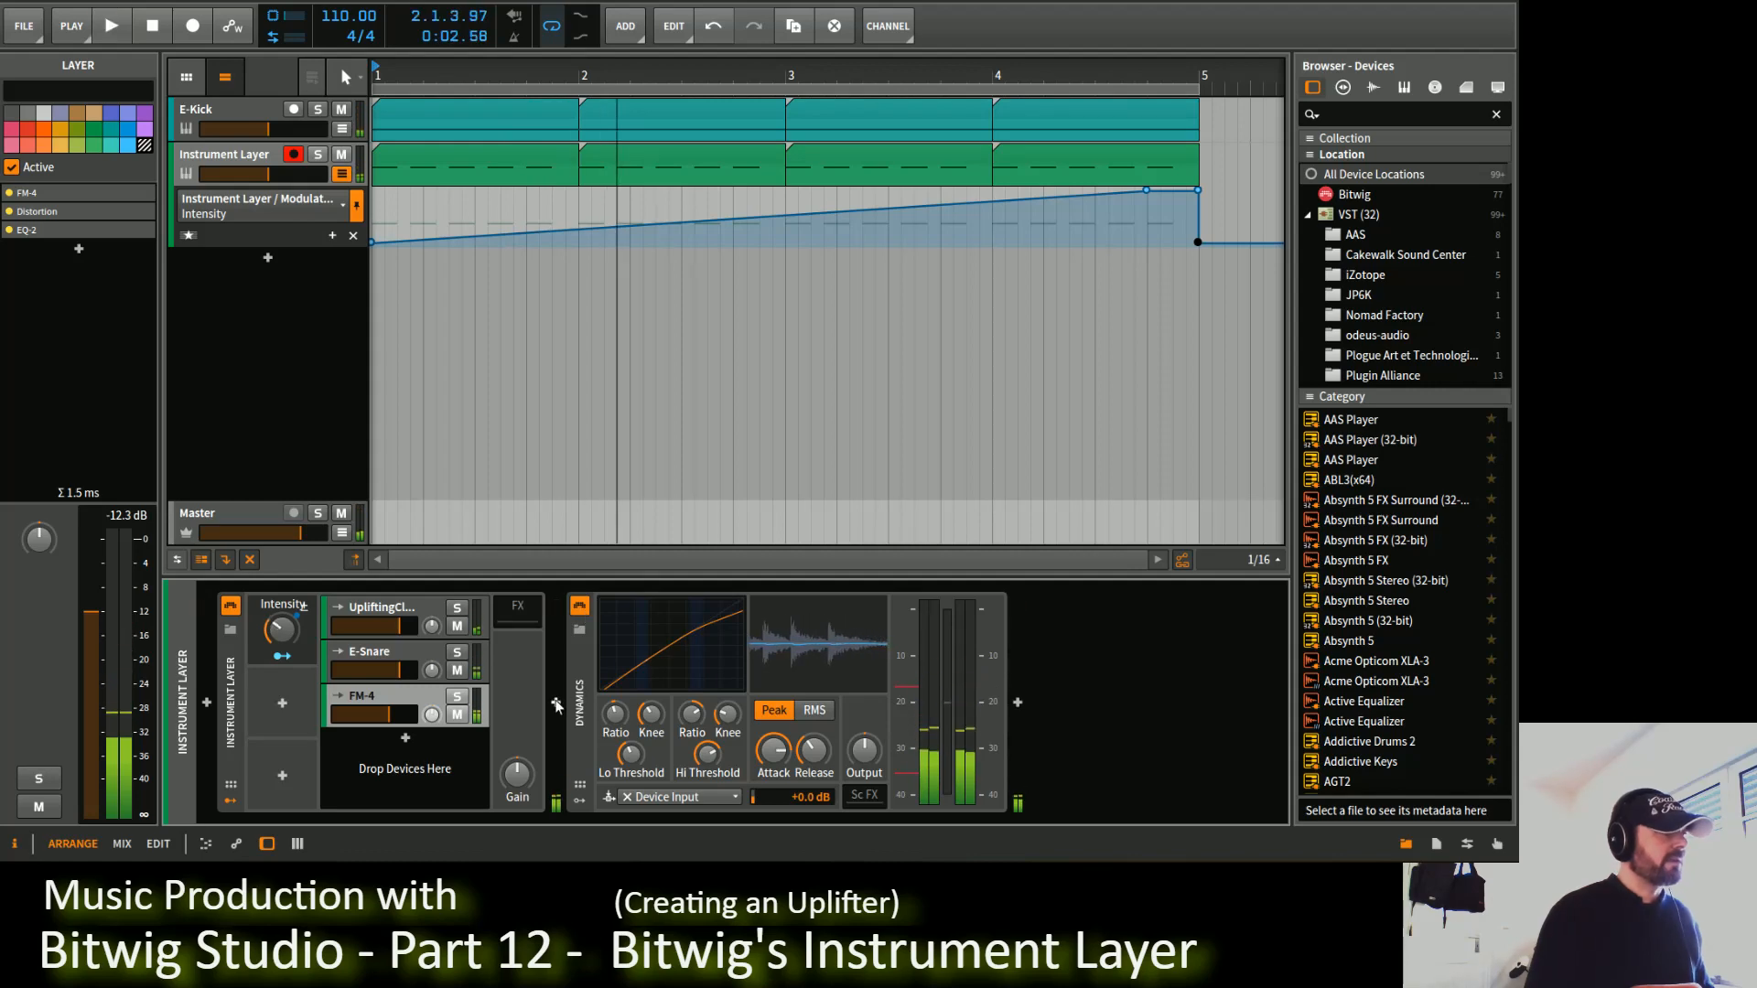
Step: Insert Bitwig's Transient Control audio effect between the Instrument Layer and the Dynamics device
{"action": "left_click", "coordinate": [580, 630]}
{"action": "type", "text": "trans"}
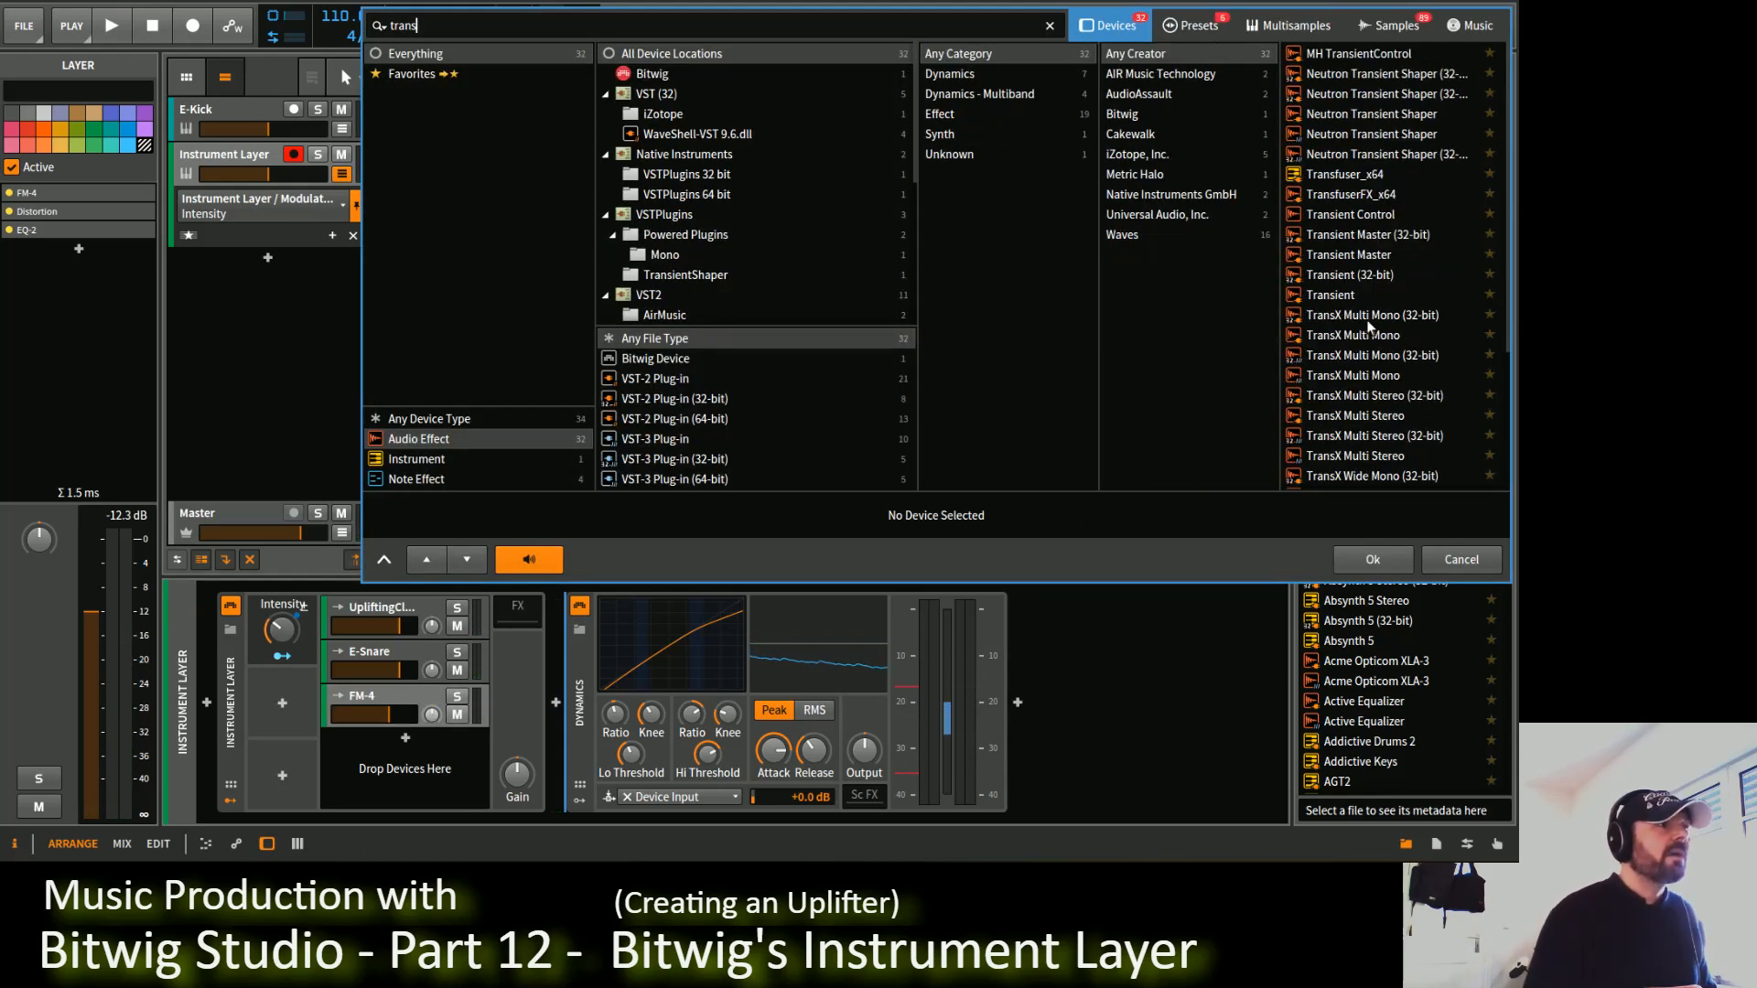
{"action": "left_click", "coordinate": [1141, 113]}
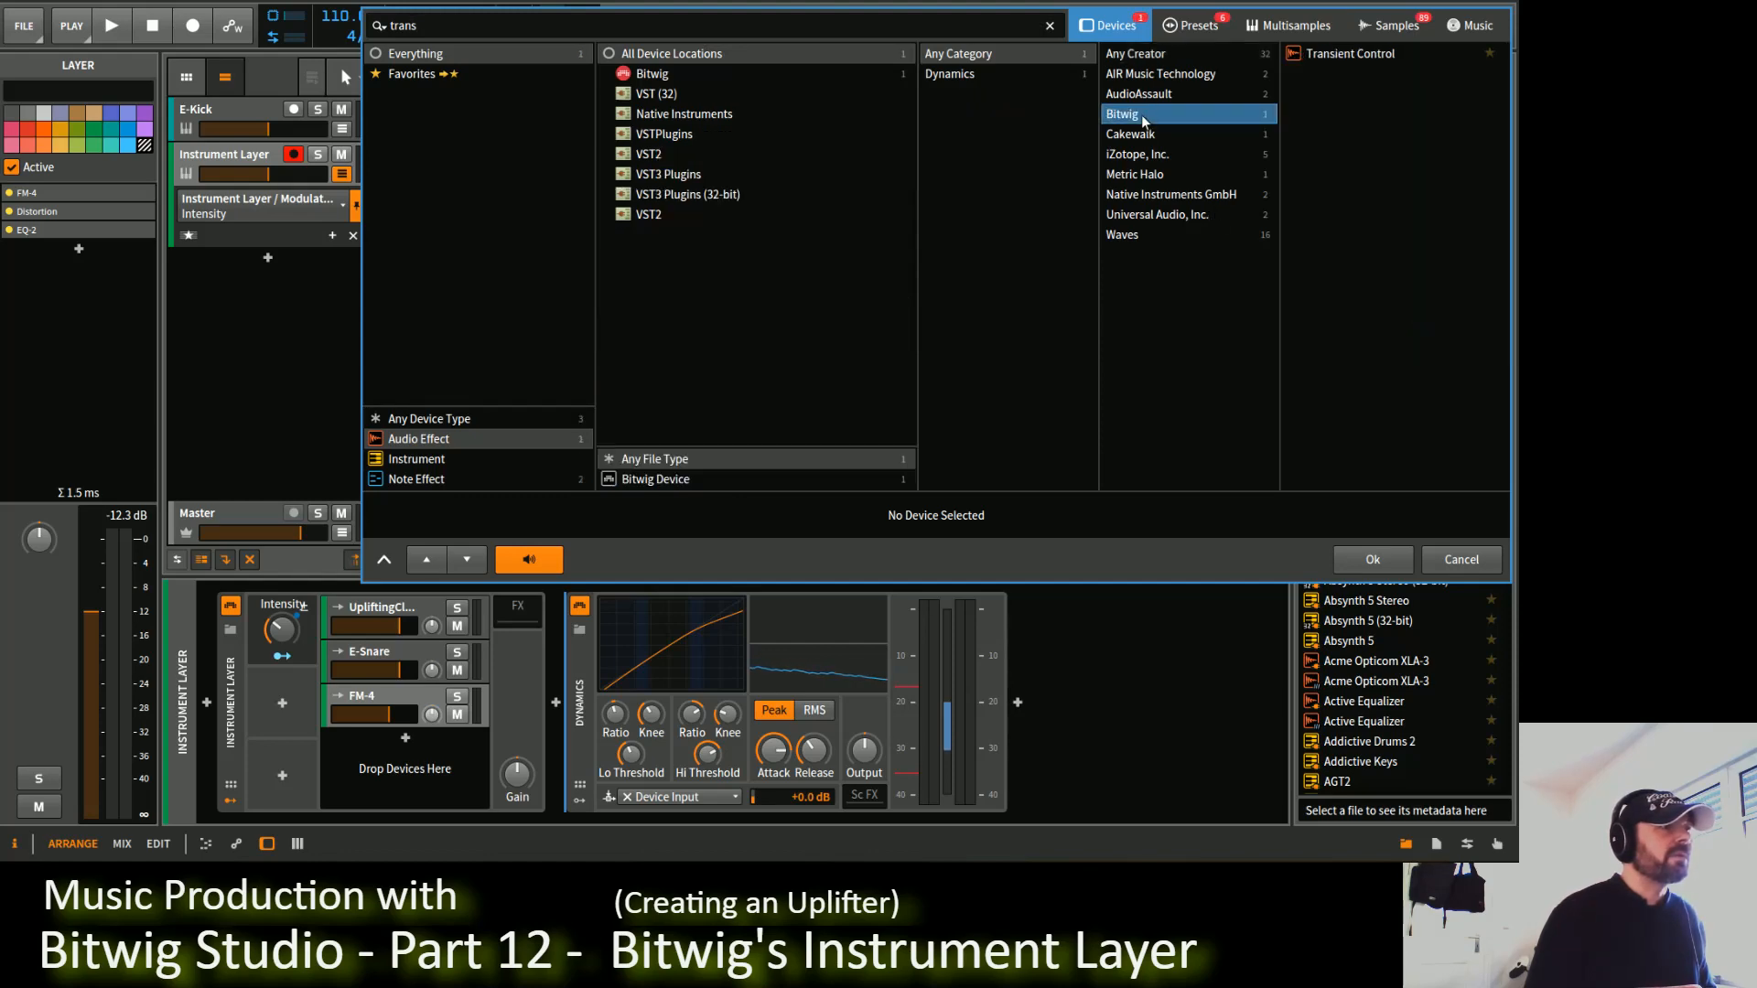
{"action": "double_click", "coordinate": [1342, 52]}
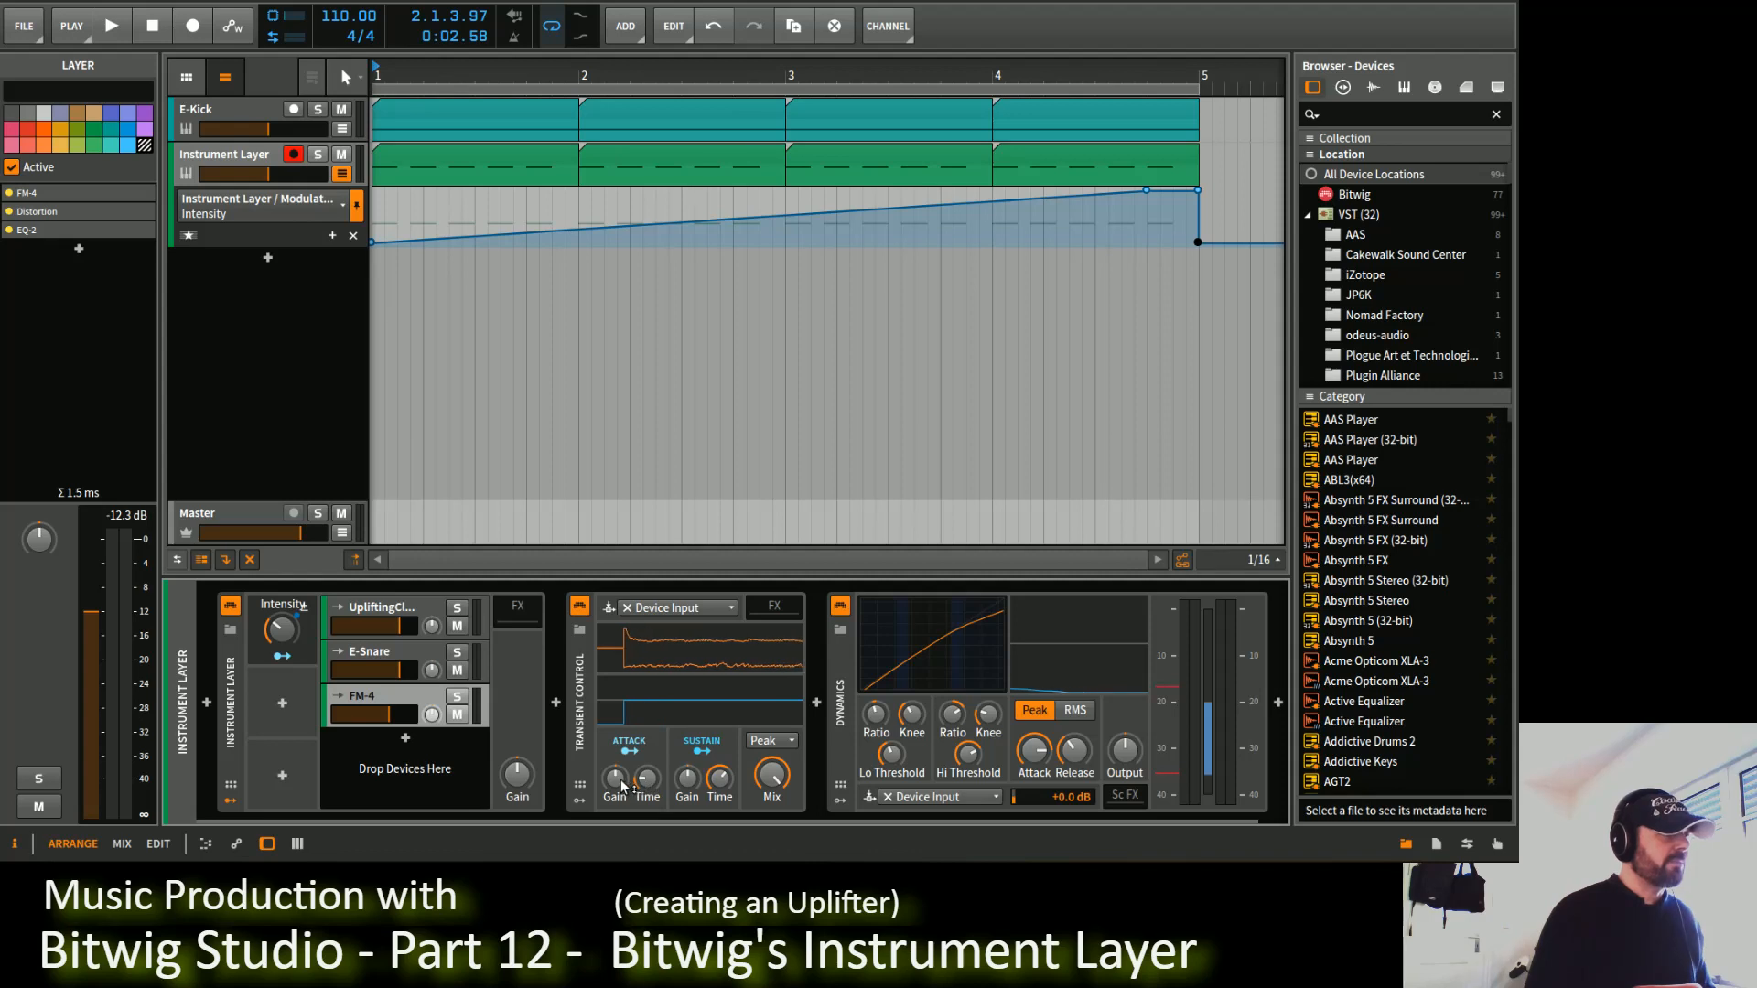
Step: Adjust the Transient Control's attack and sustain settings while auditioning, with Attack Time at about 48 ms and Sustain Time around 101 ms
{"action": "left_click_drag", "start_coordinate": [616, 779], "coordinate": [619, 791]}
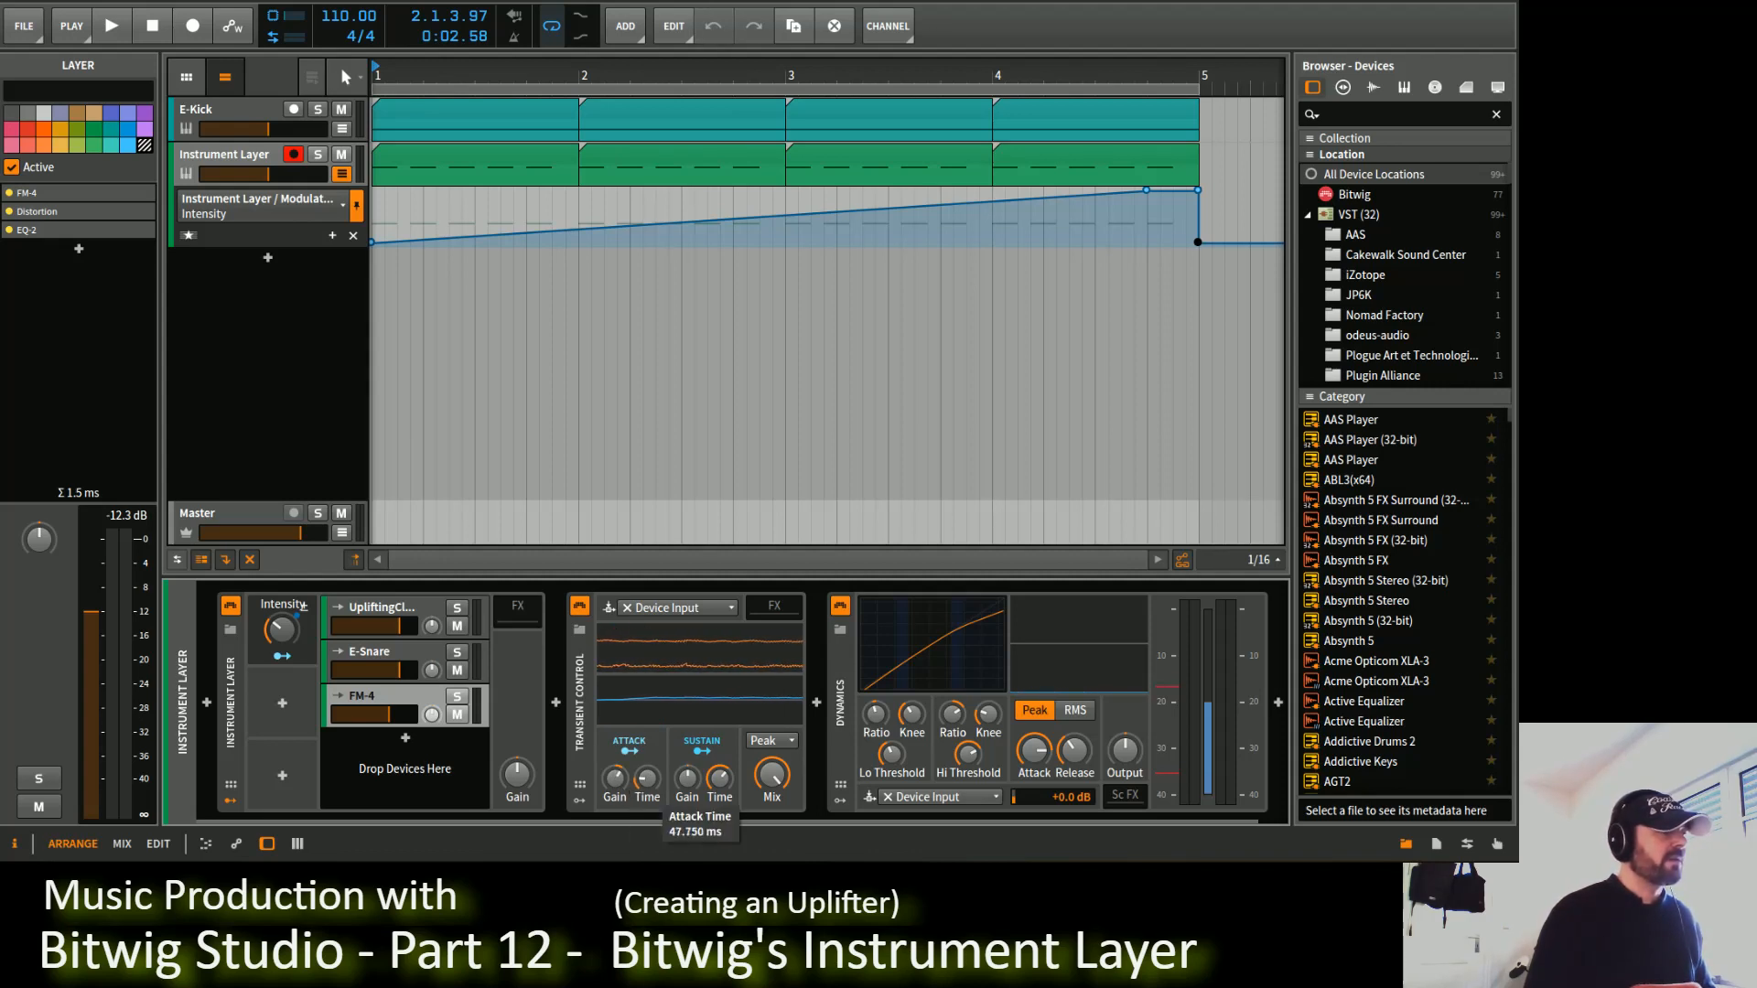
{"action": "key", "text": "space"}
{"action": "left_click_drag", "start_coordinate": [618, 781], "coordinate": [693, 796]}
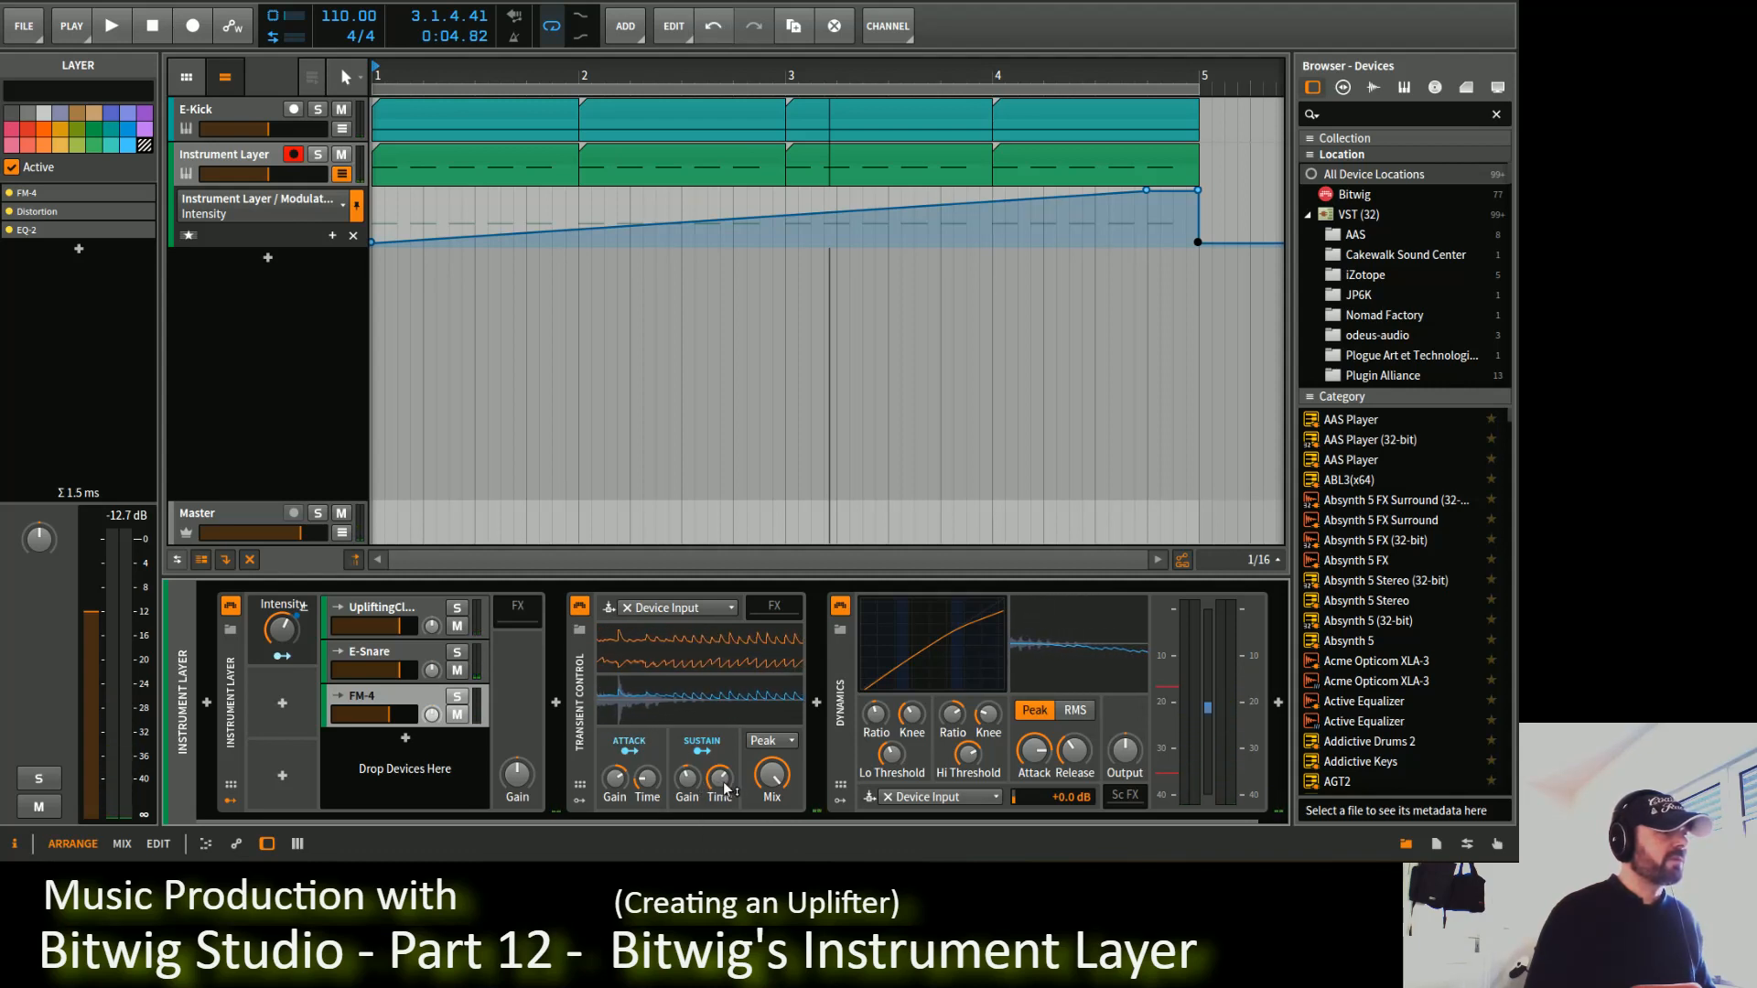
{"action": "key", "text": "space"}
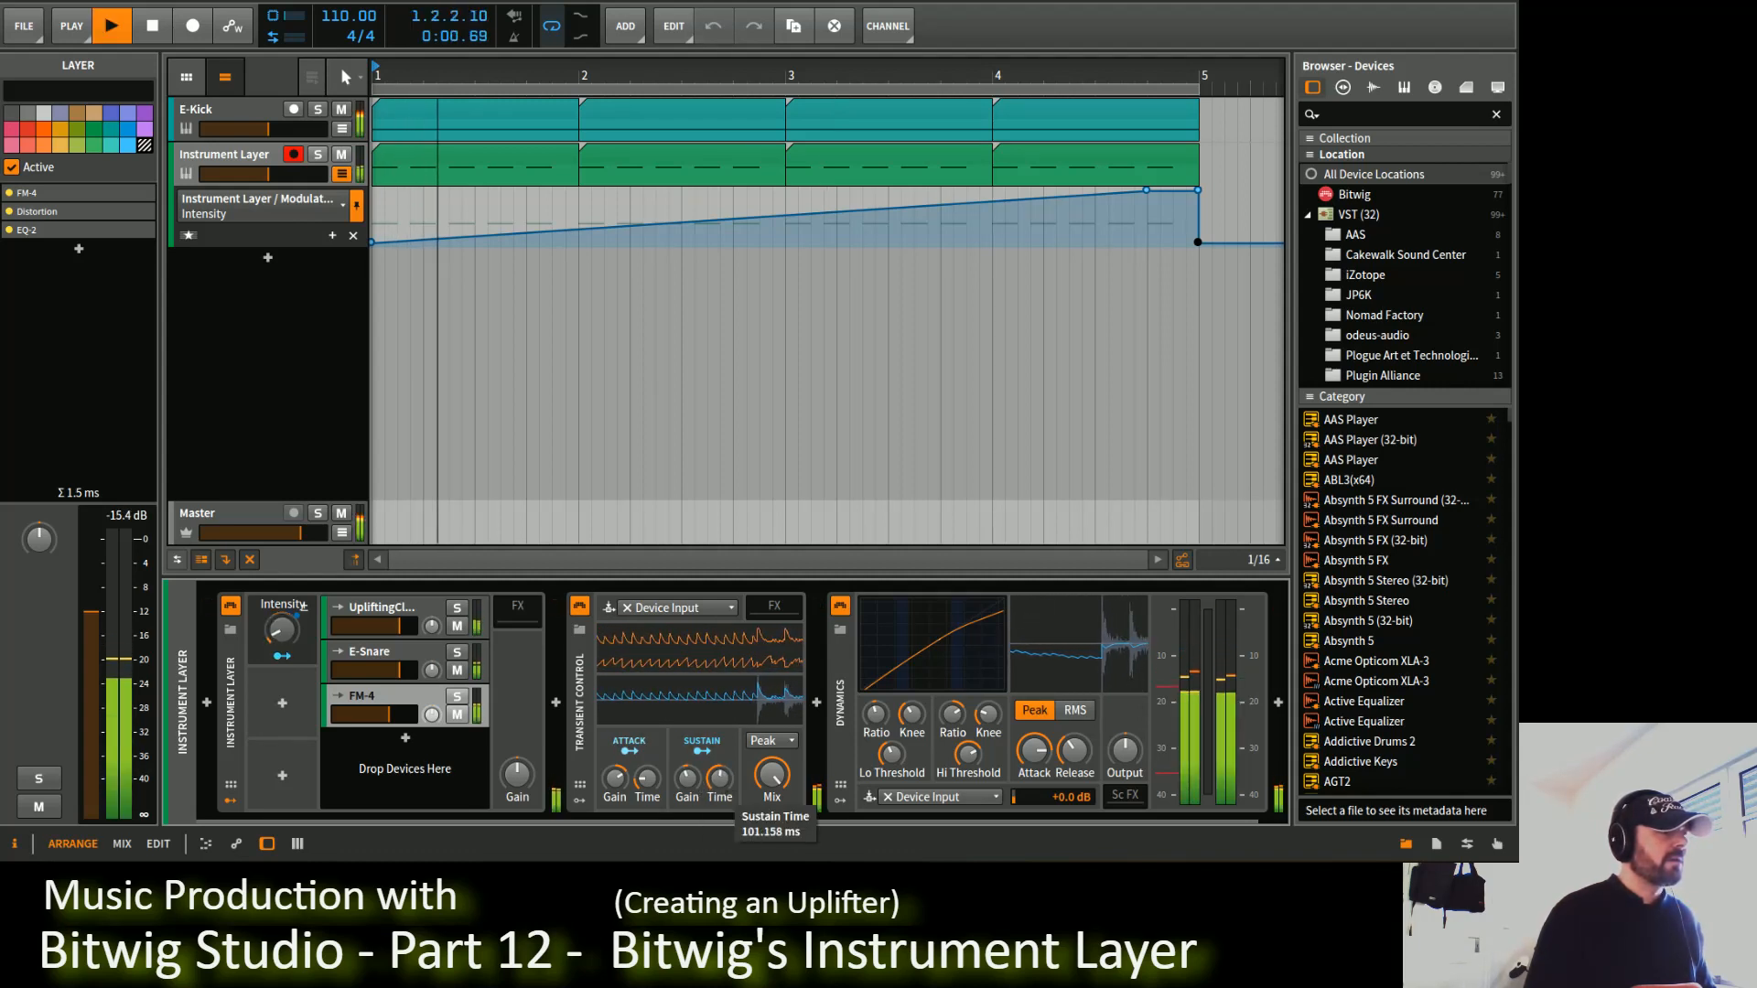
{"action": "mouse_move", "coordinate": [724, 785]}
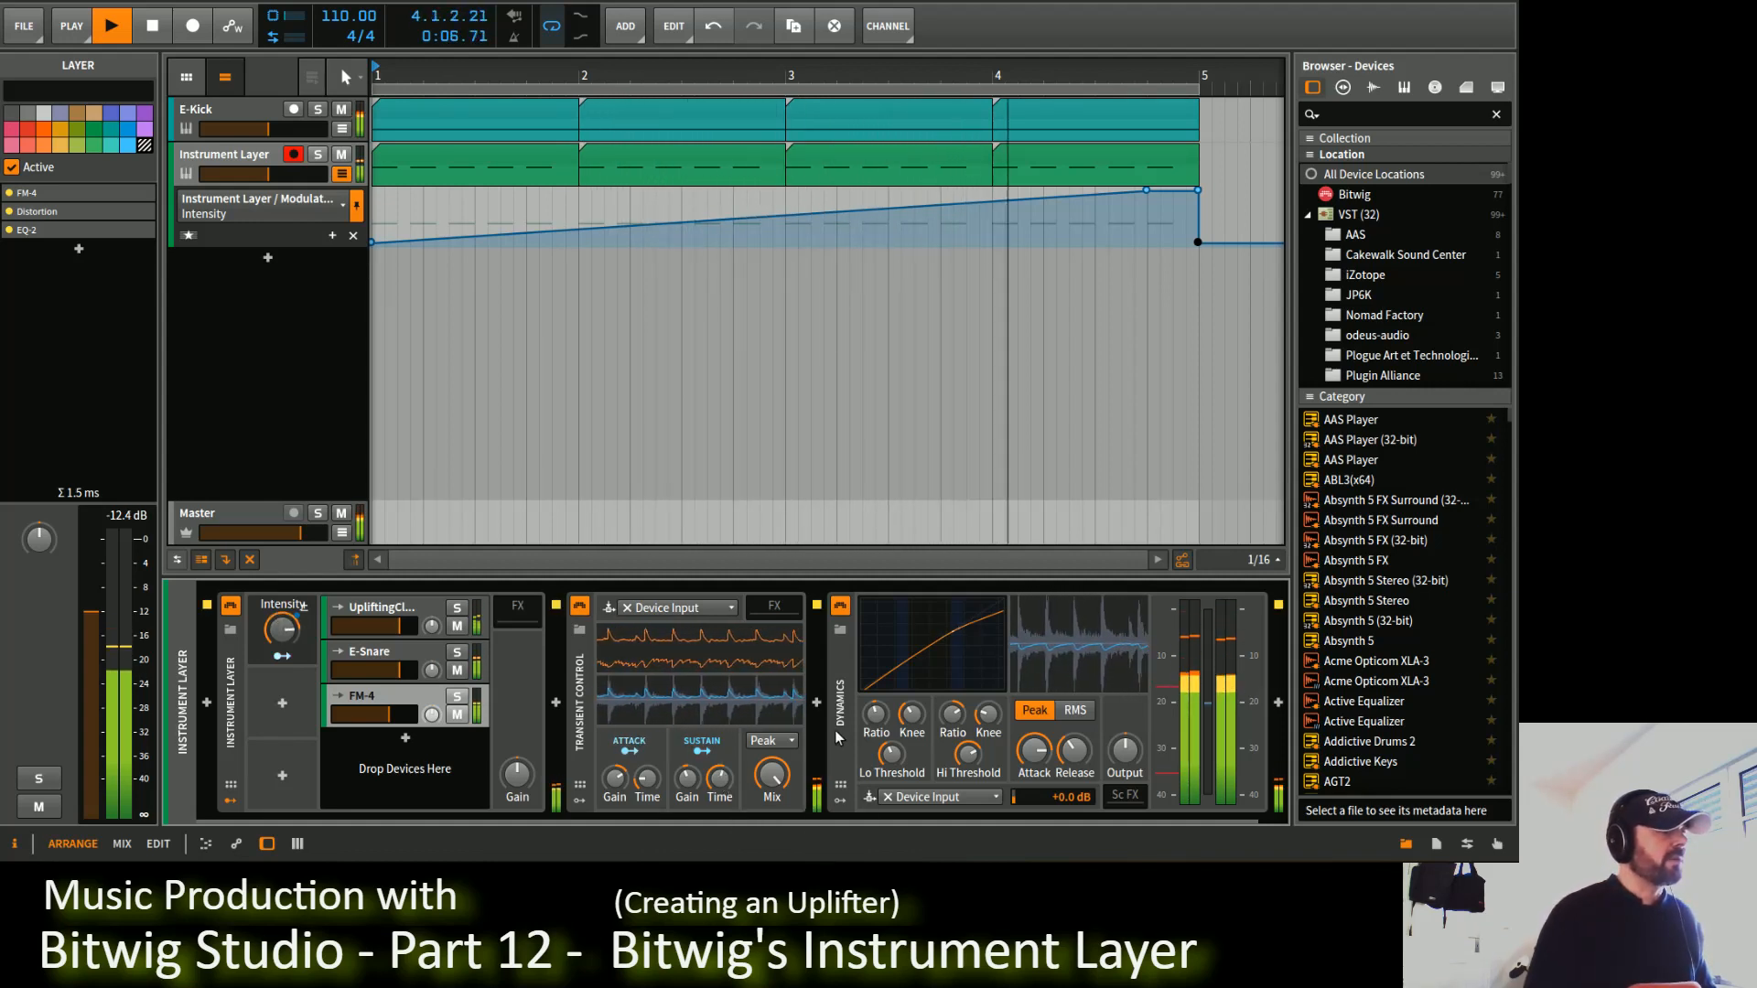
{"action": "key", "text": "space"}
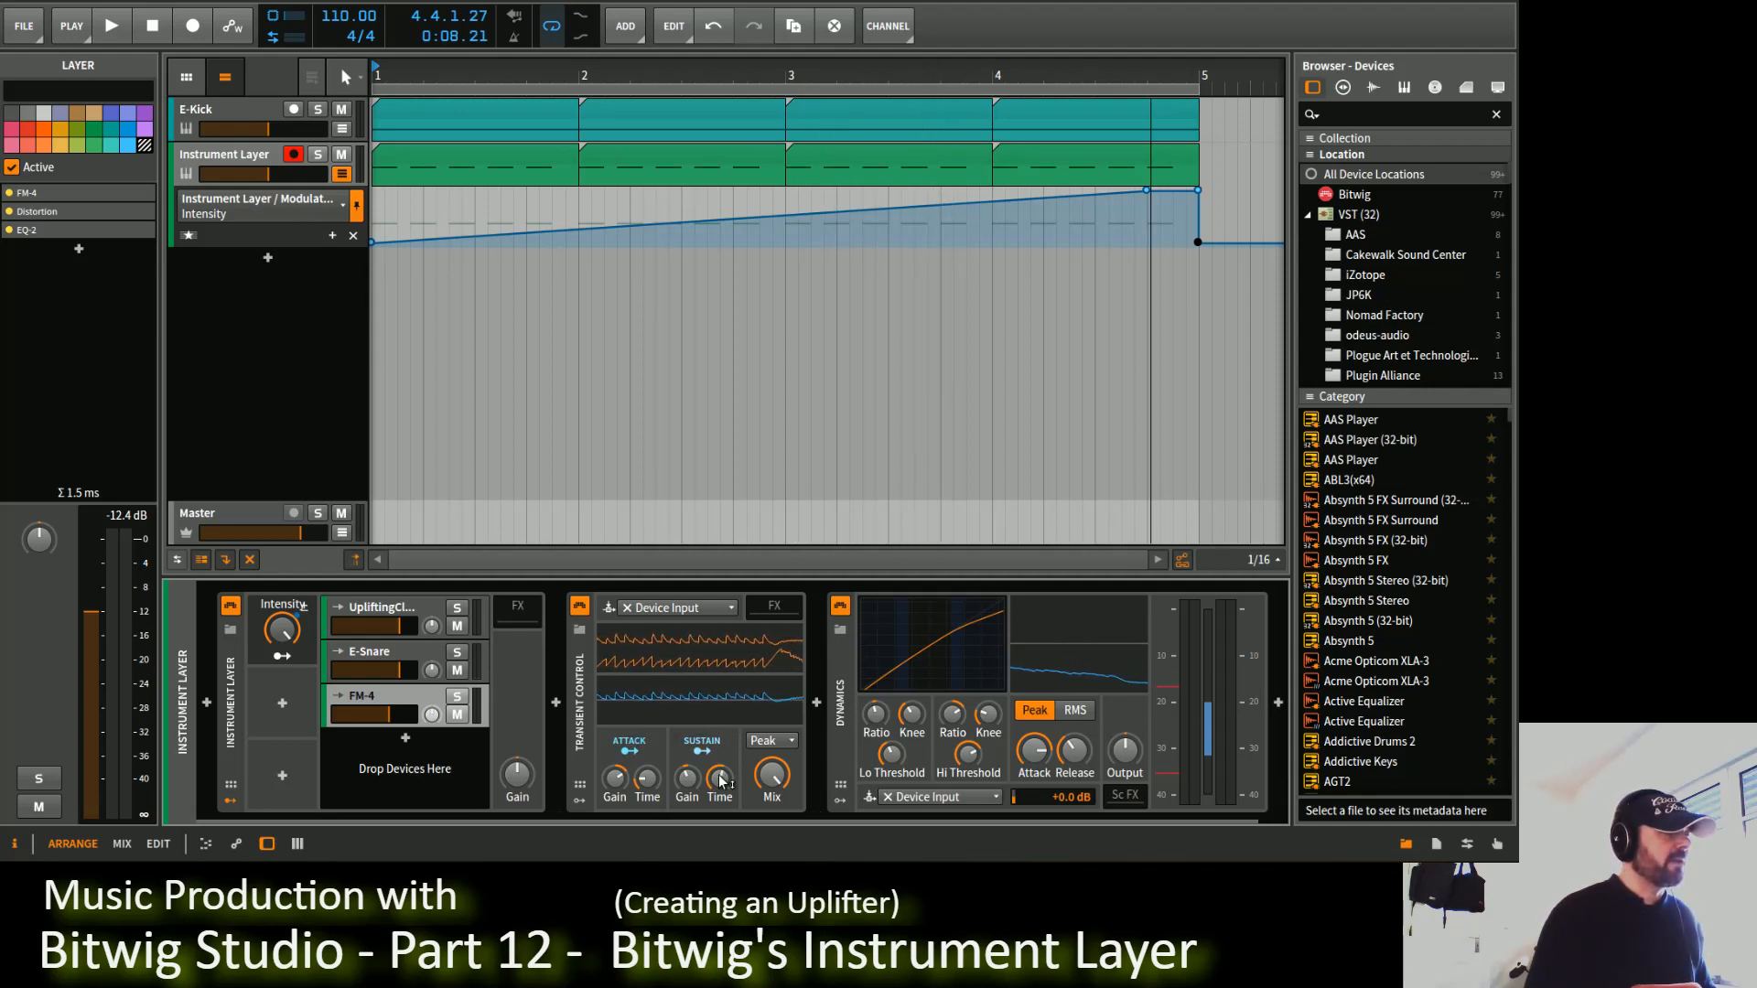
{"action": "key", "text": "space"}
{"action": "left_click_drag", "start_coordinate": [719, 779], "coordinate": [719, 788]}
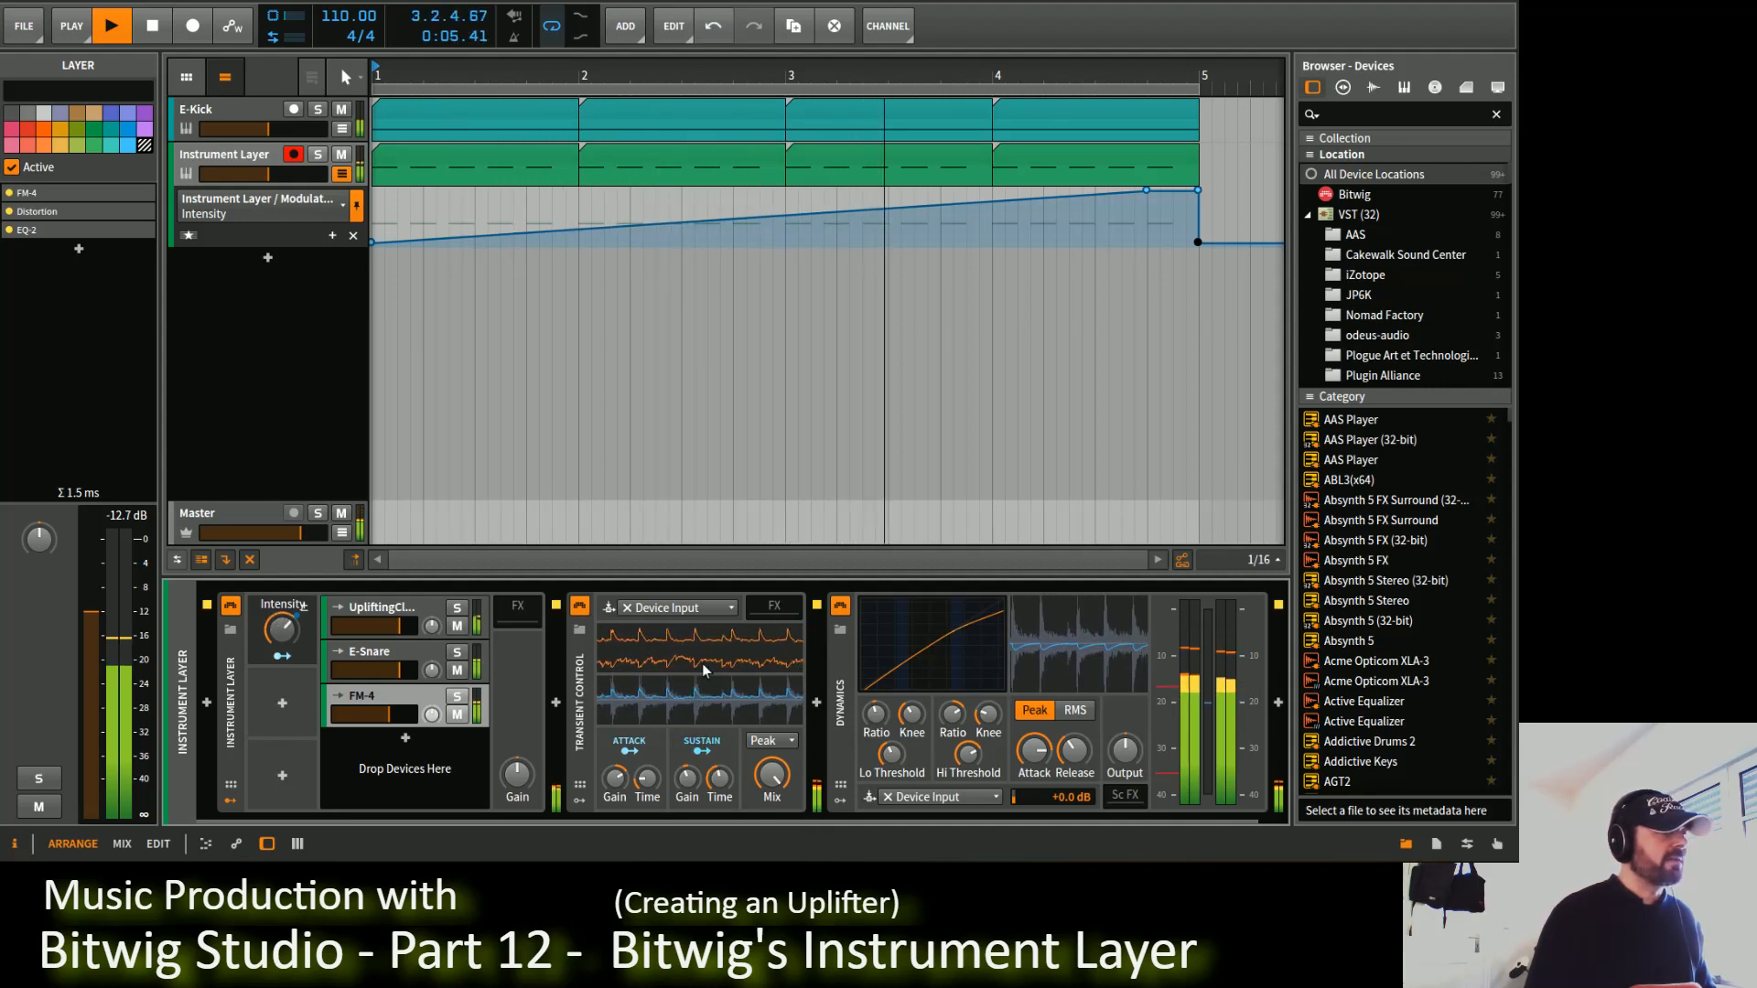
{"action": "key", "text": "space"}
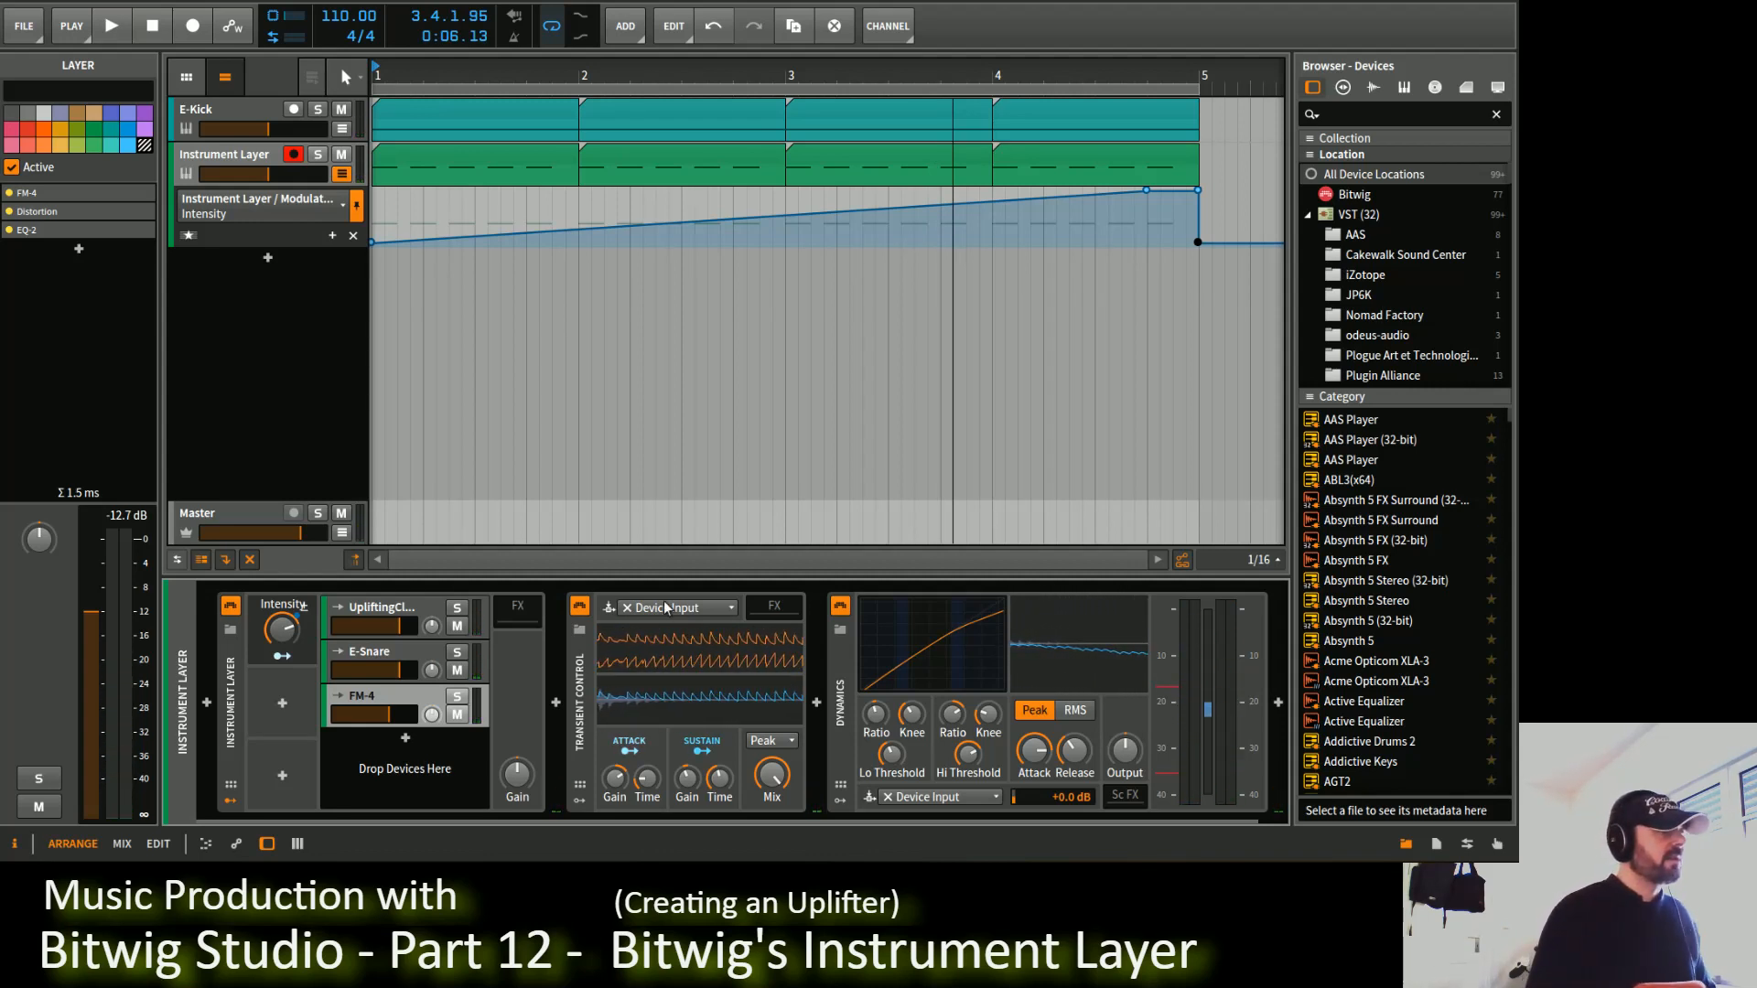
Step: Bypass Transient Control and Dynamics, then re-enable them one after the other during playback to compare the sound
{"action": "left_click", "coordinate": [580, 606]}
{"action": "left_click", "coordinate": [838, 605]}
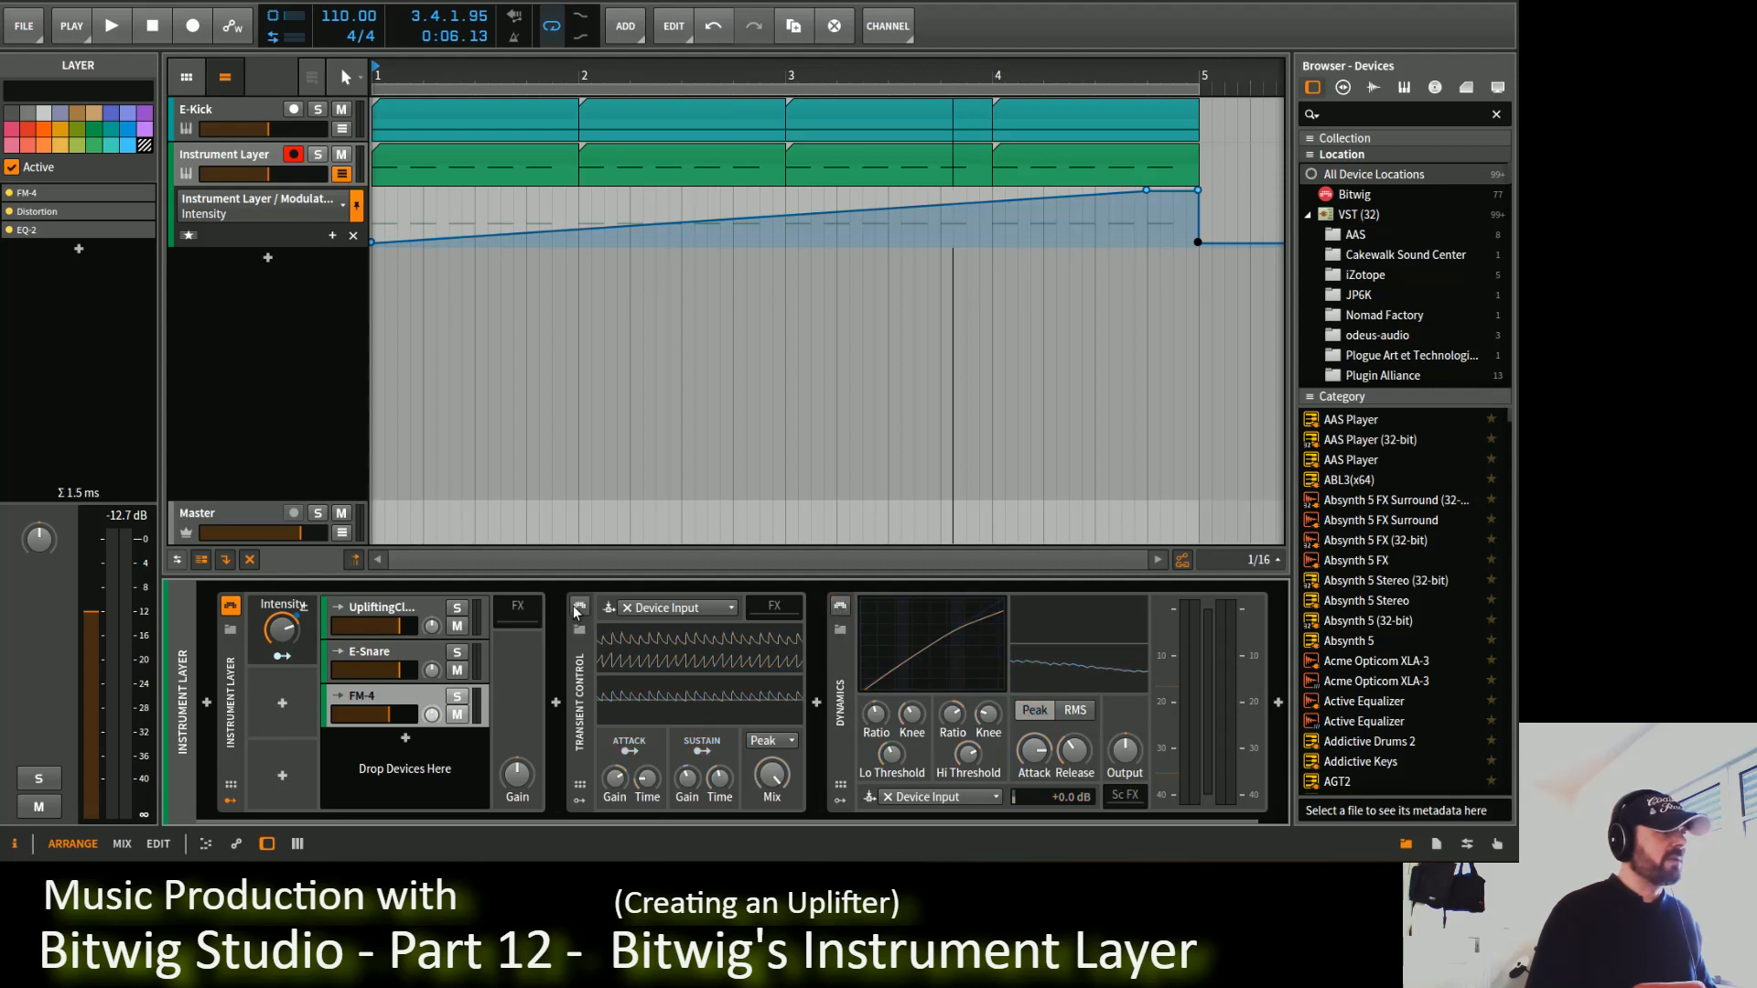
{"action": "key", "text": "space"}
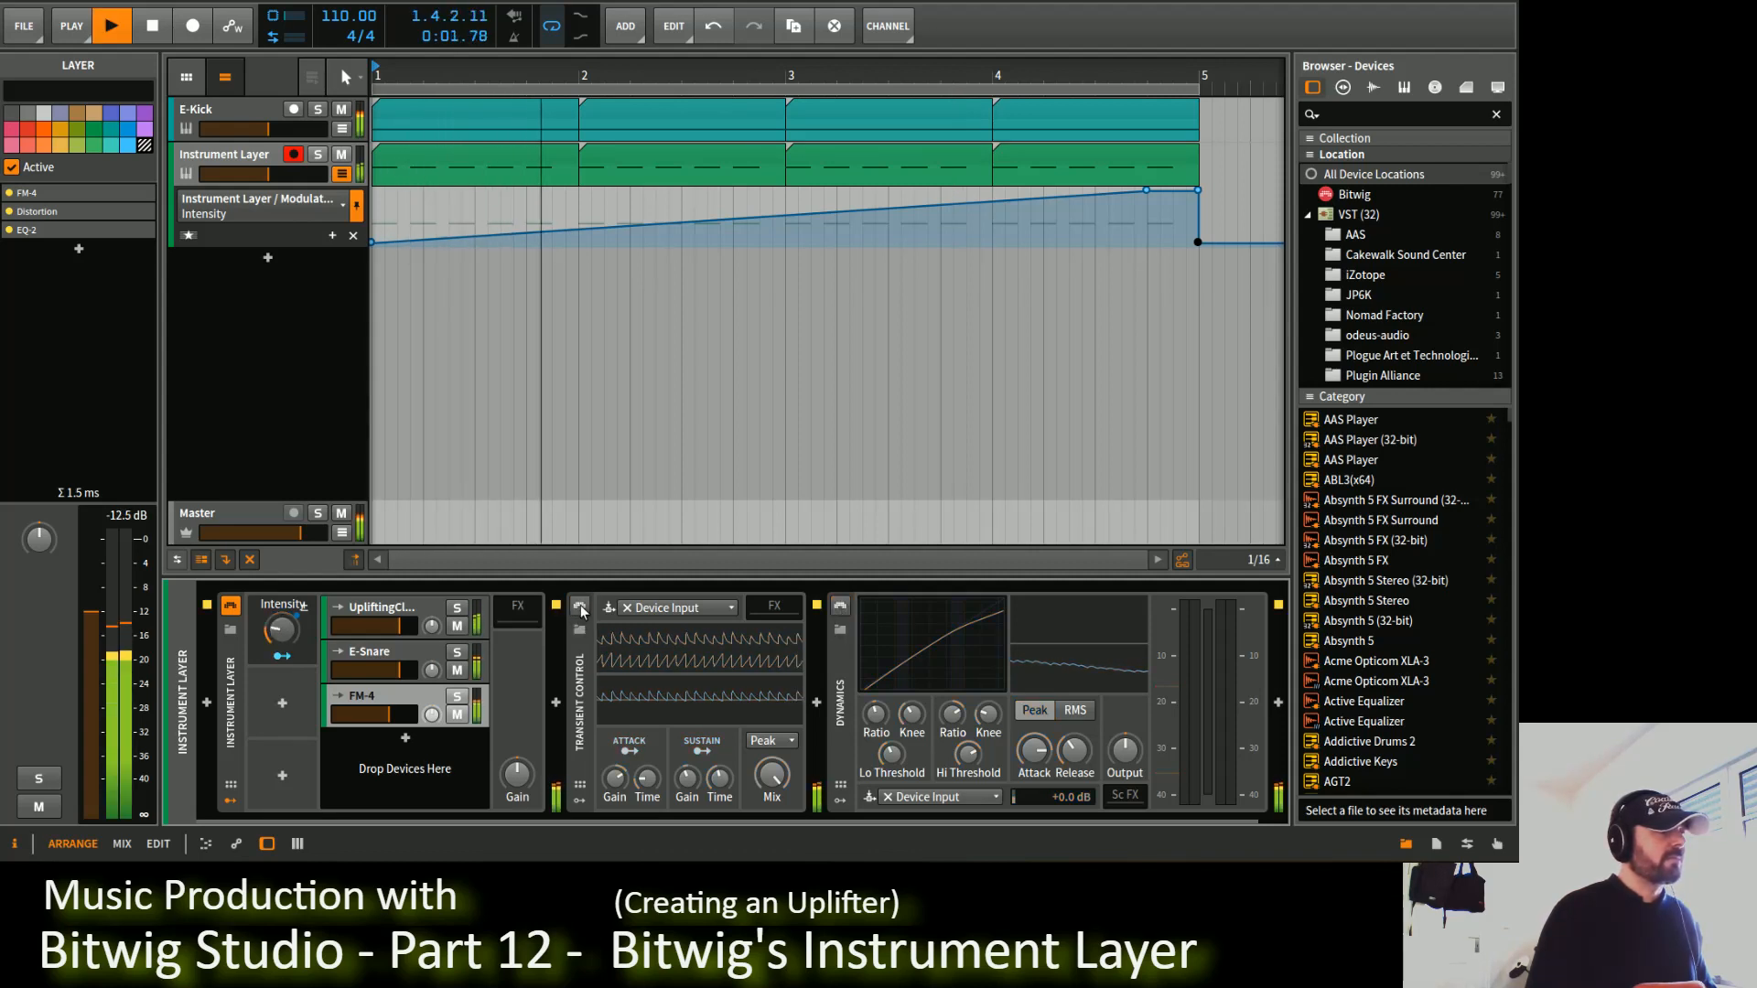
{"action": "left_click", "coordinate": [580, 605]}
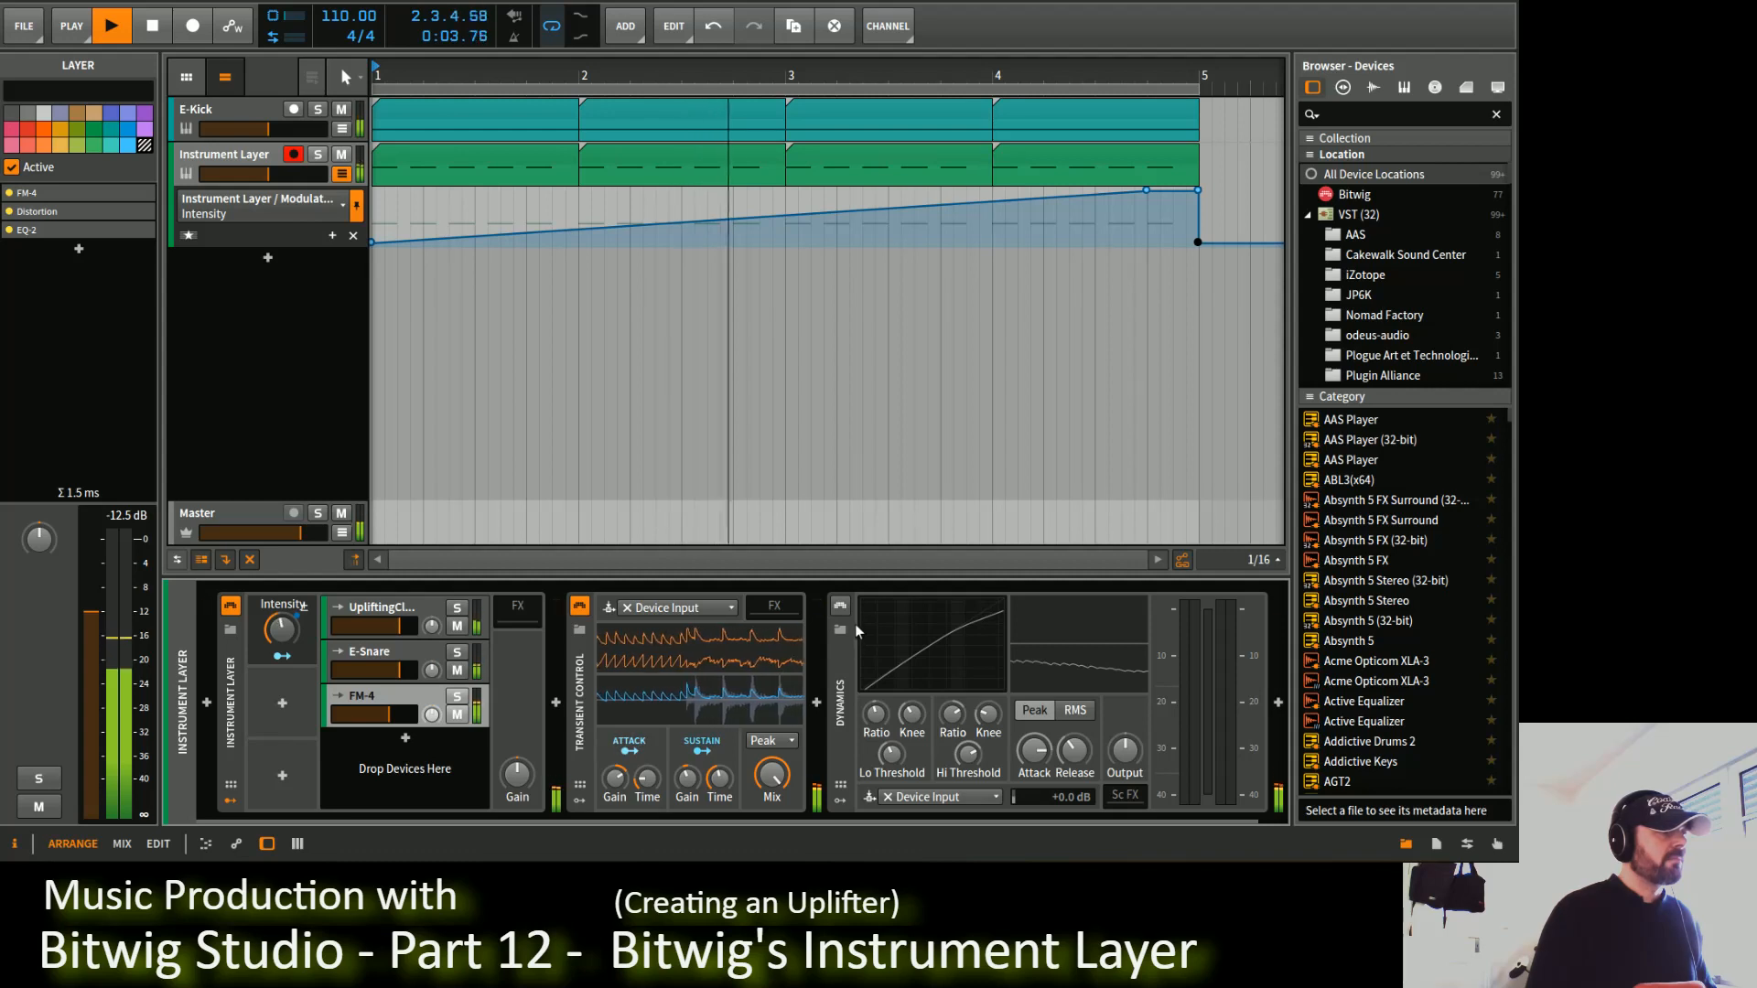
{"action": "left_click", "coordinate": [840, 606]}
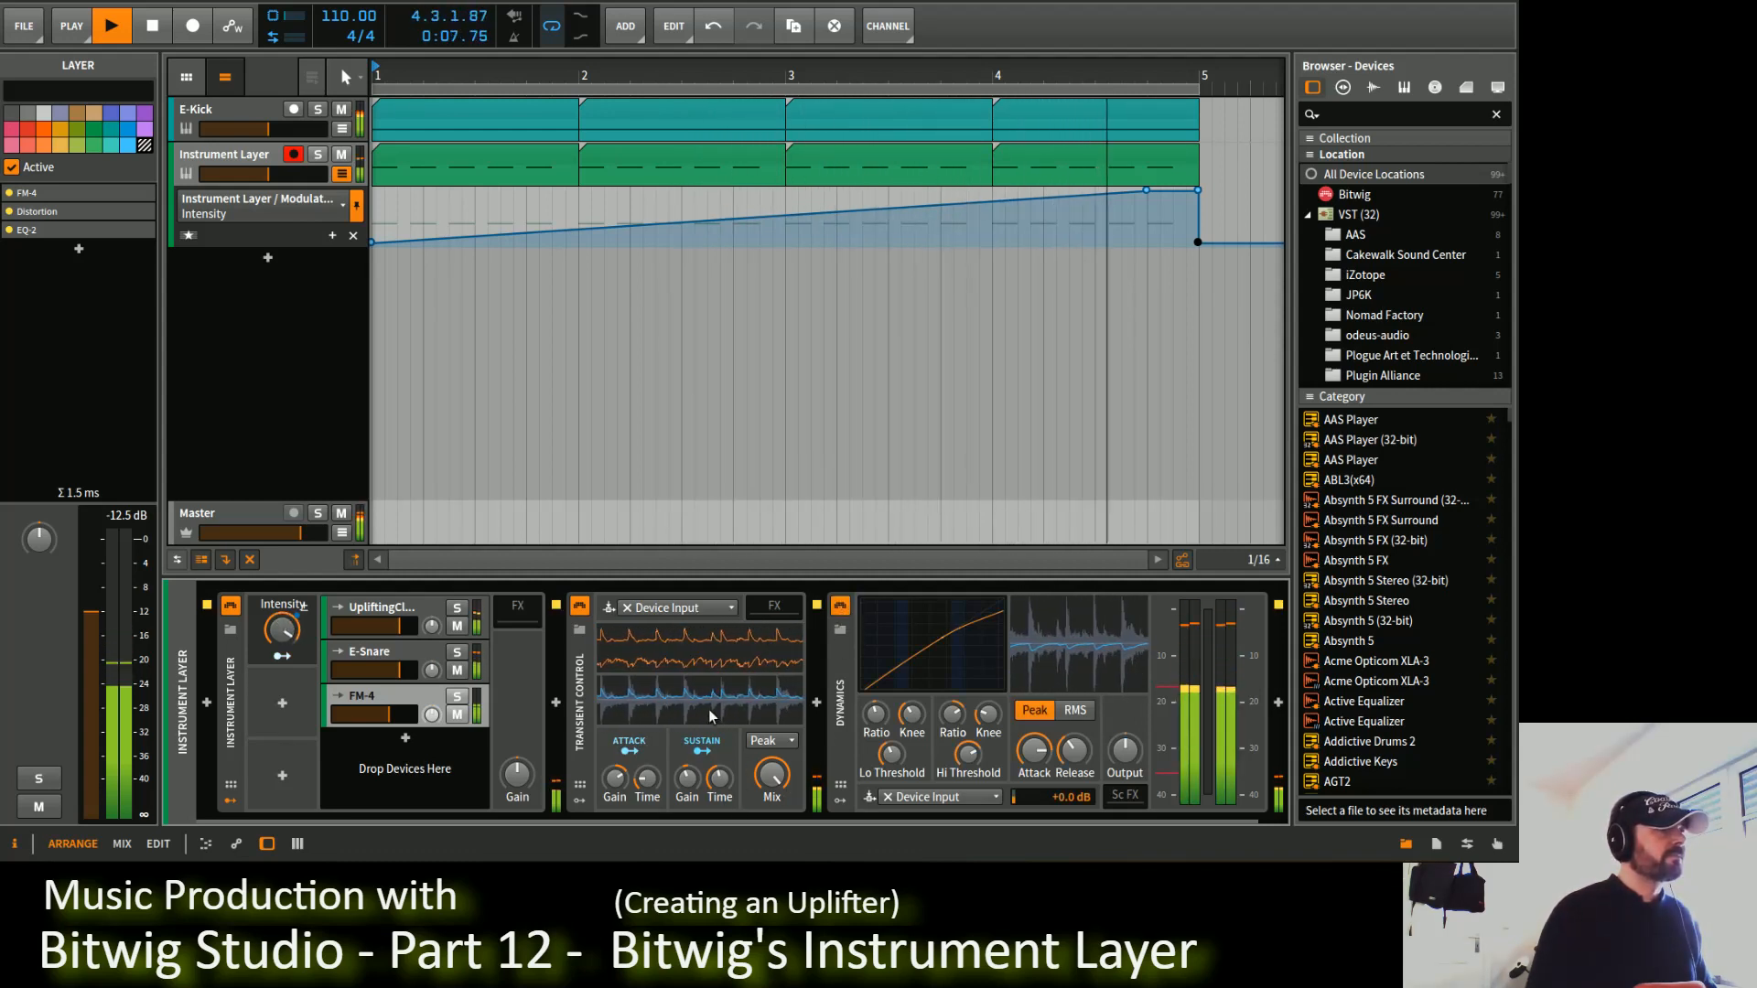
{"action": "key", "text": "space"}
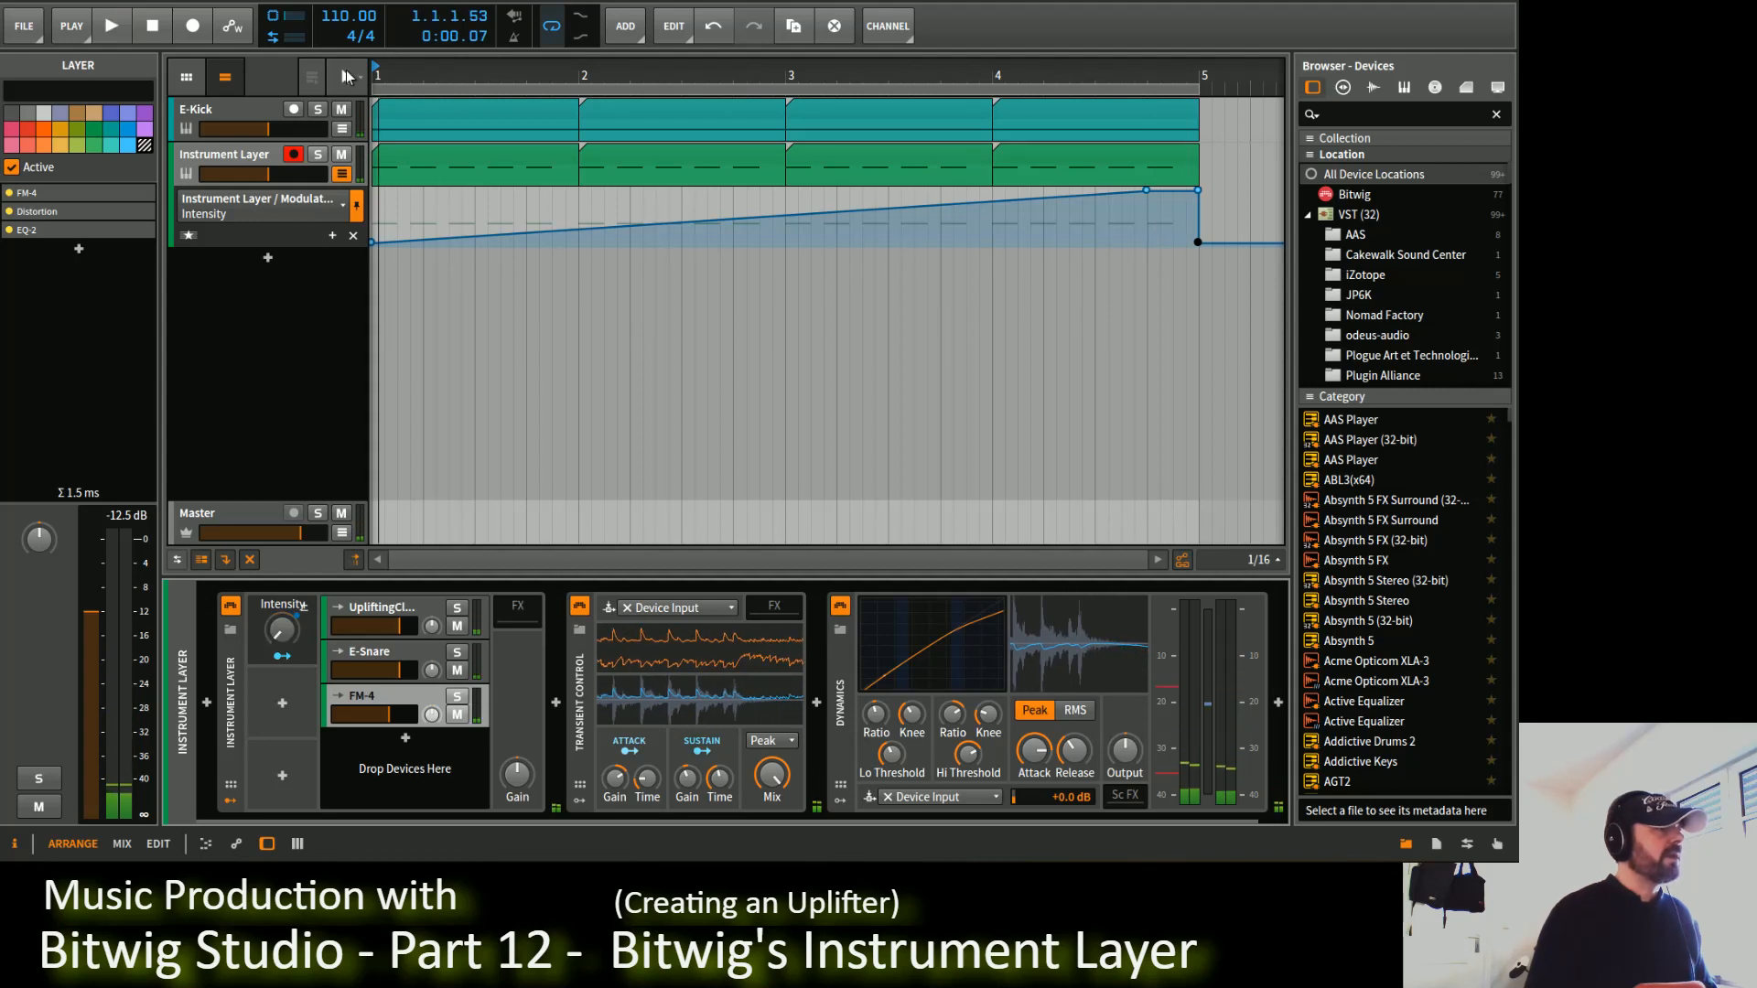